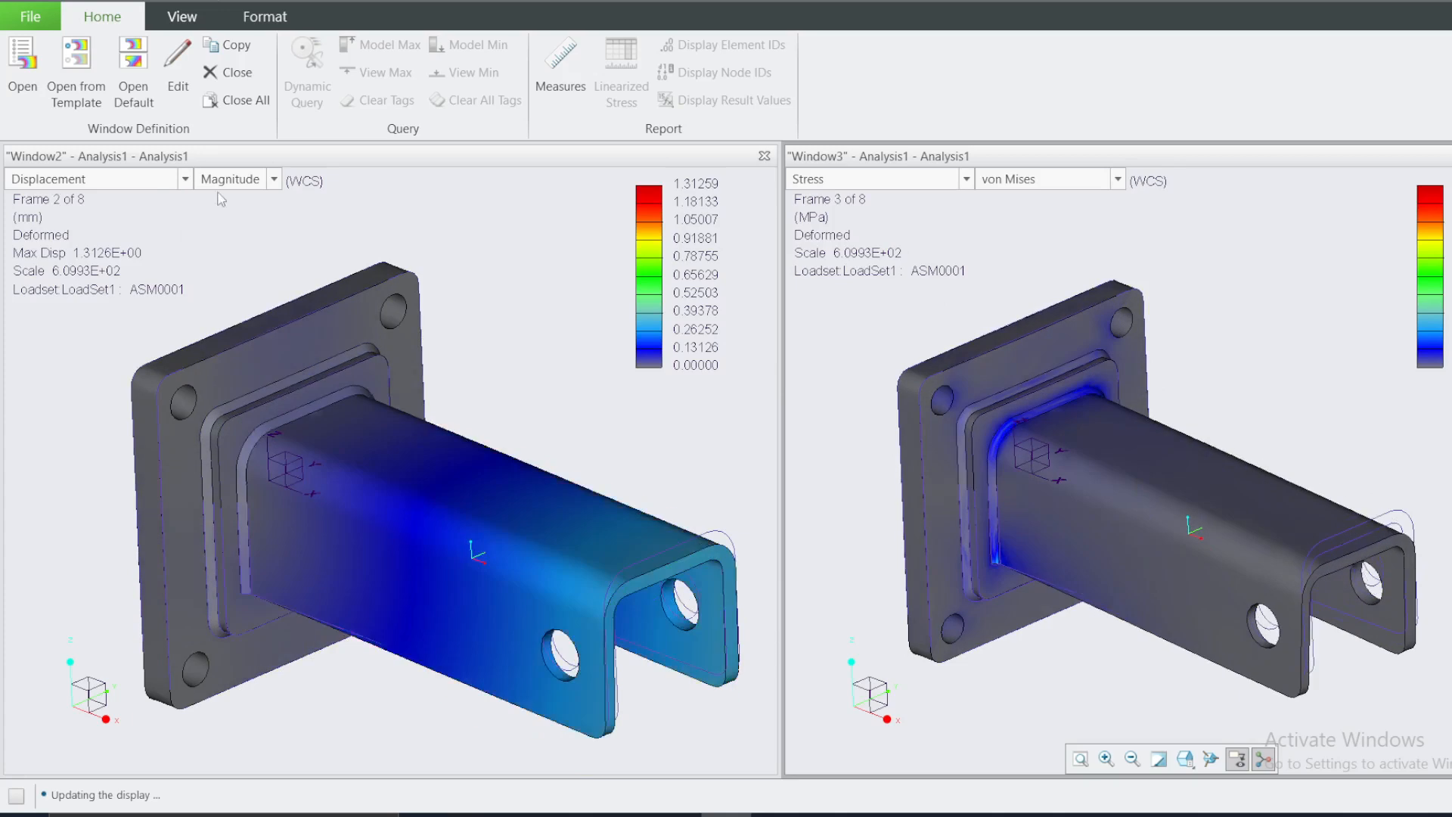
left_click(231, 180)
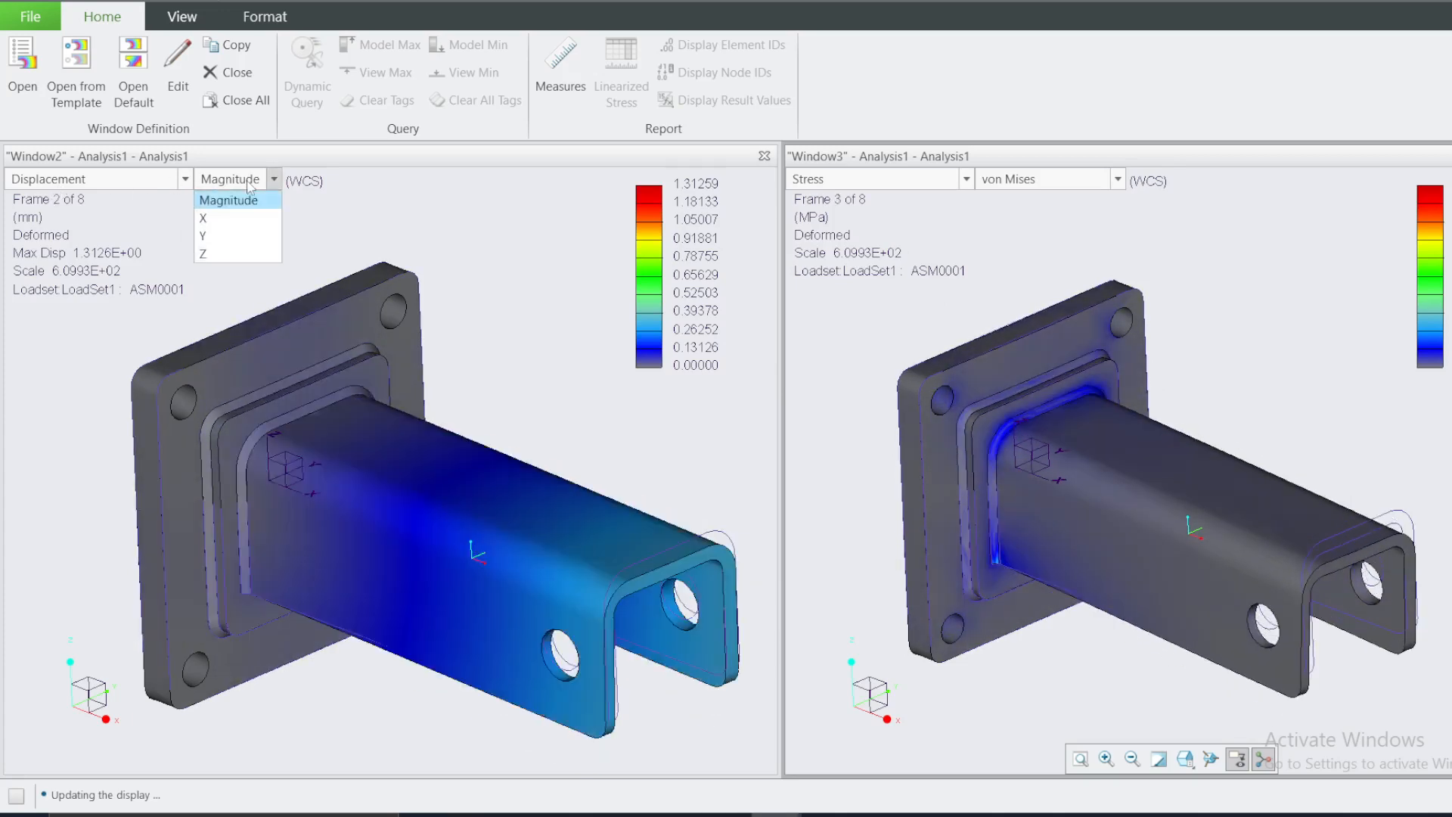
left_click(242, 195)
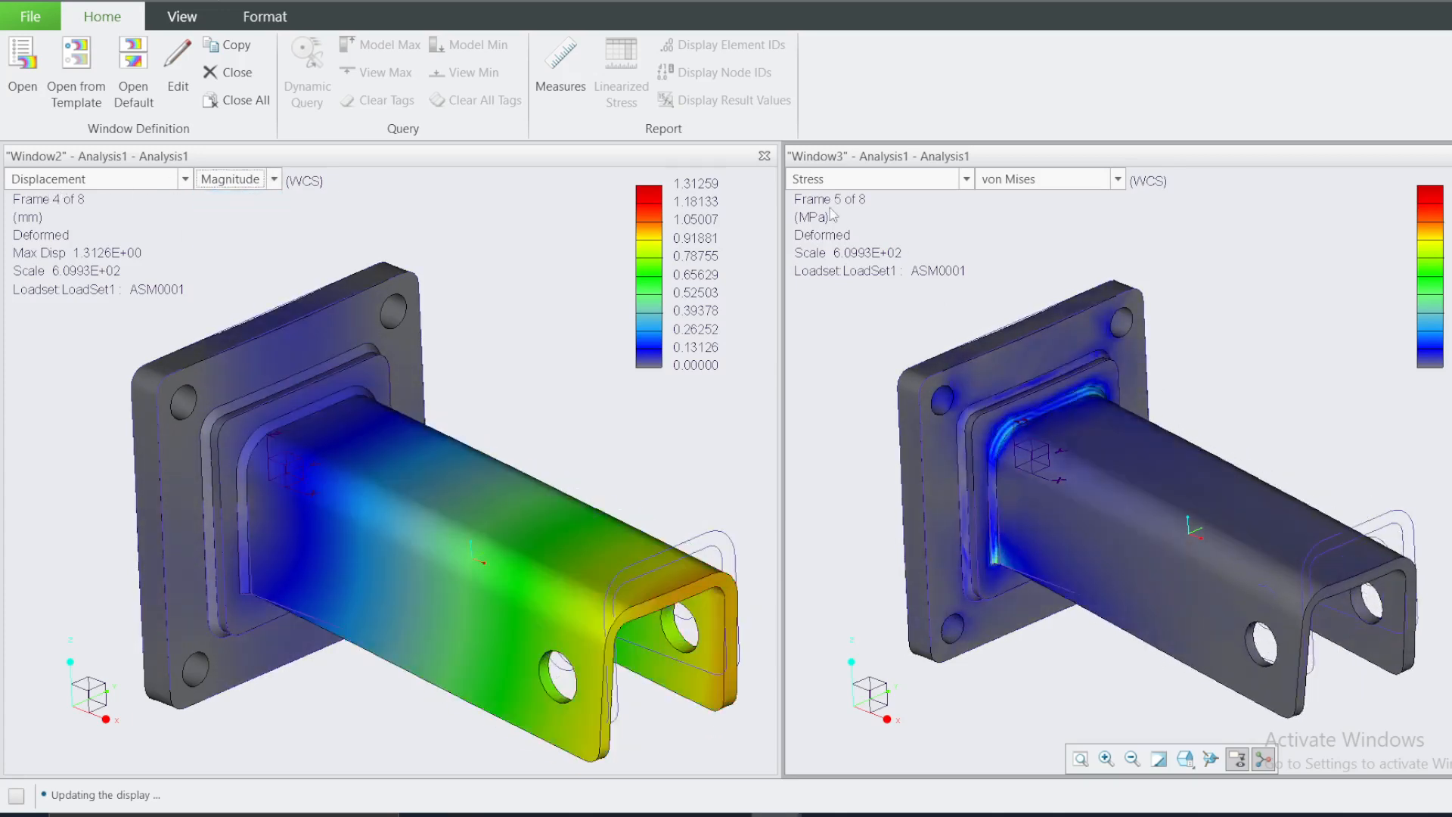
left_click(1051, 181)
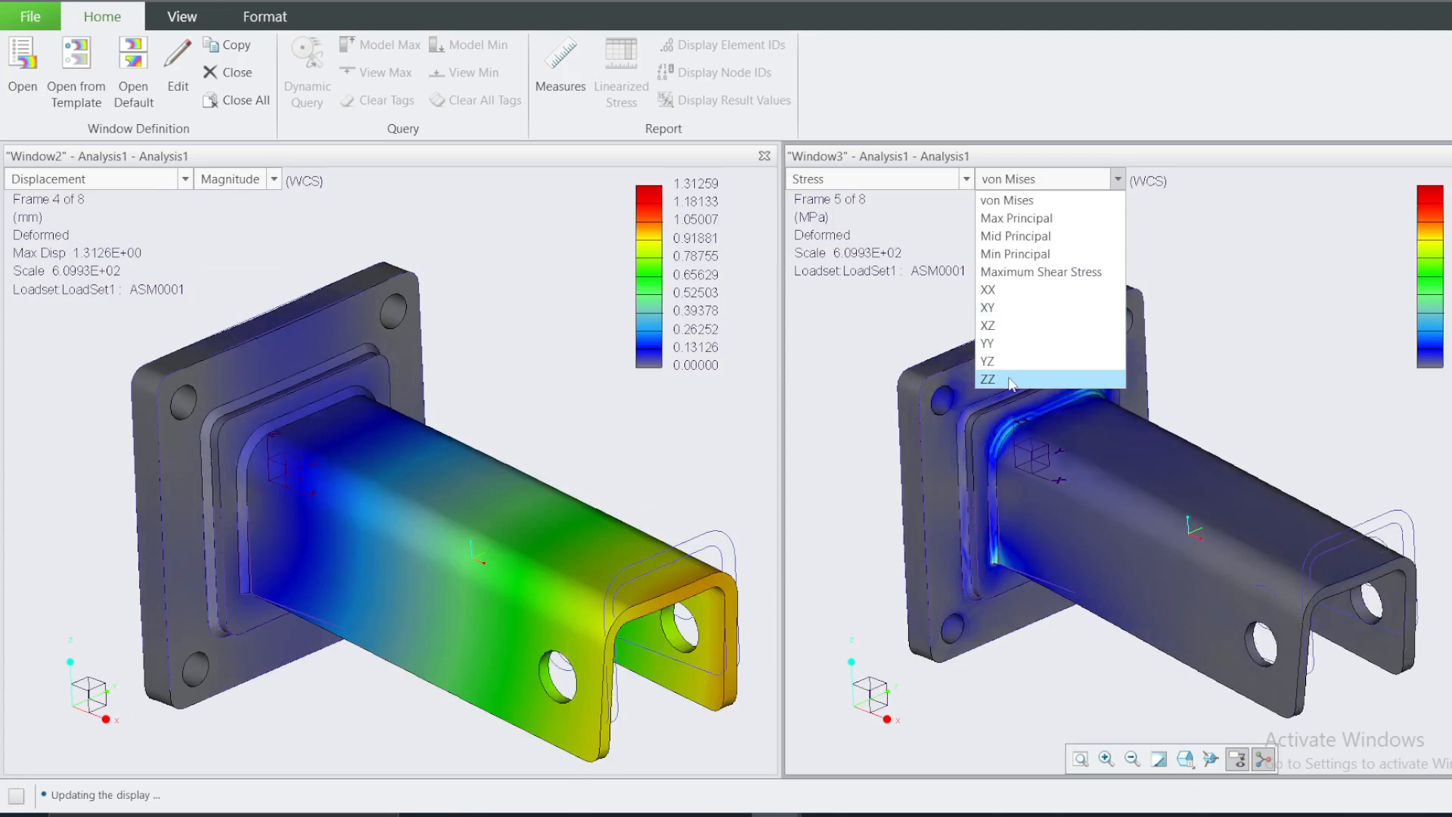
left_click(1225, 237)
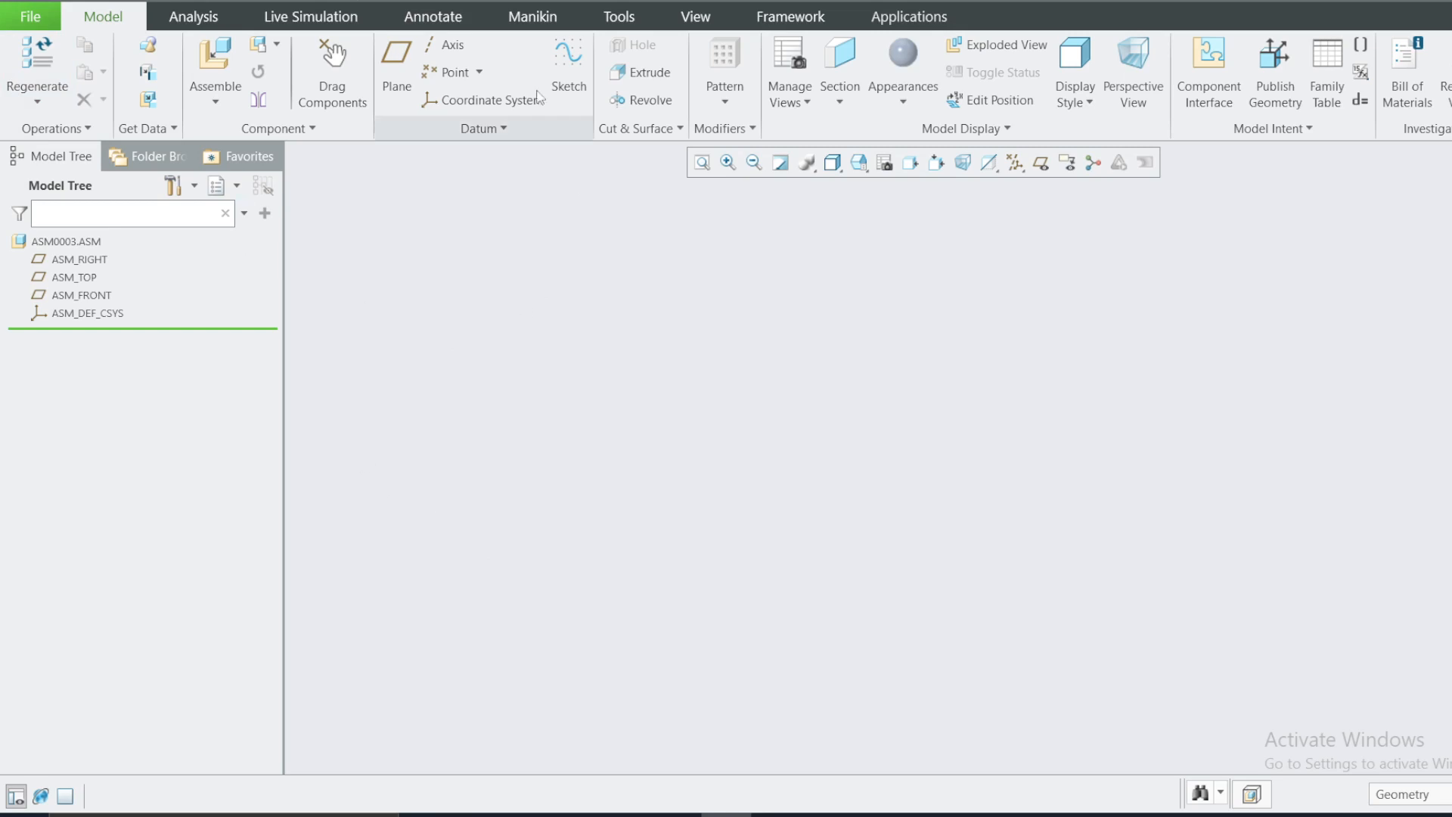
left_click(216, 104)
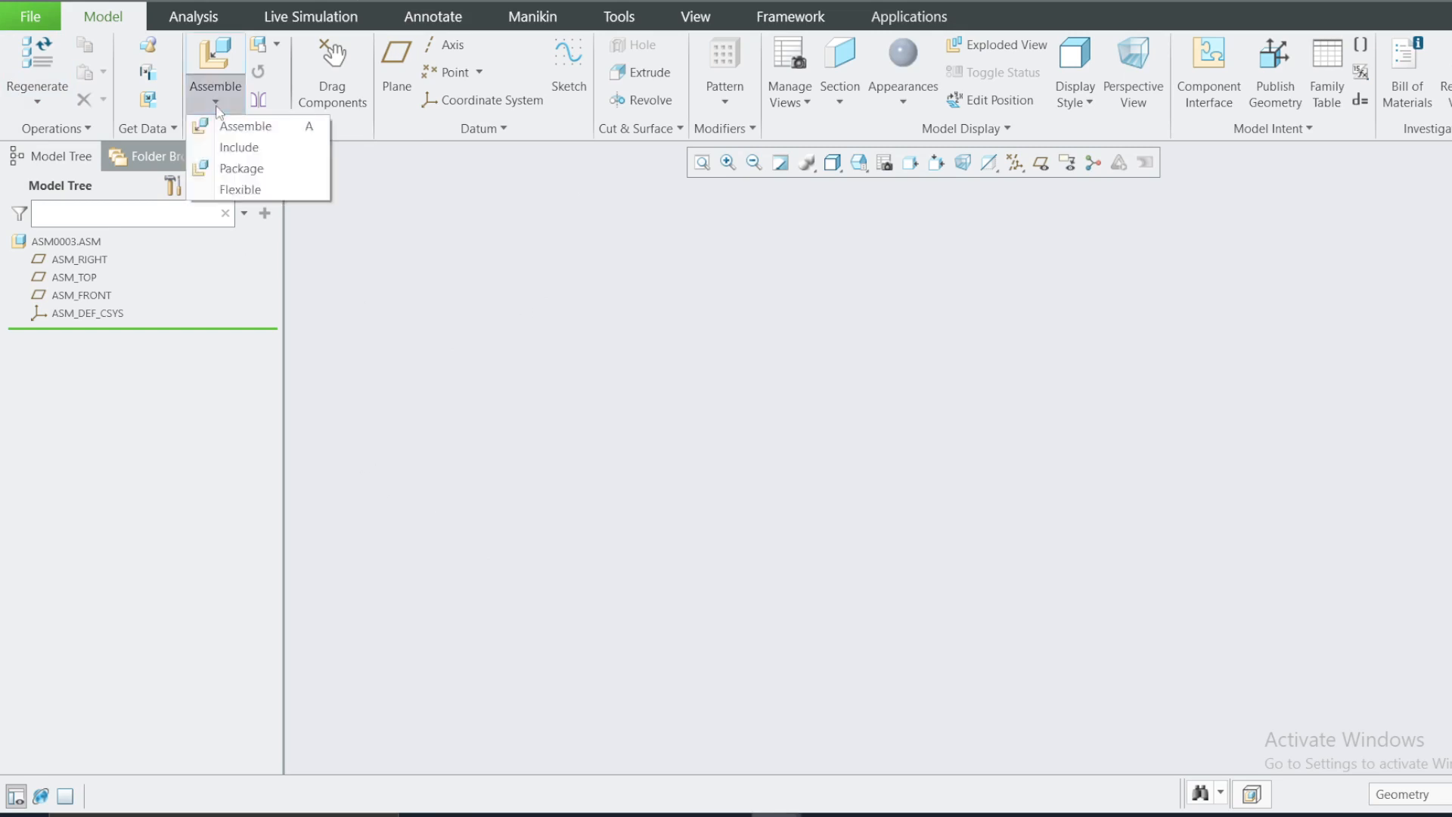
left_click(416, 228)
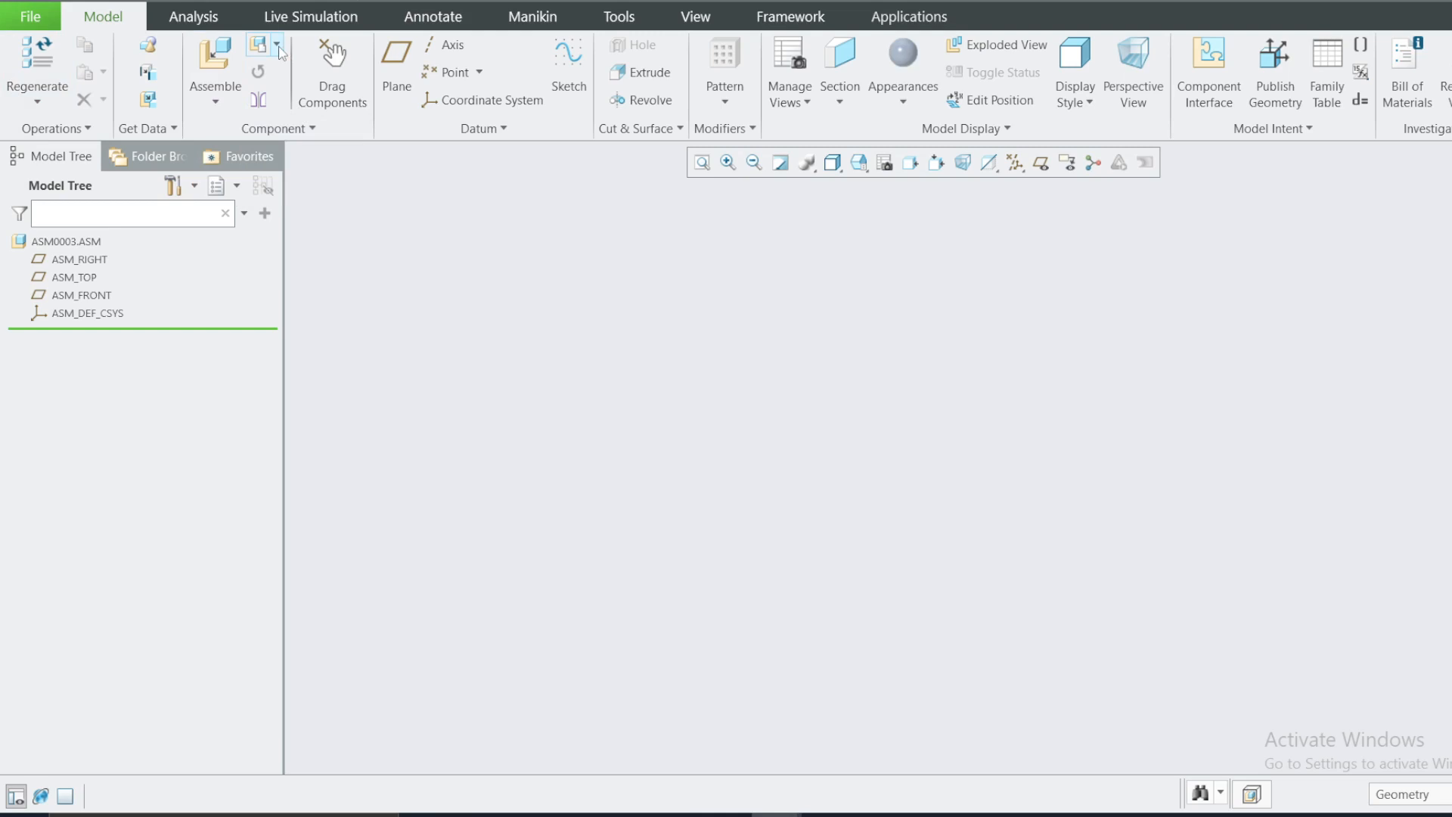
Create the solid part PRT0008 in the assembly by copying inlbs_part_solid_abs.prt, and place it without constraints.
left_click(277, 44)
left_click(316, 70)
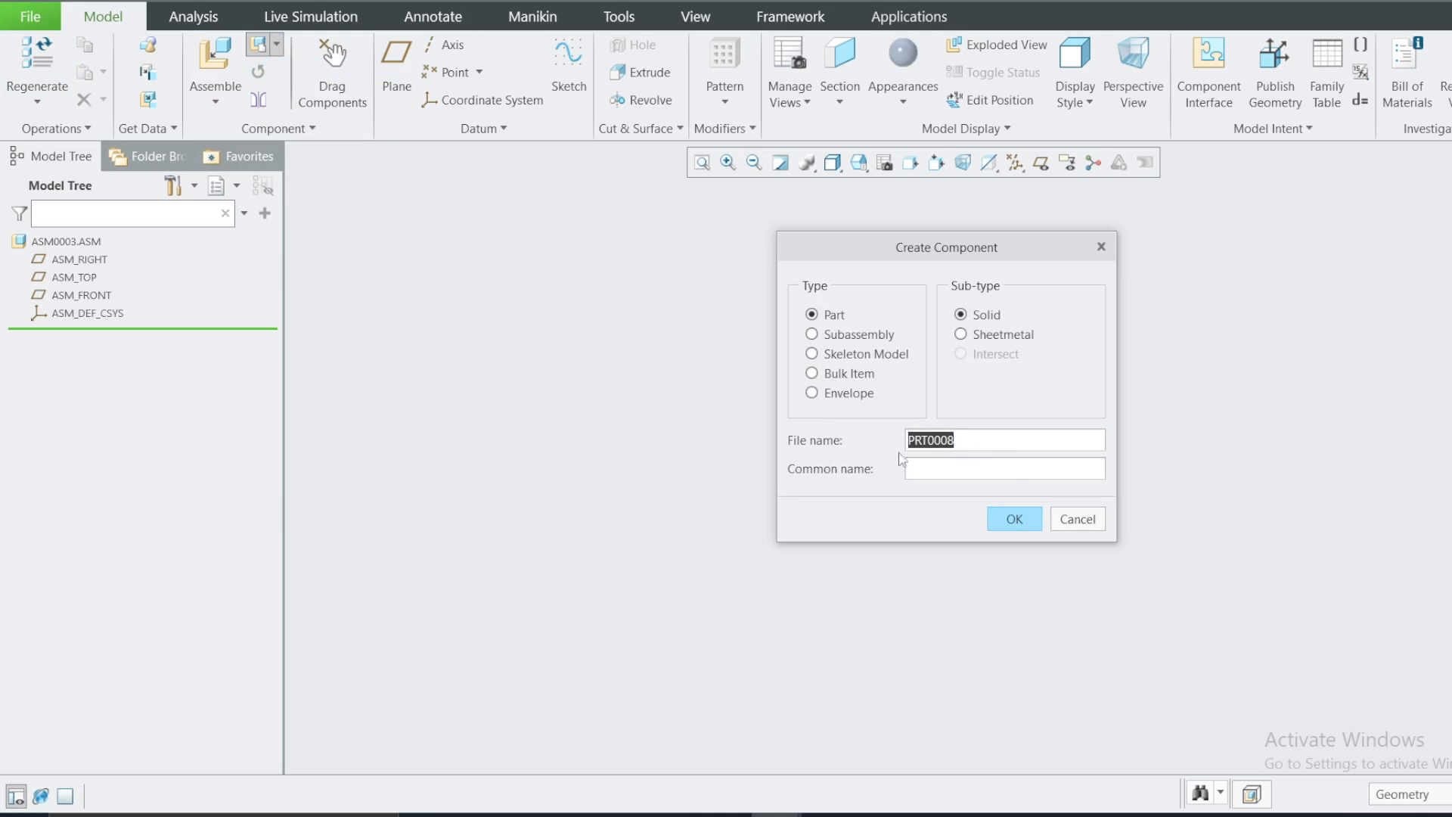
left_click(1013, 518)
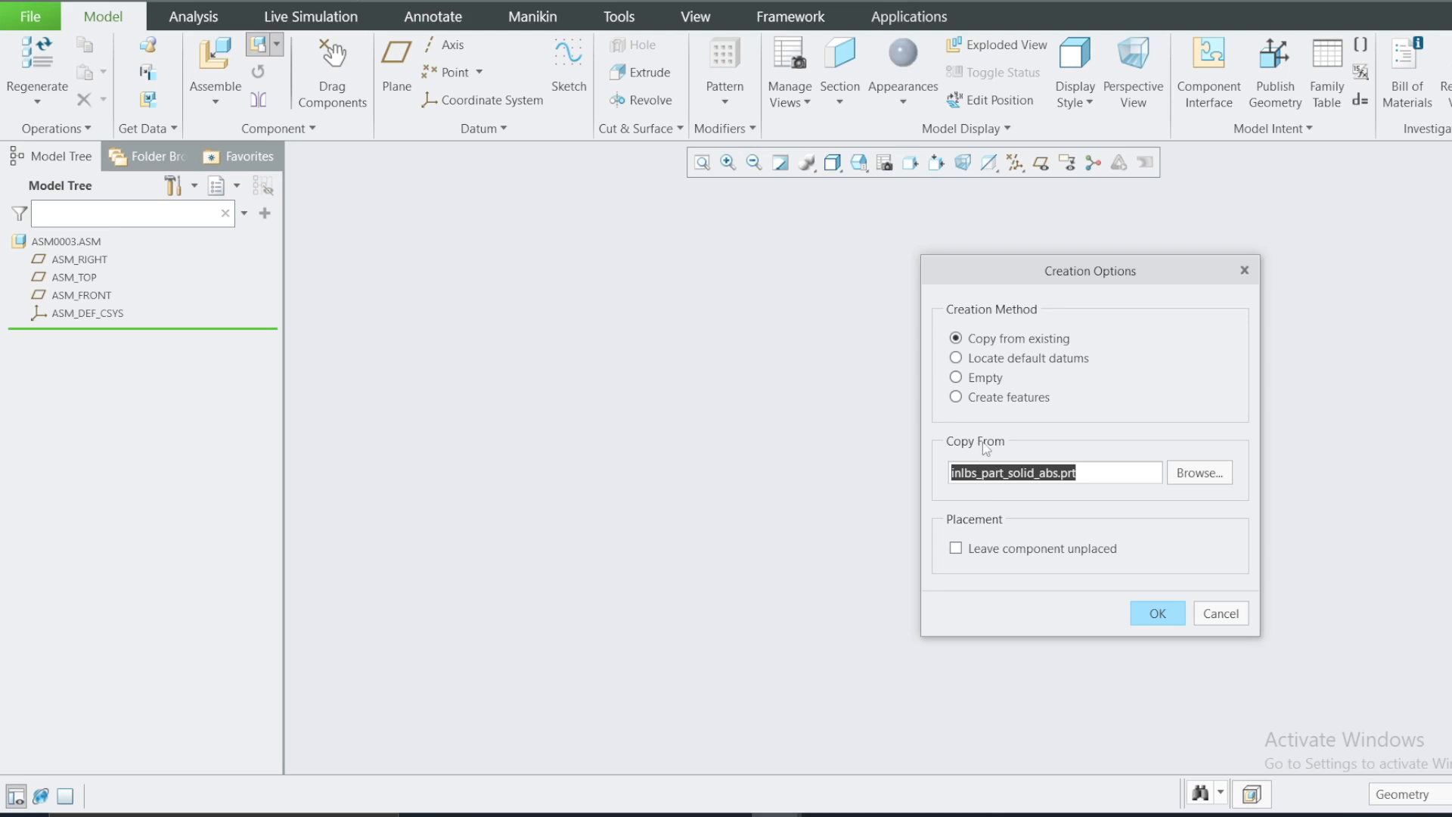
left_click(1158, 611)
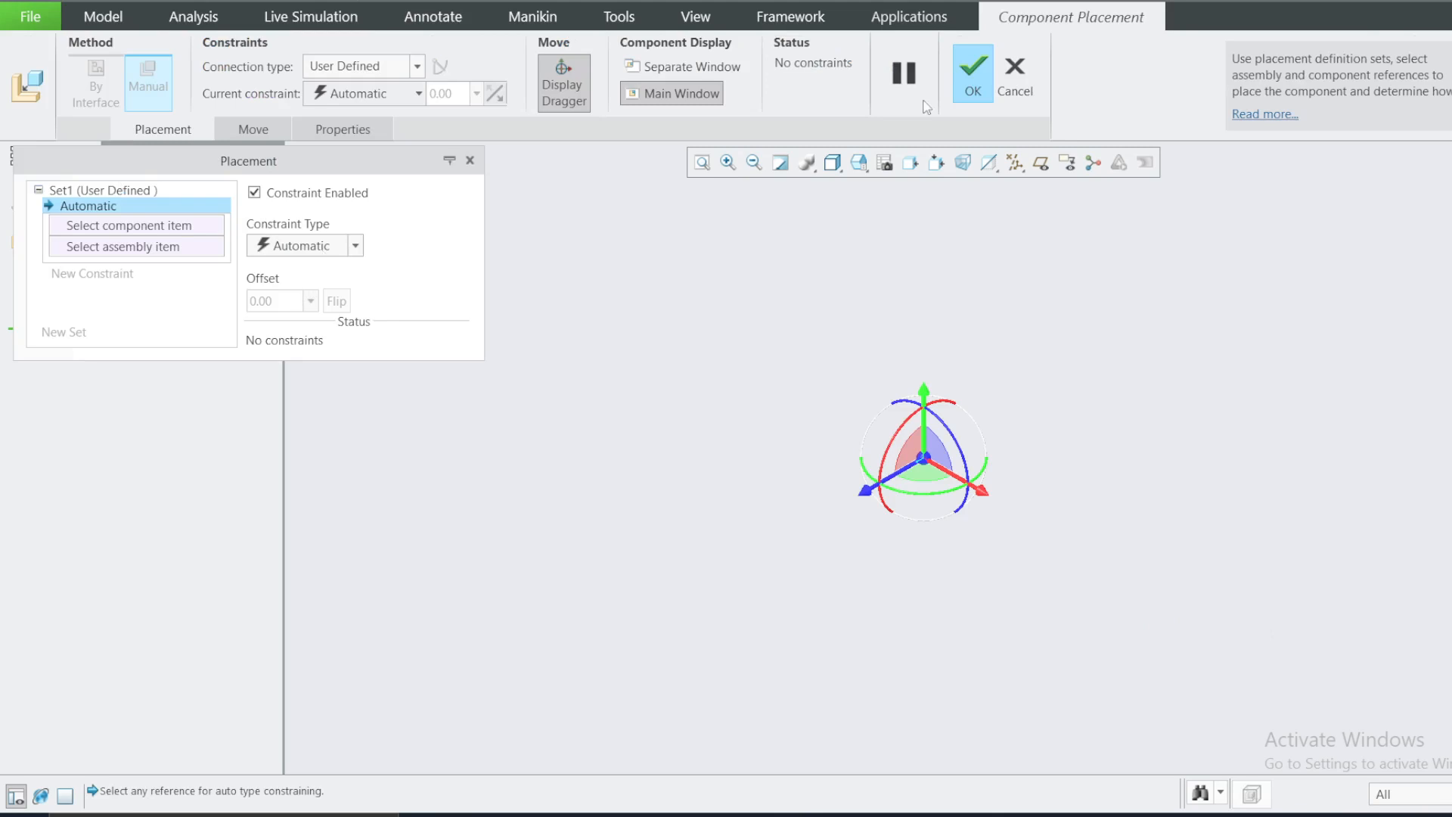
left_click(968, 68)
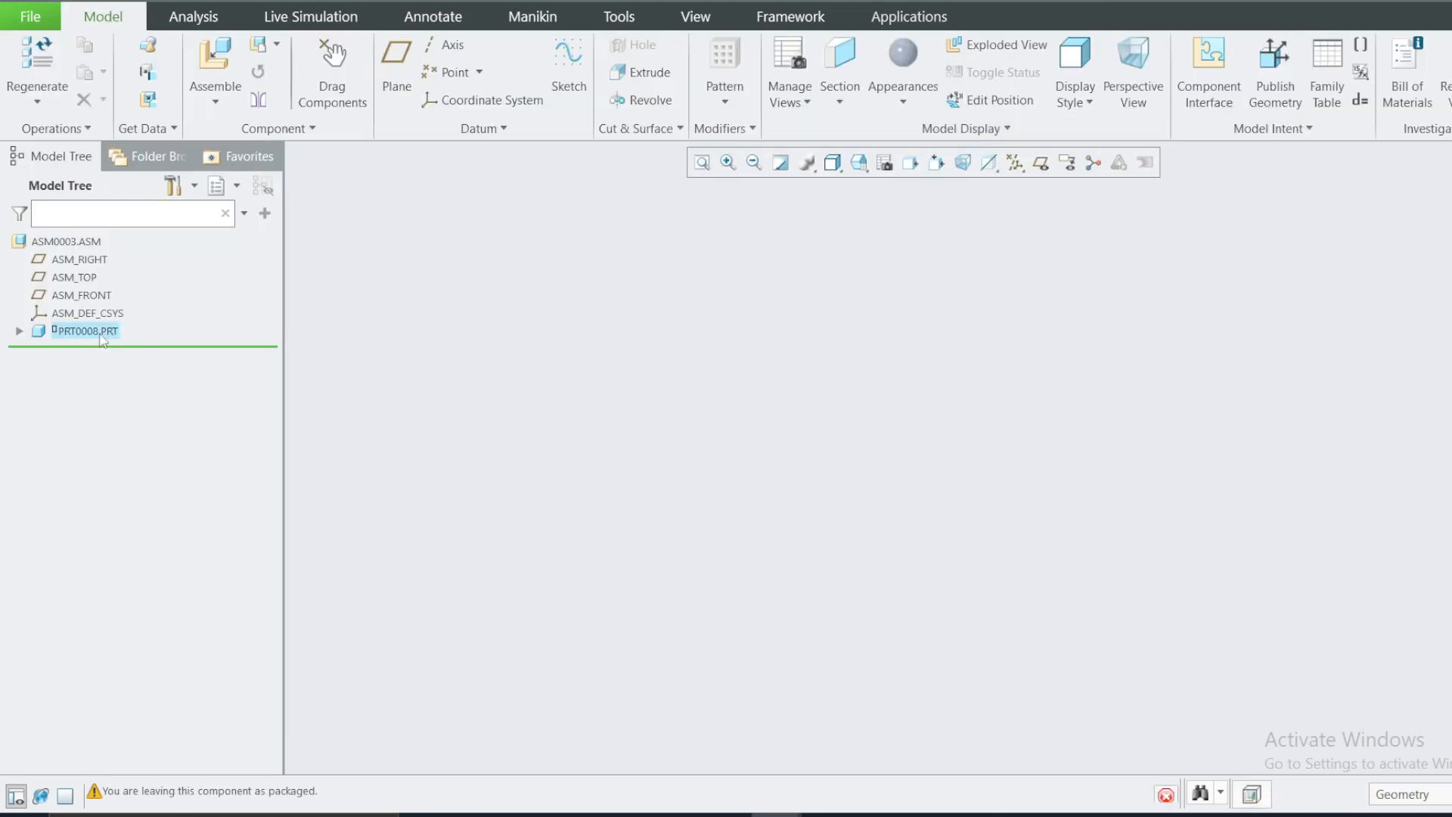
Create a second solid part, PRT0009, with the same copy-from-existing option and place it without constraints.
left_click(258, 45)
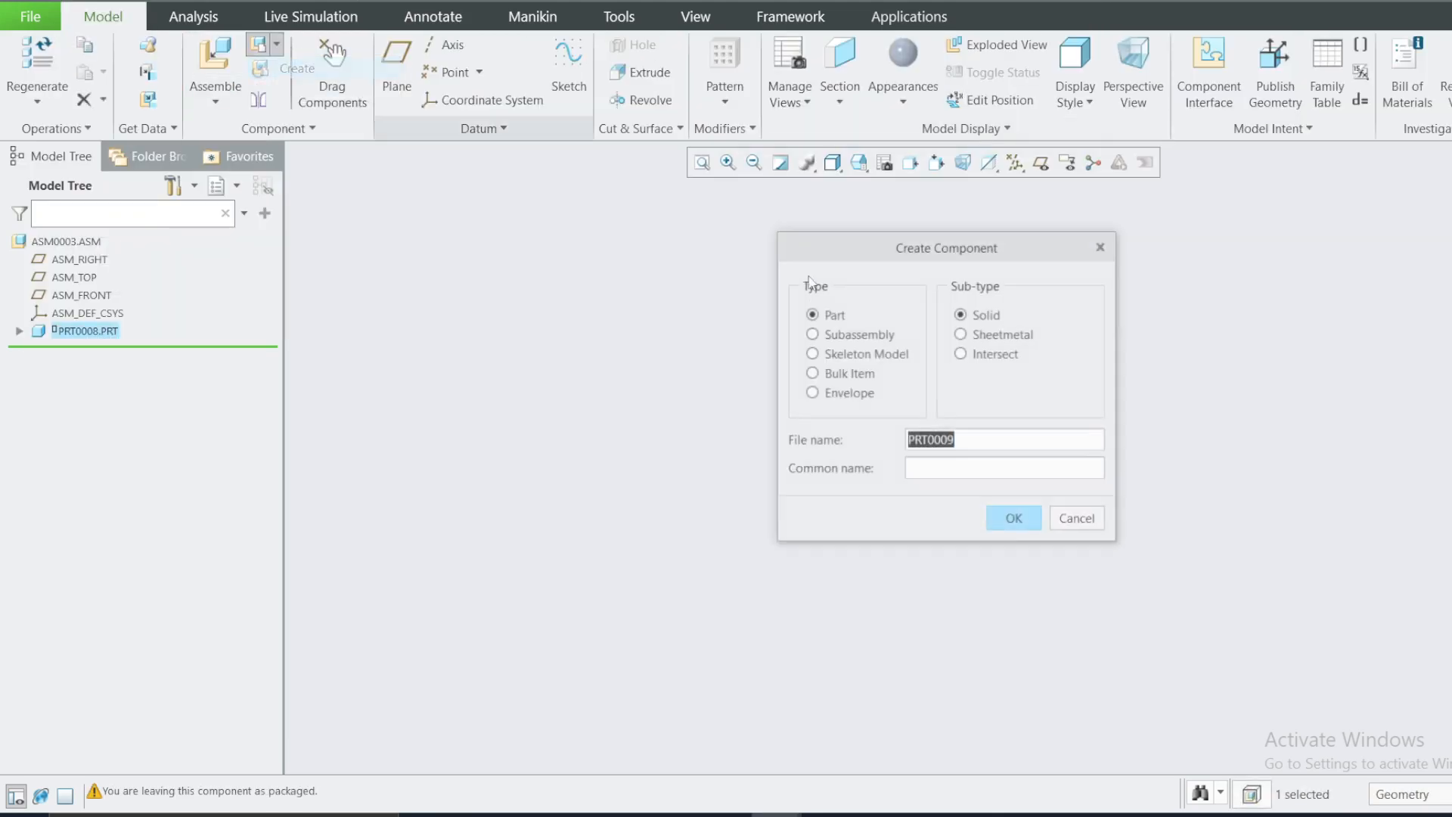
left_click(1014, 519)
left_click(1156, 609)
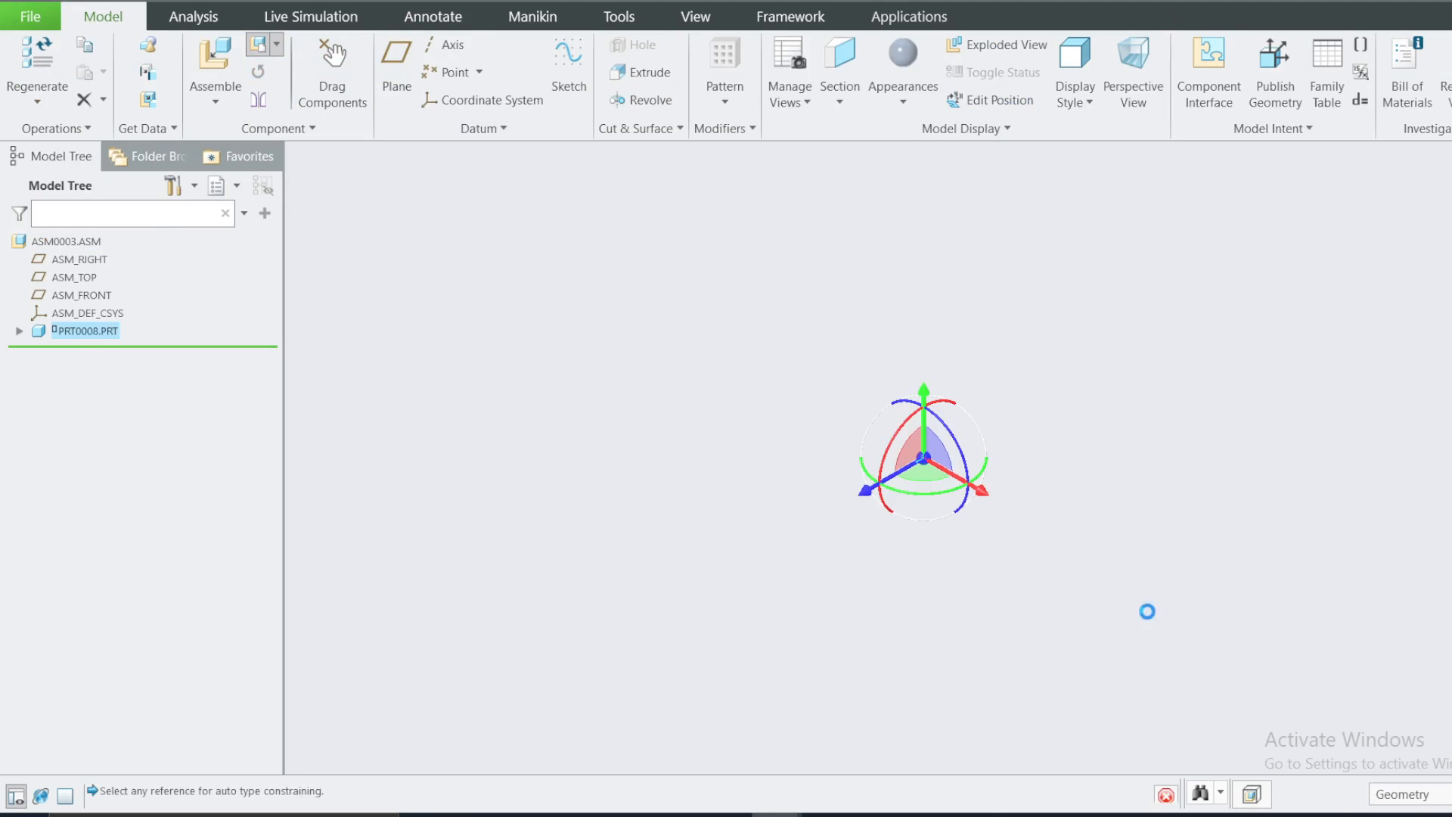
left_click(979, 68)
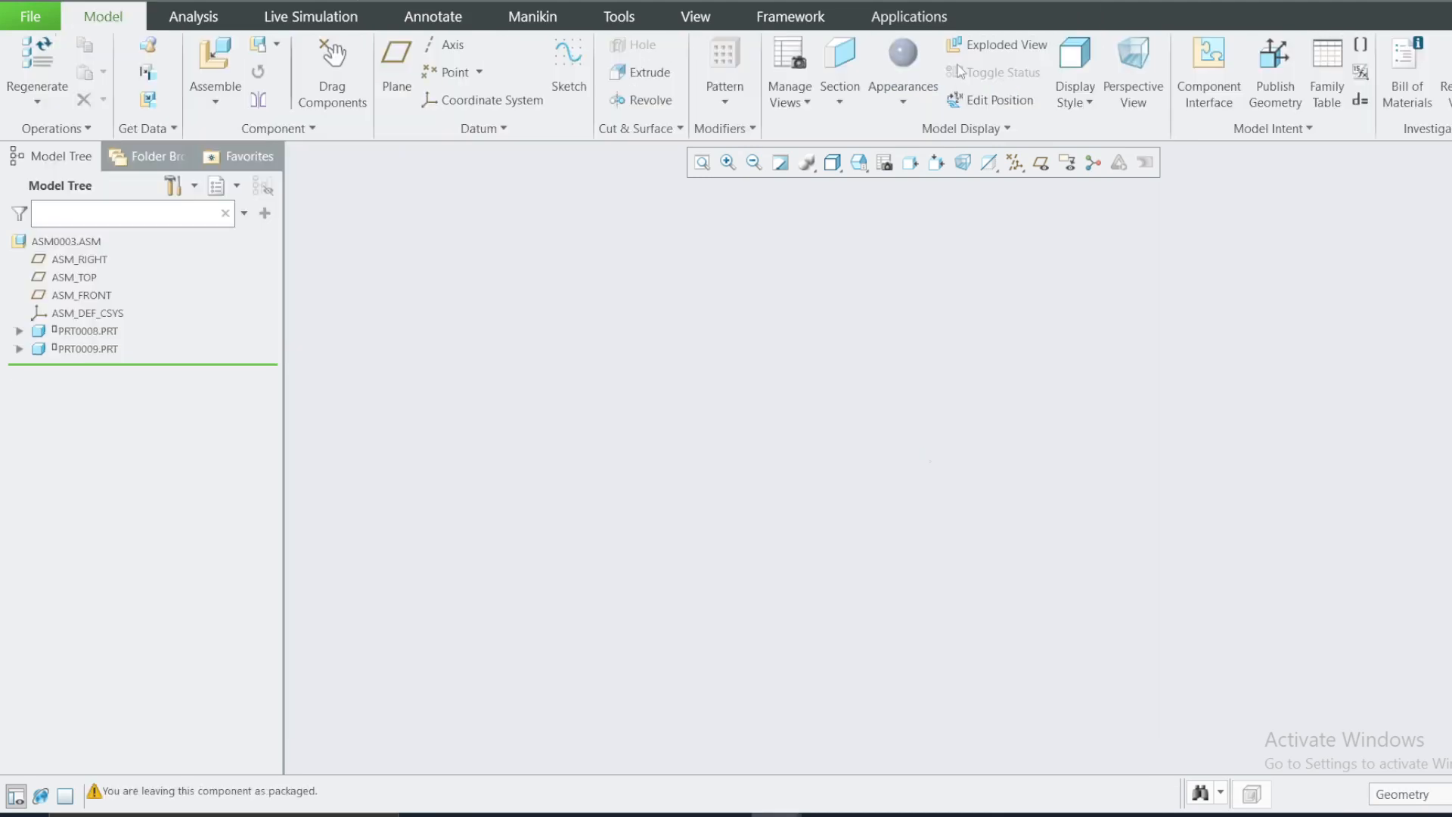
Create a third solid part, PRT0010, using the default creation options and accept its placement without constraints.
left_click(258, 45)
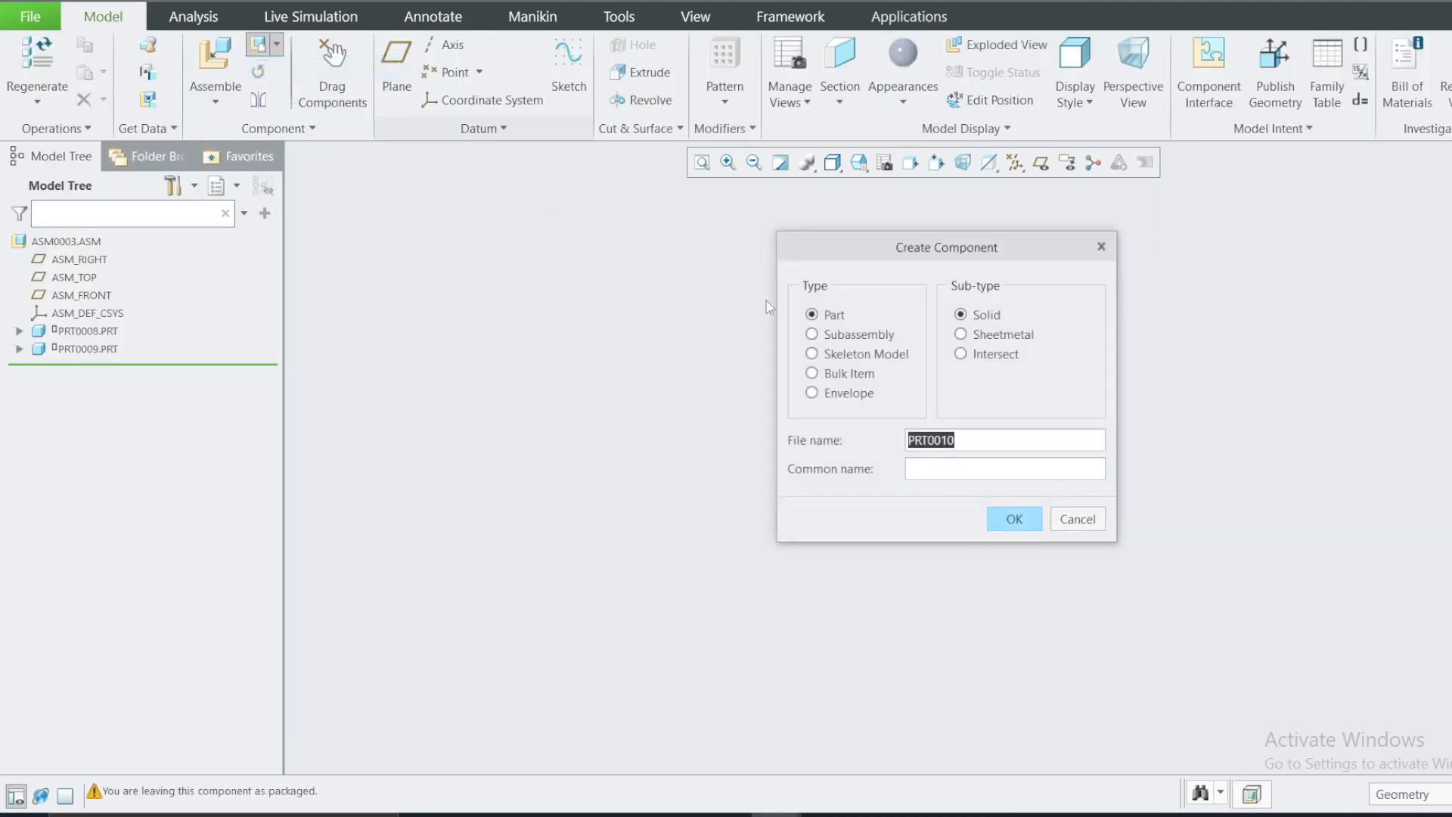
left_click(1014, 519)
left_click(1154, 611)
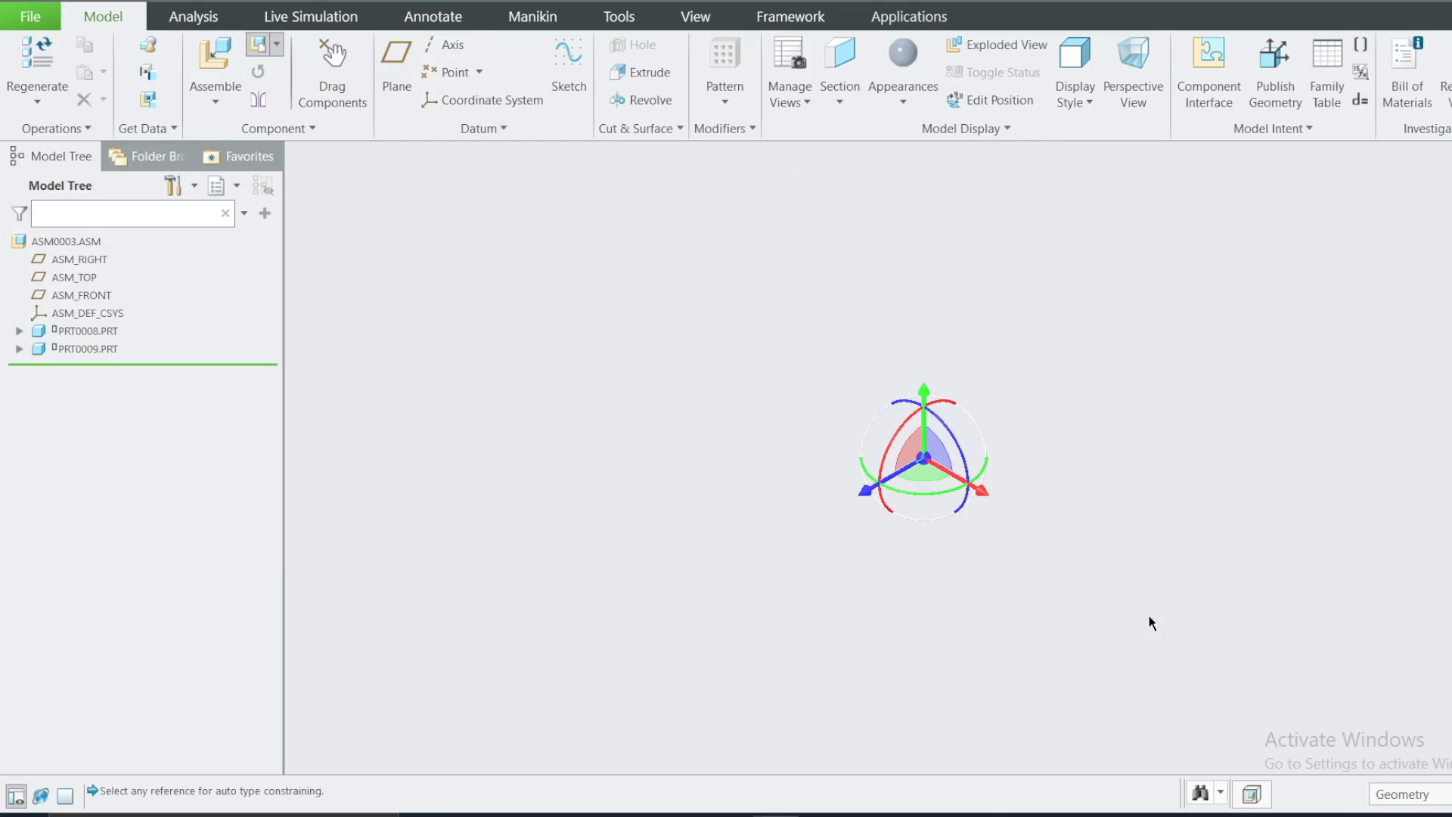
left_click(974, 76)
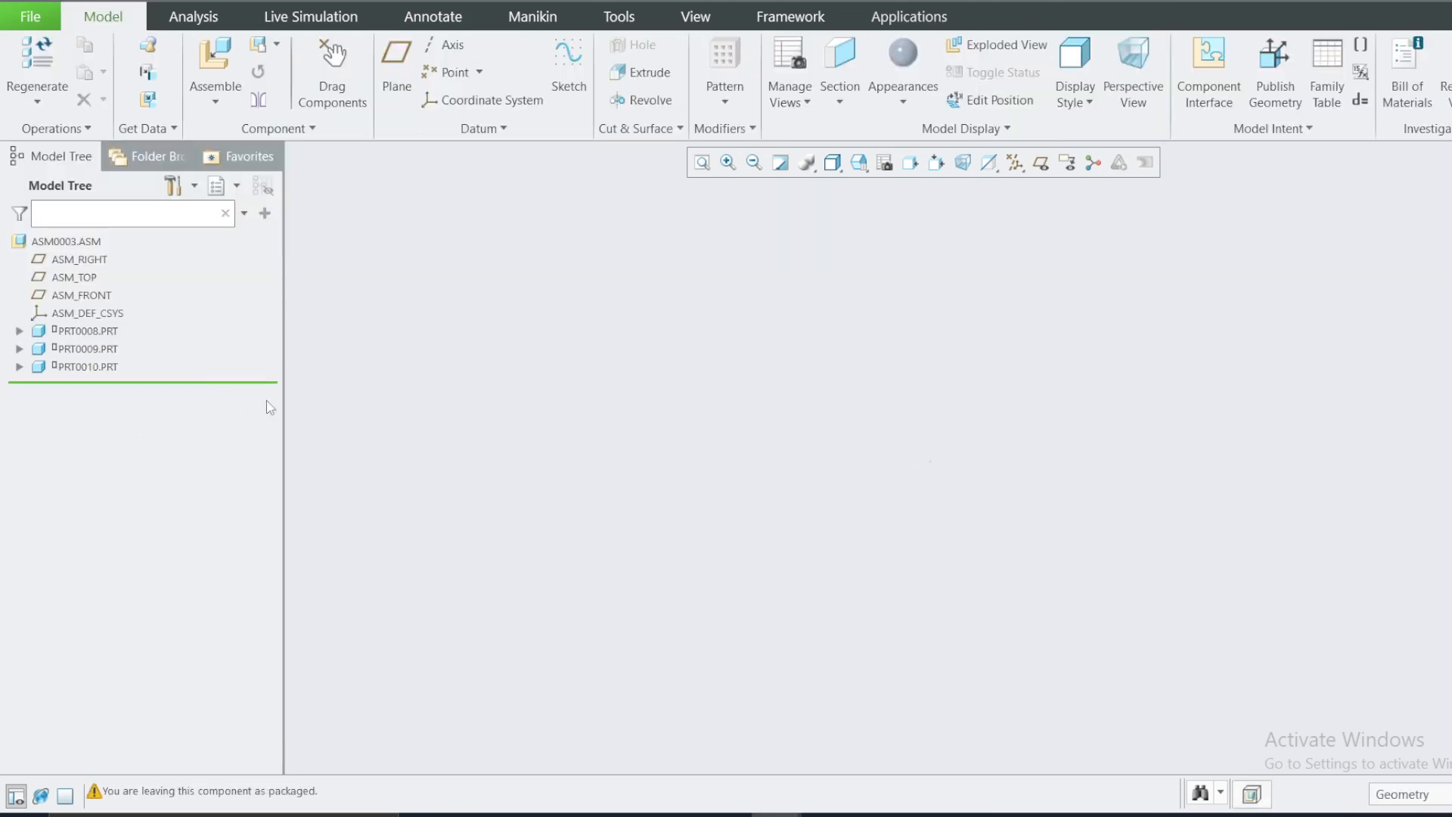
Activate part PRT0008 for editing within the assembly and show the datum planes.
right_click(87, 335)
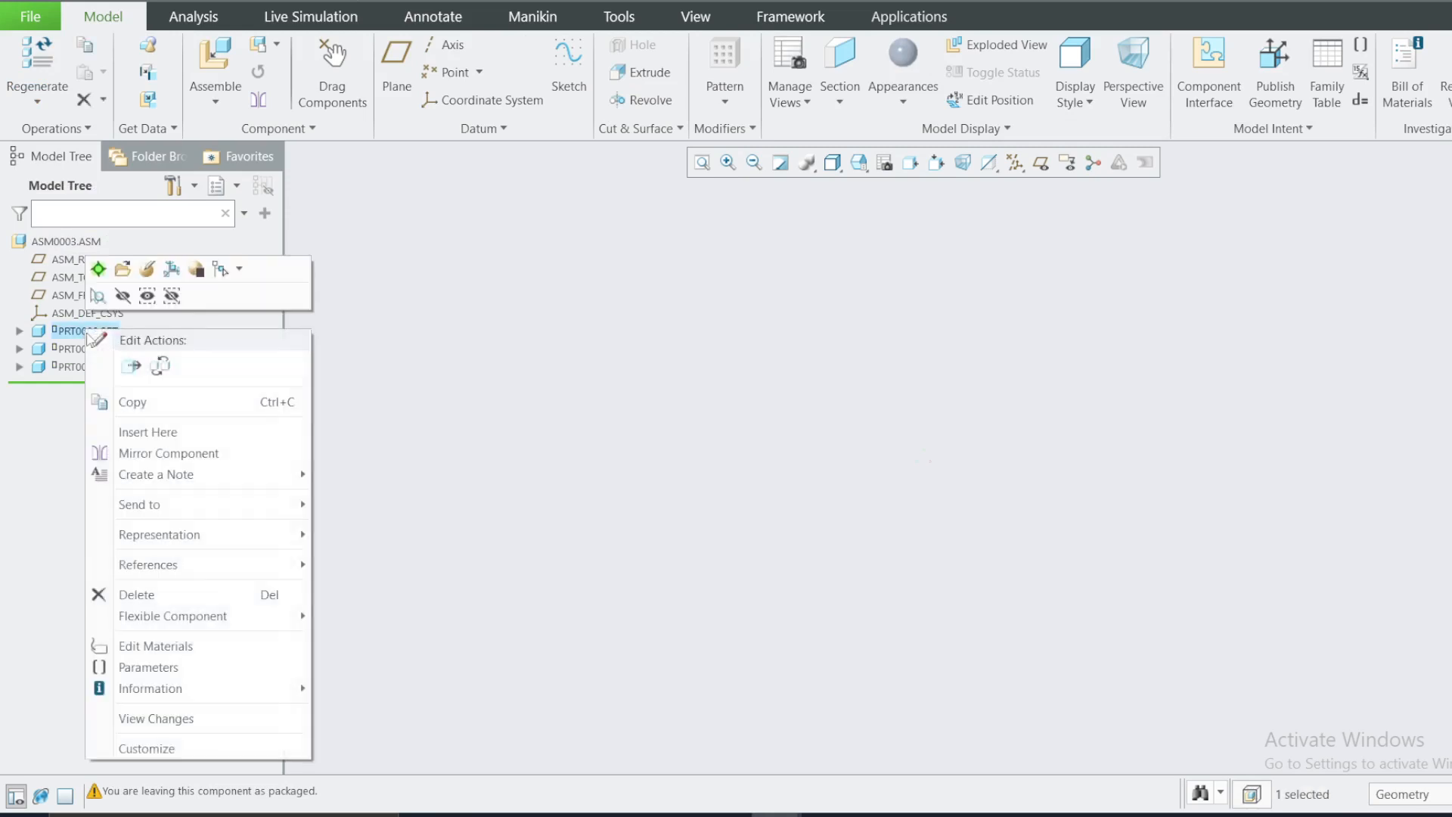
left_click(99, 270)
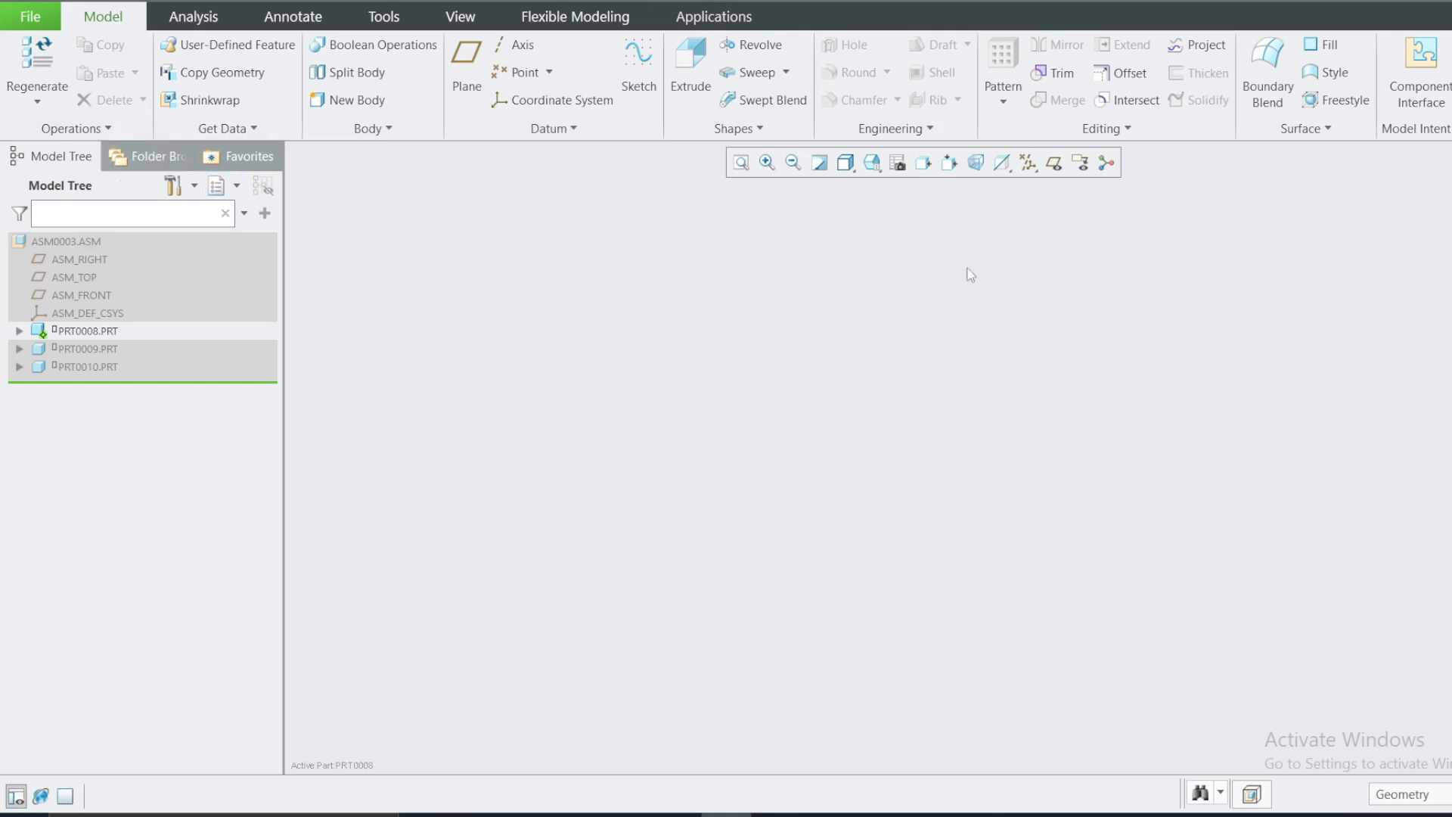
left_click(1054, 163)
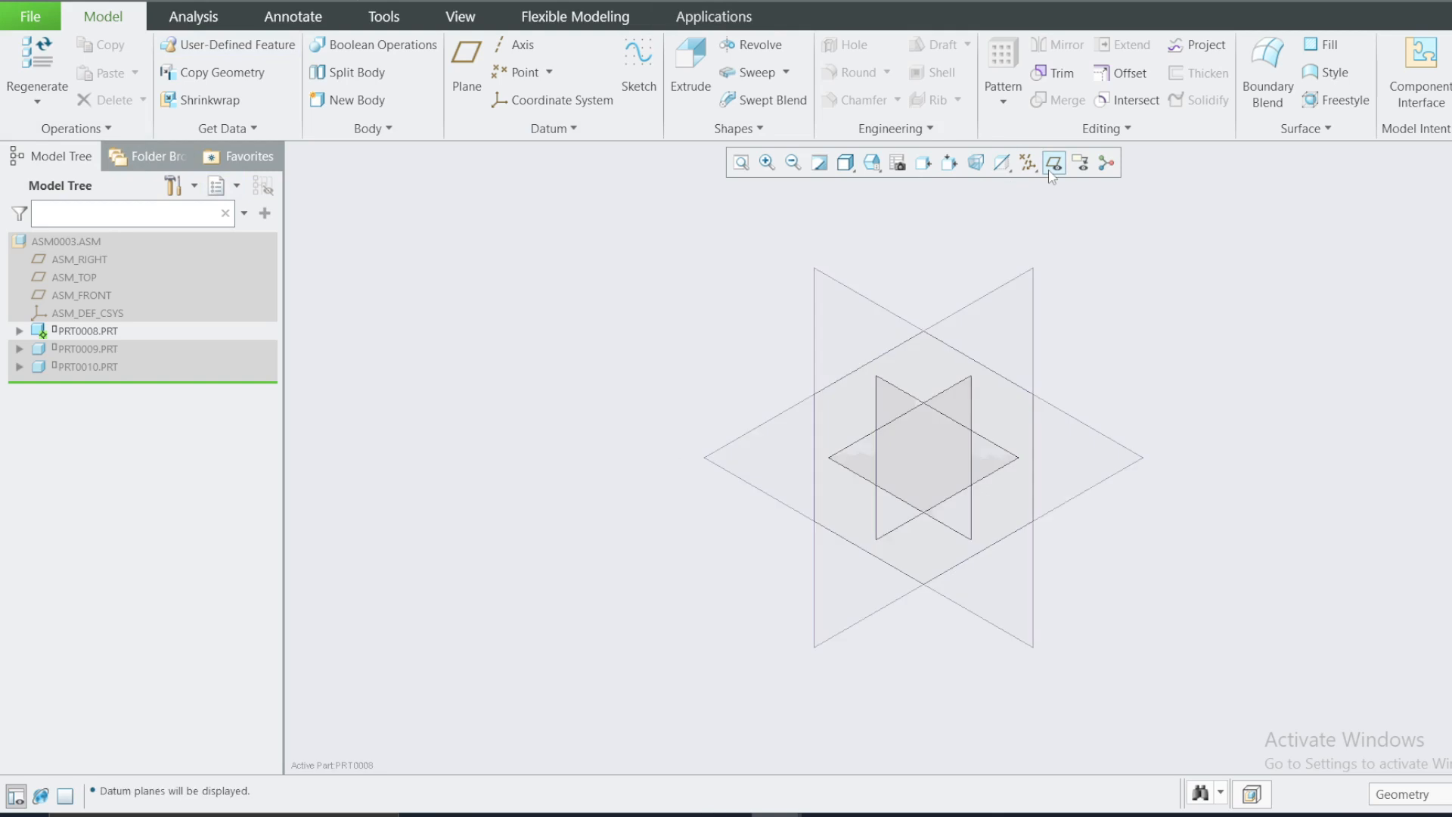
Start a sketch on a small vertical part datum plane, orient it to 2D, and draw a center rectangle about 5.11 by 3.79 at the origin.
left_click(954, 393)
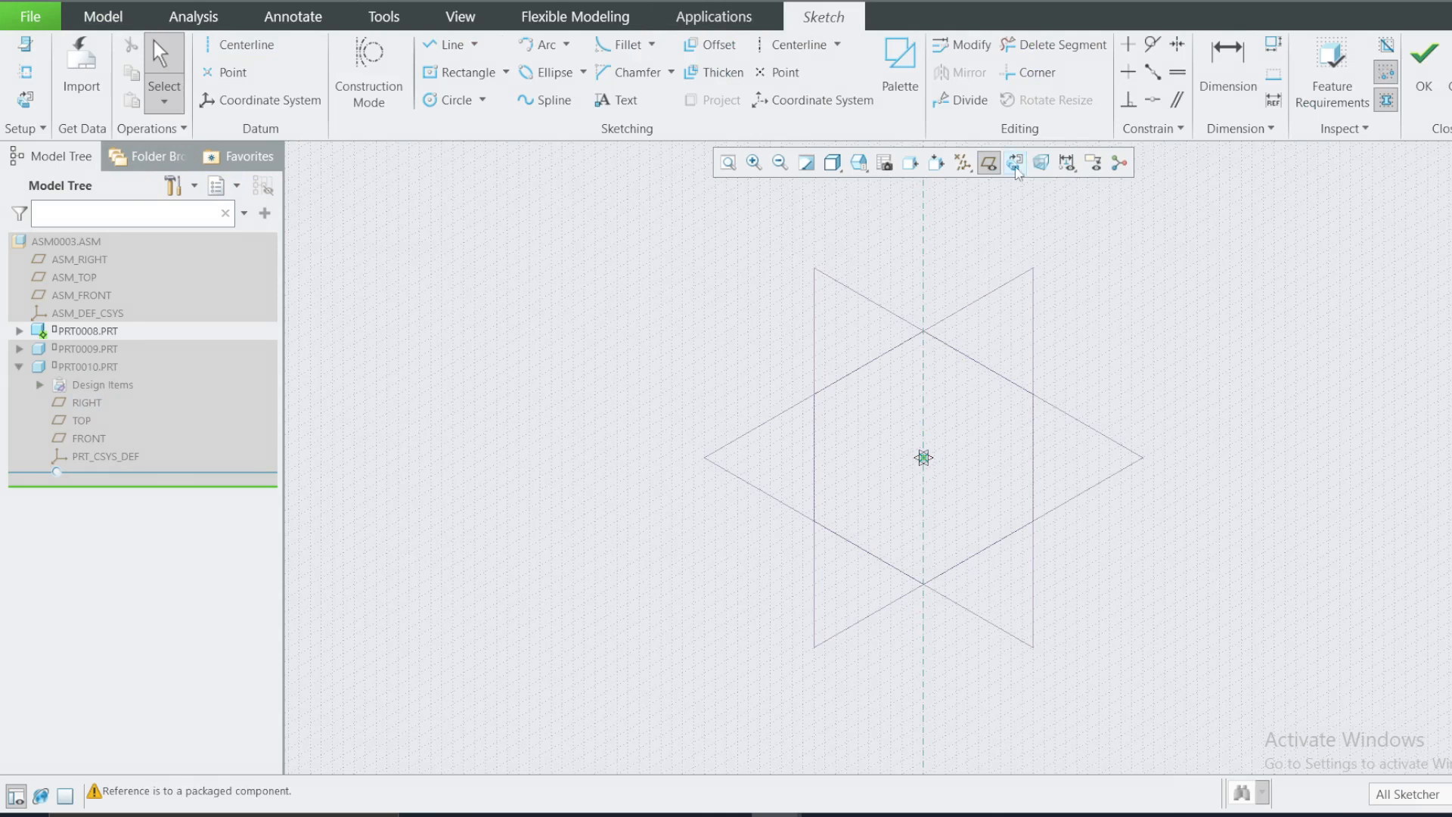
left_click(1015, 163)
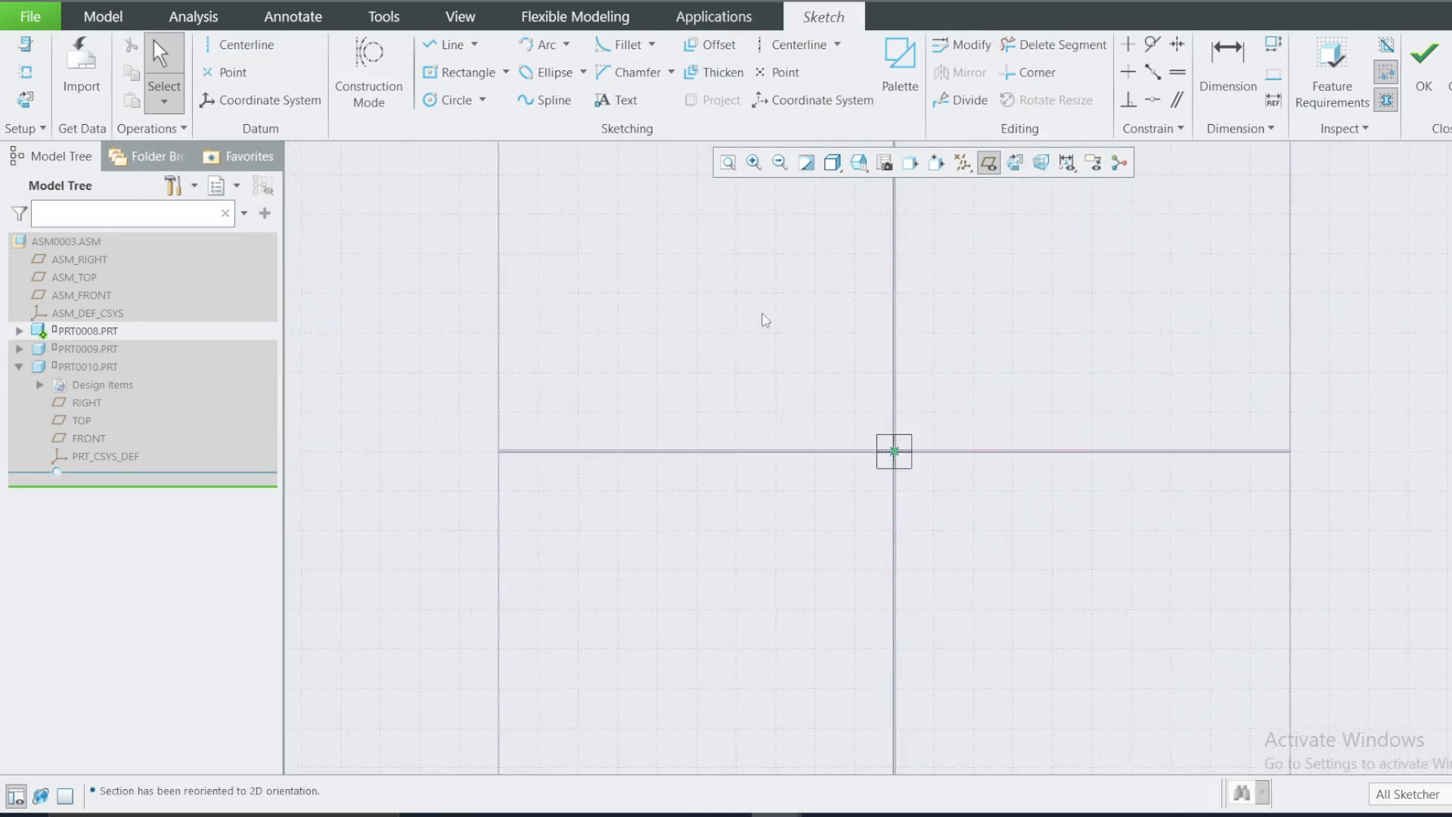
left_click(506, 72)
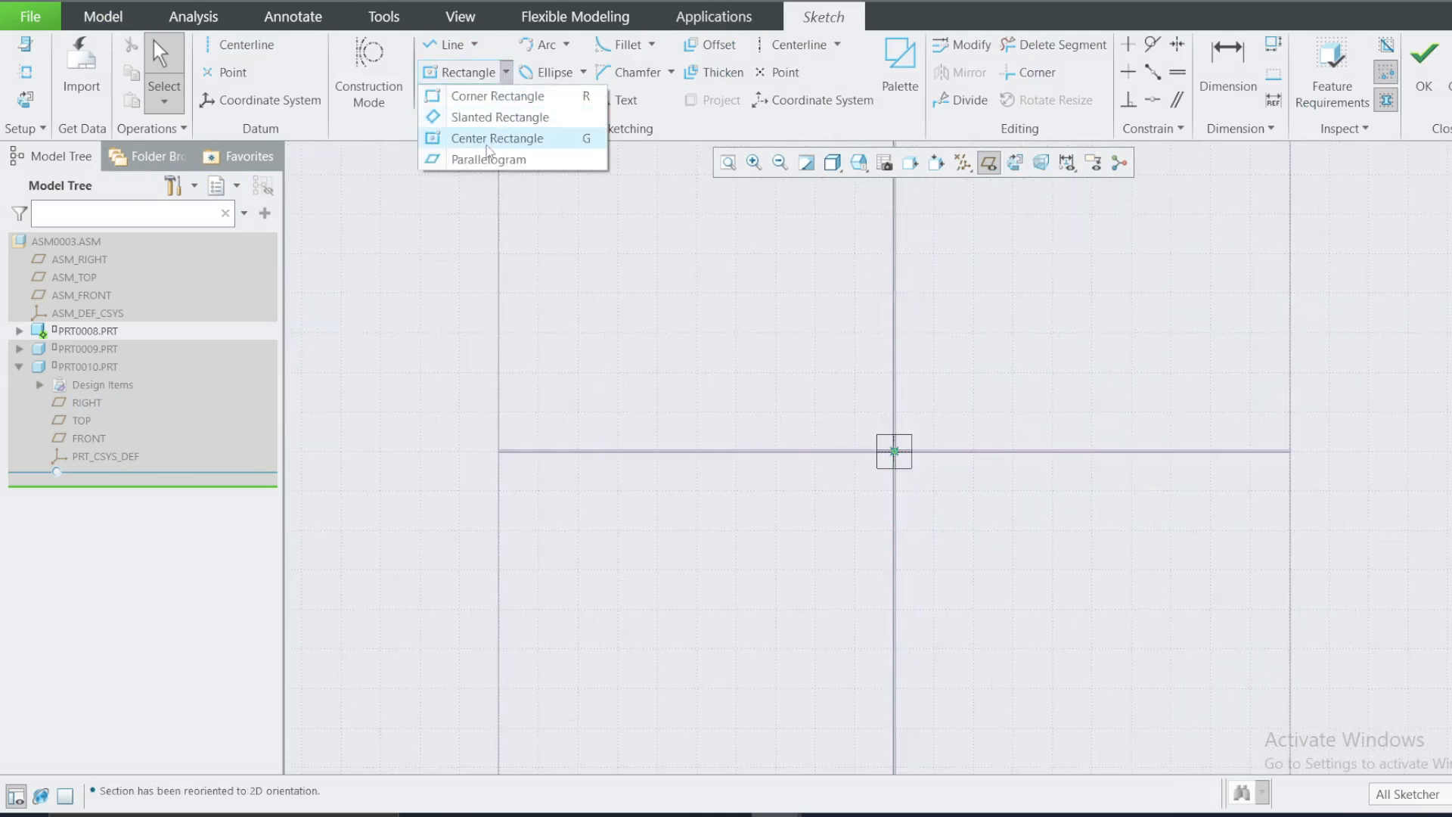
left_click(488, 138)
left_click(894, 452)
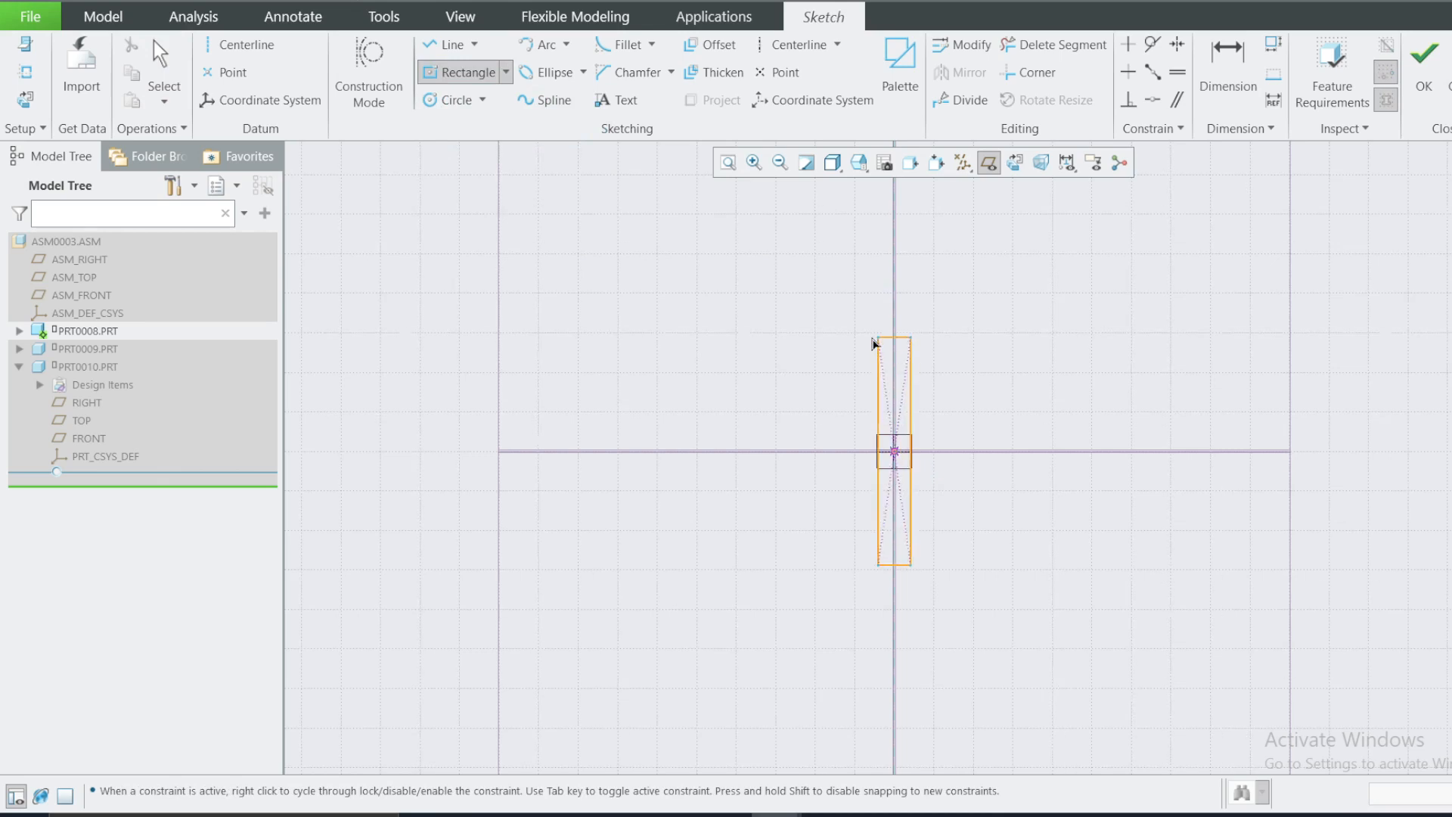
left_click(793, 376)
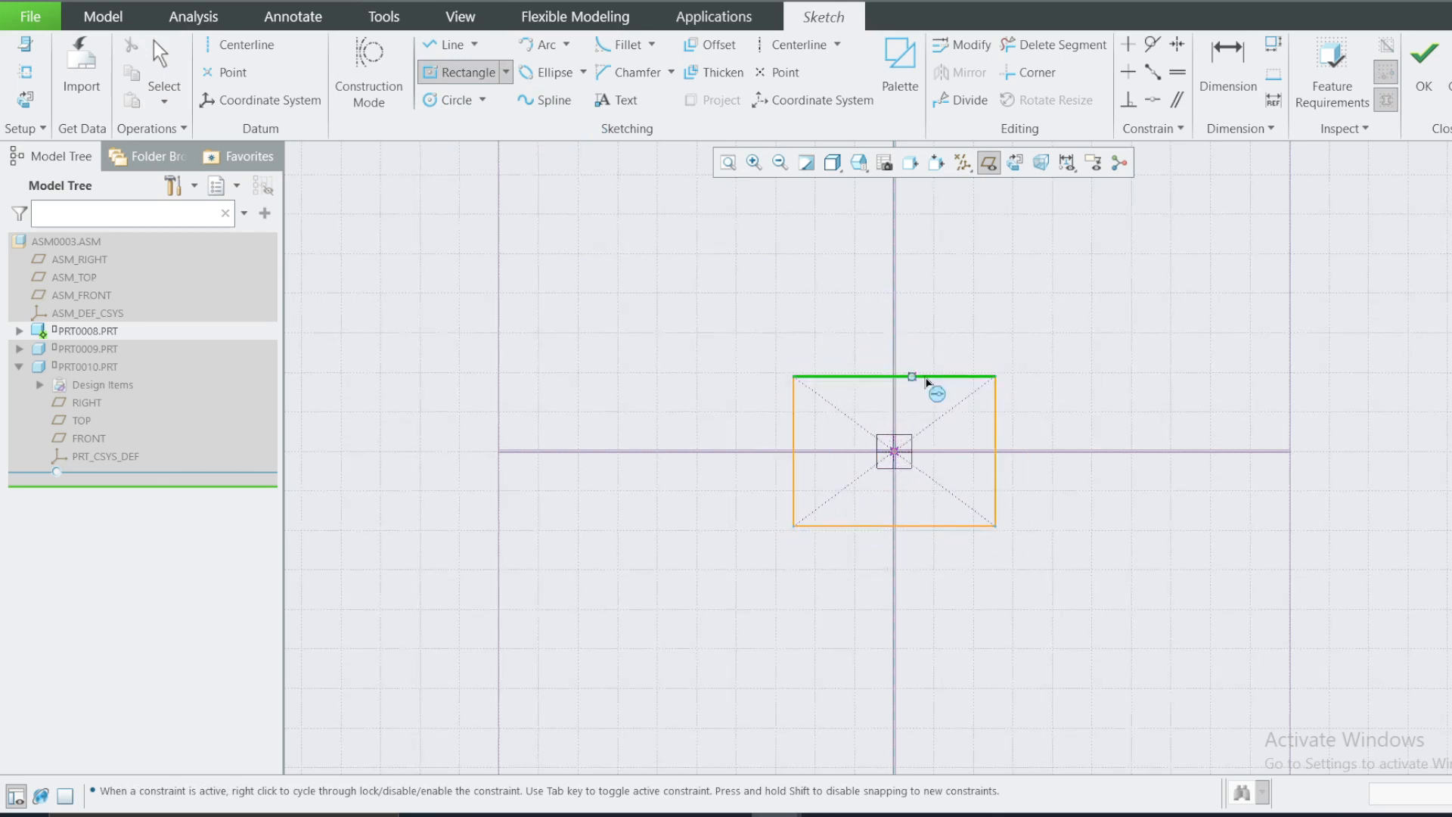
middle_click(1029, 332)
scroll(942, 401, "down", 5)
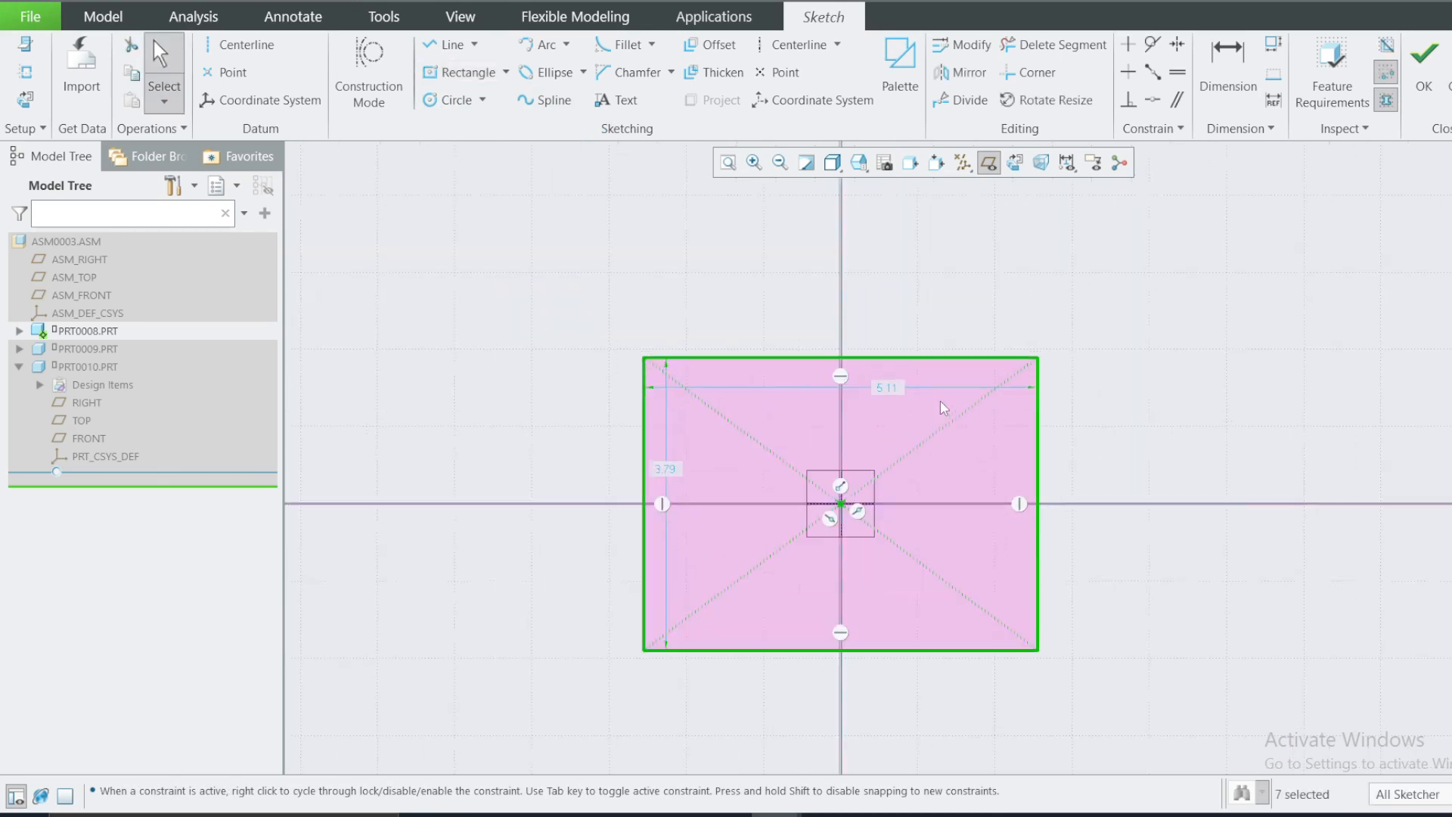
Set both the width and the height of the center rectangle to 5.
double_click(877, 386)
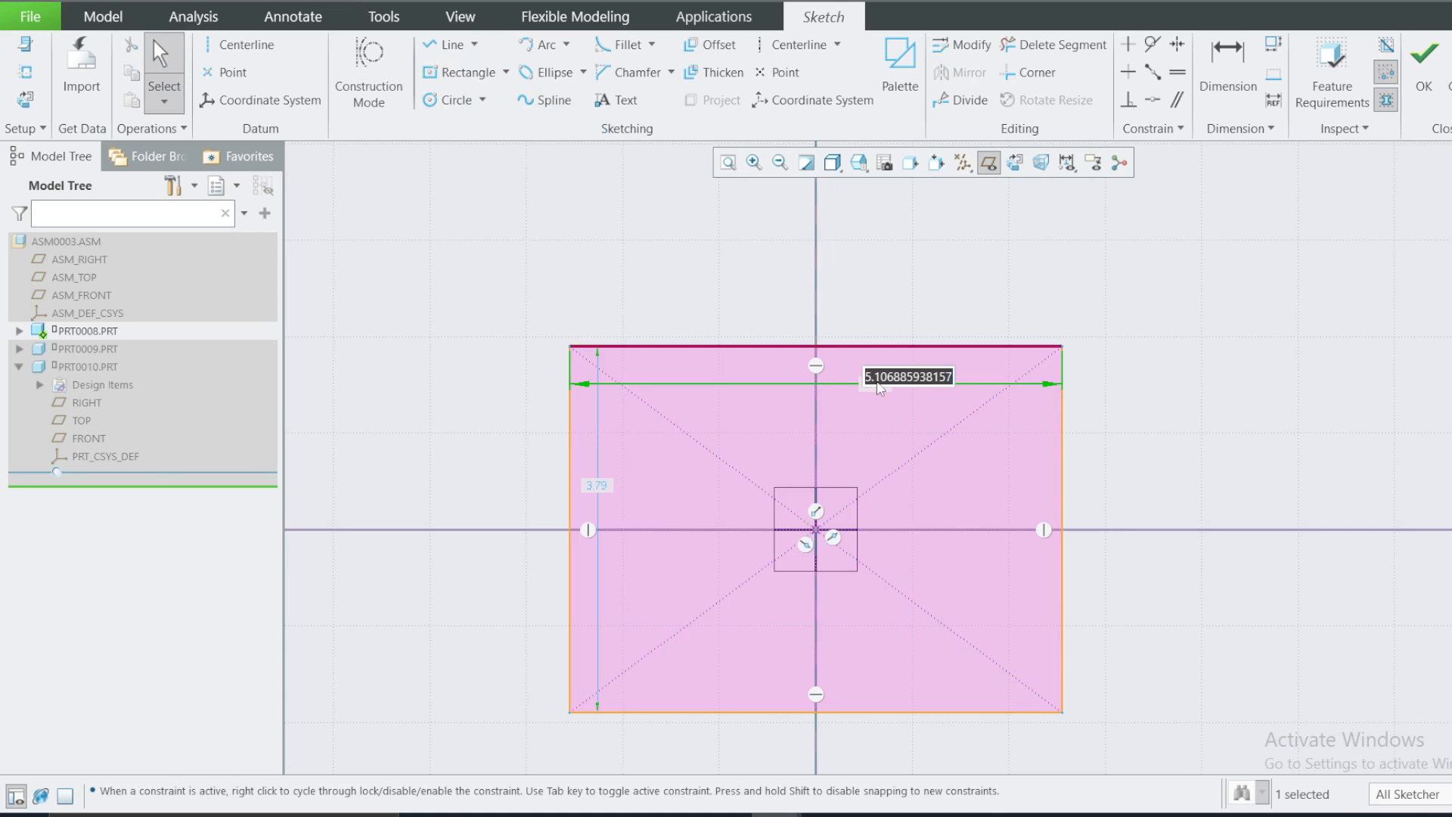
type("5")
key("Return")
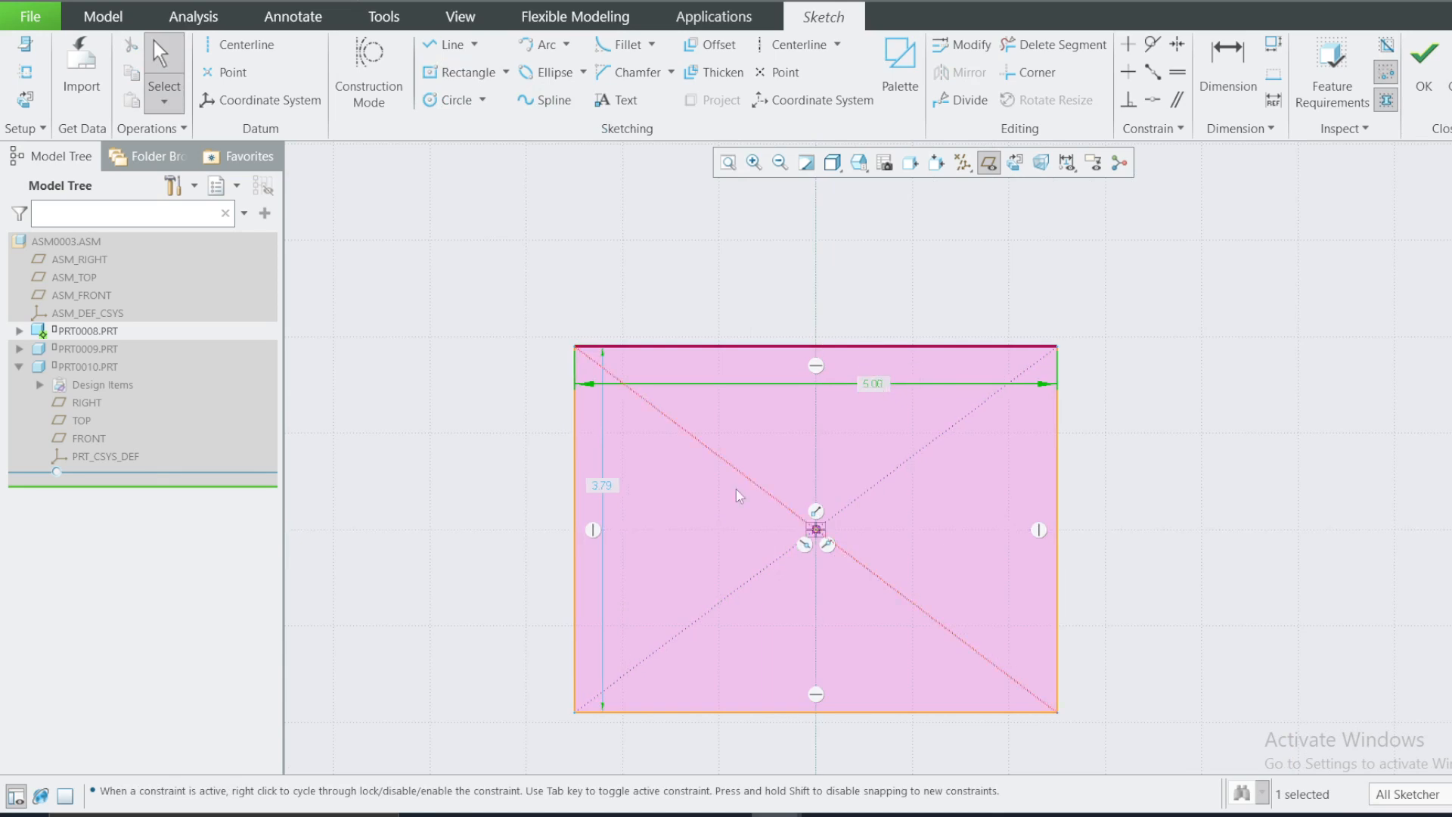
left_click(605, 490)
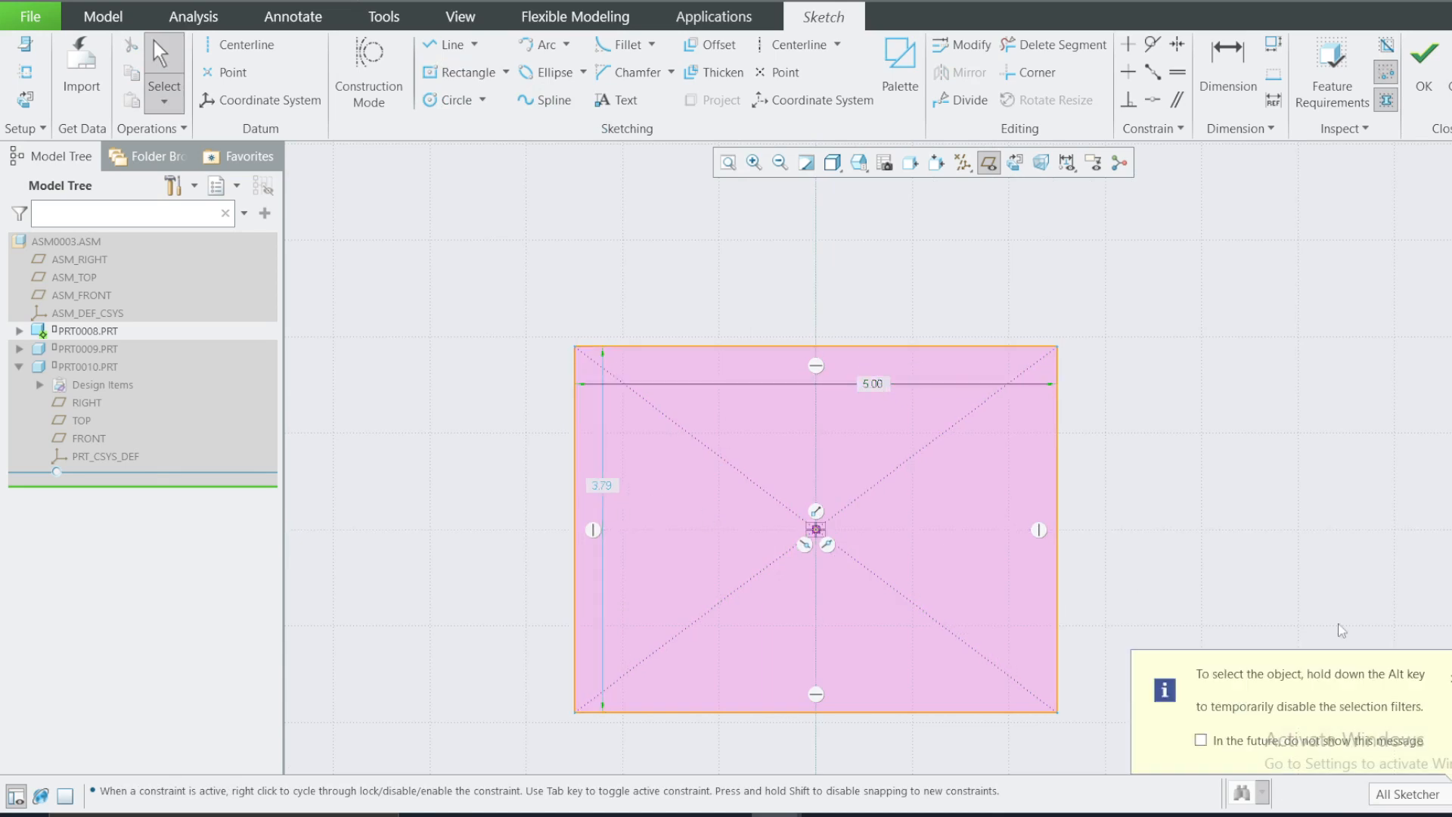
double_click(600, 494)
type("5")
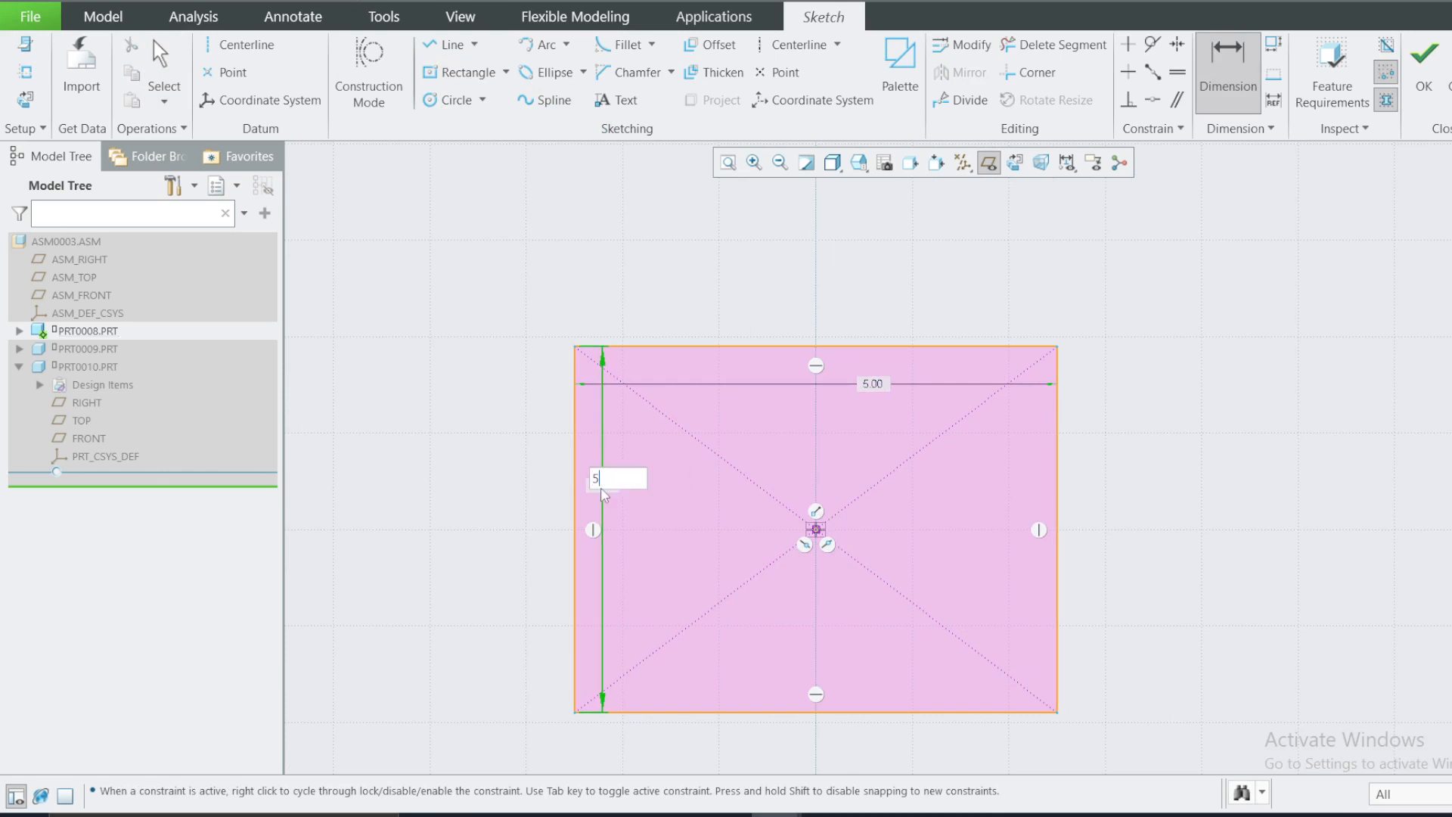
key("Return")
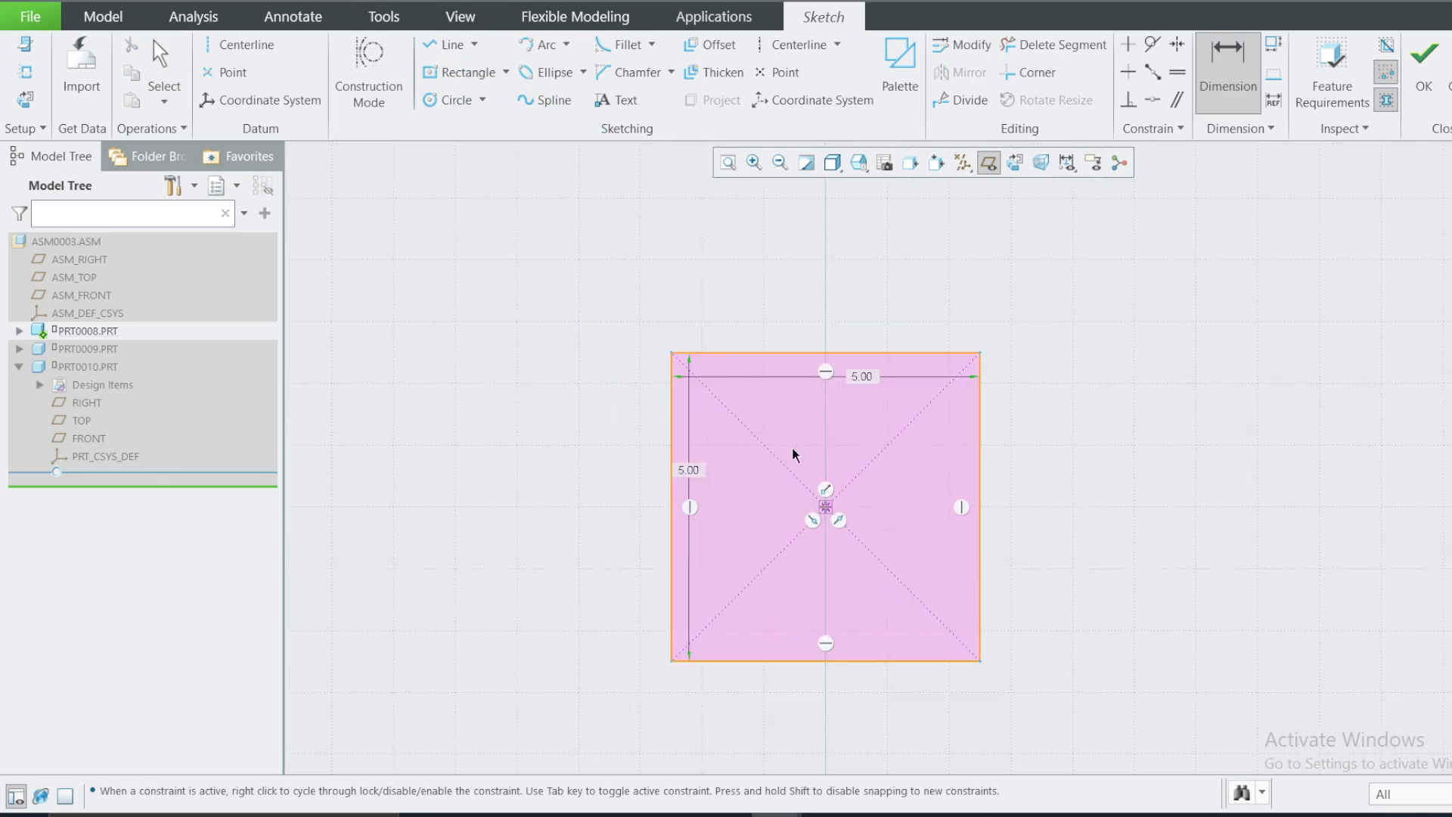
In Construction Mode, sketch a square centered on the origin with its corners on the diagonals, and set its side to 4.
left_click(369, 75)
left_click(463, 72)
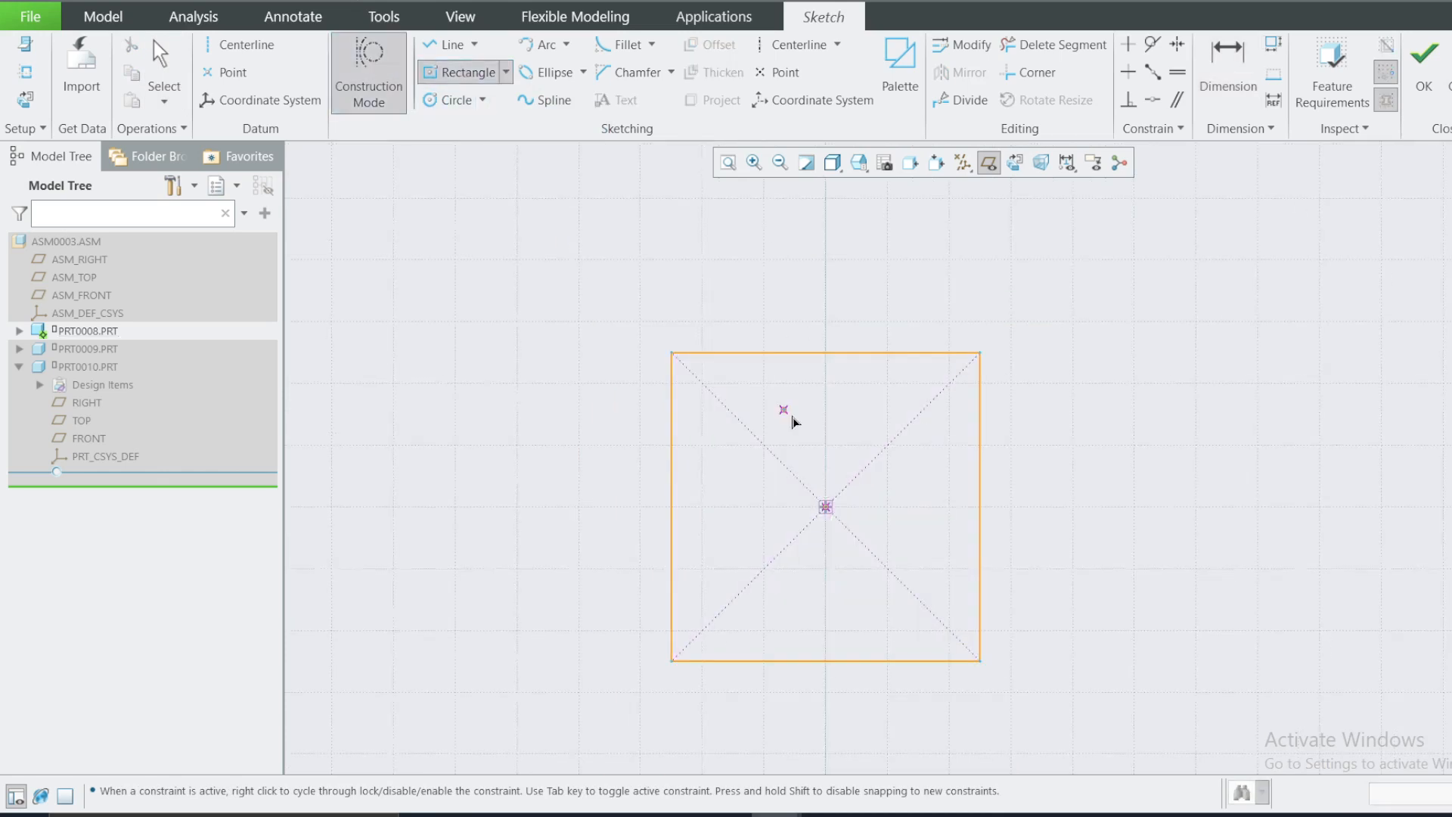
left_click(826, 506)
left_click(706, 386)
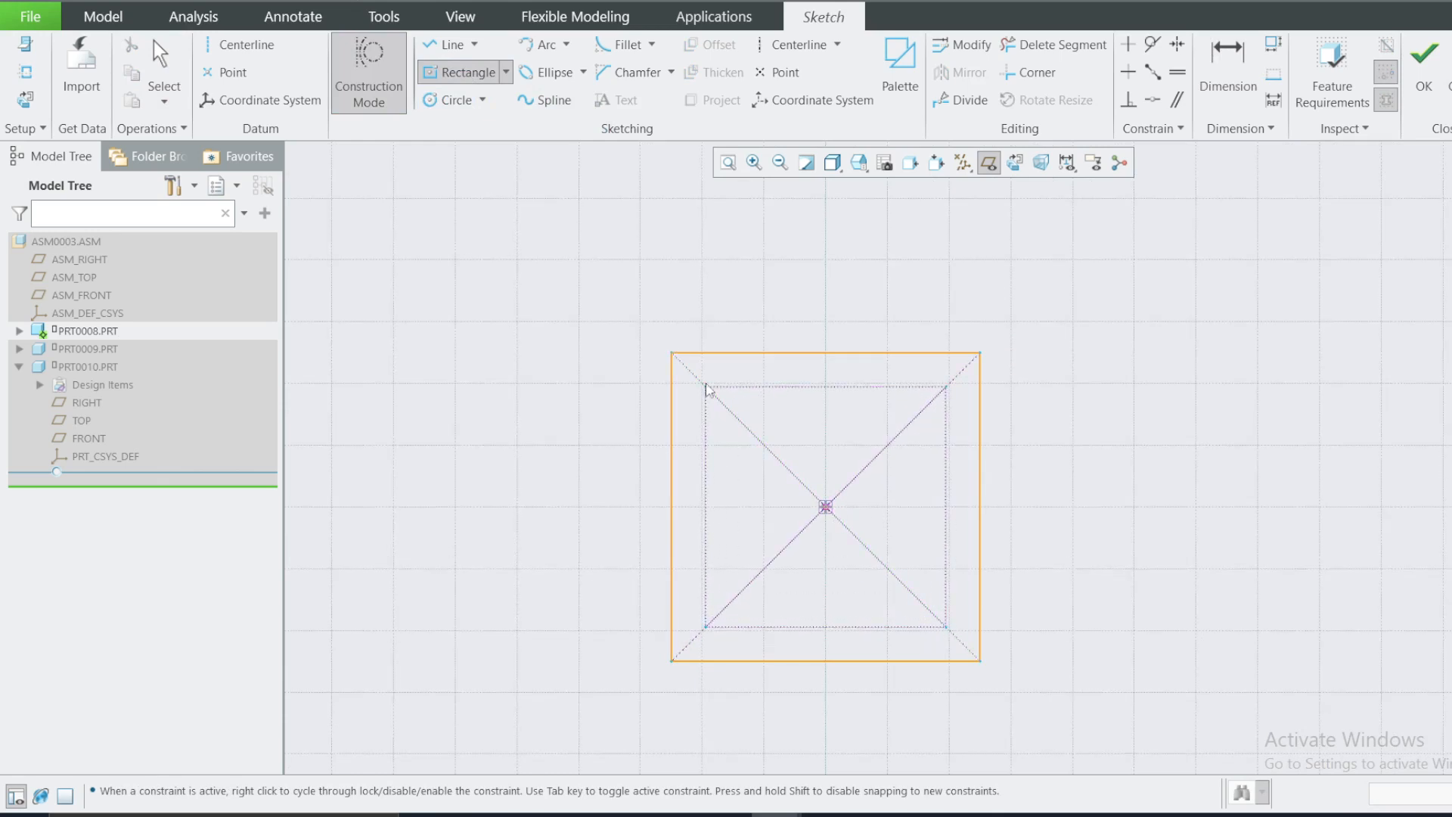
middle_click(953, 291)
double_click(855, 406)
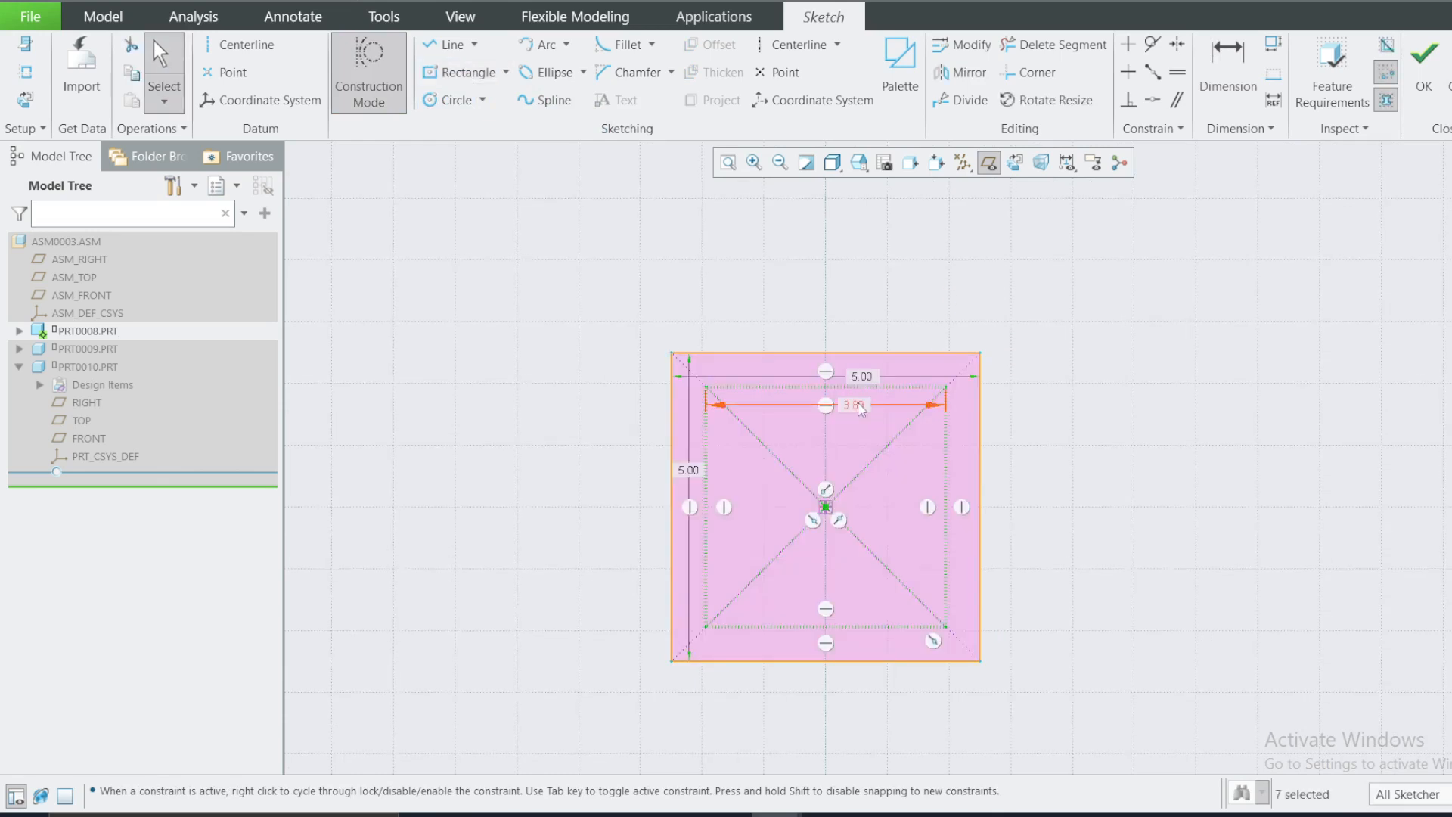
type("4")
key("Return")
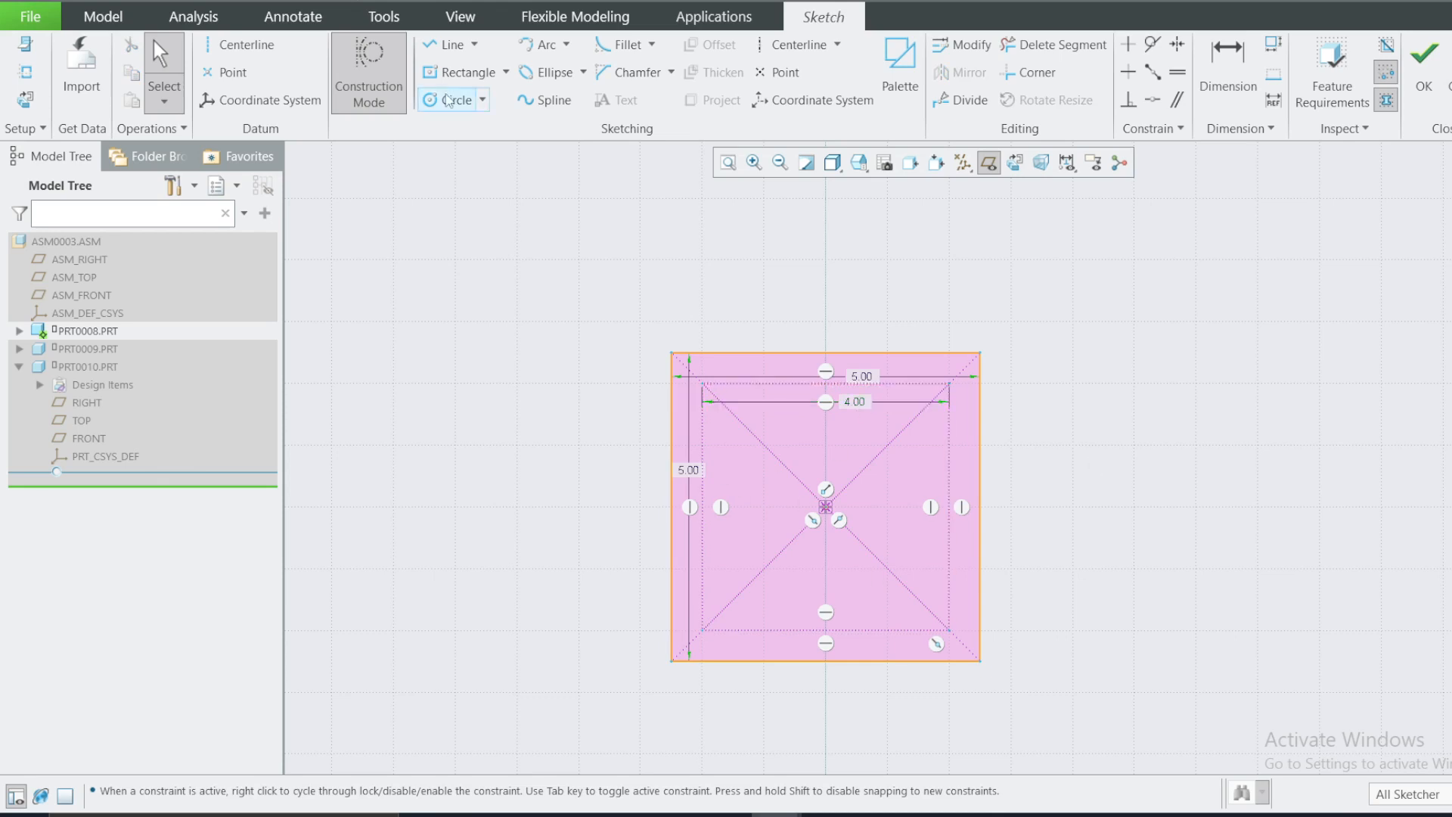
left_click(452, 100)
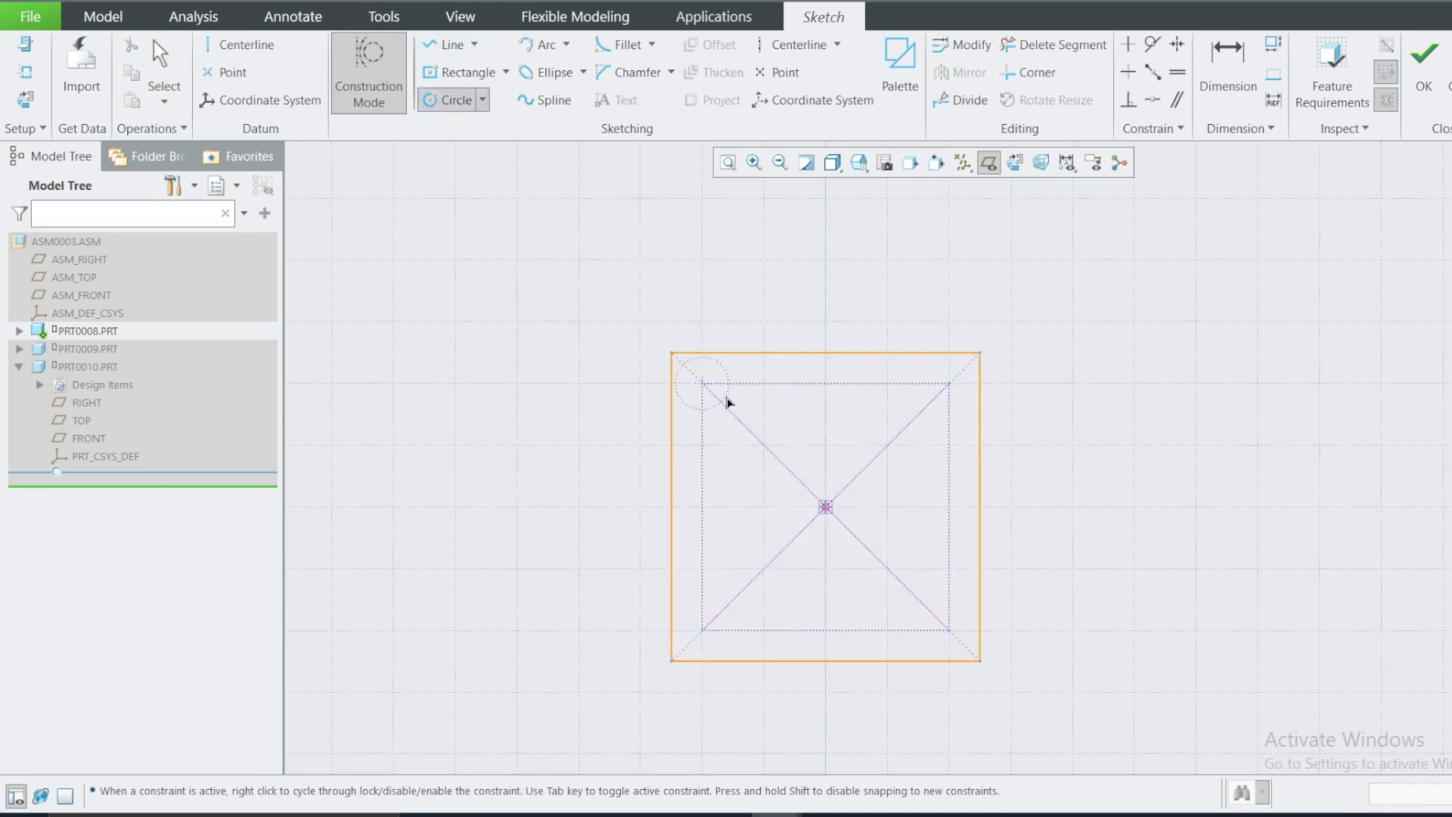
middle_click(806, 397)
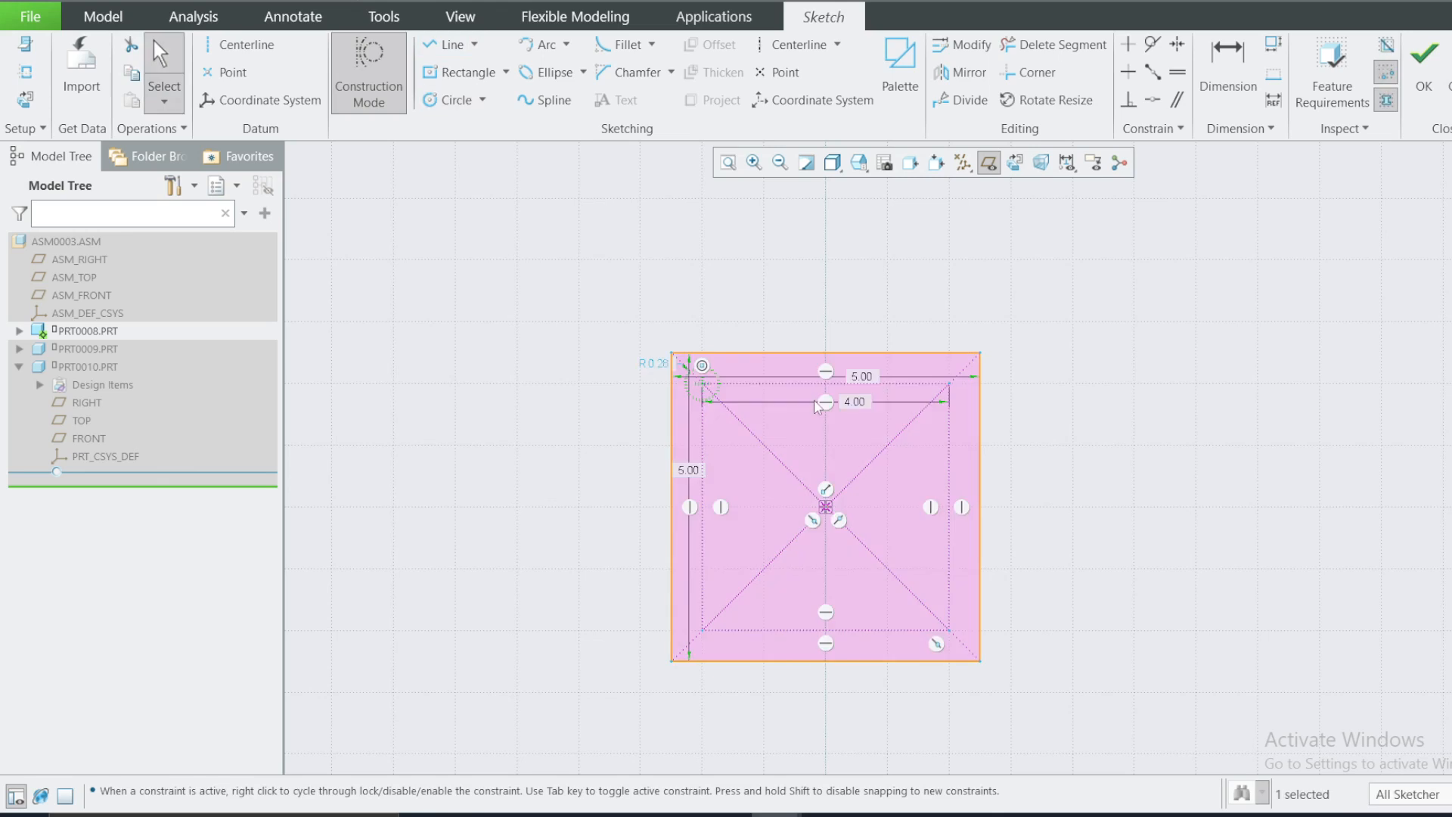
key("Delete")
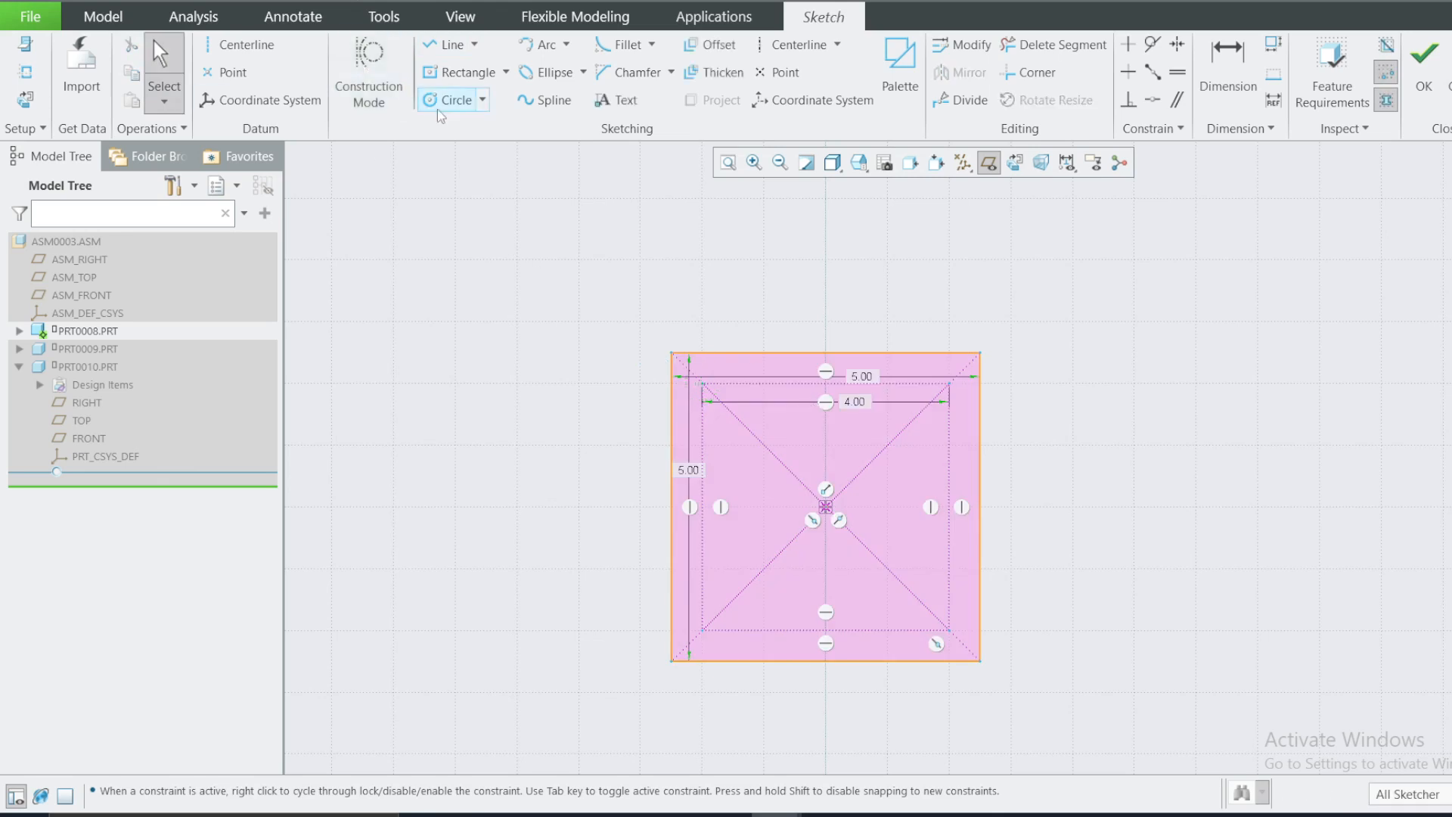
Sketch four equal solid circles about 0.62 in diameter, centered on the corners of the construction square.
left_click(453, 99)
left_click(702, 383)
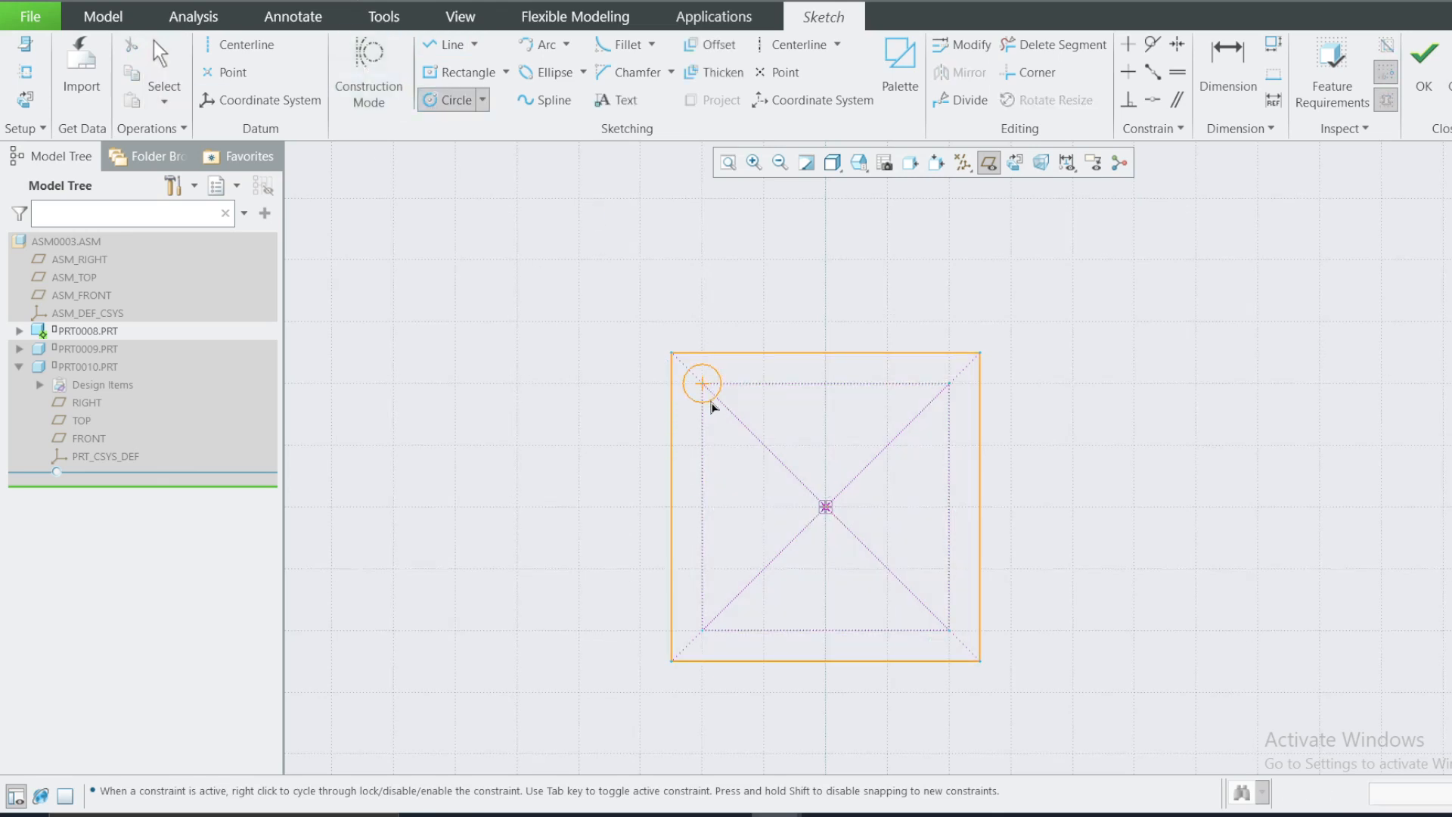
left_click(710, 401)
left_click(948, 383)
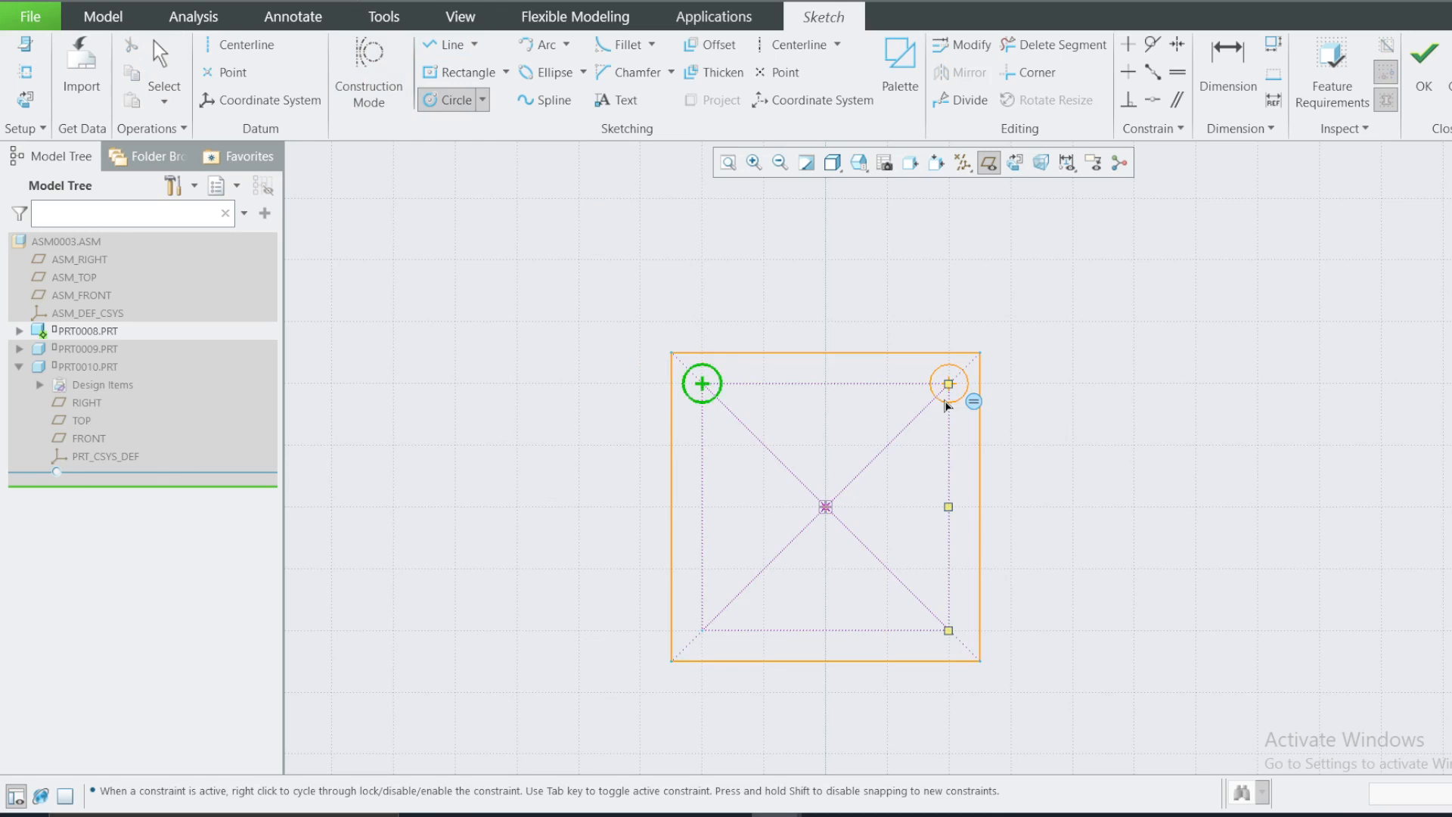
left_click(959, 397)
left_click(950, 633)
left_click(957, 645)
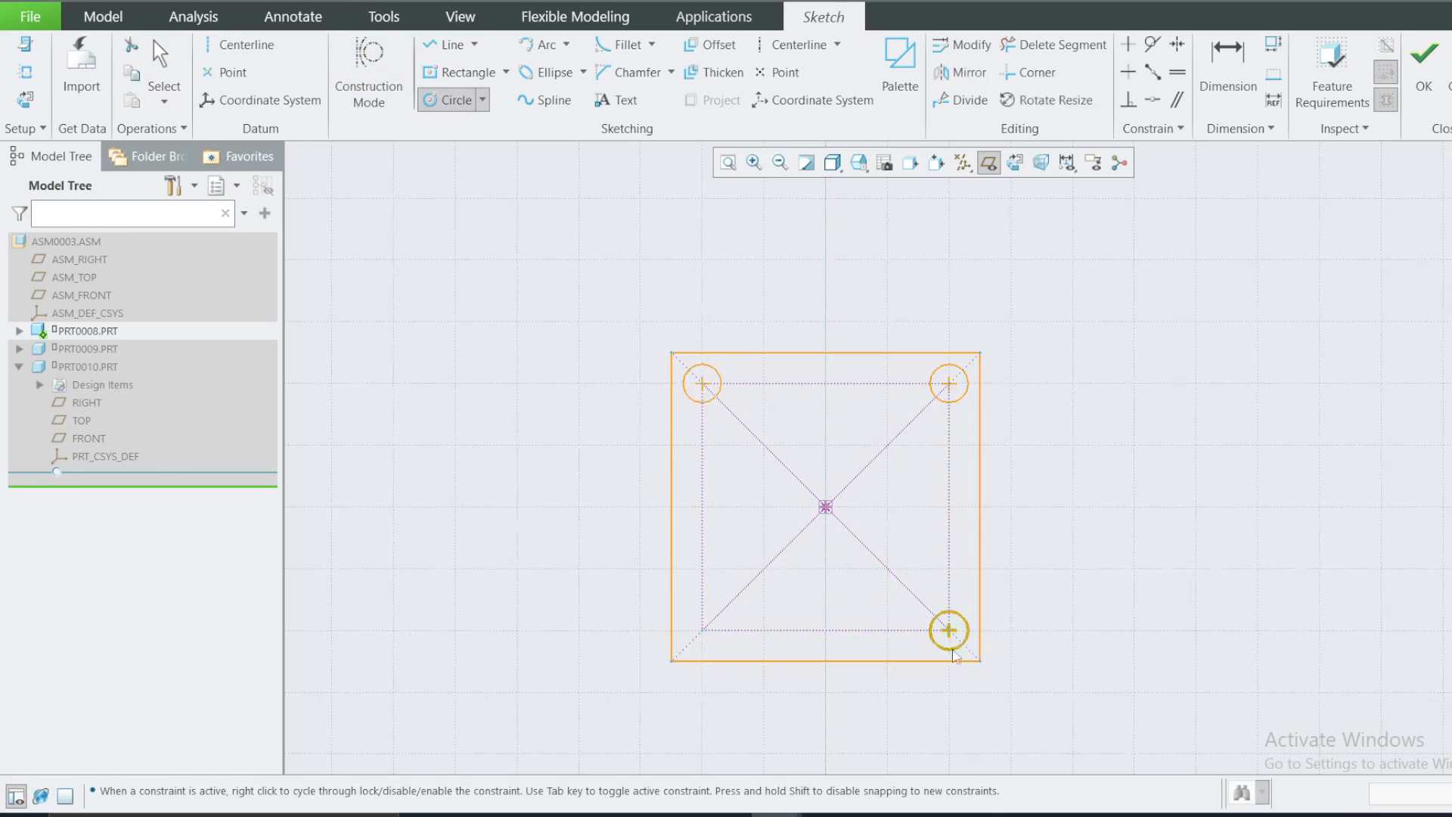
left_click(702, 630)
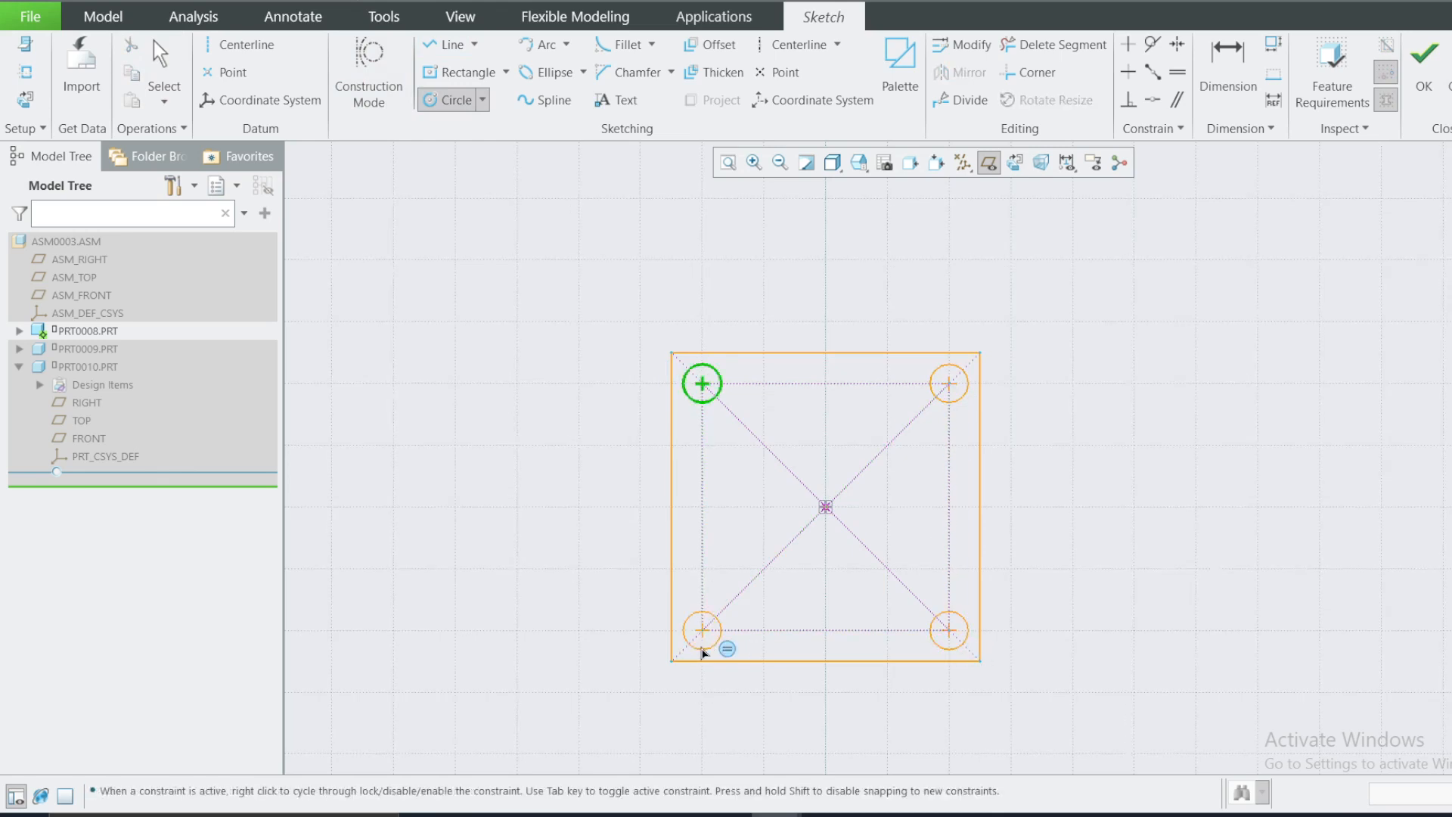
left_click(704, 647)
middle_click(810, 518)
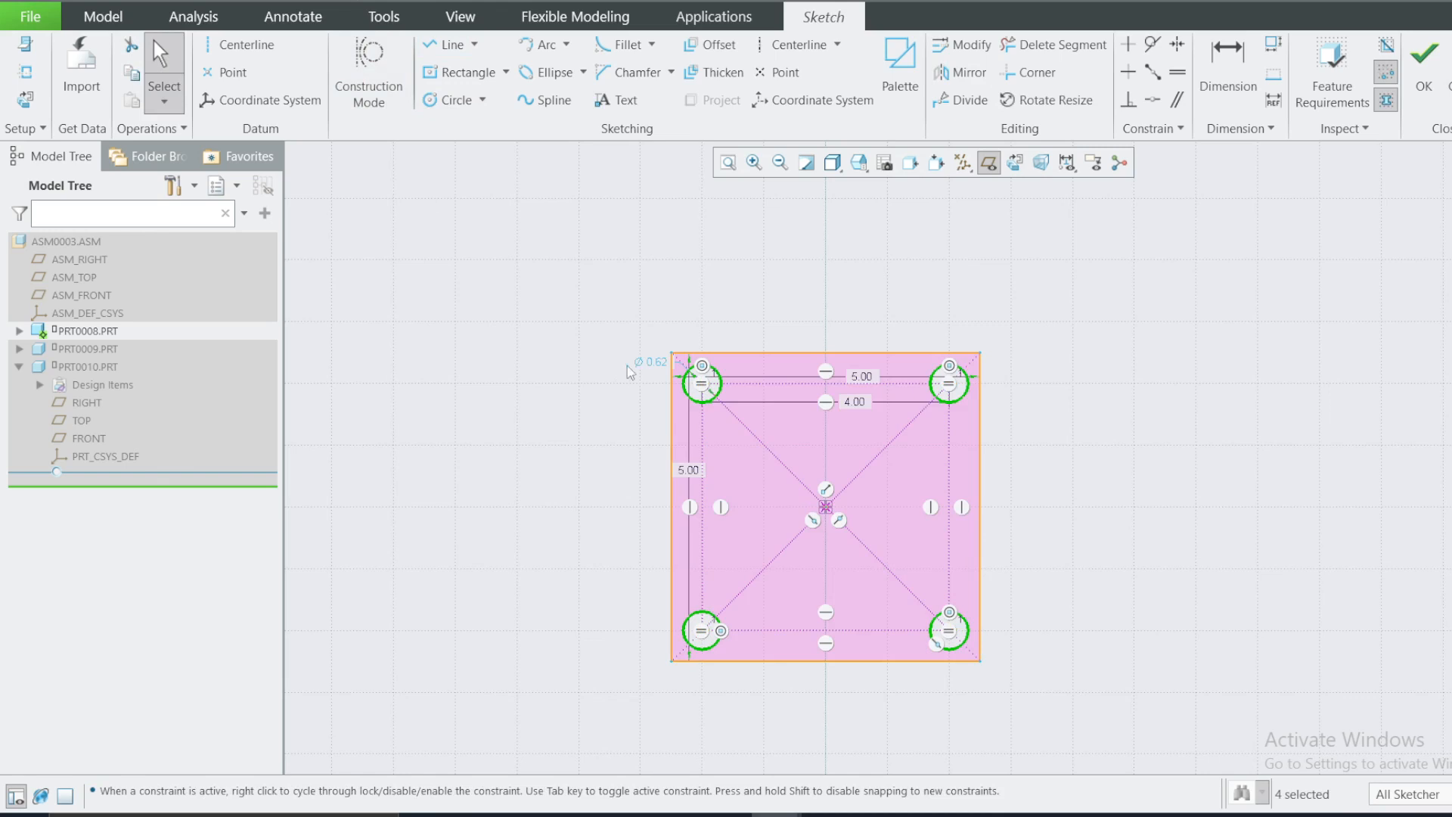
Set the diameter of the four equal circles to 0.50 and finish the sketch.
double_click(658, 363)
key("BackSpace")
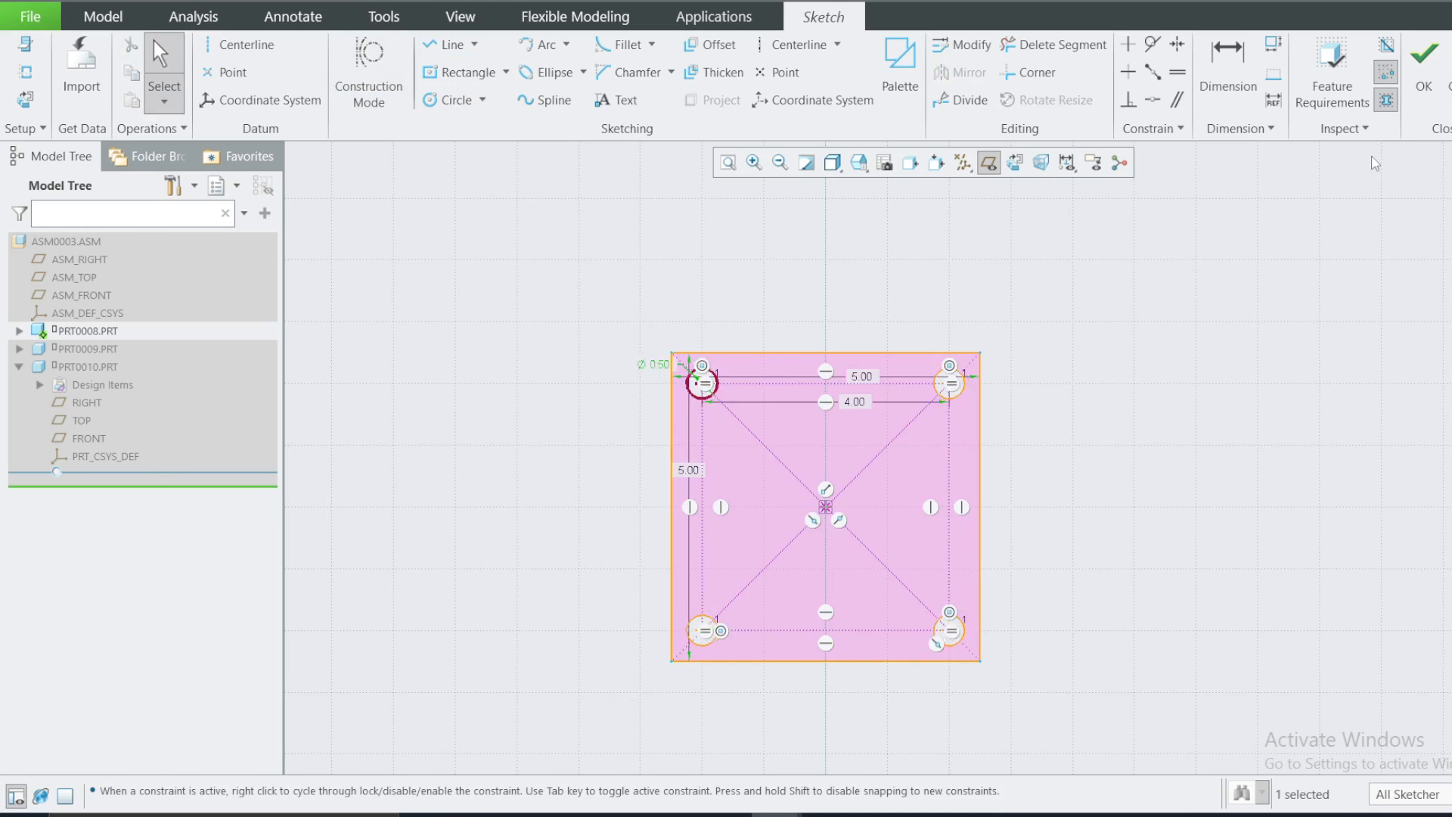
left_click(1424, 59)
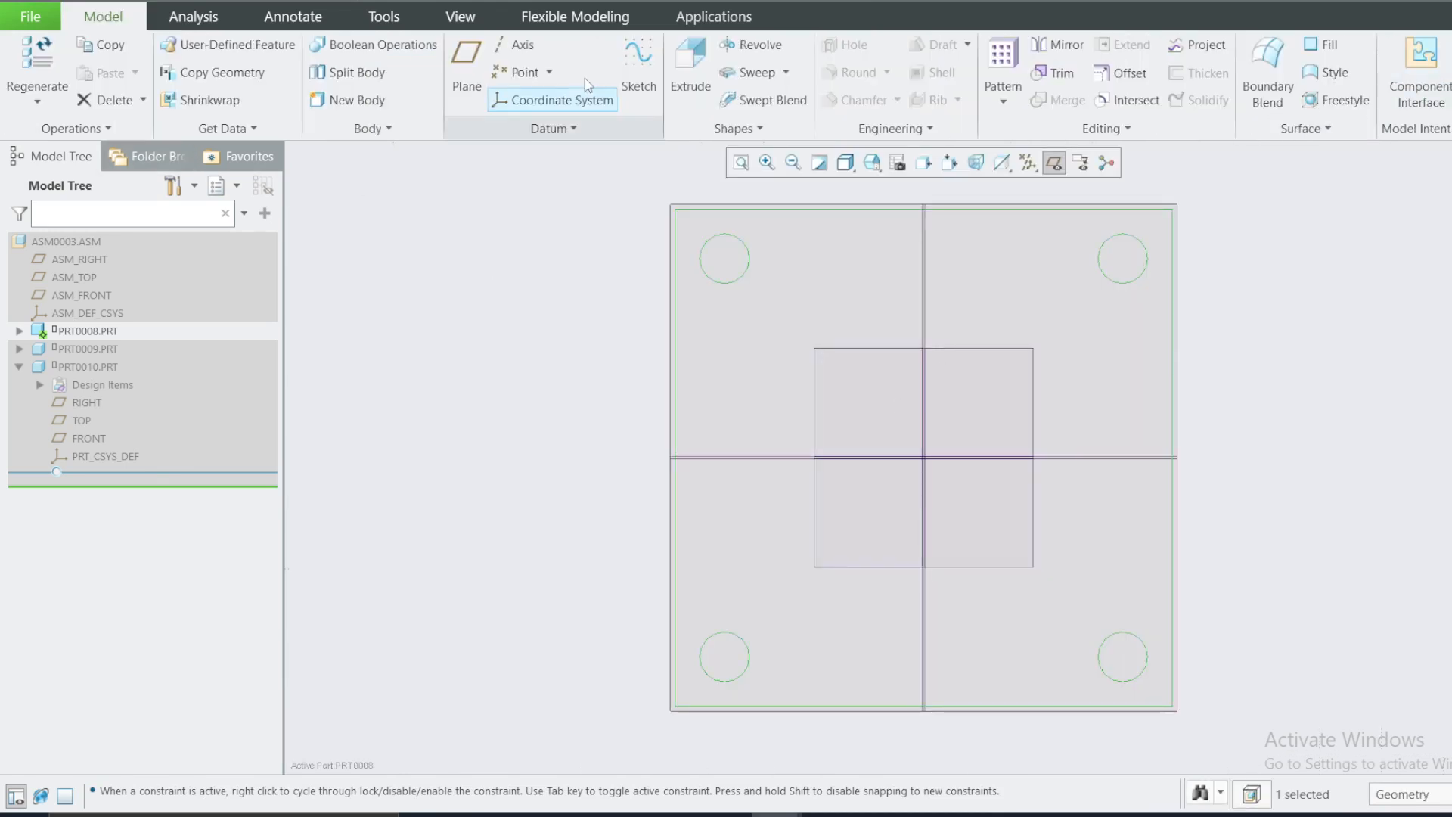
Start a solid extrusion of the square plate sketch with its four holes at a depth of 1.
left_click(690, 70)
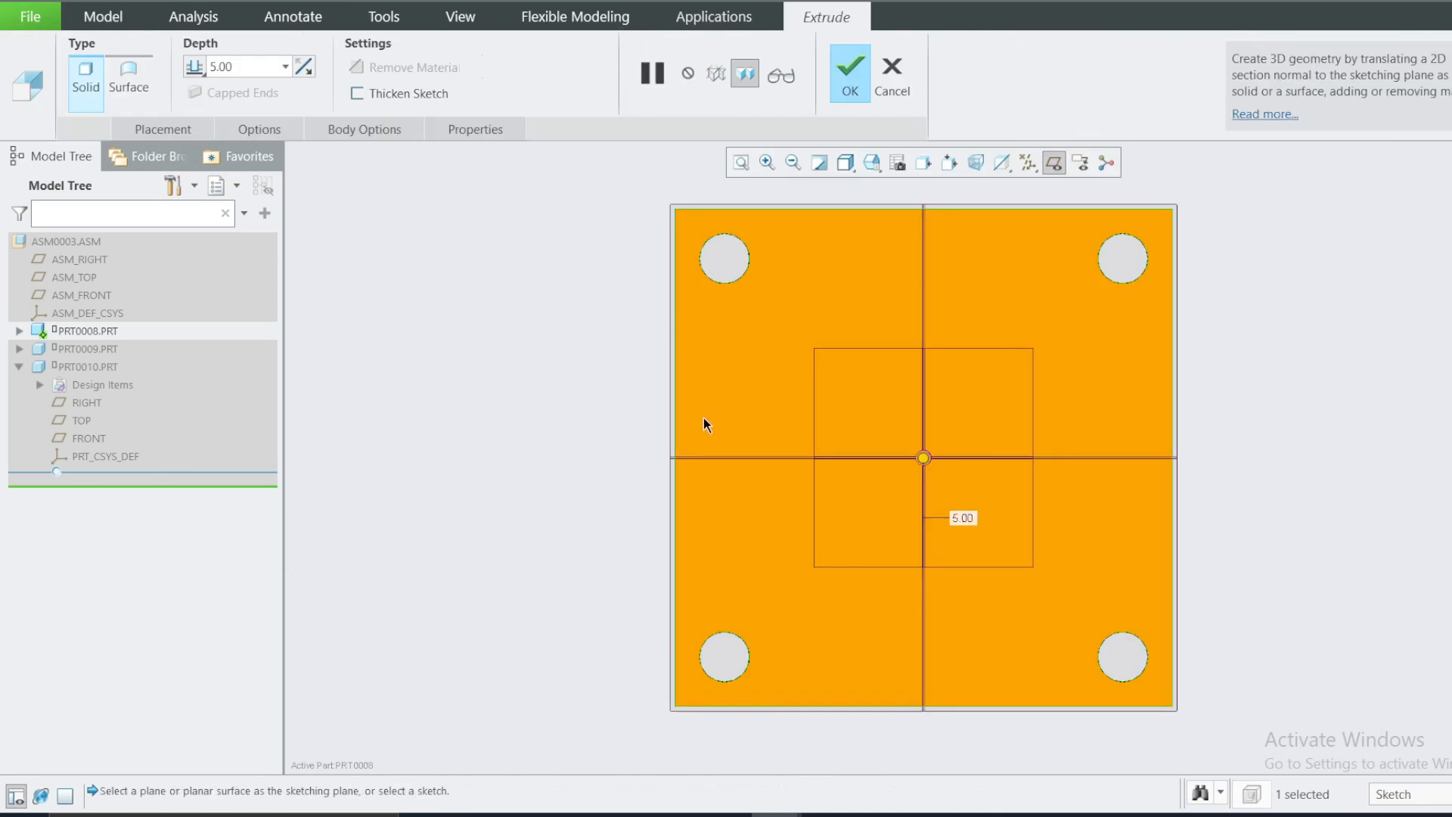
mouse_move(477, 266)
middle_mouse_down()
mouse_move(544, 298)
mouse_move(449, 255)
middle_mouse_up()
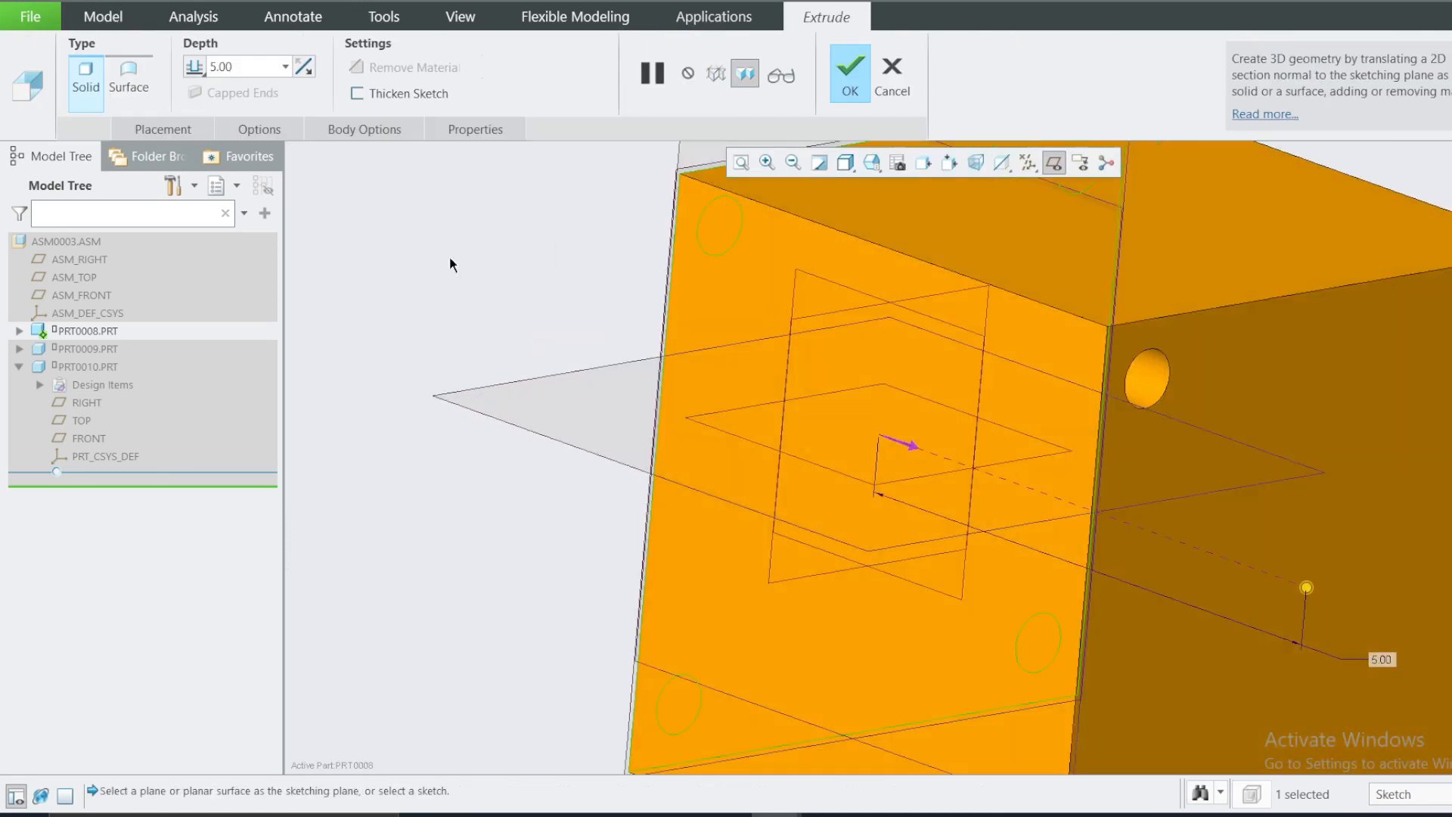
left_click(250, 65)
type("1")
key("Return")
scroll(463, 292, "down", 2)
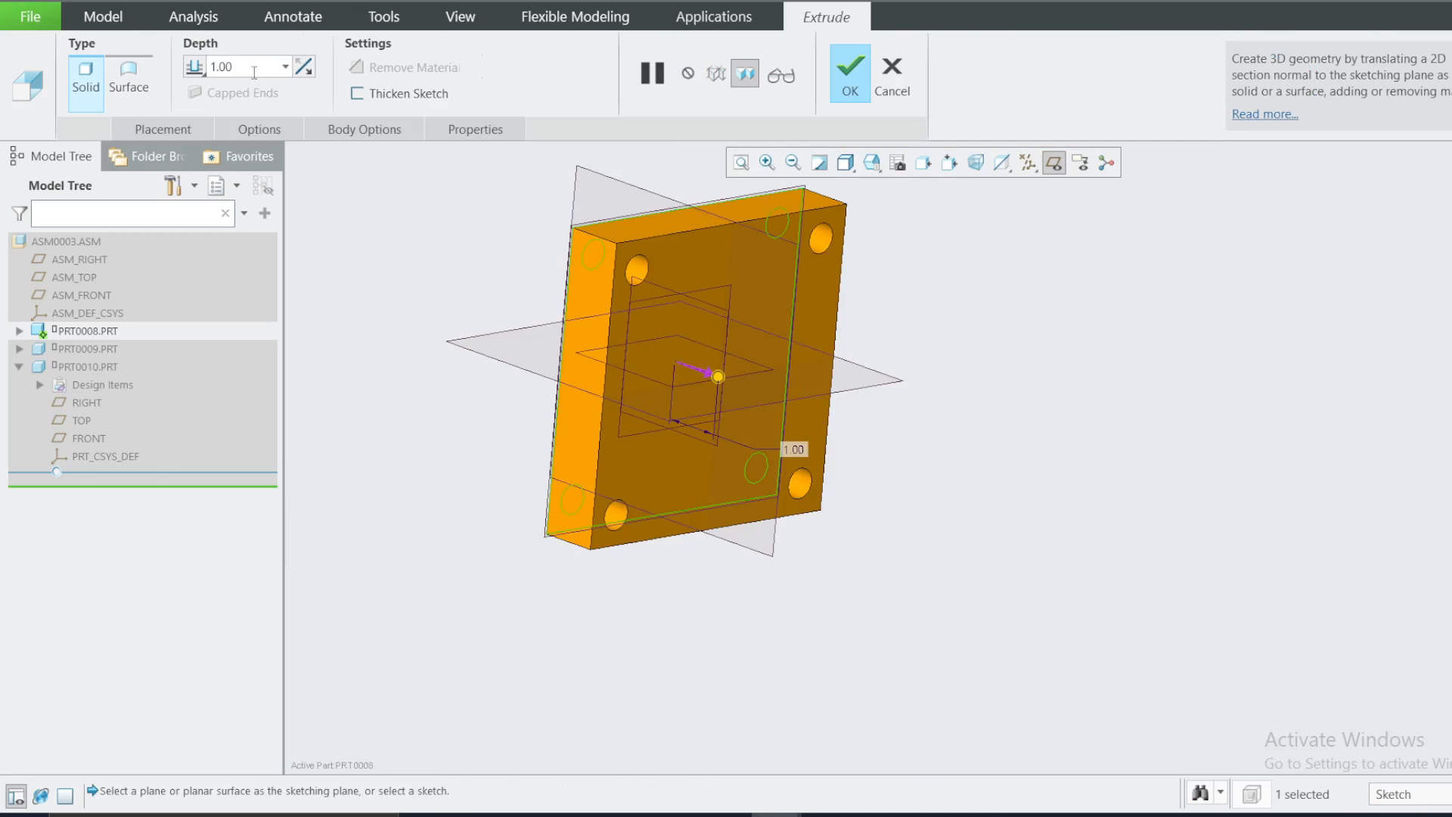
Complete the plate extrusion with a depth of 0.5 and hide the datum planes.
left_click_drag(255, 70, 206, 69)
key("BackSpace")
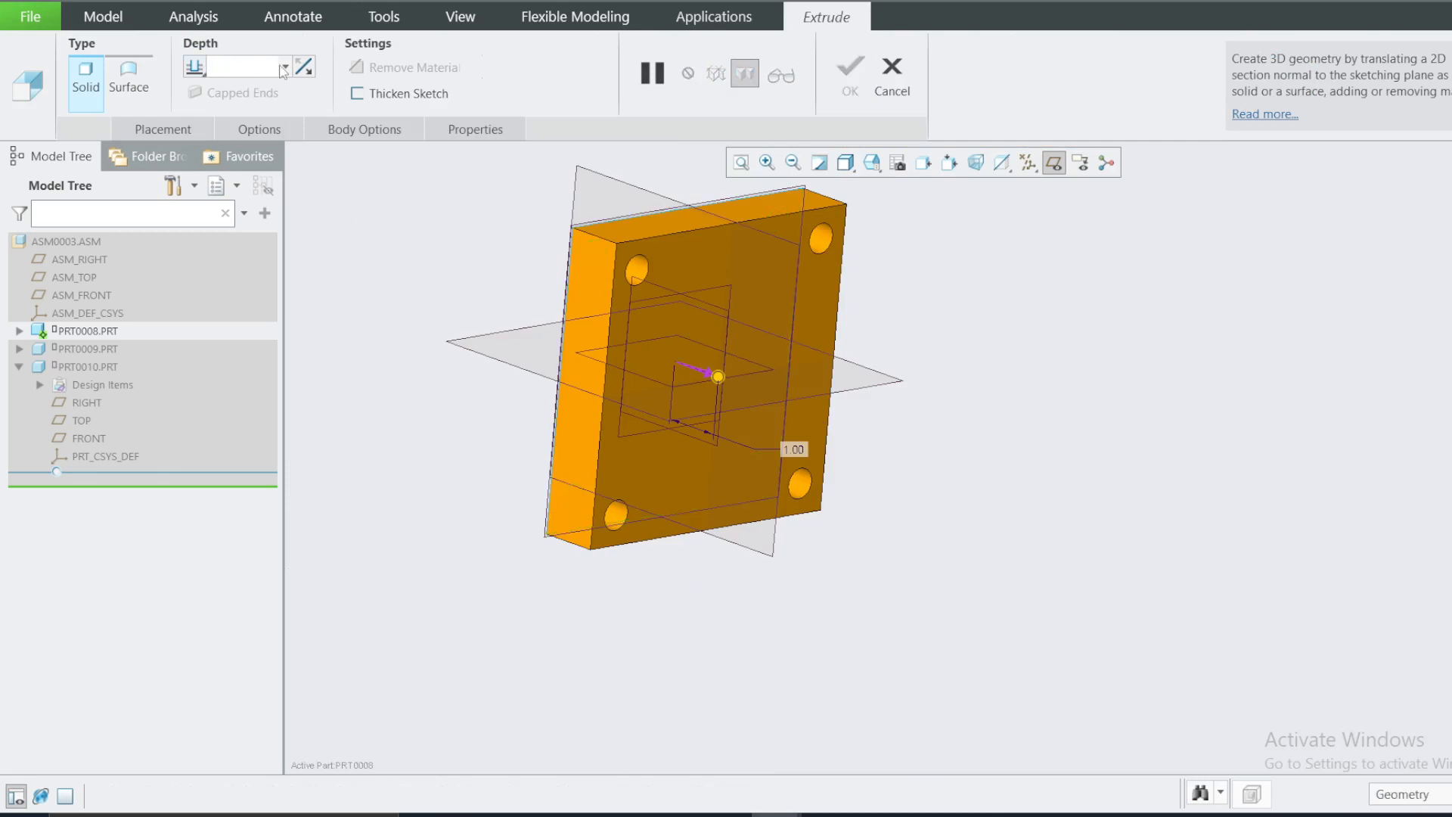
type(".5")
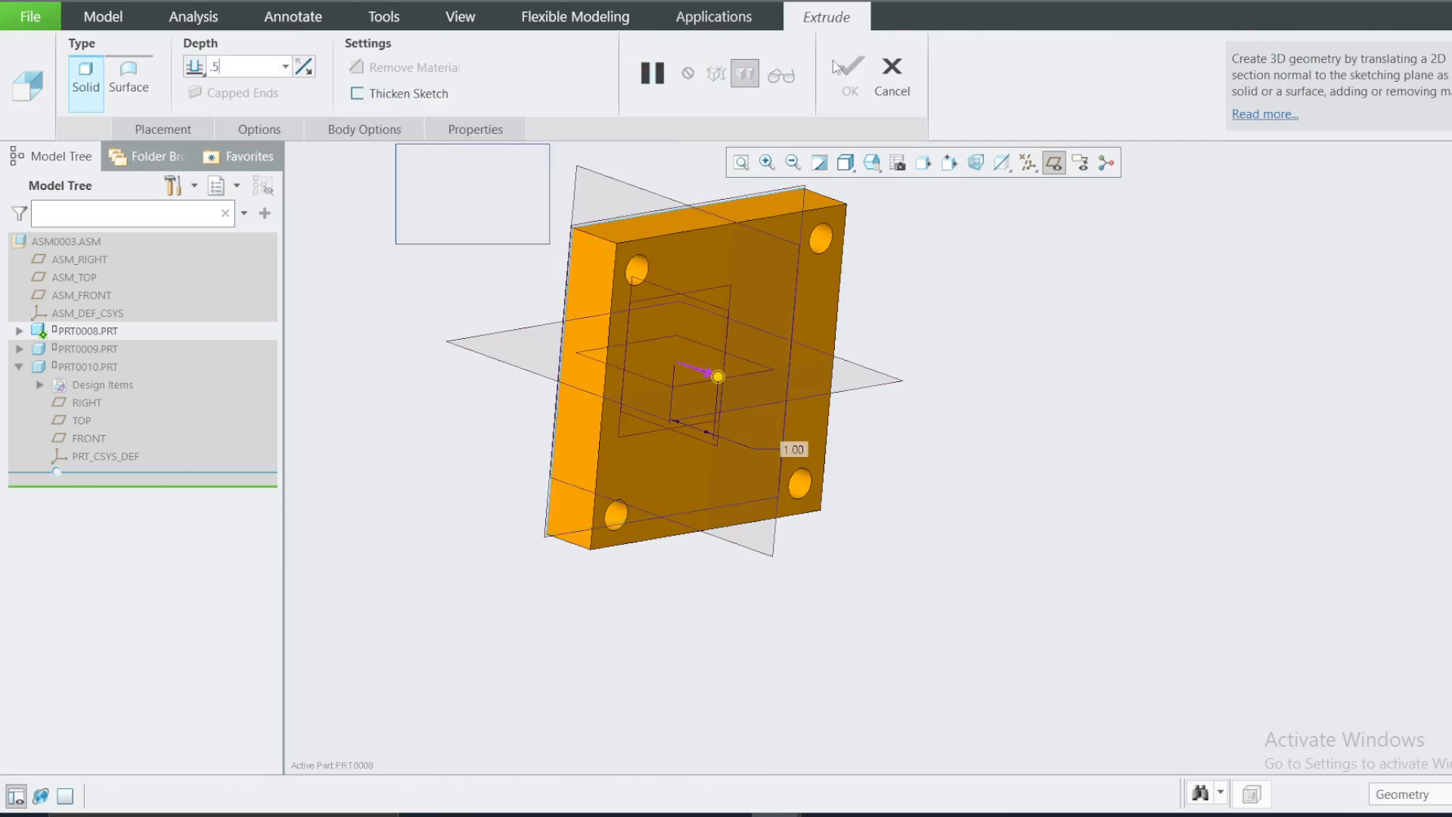
key("Return")
left_click(652, 73)
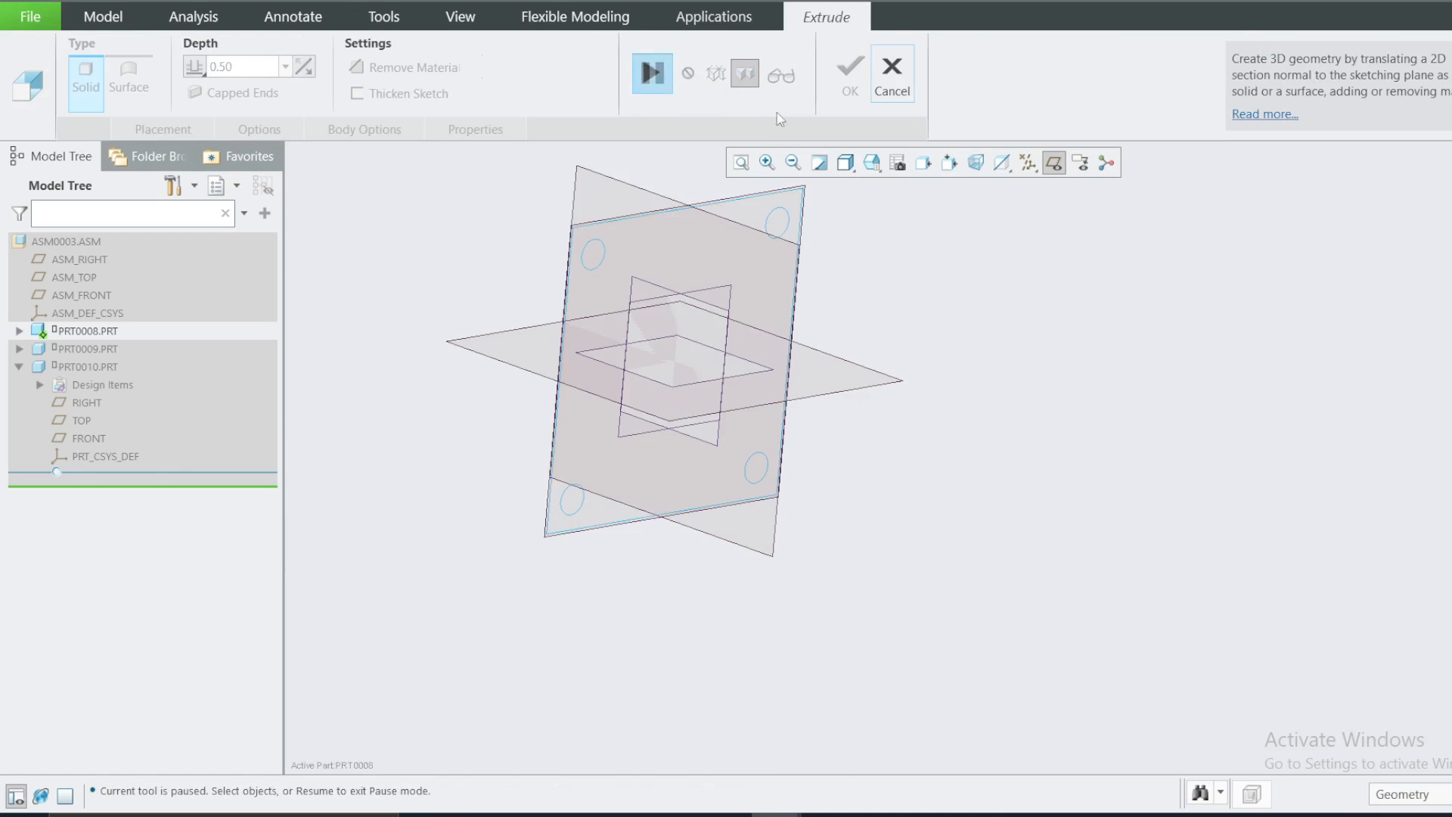
left_click(652, 73)
left_click(846, 76)
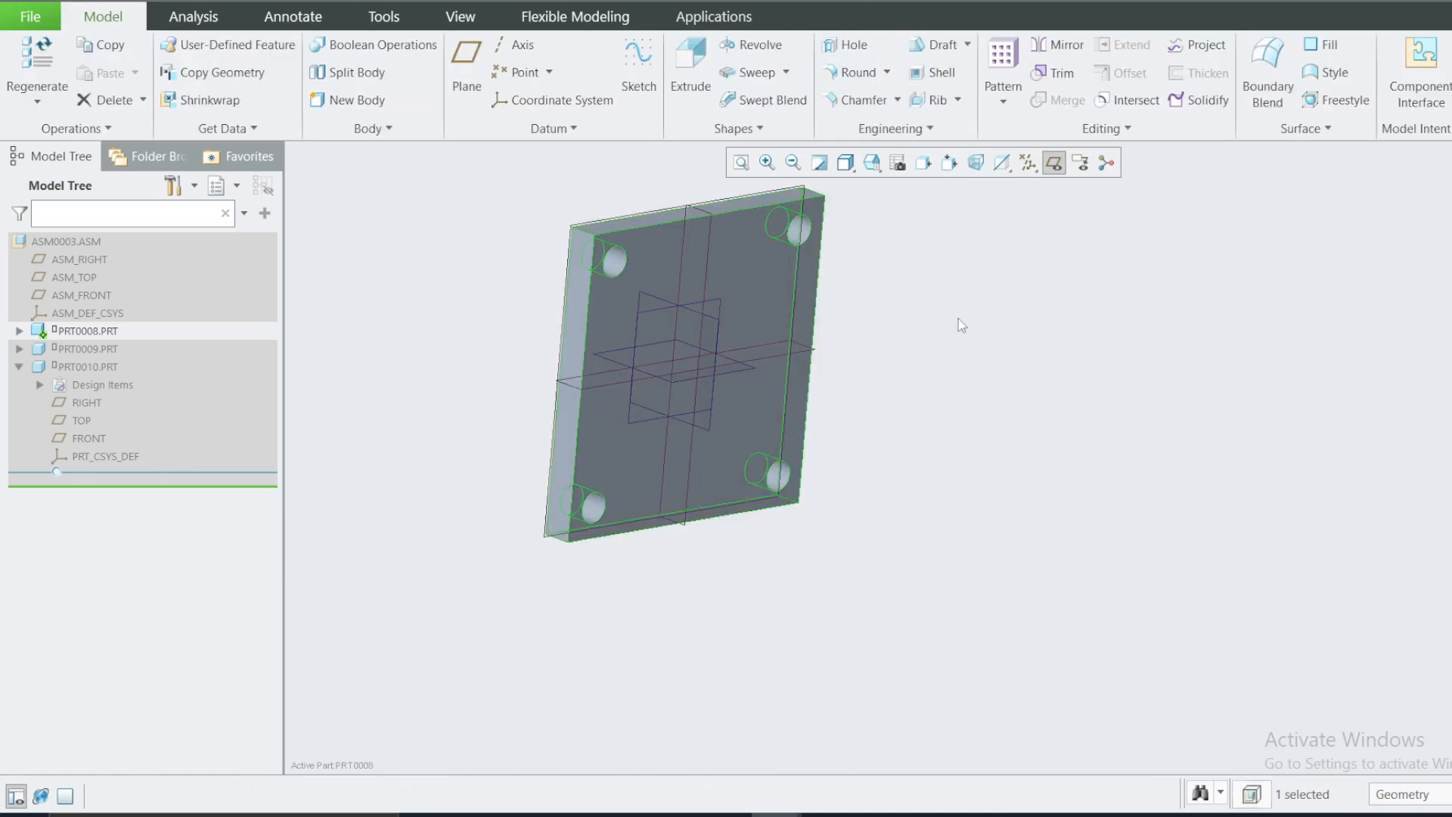
left_click(1027, 163)
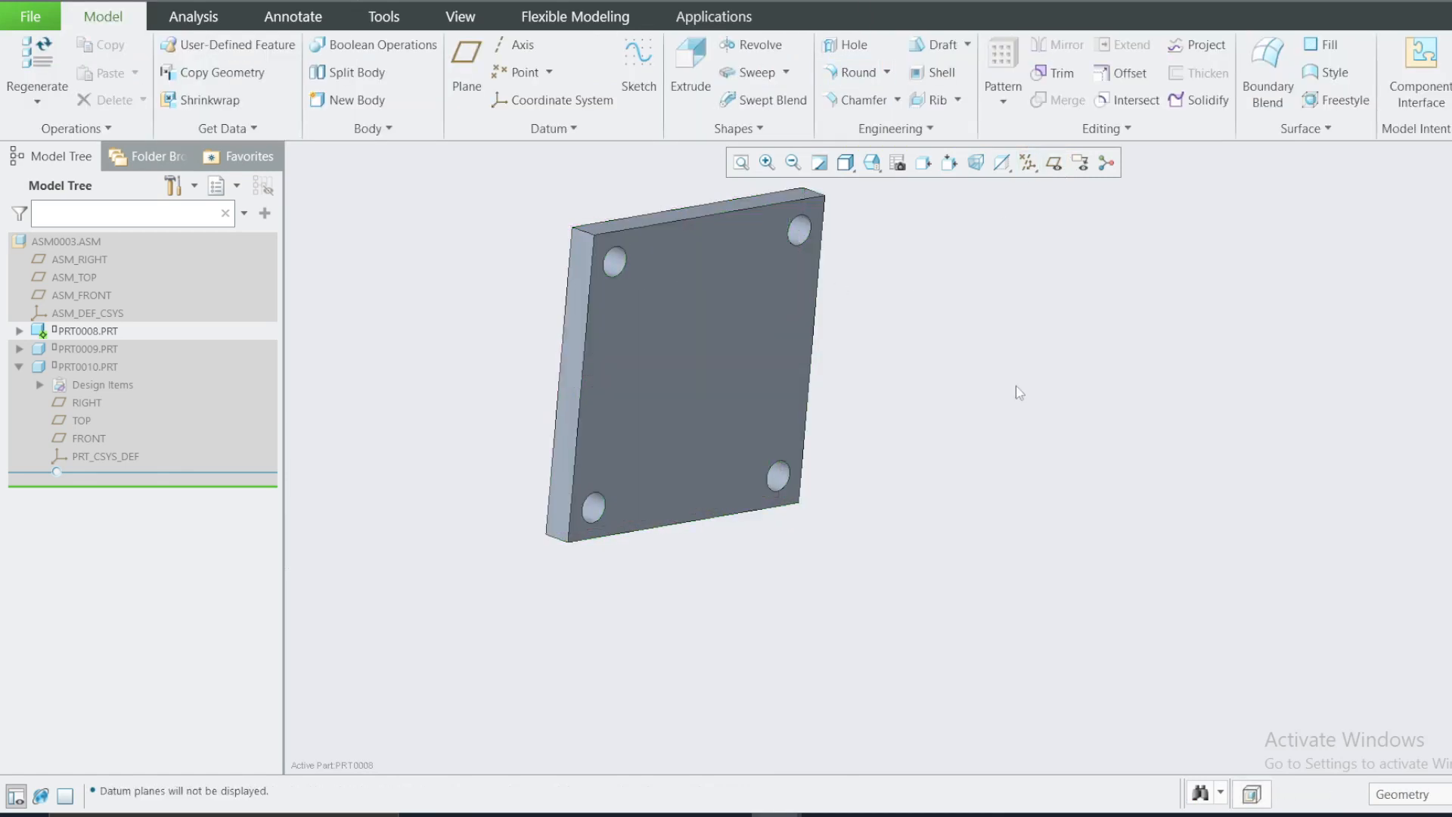
Round the four corner edges of the plate with a radius of 0.25.
left_click(857, 76)
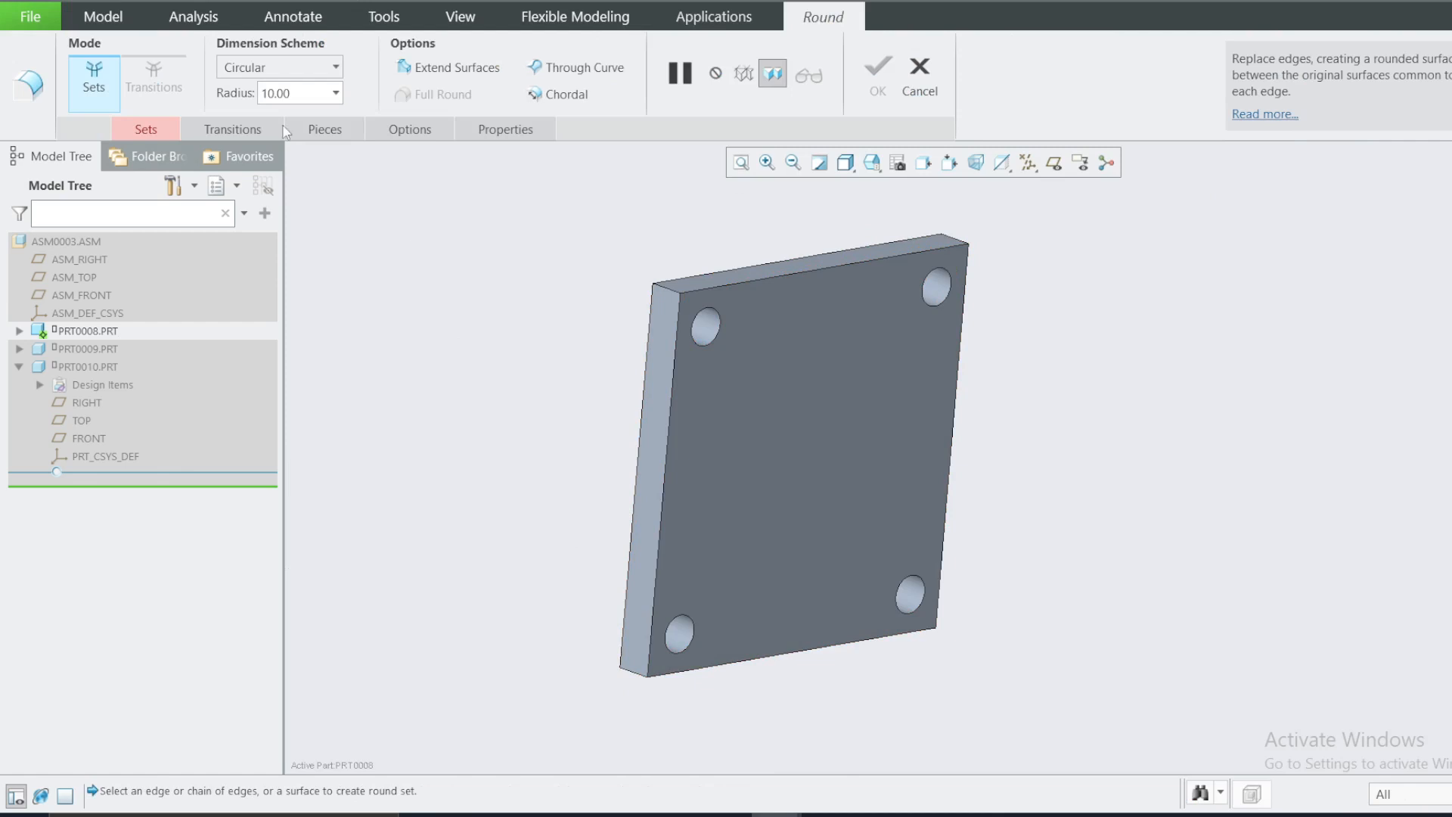
left_click(655, 287)
left_click(297, 93)
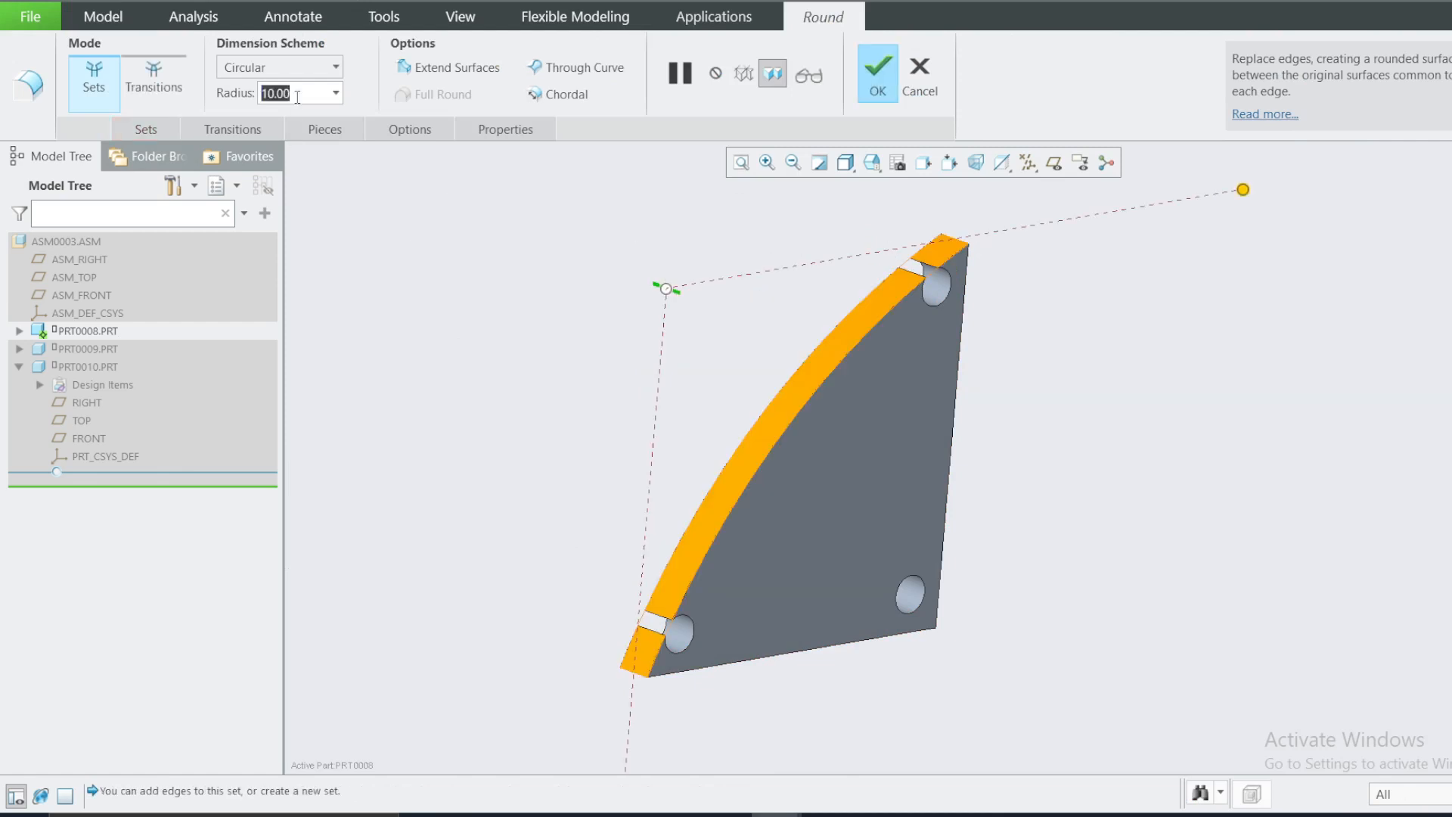
key("BackSpace")
type(".25")
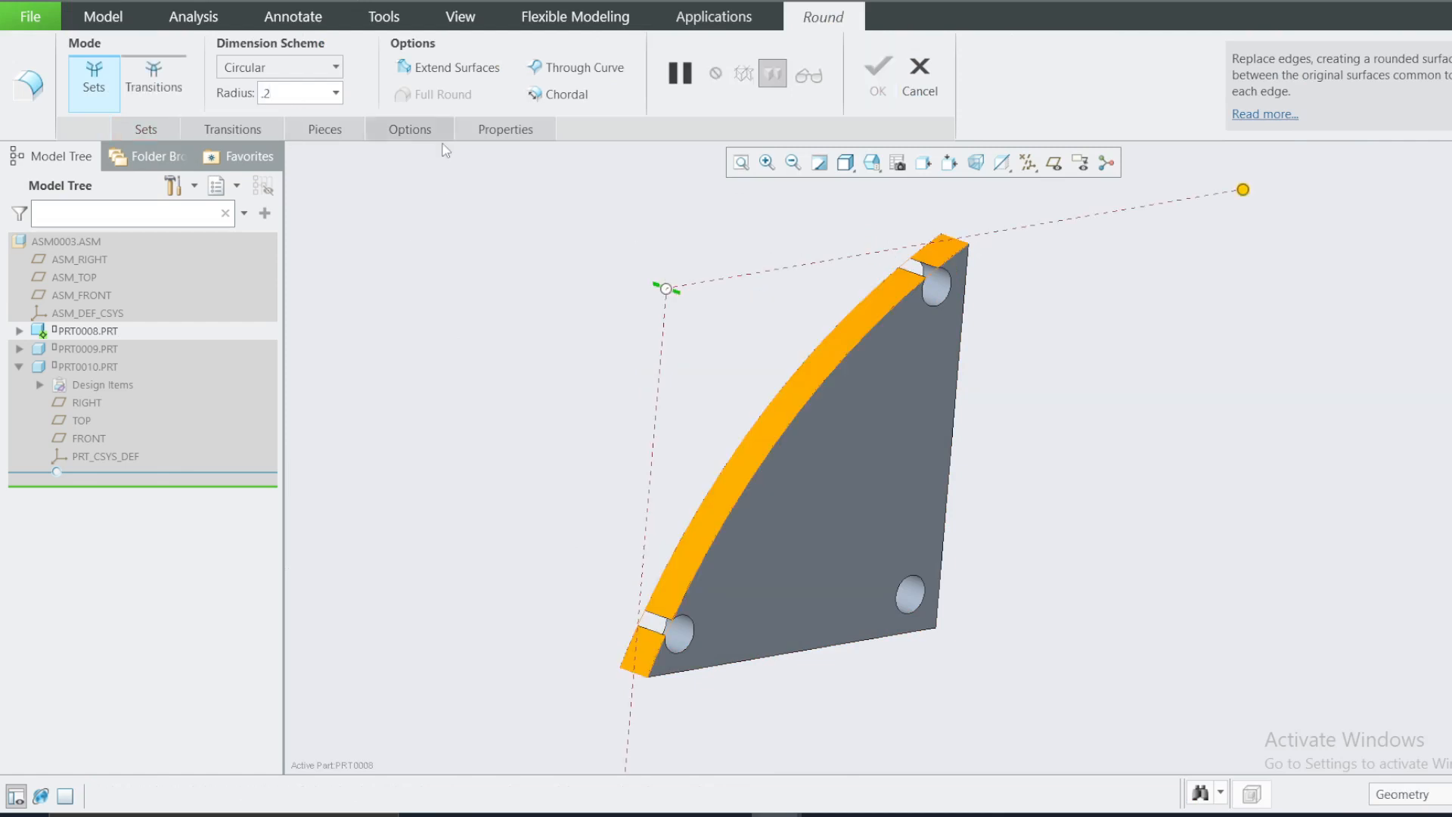
key("Return")
left_click(952, 240, "ctrl")
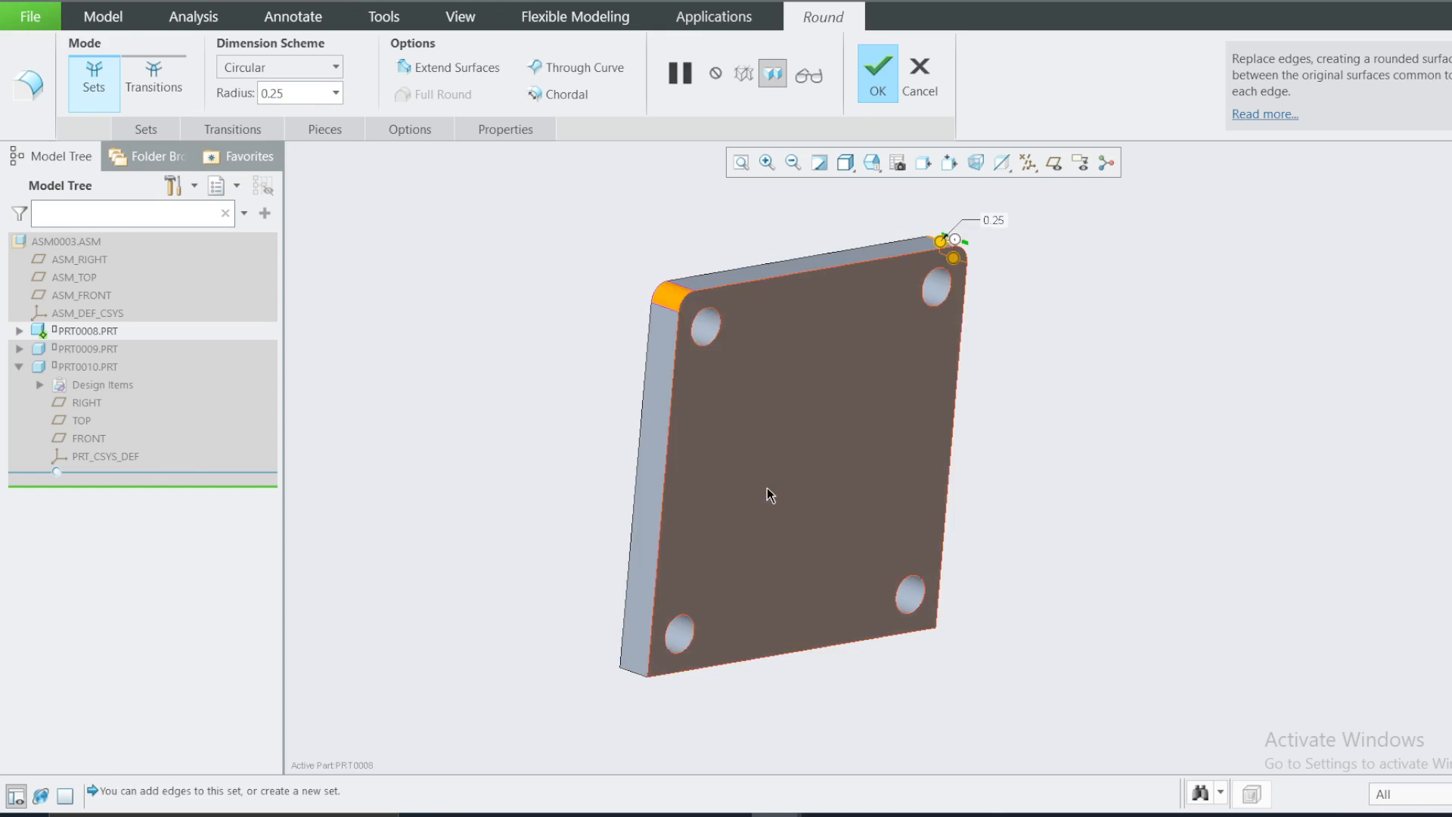
middle_click_drag(711, 690, 704, 683)
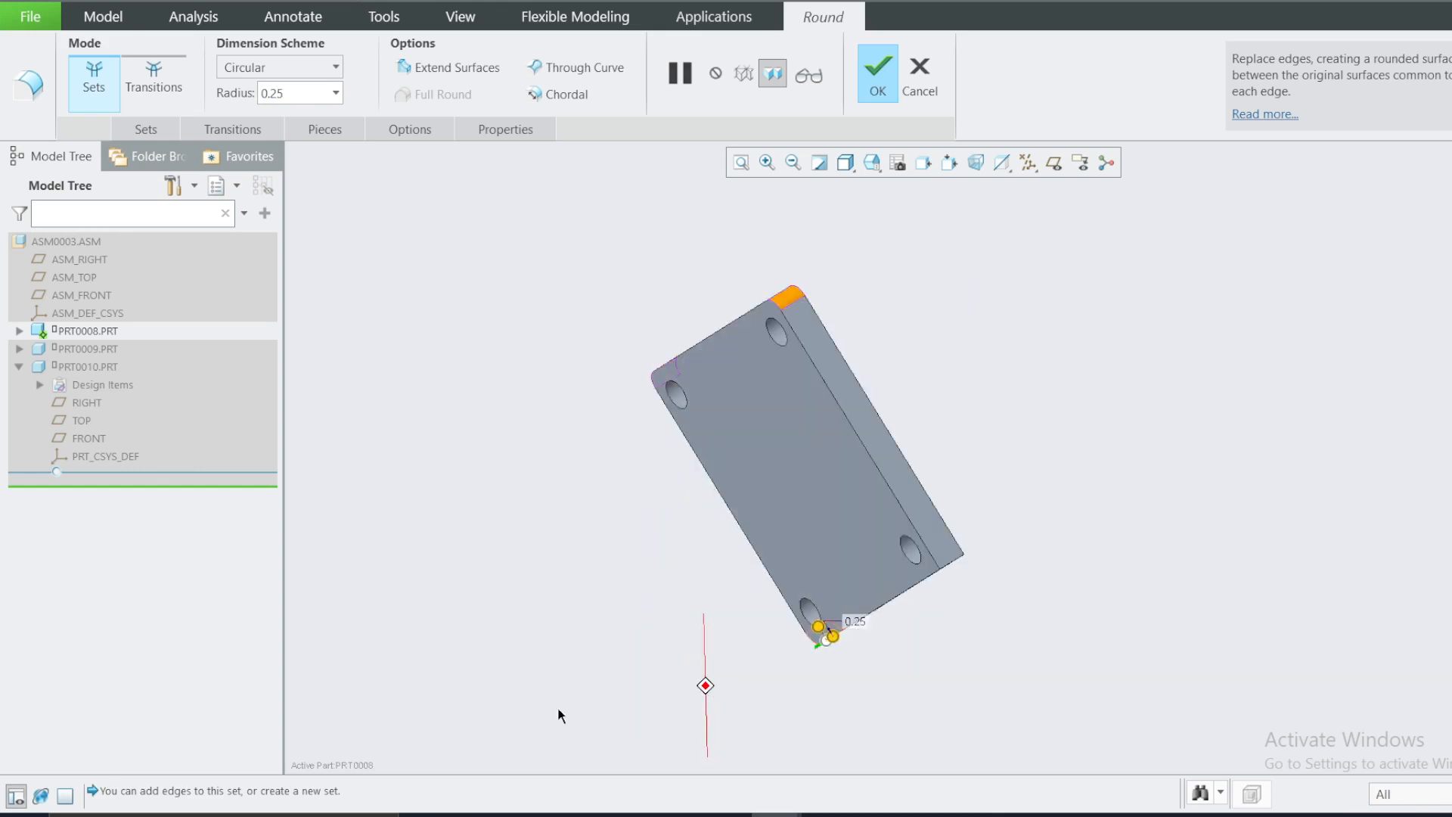
left_click(889, 95)
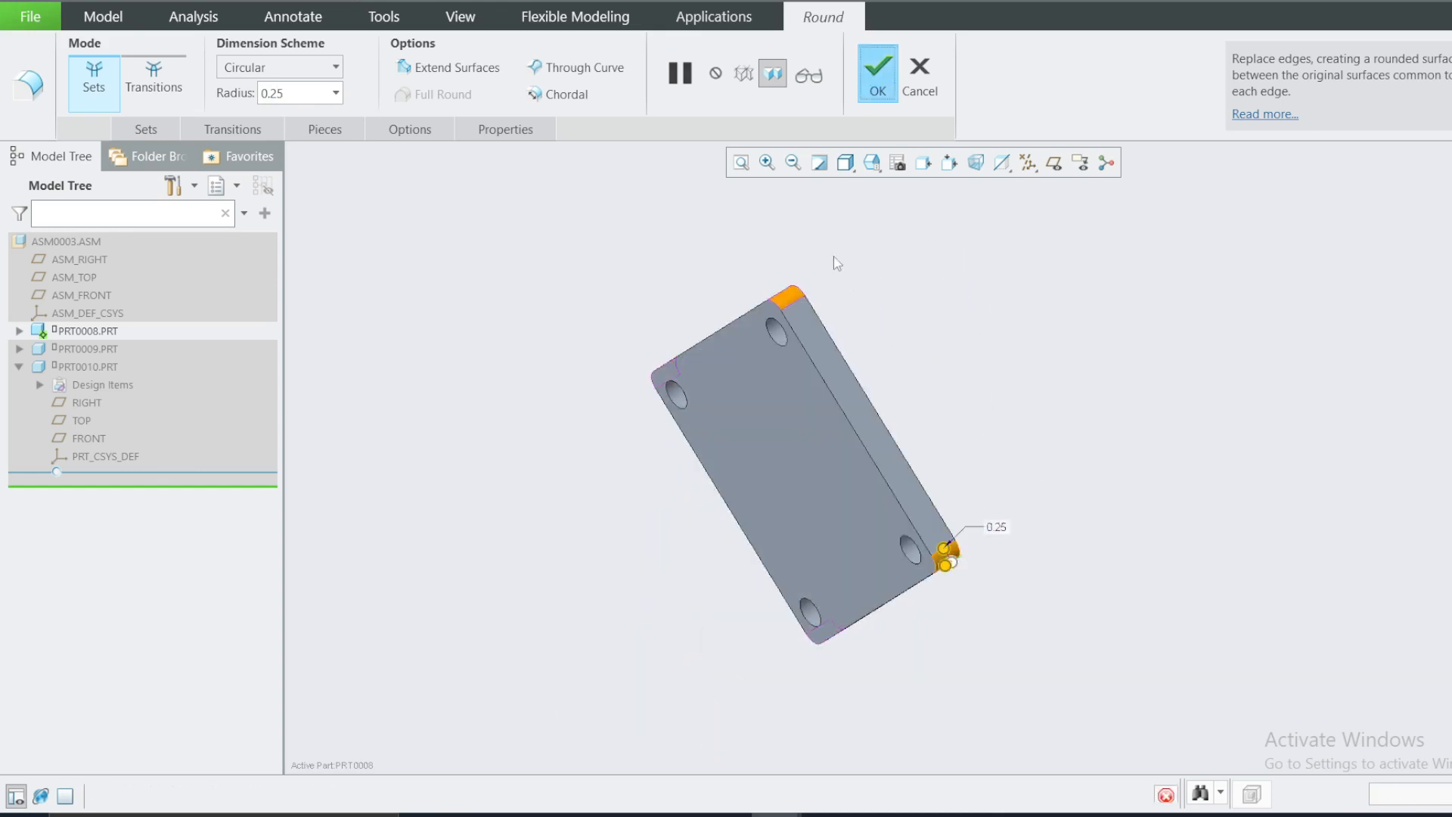
middle_click_drag(808, 396, 957, 364)
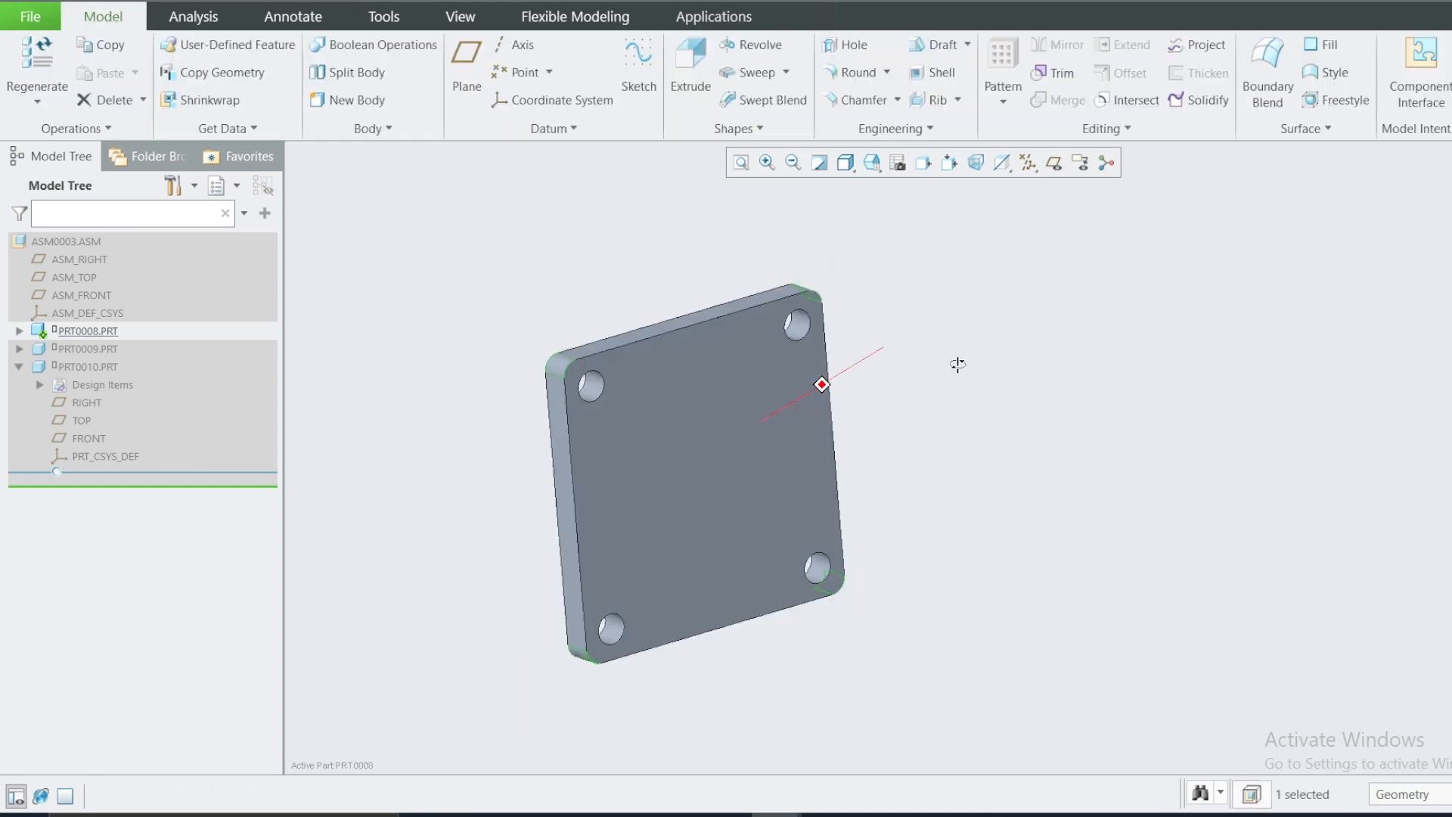
right_click(73, 338)
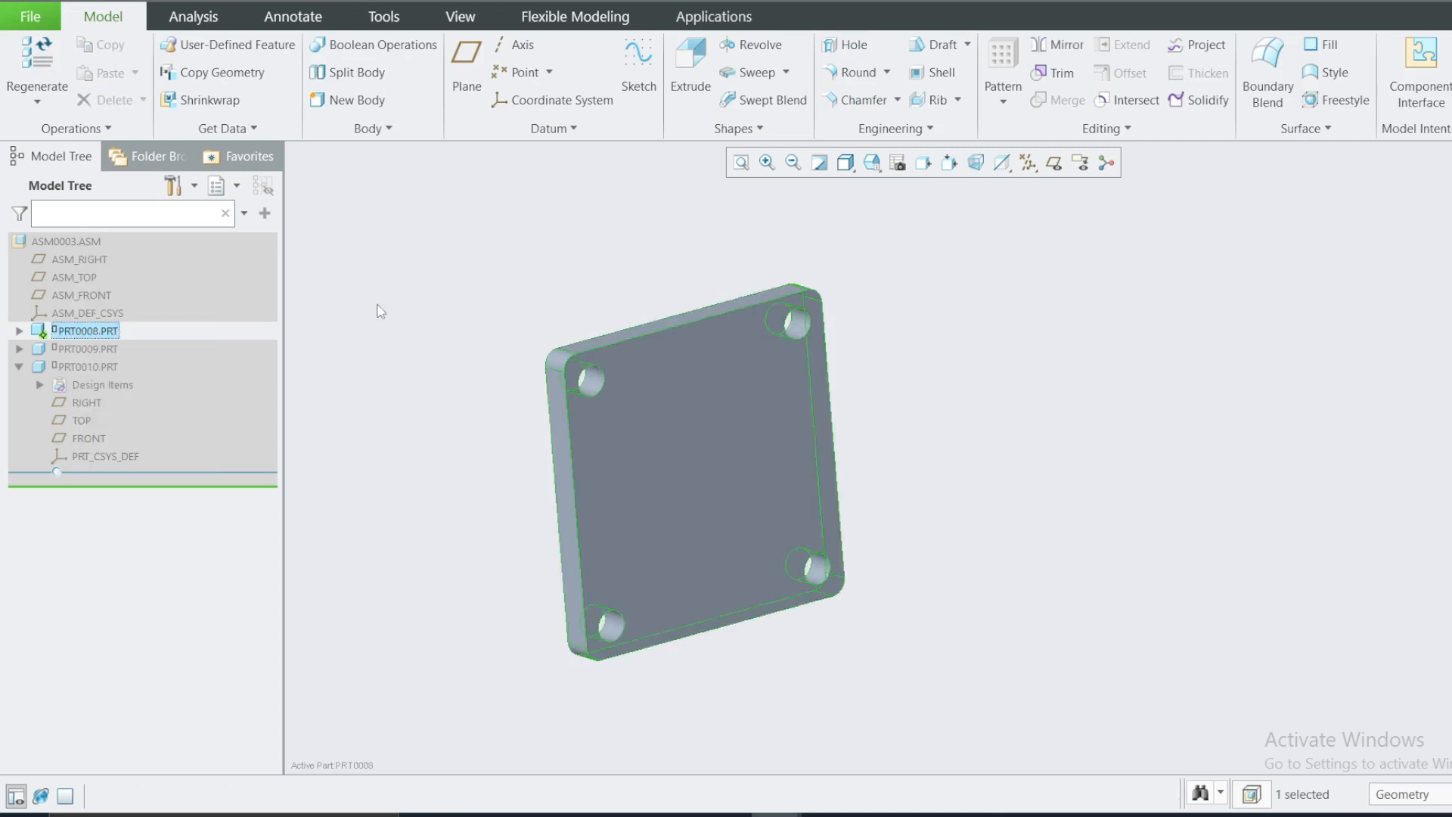
right_click(84, 338)
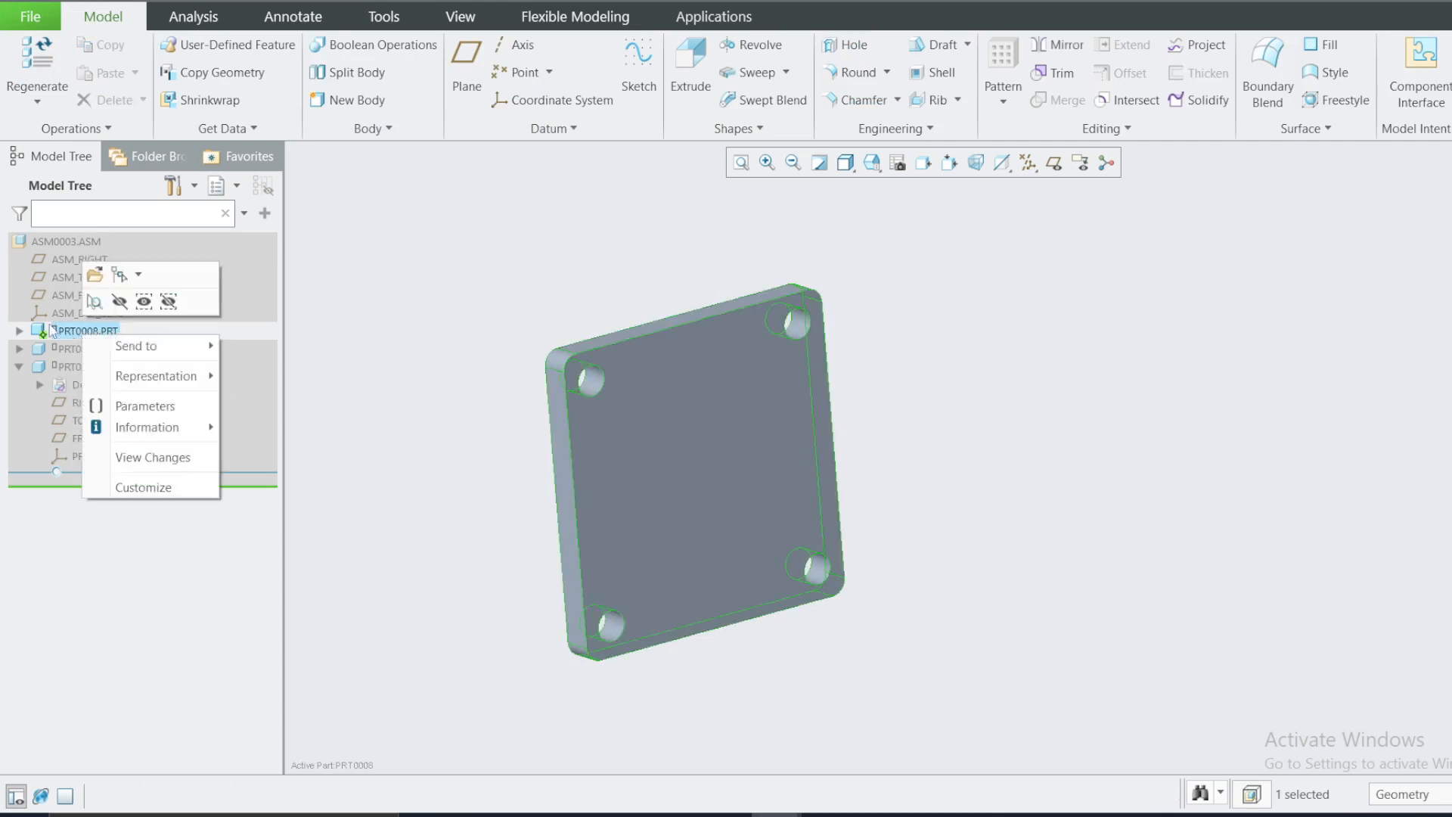
left_click(455, 300)
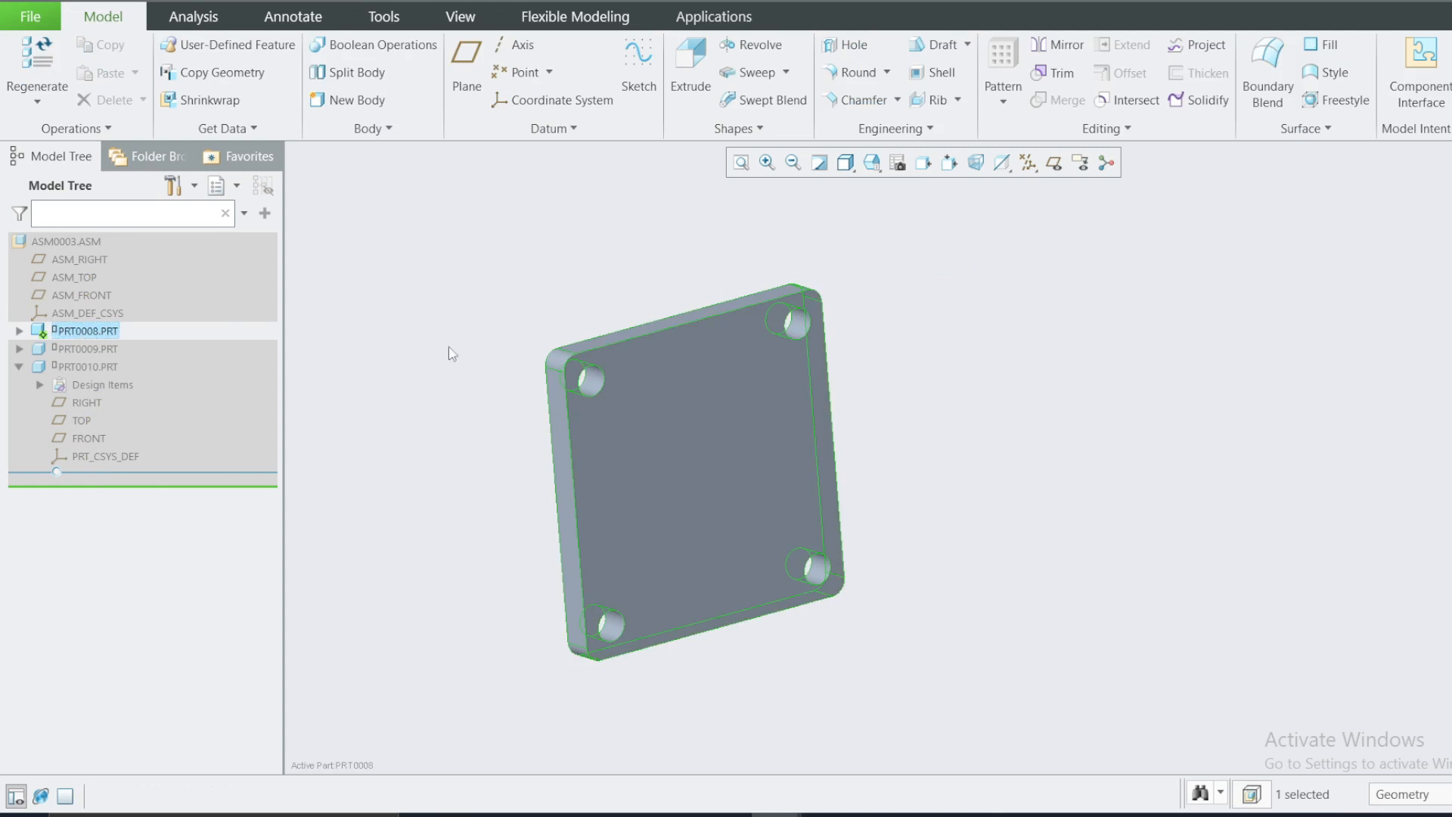
Activate part PRT0009 within the assembly and start a sketch on the large front face of the plate.
right_click(67, 350)
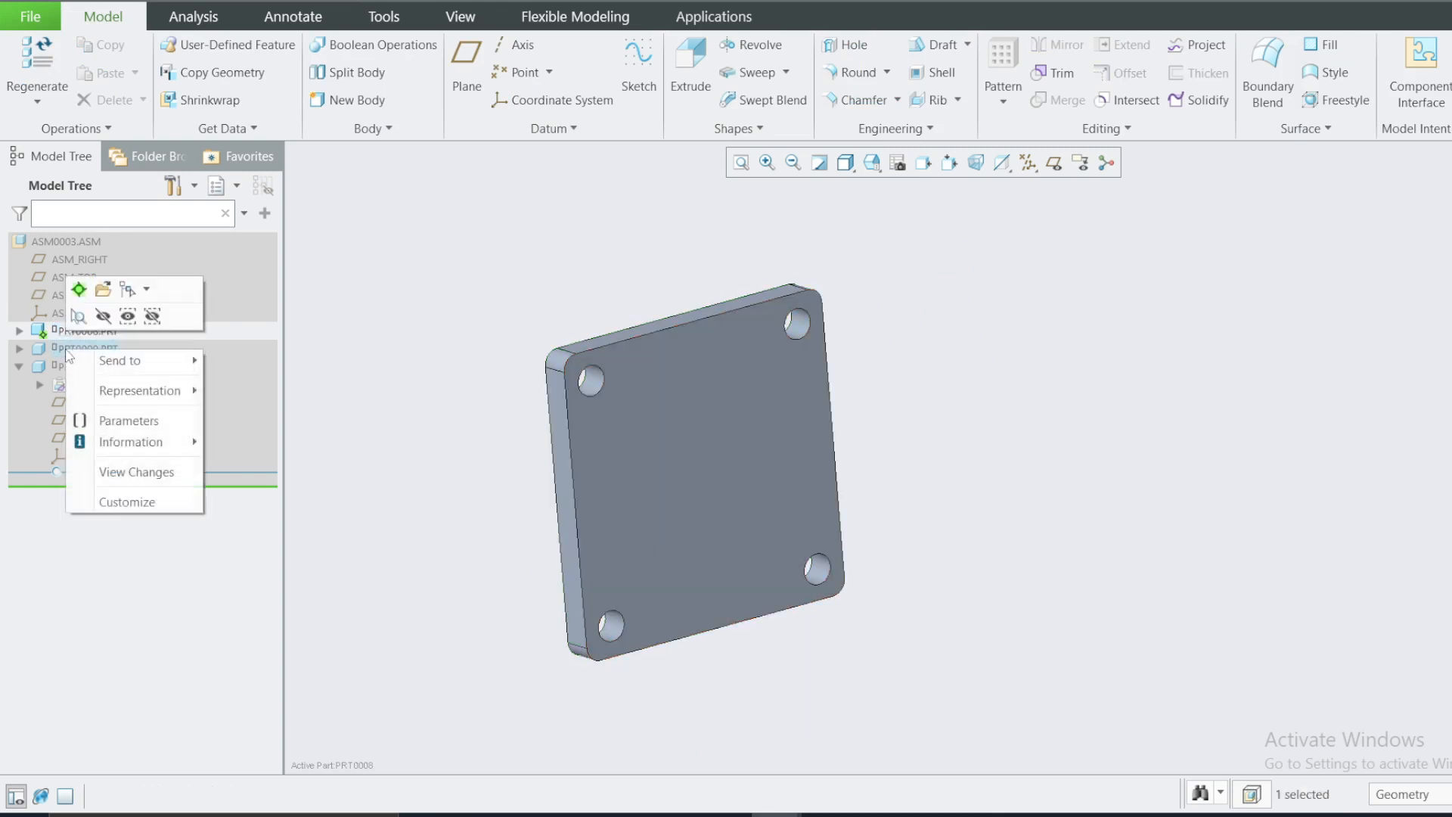
left_click(77, 290)
left_click(670, 454)
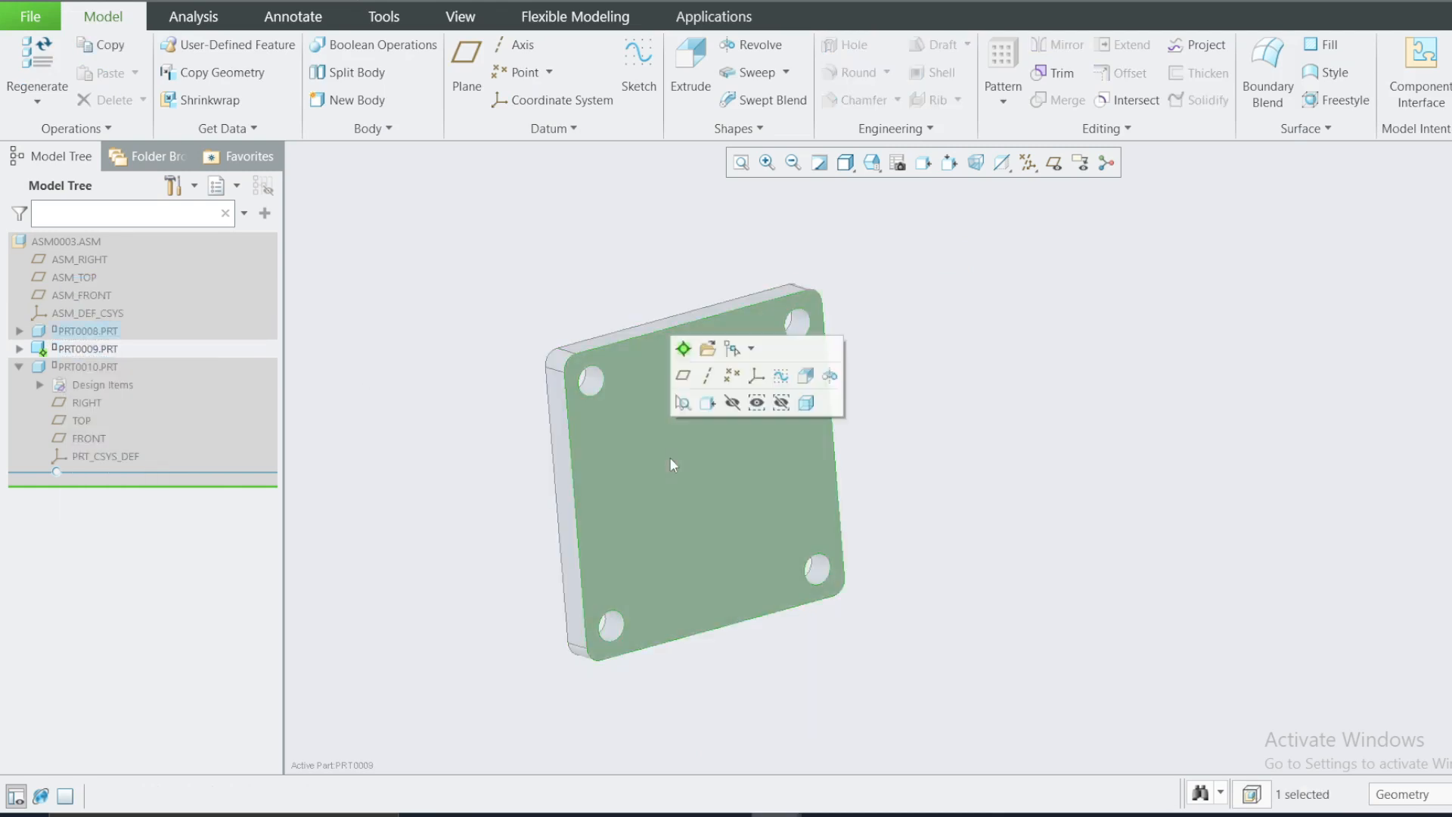
left_click(782, 383)
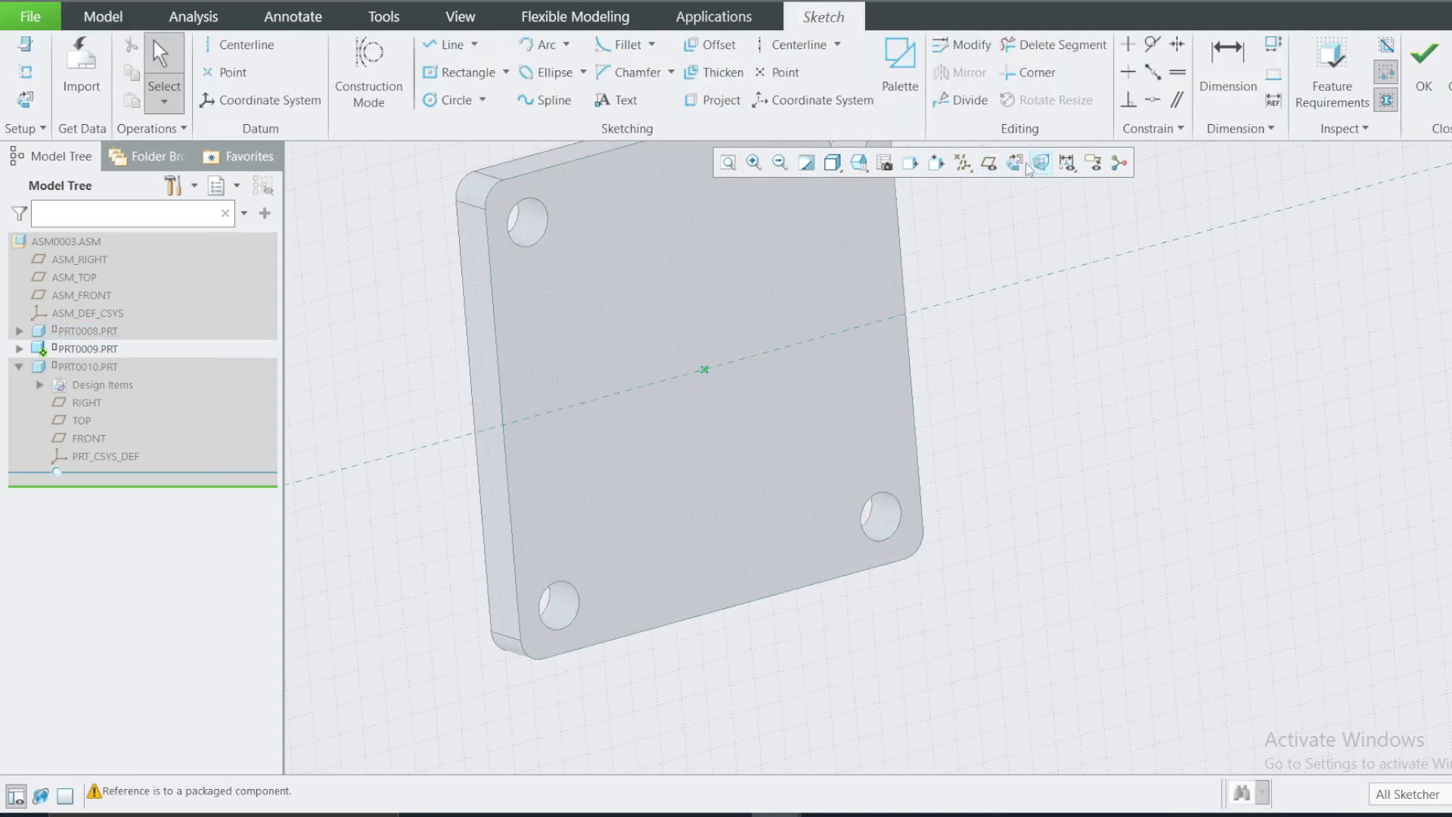
left_click(1033, 164)
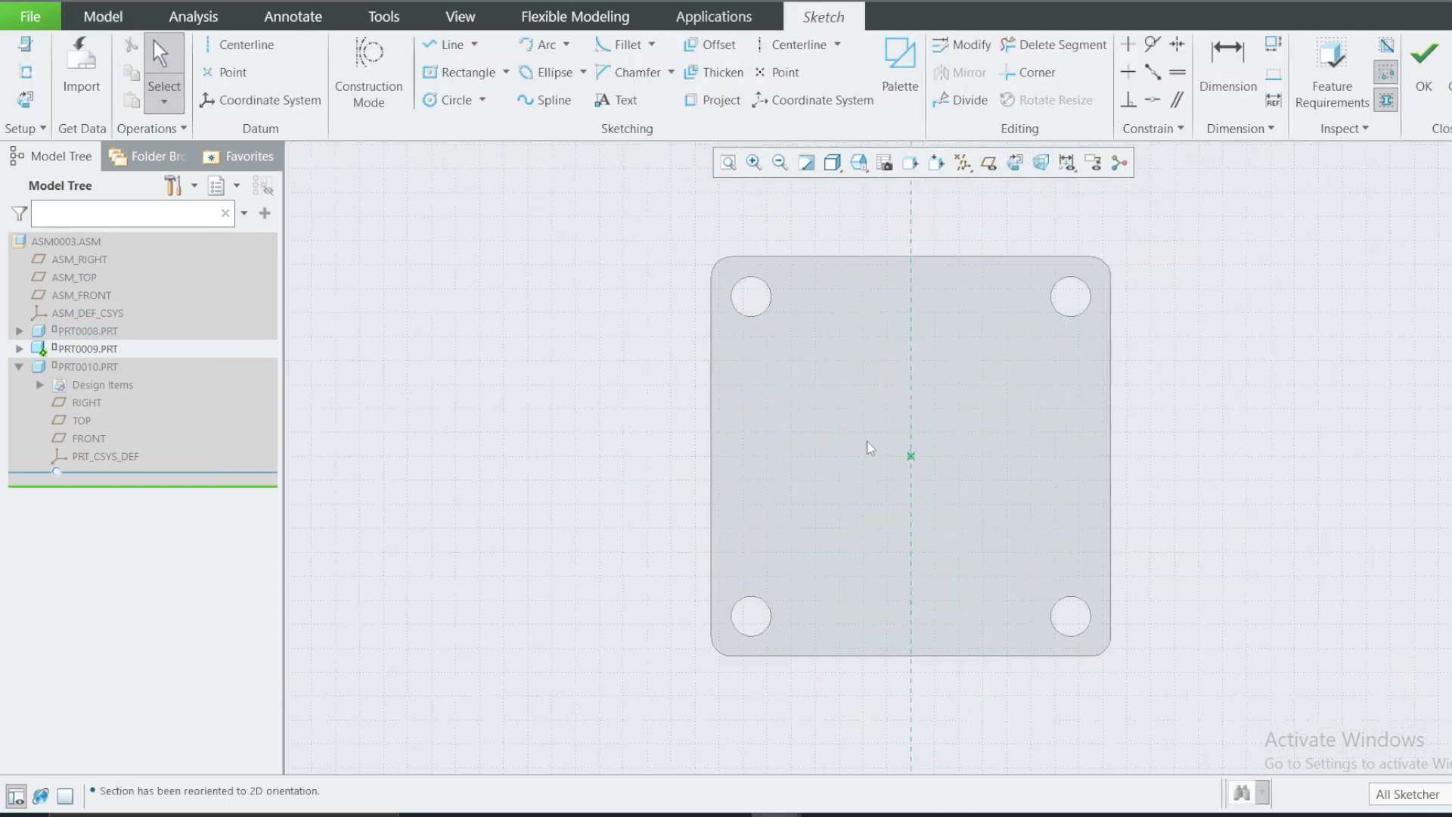
Sketch a center rectangle about 3.14 high, centred on the sketch origin of the plate face.
scroll(868, 448, "down", 2)
key("ctrl+d")
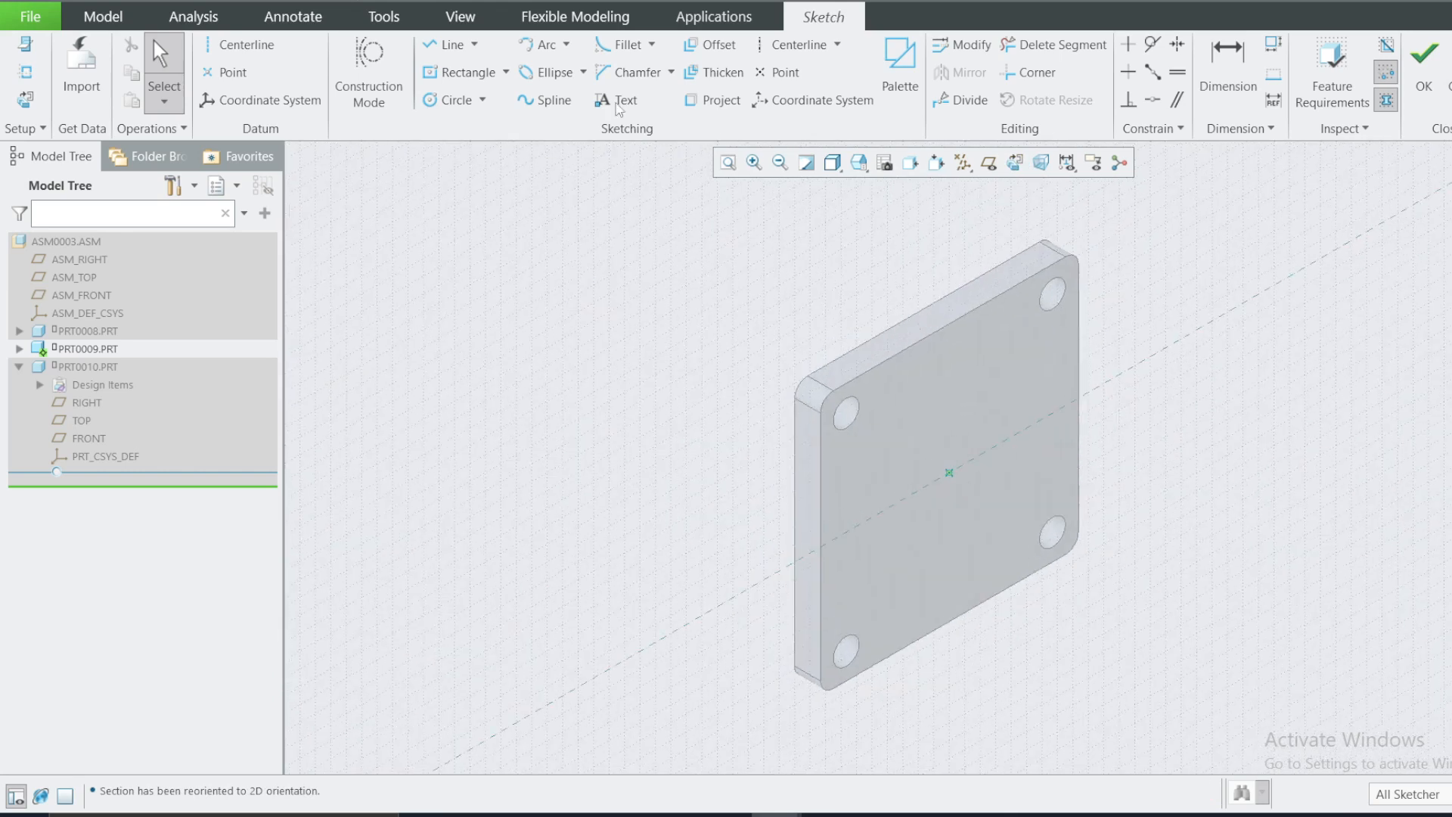
left_click(505, 74)
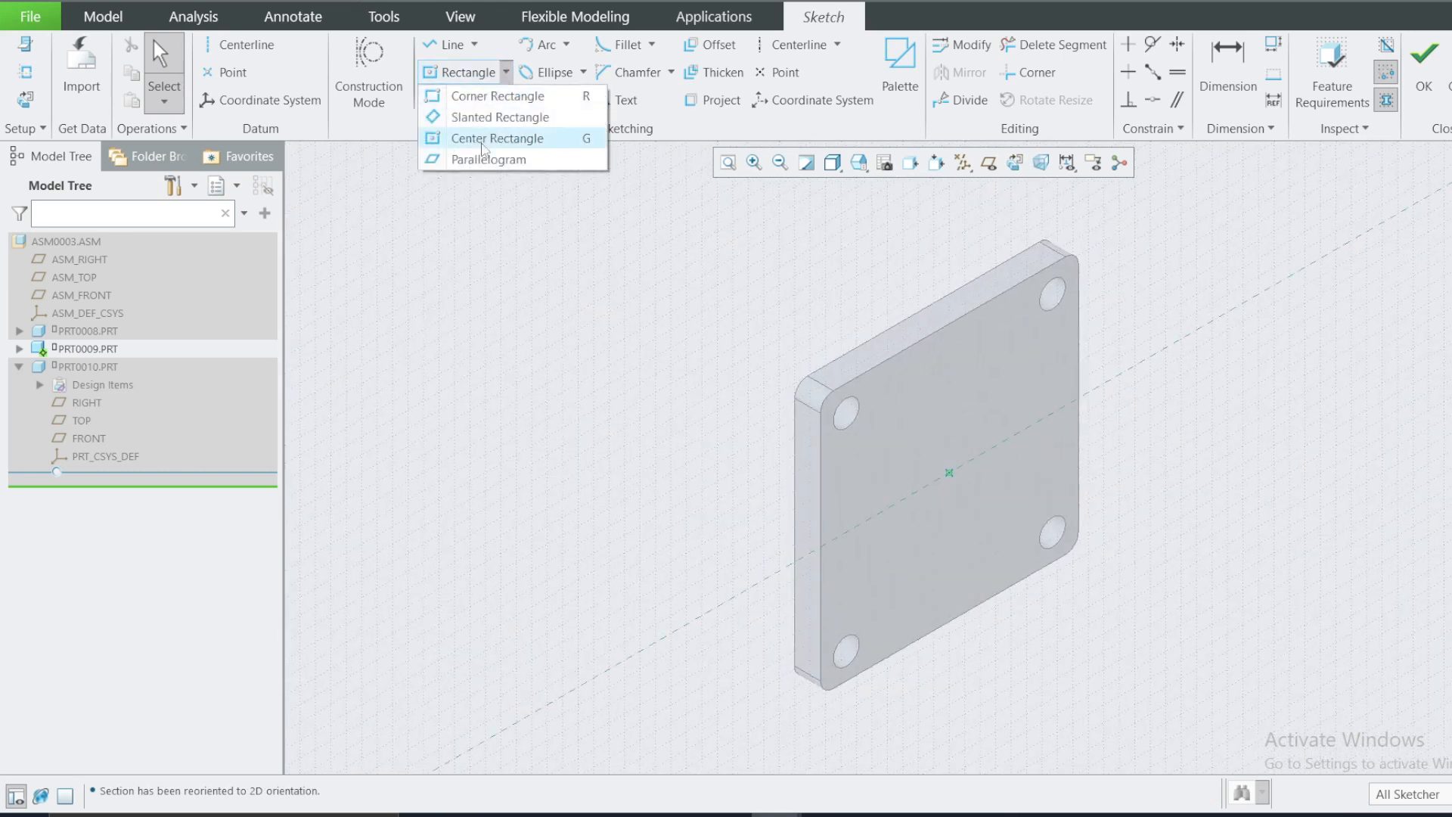
left_click(489, 143)
left_click(950, 473)
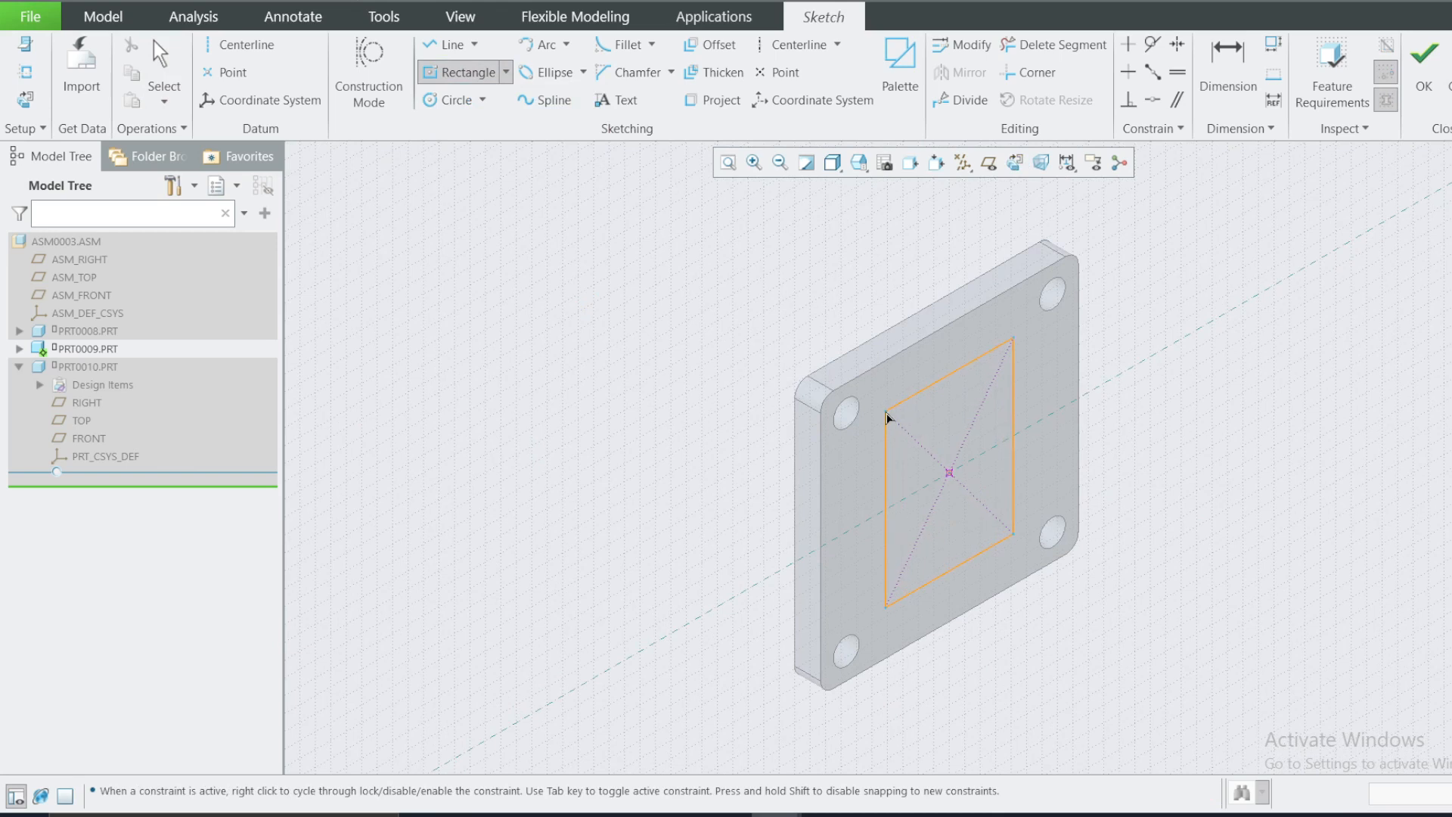
left_click(1015, 161)
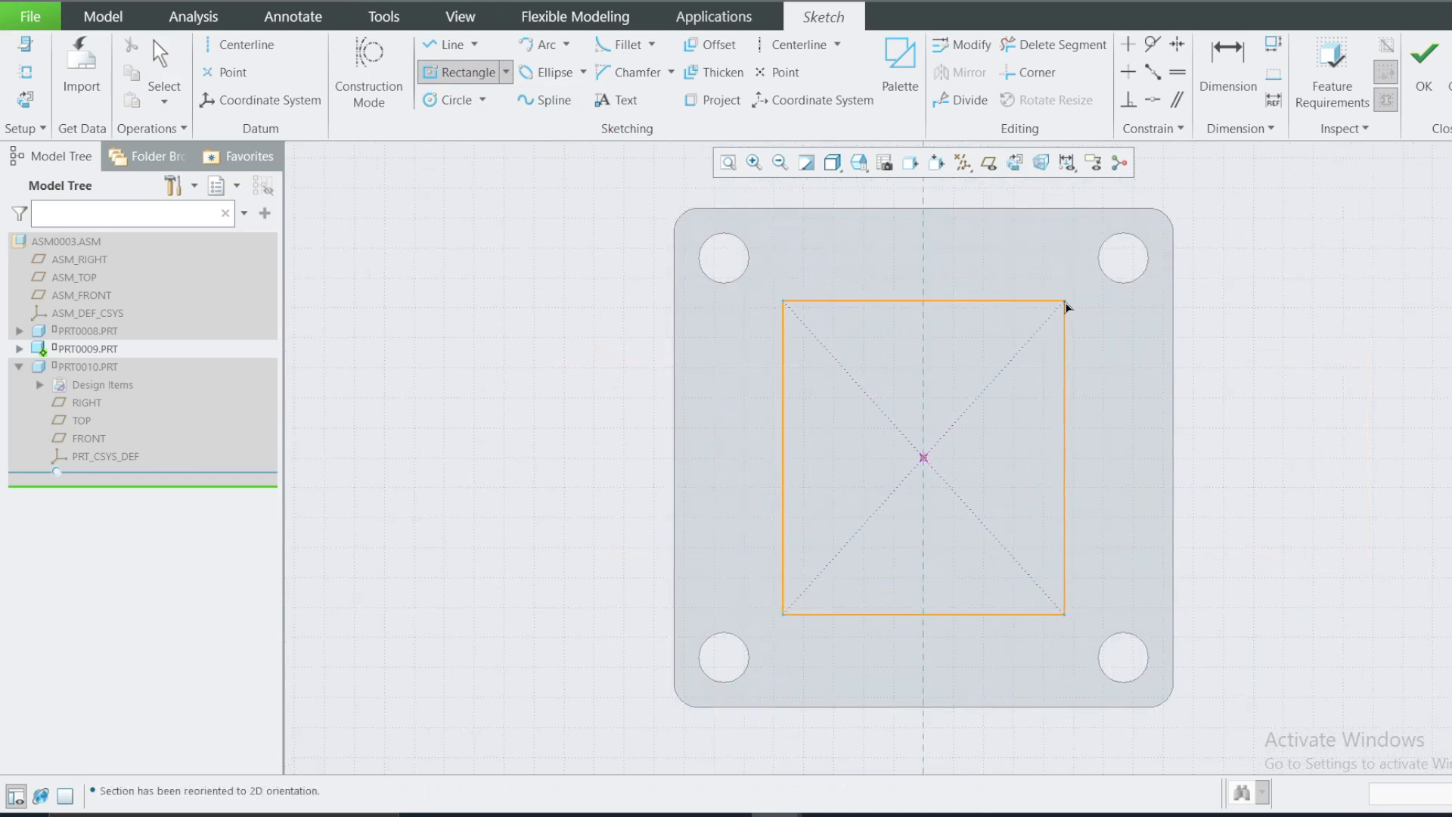
left_click(1076, 306)
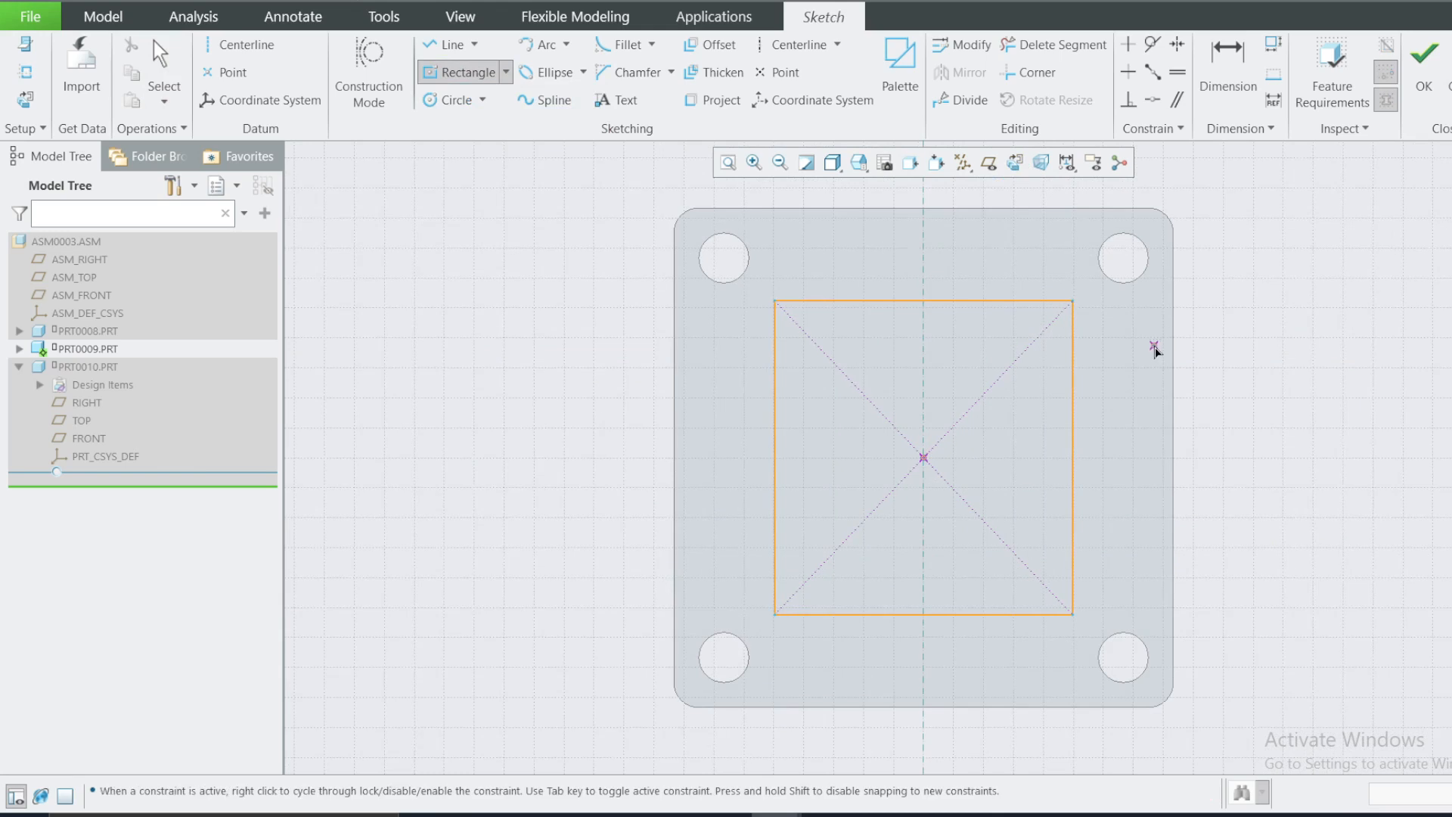
middle_click(1109, 348)
Set both the width and the height of the rectangle to 3.
double_click(887, 278)
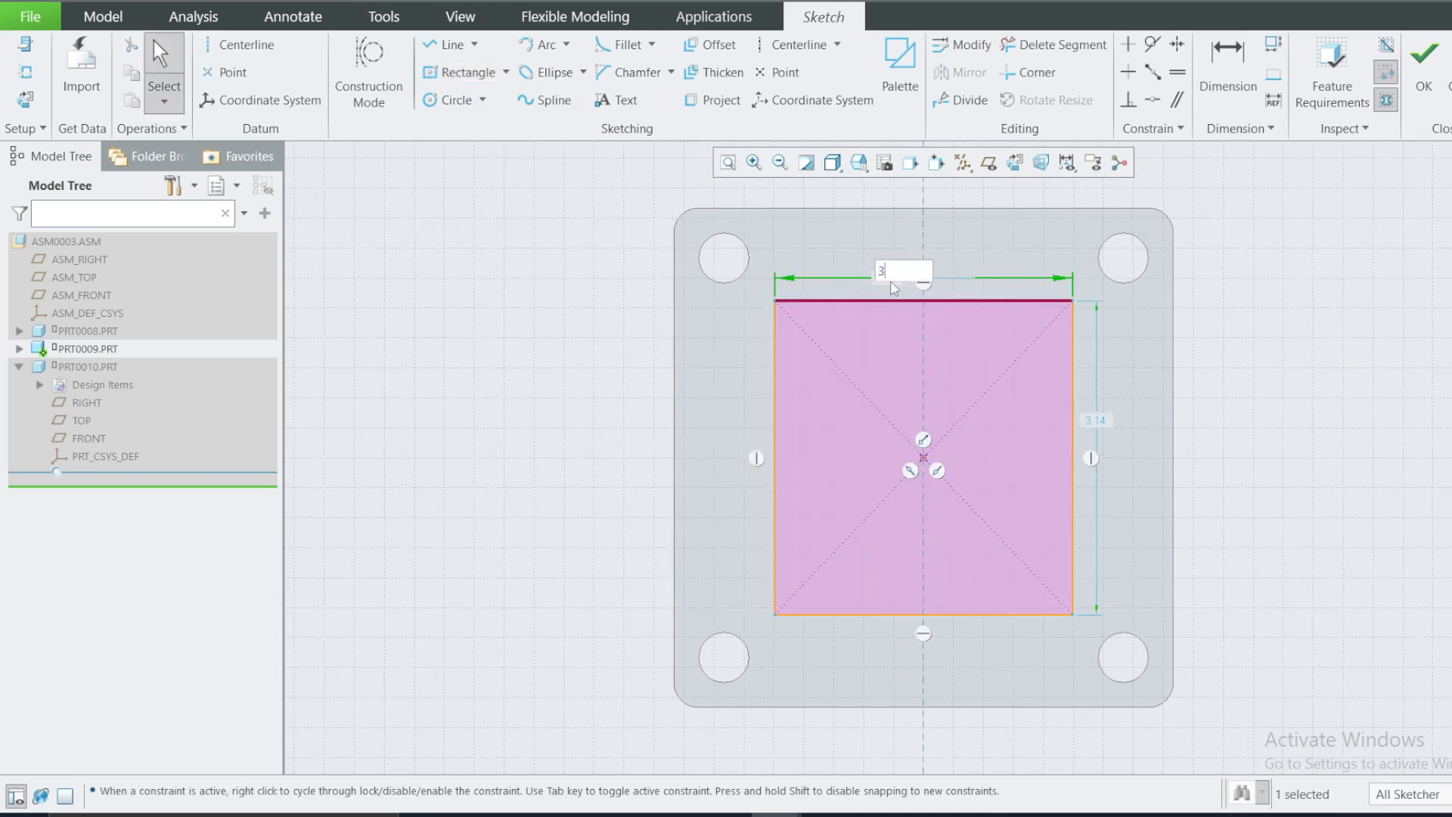
type("3")
key("Return")
double_click(1094, 420)
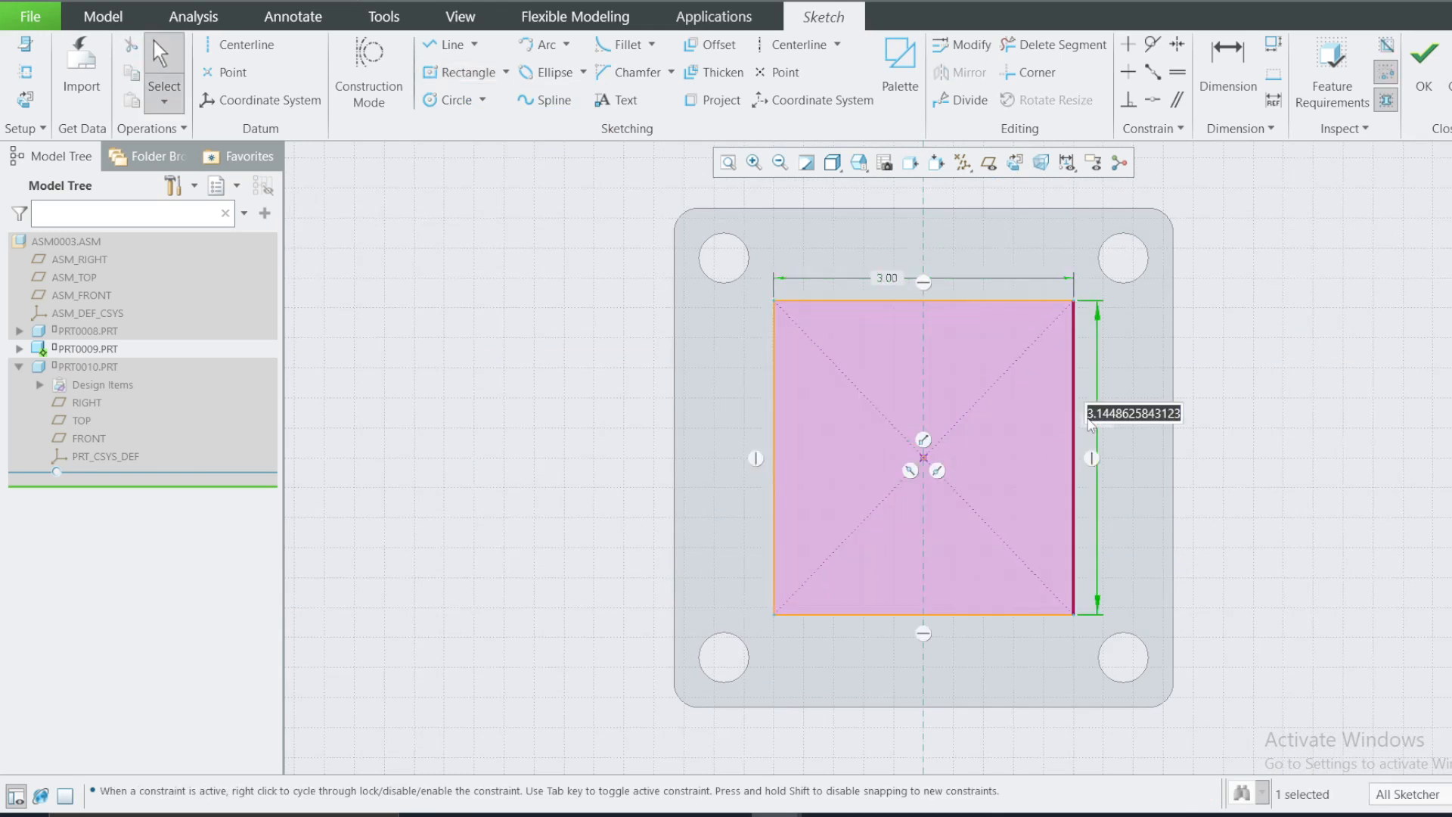
type("3")
key("Return")
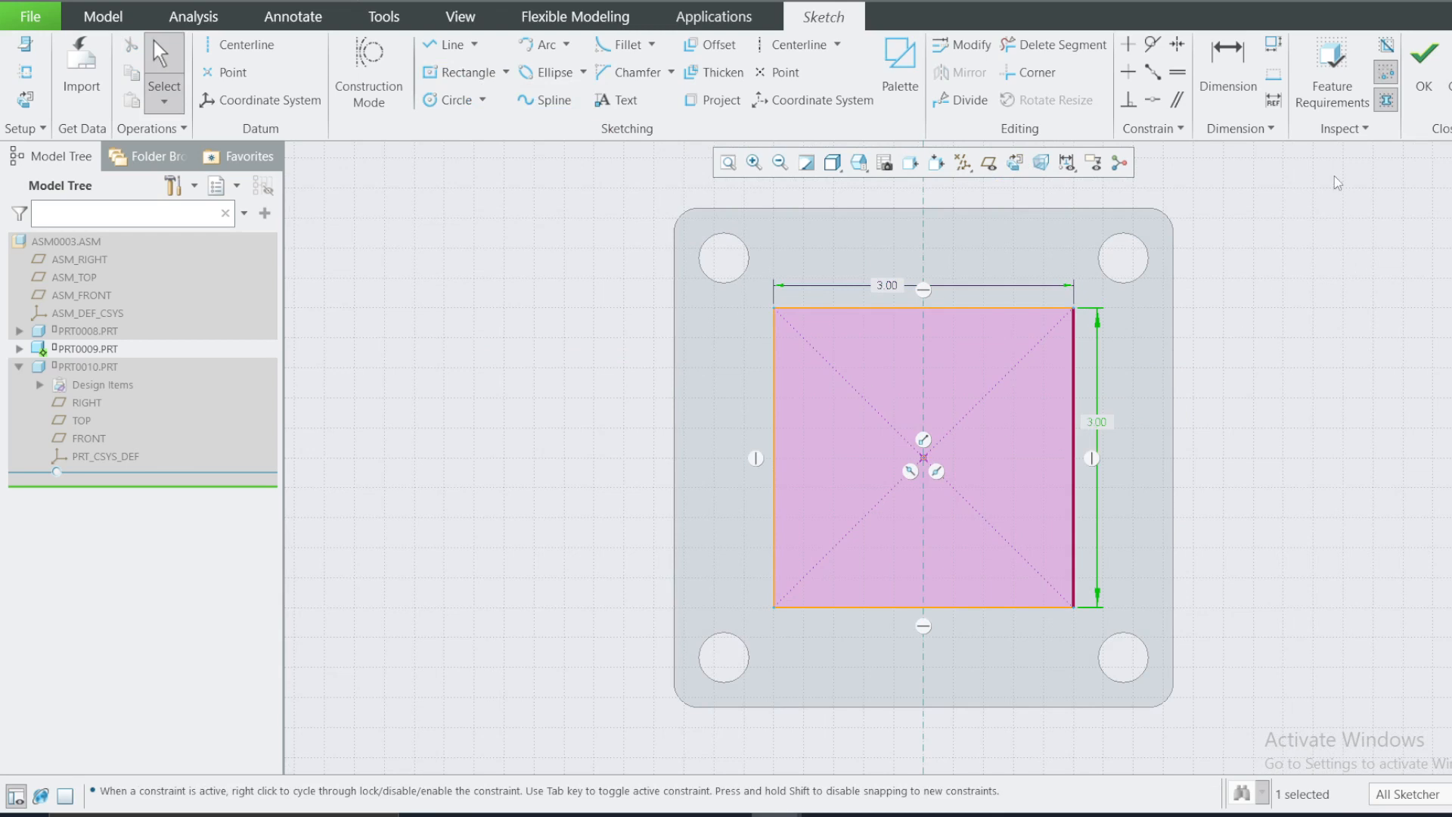
Set the rectangle's width and height to 3.5 and finish the sketch.
double_click(897, 289)
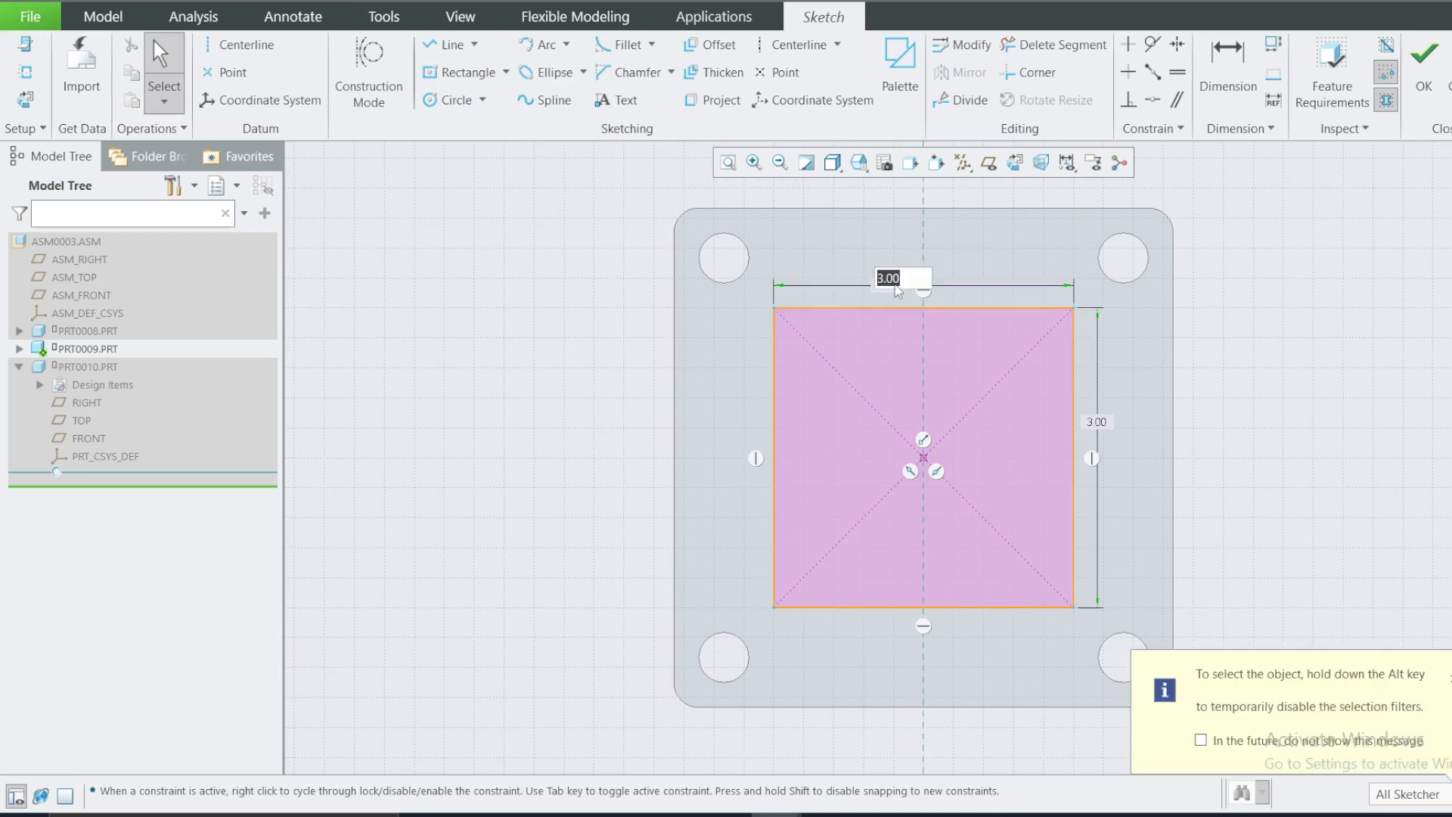
type("3.")
key("Return")
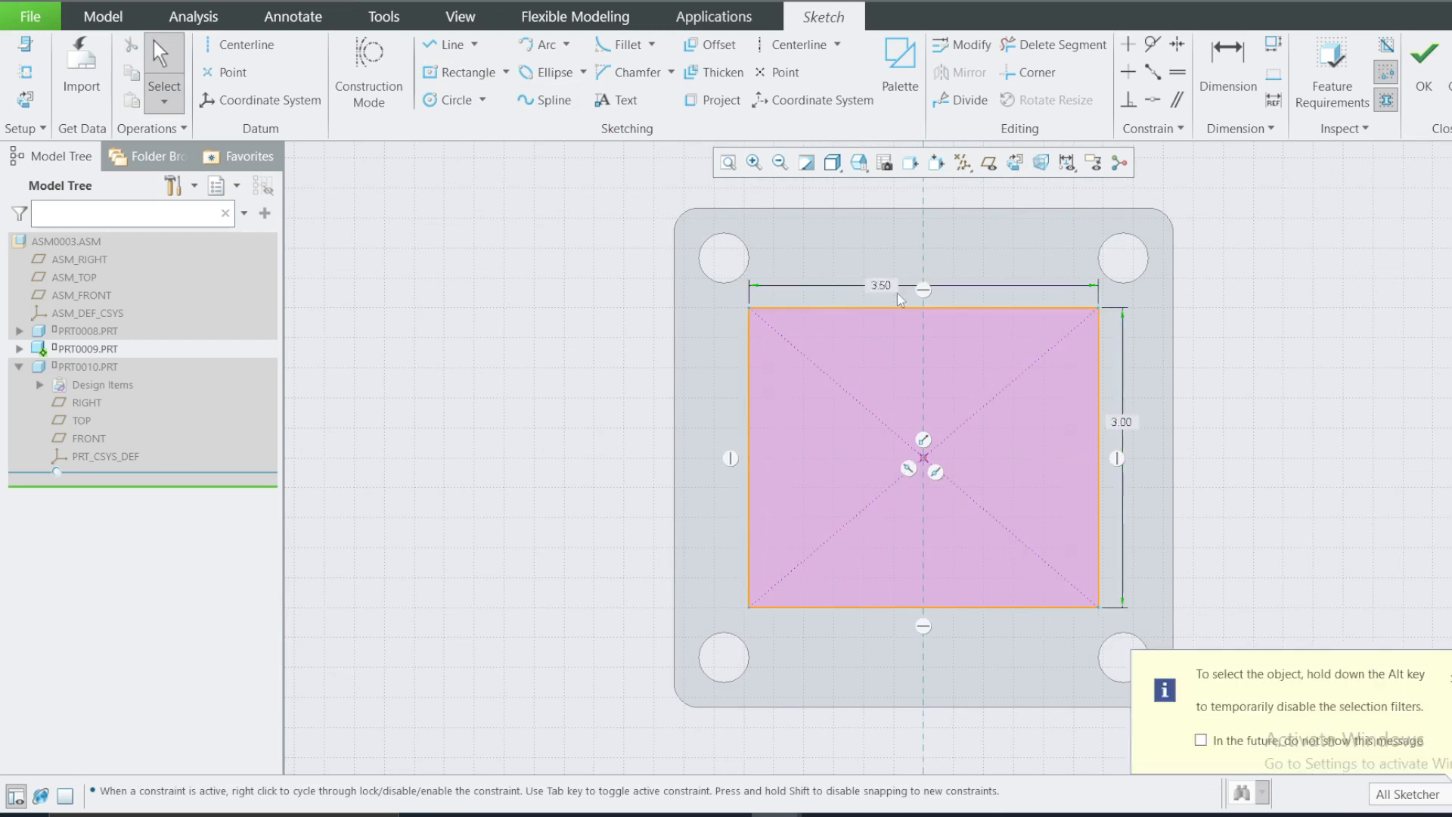
left_click(1125, 424)
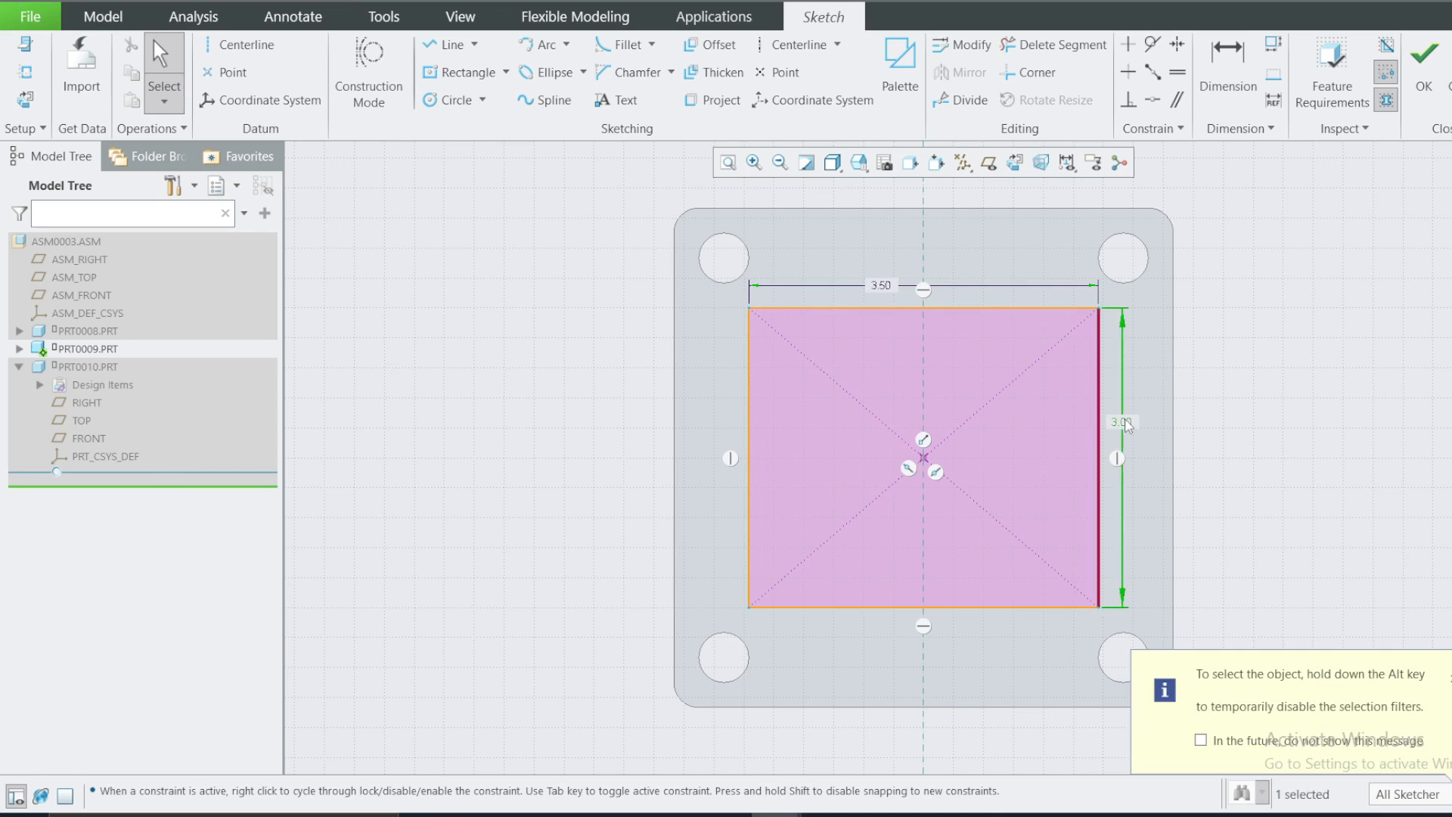
double_click(1125, 423)
type("3")
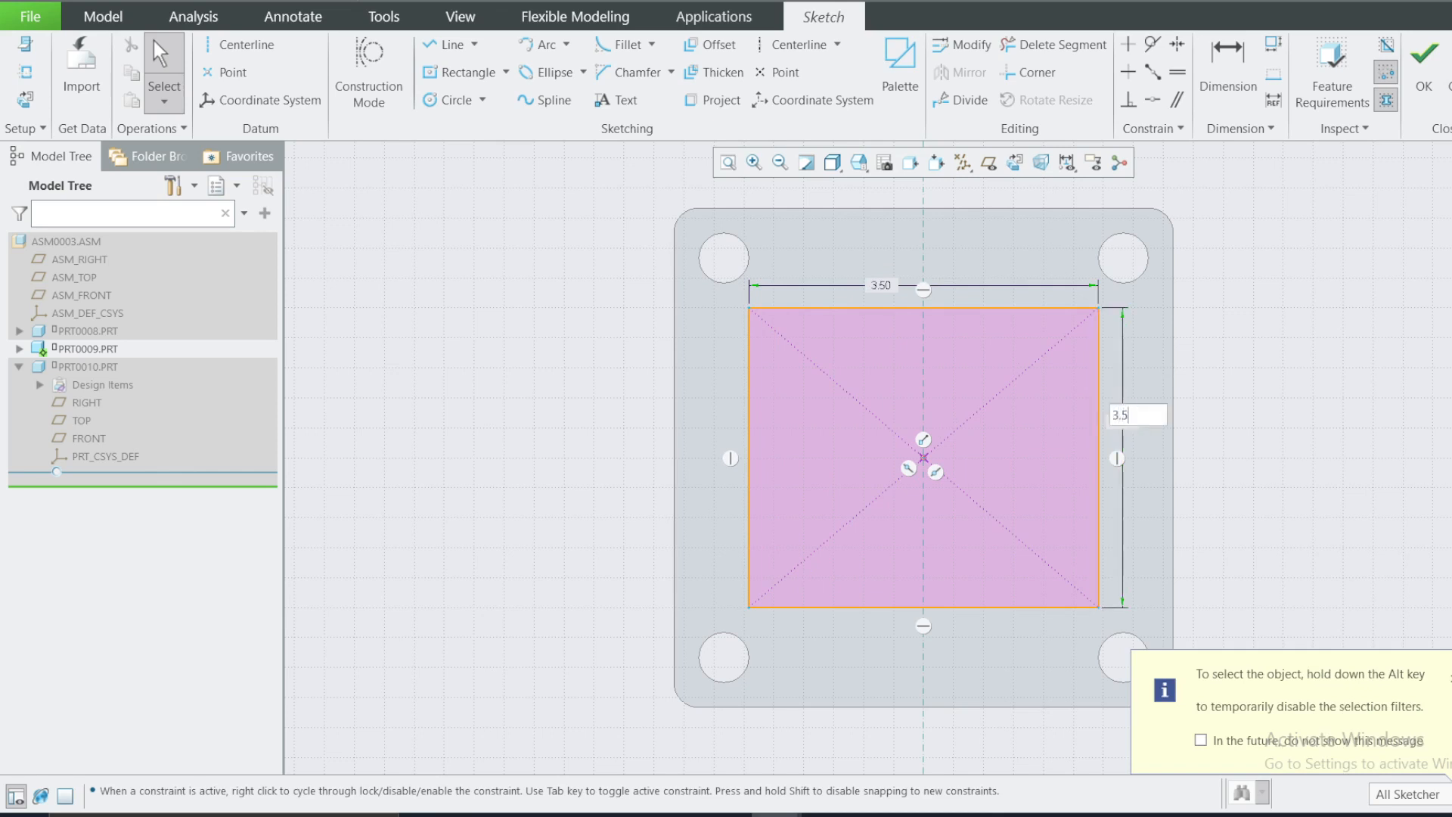
type(".5")
key("Return")
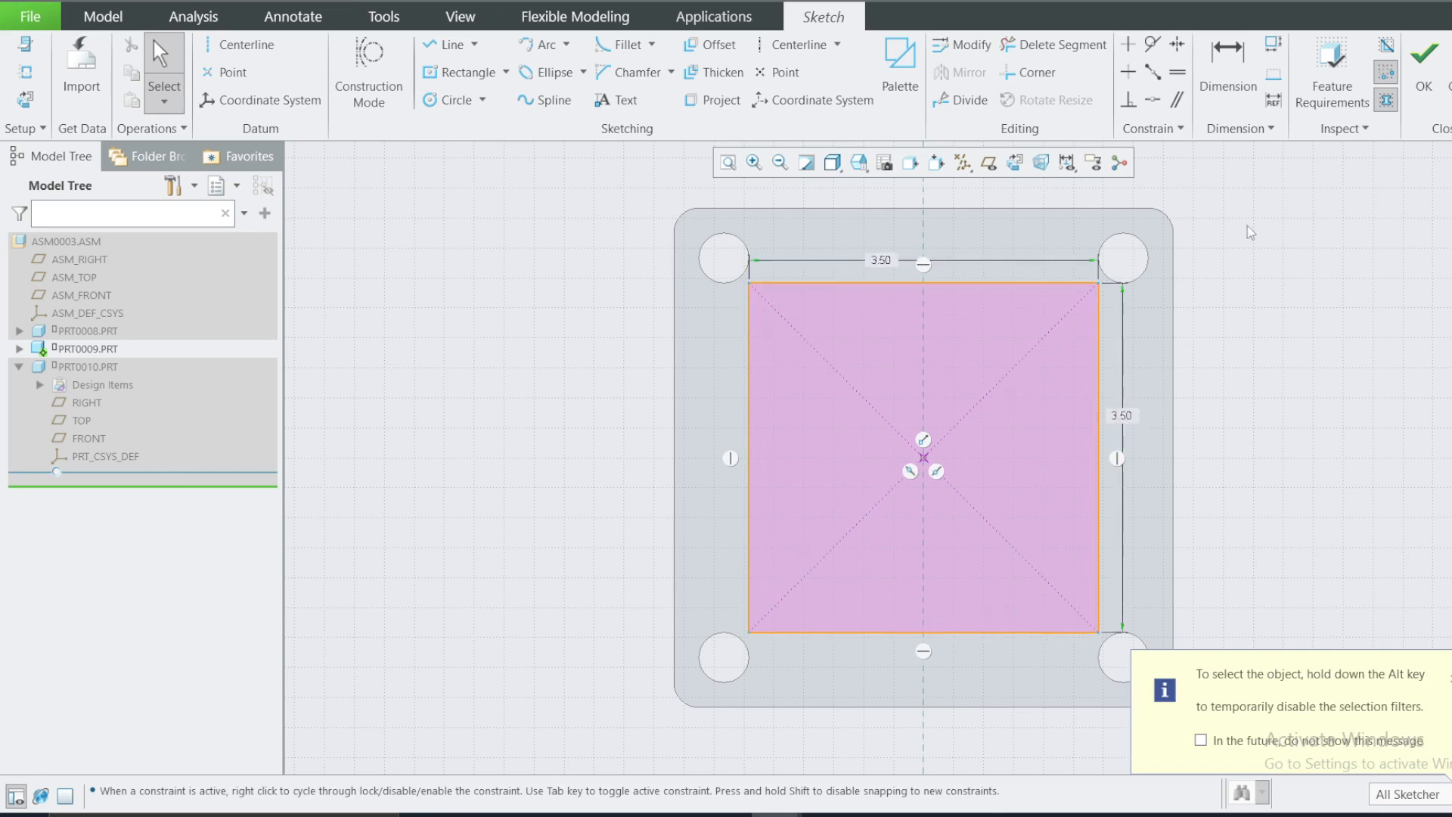
left_click(1424, 76)
Extrude the square sketch as a solid with a depth of 0.5, outward from the plate face.
middle_click_drag(968, 288, 877, 355)
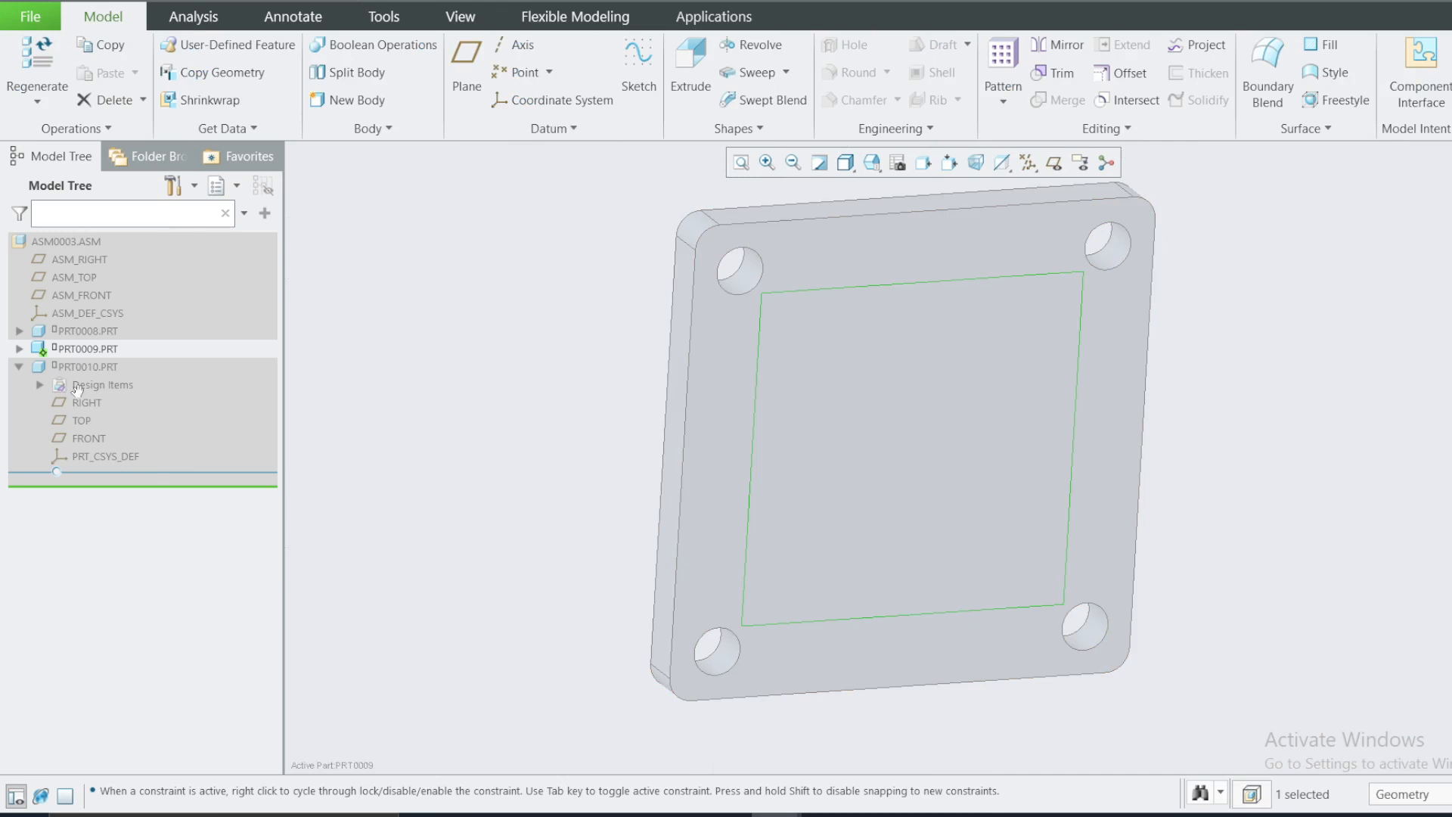
left_click(691, 68)
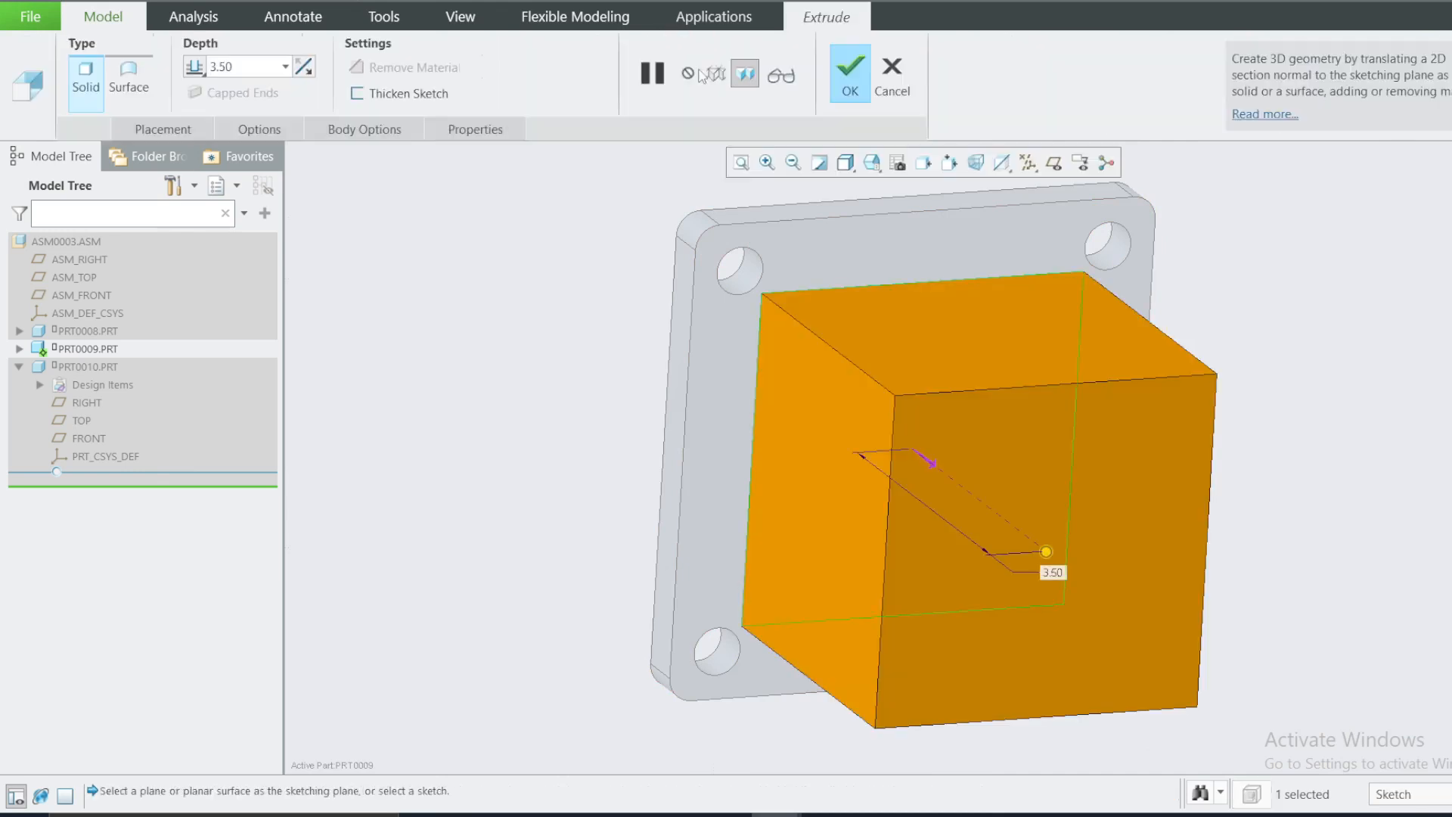
left_click(242, 69)
type("0.5")
key("Return")
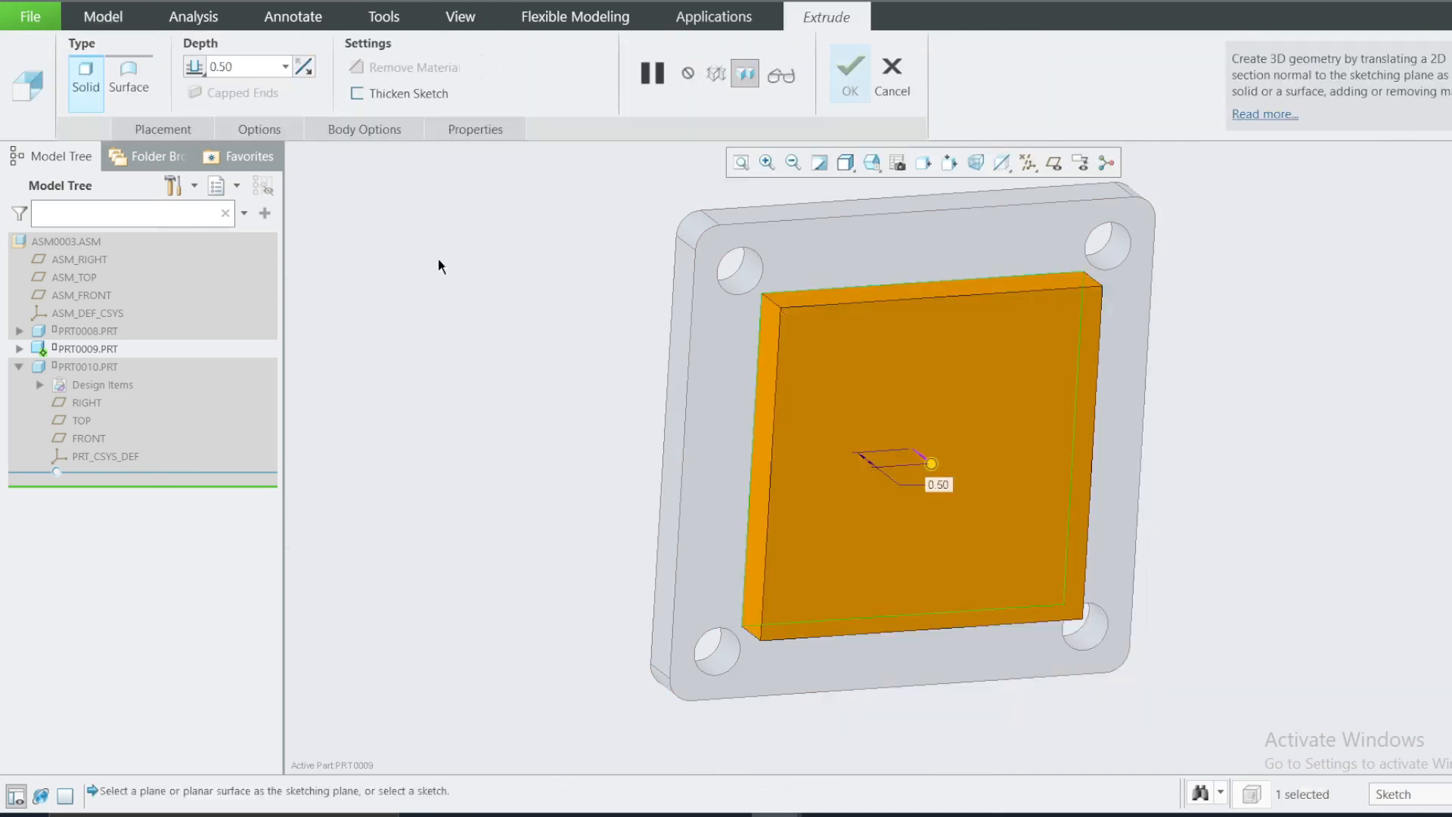
left_click(866, 75)
left_click(856, 73)
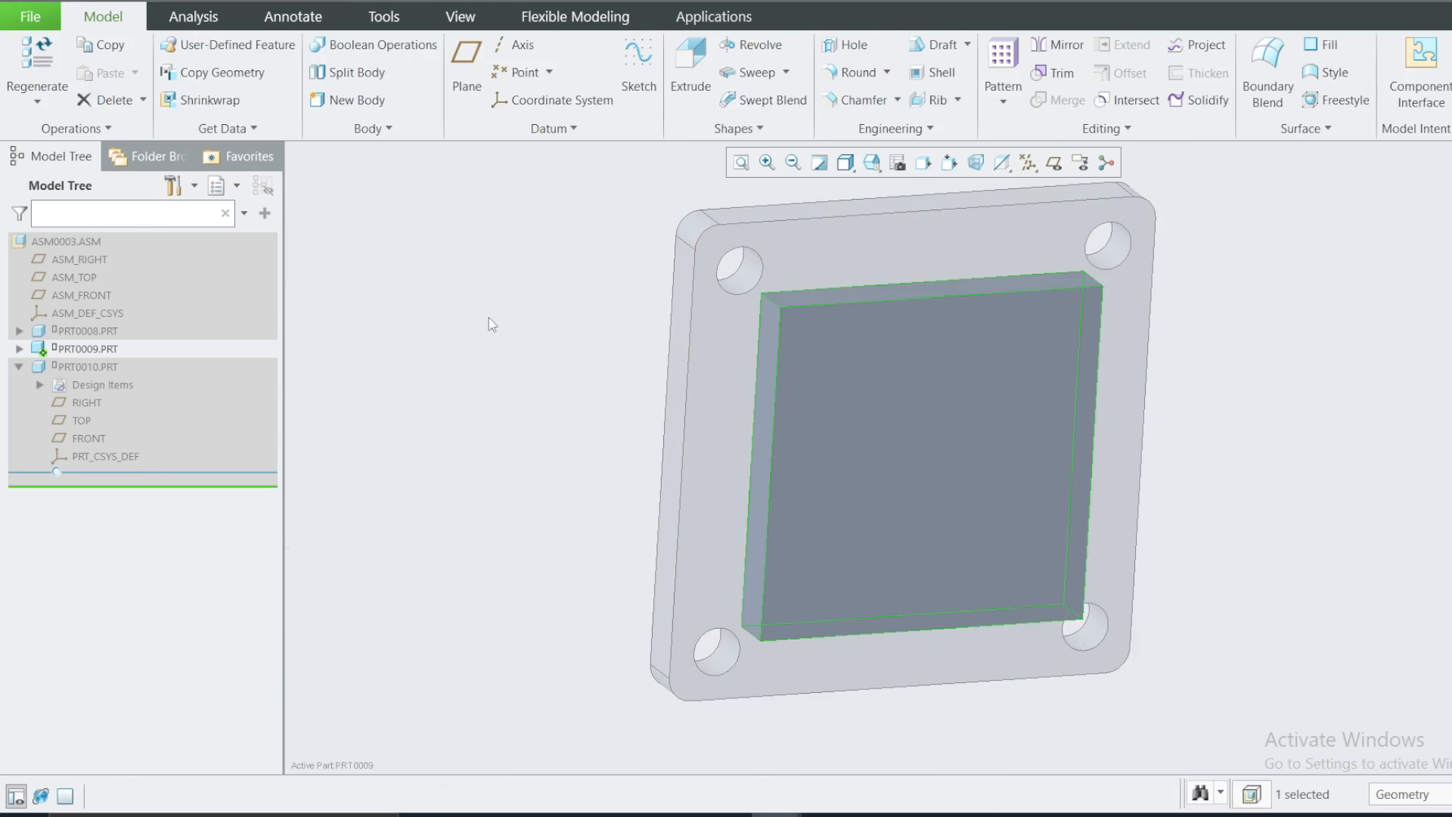
Round the four corner edges of the raised square block with a radius of 0.5.
left_click(777, 295)
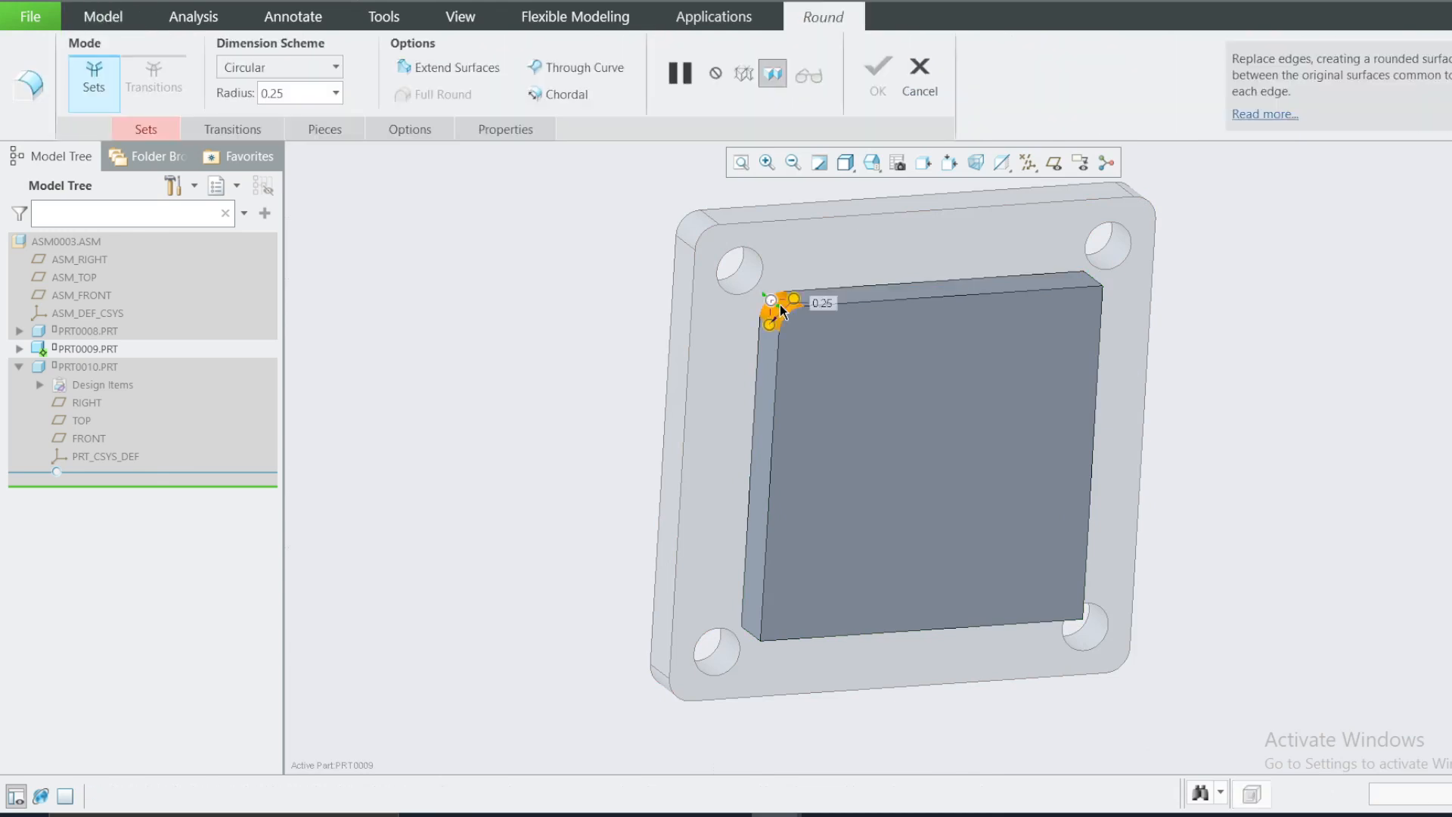
double_click(285, 93)
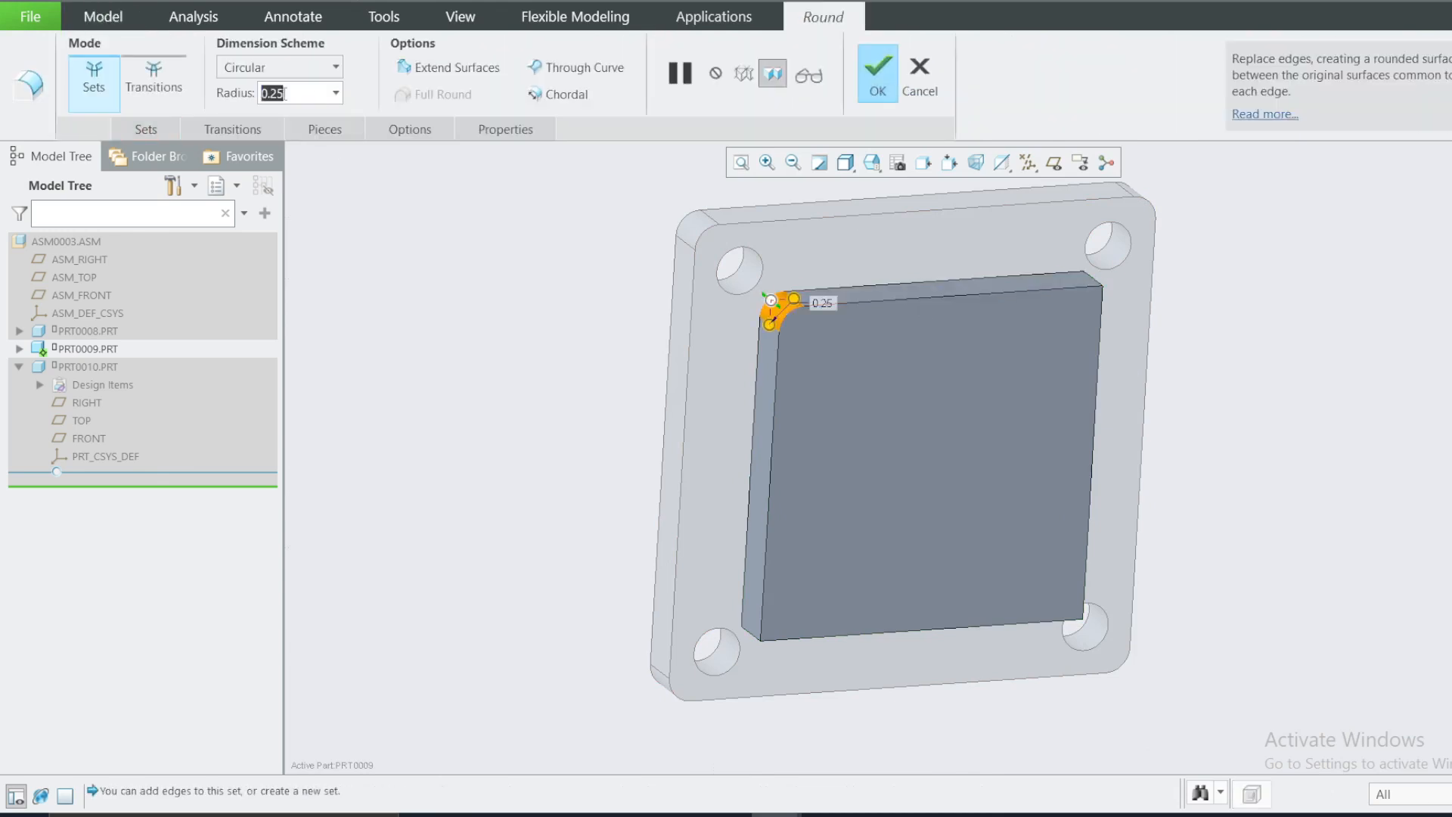
type("0.5")
key("Return")
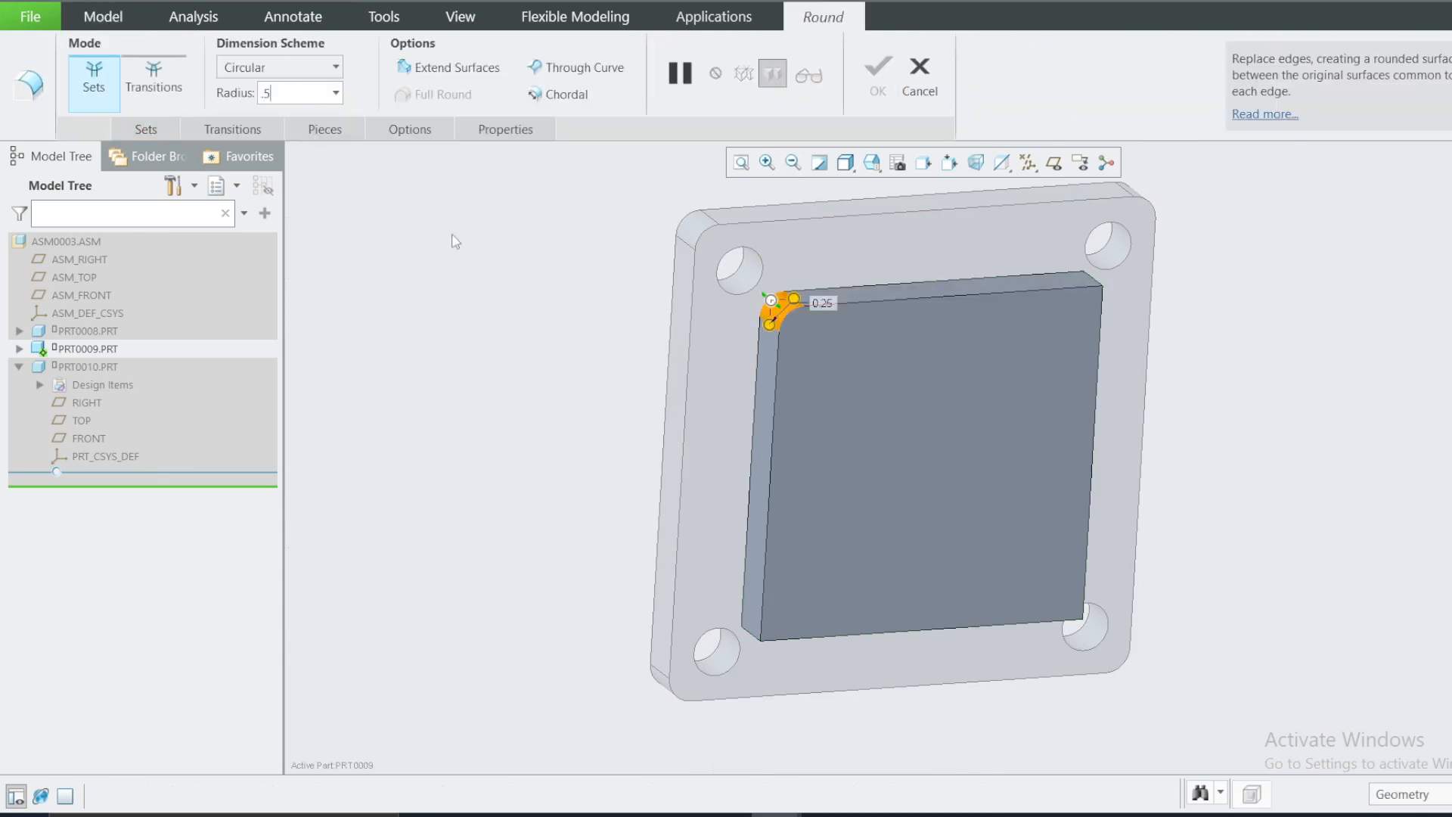
left_click(1092, 282, "ctrl")
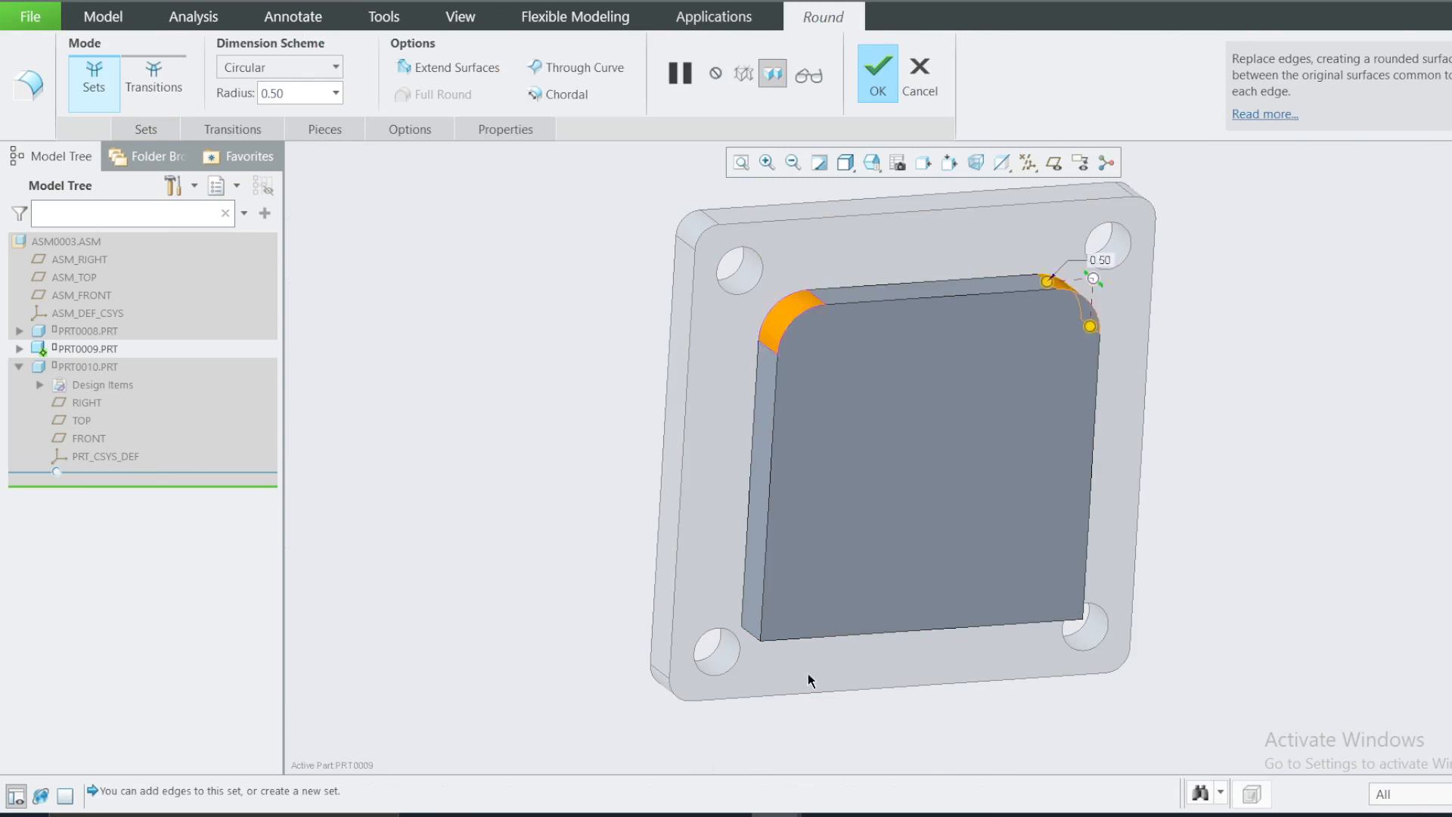
left_click(754, 641, "ctrl")
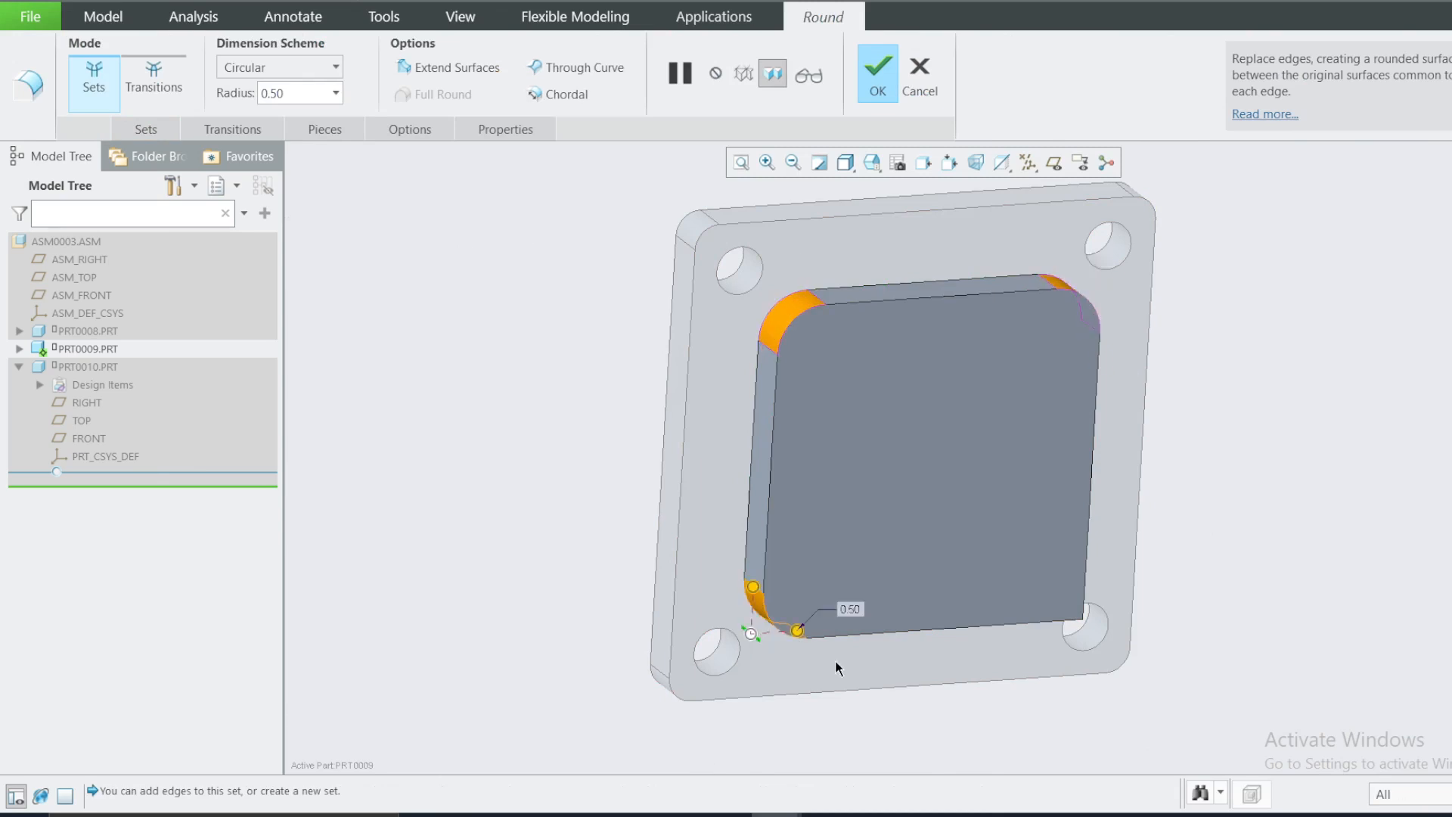
middle_click_drag(836, 674, 966, 641)
left_click(983, 625, "ctrl")
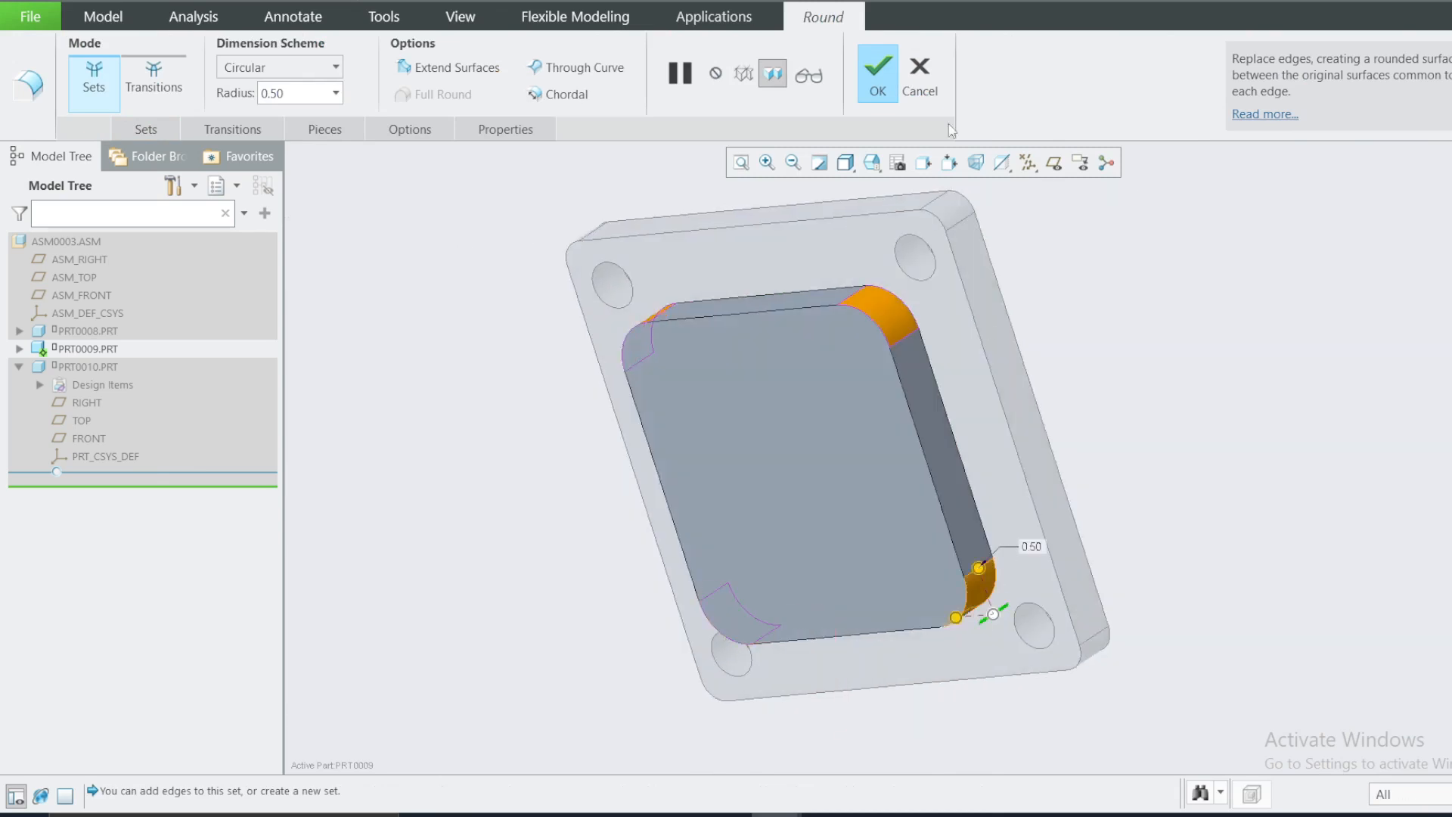
left_click(878, 76)
Apply the first gold-brown metal appearance from the std-metals.dmt library to the whole part PRT0009, using the Part selection filter.
middle_click_drag(1028, 446, 729, 421)
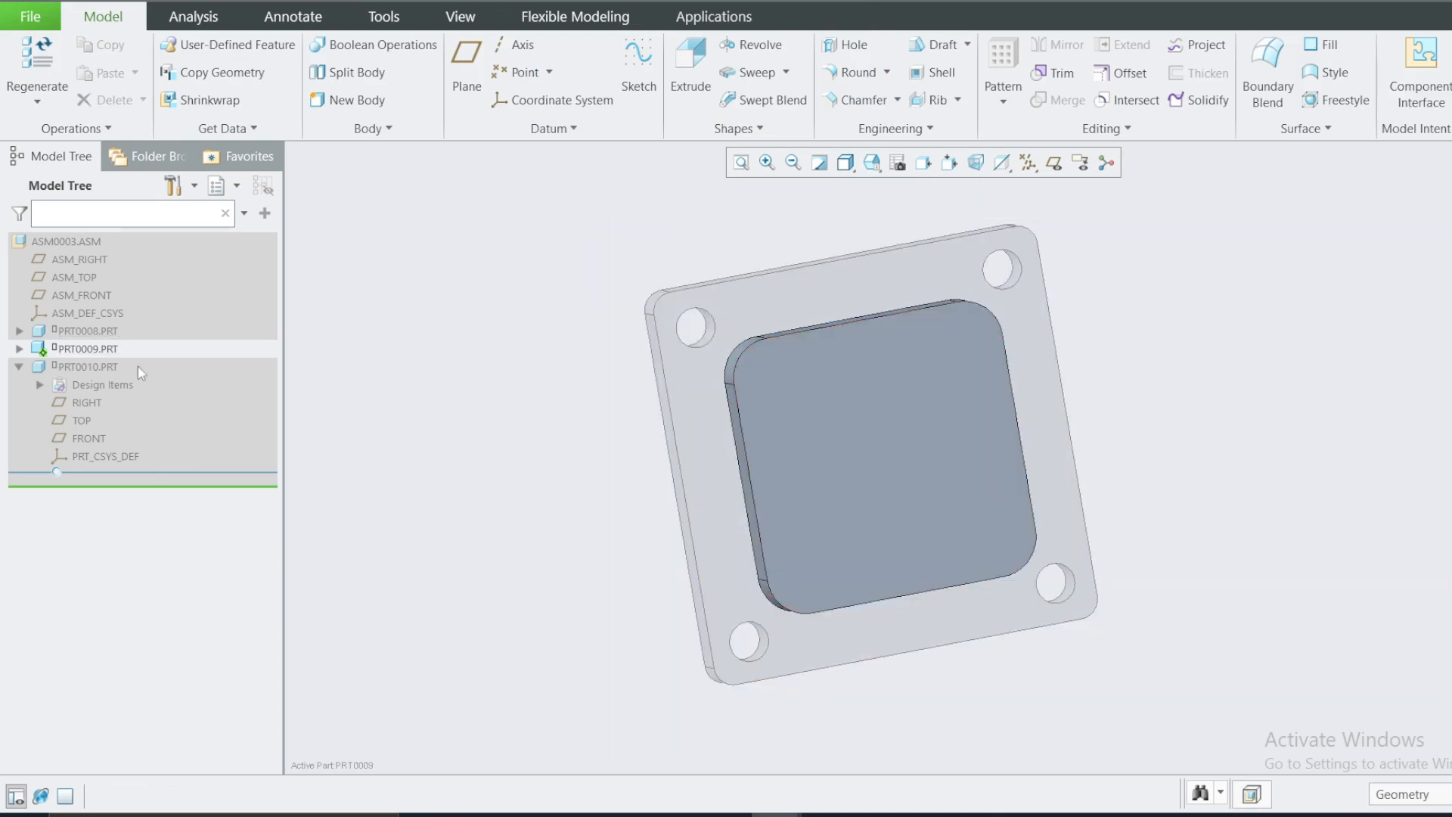
left_click(460, 16)
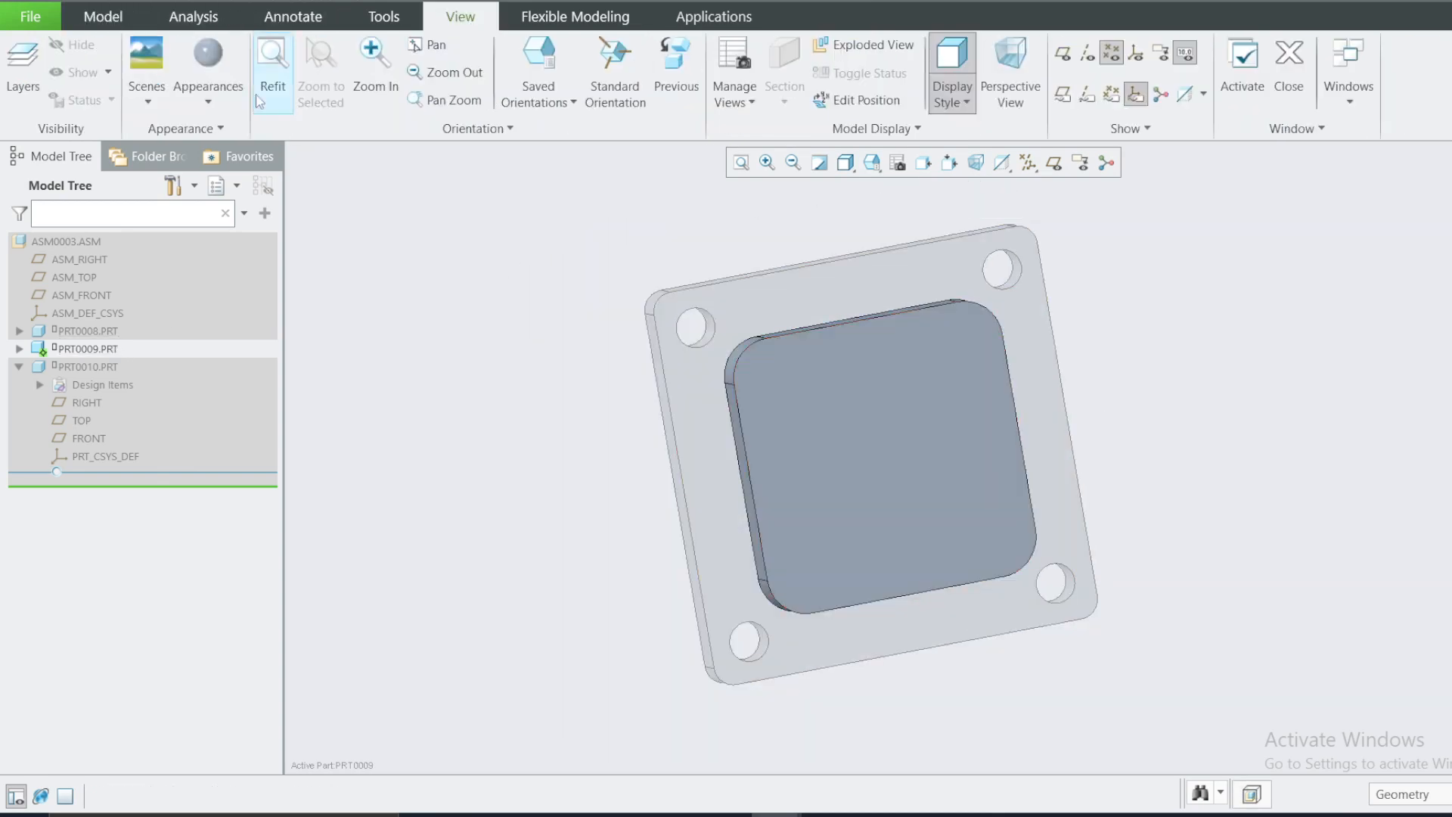
left_click(218, 114)
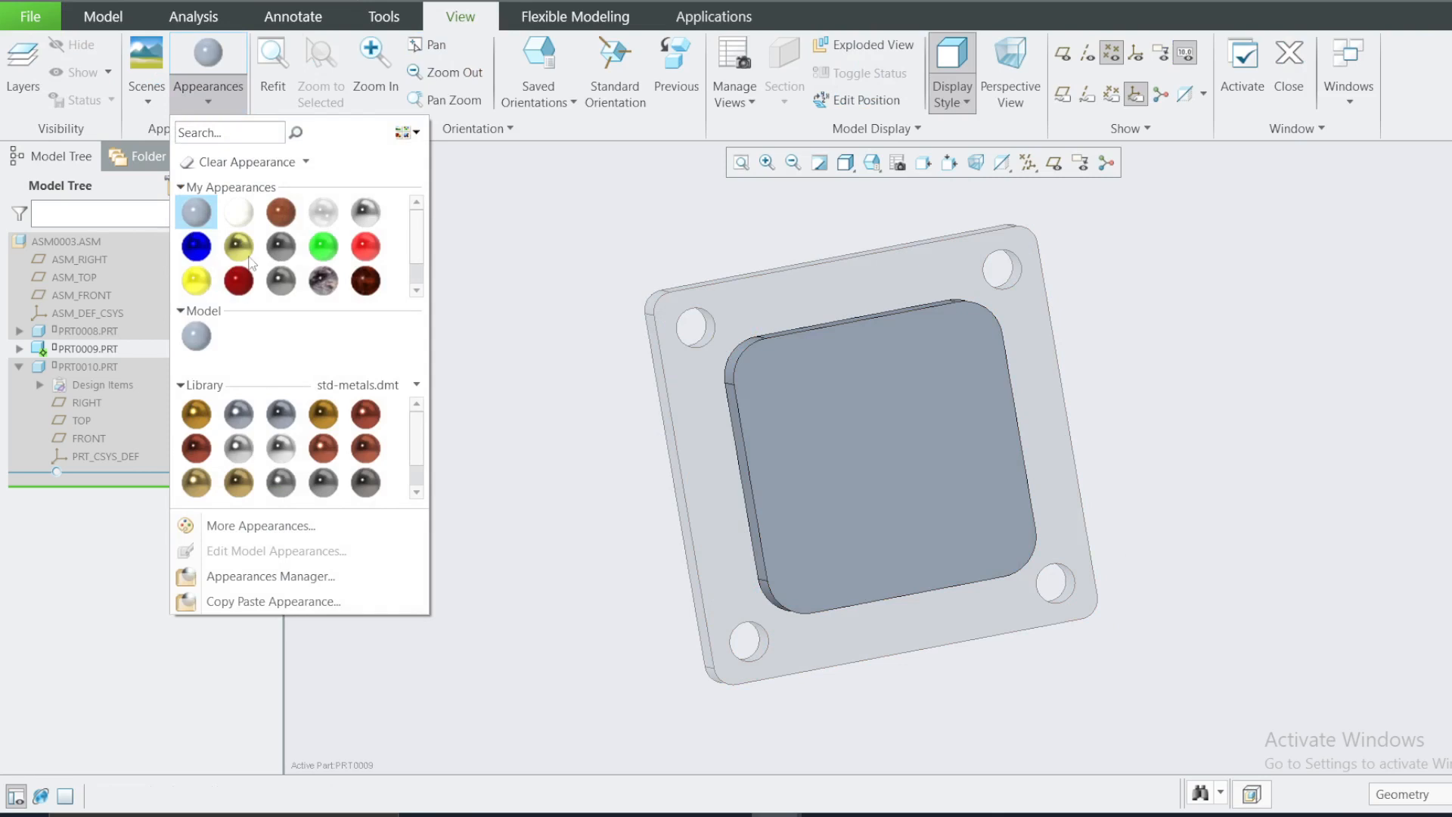
left_click(196, 414)
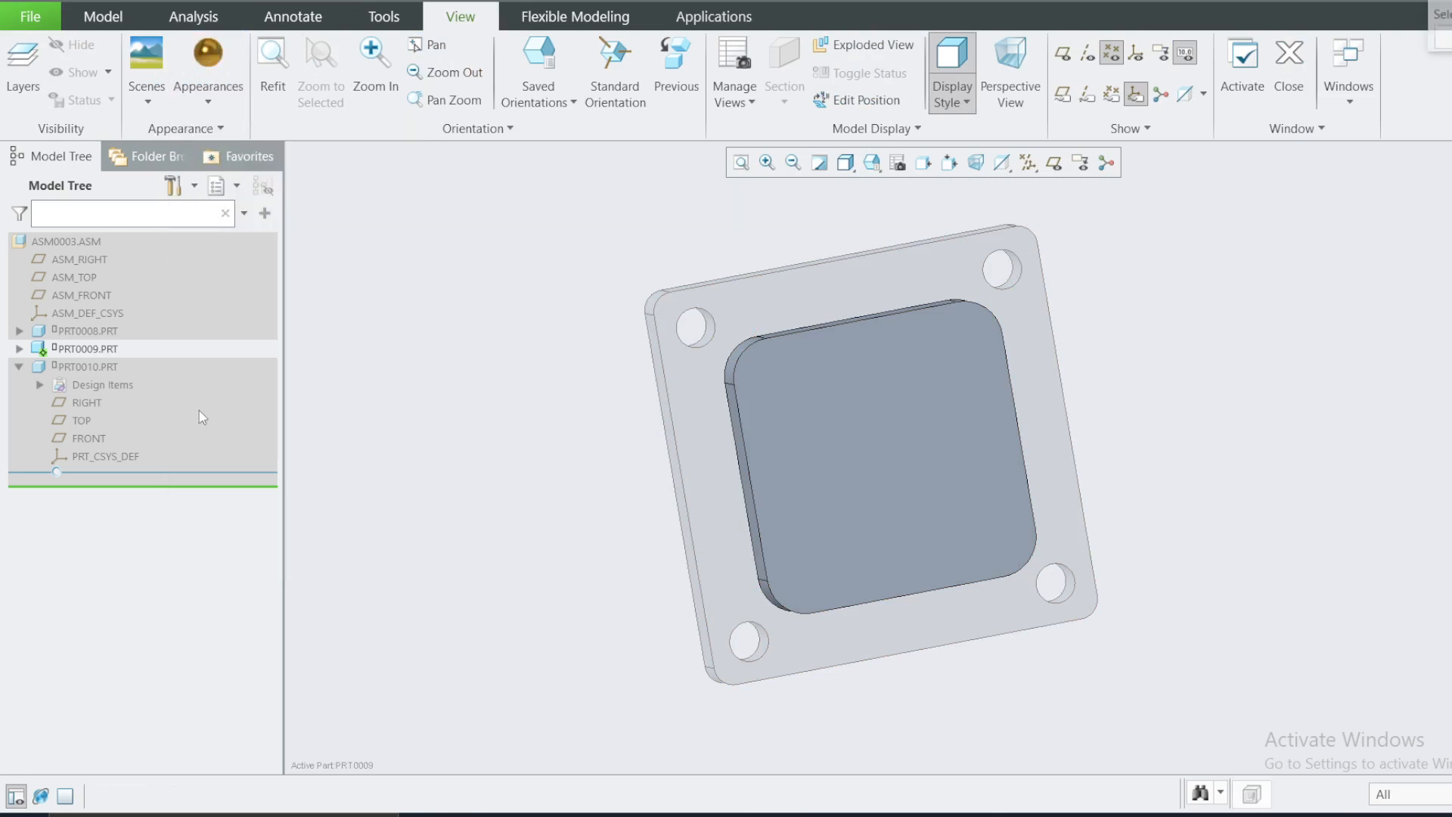
left_click(1400, 794)
left_click(1391, 773)
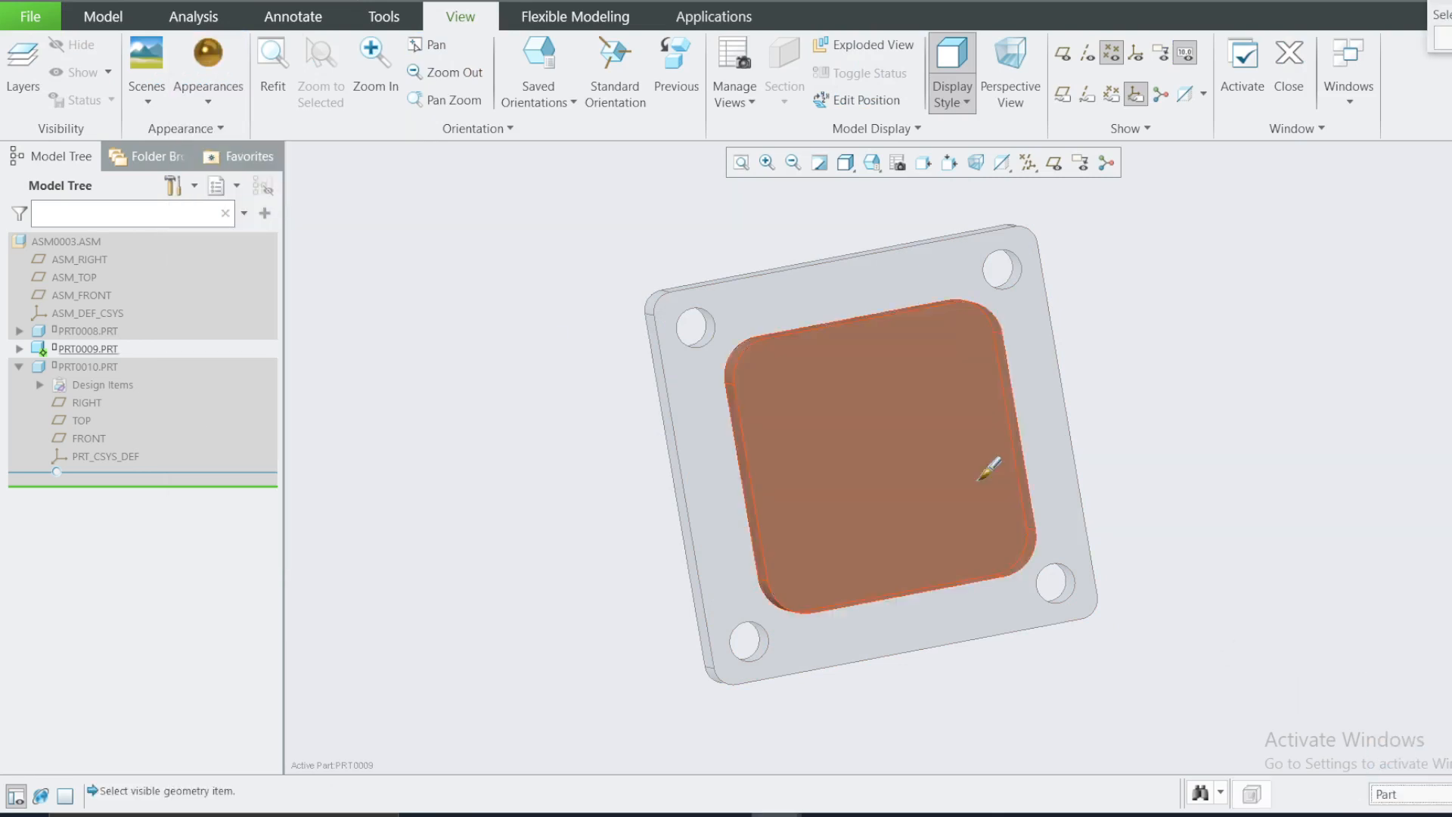
left_click(968, 430)
middle_click(1149, 399)
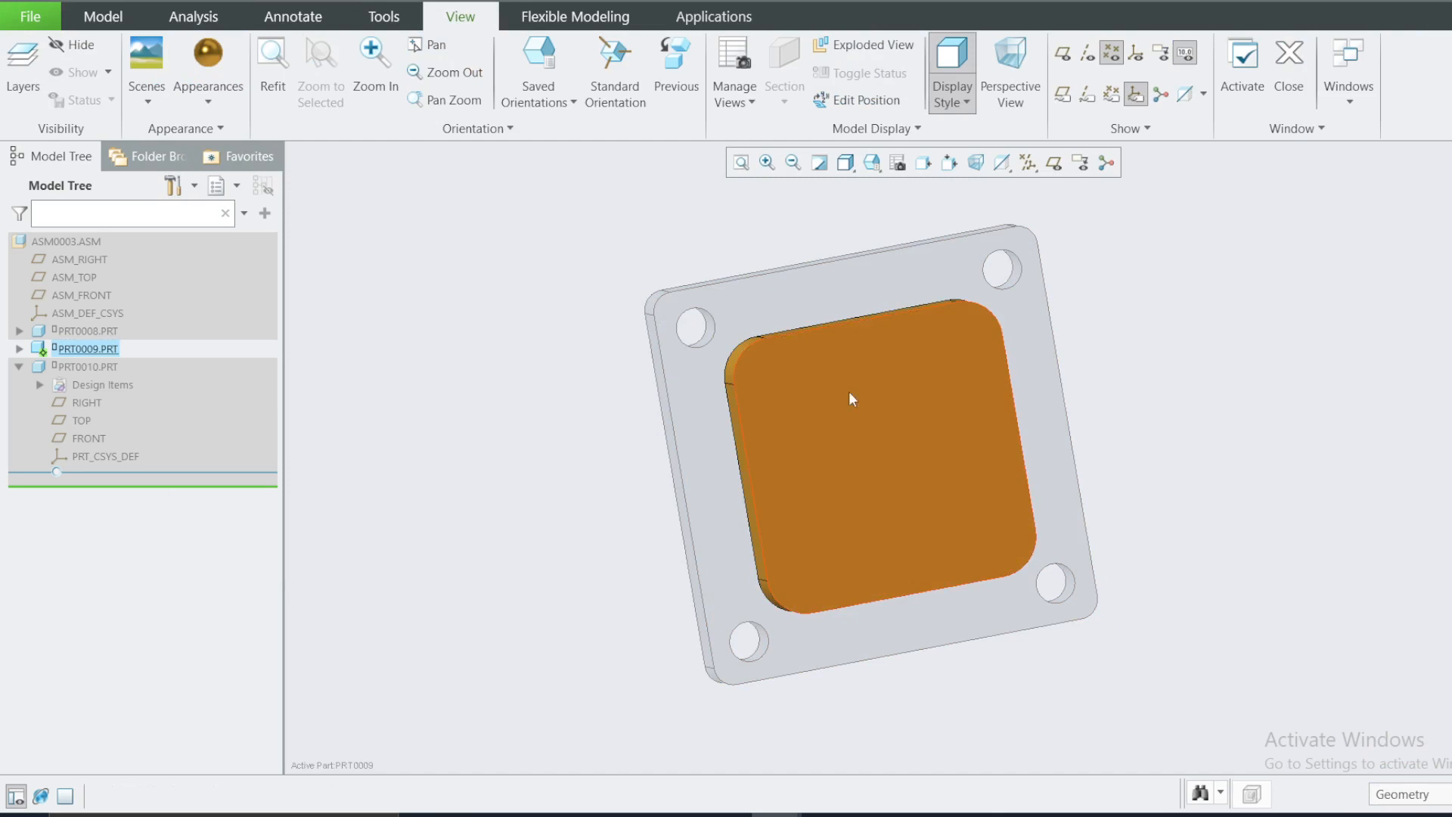
Activate part PRT0010 within the assembly and start a sketch on the front face of the raised block.
right_click(87, 369)
left_click(101, 307)
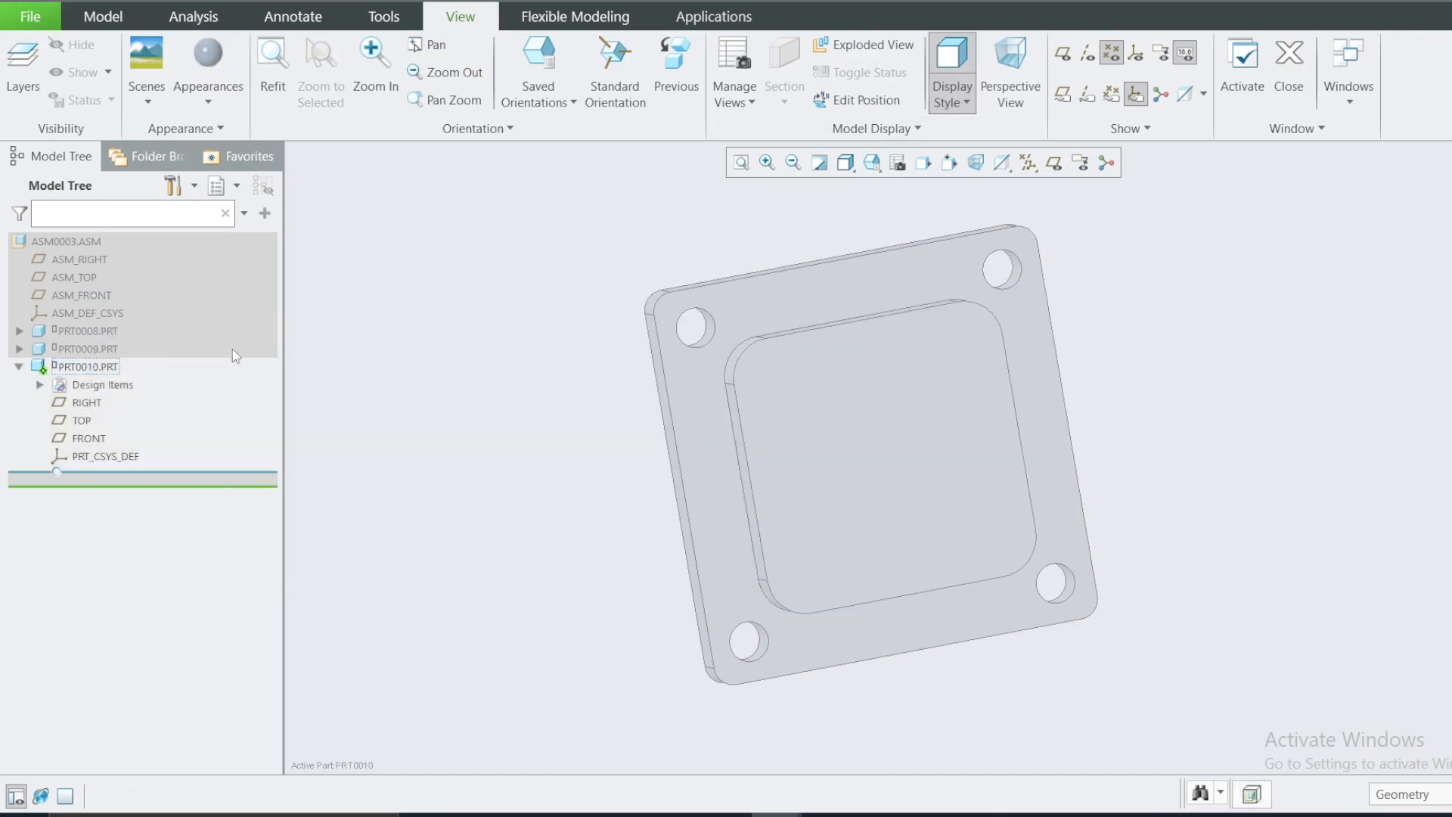
left_click(864, 426)
left_click(971, 345)
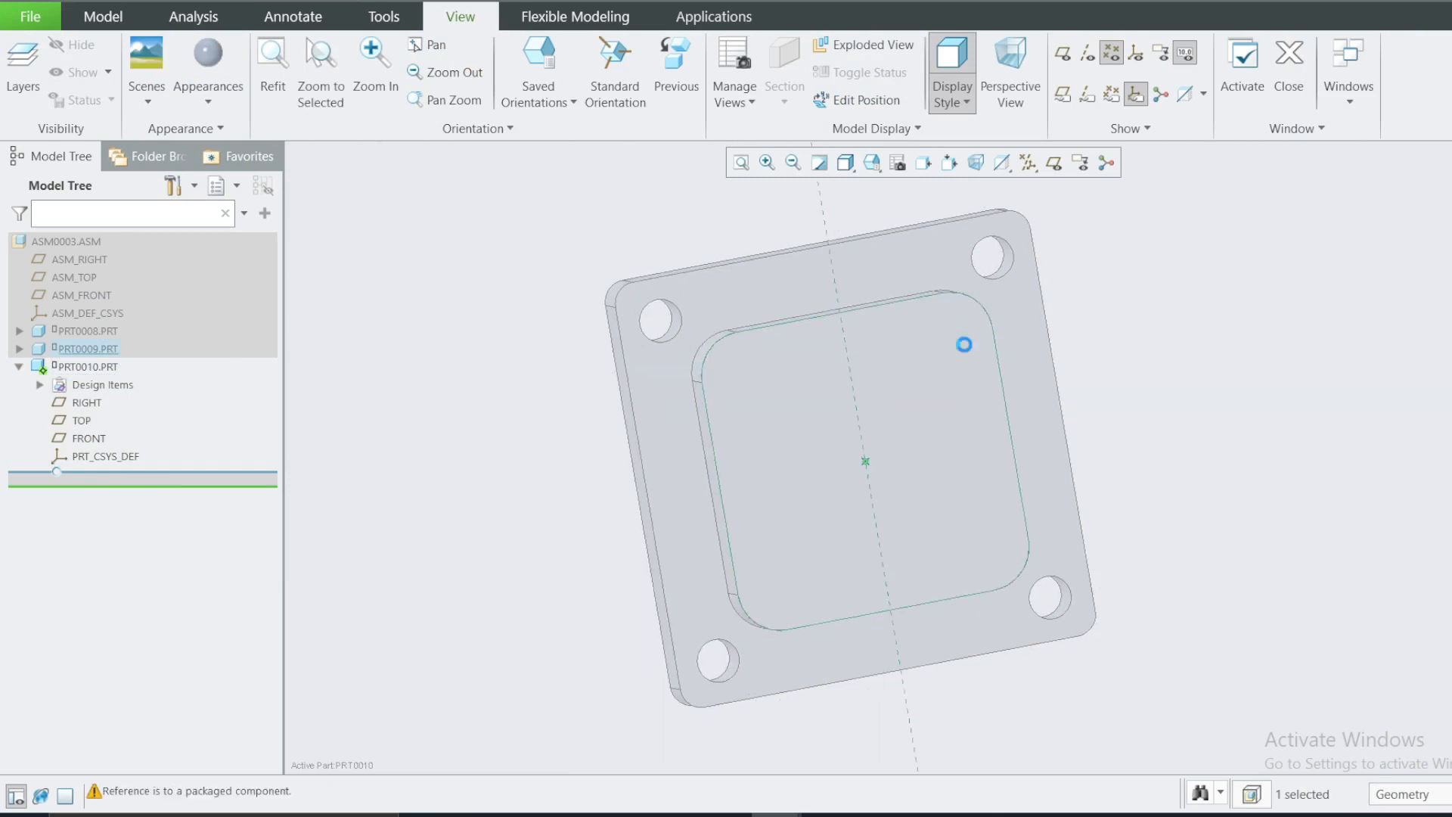
Sketch a centre rectangle about 1.89 by 2.44 on the raised block's face, centred on the sketch origin.
key("ctrl+d")
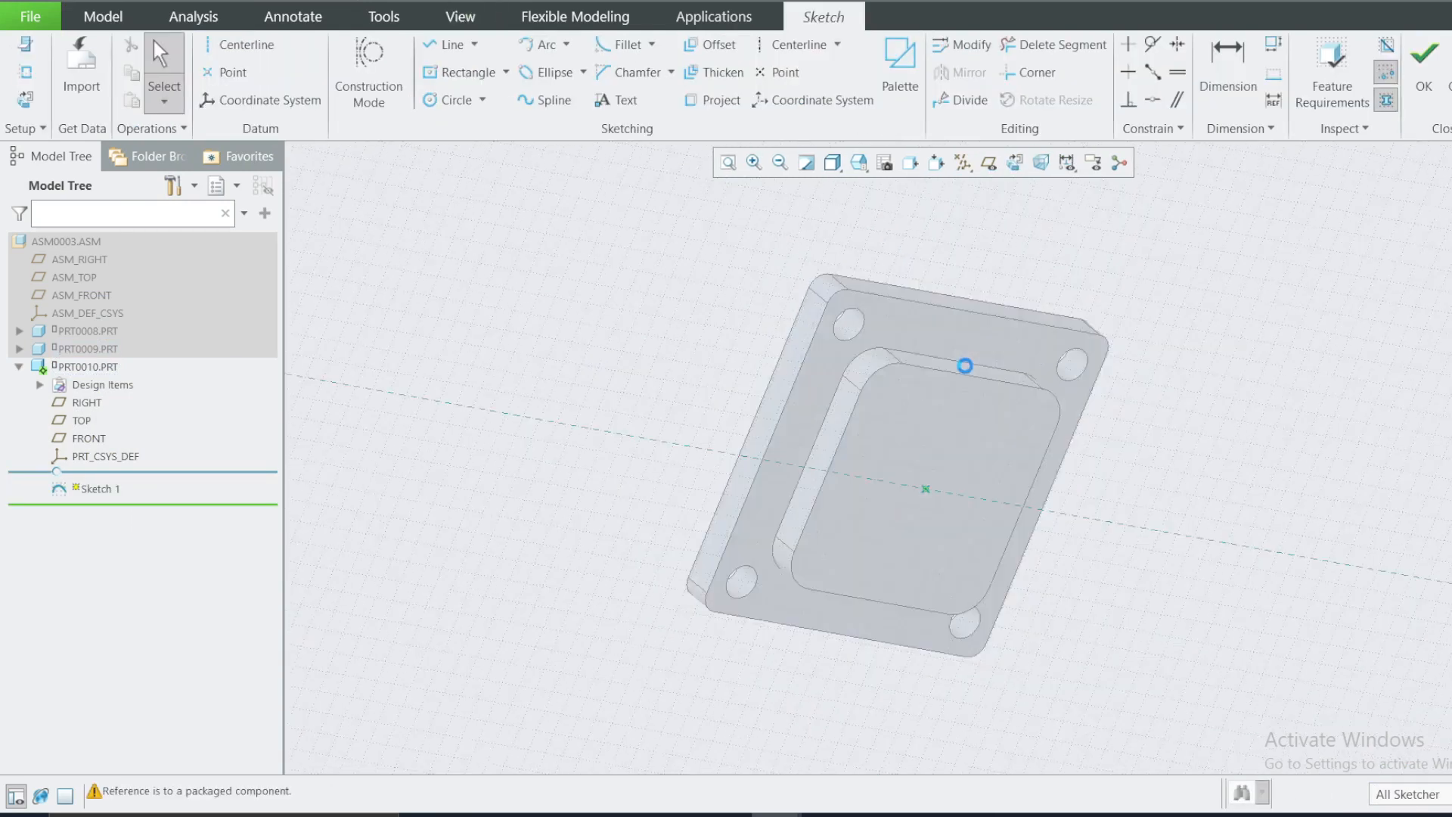
scroll(983, 475, "down", 4)
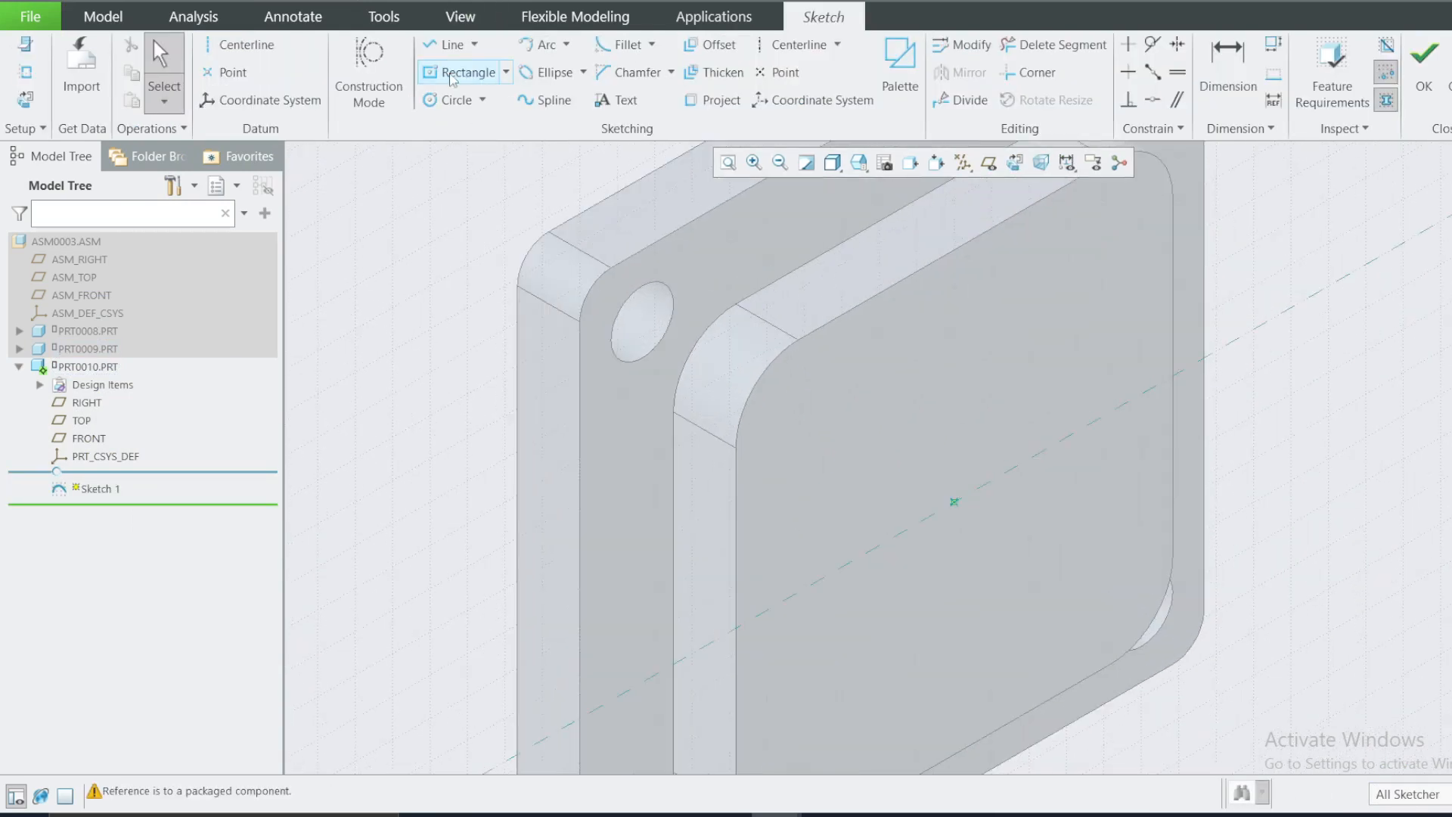
left_click(505, 72)
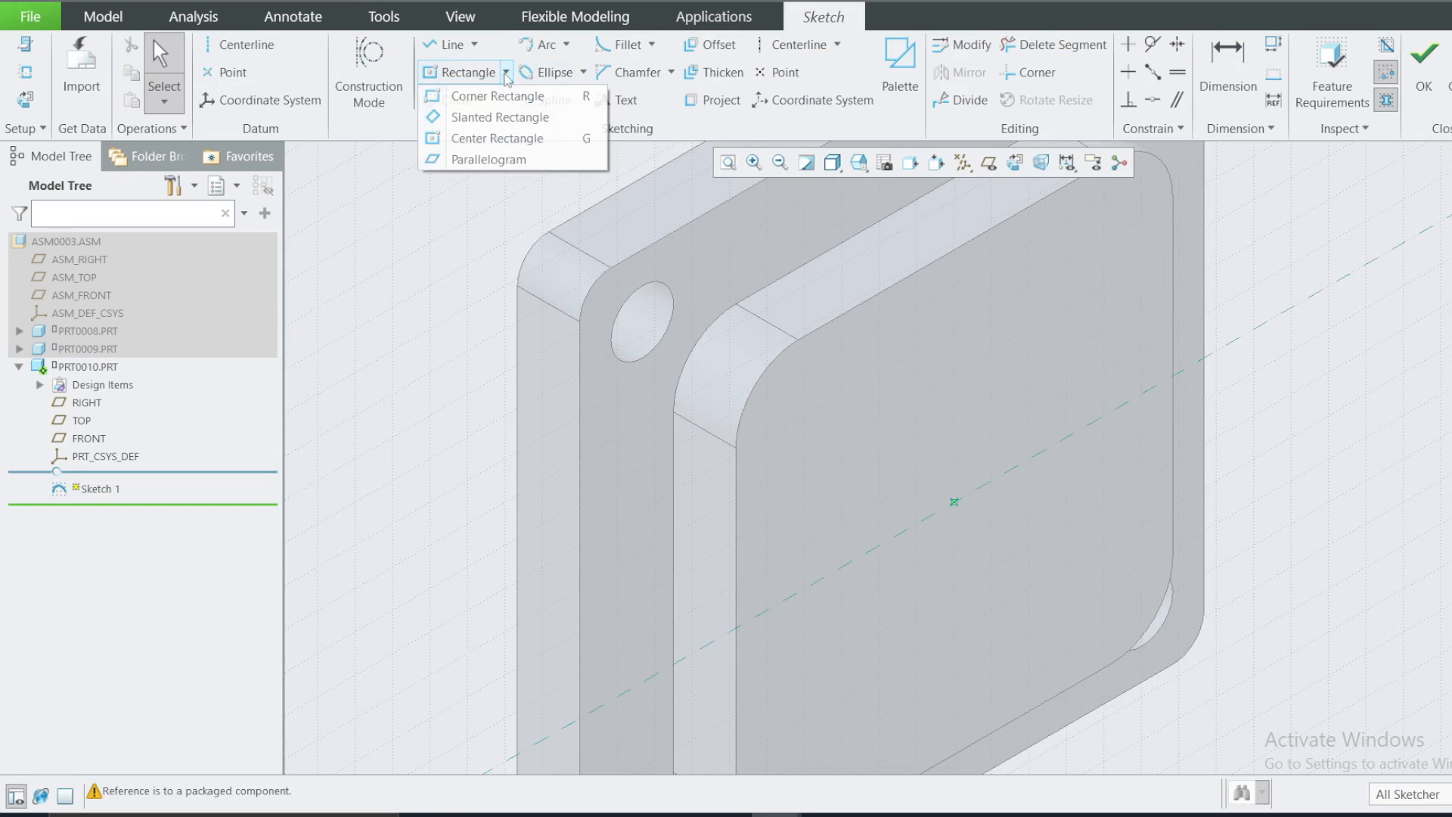
left_click(499, 136)
left_click(953, 500)
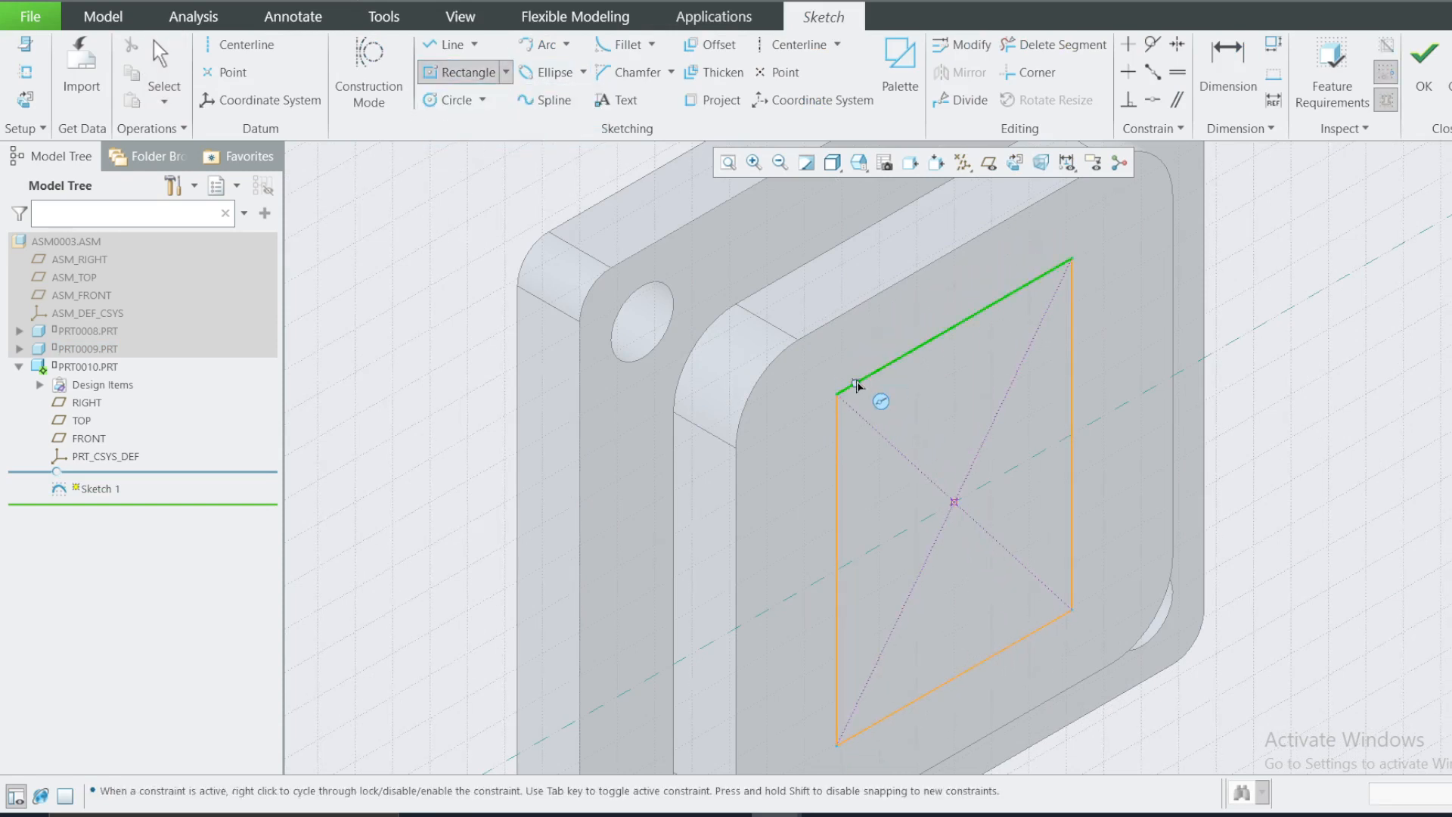
left_click(847, 389)
Delete only the lower short side of the rectangle, leaving an open three-sided profile on the block face.
left_click(1053, 44)
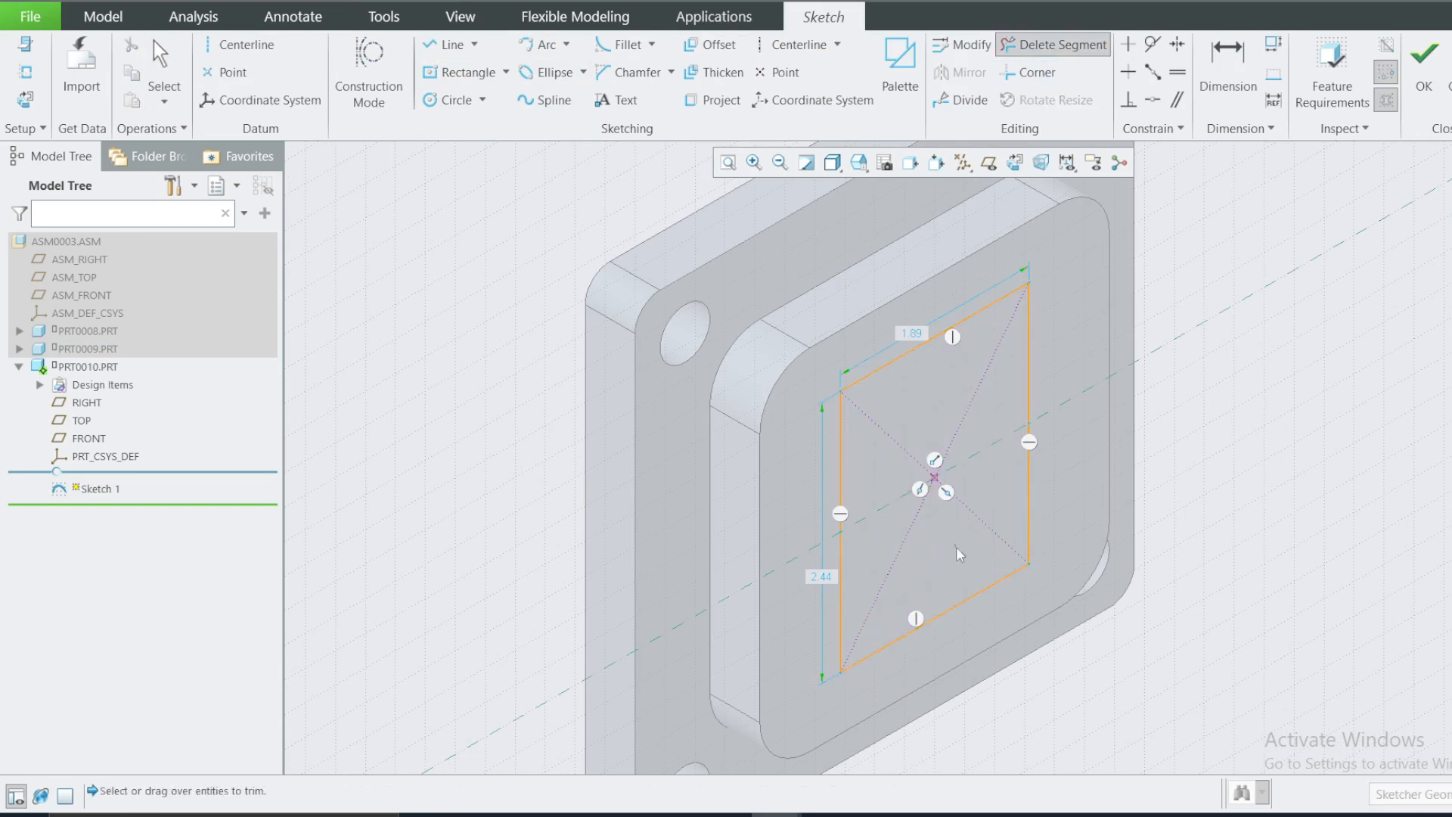
left_click_drag(956, 546, 983, 651)
left_click(1015, 162)
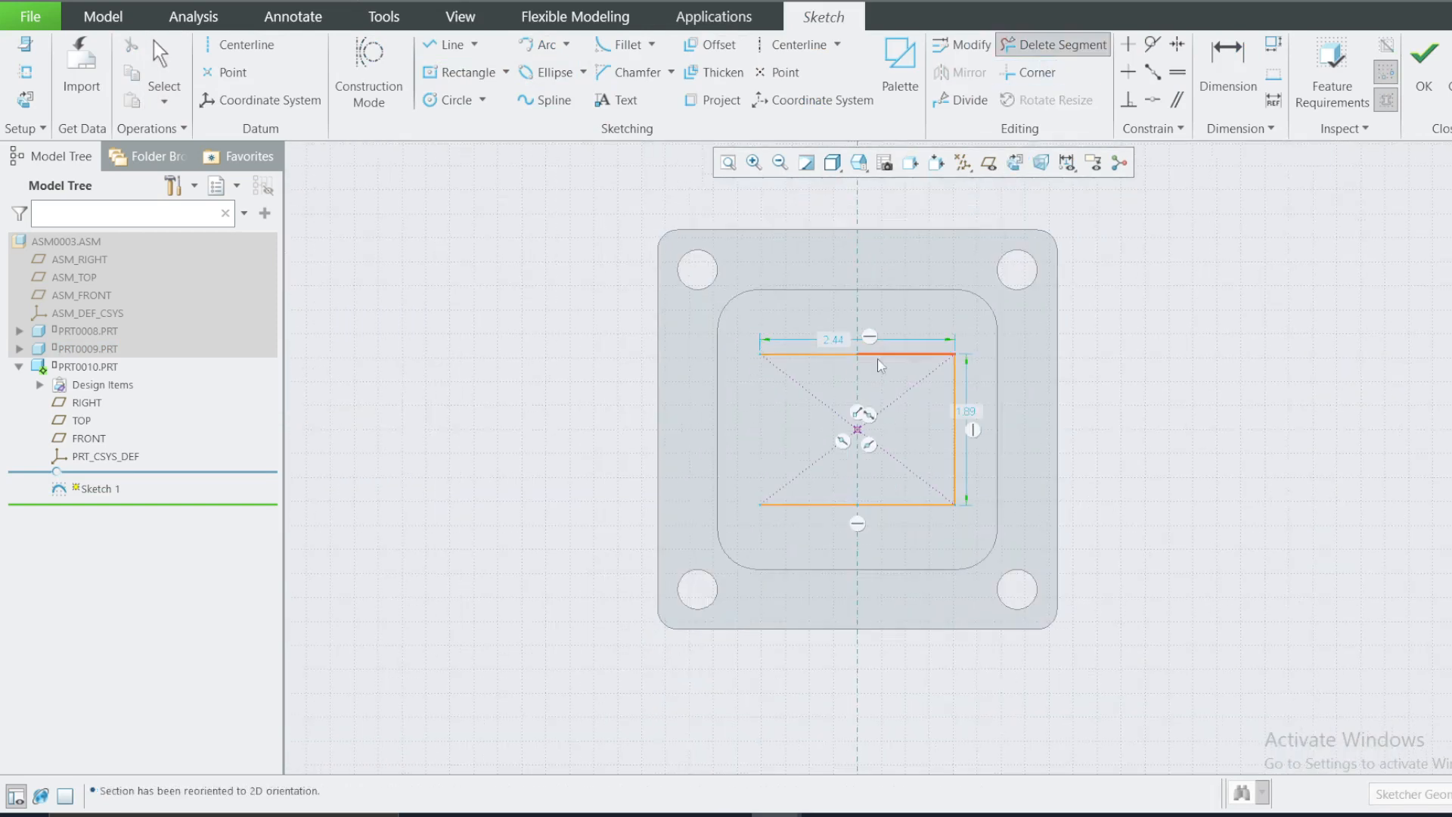
left_click(858, 162)
left_click(889, 308)
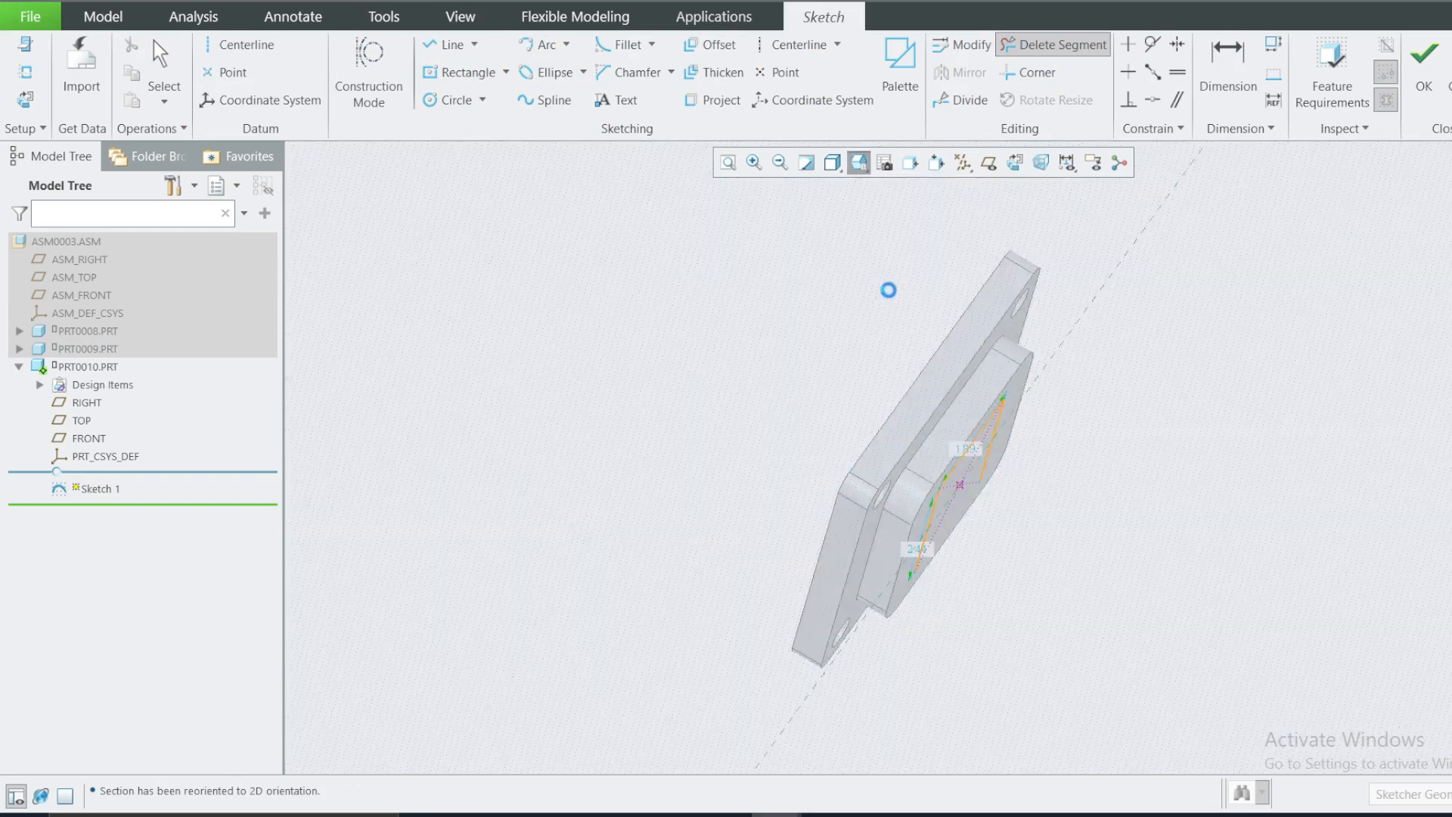
left_click(858, 161)
left_click(889, 243)
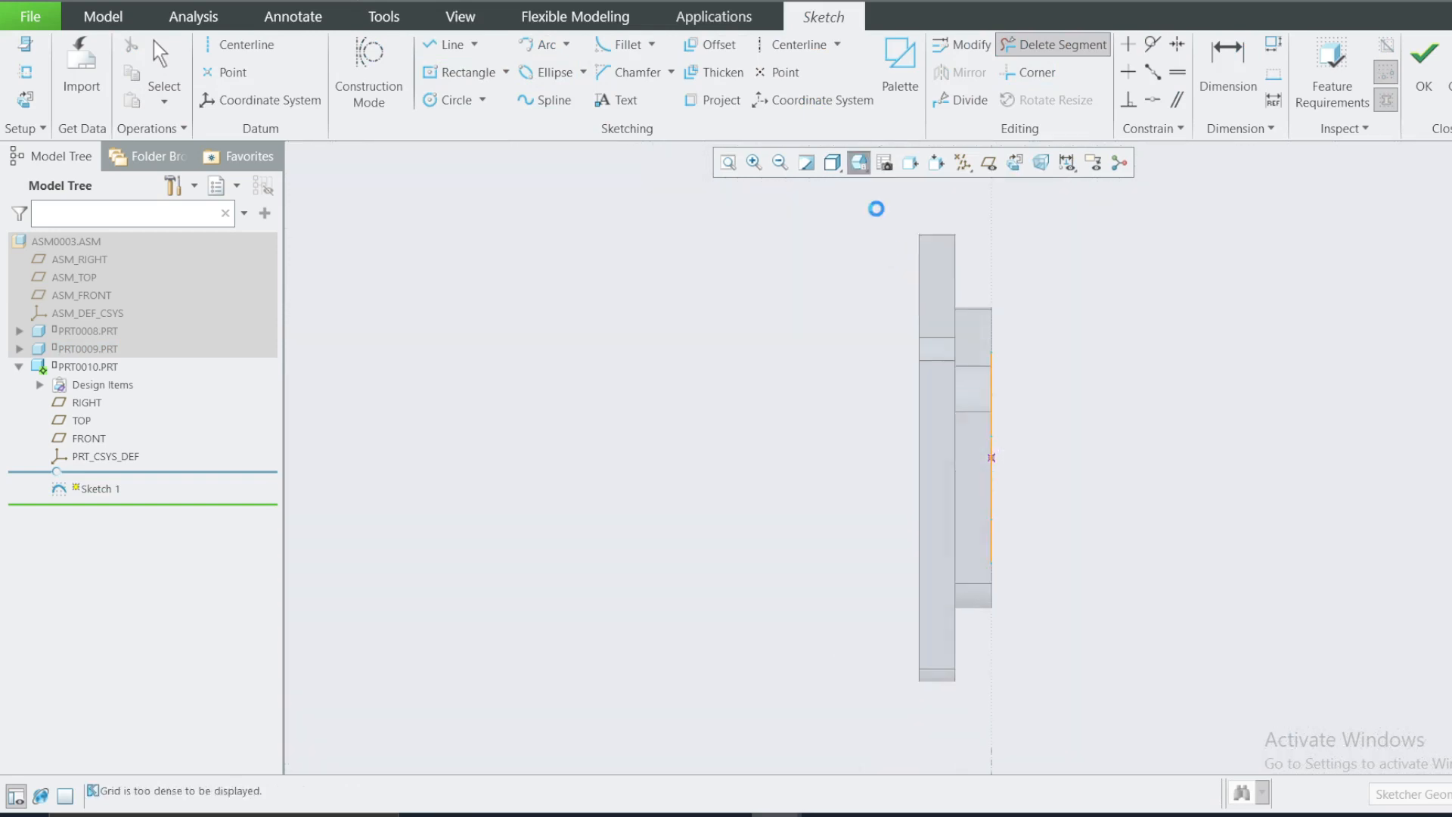
left_click(858, 161)
left_click(889, 293)
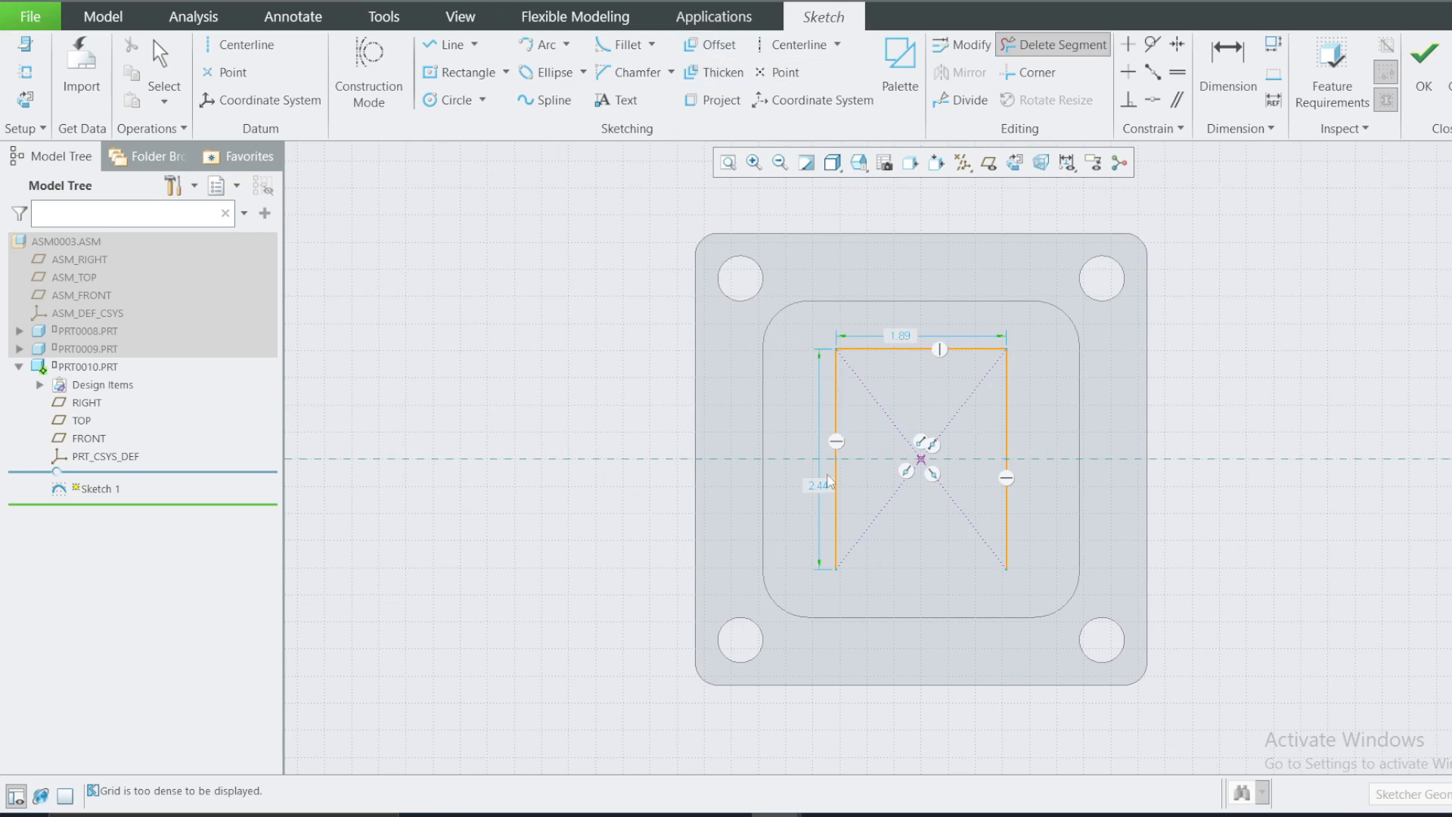
left_click(836, 495)
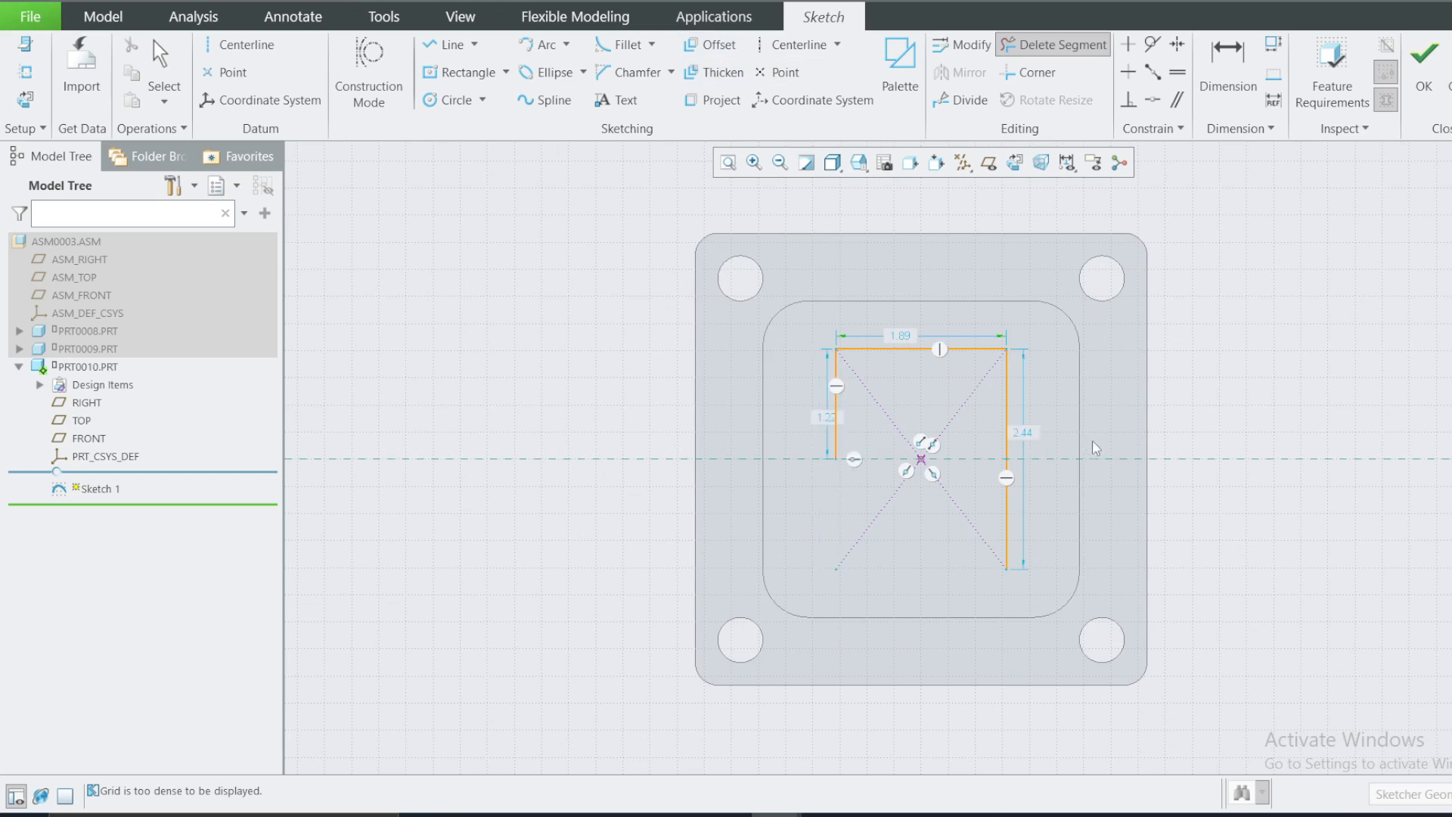
key("ctrl+z")
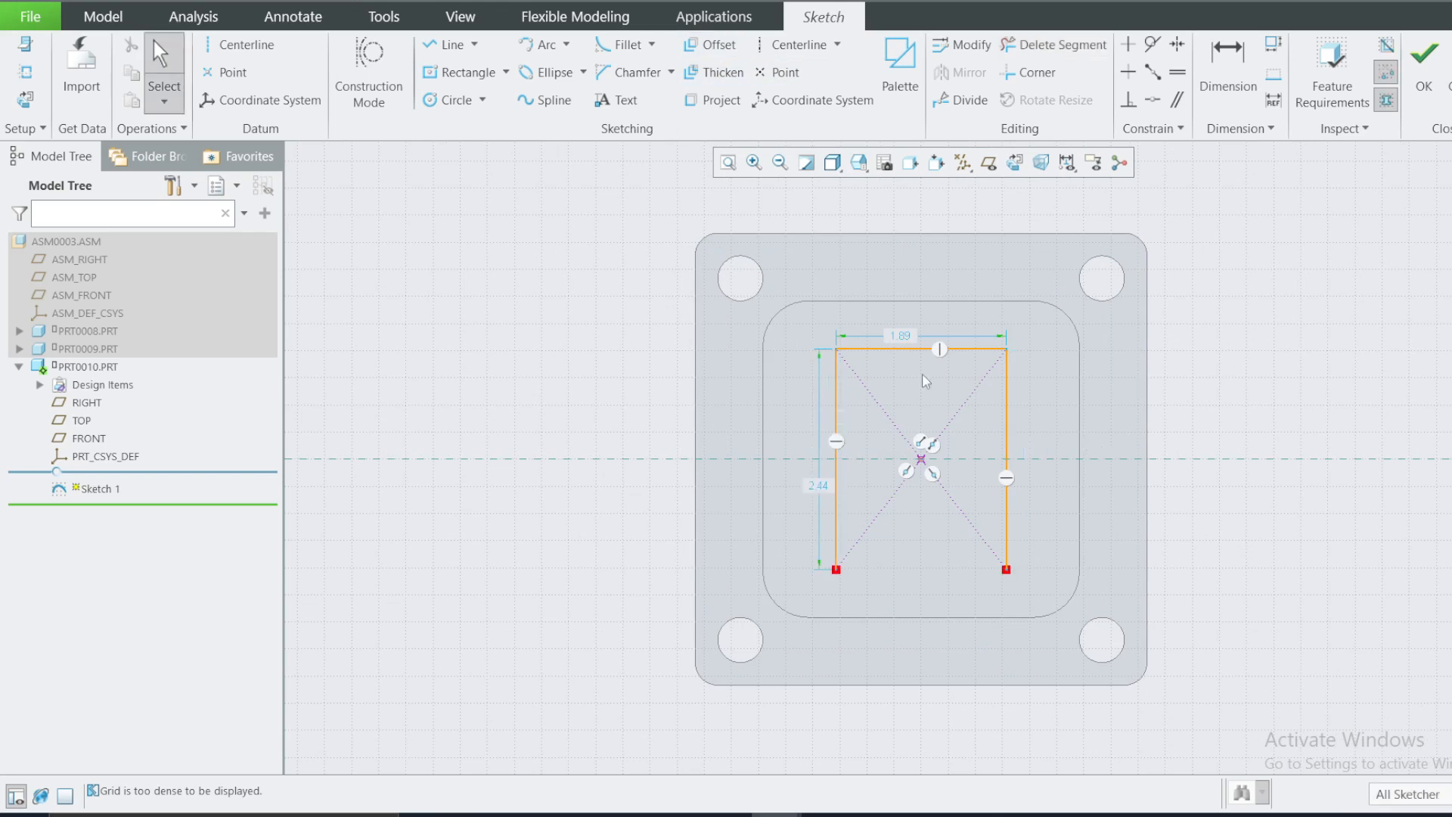
Try to offset the three selected sides of the open rectangle together by 0.25.
left_click(837, 413)
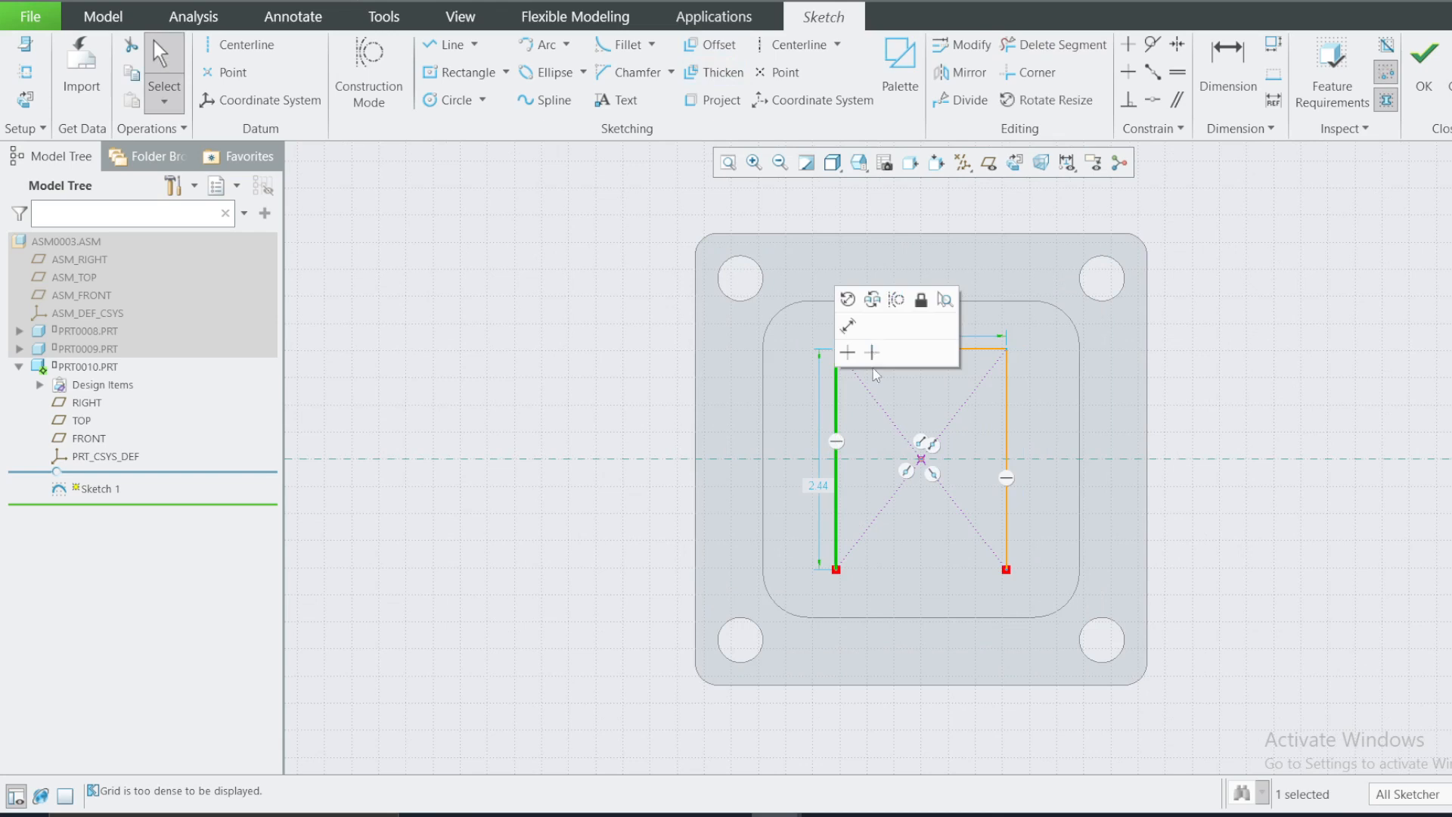
left_click(982, 350, "ctrl")
left_click(1007, 387, "ctrl")
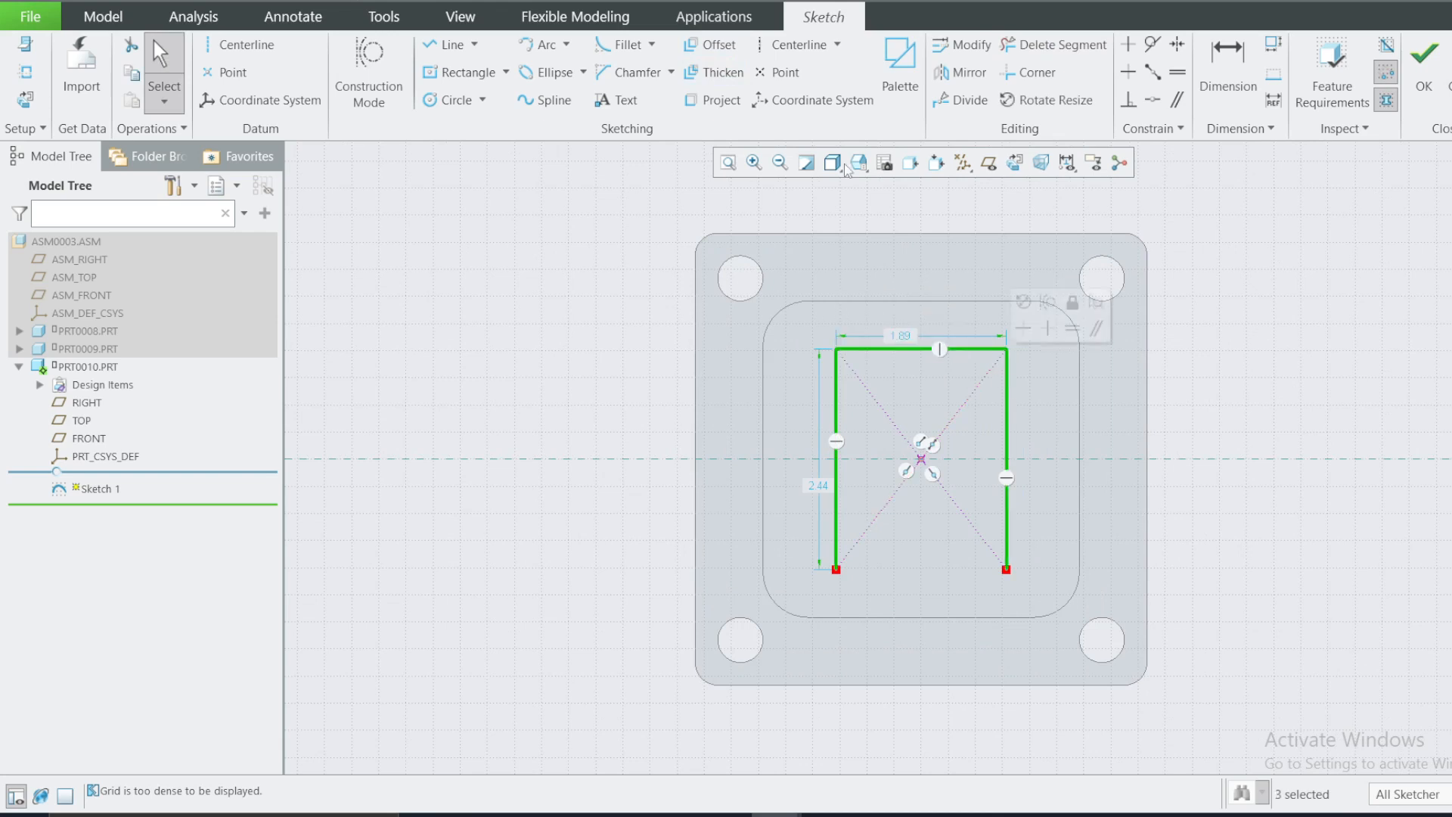
left_click(712, 47)
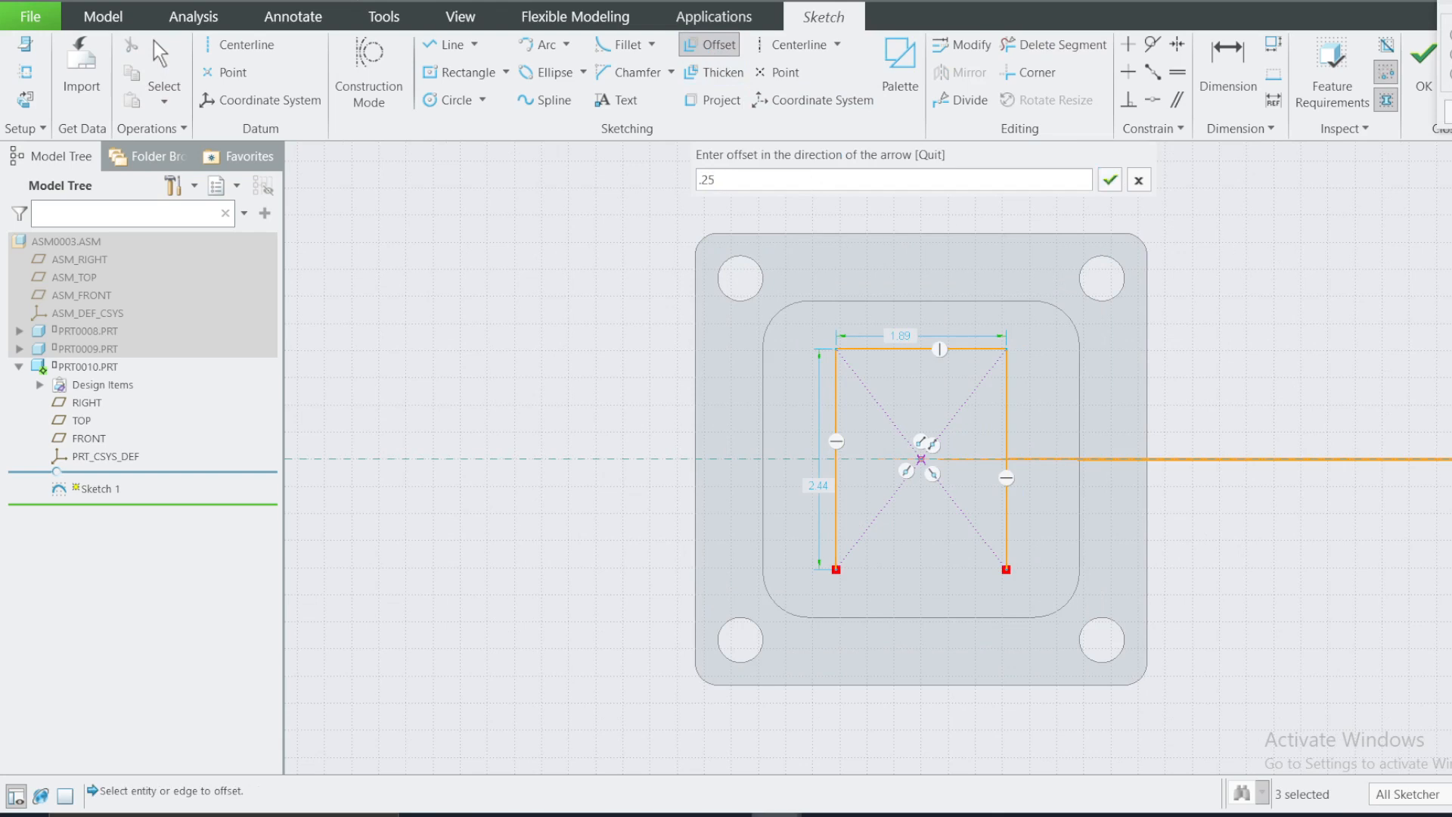
left_click(1110, 181)
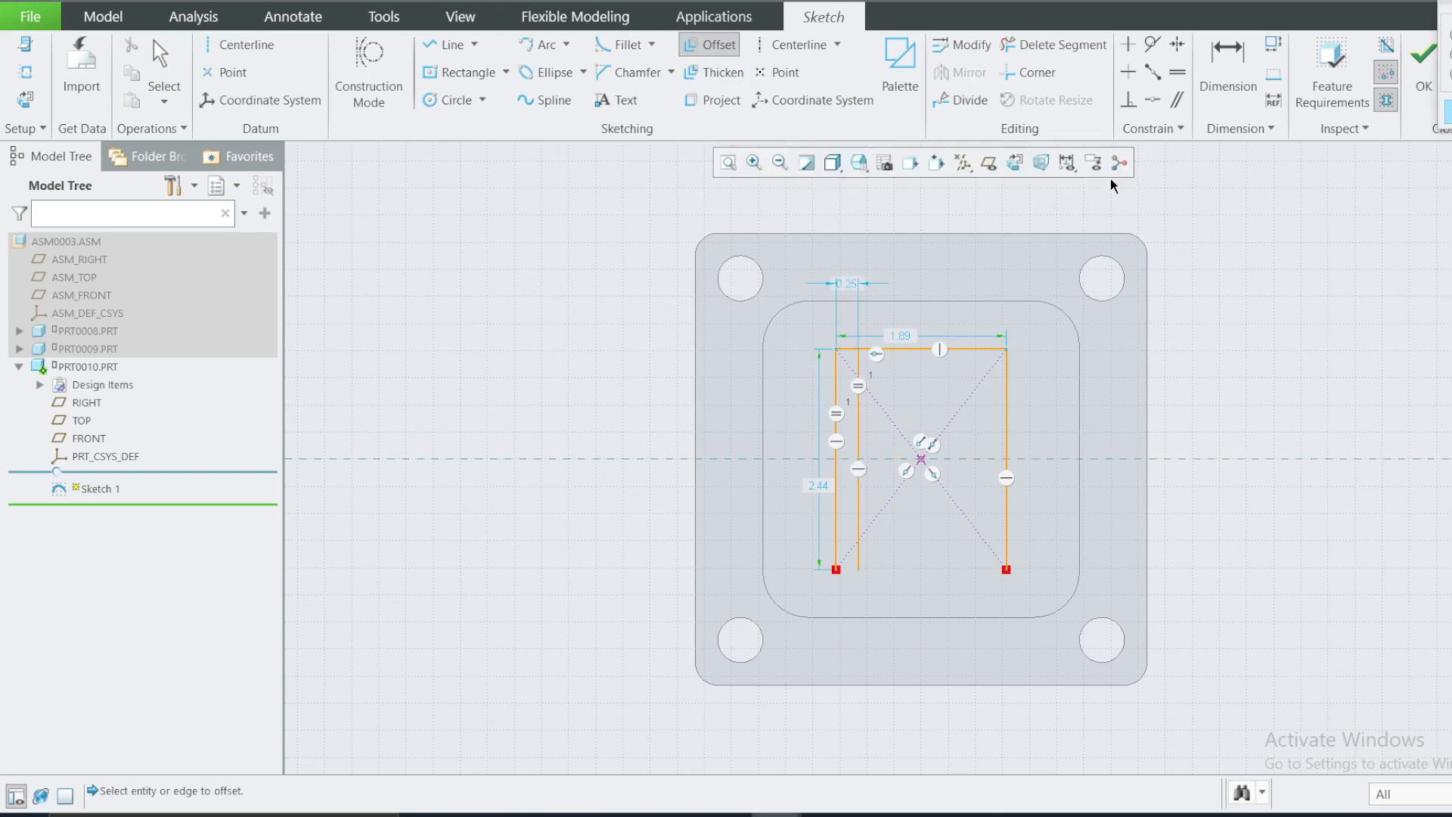
key("ctrl+z")
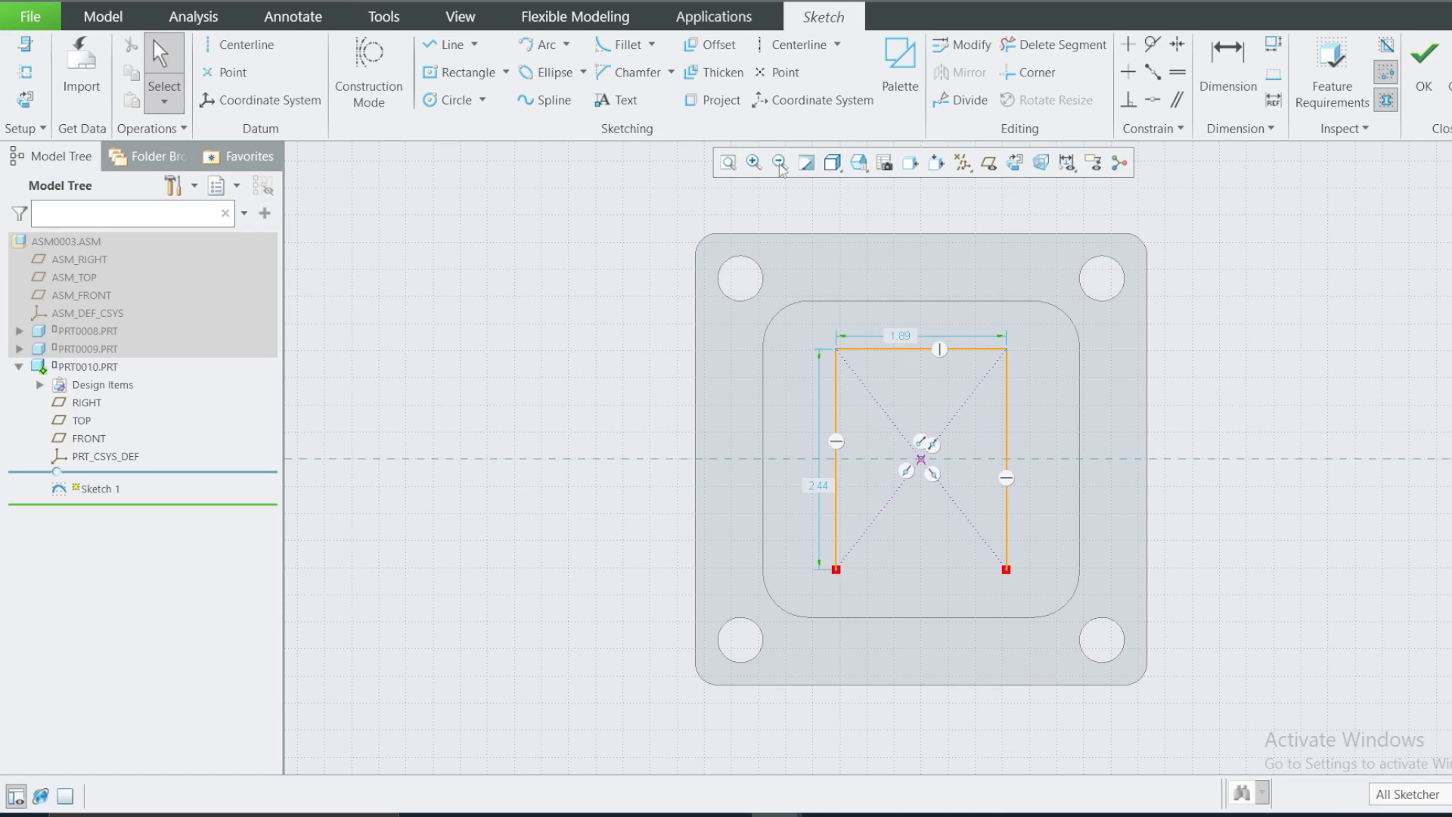
Try to offset the open rectangle inward by 0.25 as a chain picked from its left and upper sides.
left_click(711, 44)
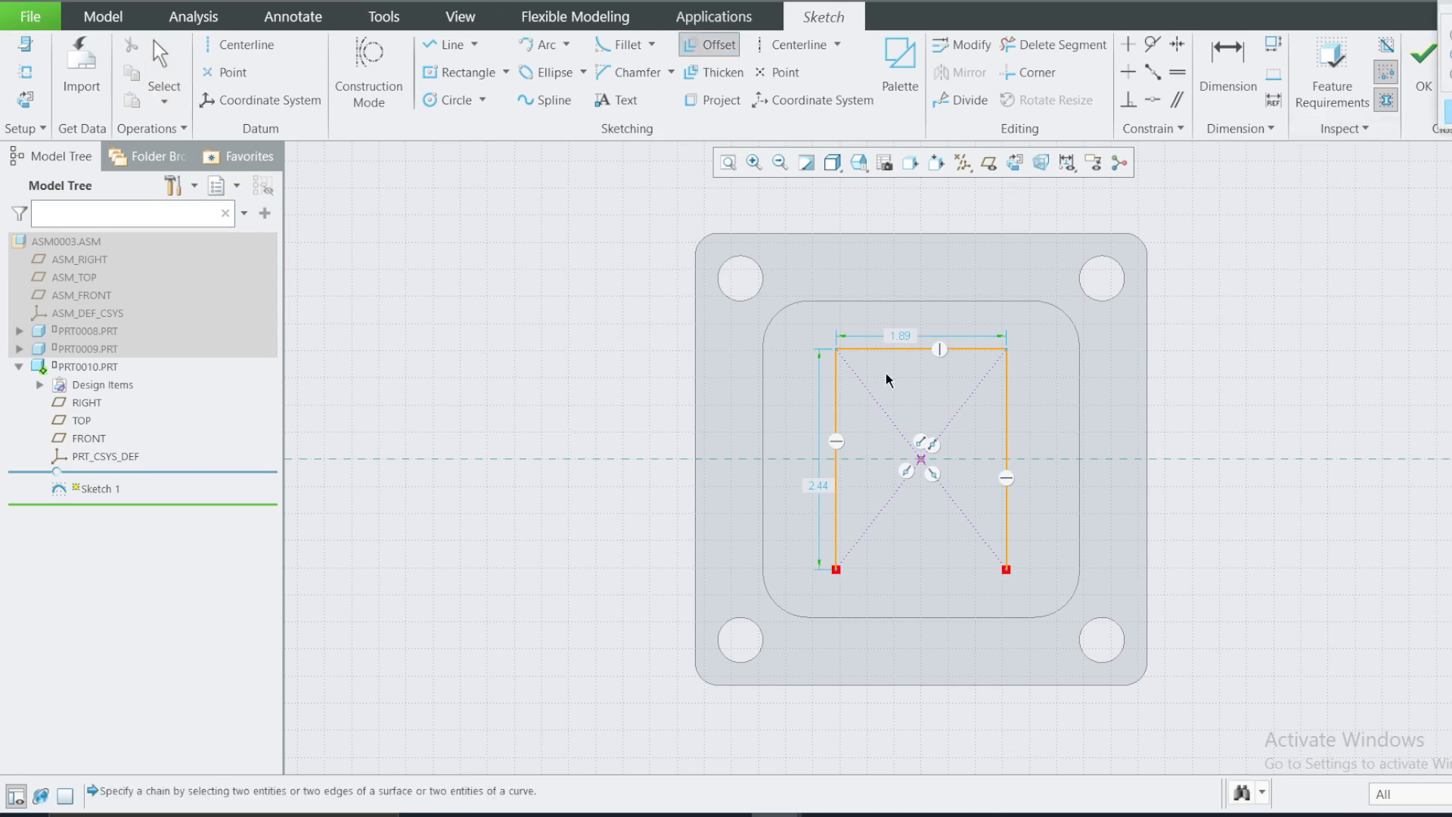
left_click(837, 397)
left_click(868, 350)
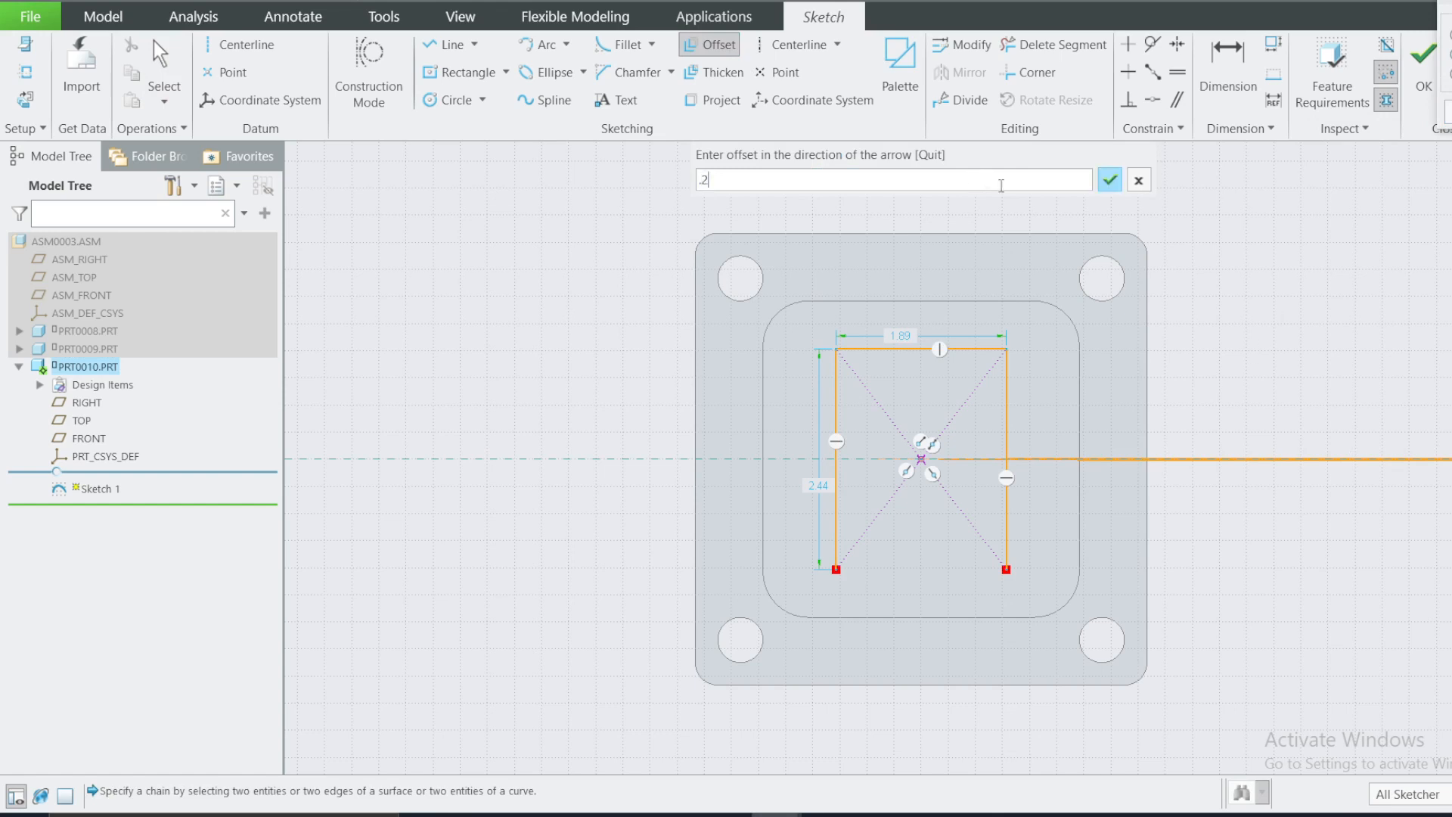
type(".25")
left_click(1109, 180)
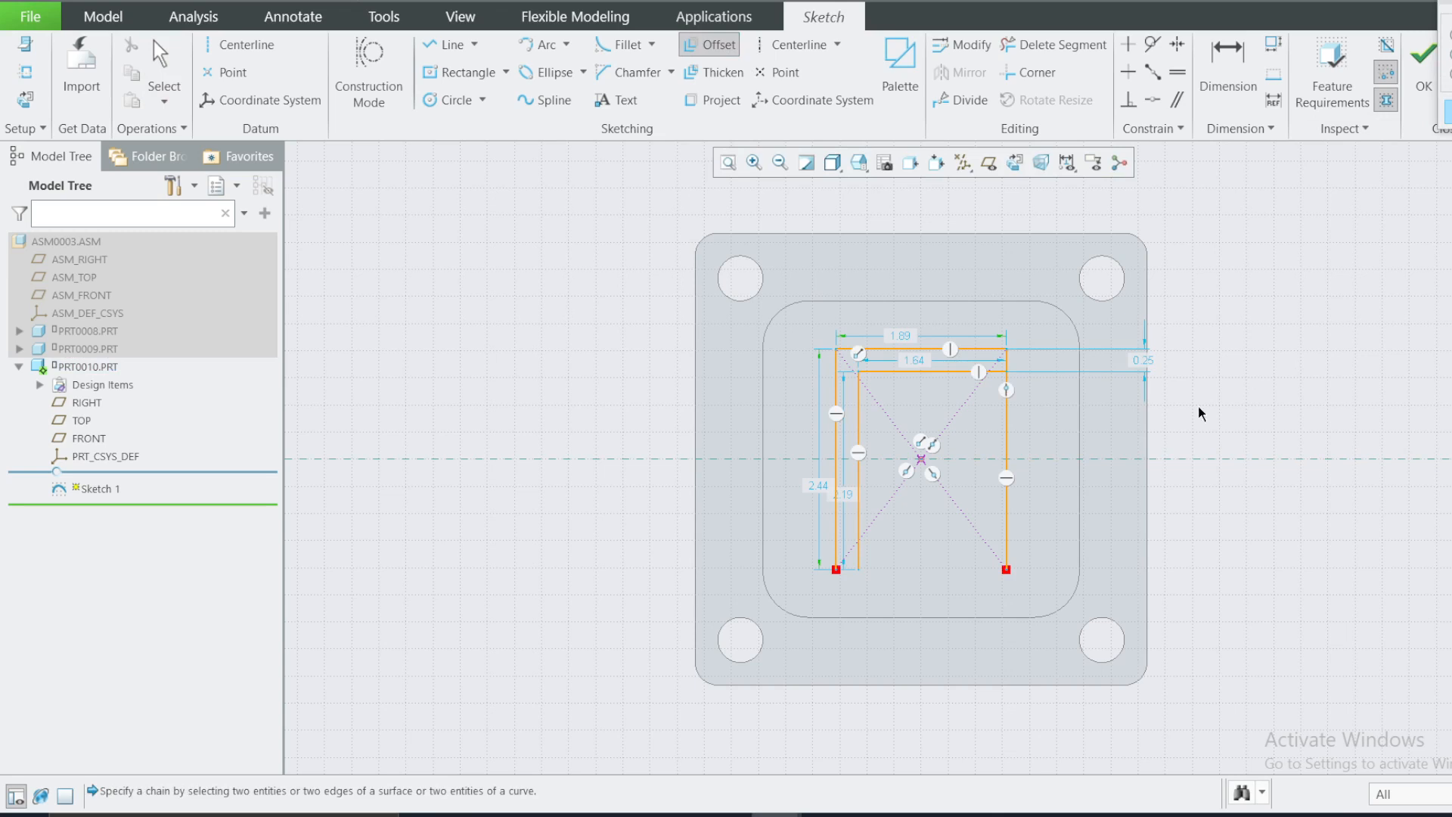
key("ctrl+z")
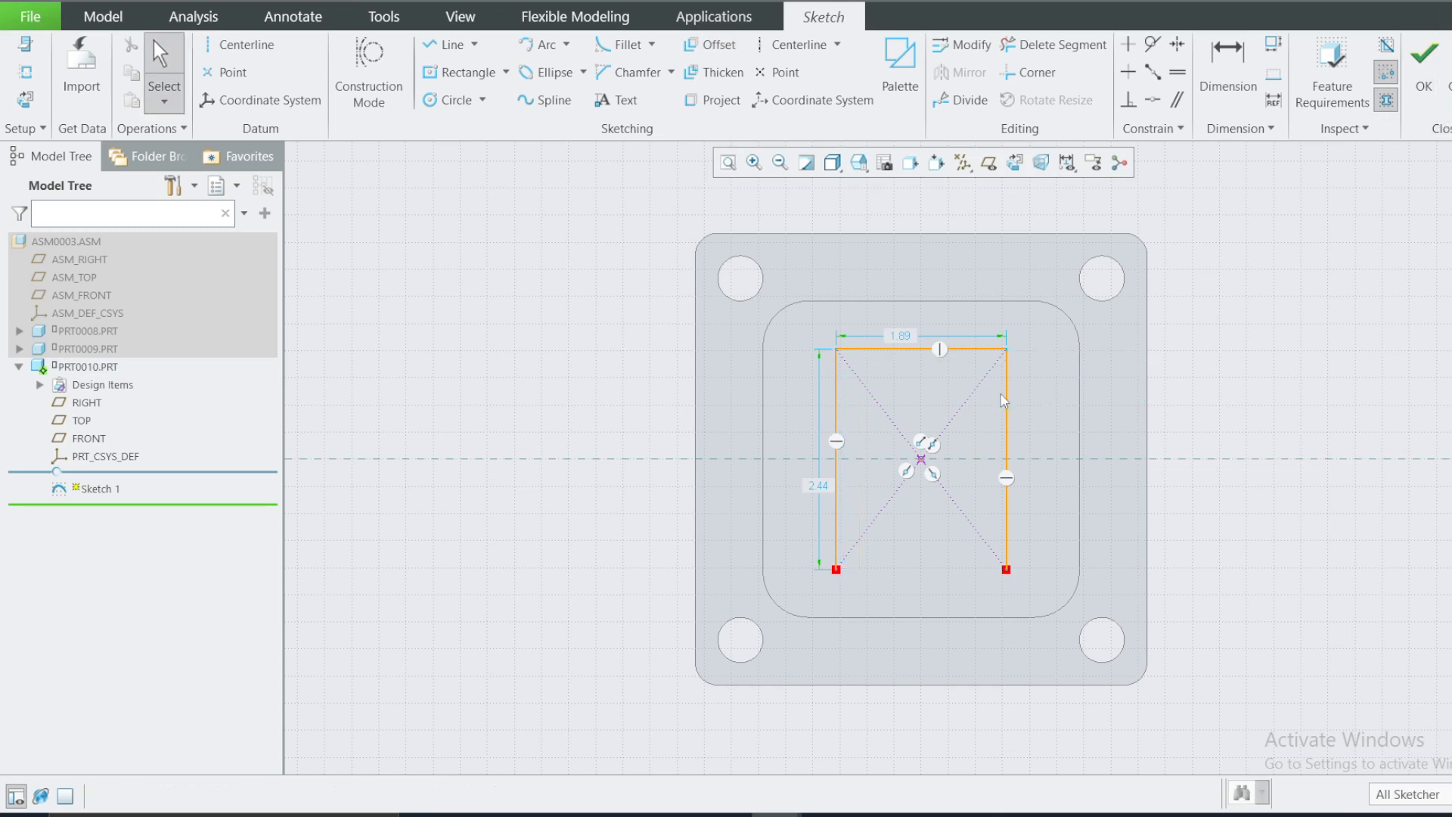
Try to offset the three sides by 0.25 again, selecting the right side first, and remove the resulting inner line.
left_click(1006, 374)
left_click(983, 349, "ctrl")
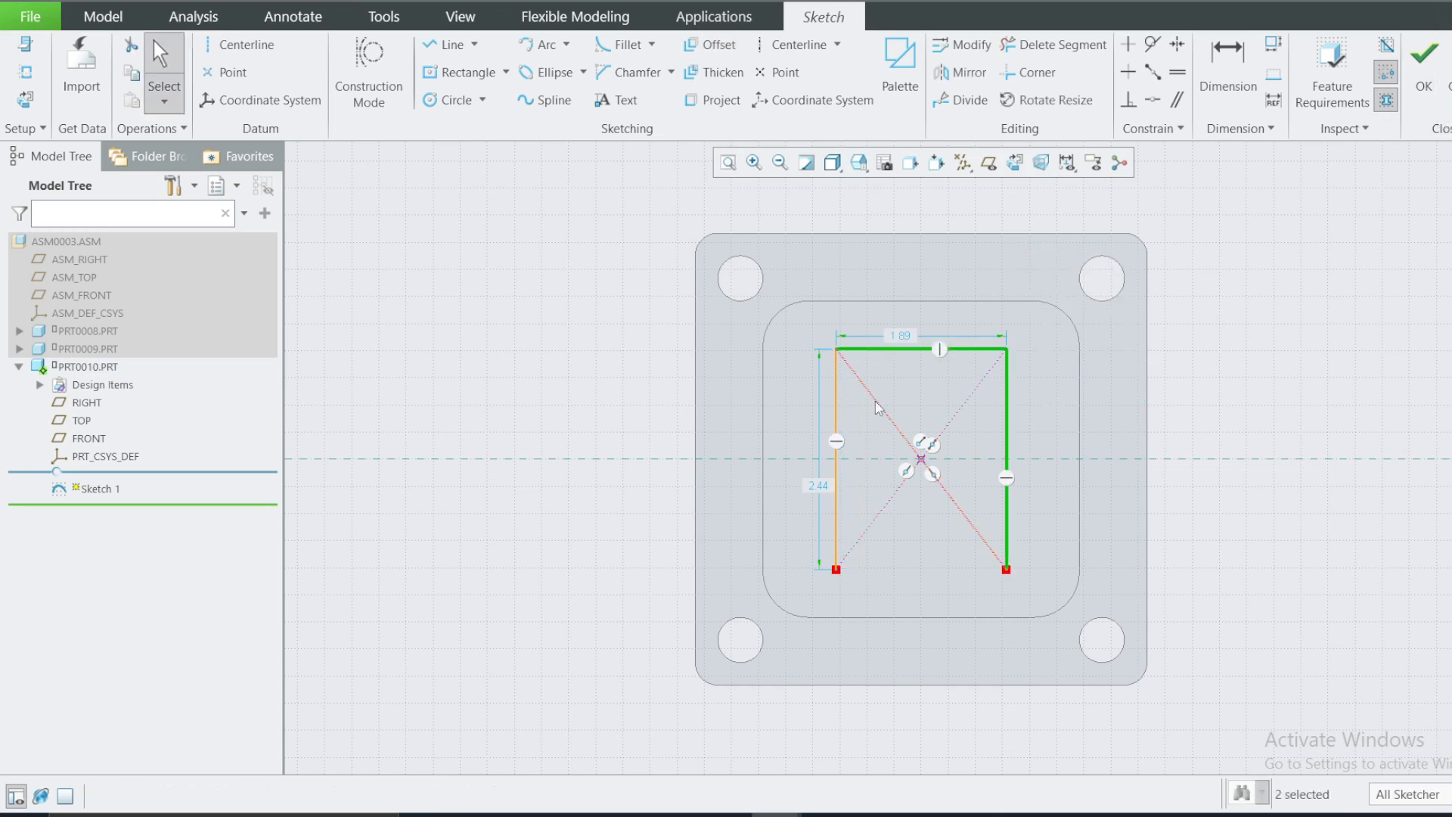
left_click(837, 385, "ctrl")
left_click(715, 47)
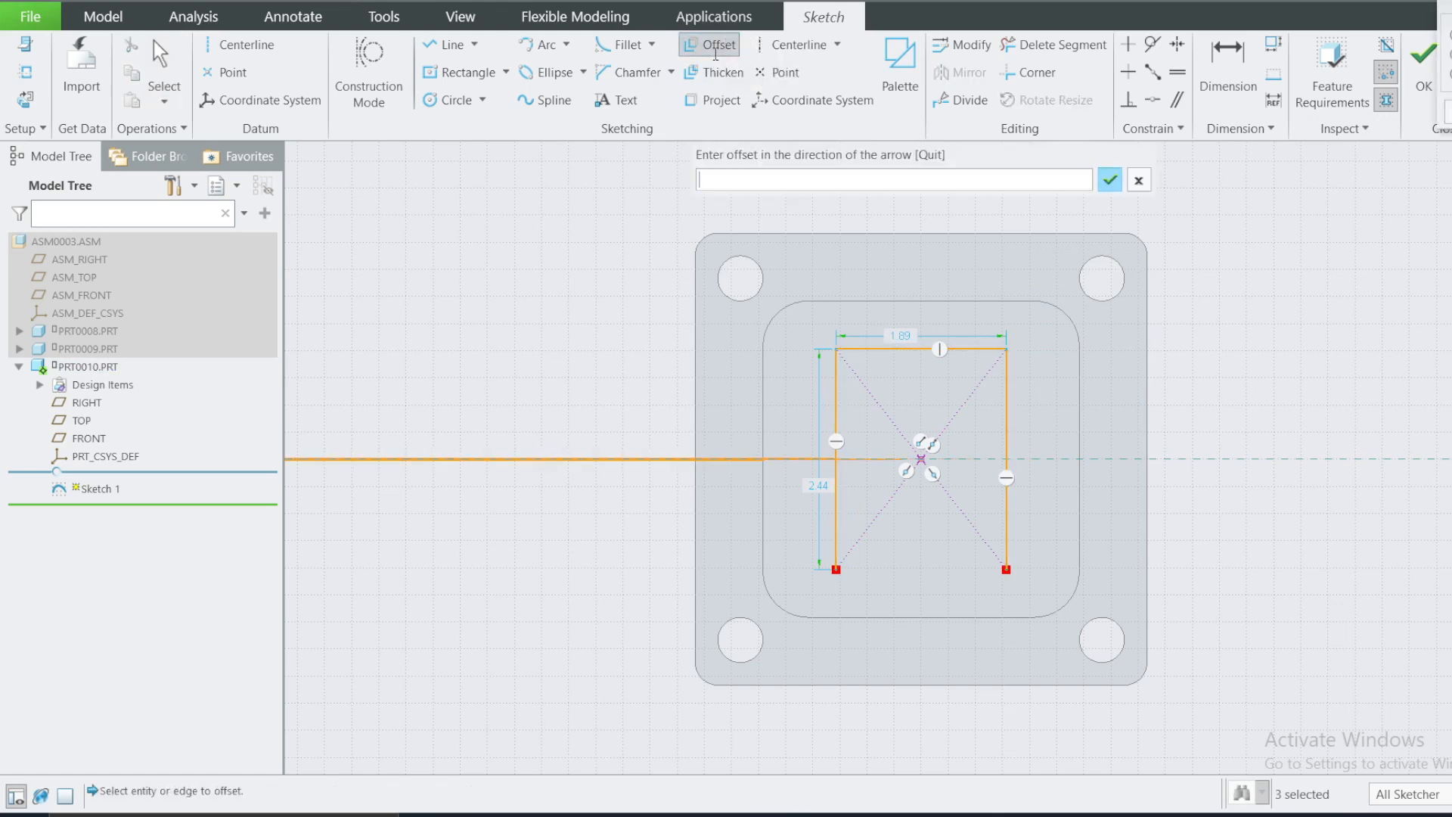
left_click(918, 183)
left_click(1111, 181)
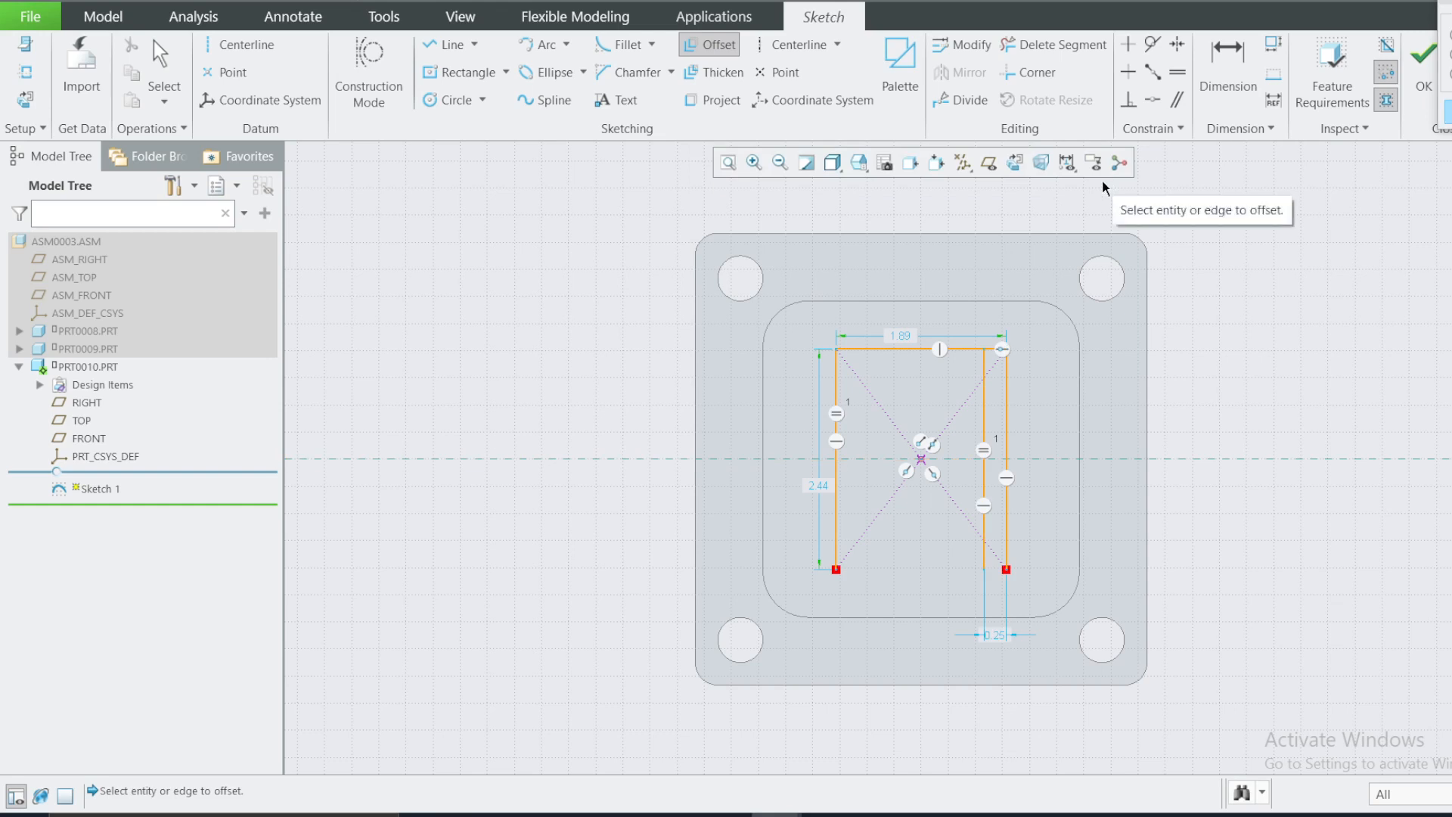
middle_click(1328, 377)
left_click(992, 411)
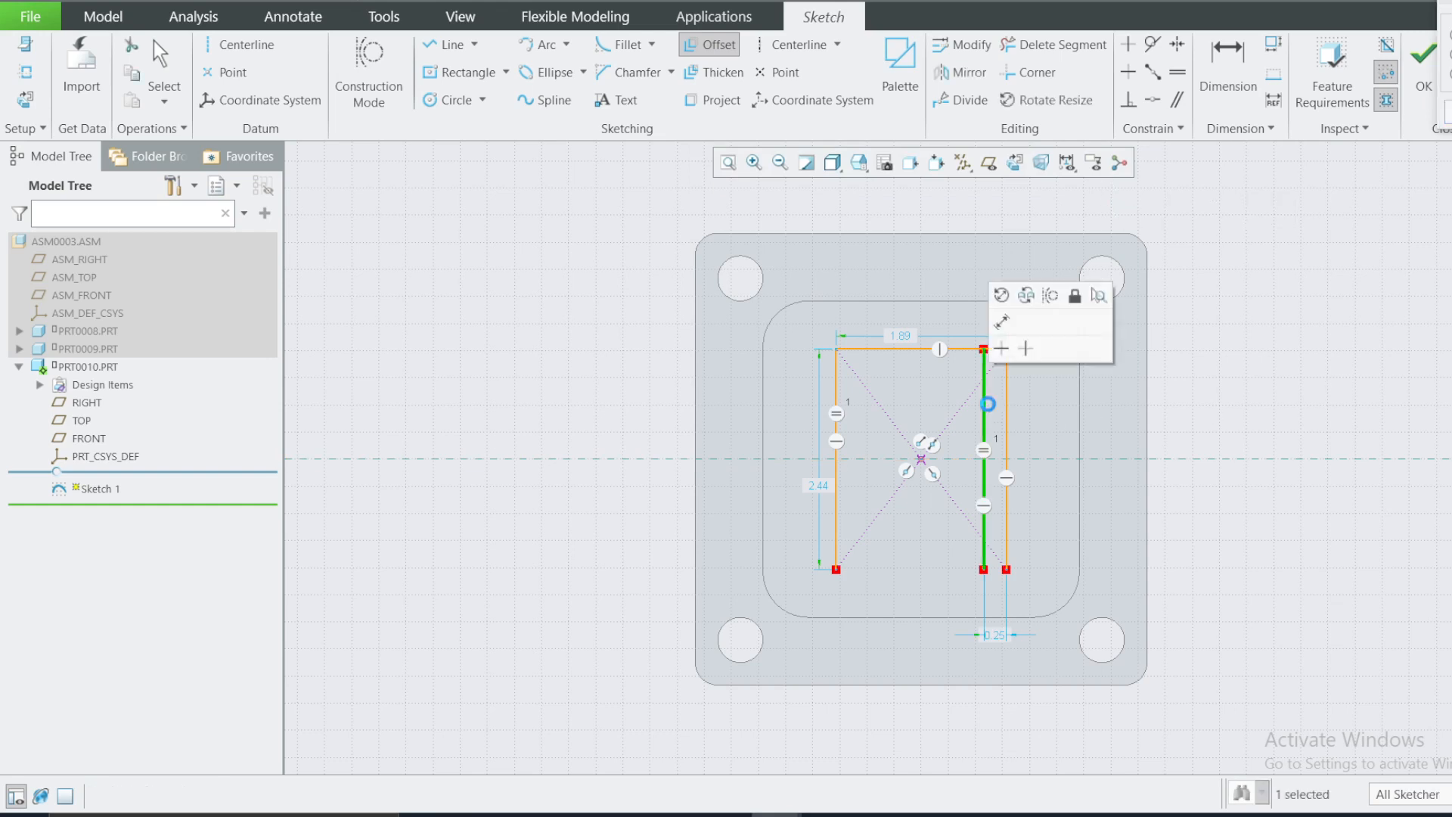
left_click(1037, 360)
Sketch a larger centre rectangle about 2.44 wide around the open profile from the same centre, and delete its lower side.
left_click(462, 72)
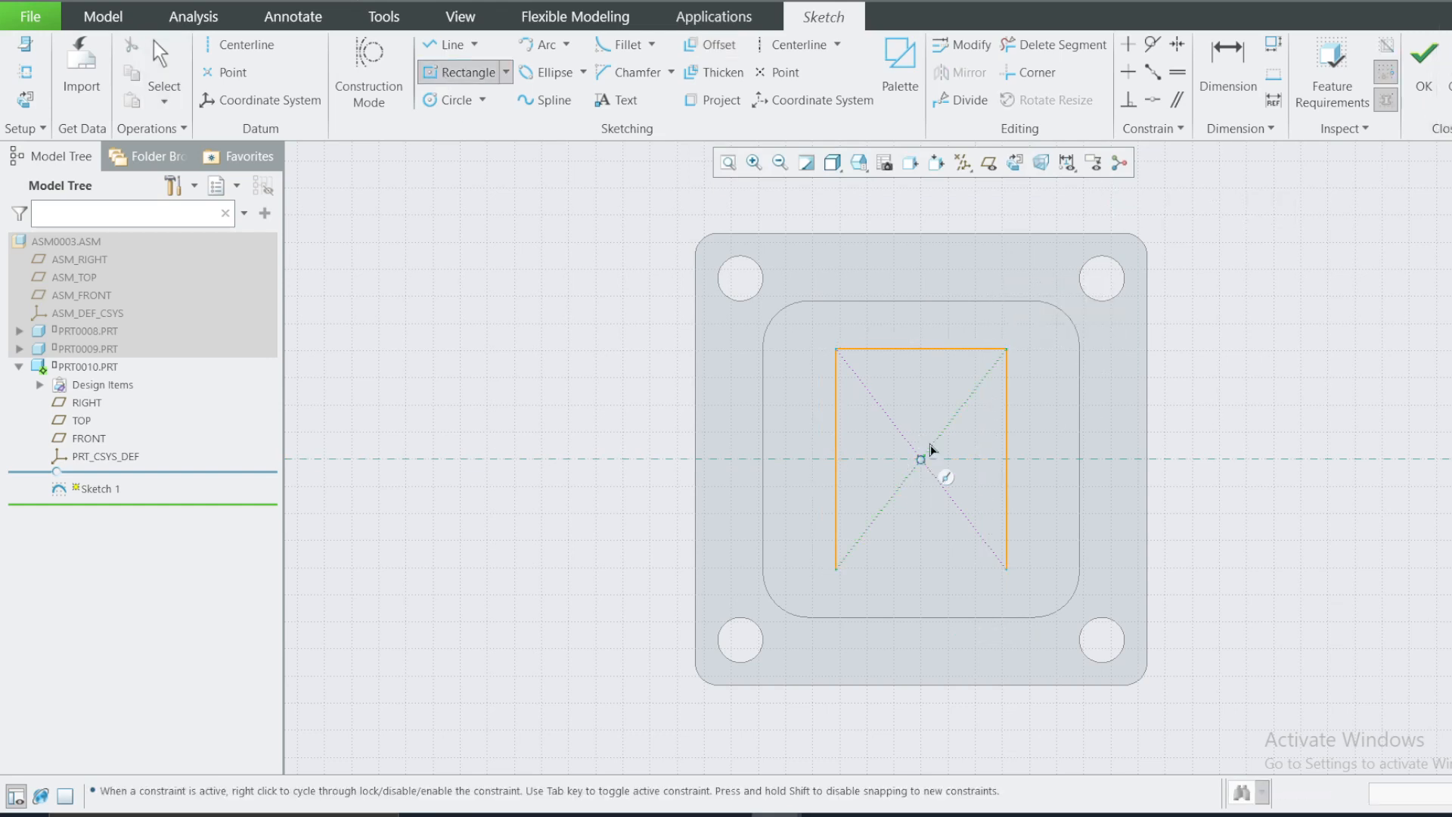
left_click(921, 459)
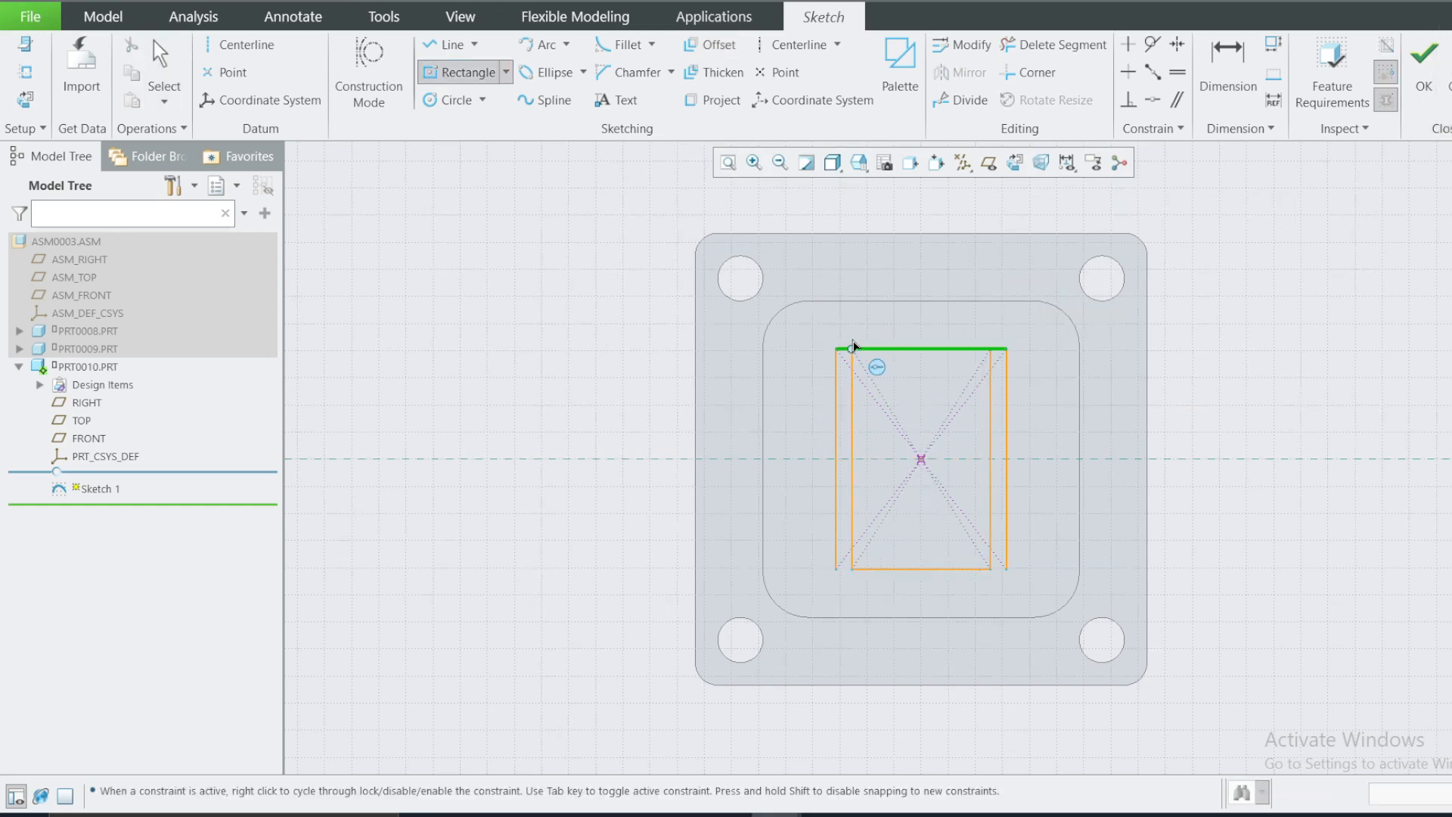
left_click(814, 333)
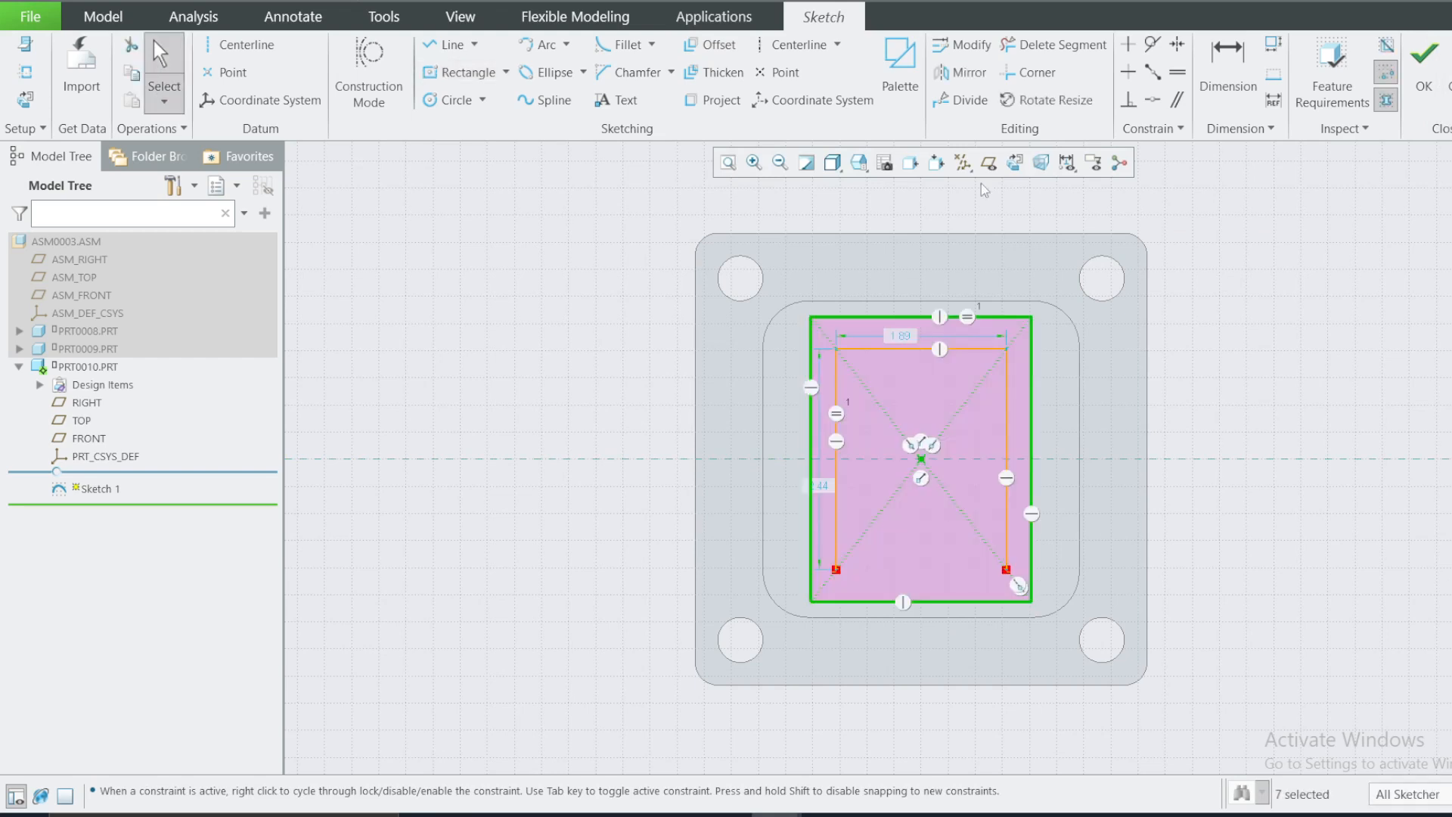
left_click(1053, 45)
mouse_move(898, 537)
left_mouse_down()
mouse_move(896, 637)
mouse_move(881, 607)
left_mouse_up()
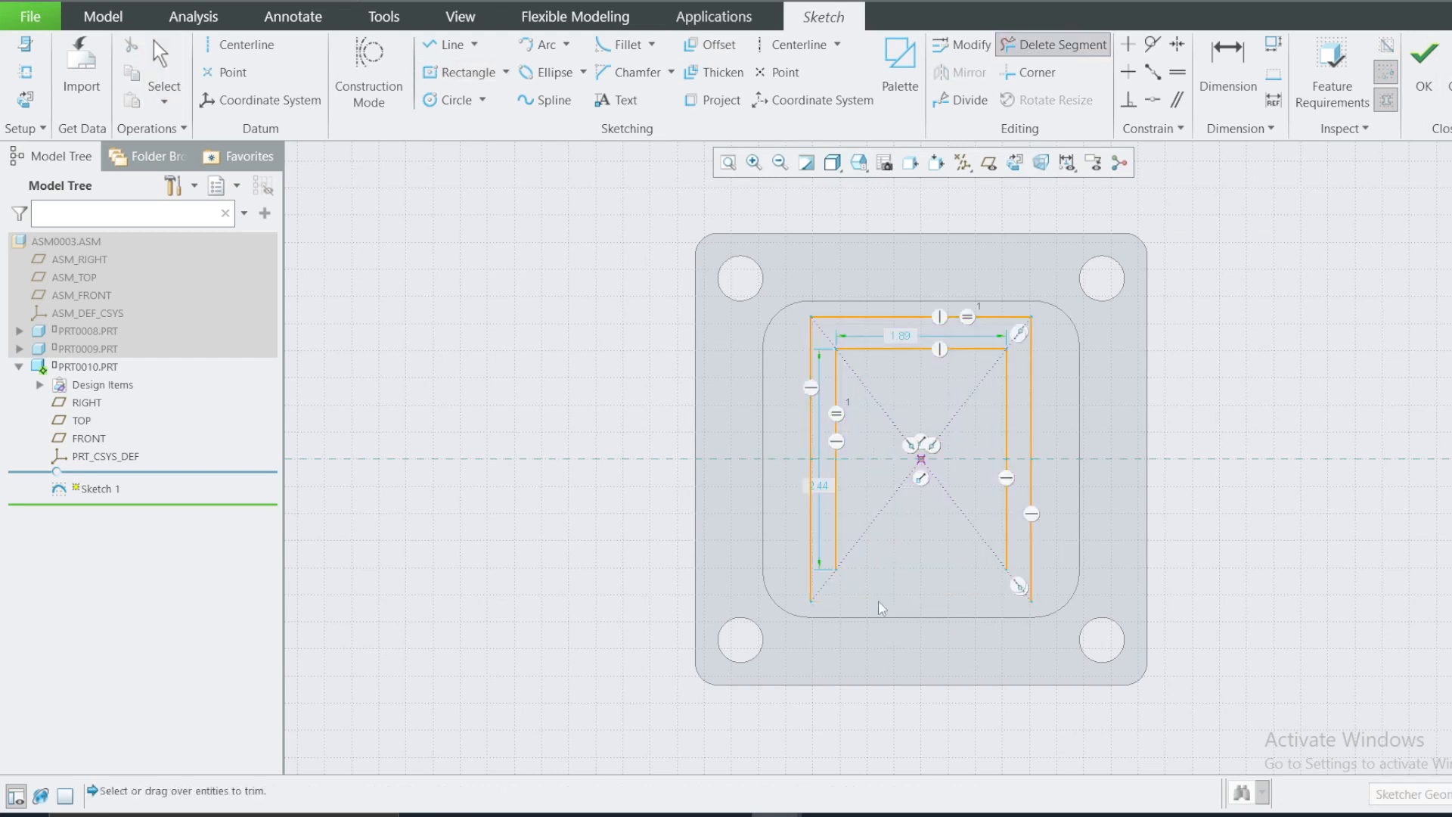
Close both leg ends with short horizontal lines from the inner to the outer sides, and trim the outer sides below them.
left_click(451, 46)
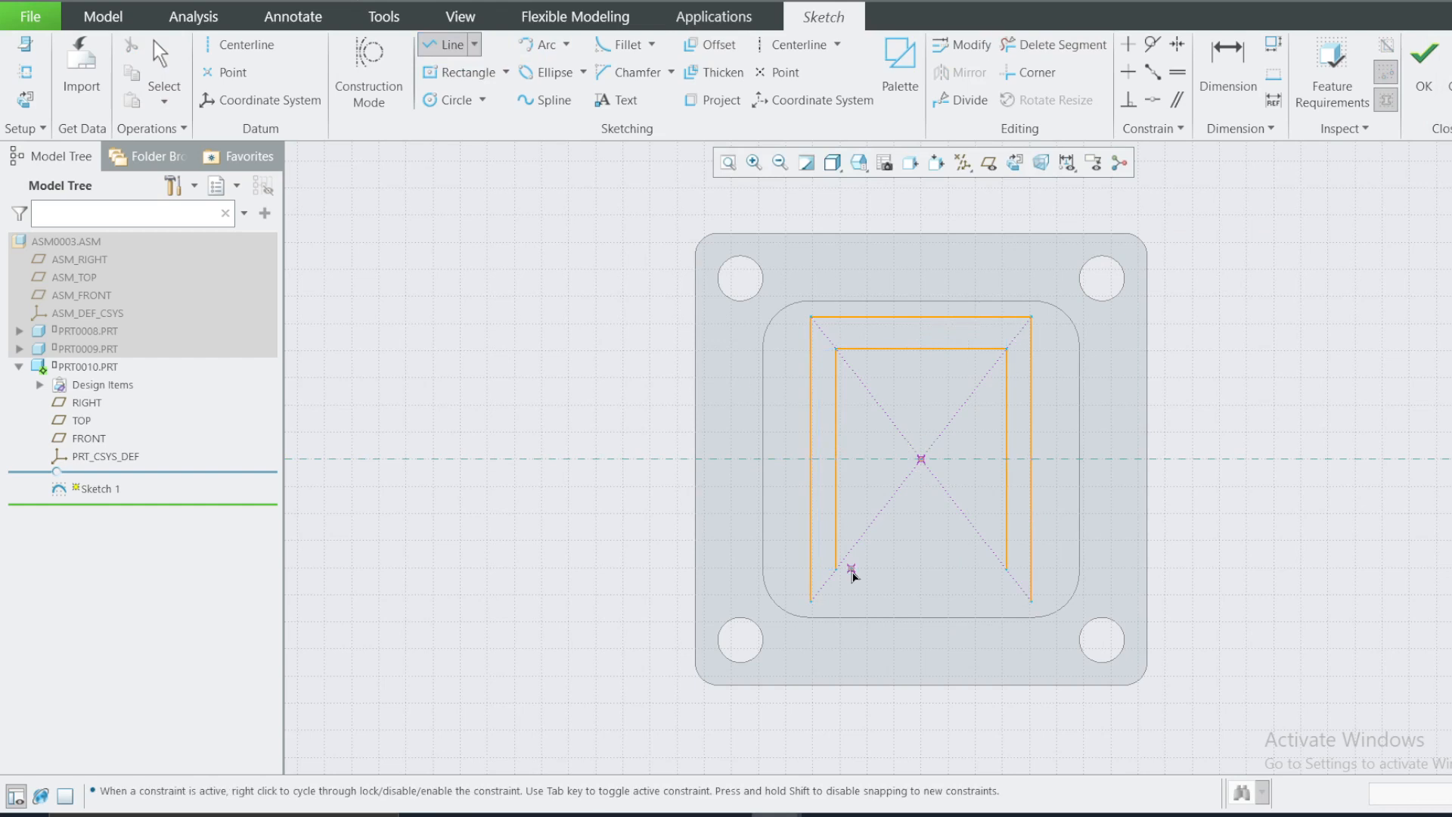
scroll(850, 579, "down", 2)
left_click(826, 562)
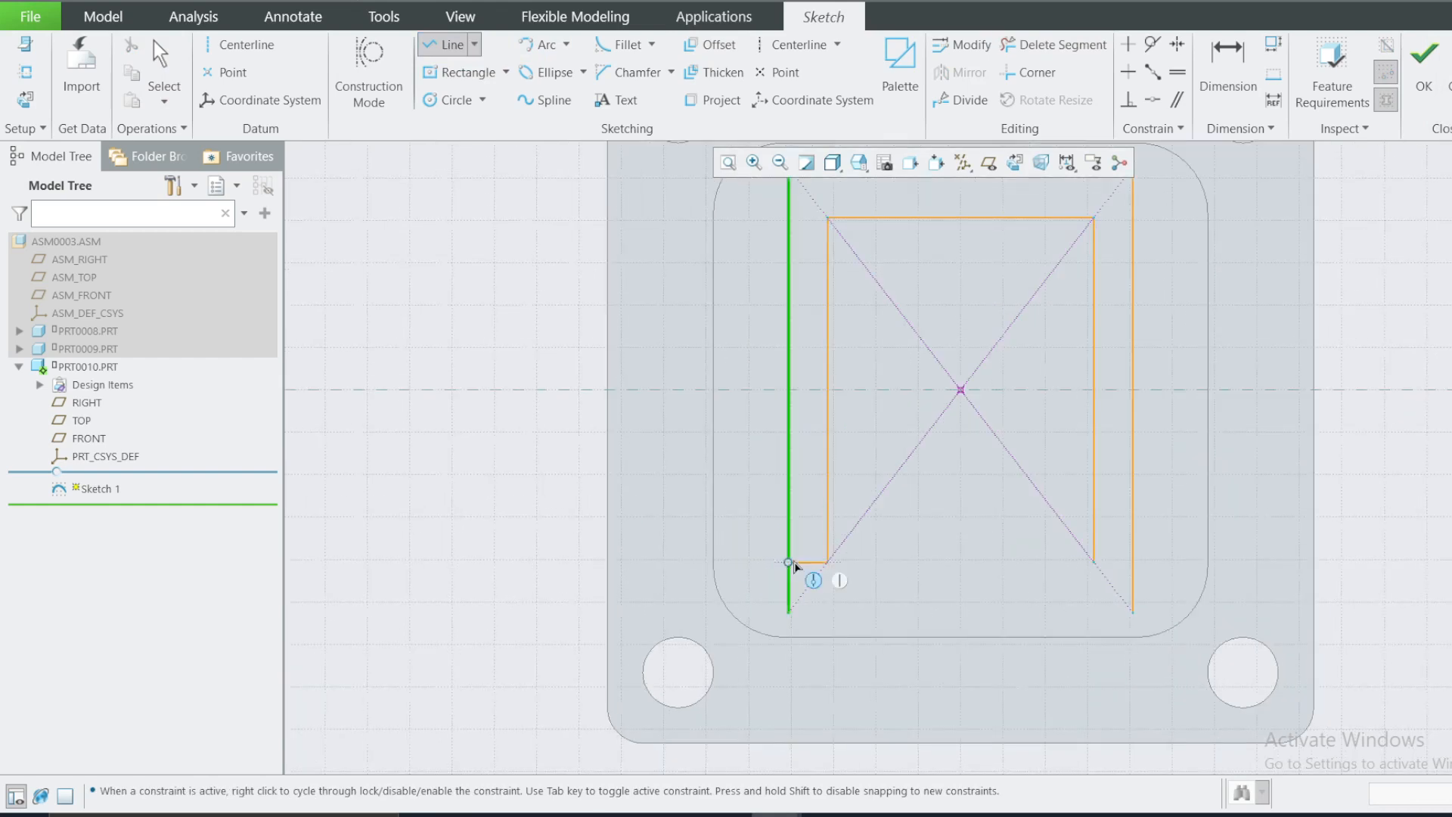
left_click(789, 561)
middle_click(832, 556)
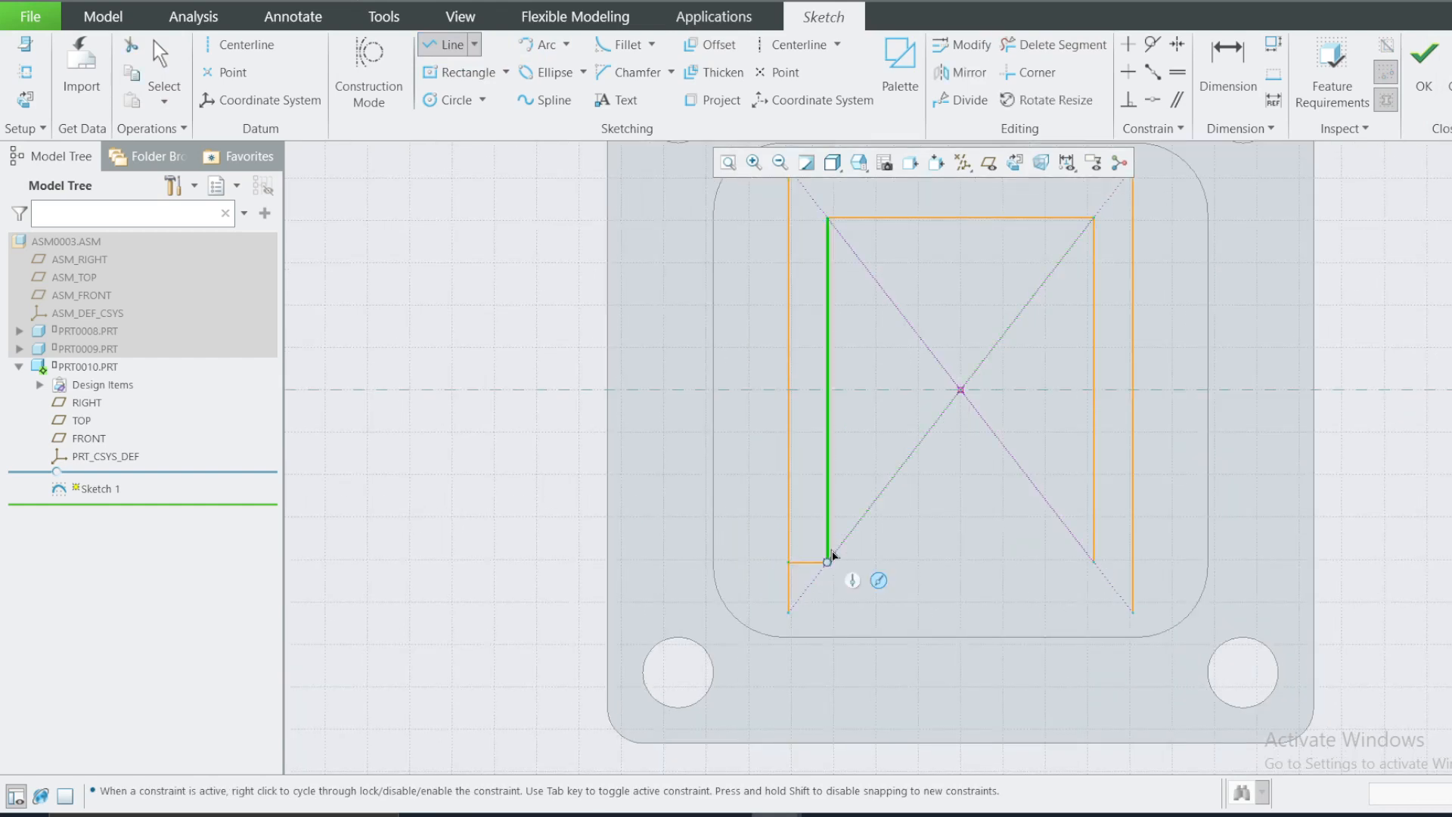
left_click(1095, 561)
left_click(1132, 562)
middle_click(1135, 563)
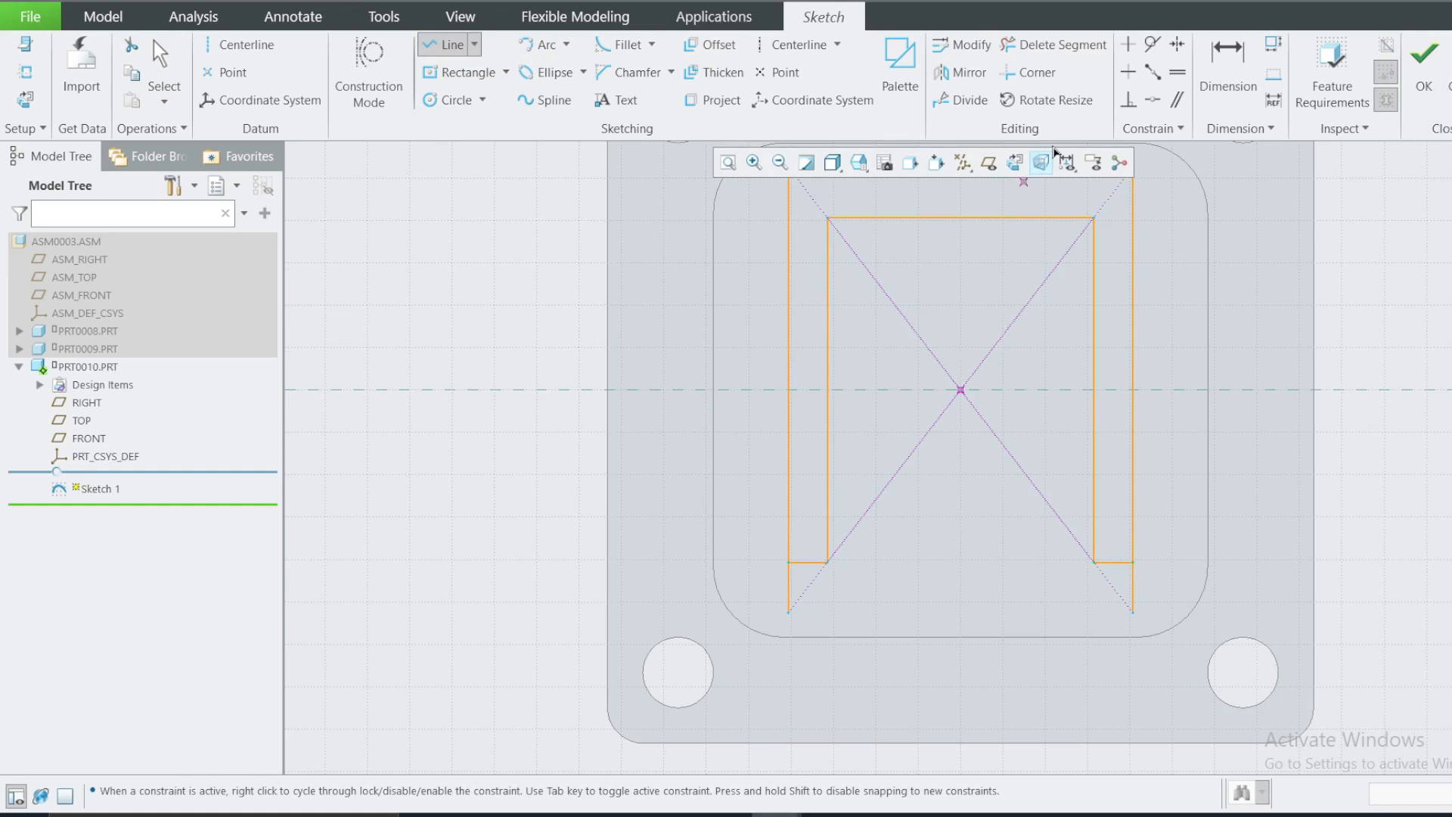
left_click(1055, 45)
left_click_drag(1127, 583, 810, 611)
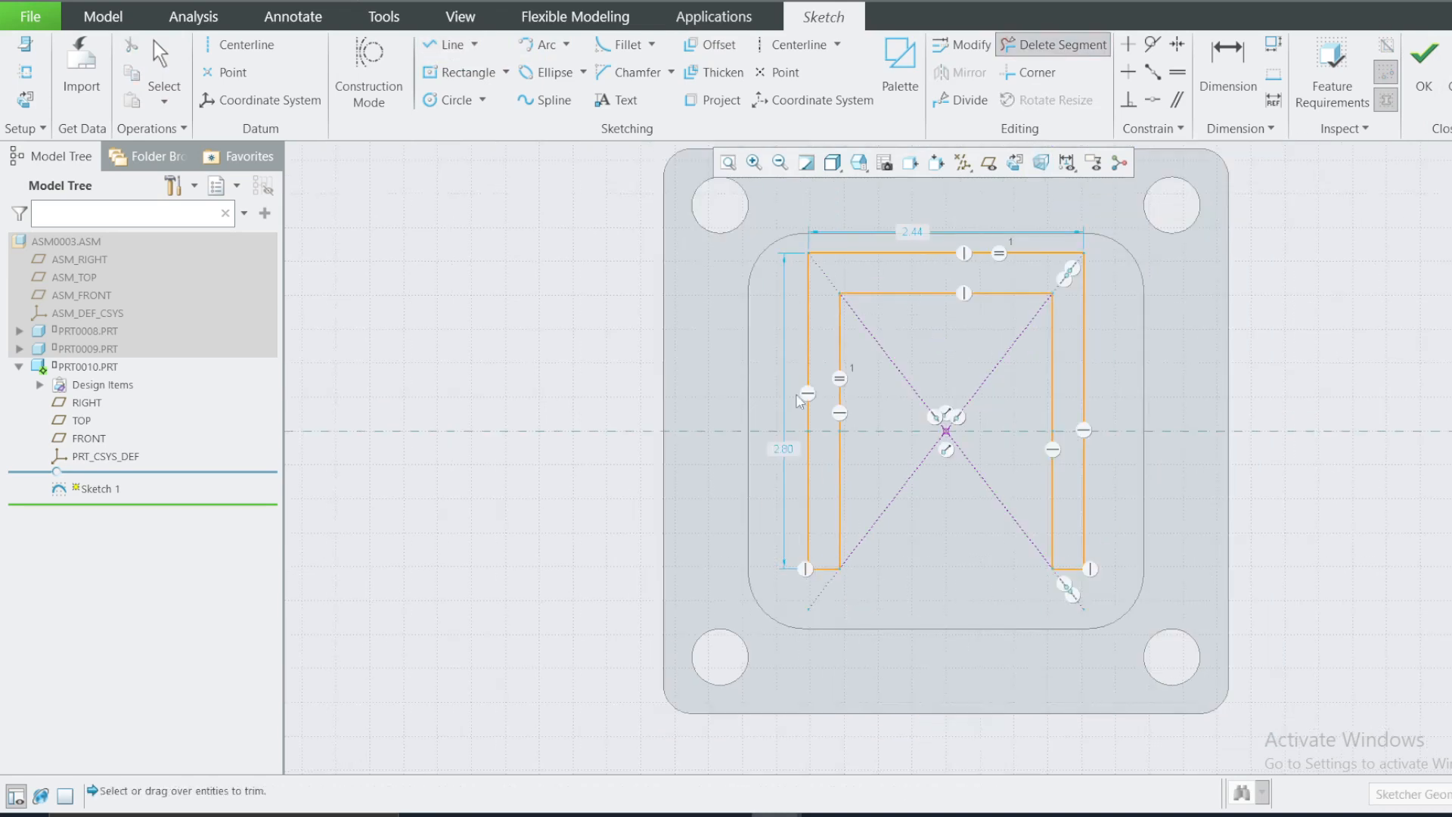
Set the overall height of the closed U-shaped profile to 2.5.
double_click(785, 450)
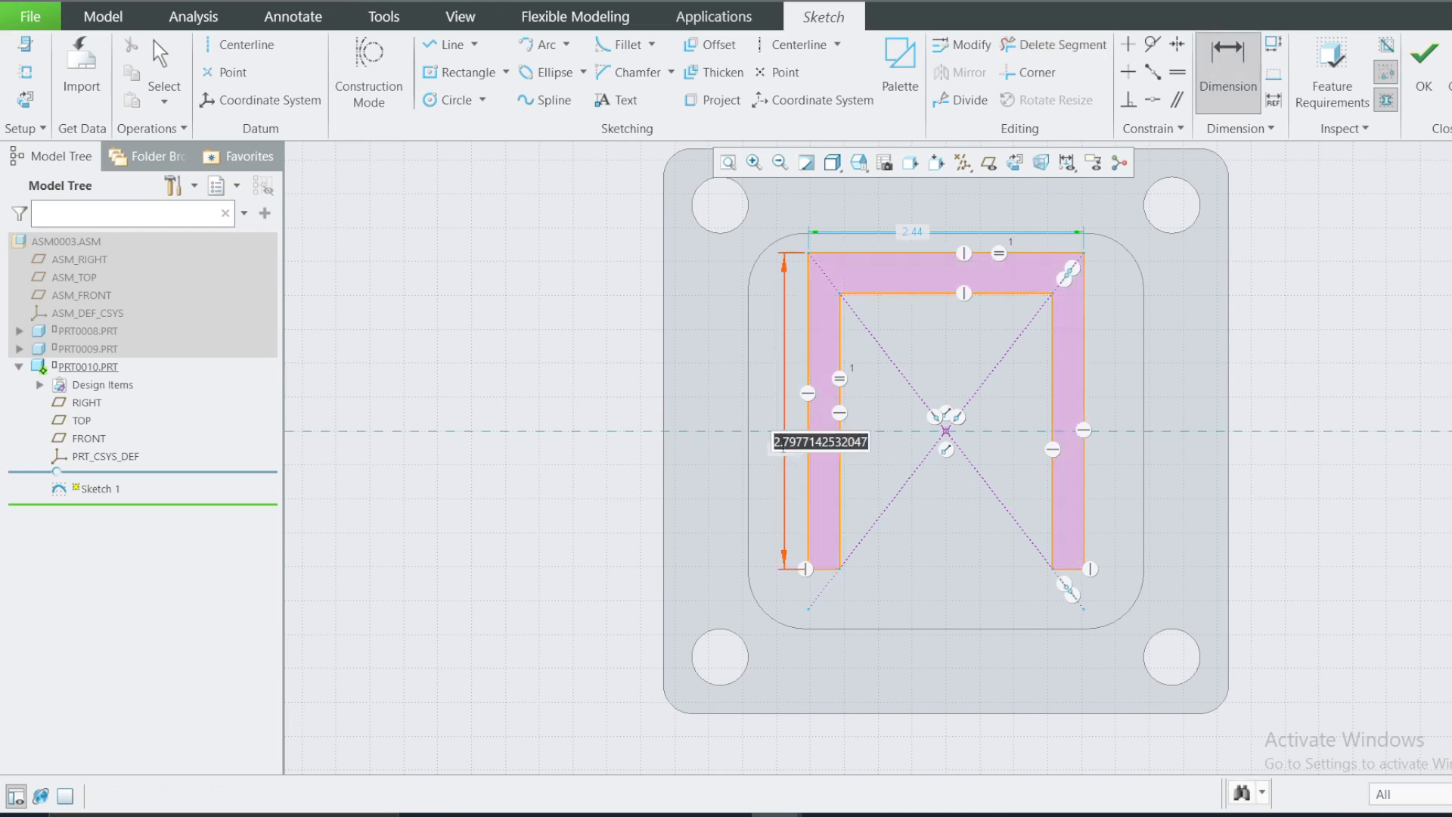
type("2.5")
key("Return")
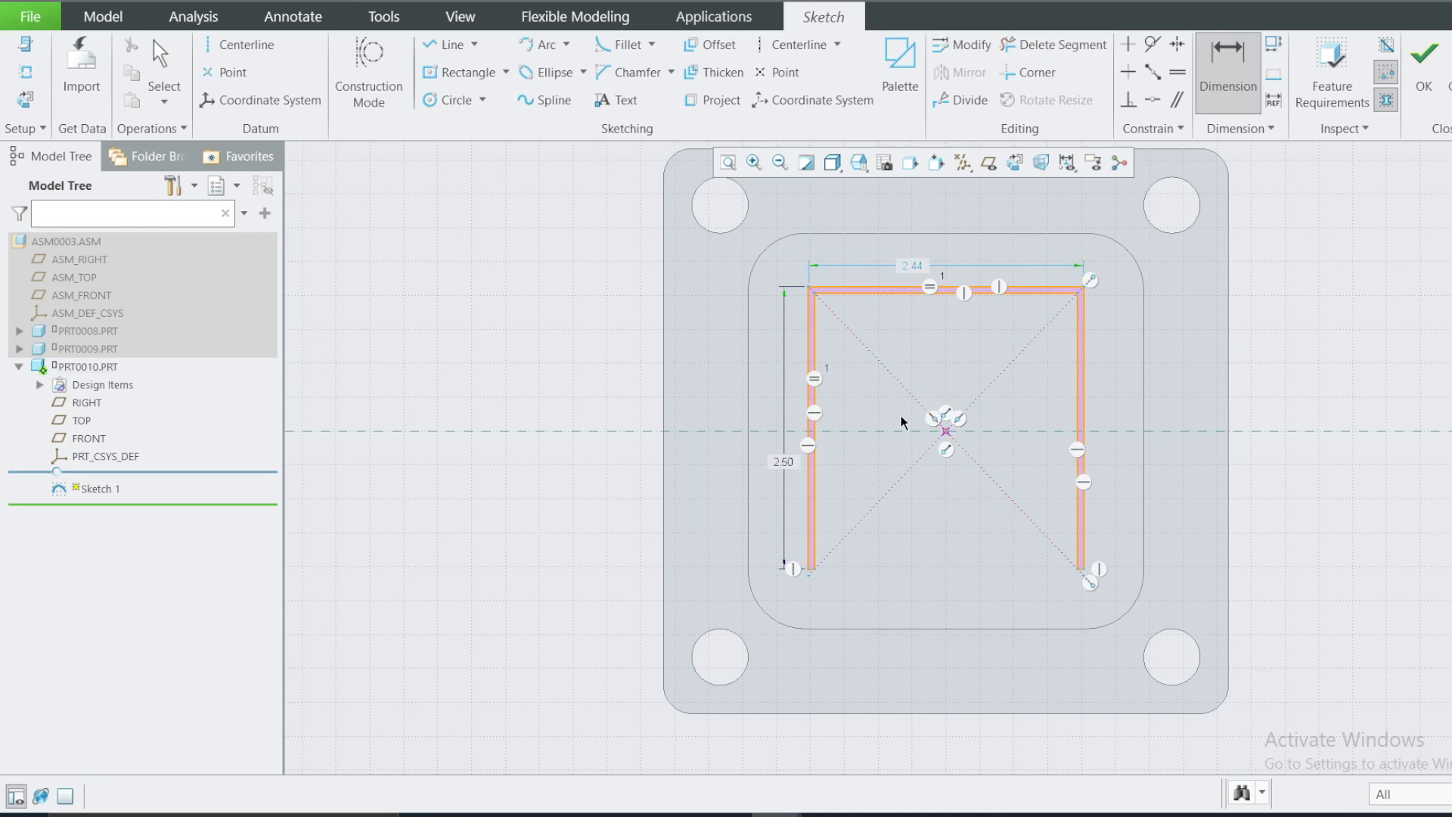
Try overall widths of 2.4 and 2 for the U-shaped profile.
scroll(884, 356, "up", 2)
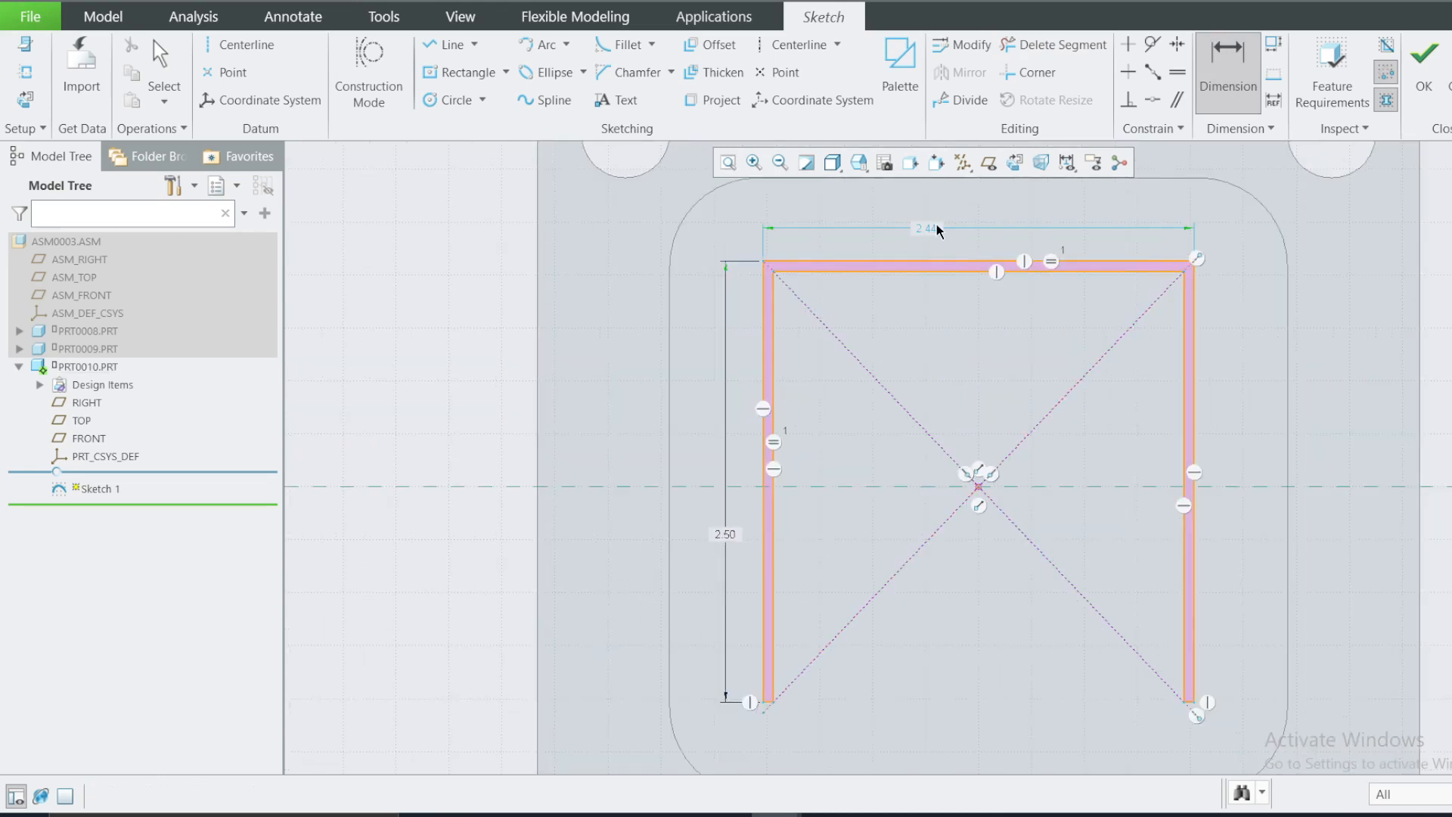
scroll(936, 230, "down", 3)
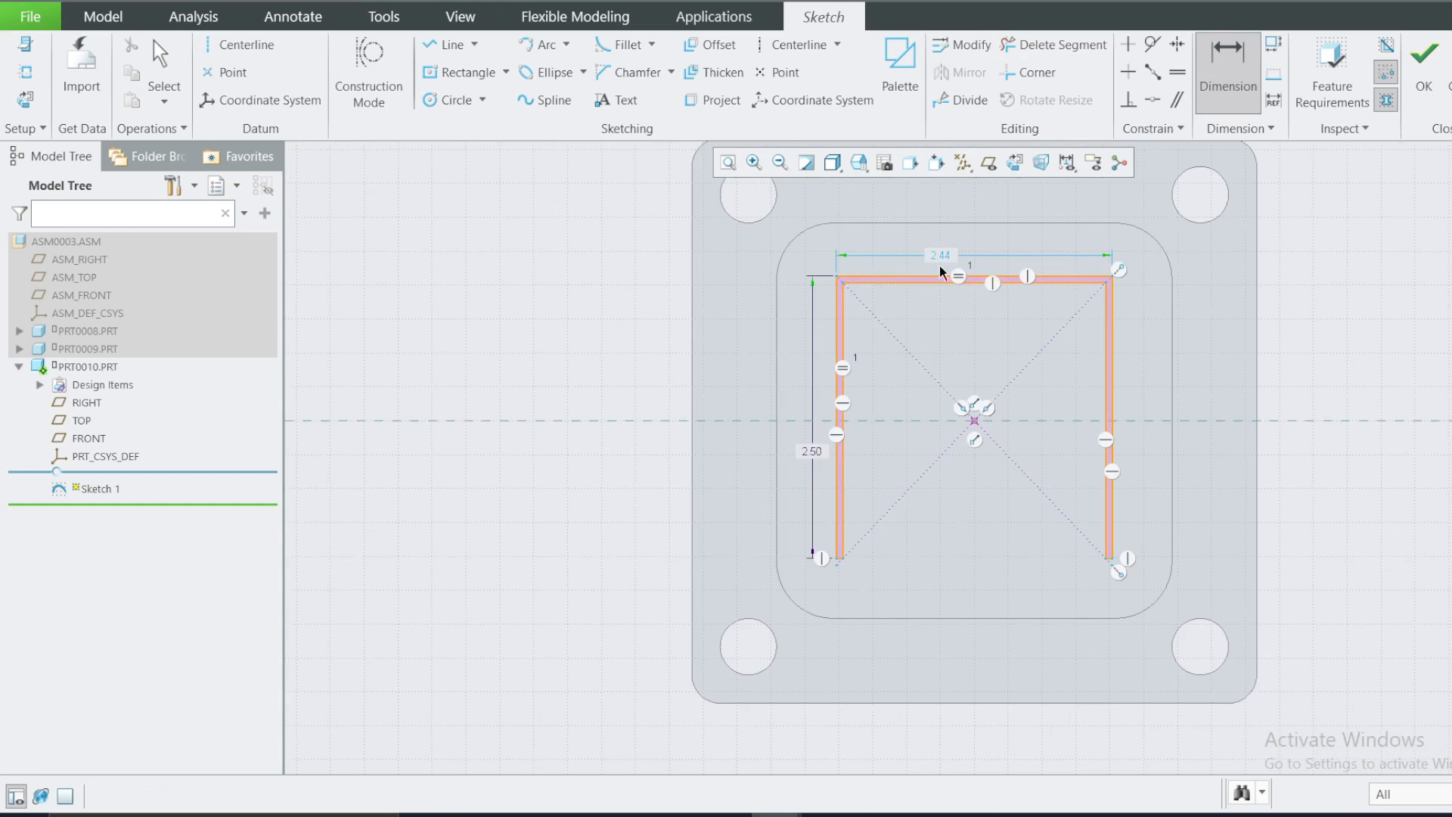
double_click(942, 258)
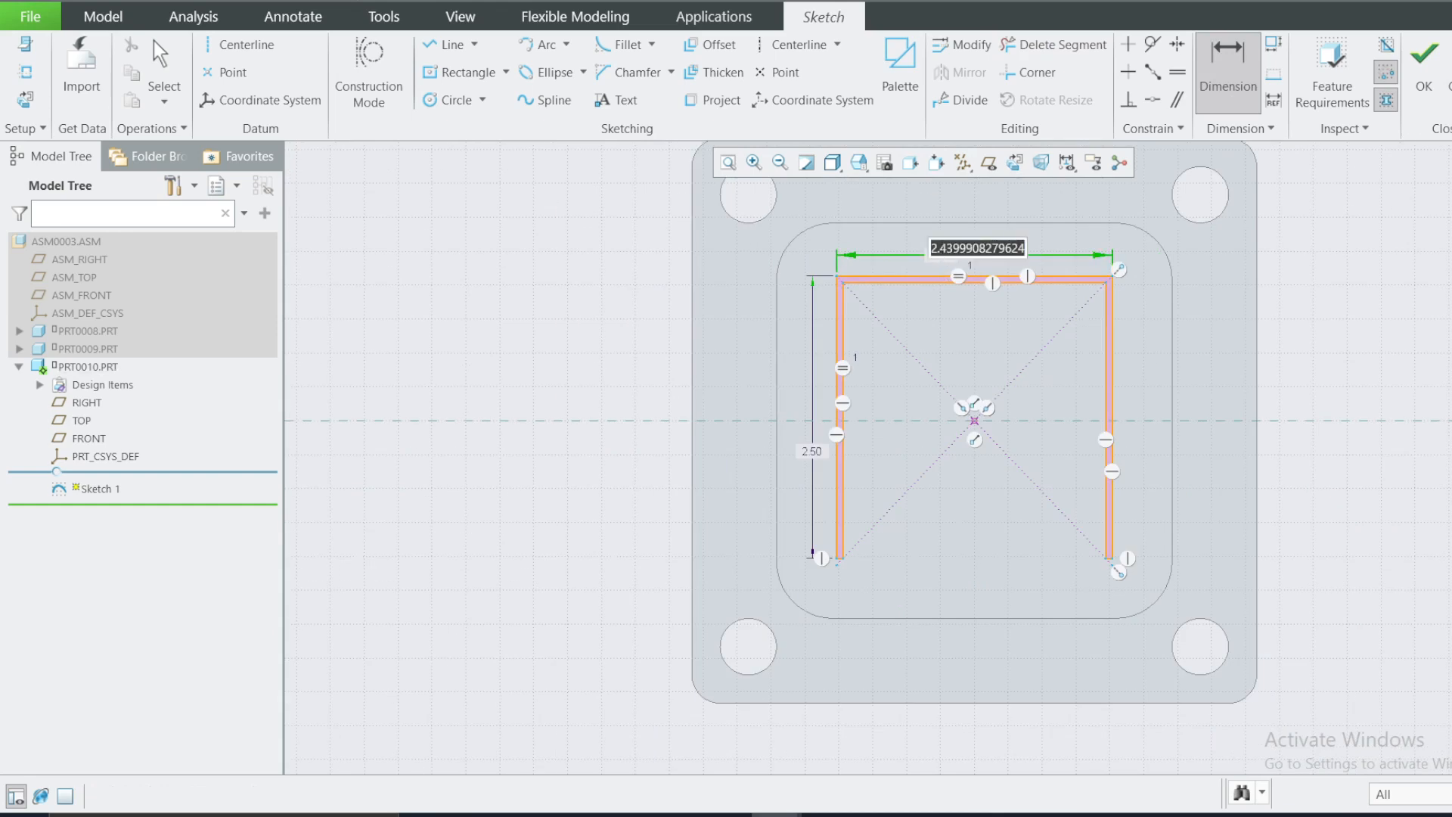
type("2.4")
key("Return")
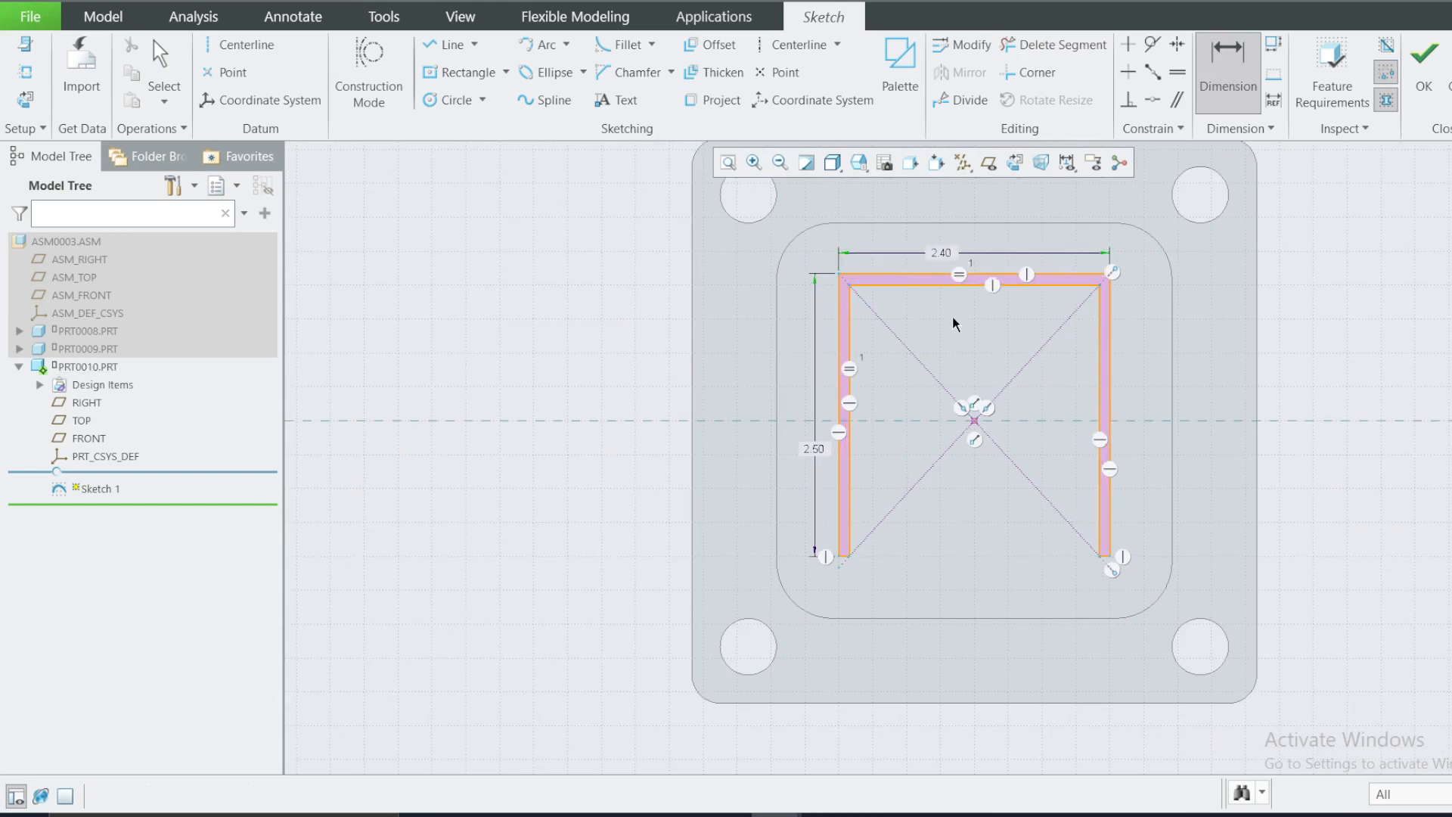
double_click(942, 258)
type("2")
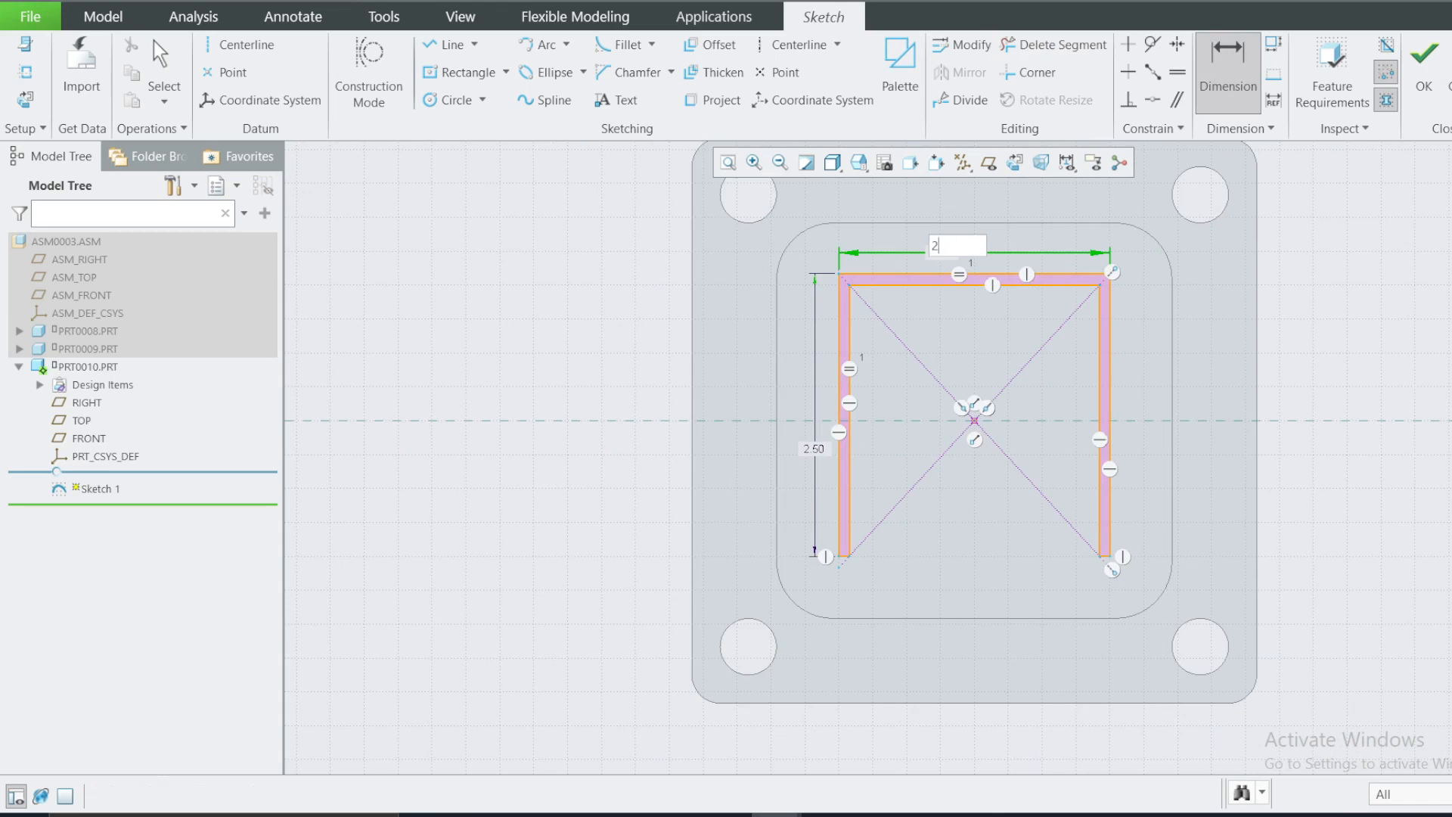
key("Return")
Set the overall width of the U-shaped profile to 2.2 and finish the sketch.
double_click(946, 230)
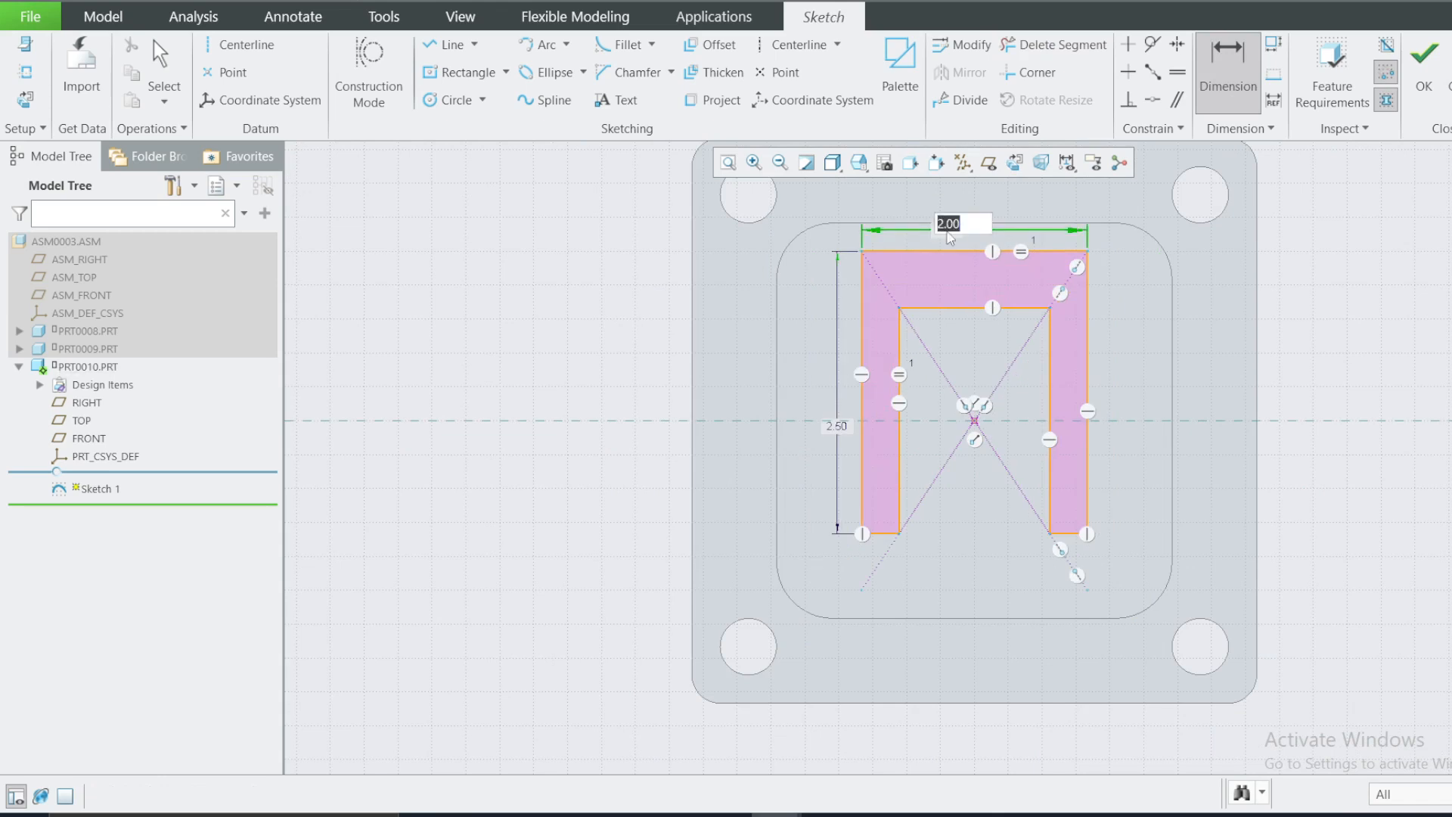
type("2.2")
key("Return")
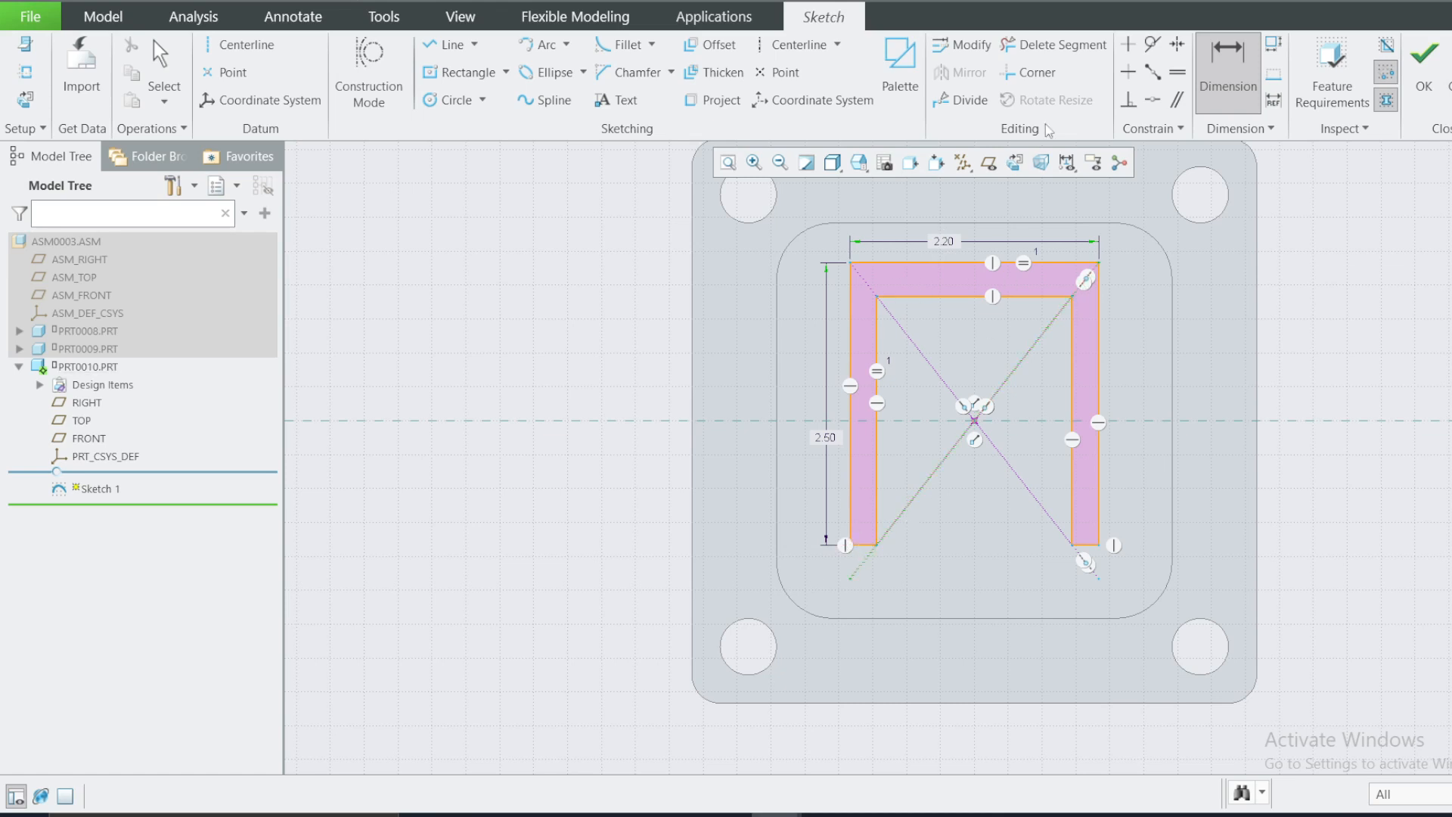
left_click(1055, 45)
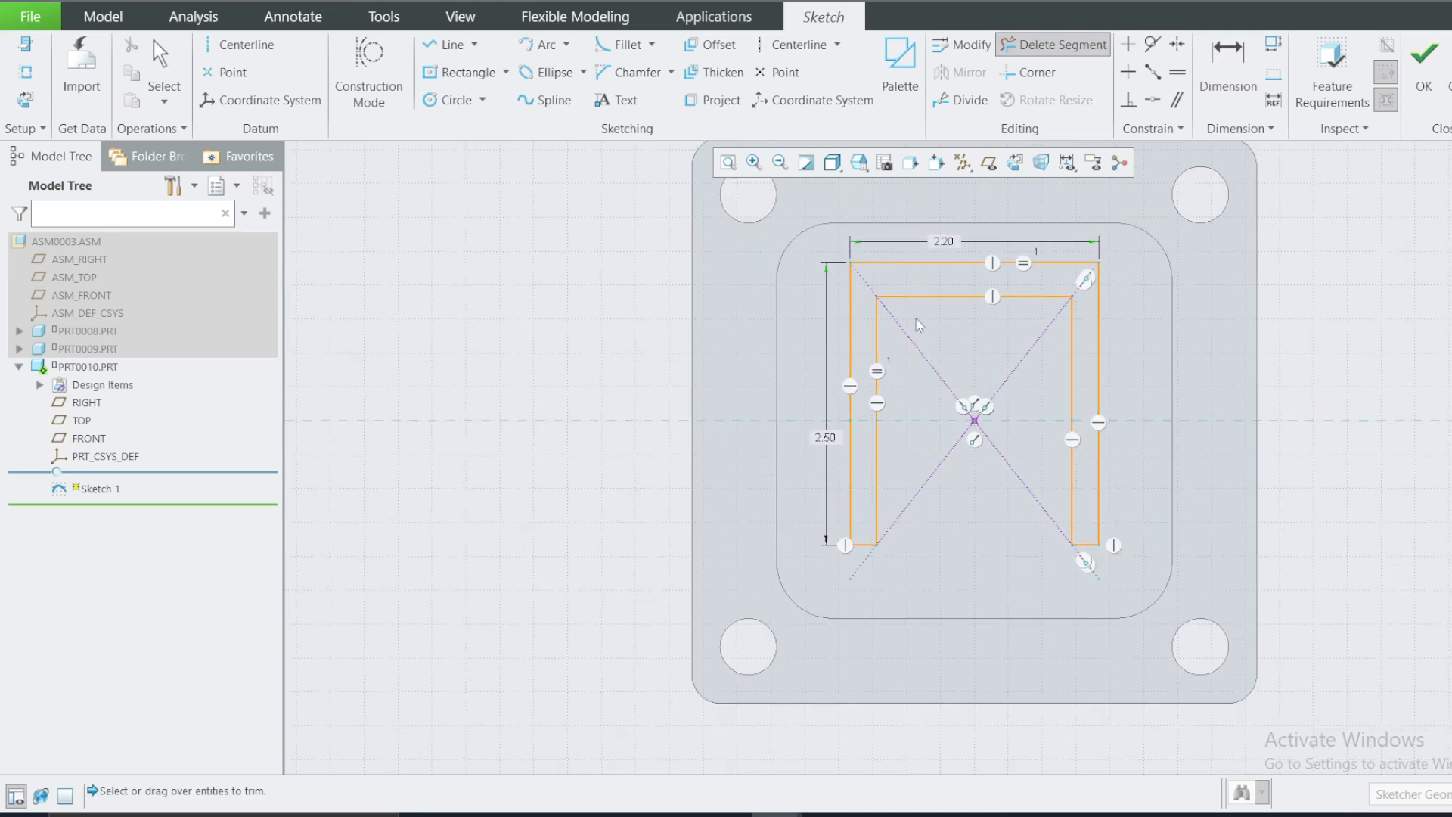
scroll(873, 508, "down", 1)
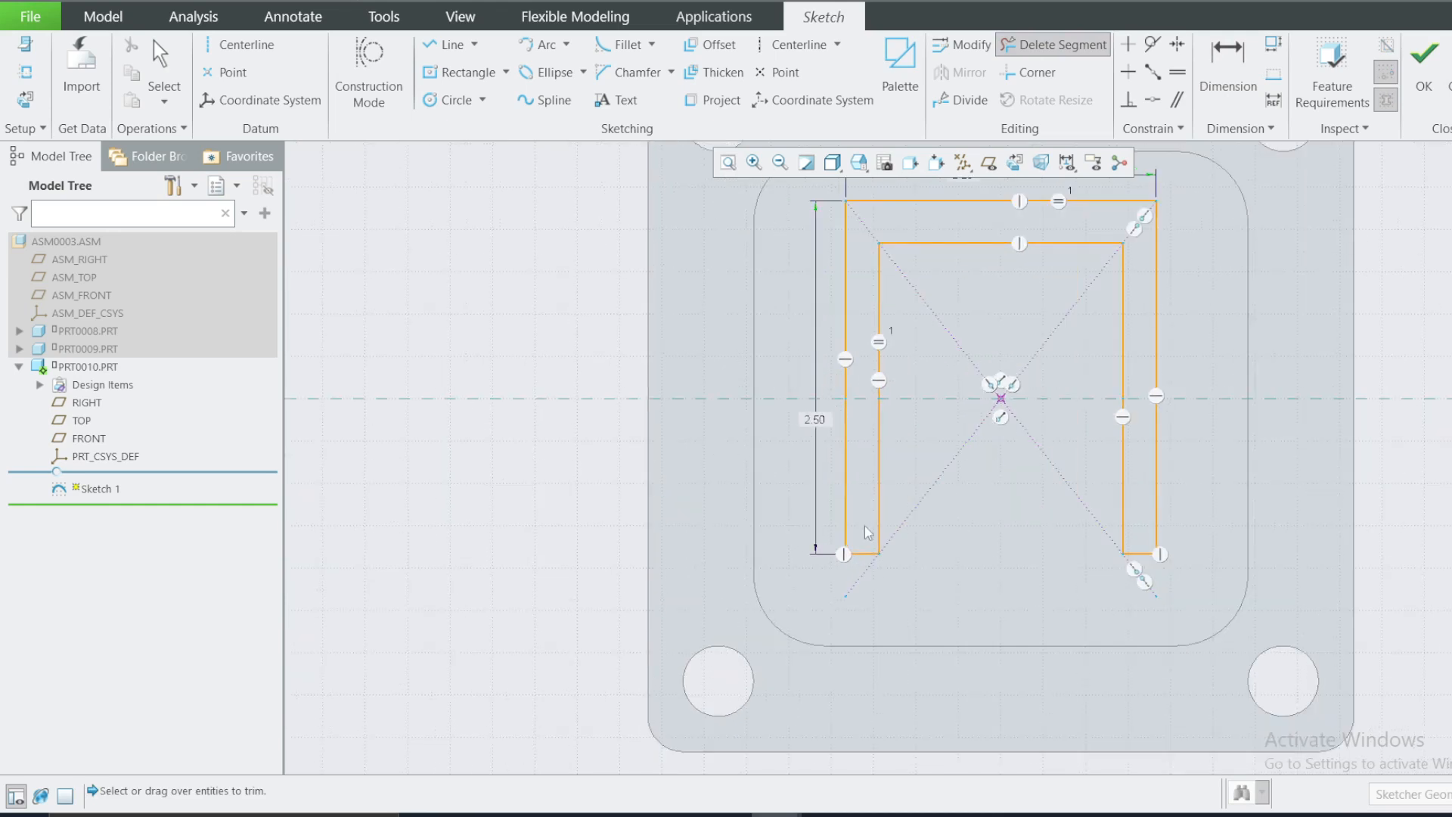
scroll(867, 527, "up", 1)
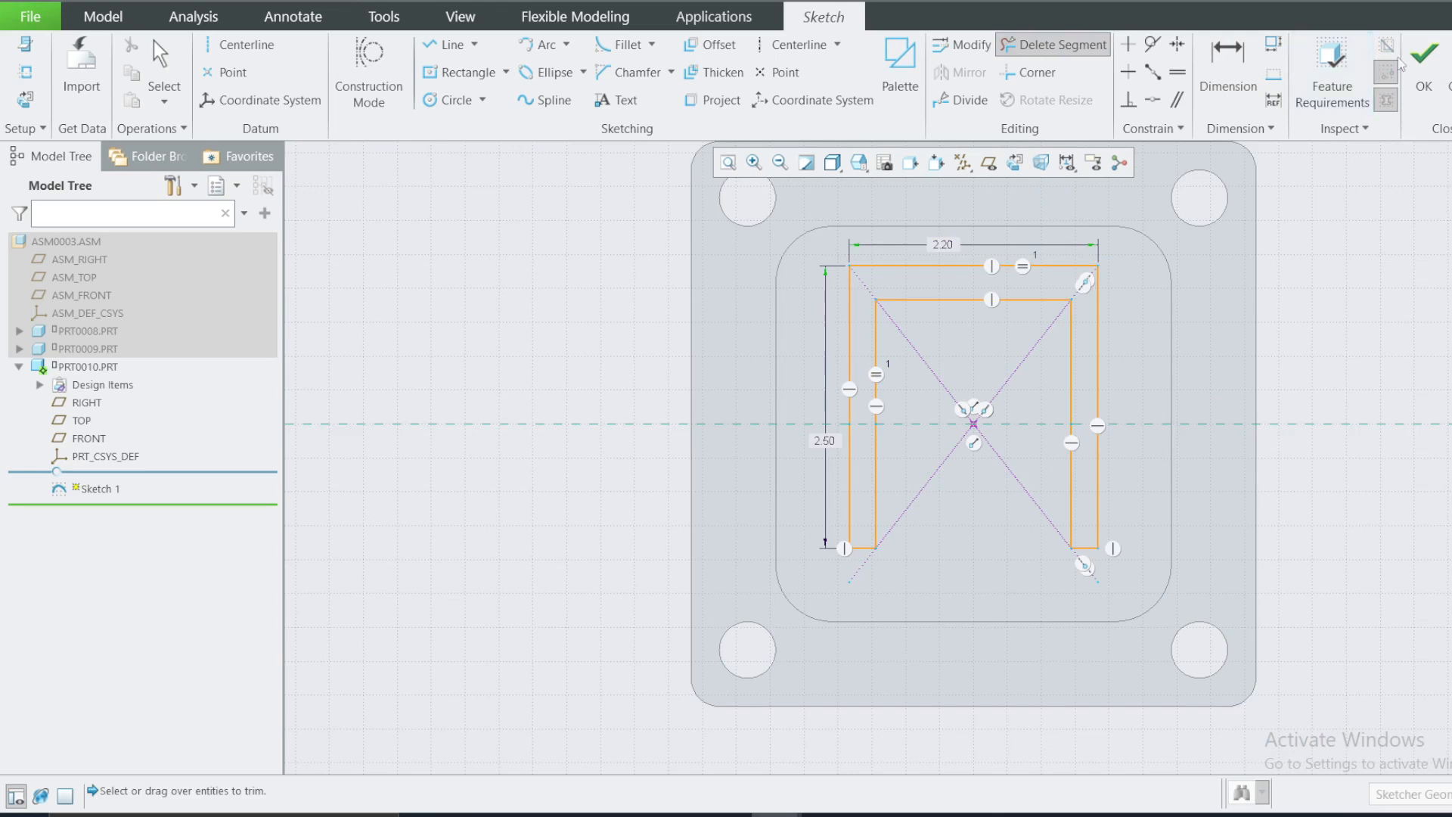
left_click(1424, 60)
Extrude the U-shaped sketch as a solid about 4.84 deep, outward from the block face.
middle_click_drag(999, 424, 986, 451)
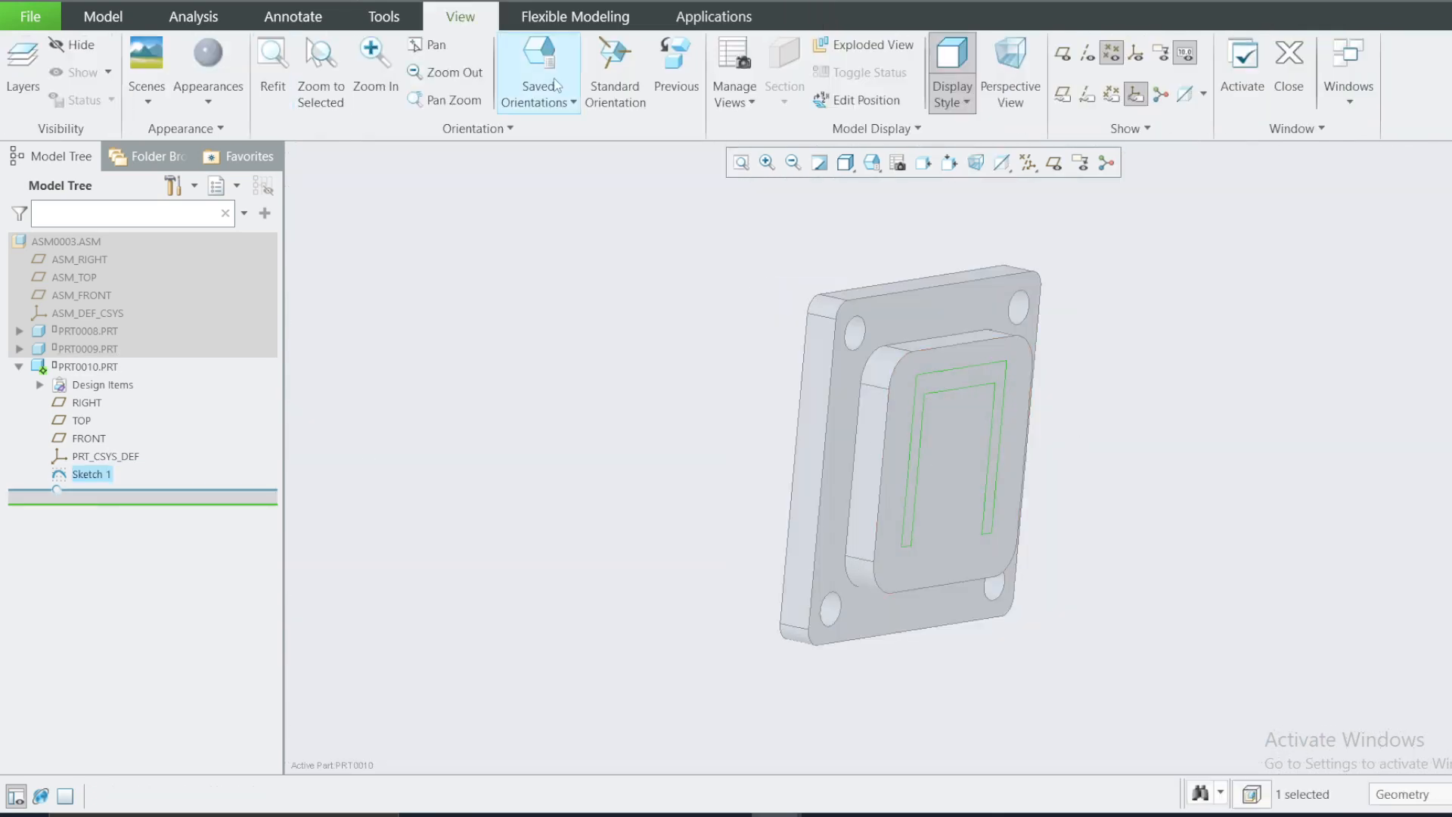
scroll(539, 76, "up", 4)
left_click(687, 72)
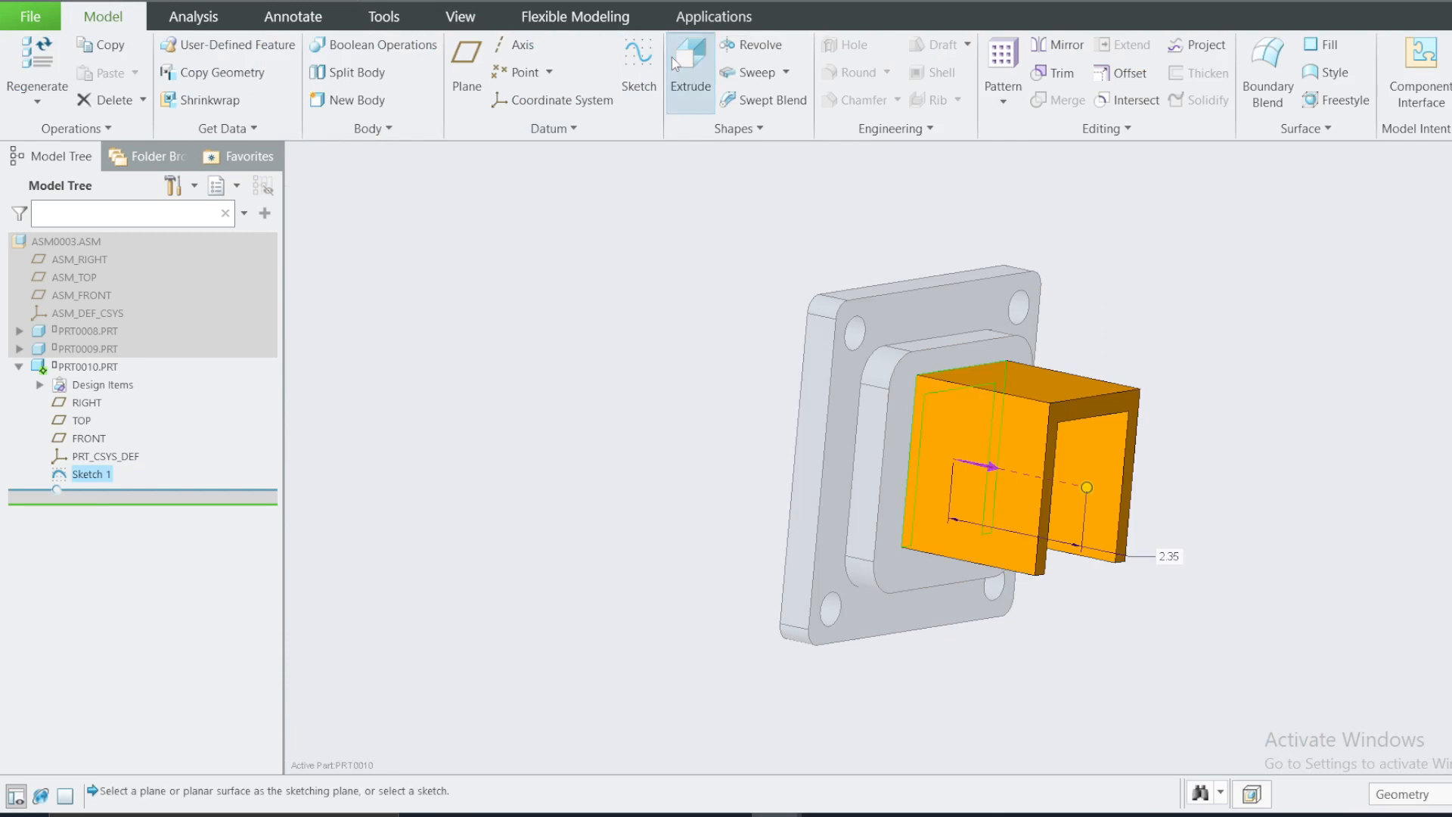
left_click(989, 466)
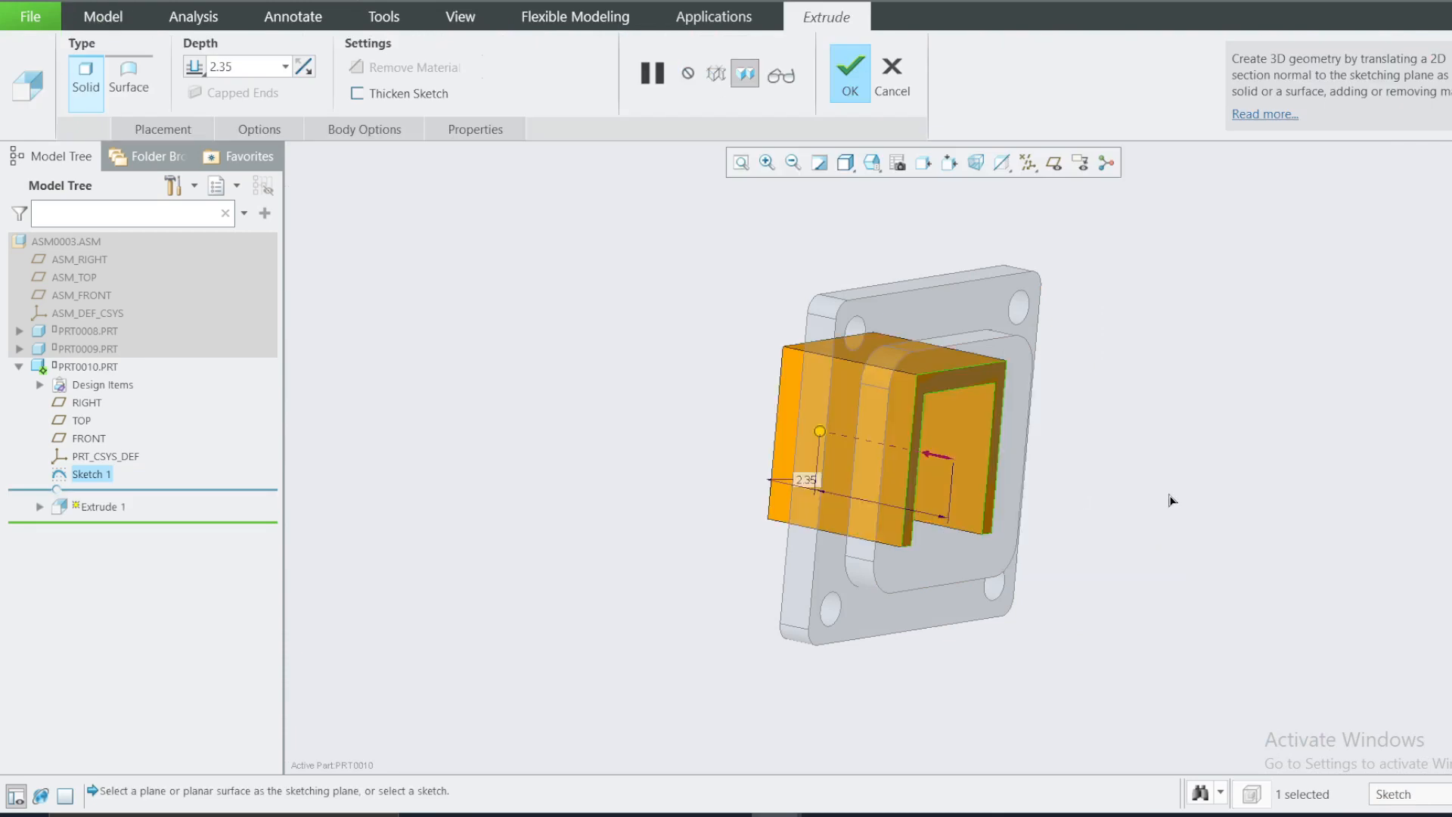
left_click(926, 454)
left_click_drag(1087, 478, 1228, 517)
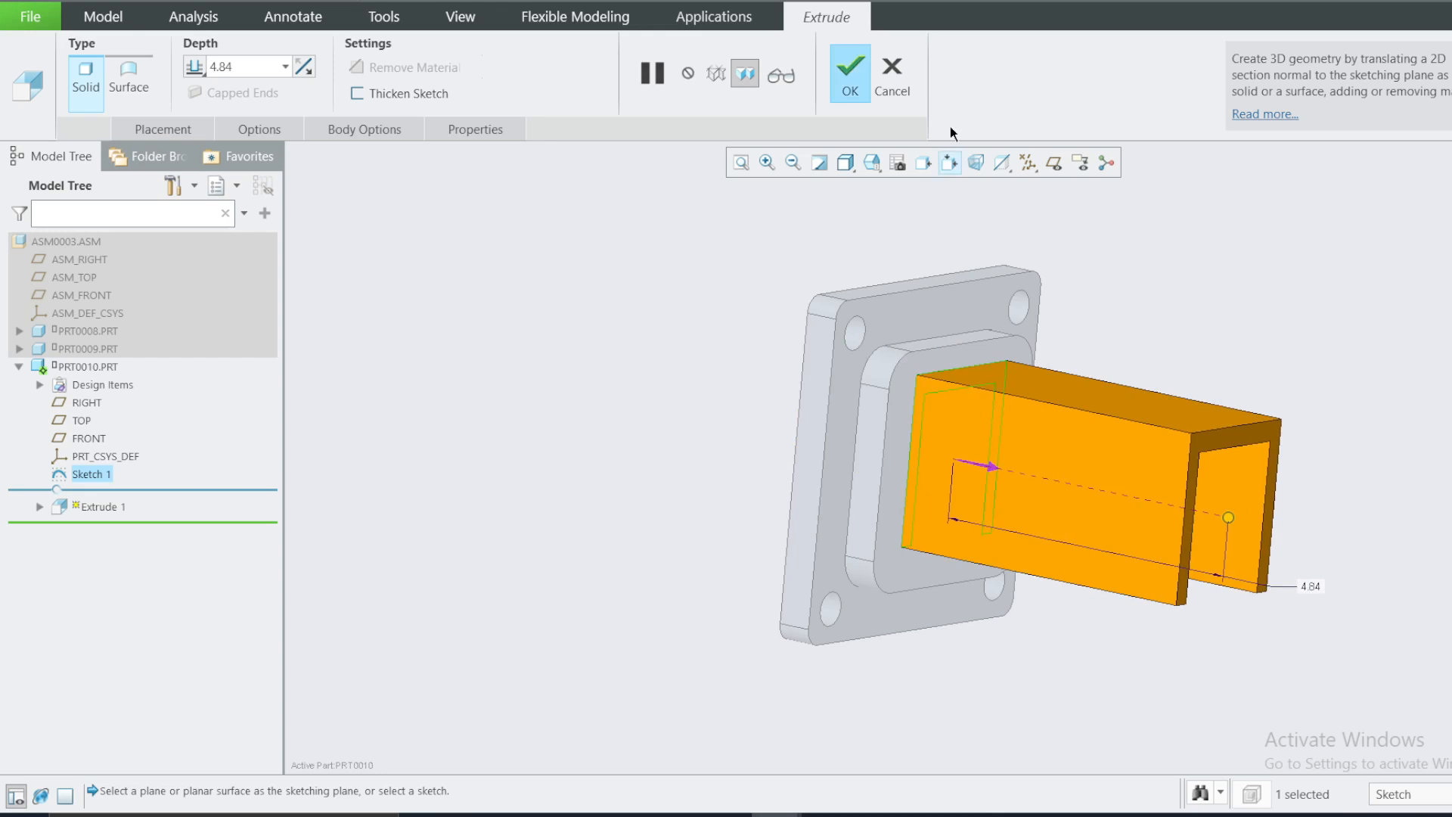
left_click(856, 65)
Edit the U-shaped profile's sketch, set its height to 2, and finish the sketch.
middle_click_drag(665, 408, 567, 415)
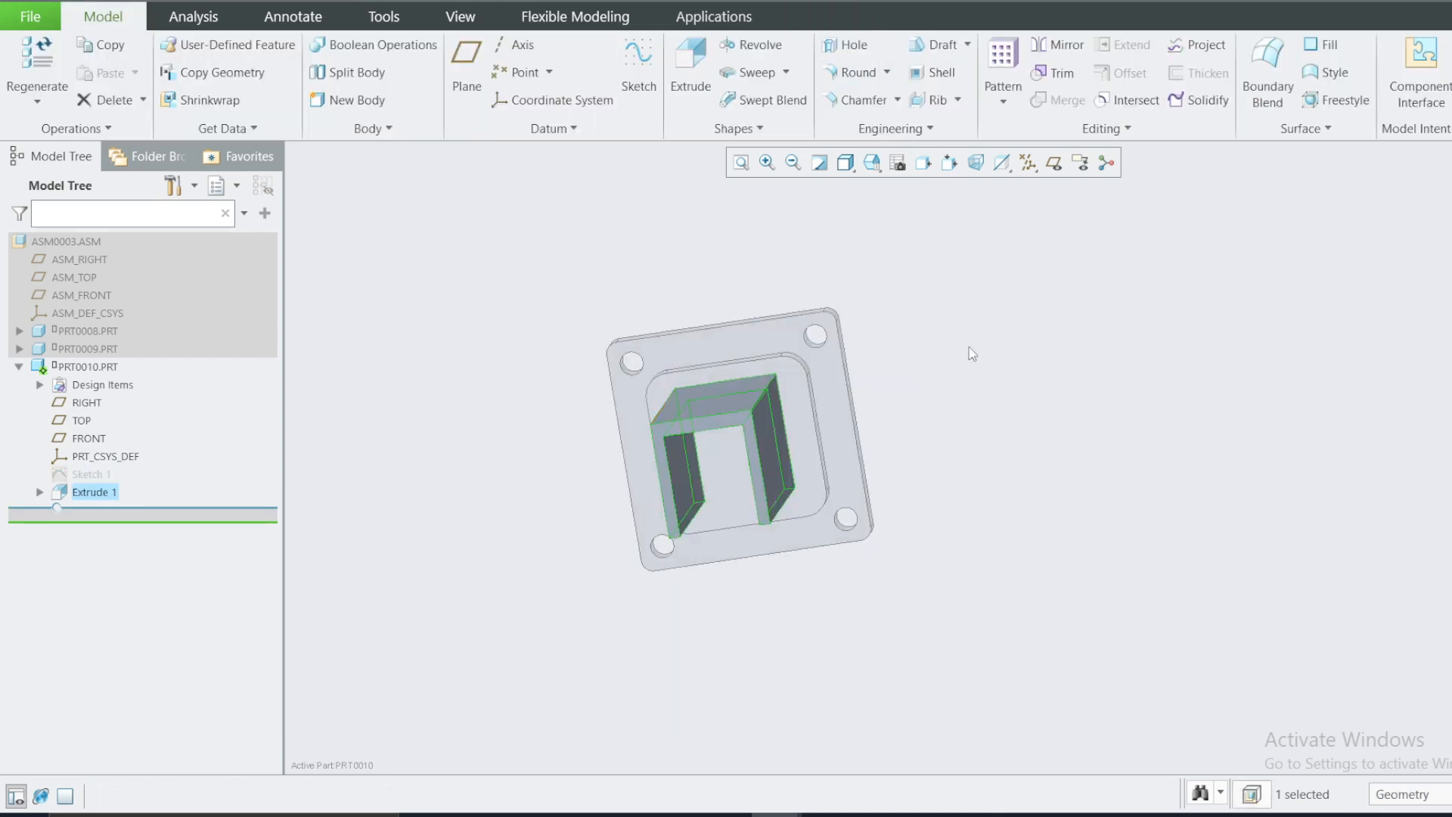
mouse_move(832, 438)
middle_mouse_down()
mouse_move(844, 432)
mouse_move(795, 443)
middle_mouse_up()
right_click(91, 476)
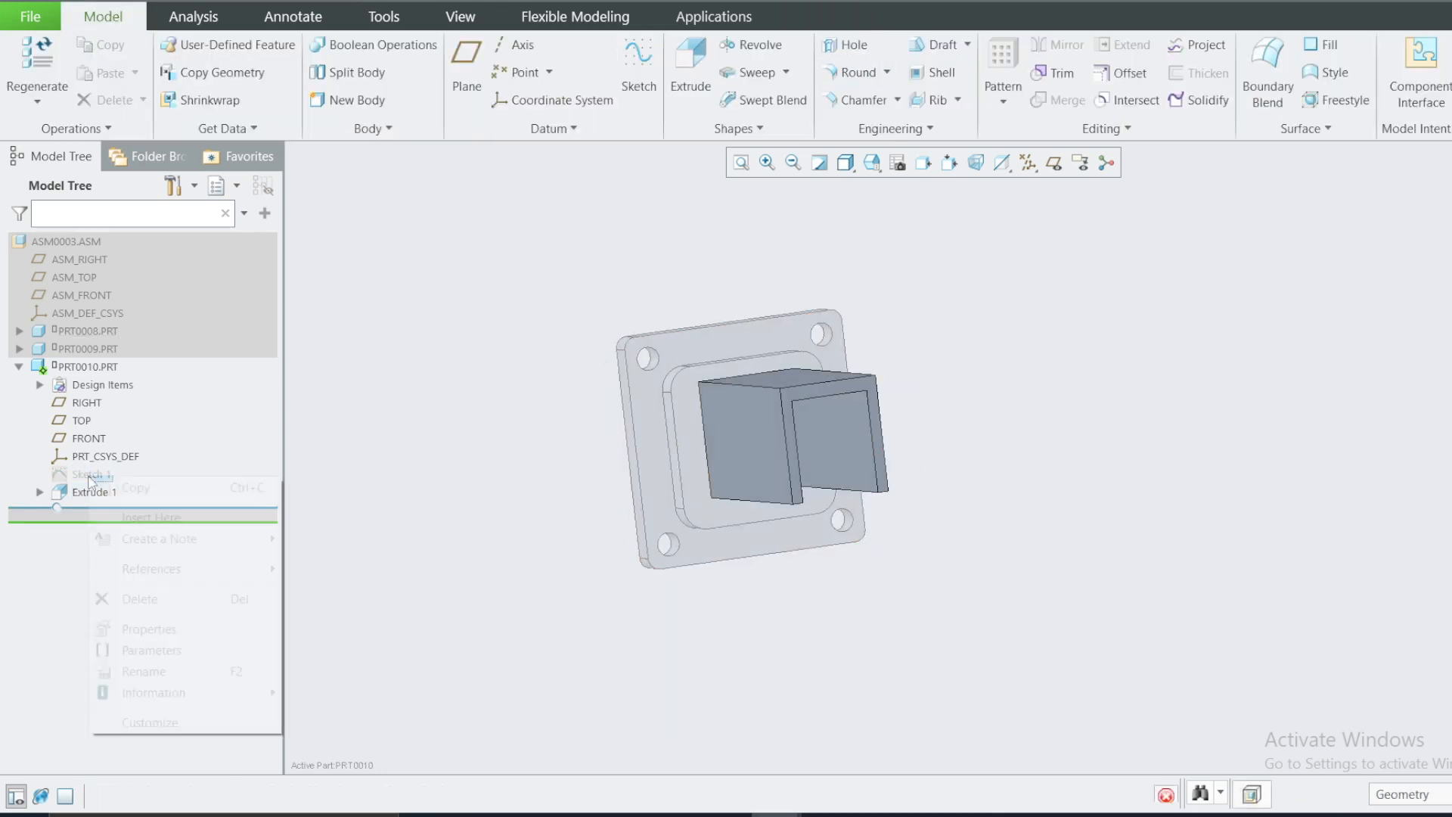
left_click(125, 389)
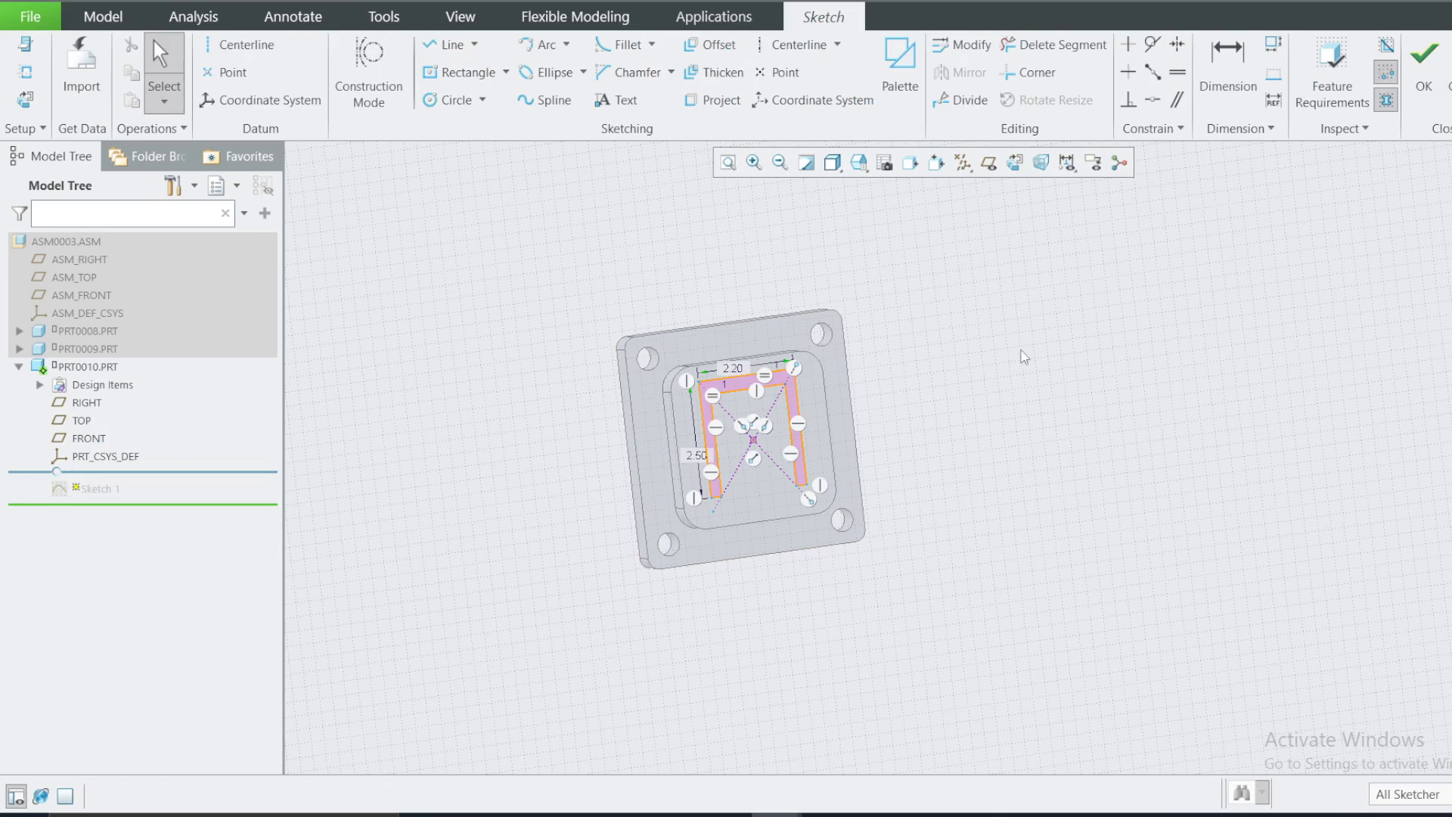
double_click(696, 454)
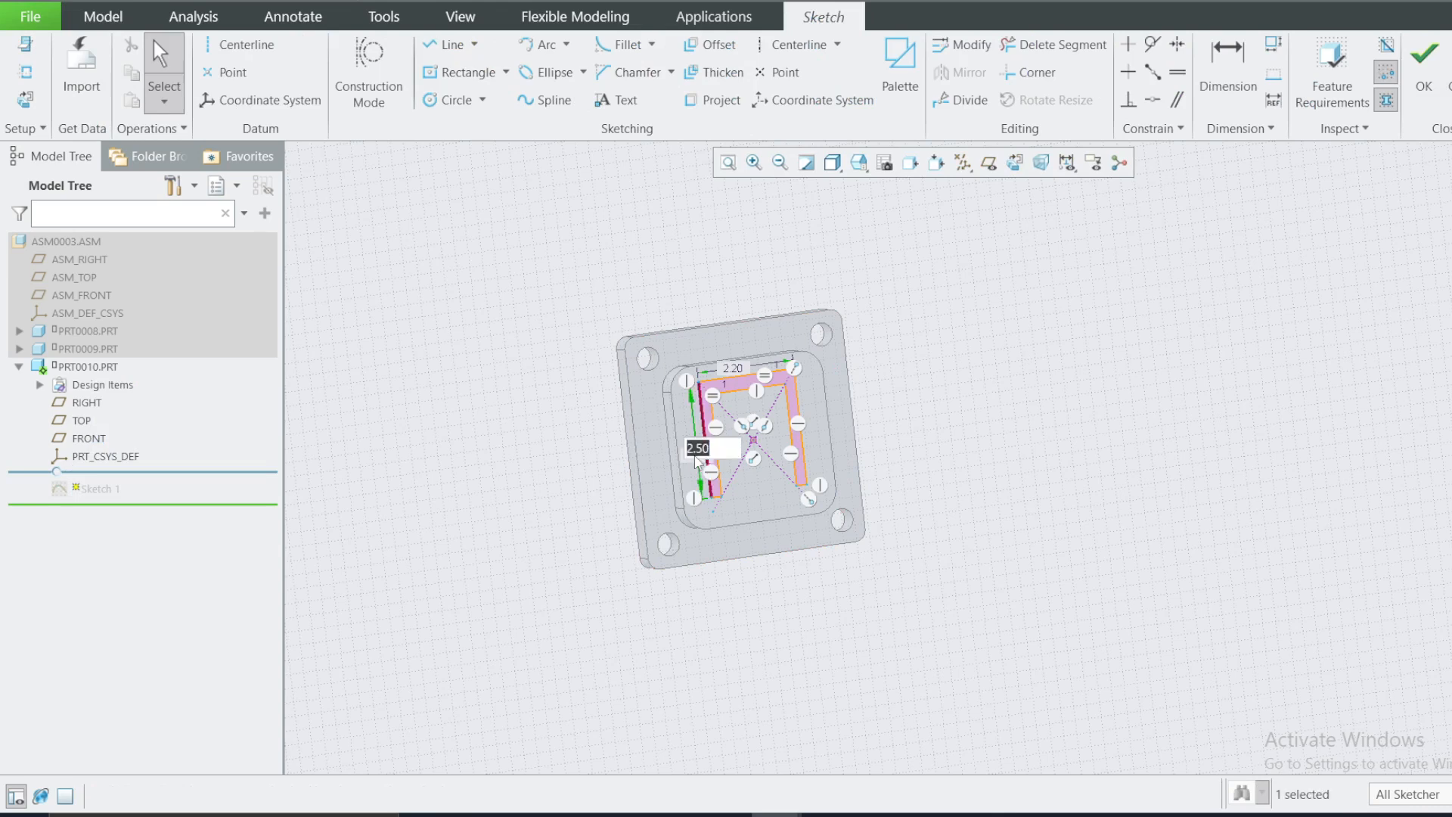
type("2")
key("Return")
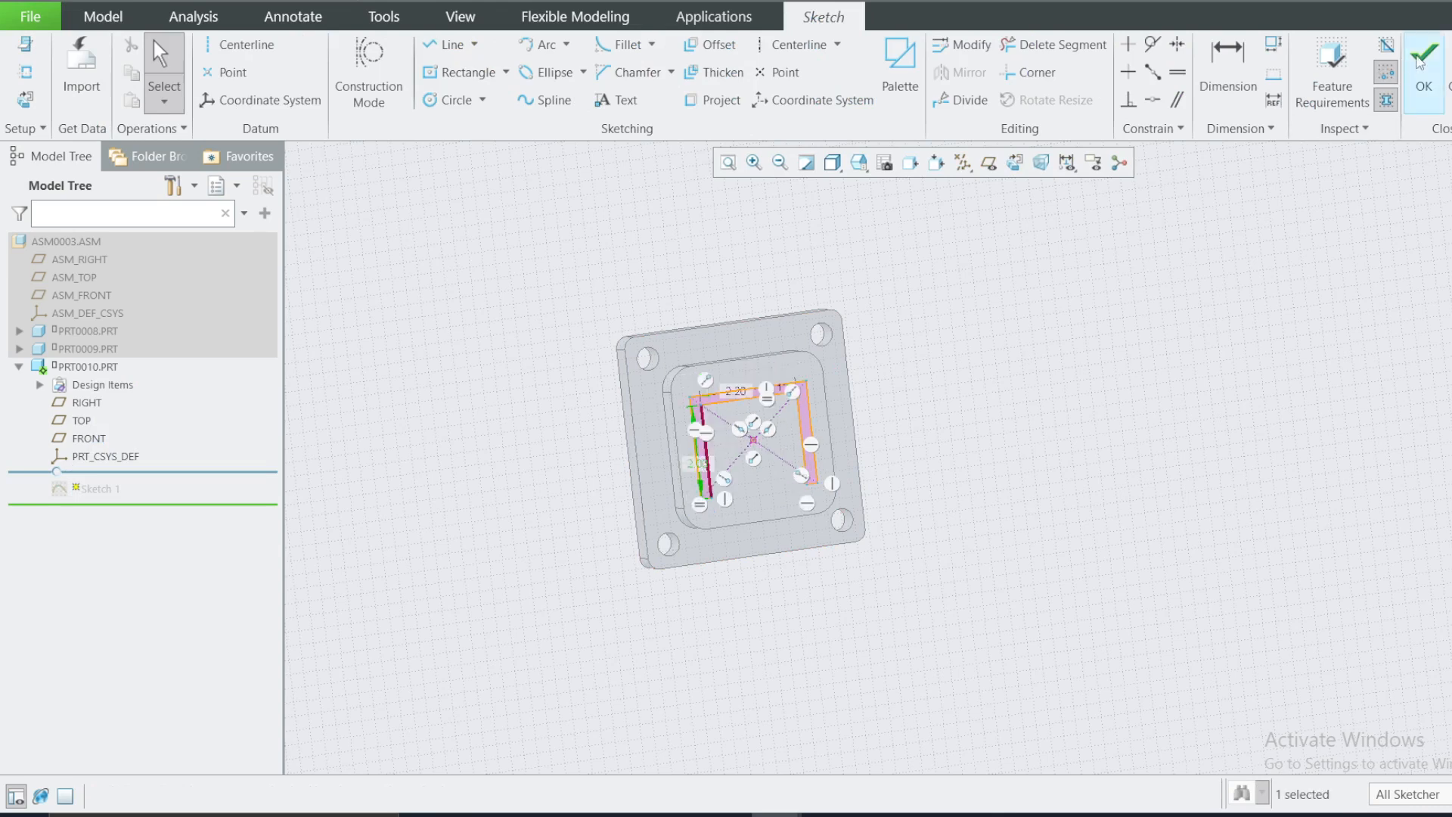
left_click(1422, 57)
middle_click_drag(973, 379, 1001, 387)
left_click(952, 295)
Redefine the U-shaped extrusion with a depth of 6.
scroll(822, 463, "down", 2)
middle_click_drag(823, 469, 860, 457)
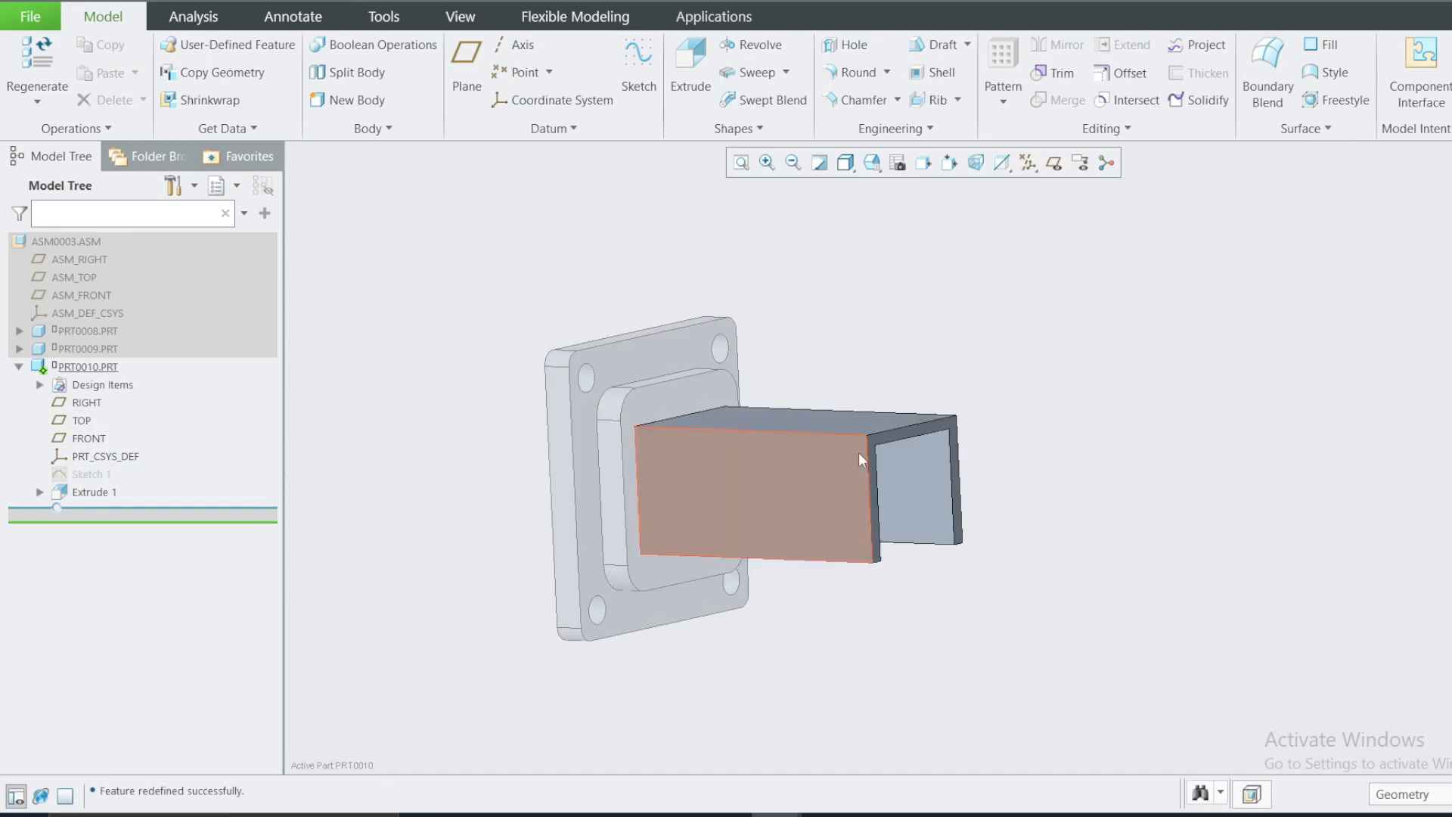
right_click(89, 492)
left_click(118, 406)
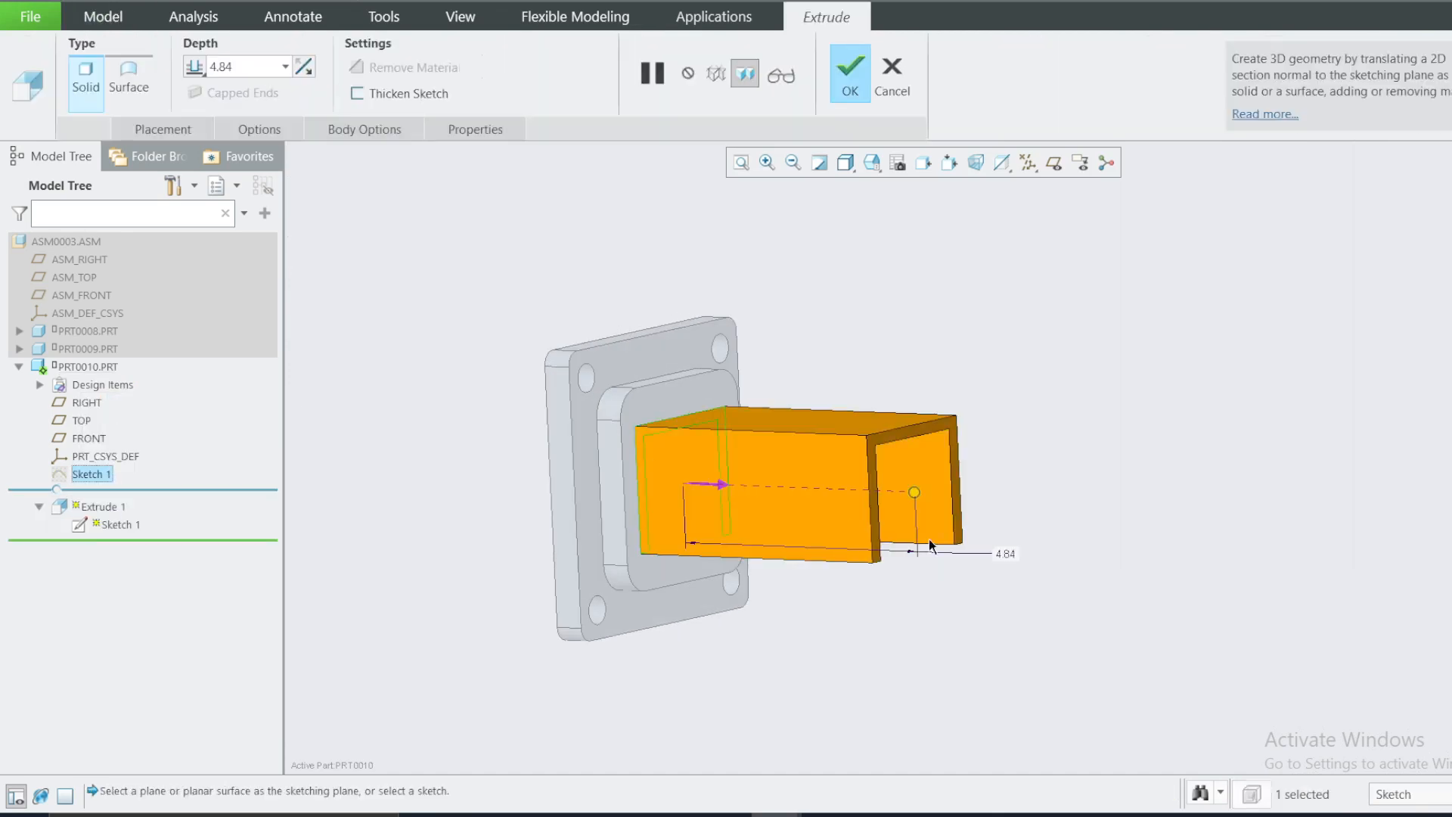
double_click(1006, 555)
type("5.84")
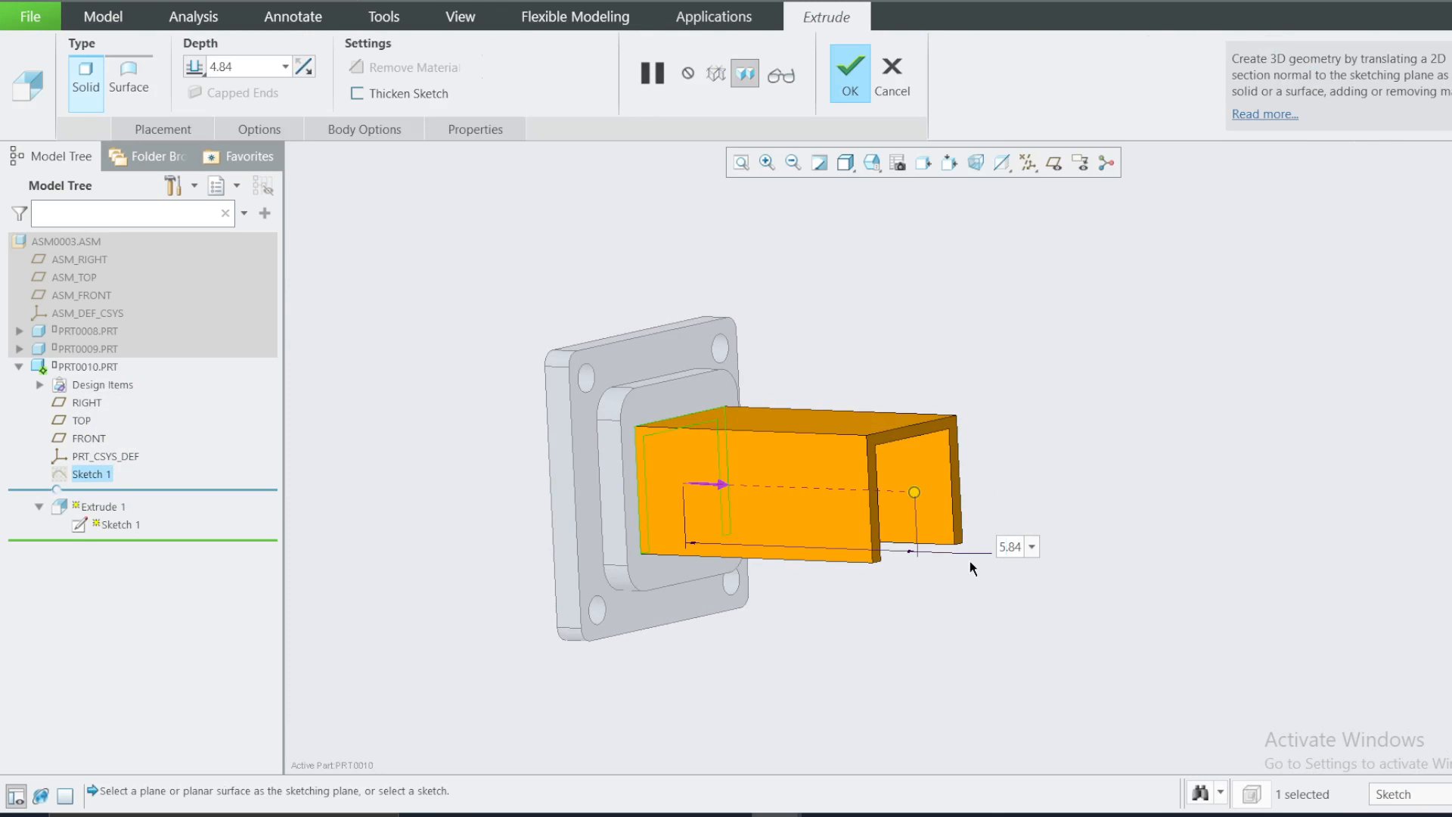
left_click(1031, 547)
left_click(1017, 546)
double_click(1015, 546)
type("6")
key("Return")
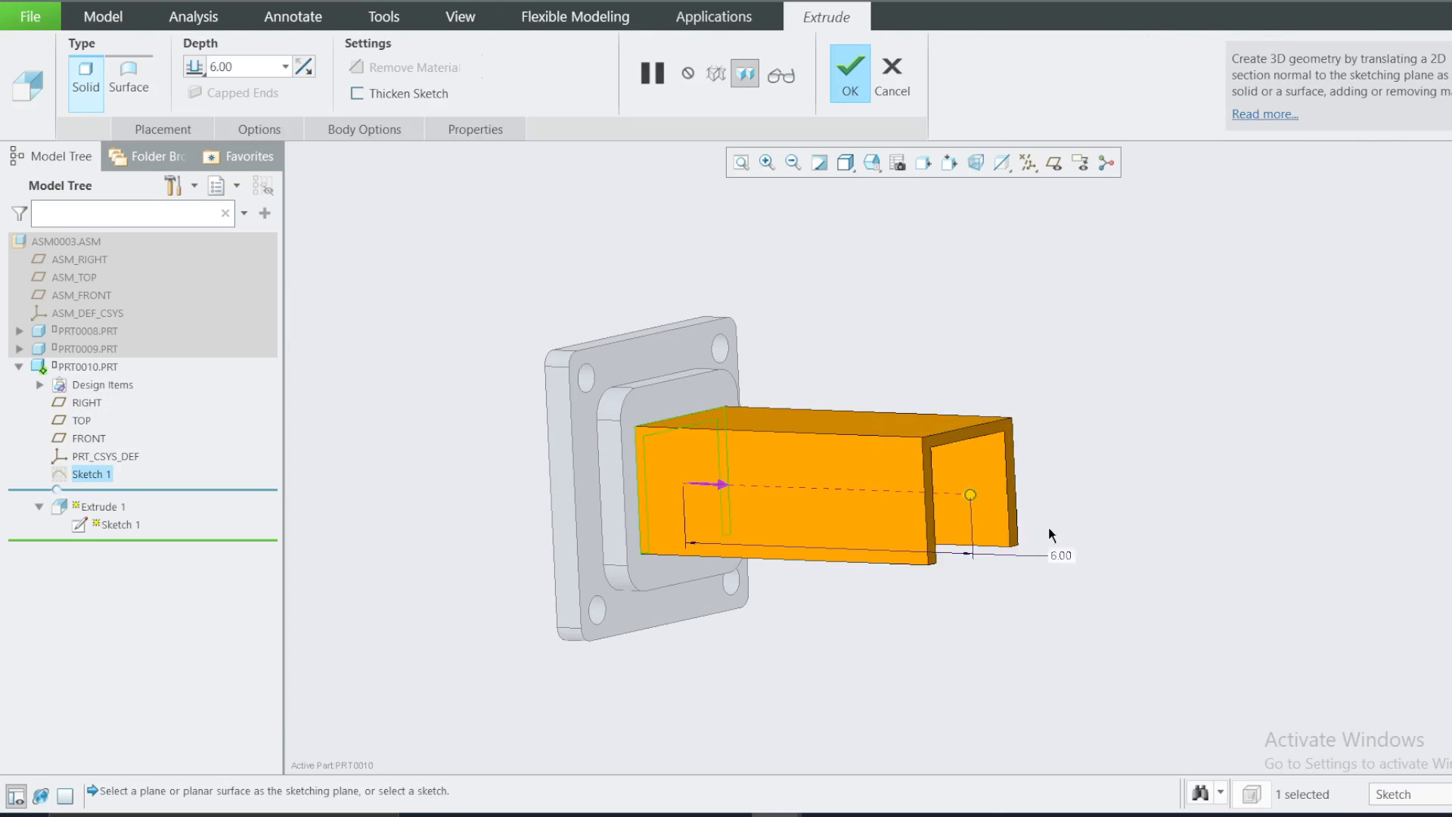
left_click(851, 72)
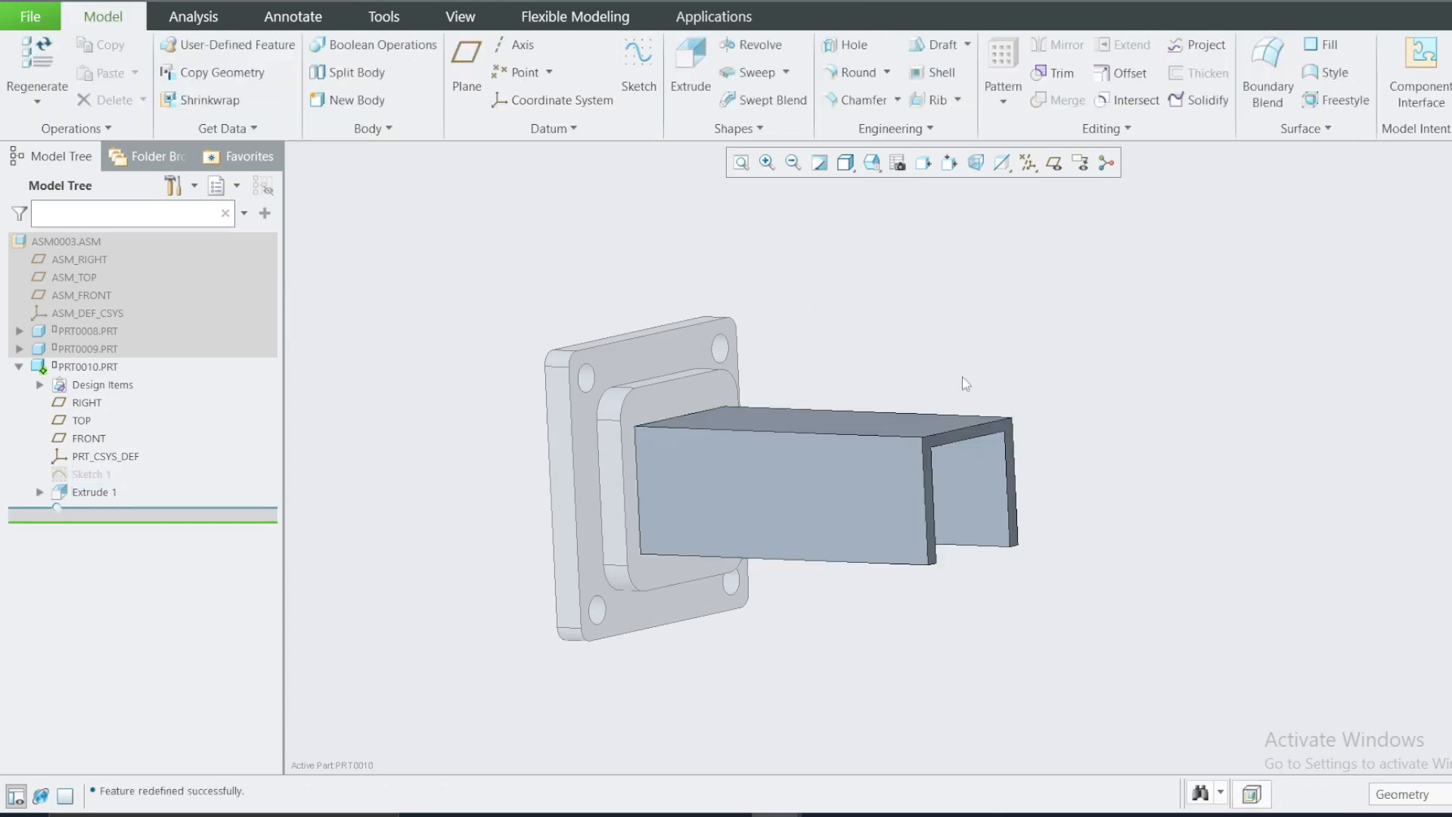
Round the two long outer top edges of the U-shaped channel with a radius of 0.50.
left_click(853, 71)
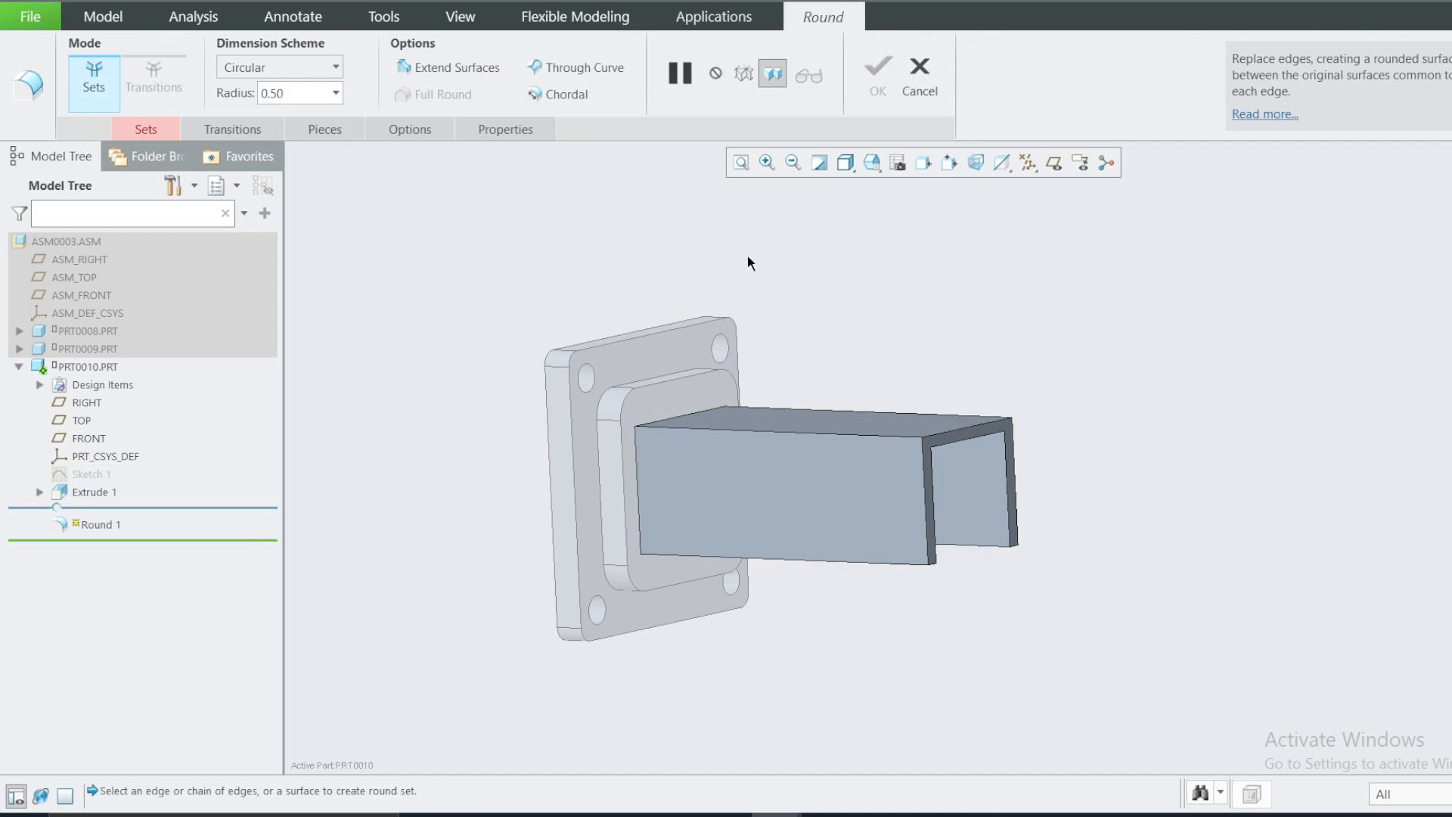
left_click(798, 433)
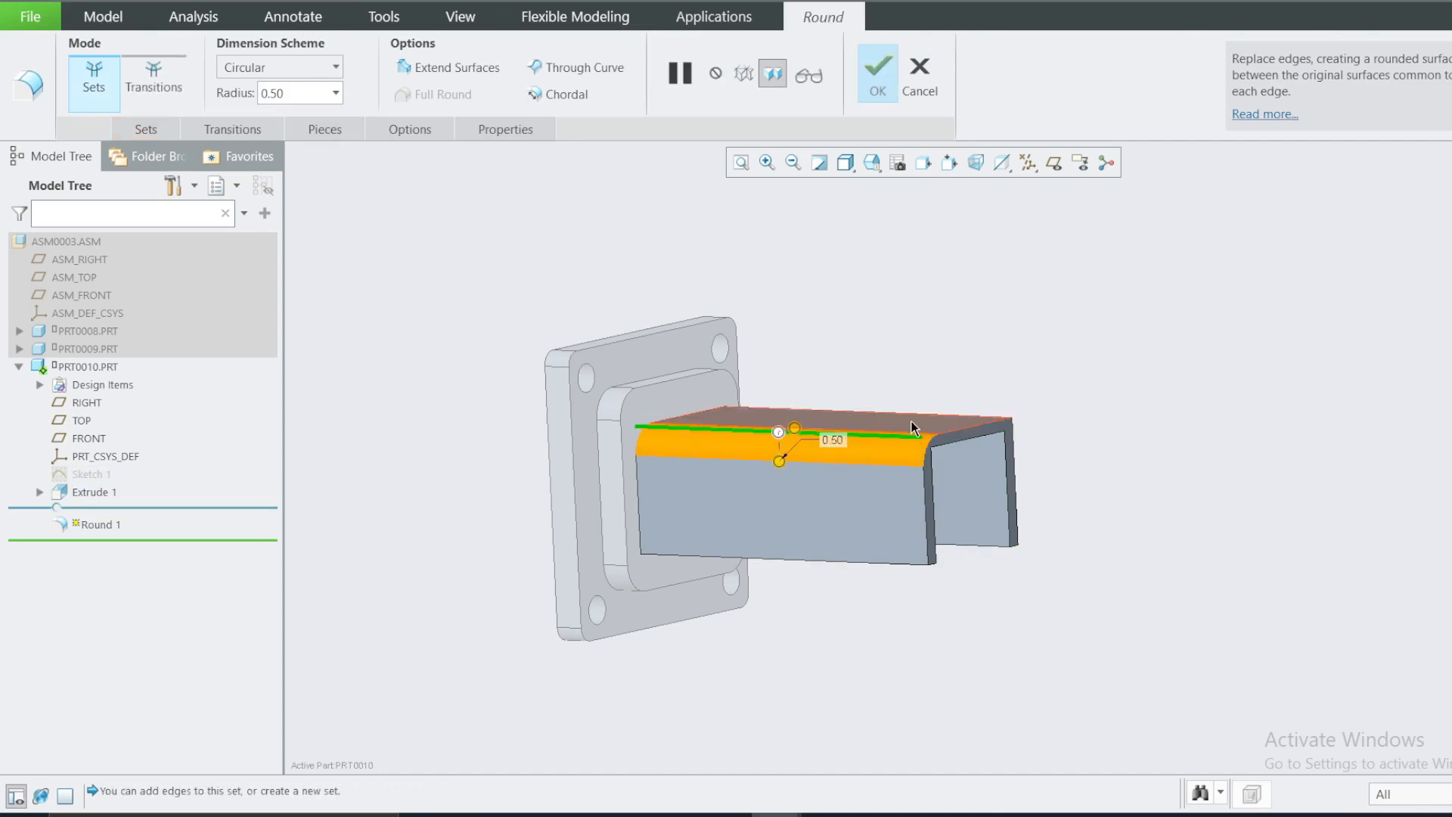
left_click(934, 414)
middle_click_drag(927, 473, 314, 201)
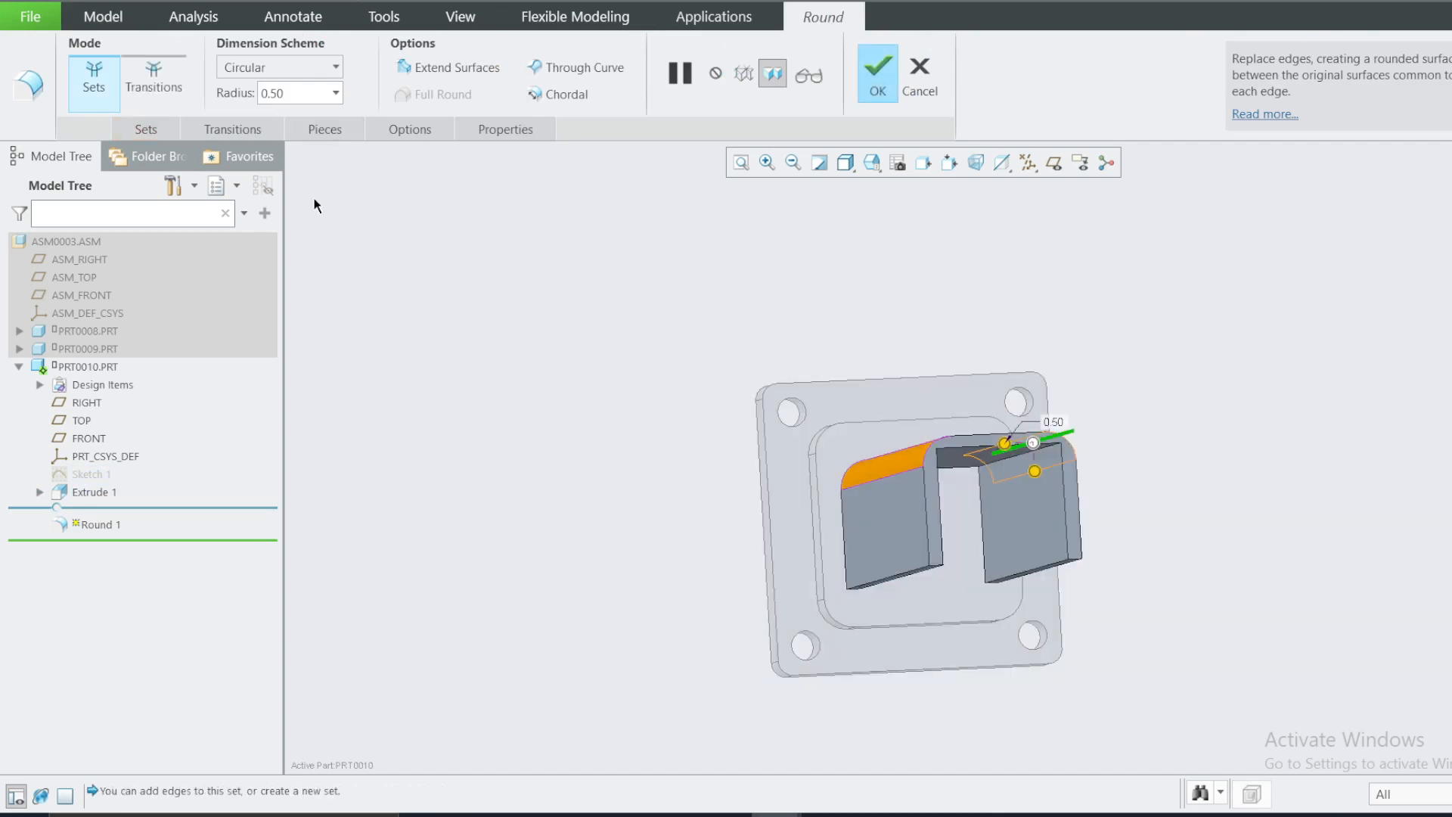
left_click(879, 80)
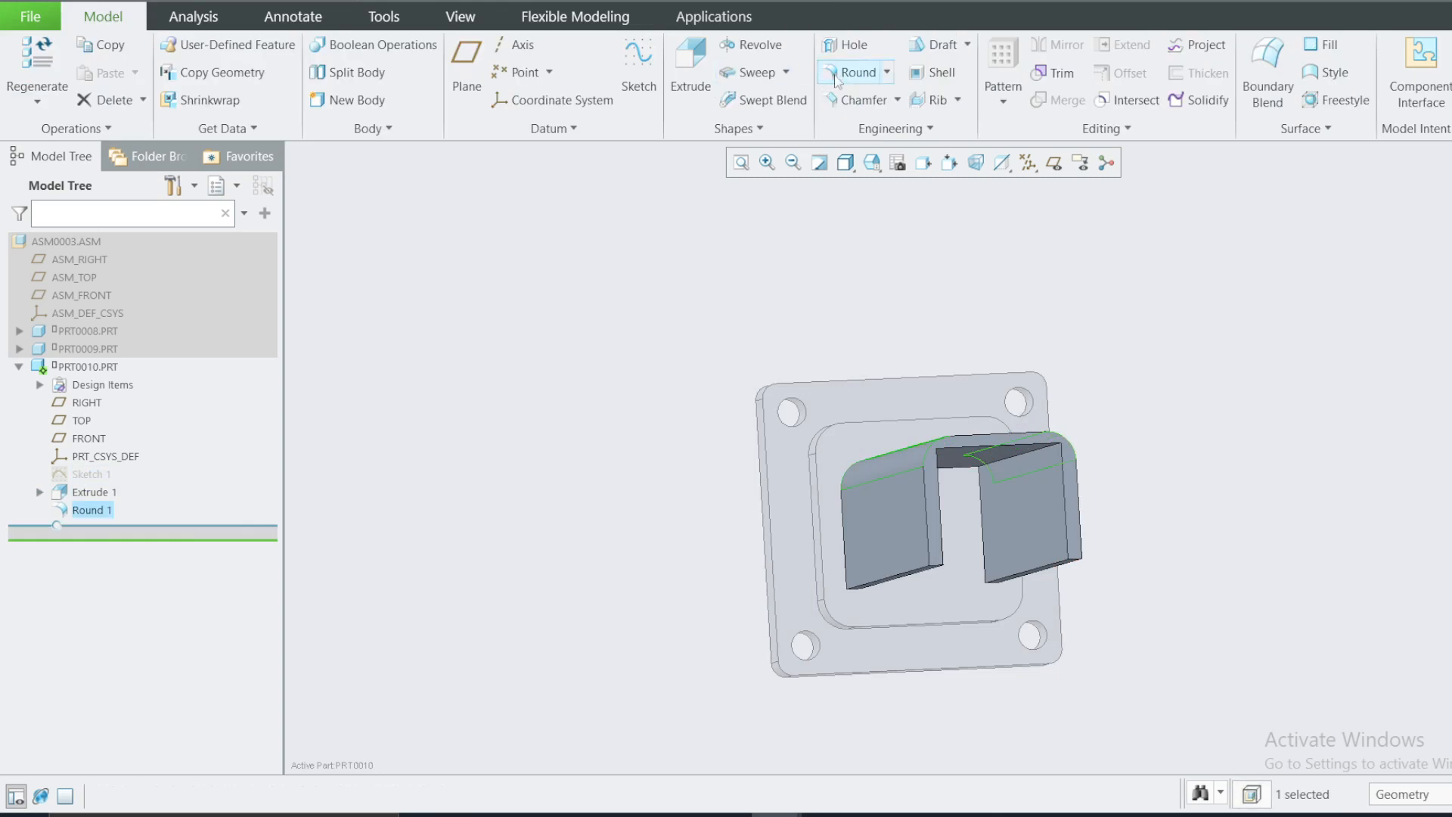
Add a second round on the channel's two long inner top edges, setting the second edge's radius to 0.3.
left_click(757, 83)
left_click(997, 458)
middle_click_drag(997, 463, 933, 509)
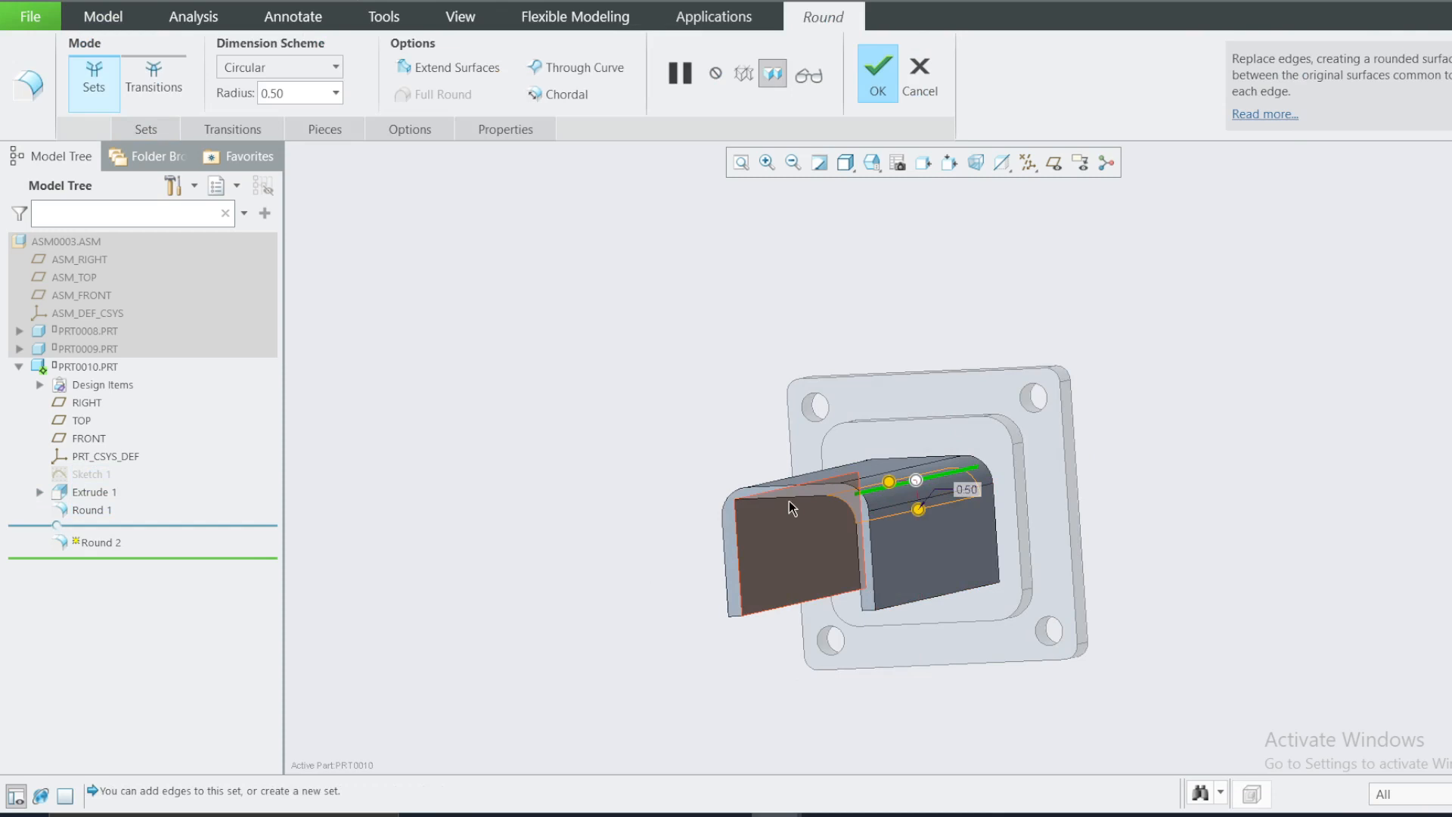
middle_click_drag(790, 507, 738, 484)
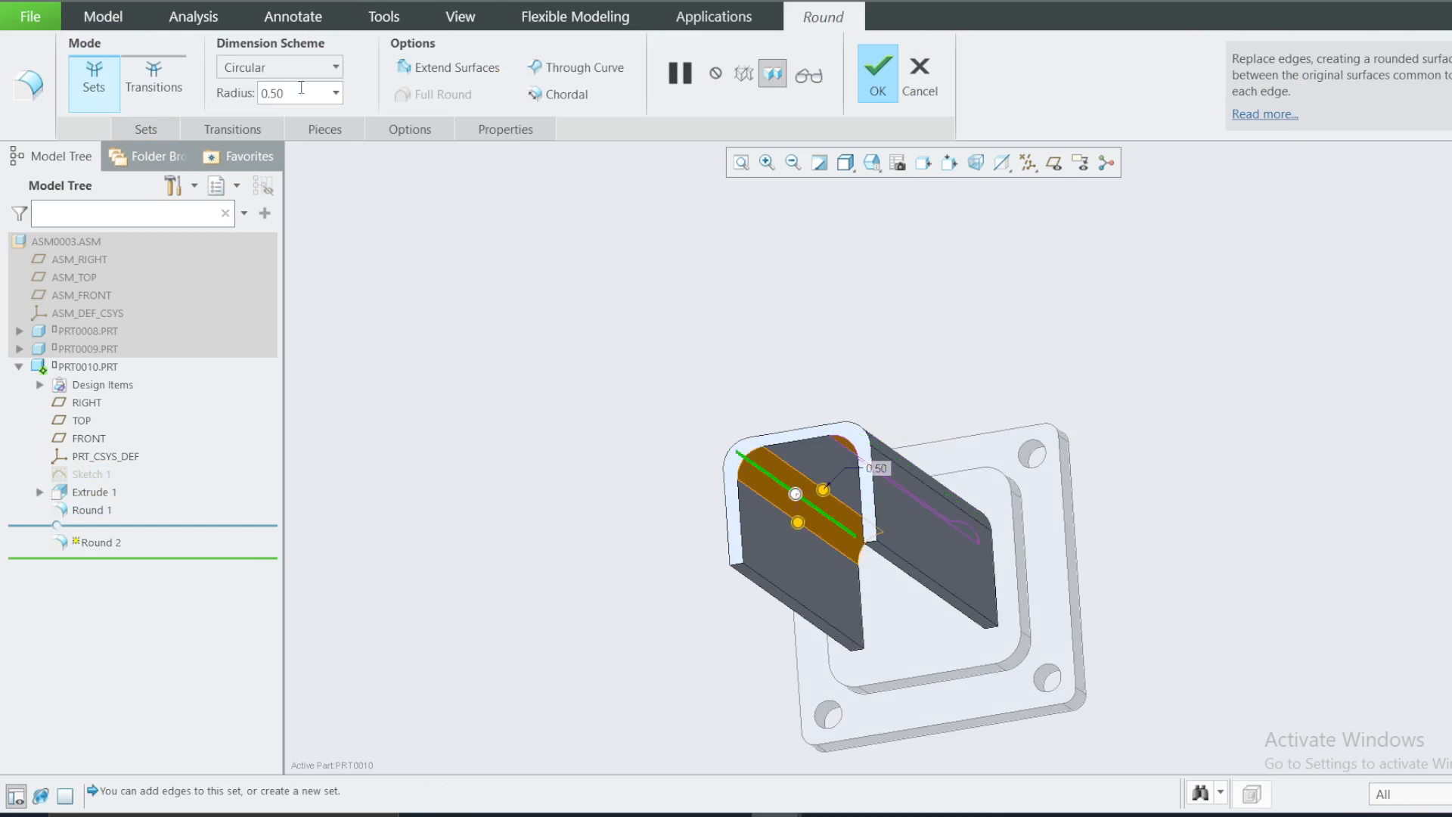
key("BackSpace")
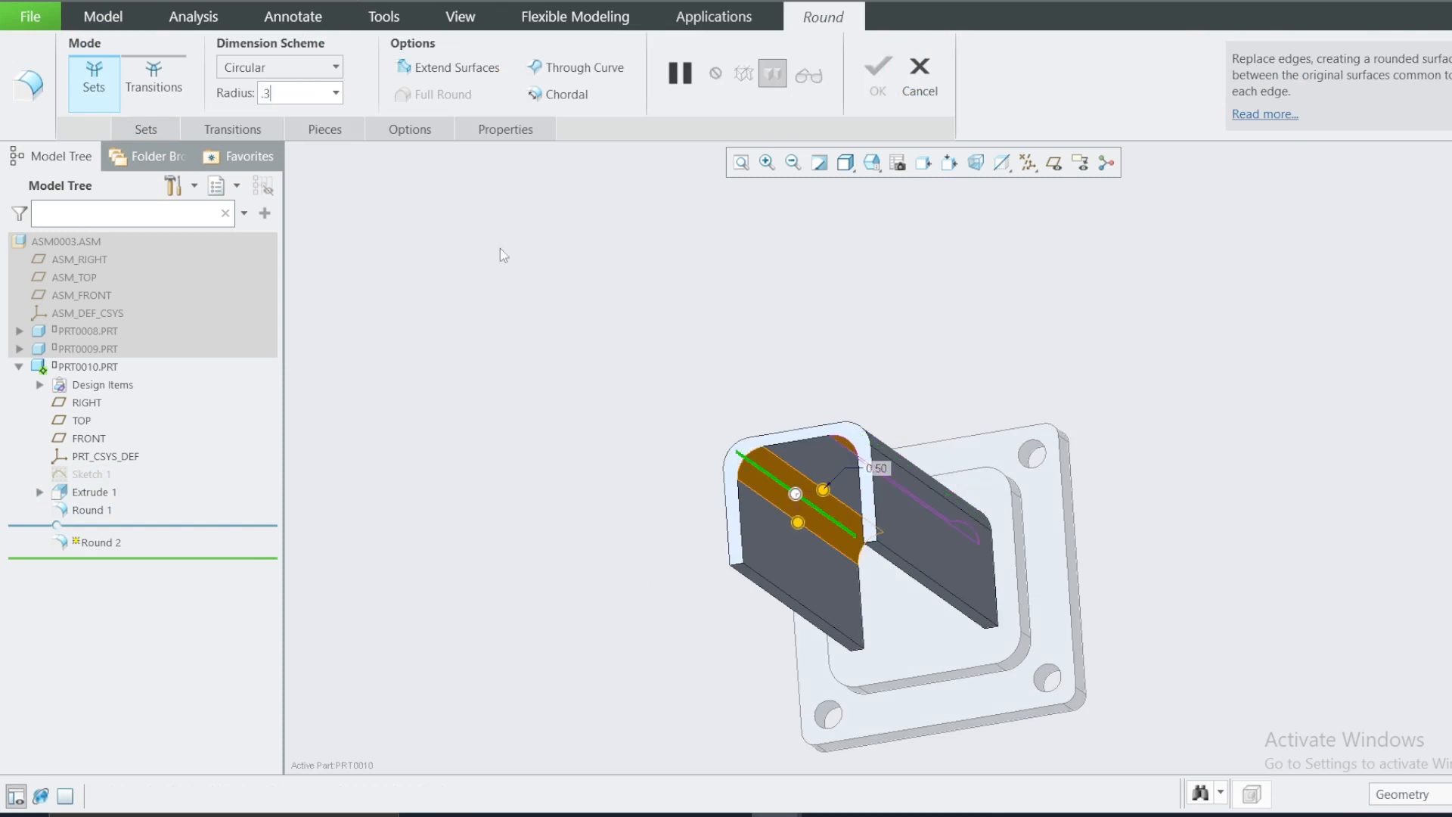
type(".3")
key("Return")
Set the radius of the first inner edge's round set to 0.3 as well and complete the round.
left_click(150, 134)
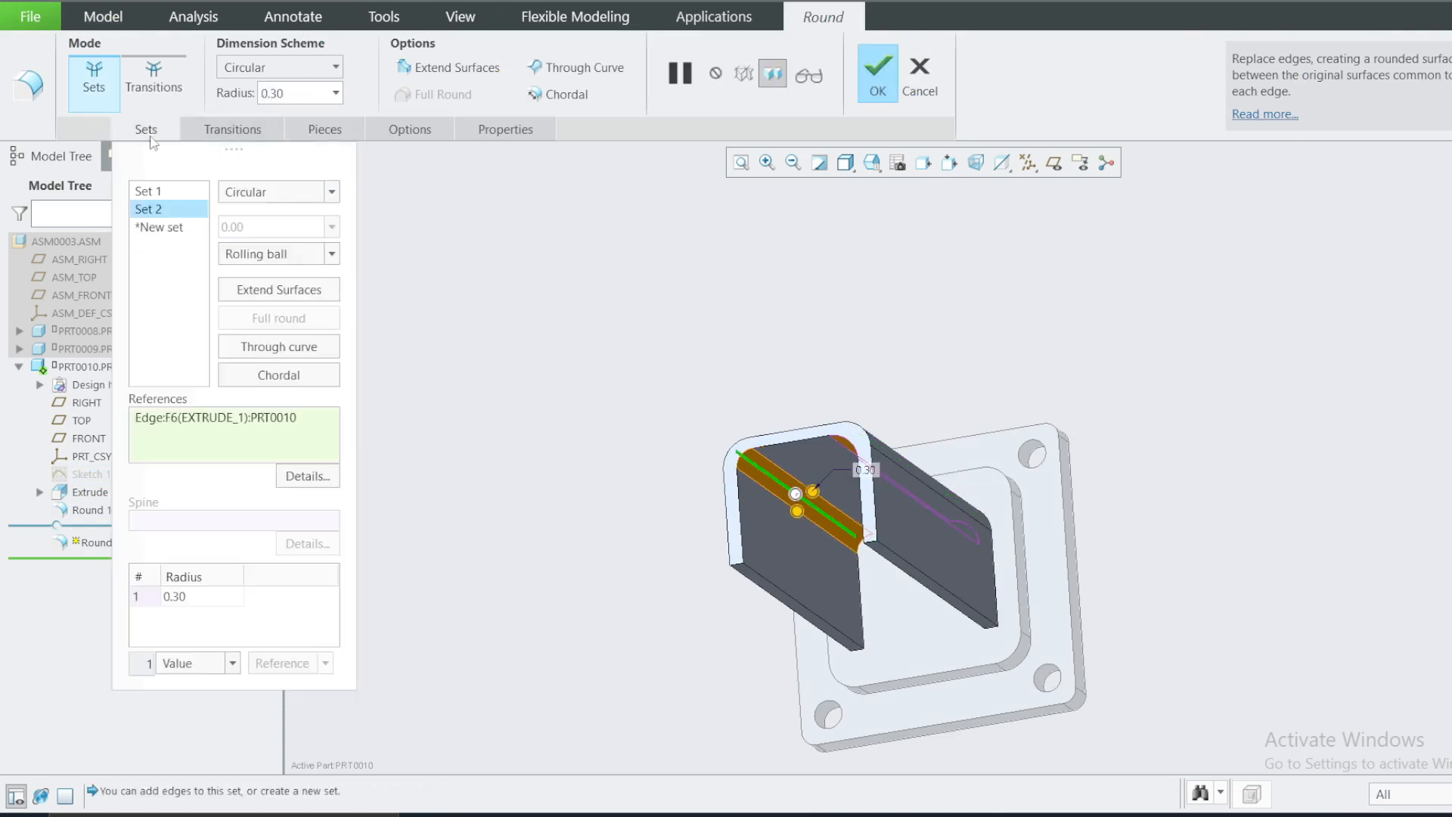
left_click(148, 191)
left_click(209, 598)
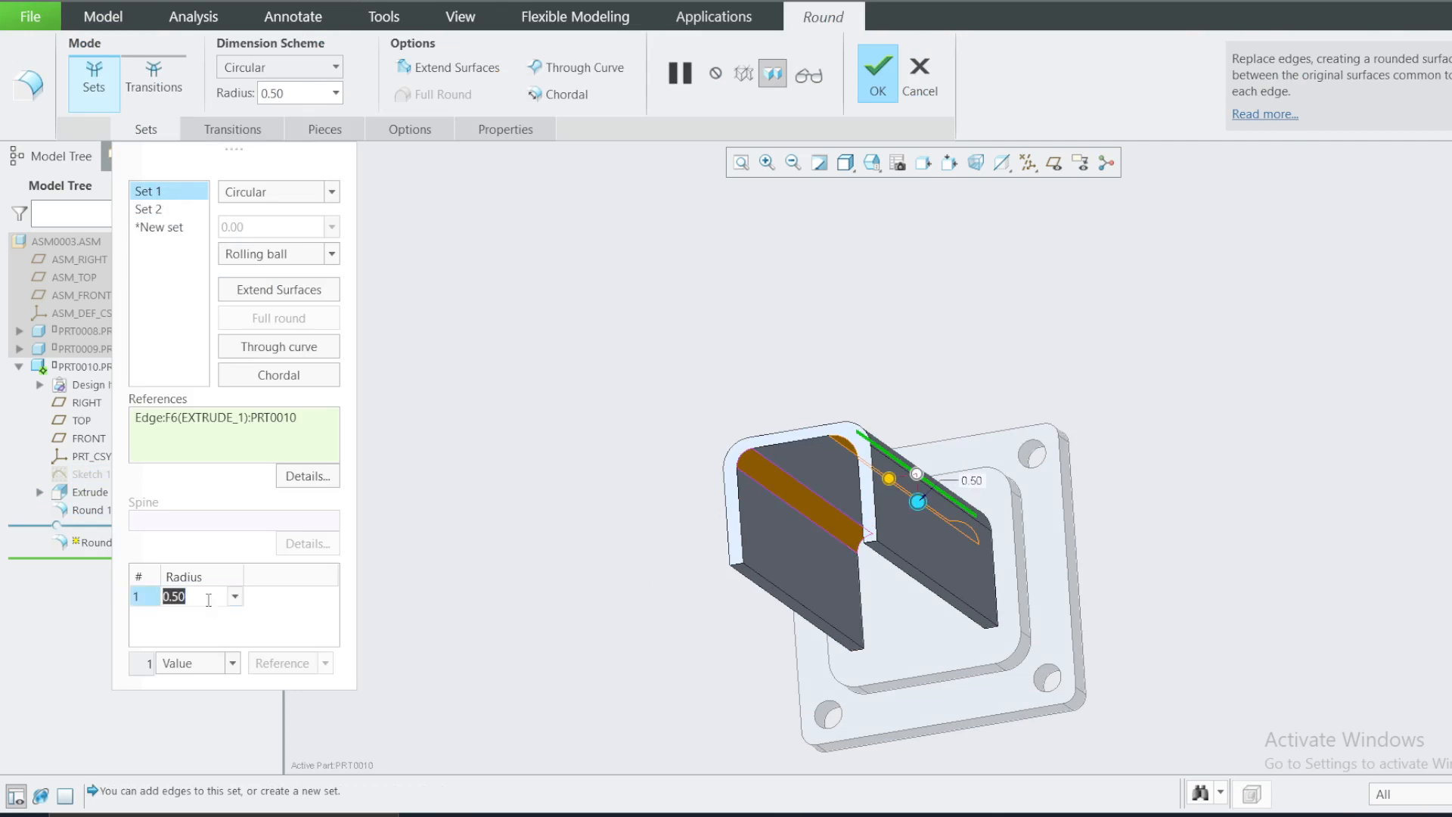
key("BackSpace")
type(".3")
key("Return")
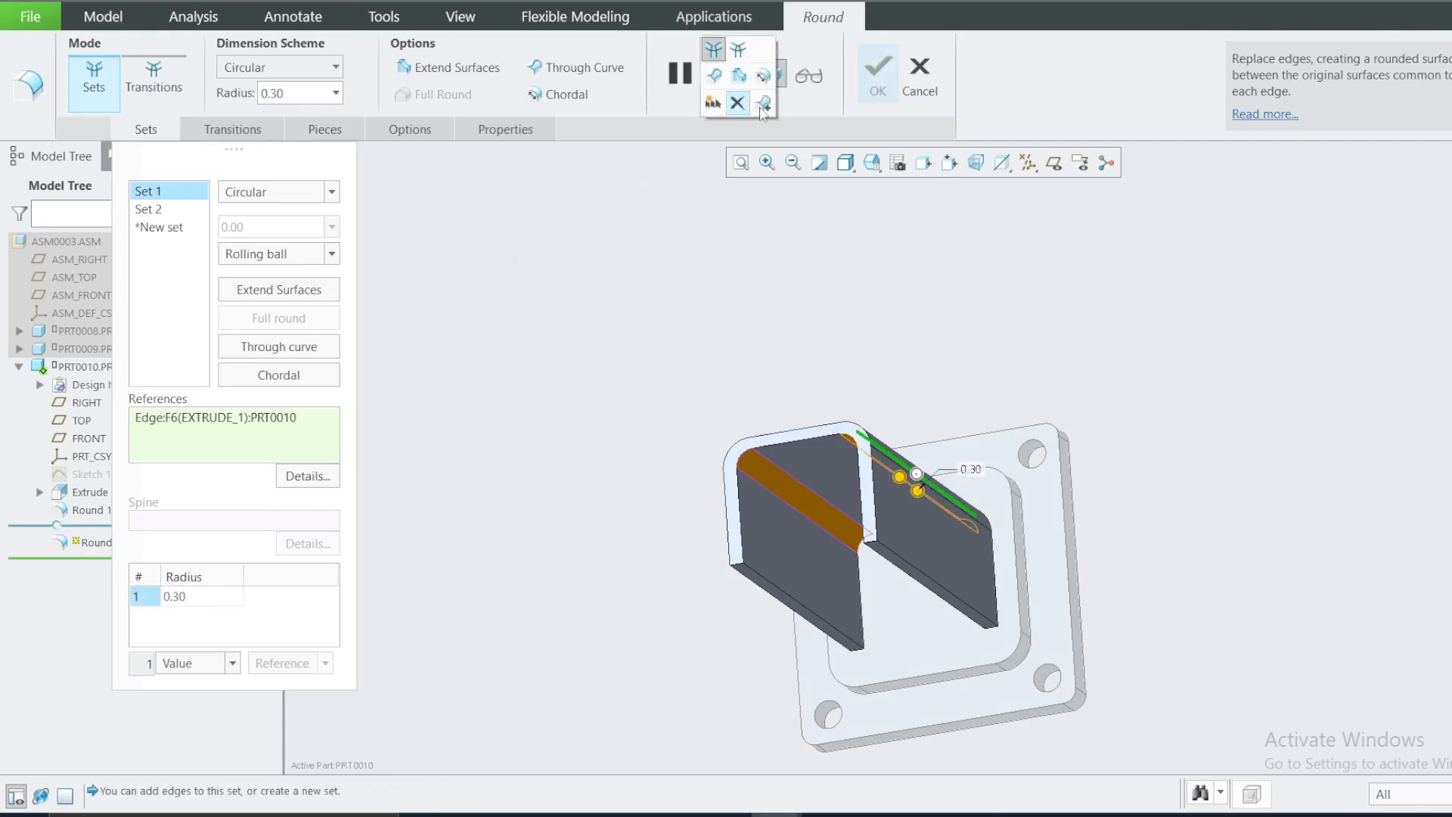
left_click(877, 76)
middle_click_drag(871, 394, 942, 408)
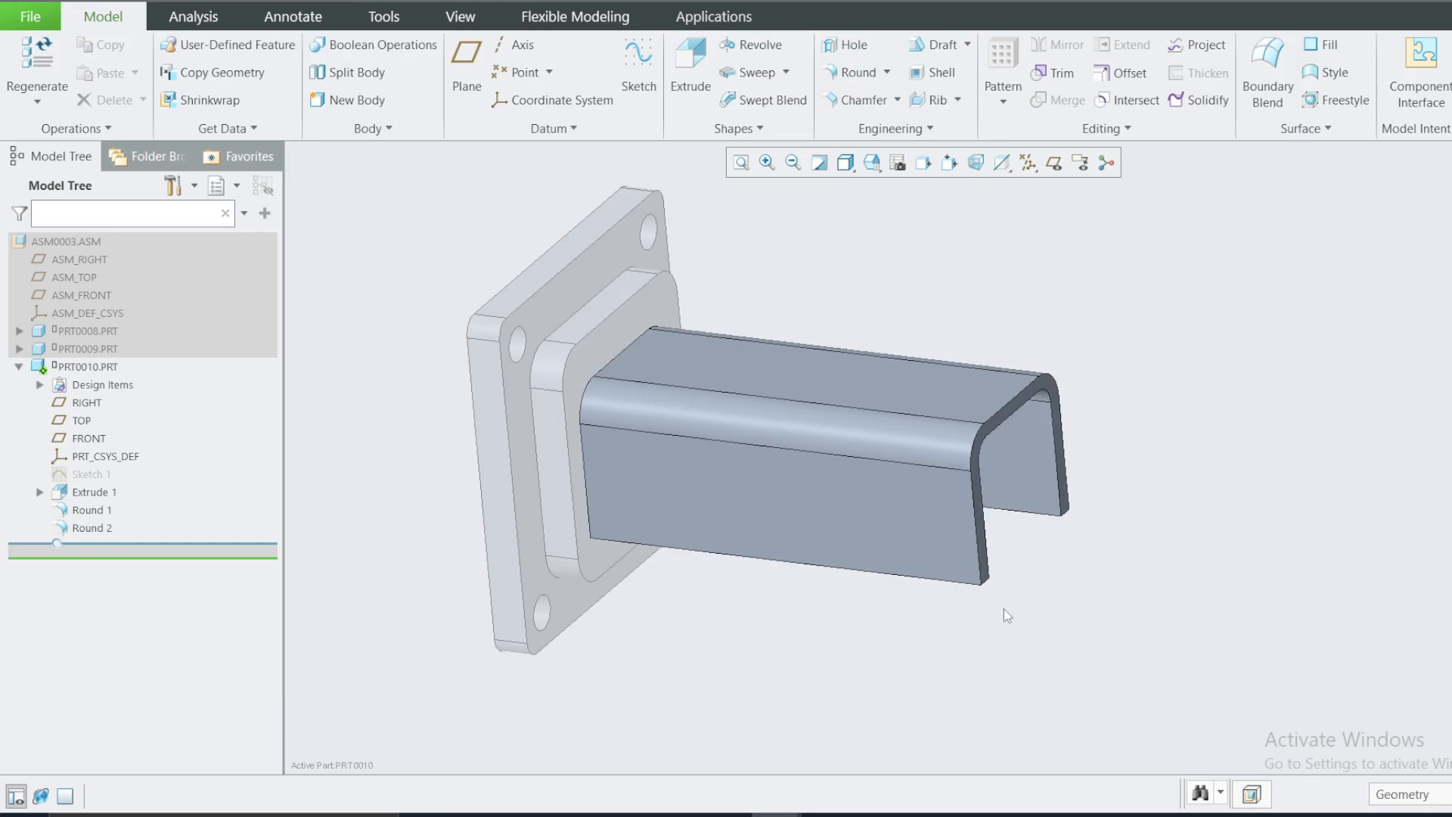
Round the two lower corner edges at the channel's free end with a radius of 0.30.
left_click(850, 73)
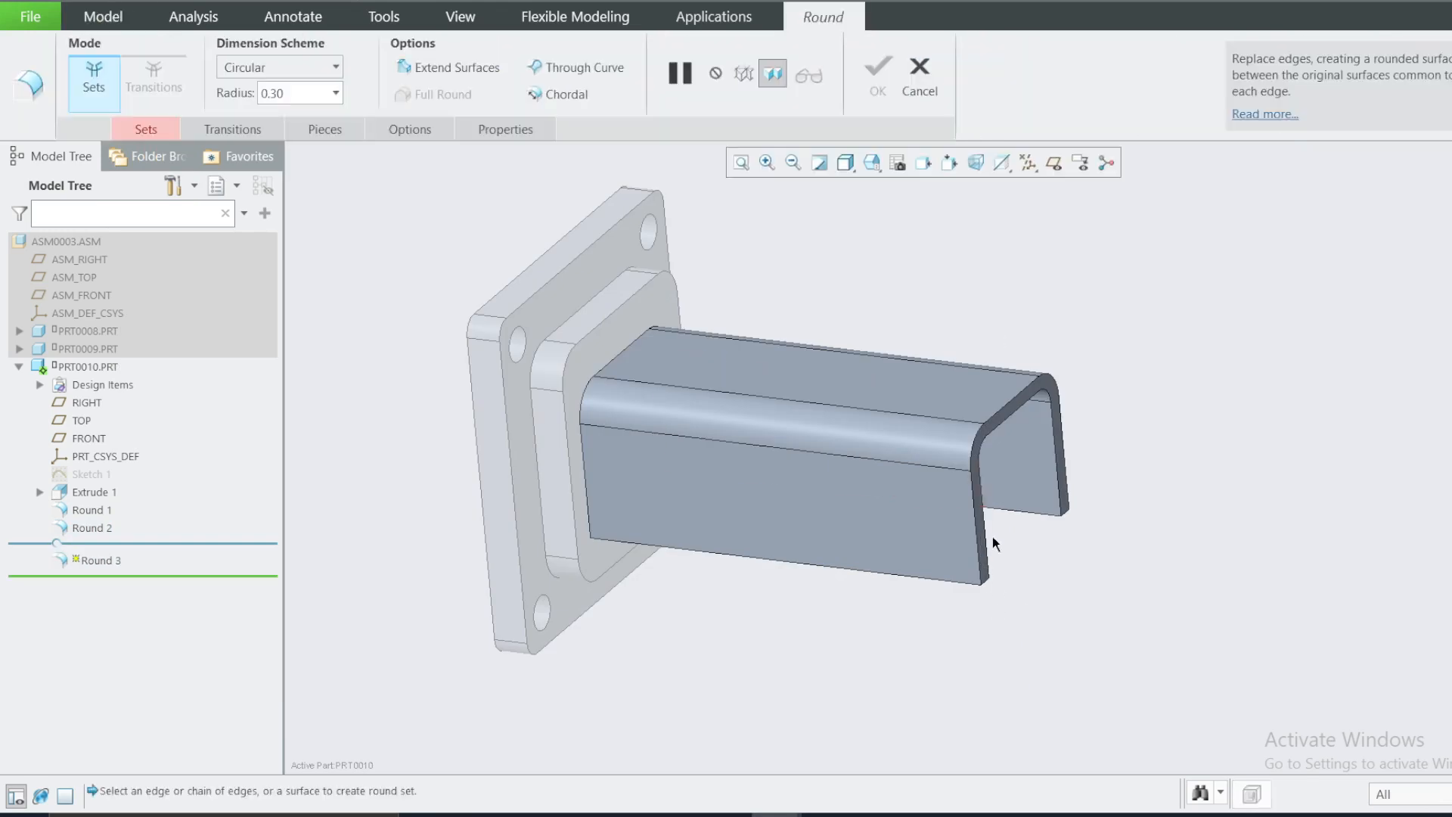
left_click(985, 580)
left_click(1064, 511, "ctrl")
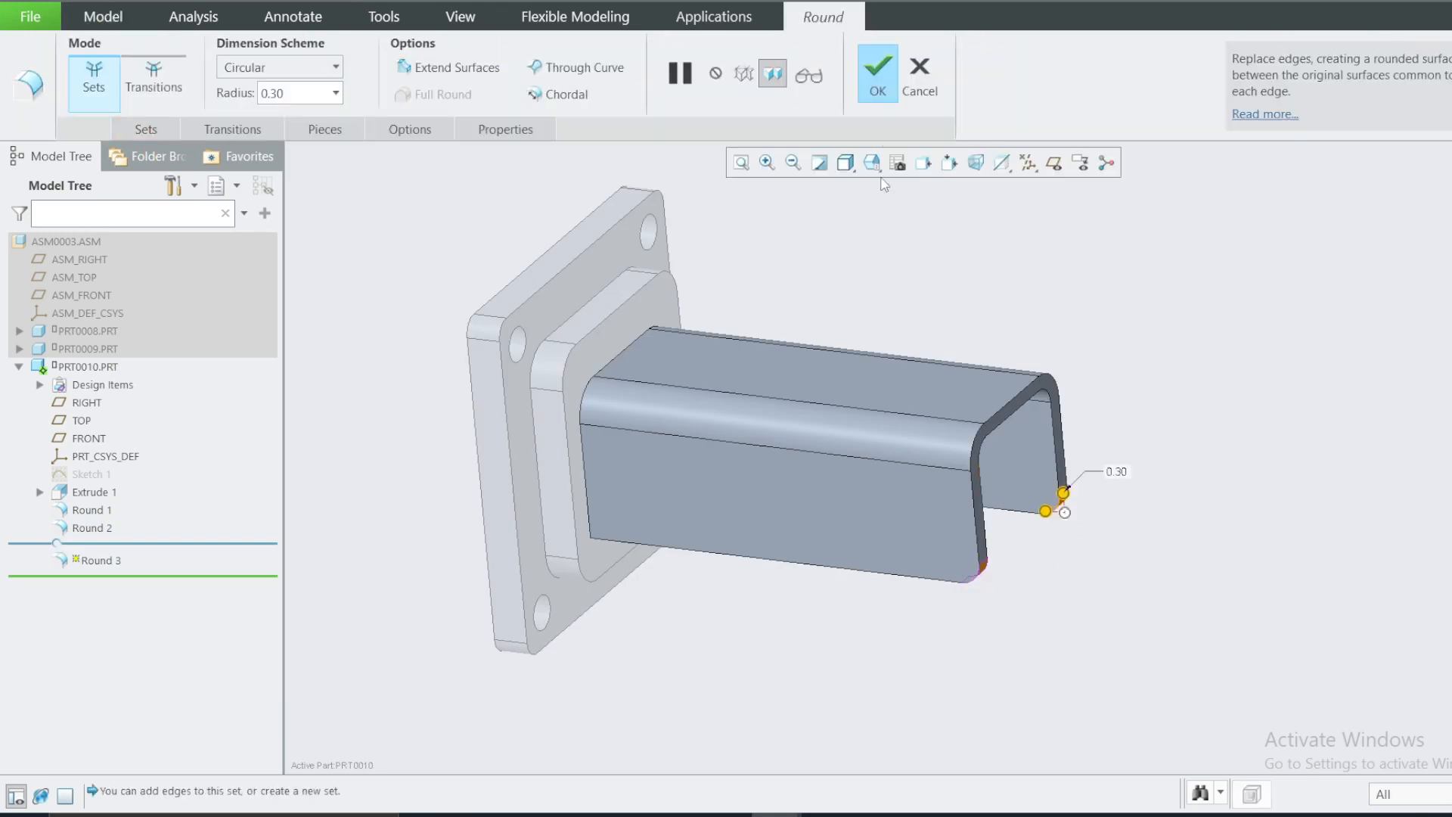
left_click(877, 76)
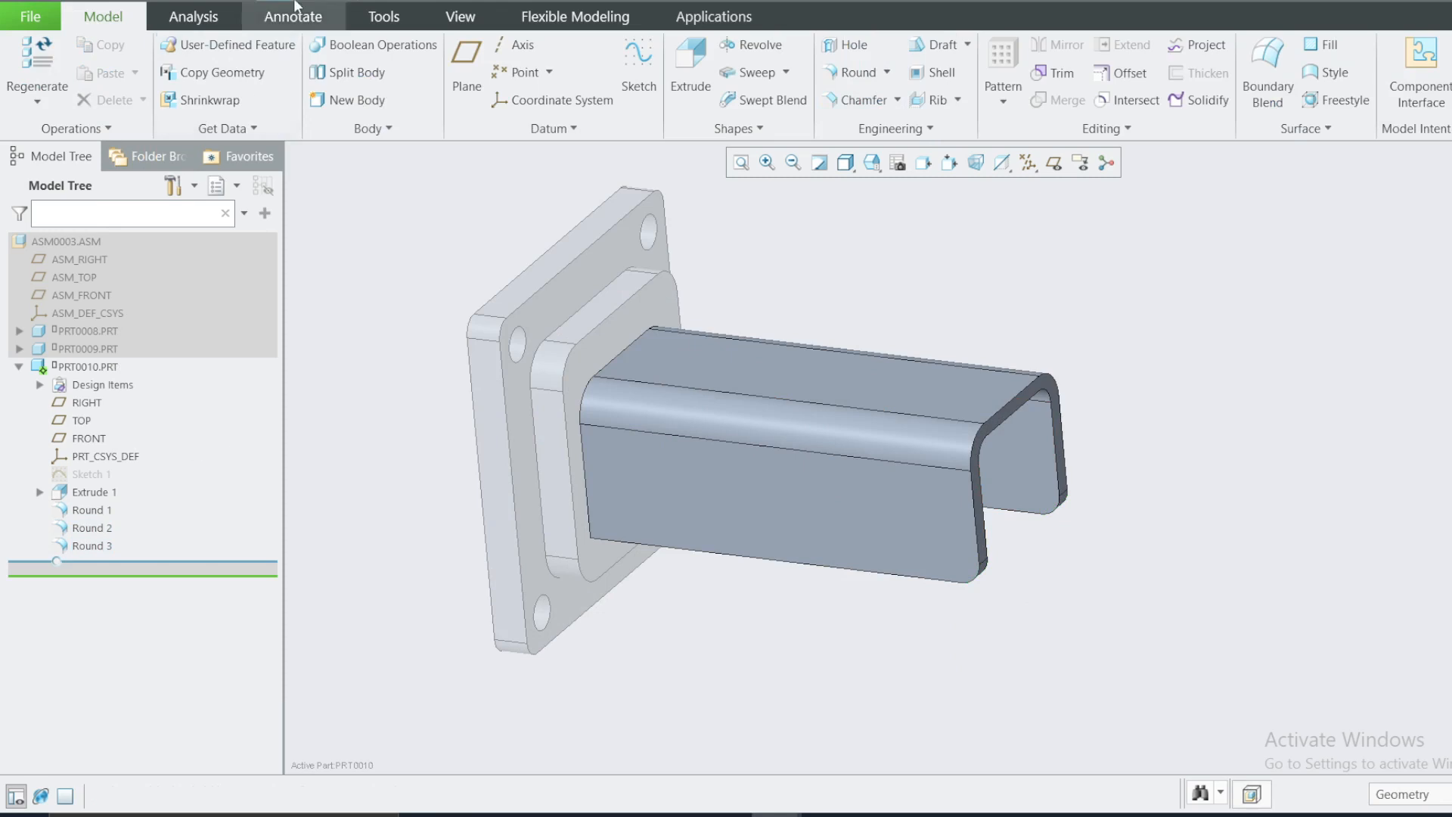
Apply the bright green appearance to the entire PRT0010 channel, using the Part selection filter.
left_click(460, 16)
left_click(208, 61)
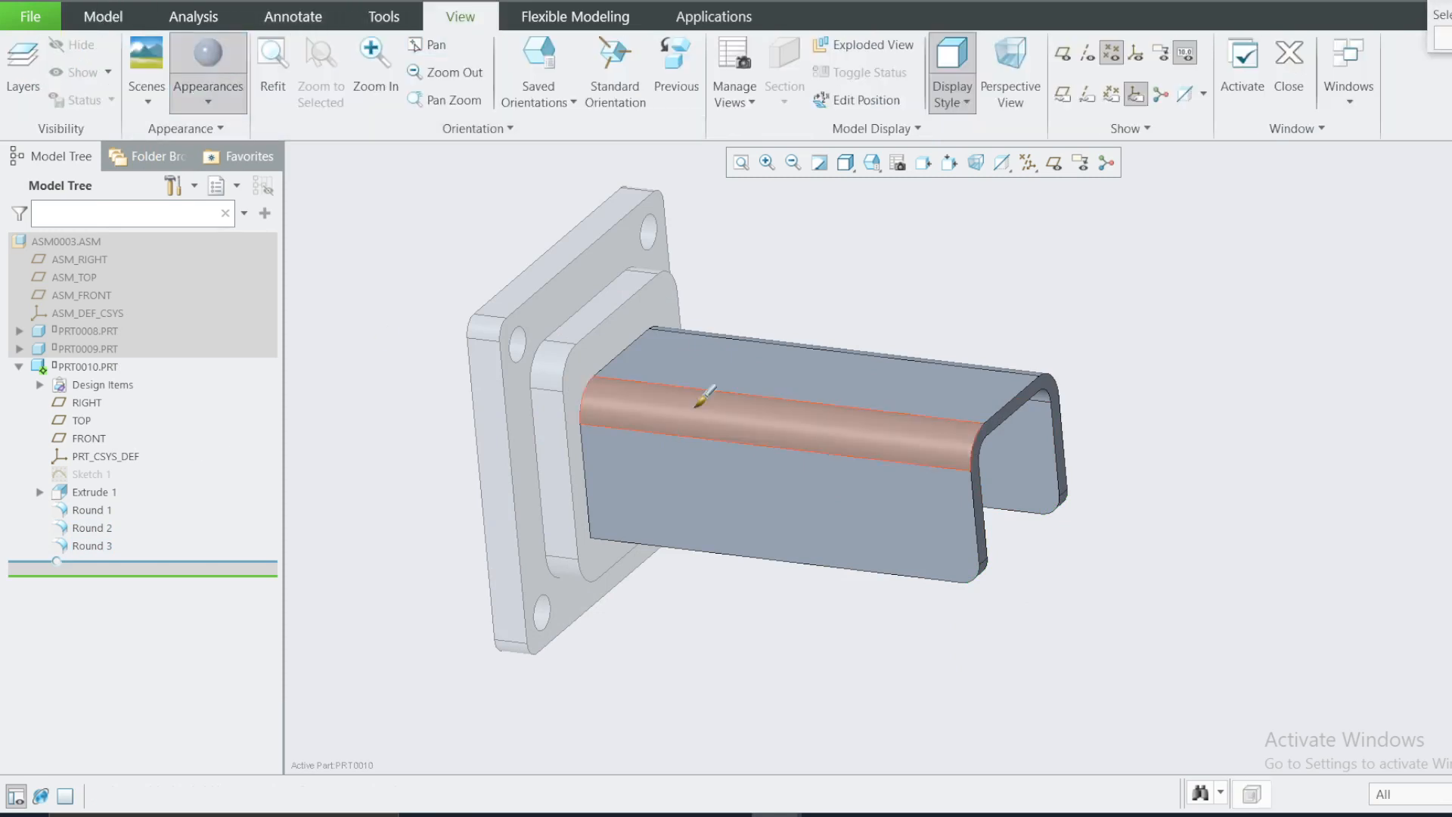
left_click(209, 104)
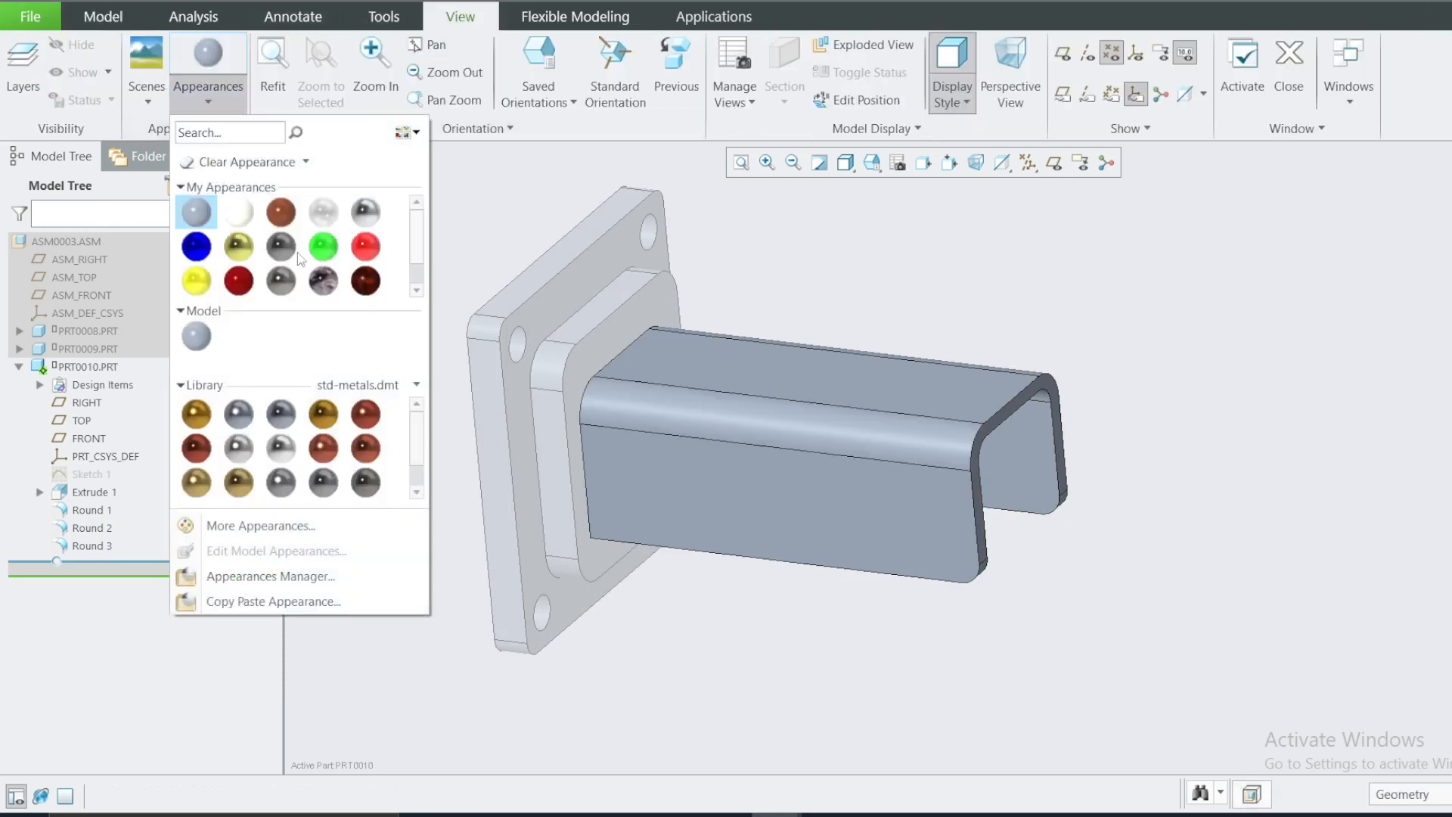
left_click(323, 247)
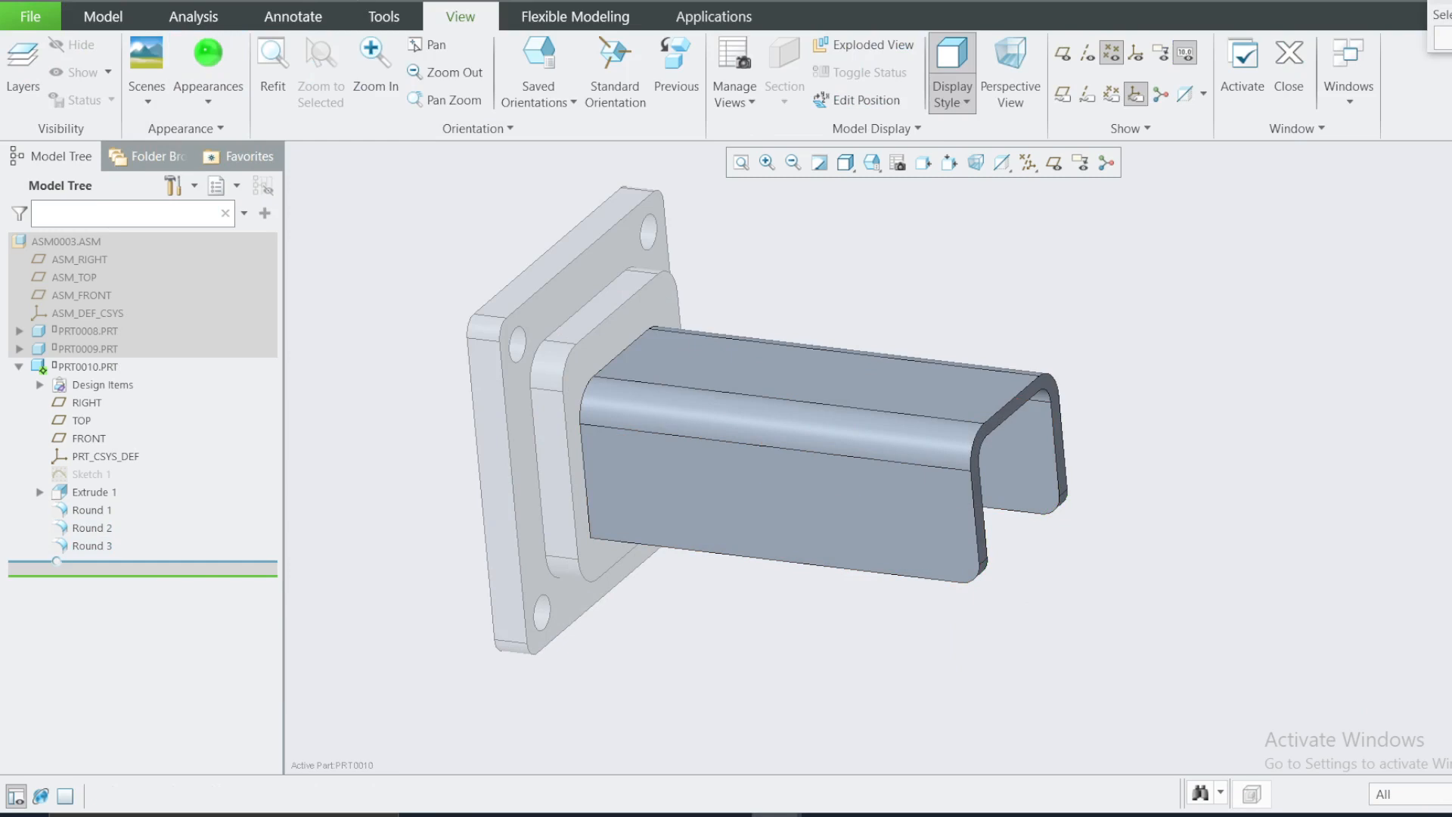
left_click(1407, 793)
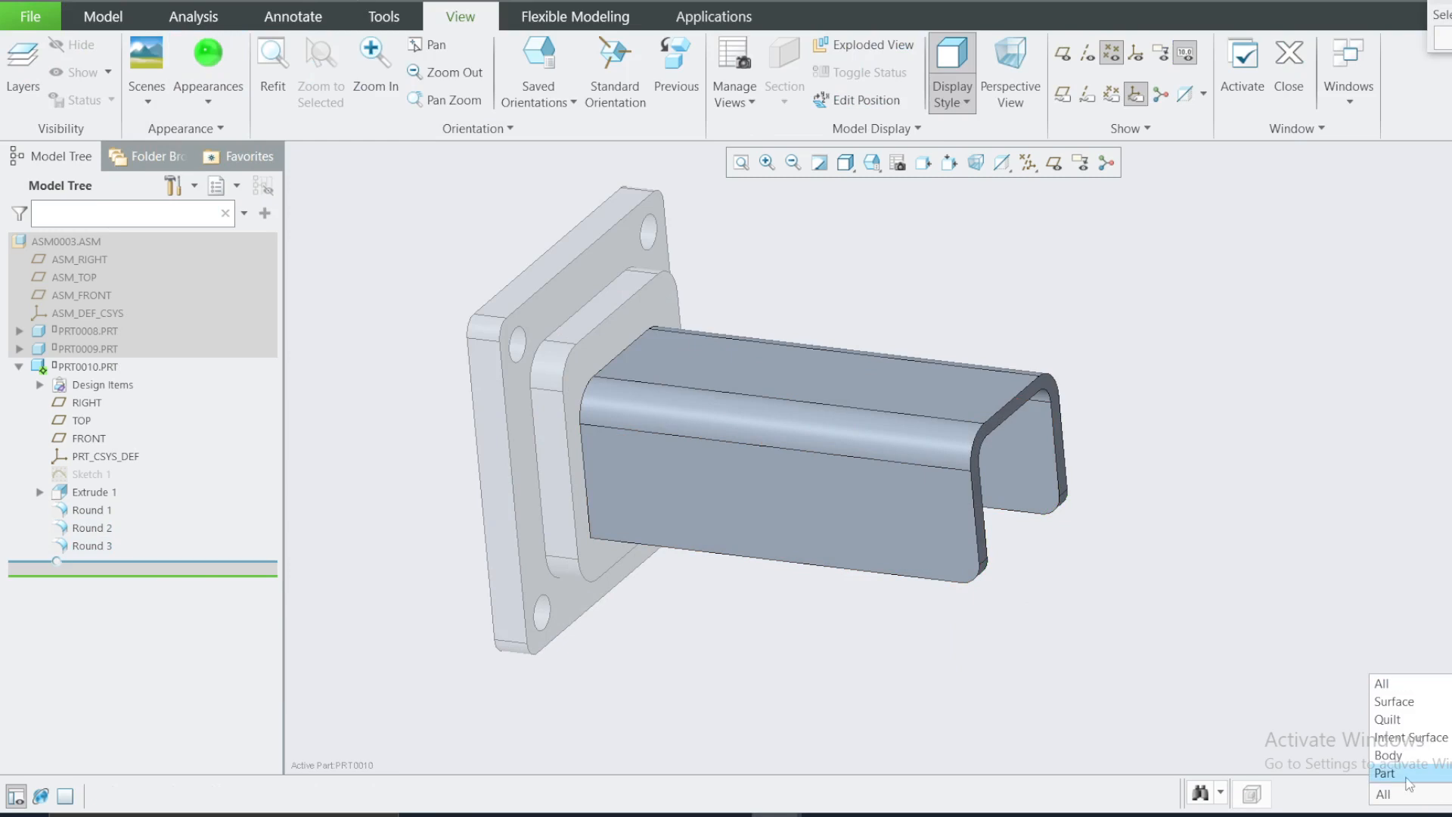
left_click(1407, 779)
left_click(893, 416)
middle_click(1135, 401)
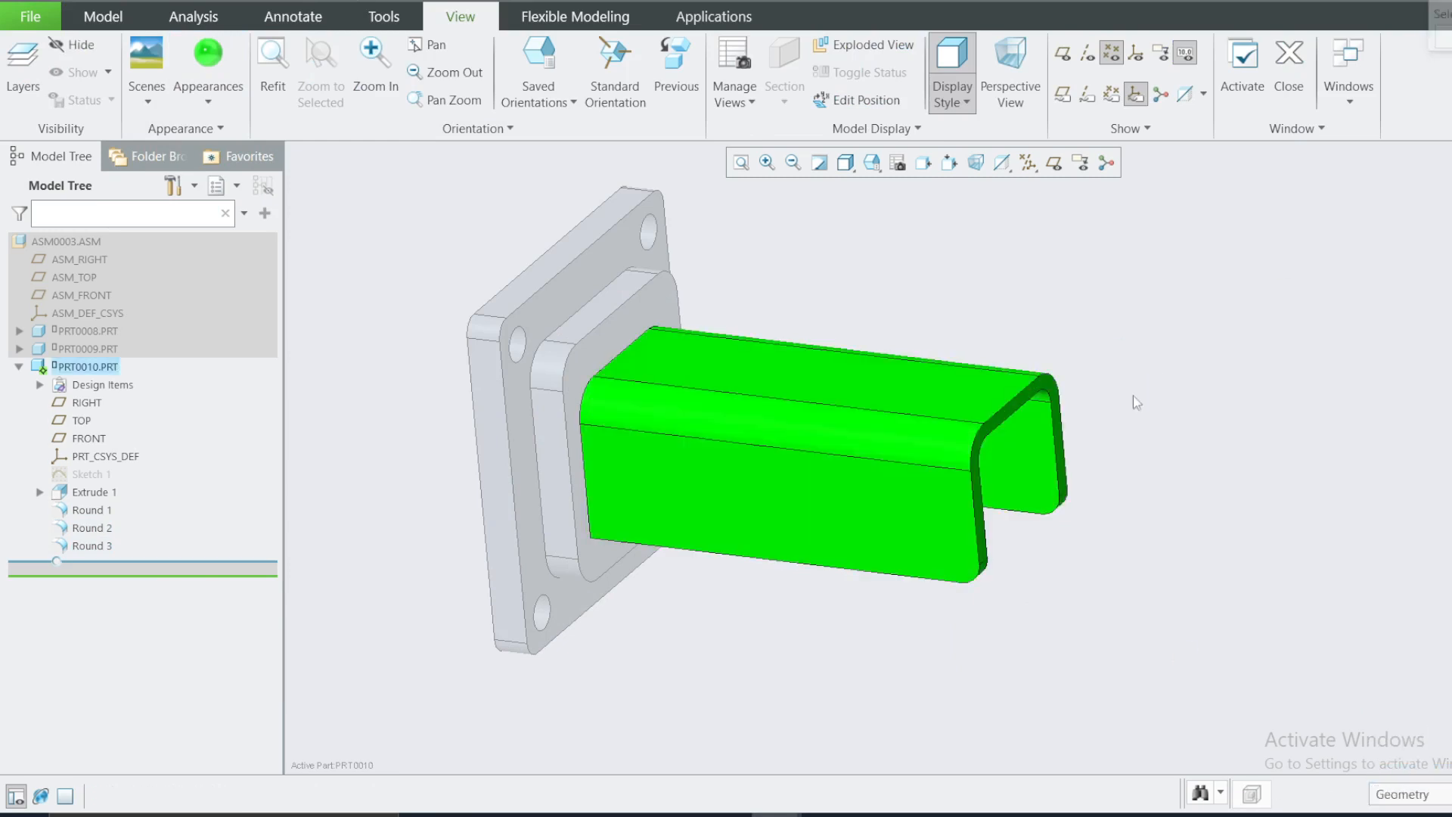
Activate the top-level assembly ASM0003.
right_click(73, 239)
left_click(88, 178)
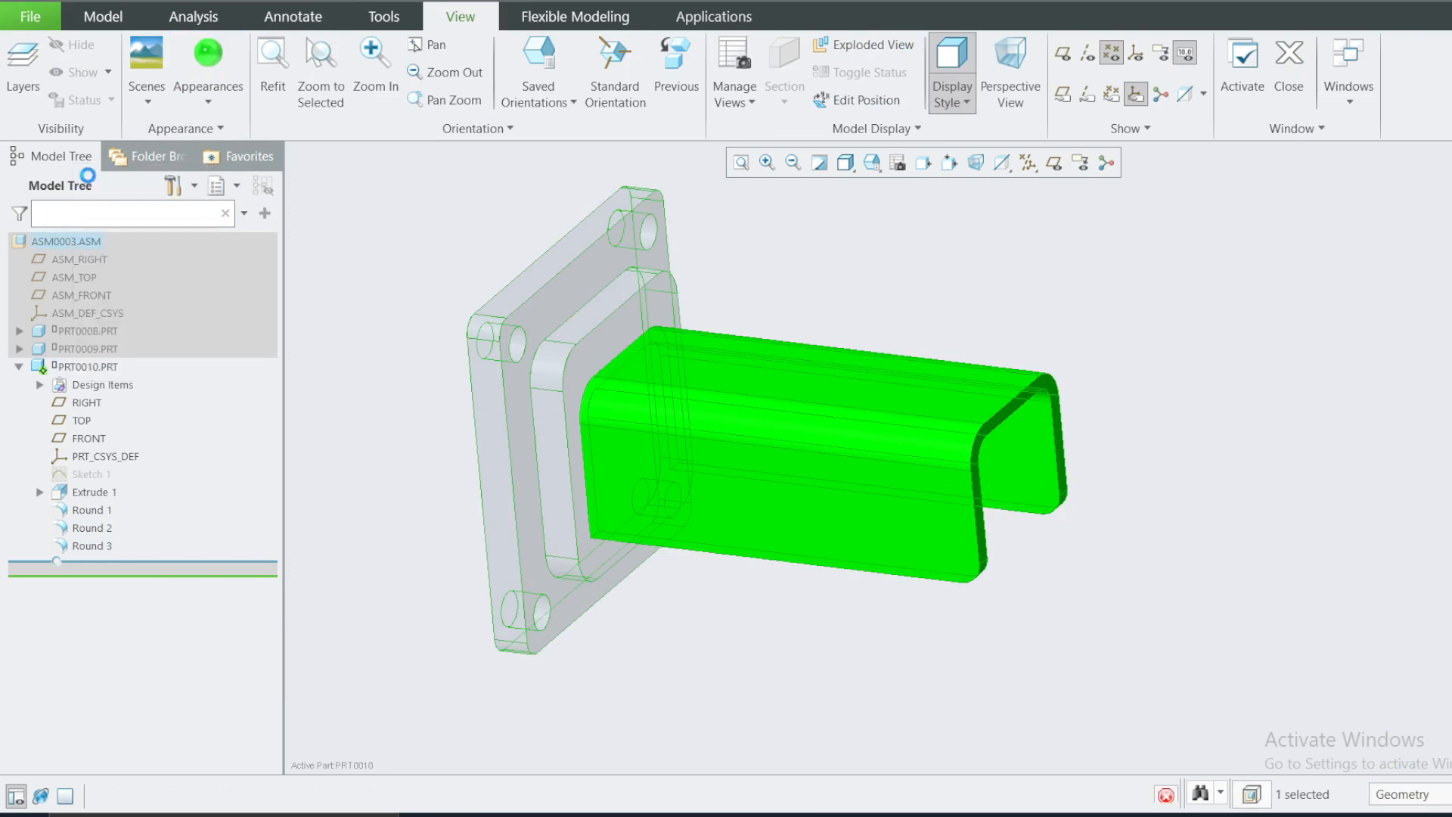
middle_click_drag(949, 406, 932, 401)
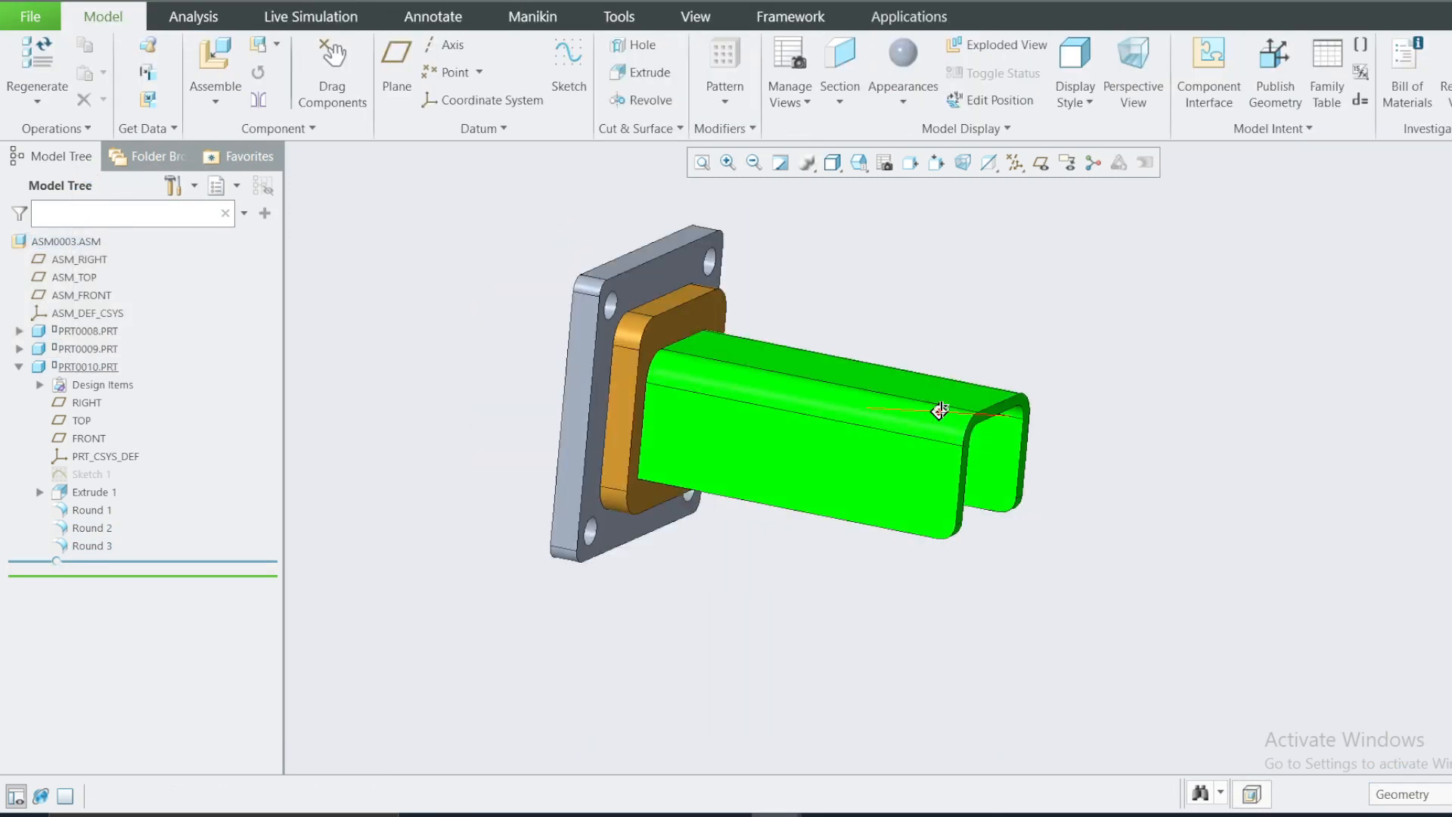
Activate PRT0010 and sketch a circle about 0.65 in diameter on the channel's outer side face, centred about 5.12 from the mounting block.
right_click(95, 368)
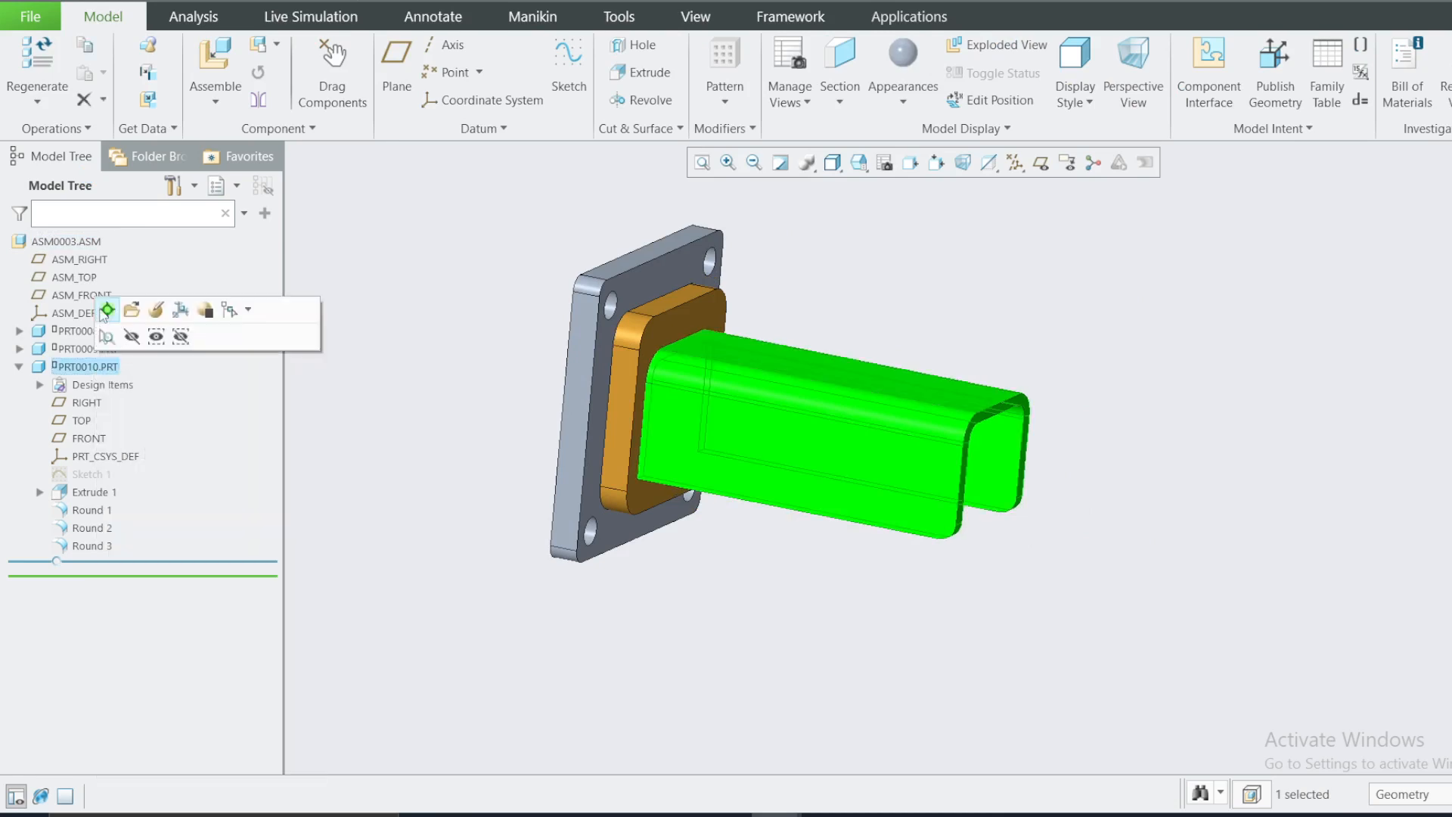
left_click(107, 309)
left_click(850, 376)
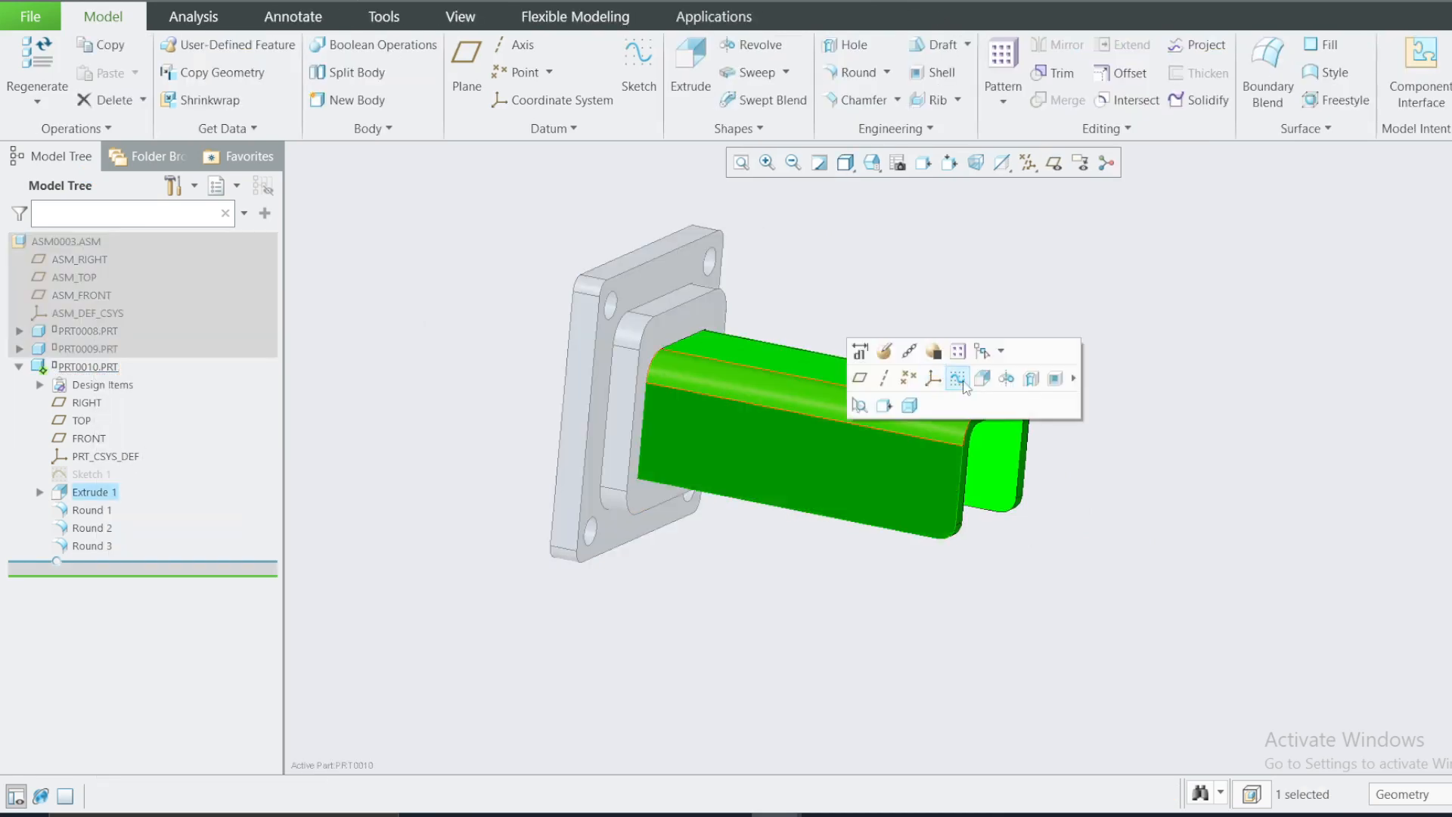
left_click(932, 380)
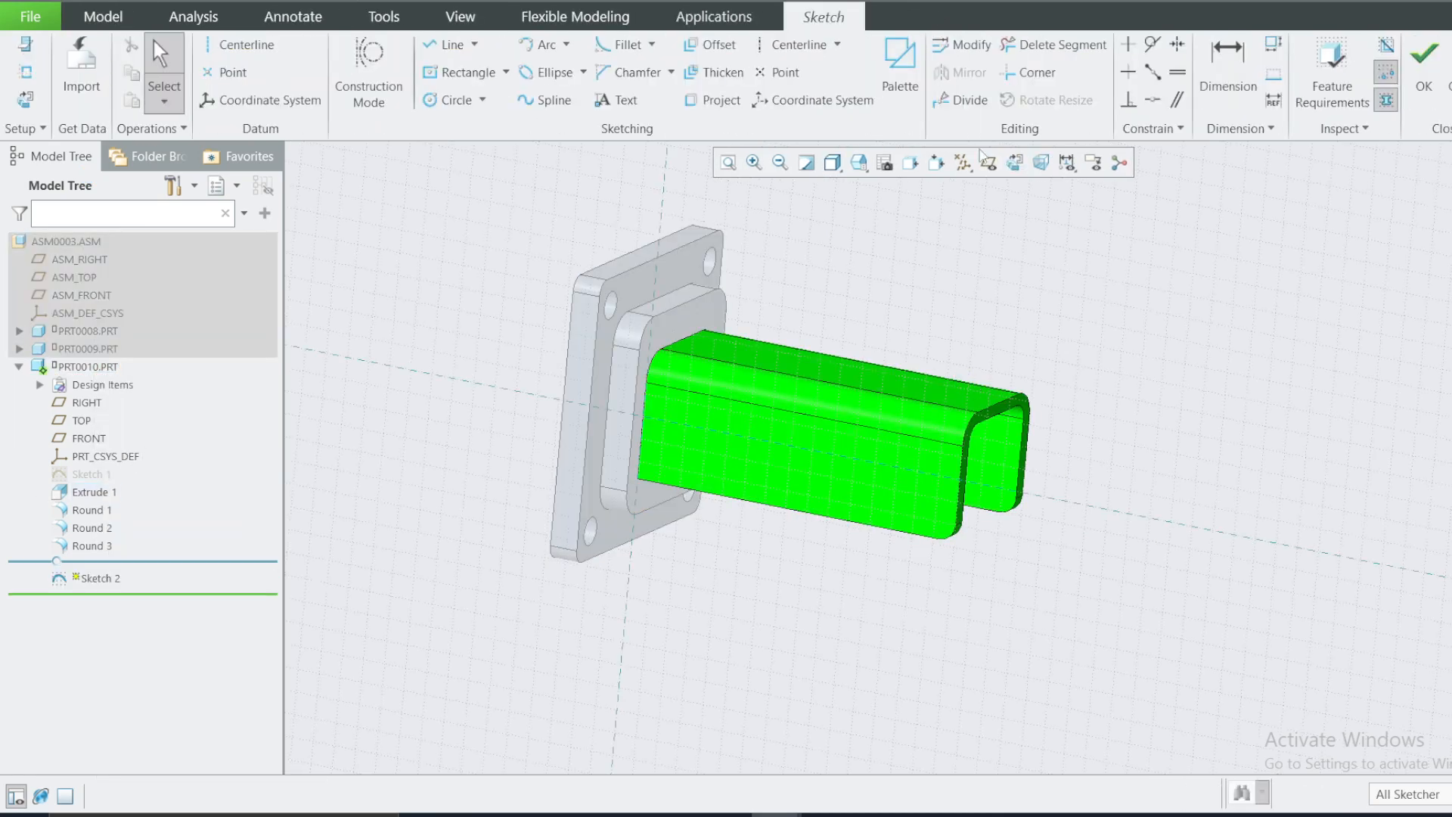
left_click(1019, 166)
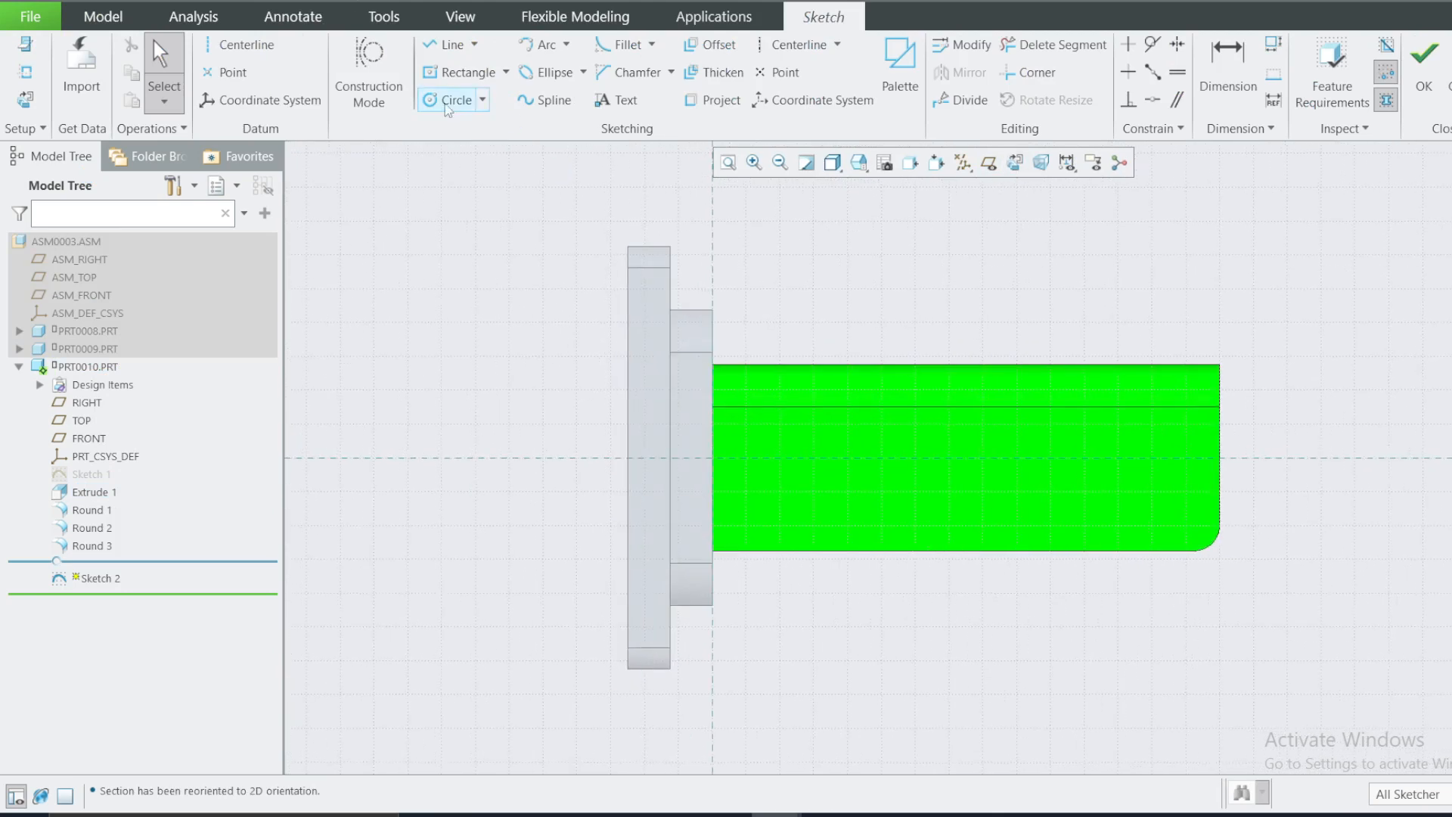
left_click(447, 104)
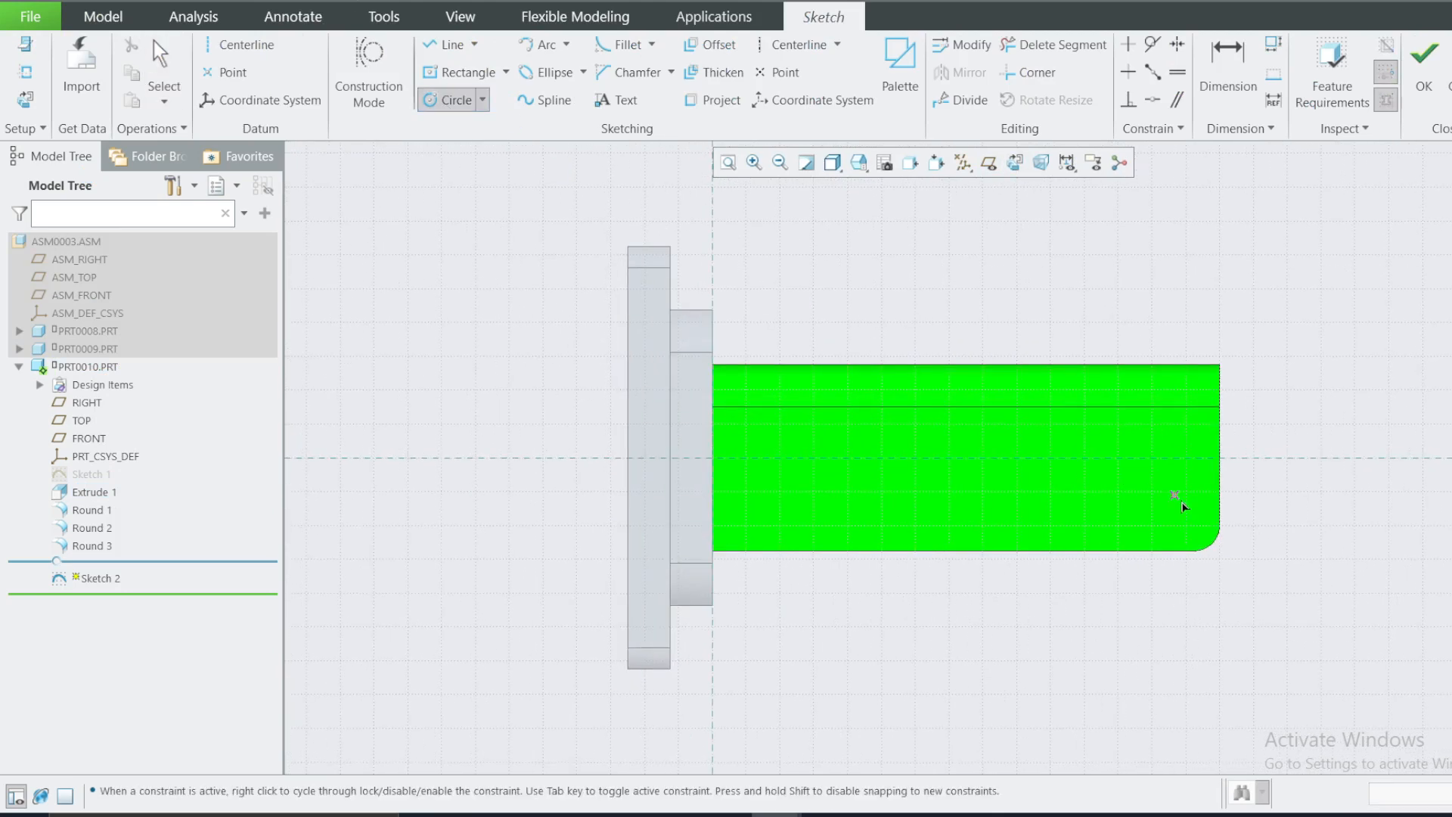
left_click(1145, 485)
left_click(1177, 515)
middle_click(1179, 517)
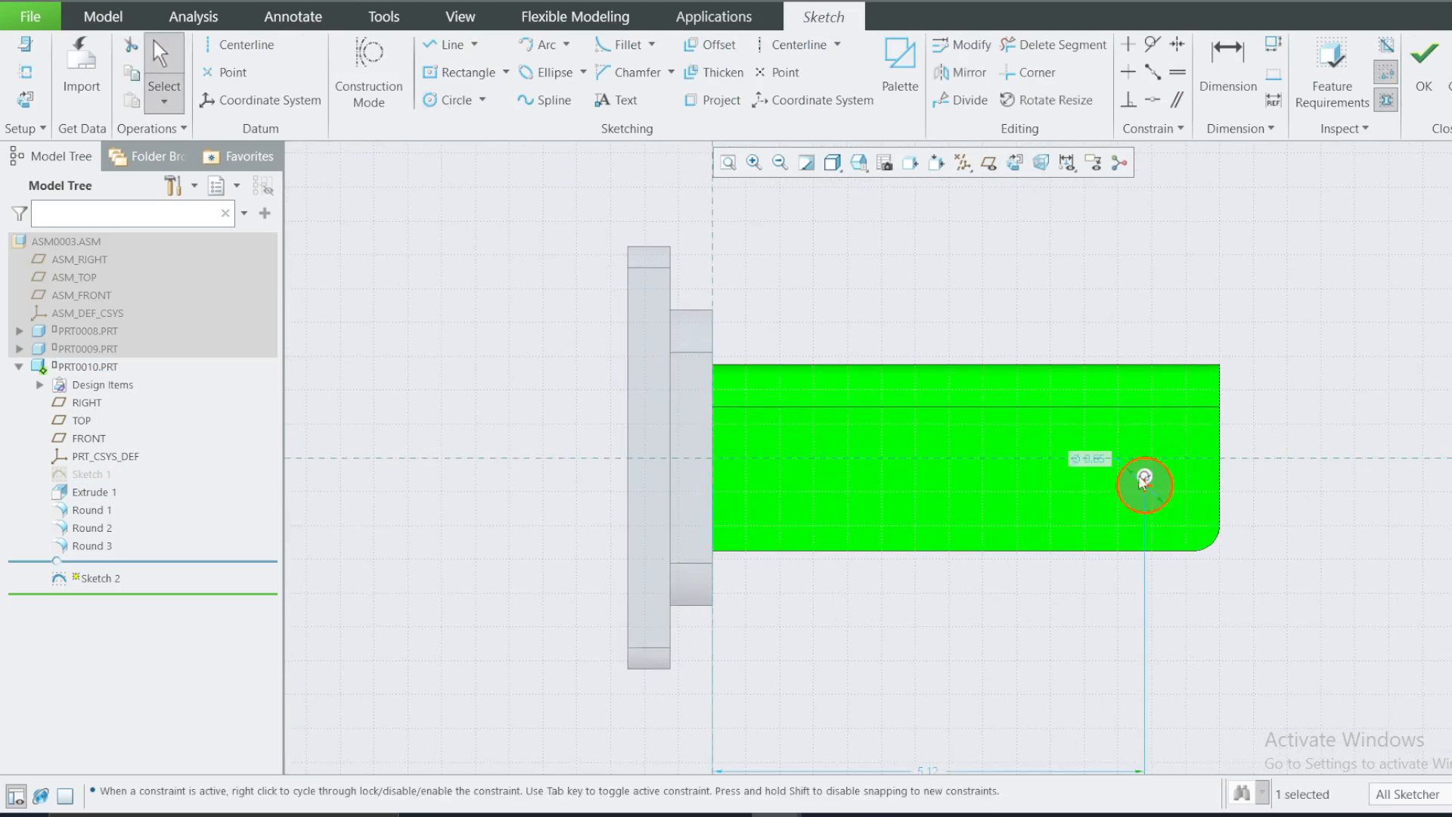
Set the circle's diameter to 0.65 and finish the sketch.
double_click(1099, 463)
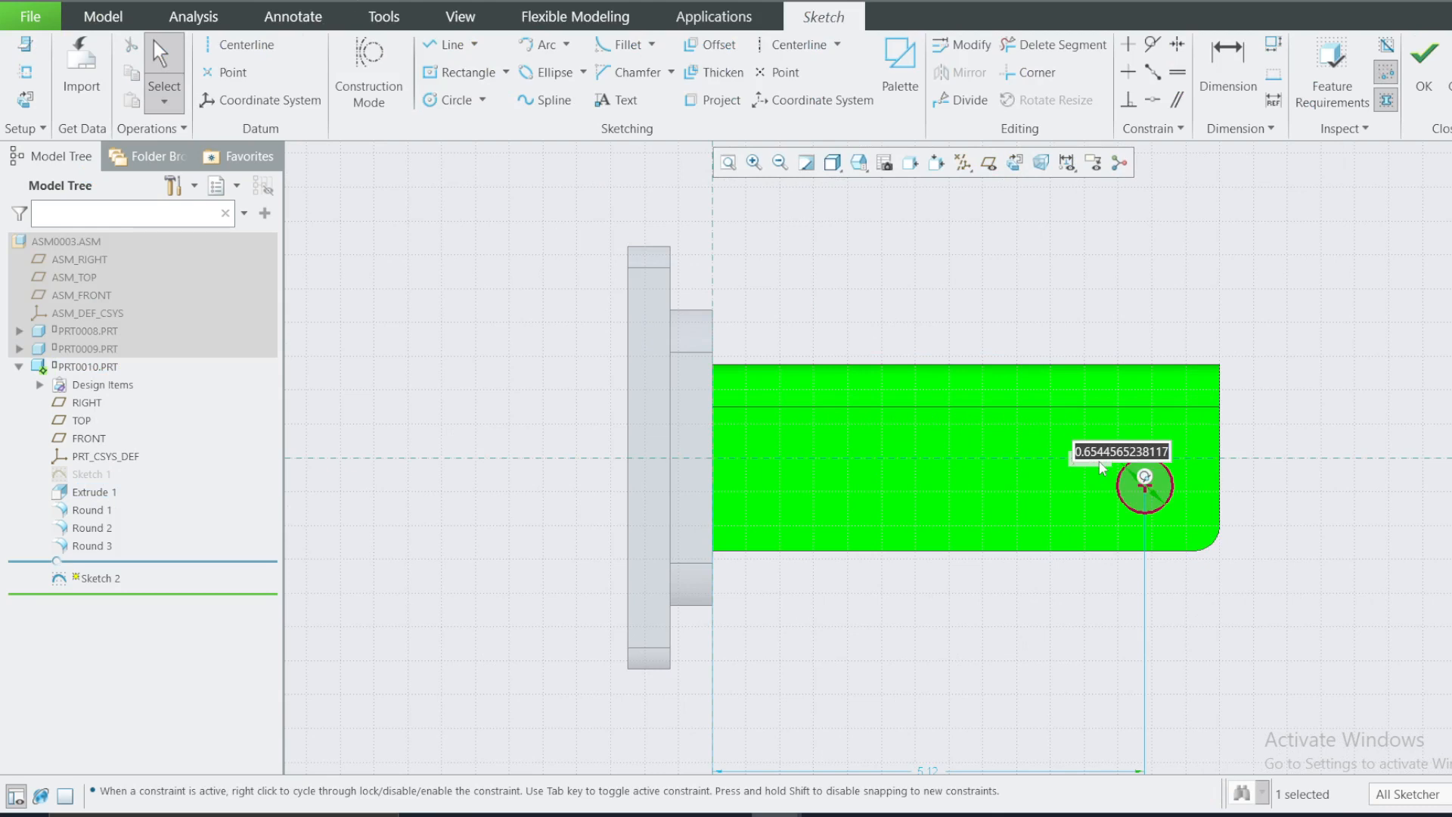
key("BackSpace")
type(".65")
key("Return")
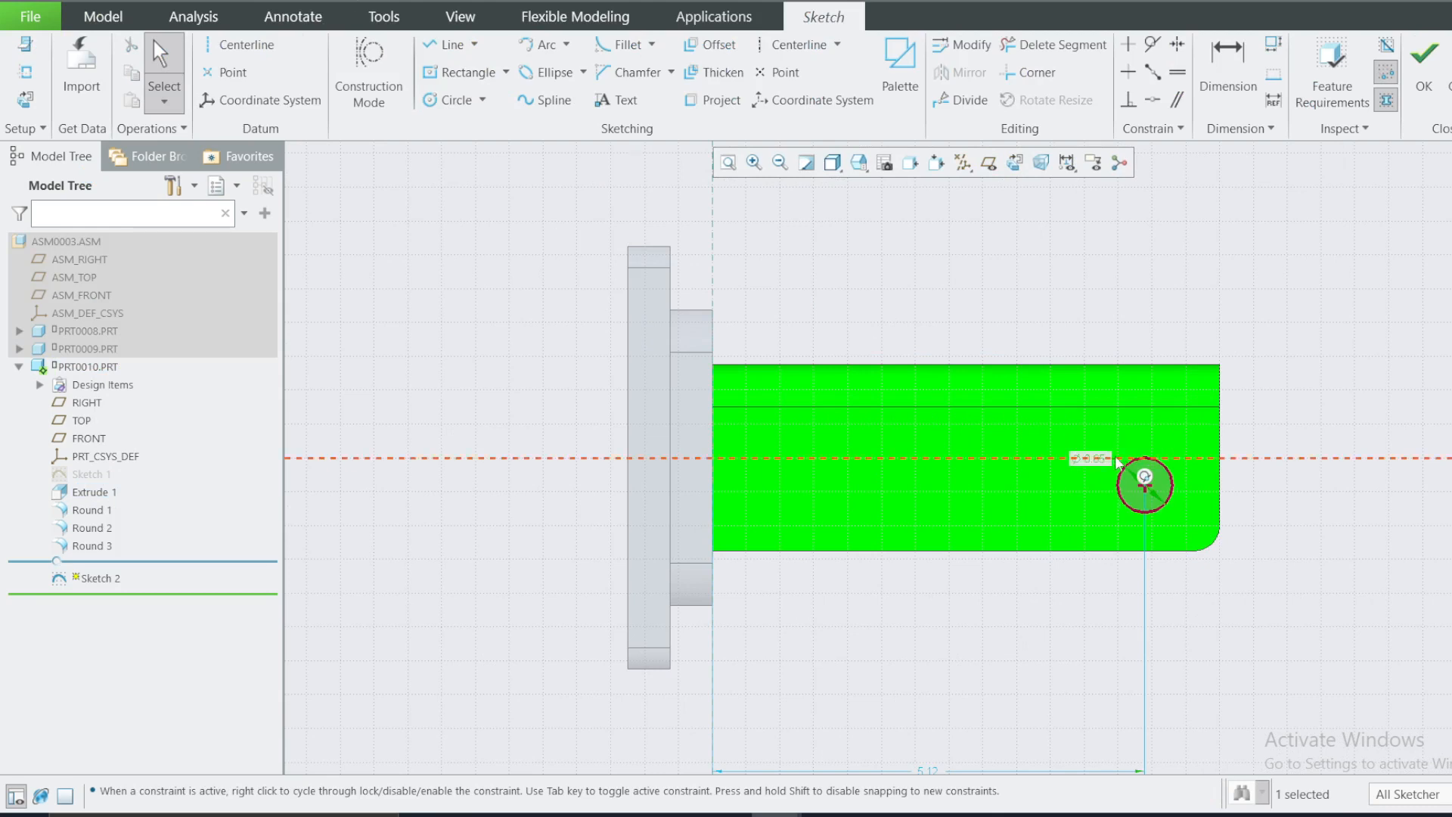
middle_click_drag(1101, 459, 1069, 490)
scroll(1104, 484, "up", 5)
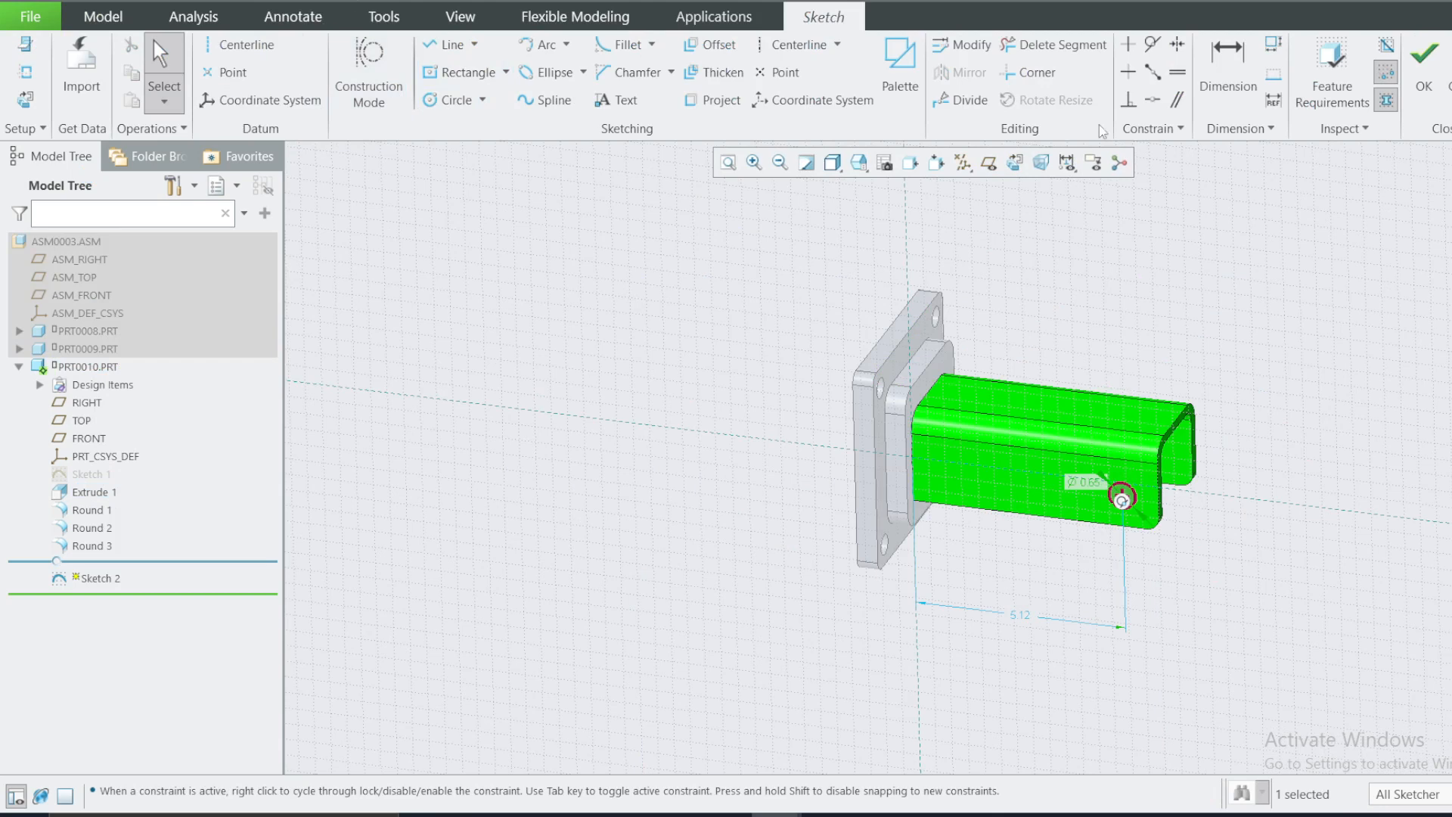
left_click(1424, 68)
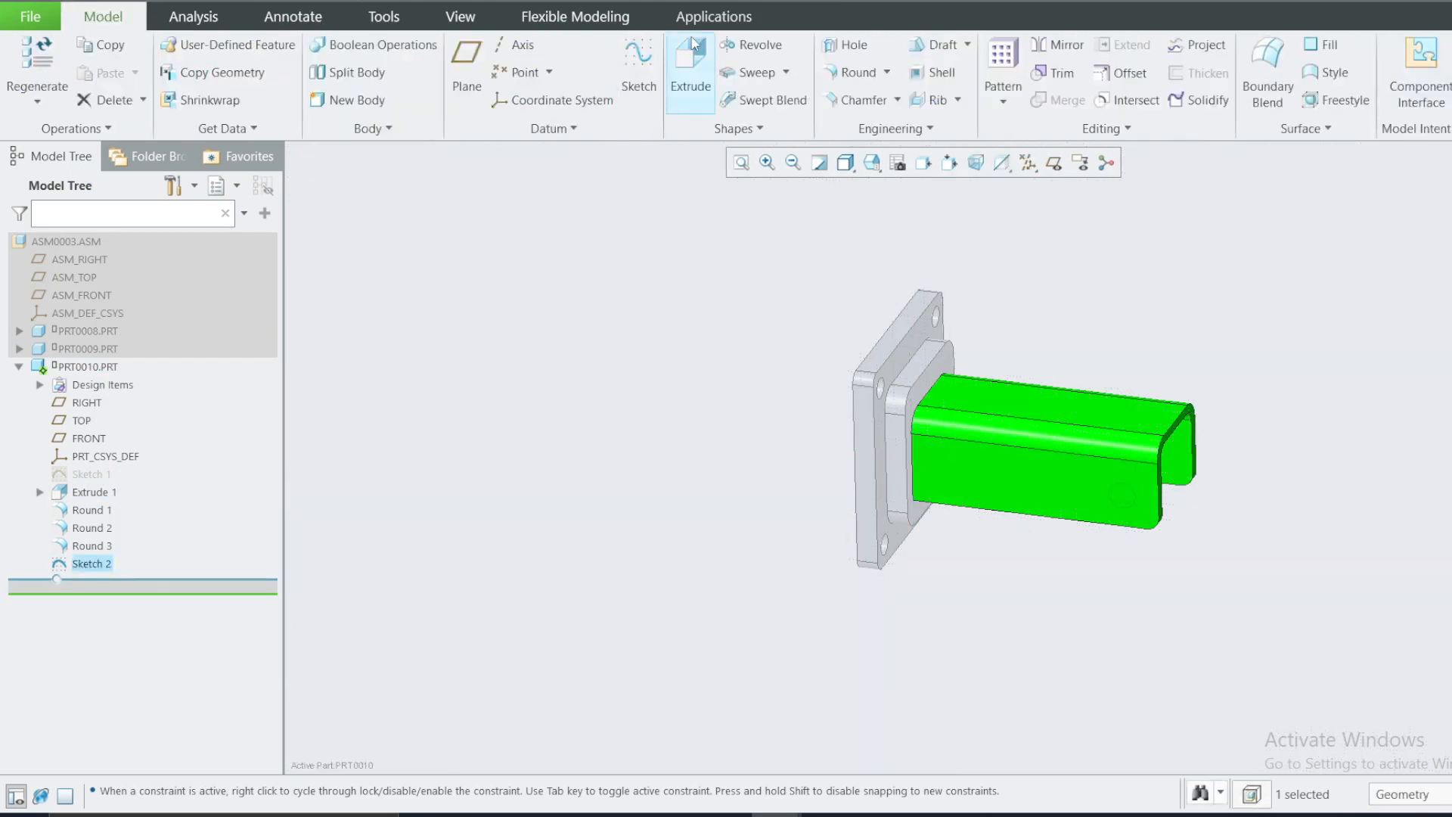
Extrude the circle as a material-removing cut through both side walls of the channel with a depth of 8.69.
left_click(691, 72)
left_click(1109, 515)
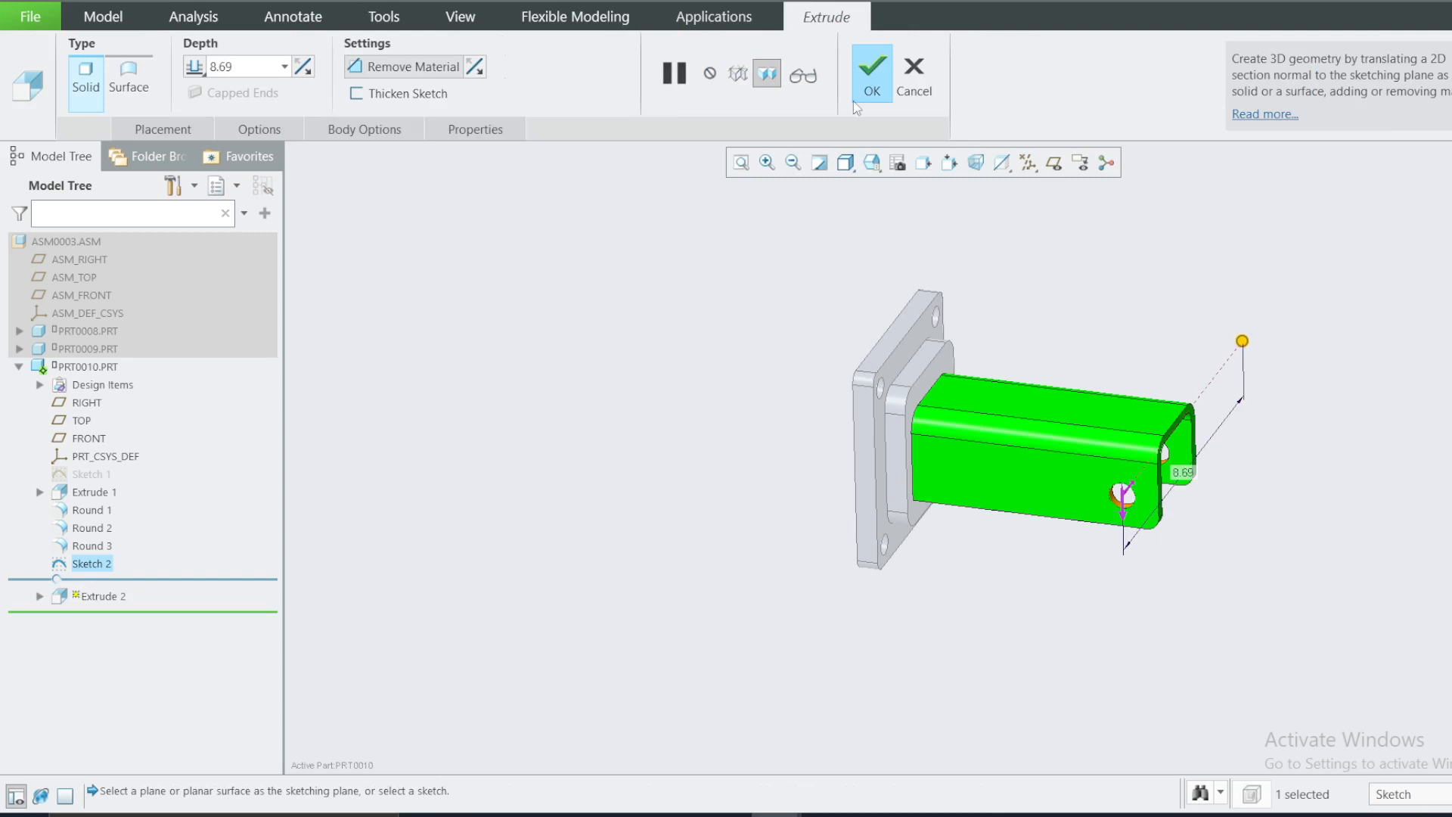
left_click(872, 72)
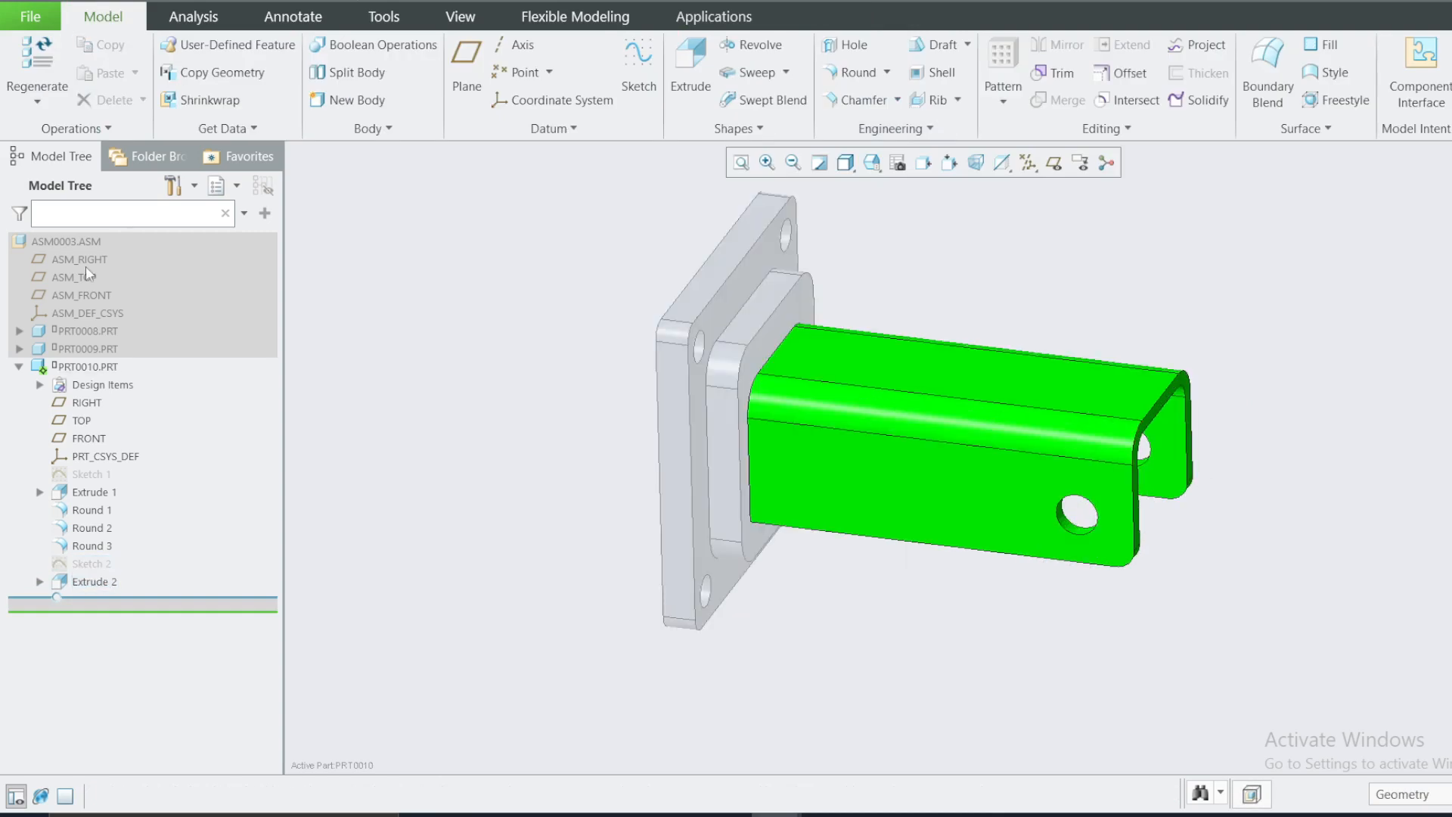
Make ASM0003 the active model and collapse the PRT0010 features in the model tree.
right_click(81, 243)
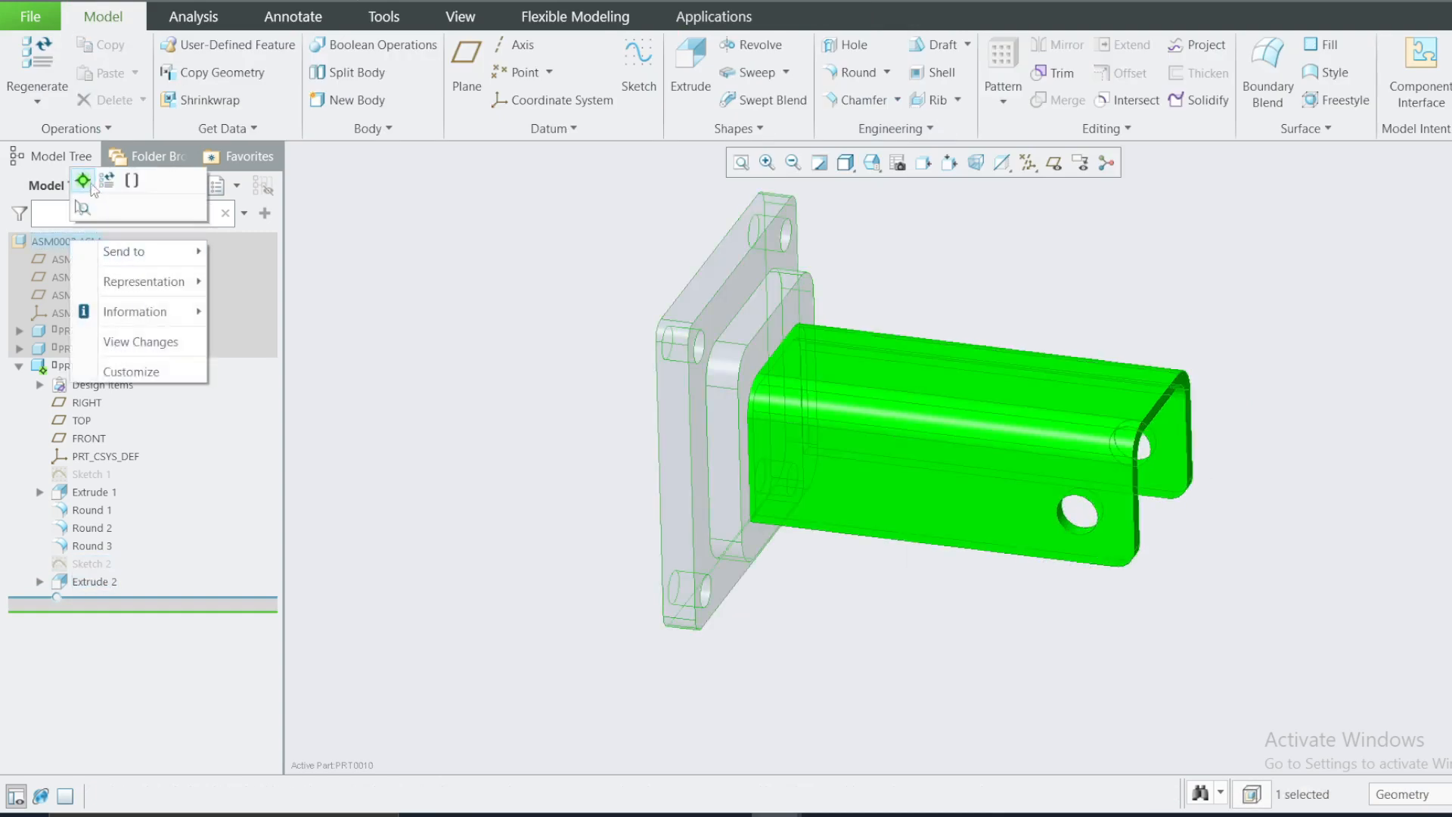
left_click(85, 181)
left_click(19, 367)
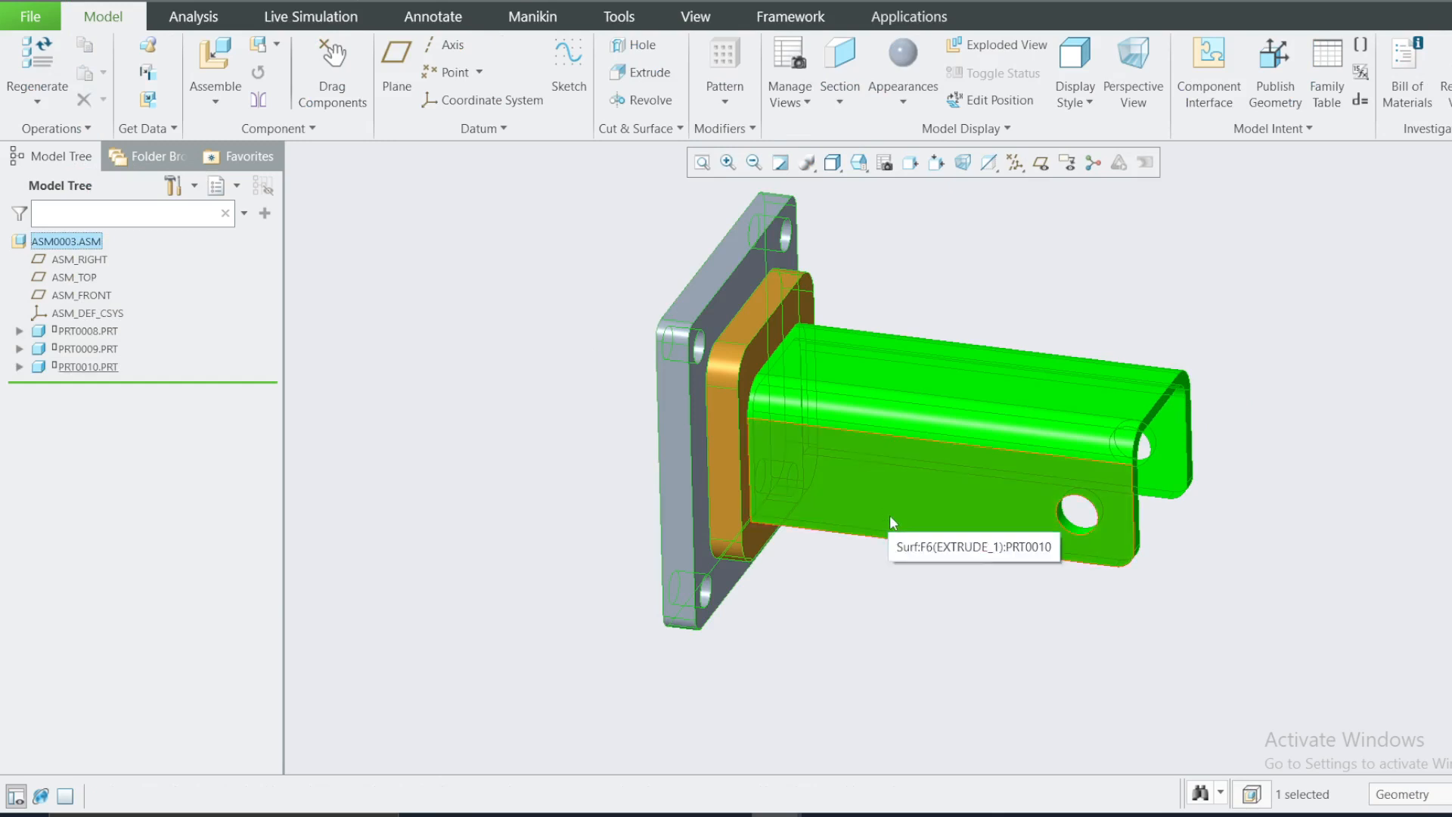
scroll(890, 516, "down", 2)
middle_click_drag(911, 482, 850, 464)
scroll(889, 499, "up", 3)
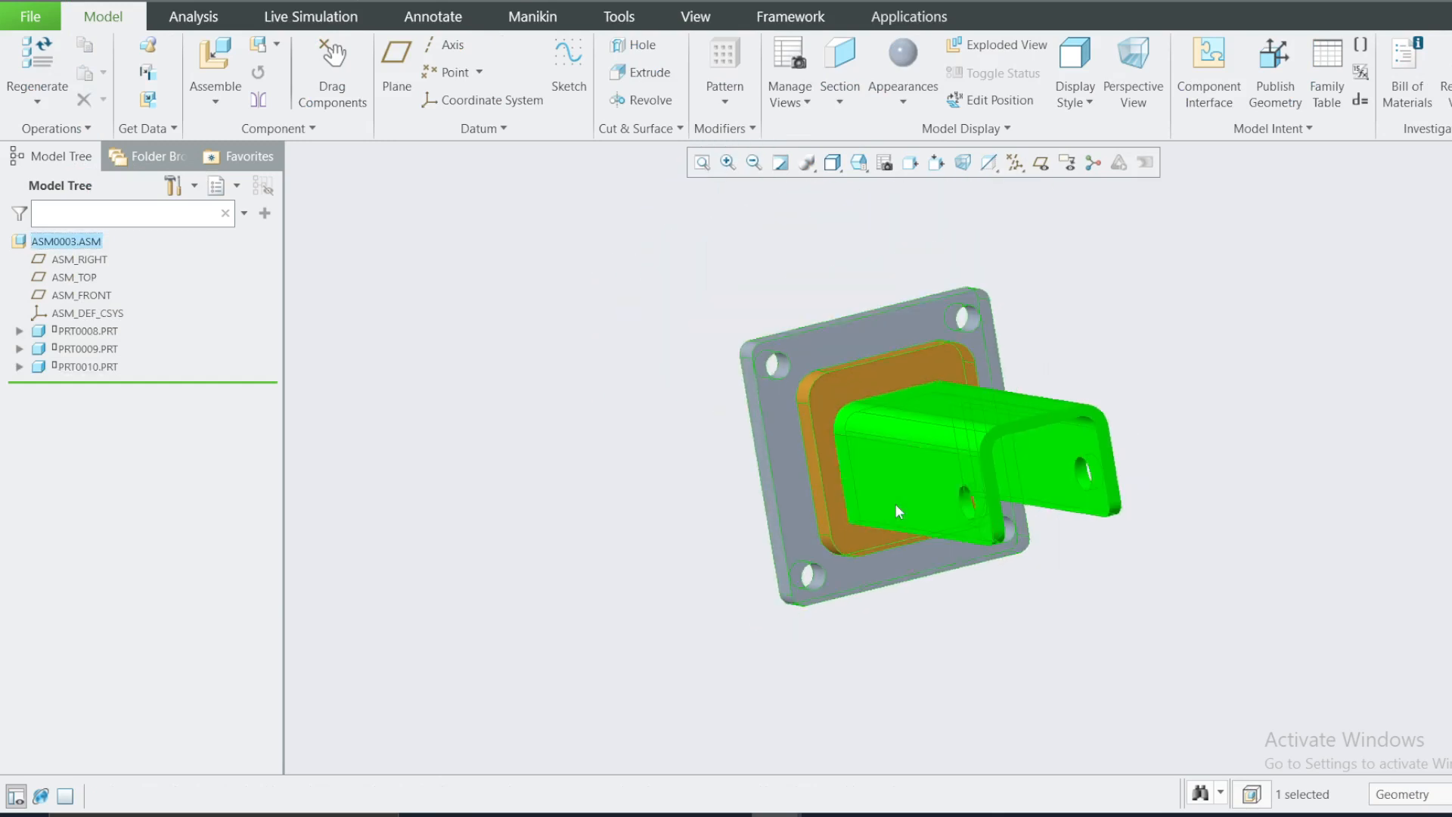
middle_click_drag(1068, 427, 1131, 384)
left_click(1137, 319)
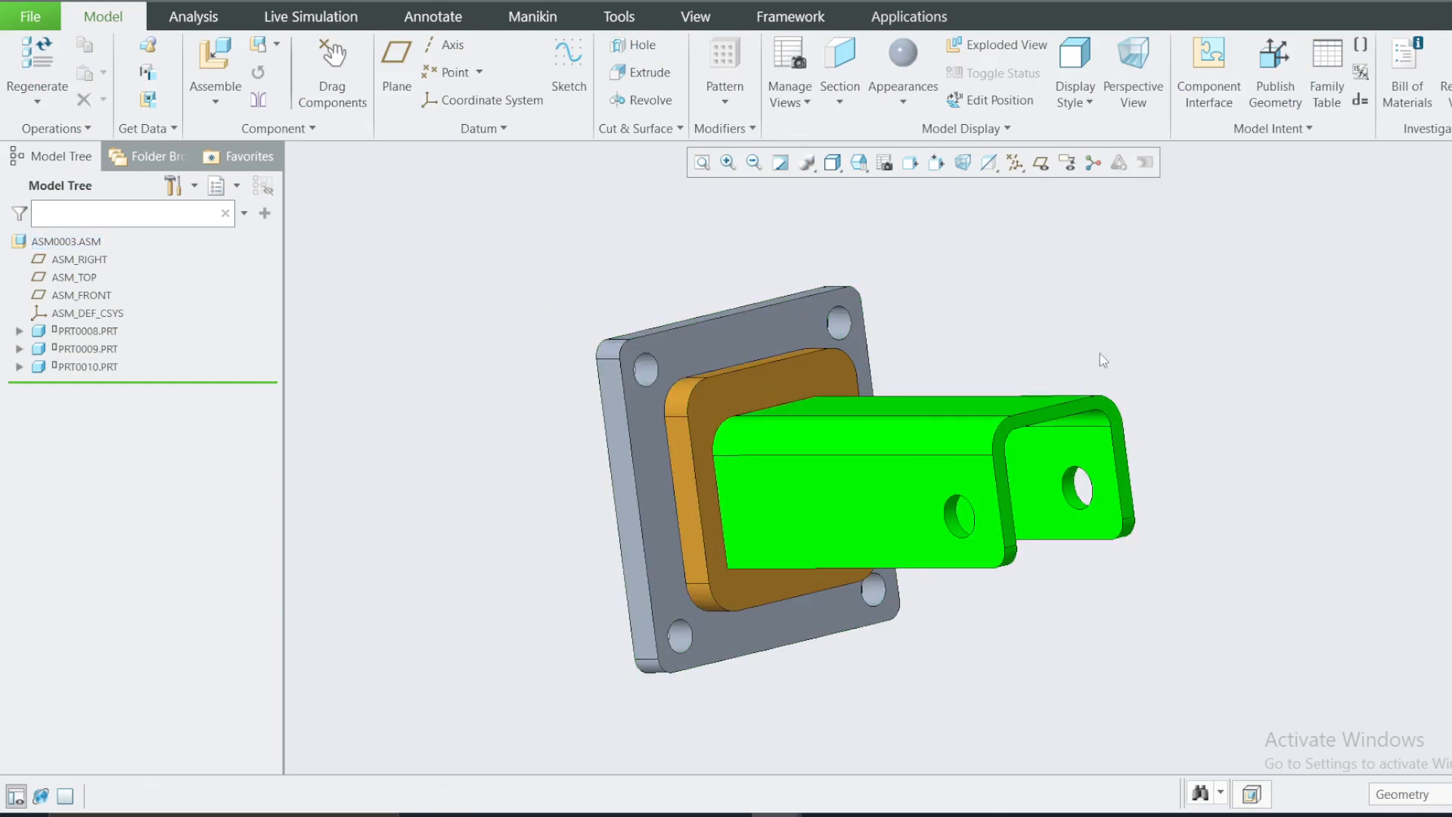
middle_click_drag(1100, 353, 1165, 365)
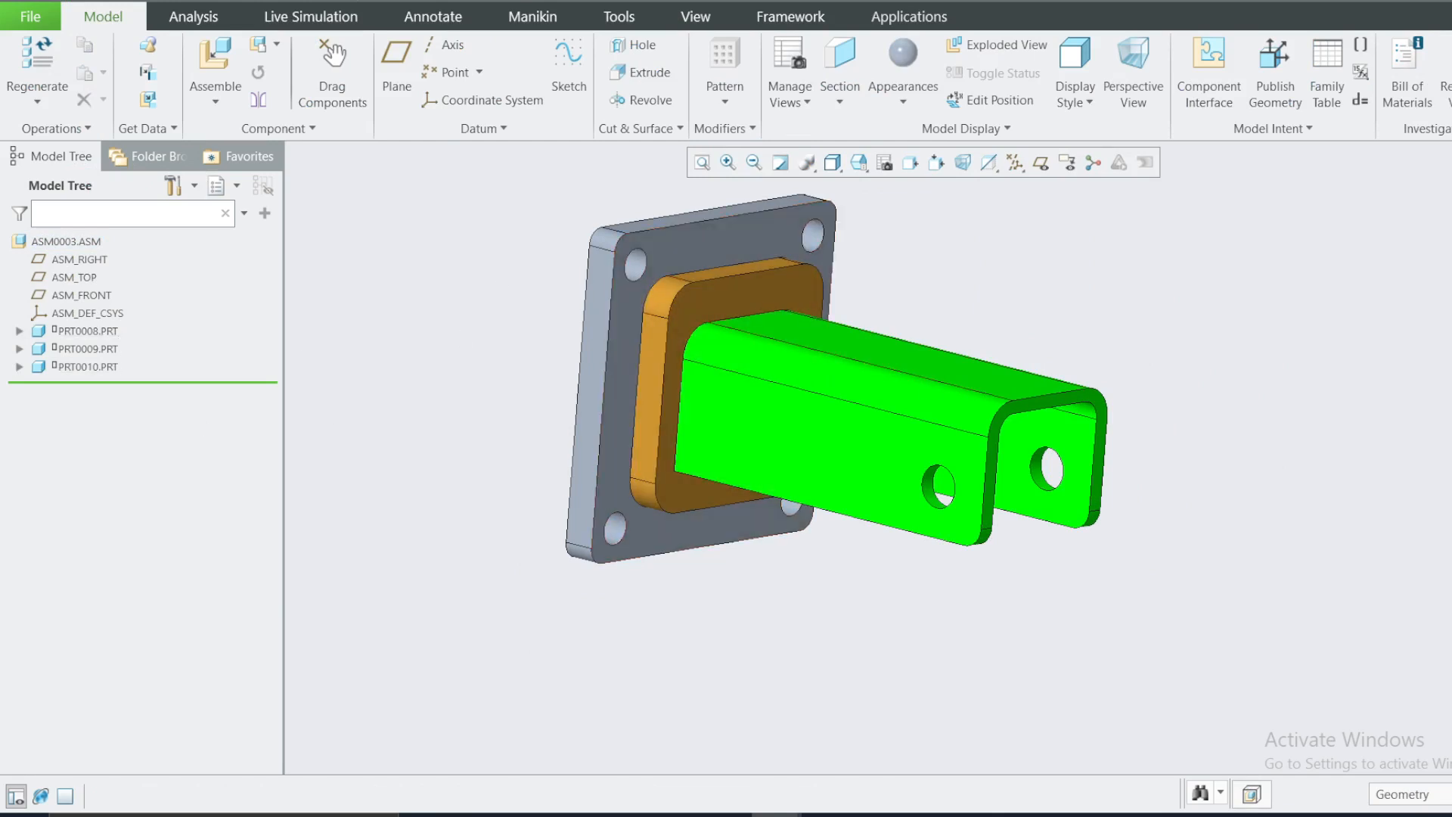
left_click(524, 338)
Add the steel.mtl material from Legacy-Materials to the ASM0003 assembly.
right_click(83, 244)
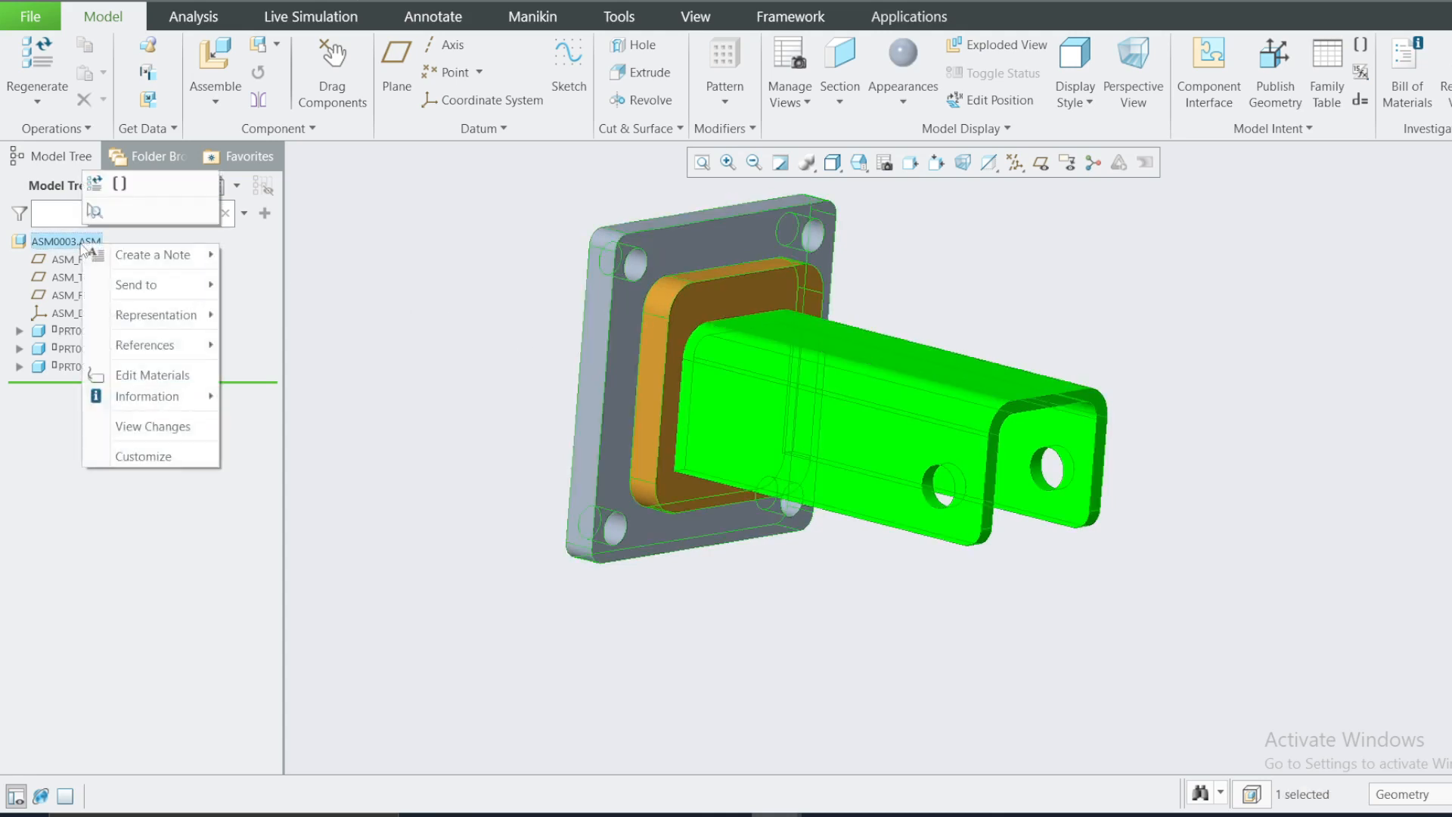
left_click(148, 375)
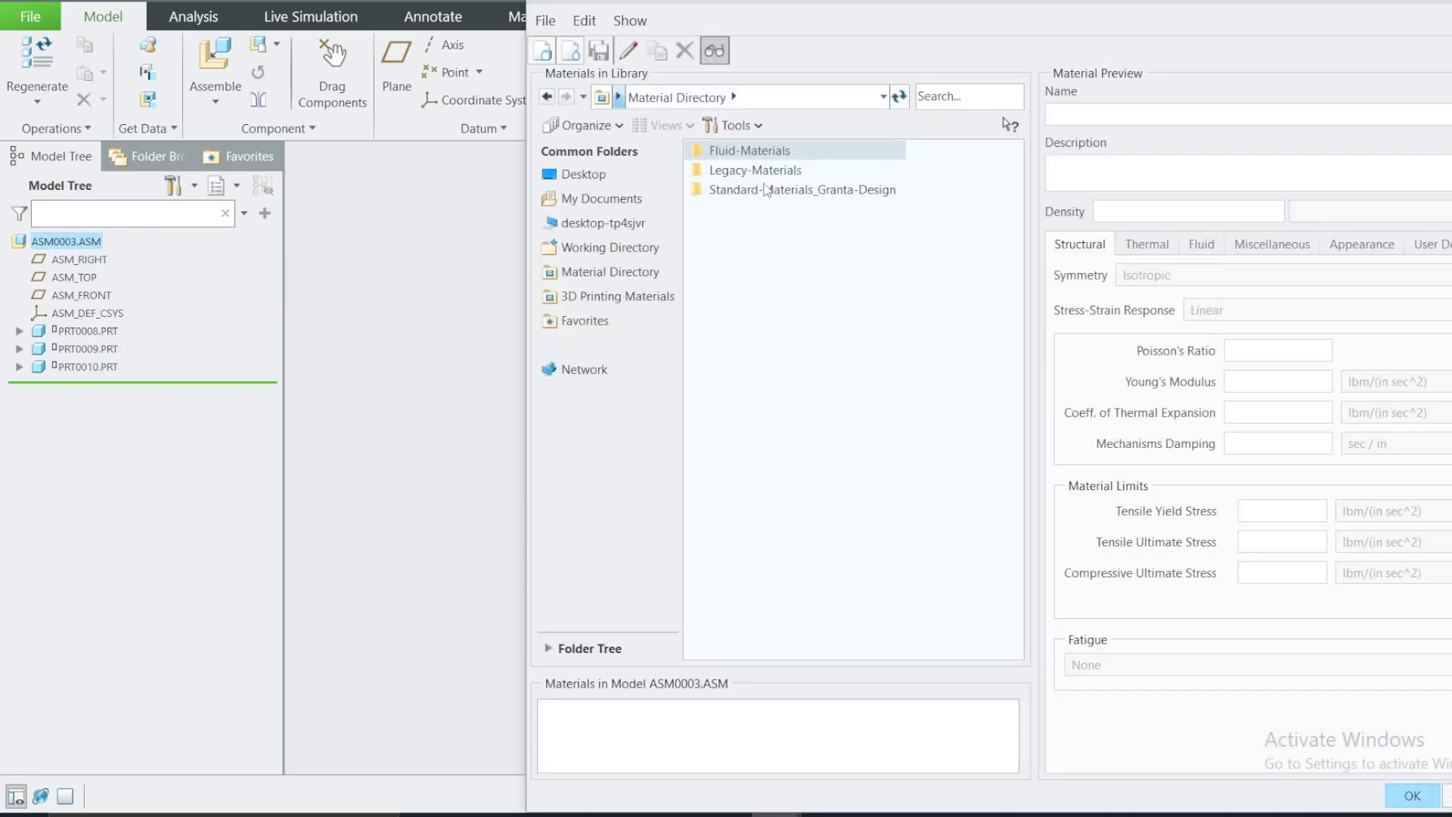
double_click(760, 171)
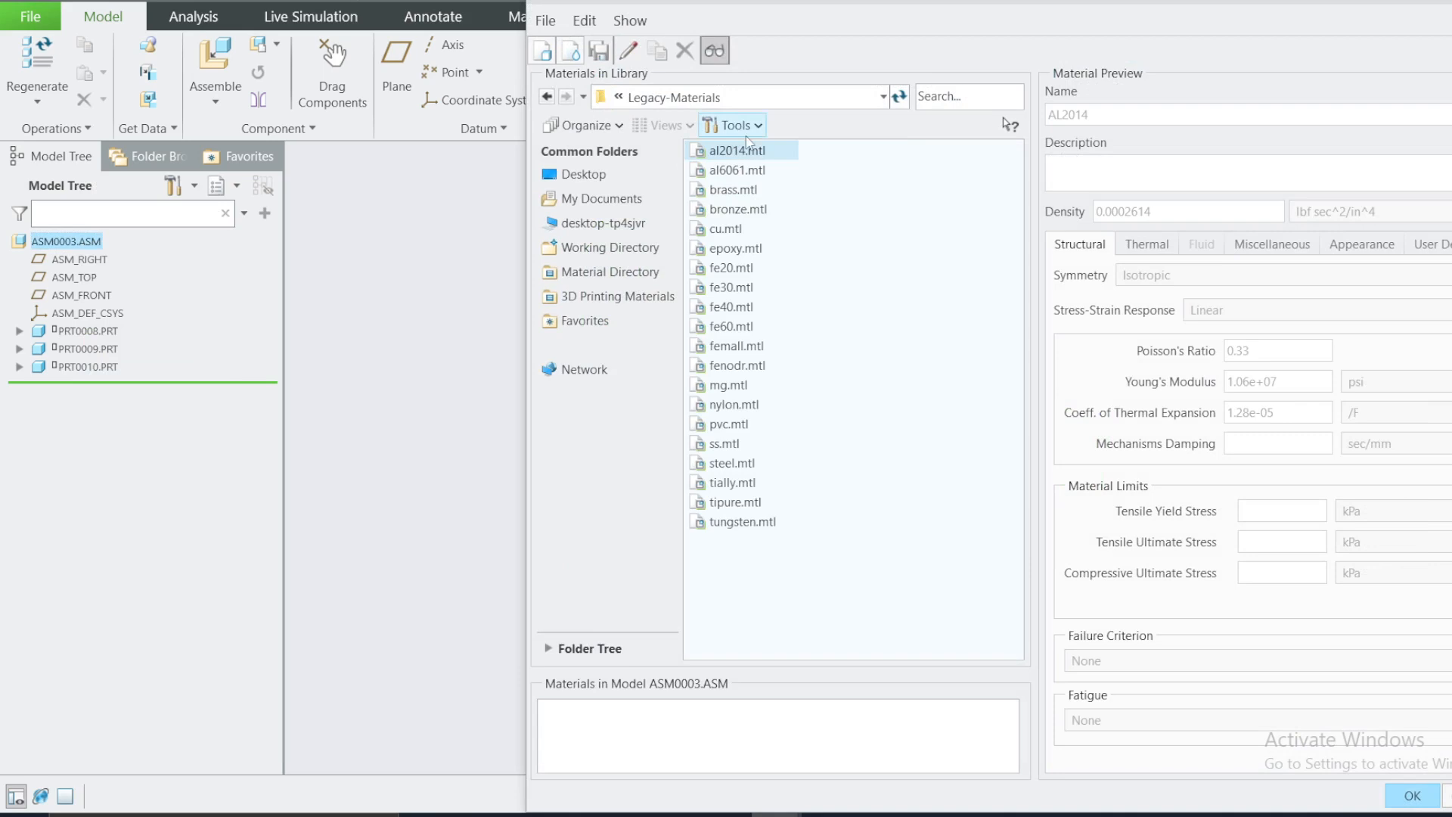
left_click(733, 465)
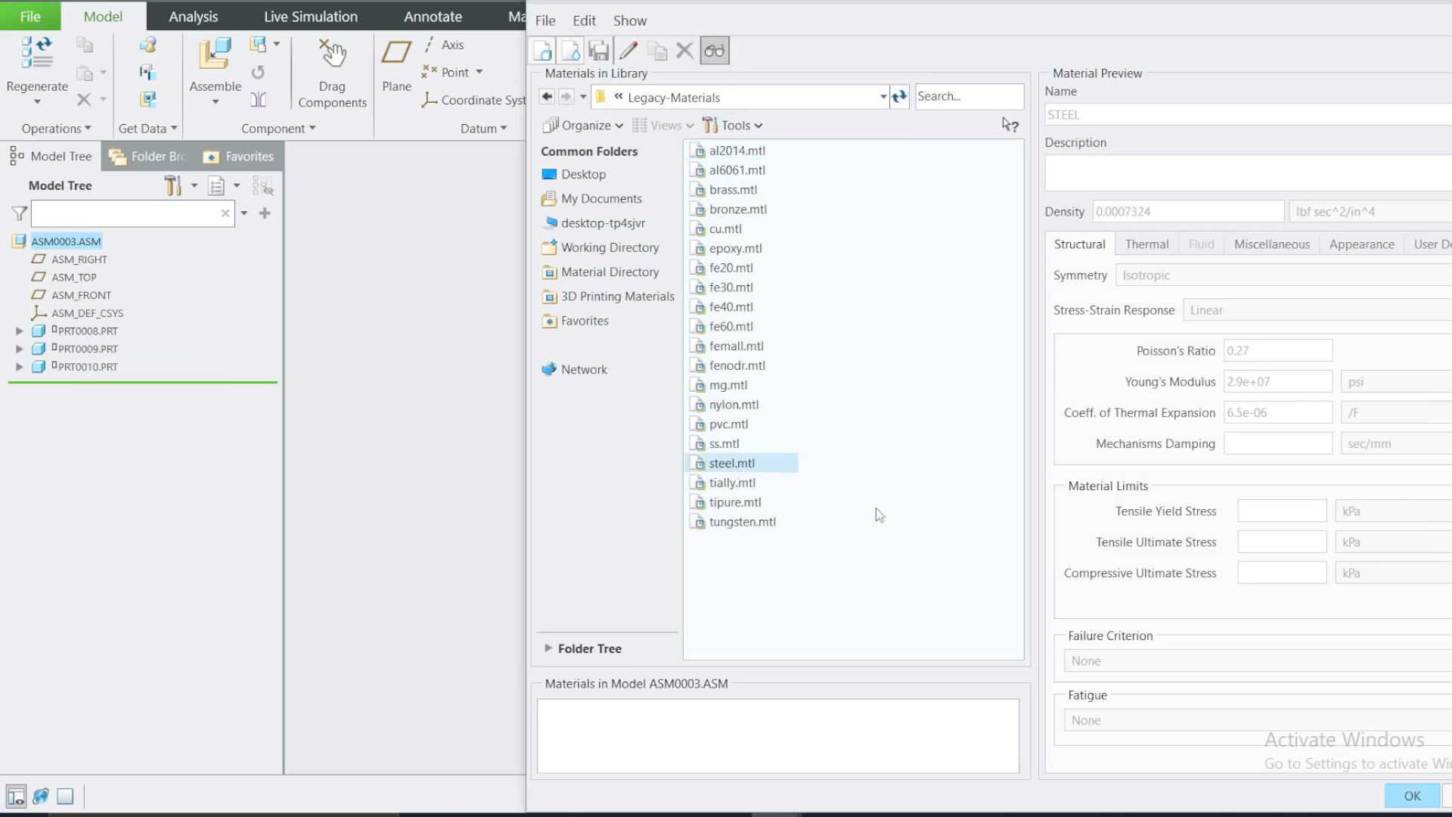
double_click(713, 468)
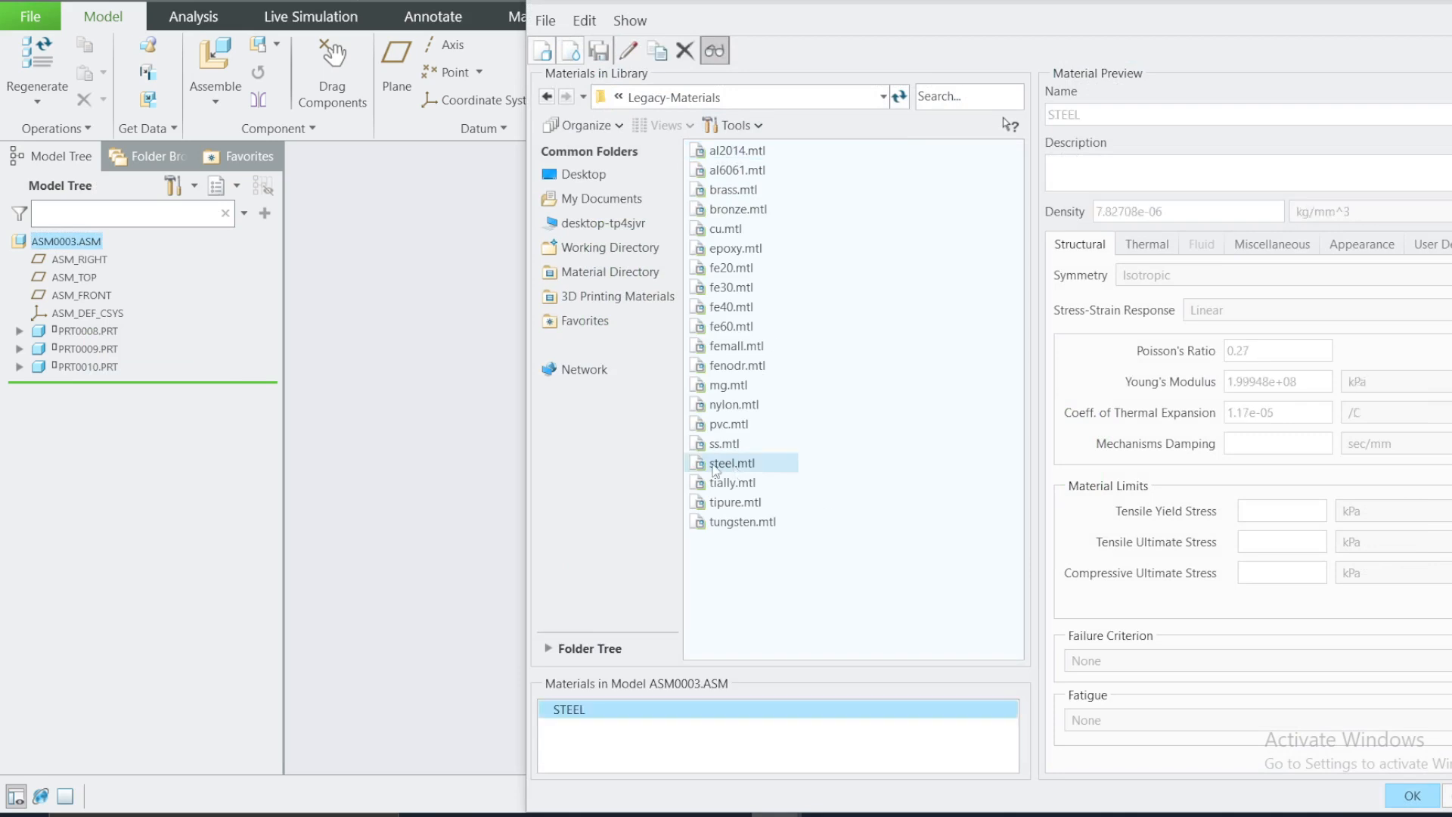
left_click(1412, 795)
left_click(371, 295)
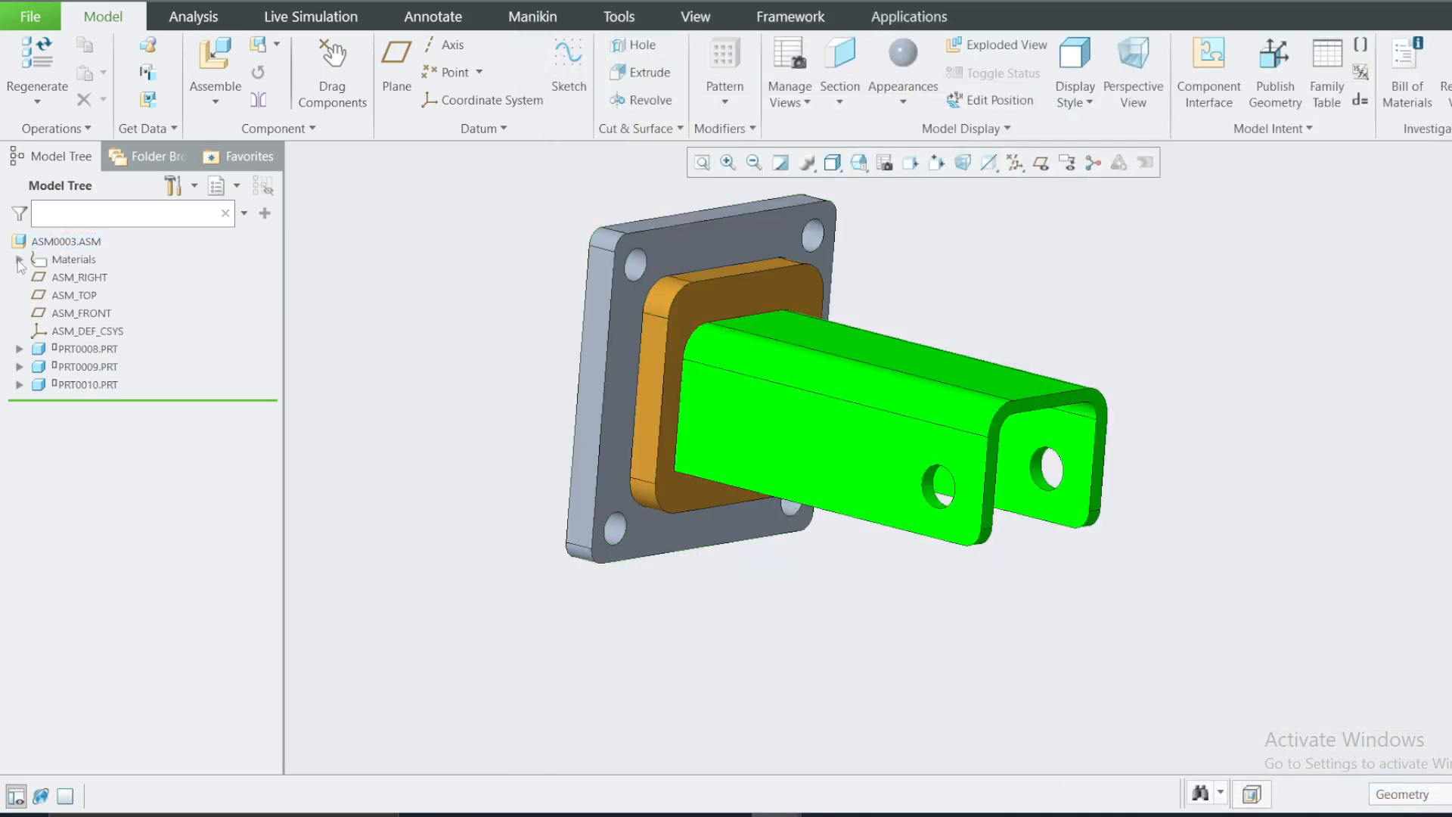
left_click(19, 260)
left_click(19, 259)
scroll(802, 302, "down", 2)
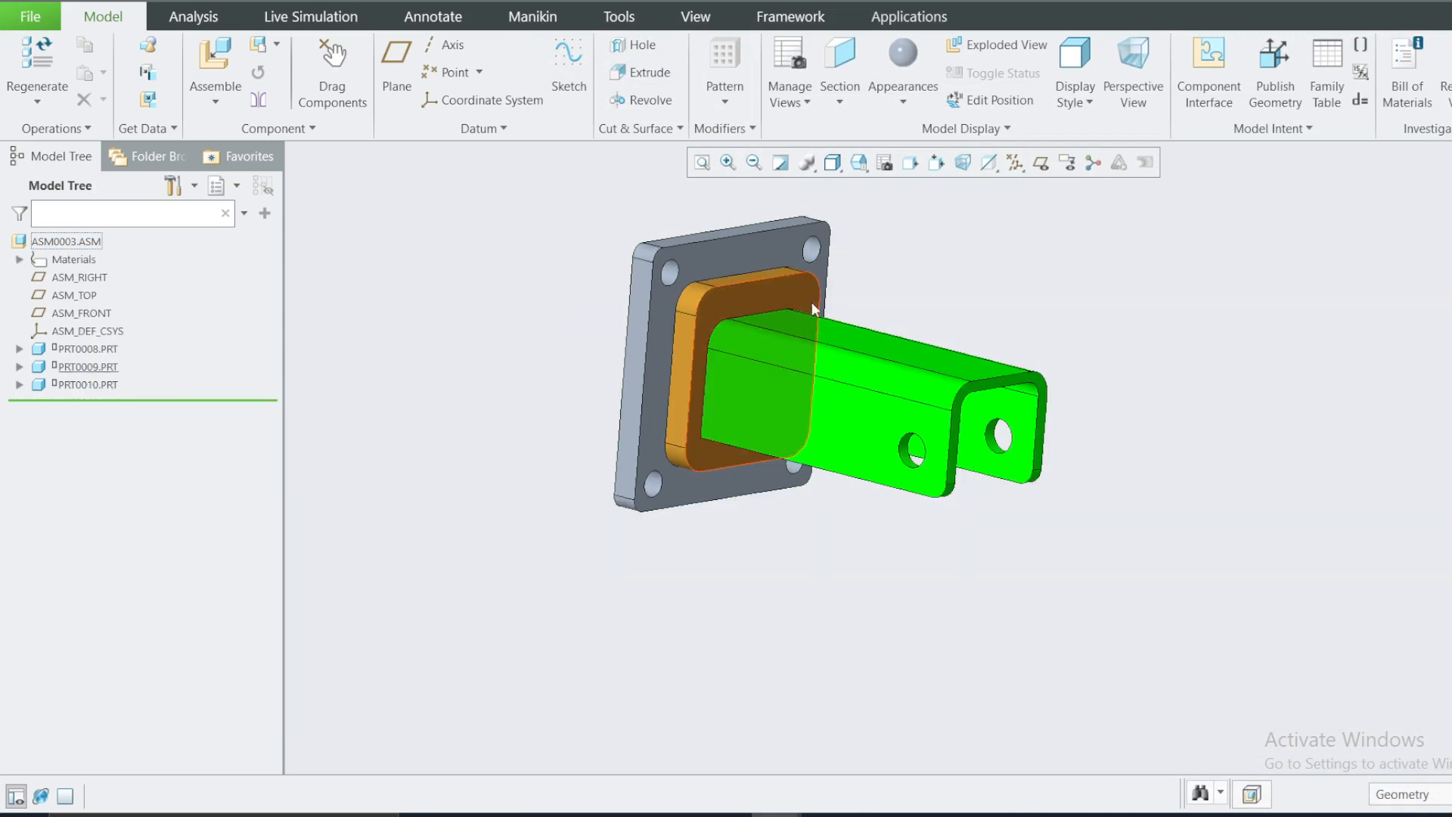
mouse_move(614, 275)
middle_mouse_down()
mouse_move(628, 317)
mouse_move(606, 363)
mouse_move(561, 350)
mouse_move(603, 370)
mouse_move(683, 337)
mouse_move(577, 311)
mouse_move(1052, 397)
middle_mouse_up()
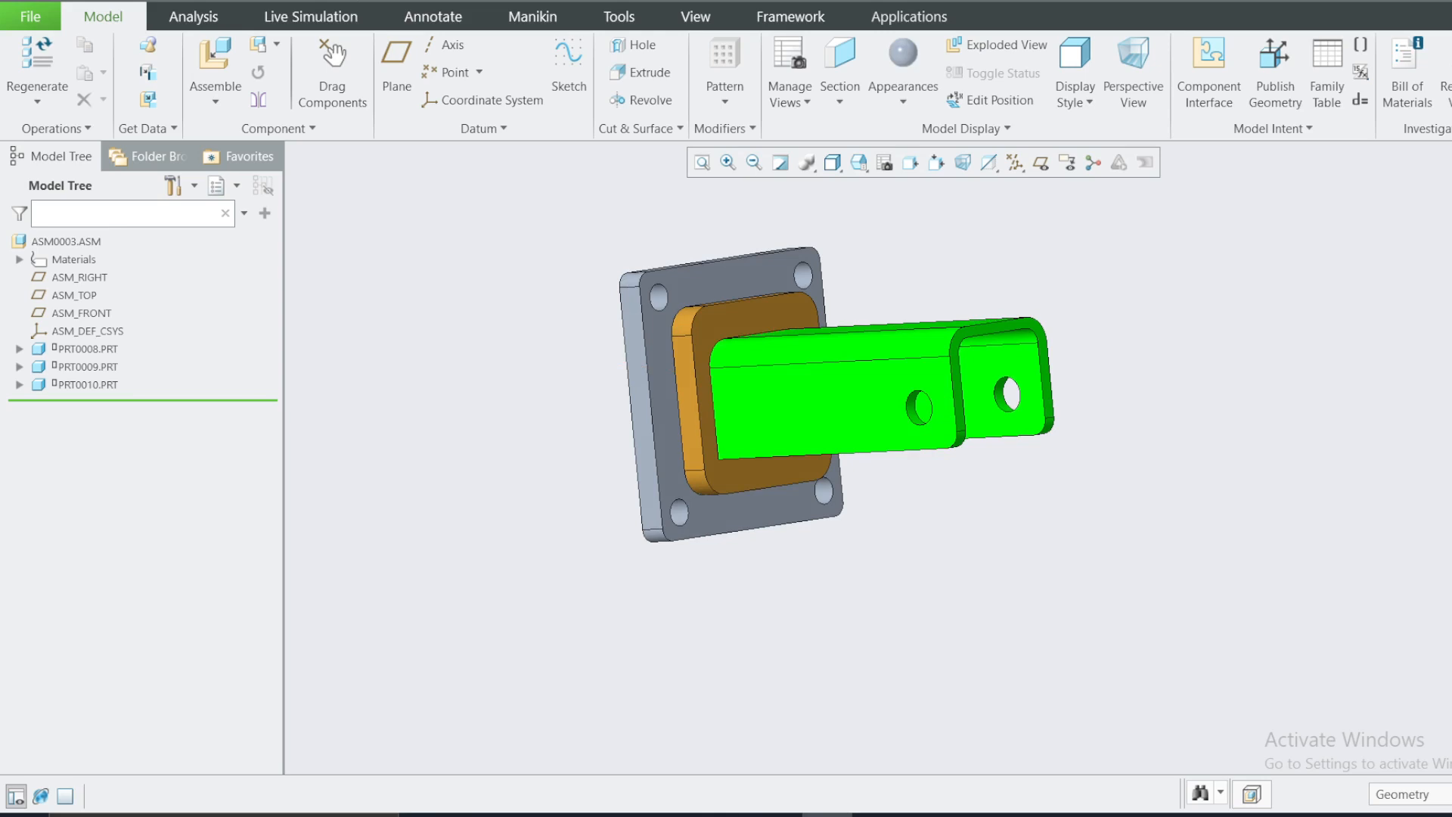
Examine the mating faces between the base plate, the middle plate and the U-shaped channel.
middle_click_drag(809, 225, 717, 345)
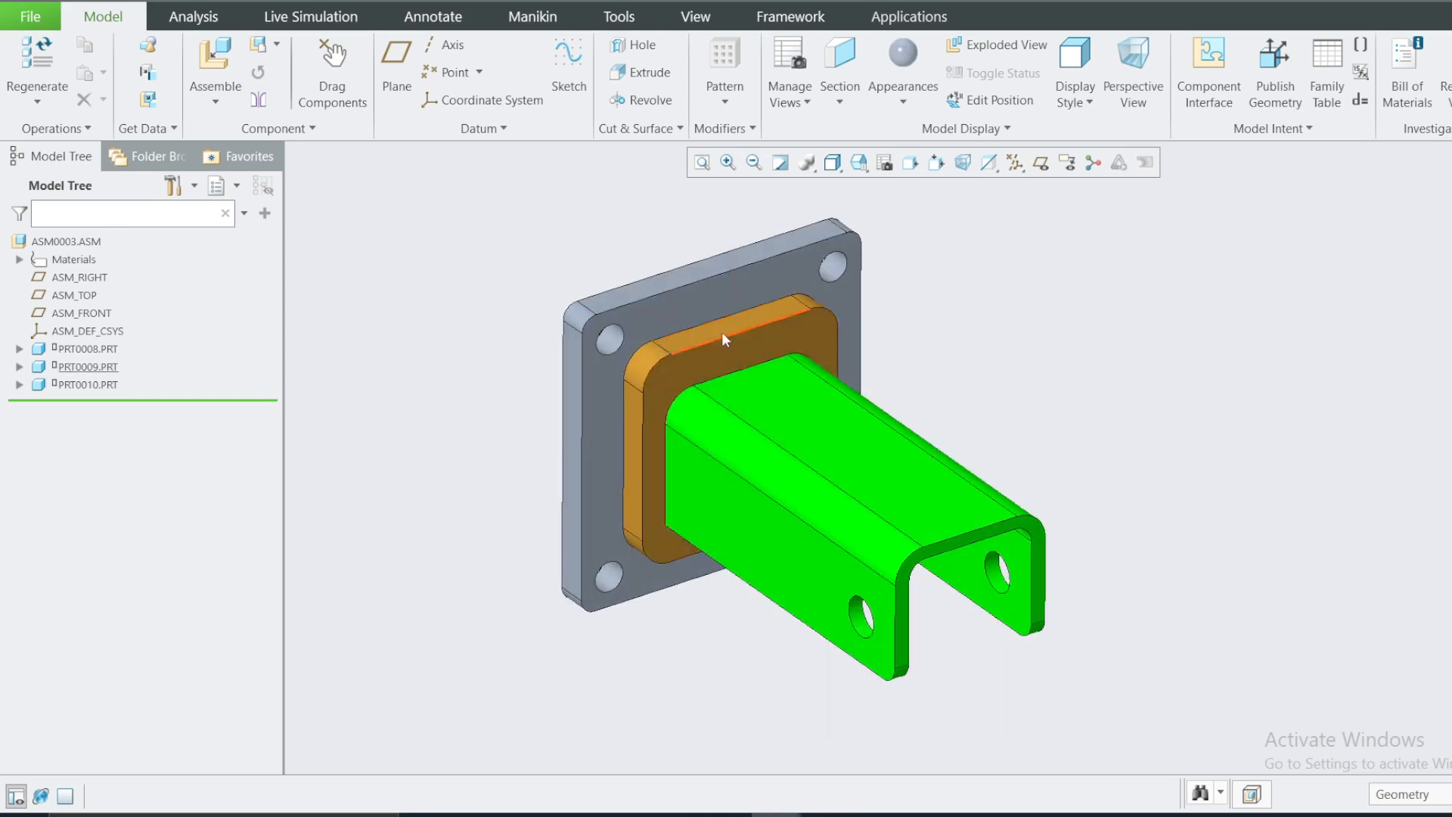
left_click(842, 457)
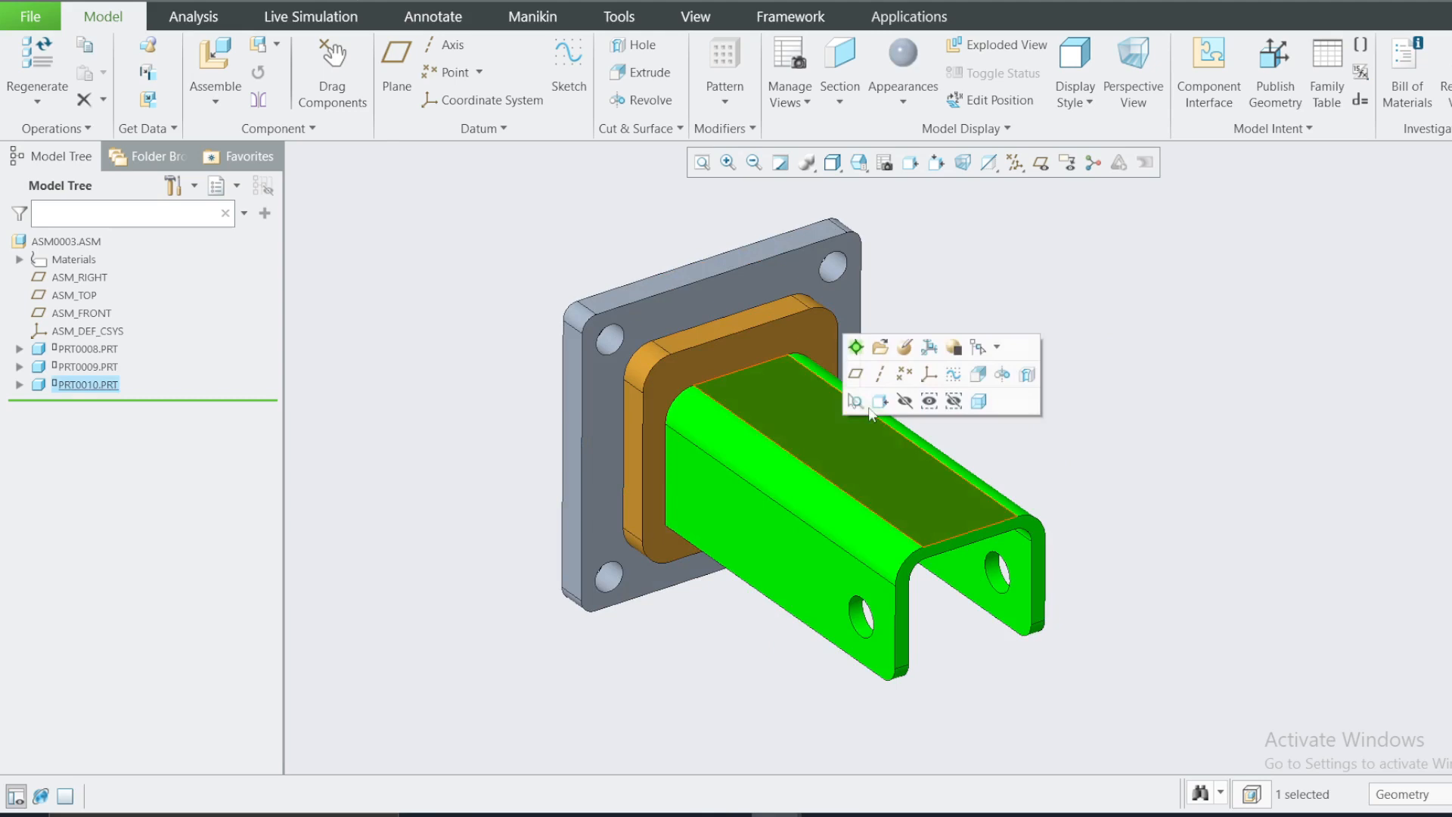
left_click(1227, 423)
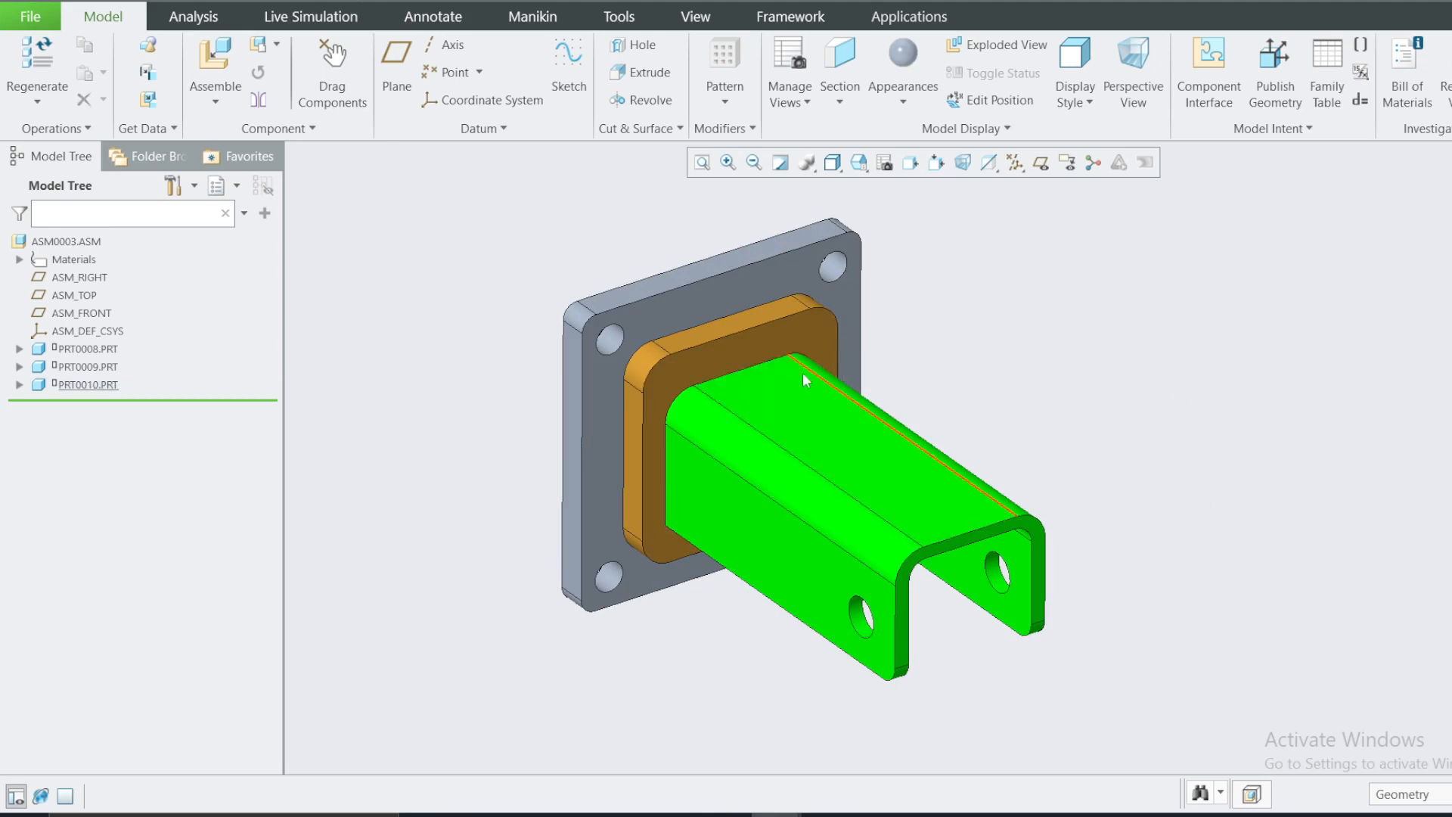
left_click(744, 356)
left_click(1049, 366)
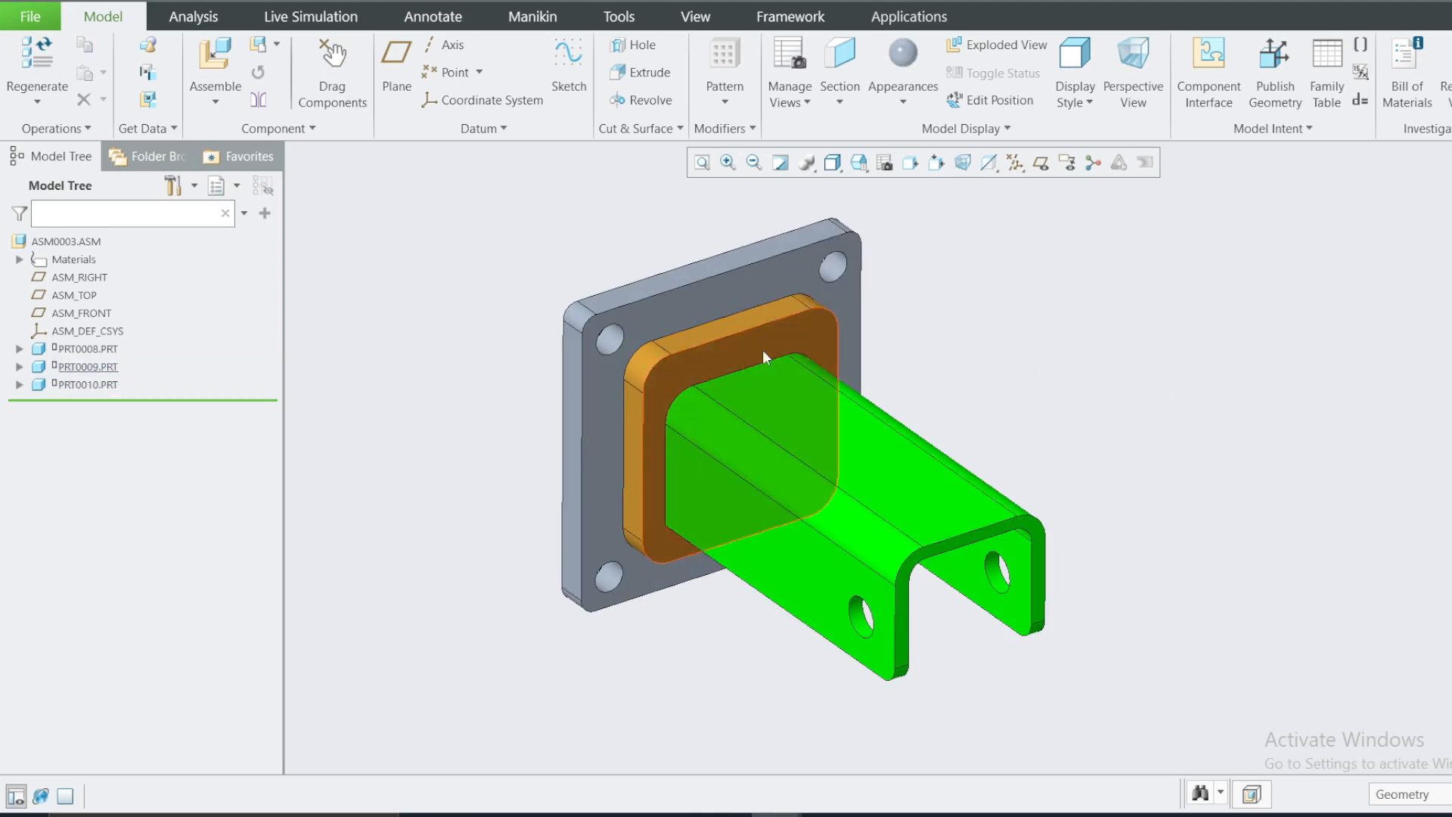
left_click(723, 354)
left_click(1109, 357)
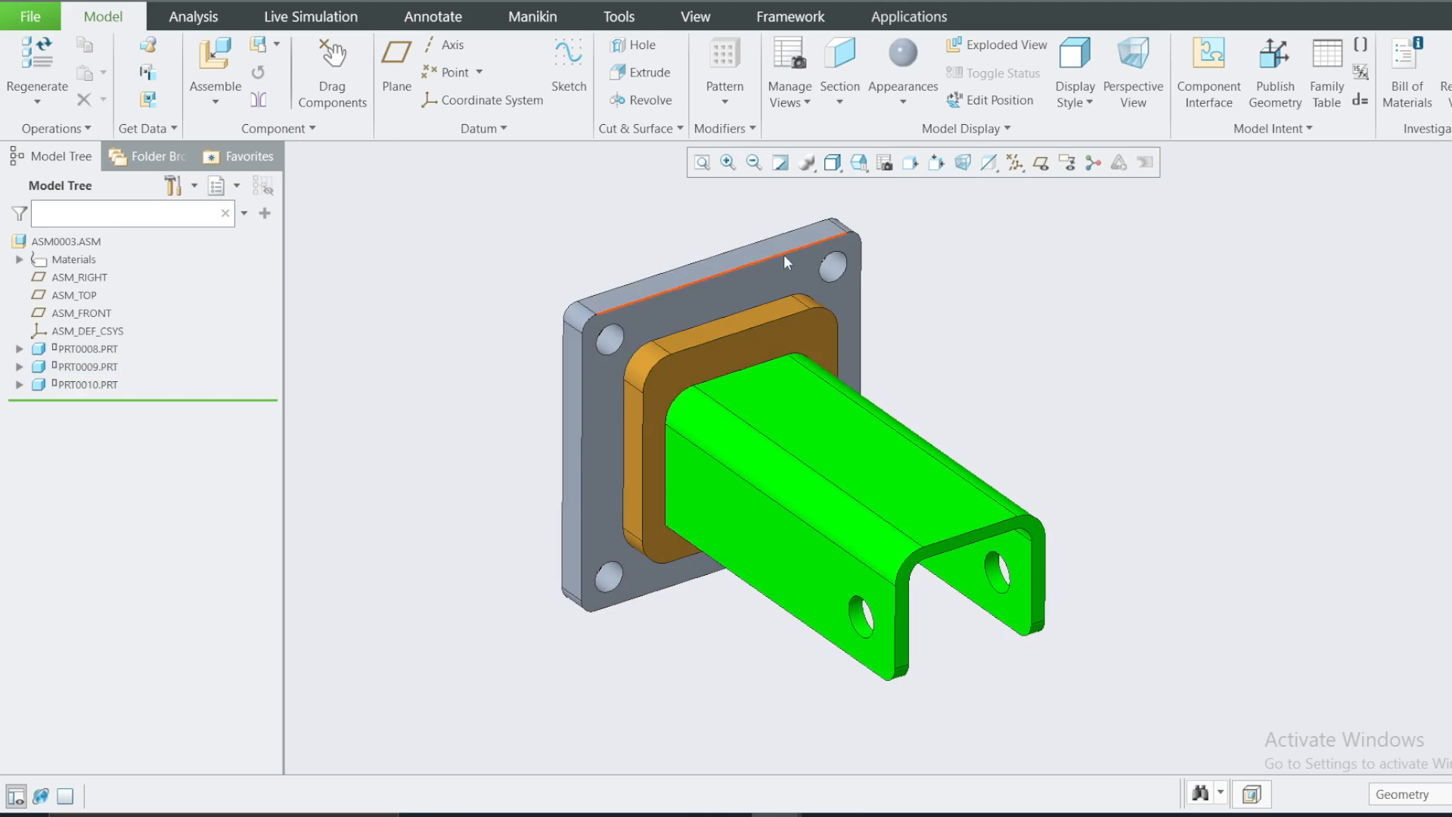
left_click(686, 307)
left_click(1015, 341)
In the Welding application, define a single-sided fillet weld between the middle plate's upper edge face and the base plate's front face.
left_click(906, 18)
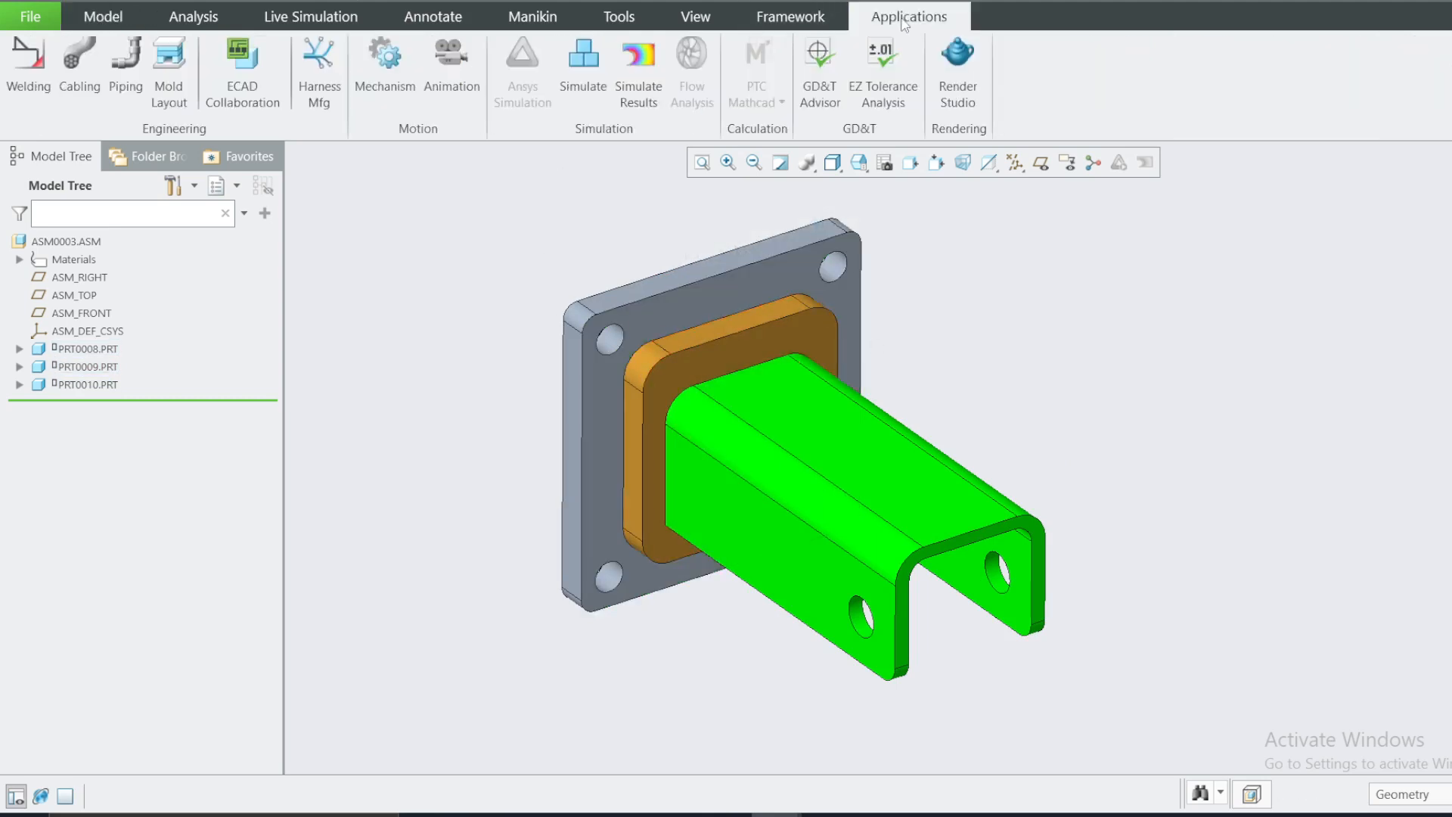
left_click(38, 69)
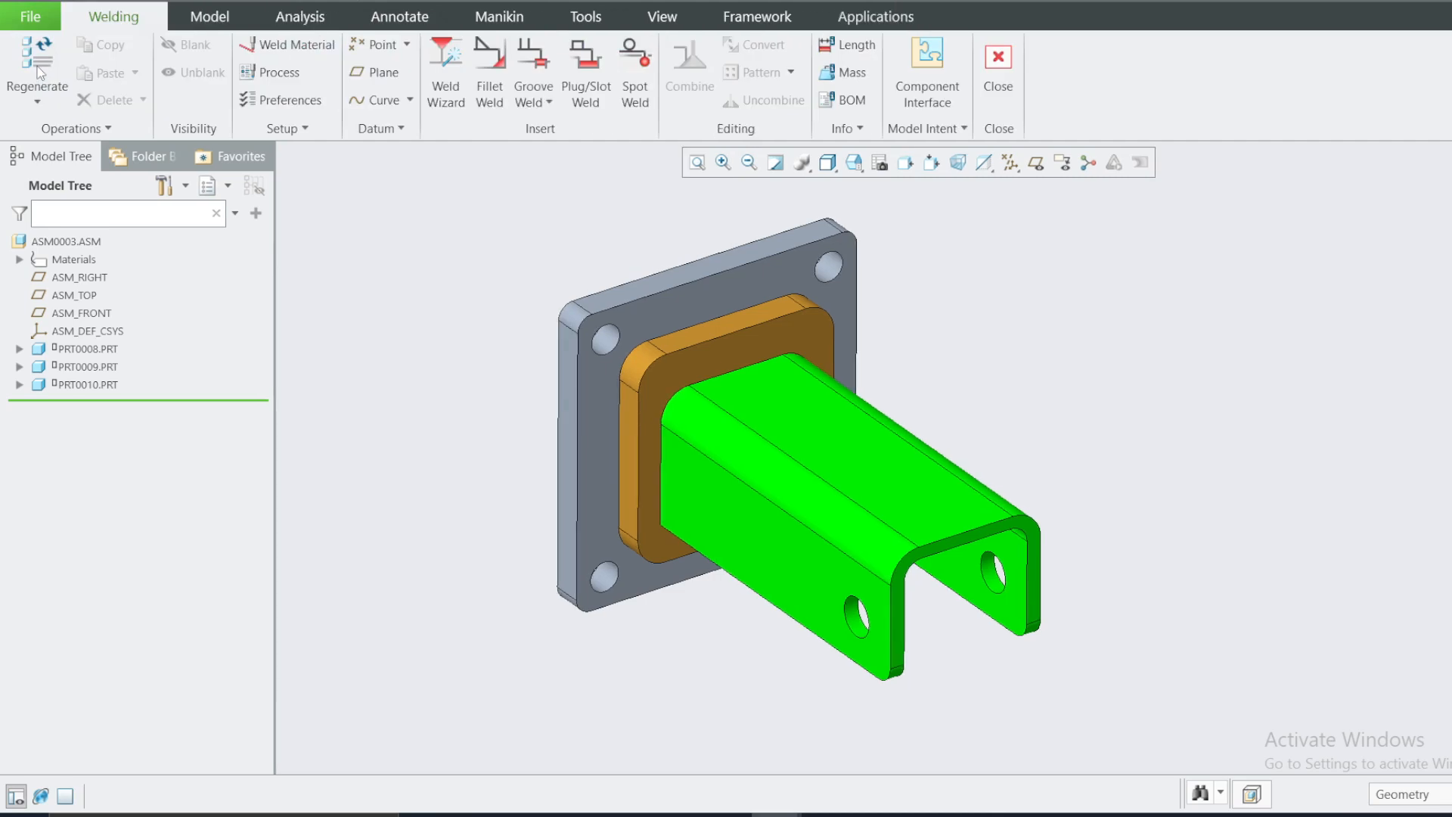
left_click(491, 76)
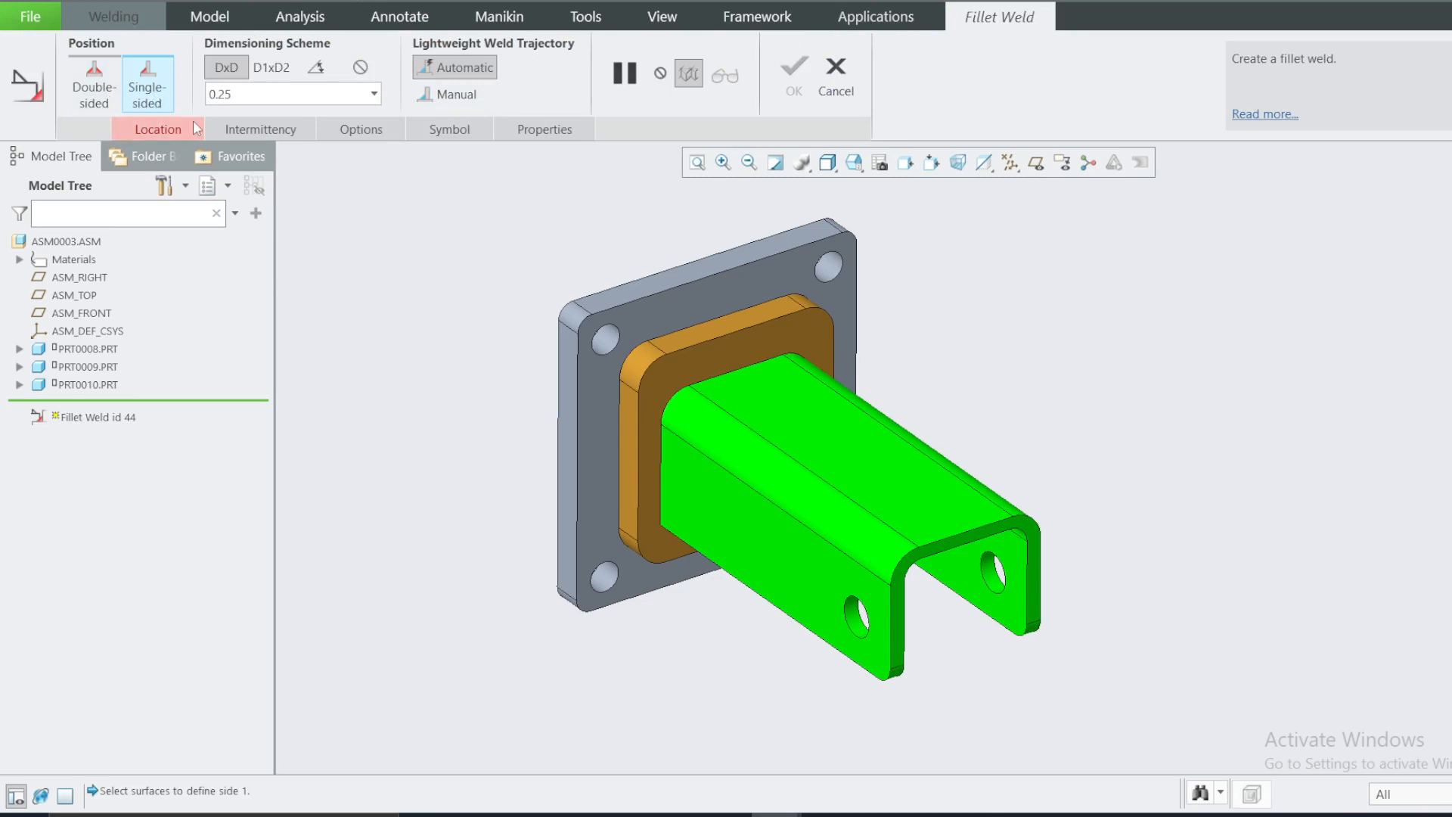
scroll(654, 376, "up", 2)
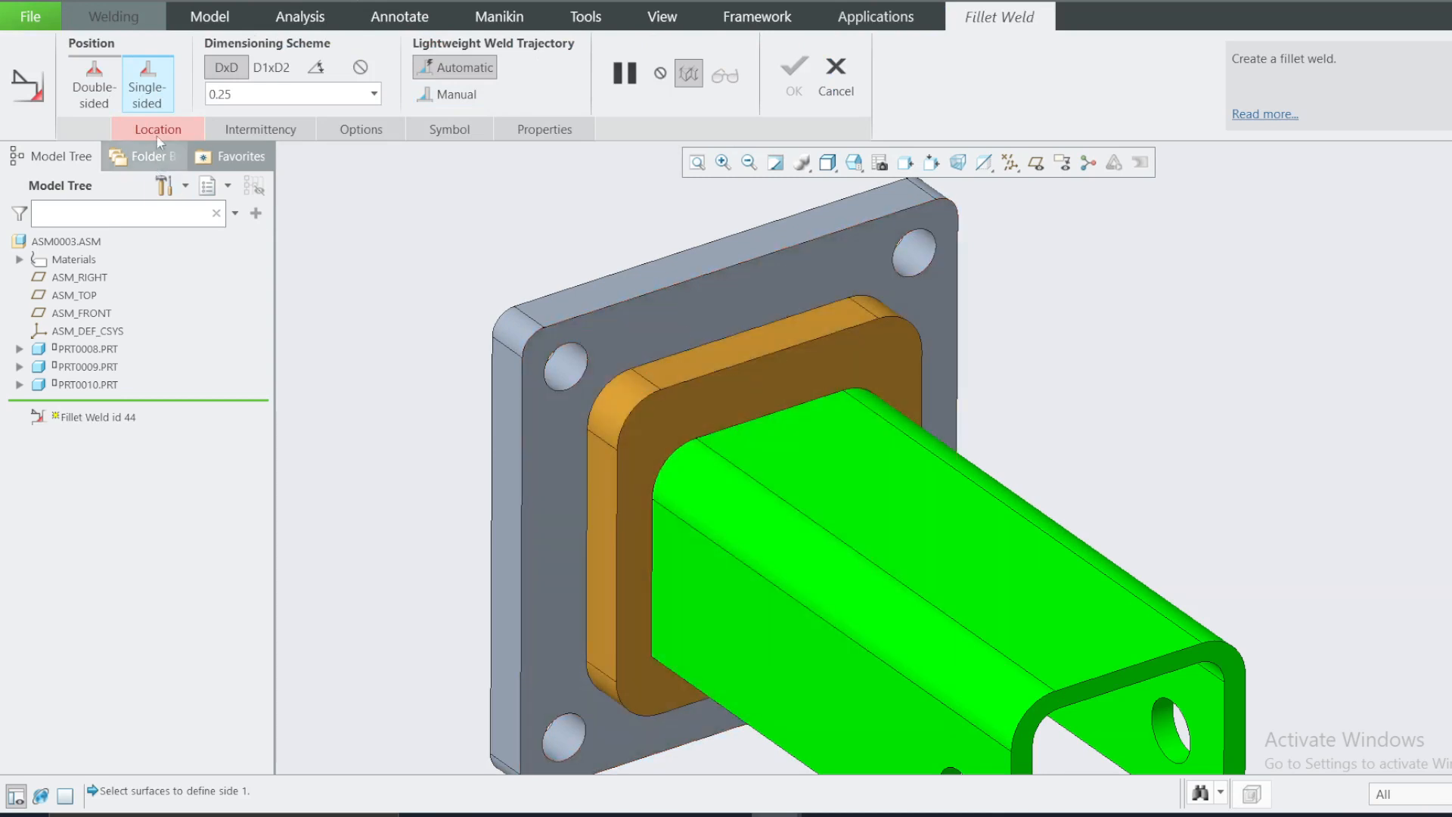
left_click(158, 129)
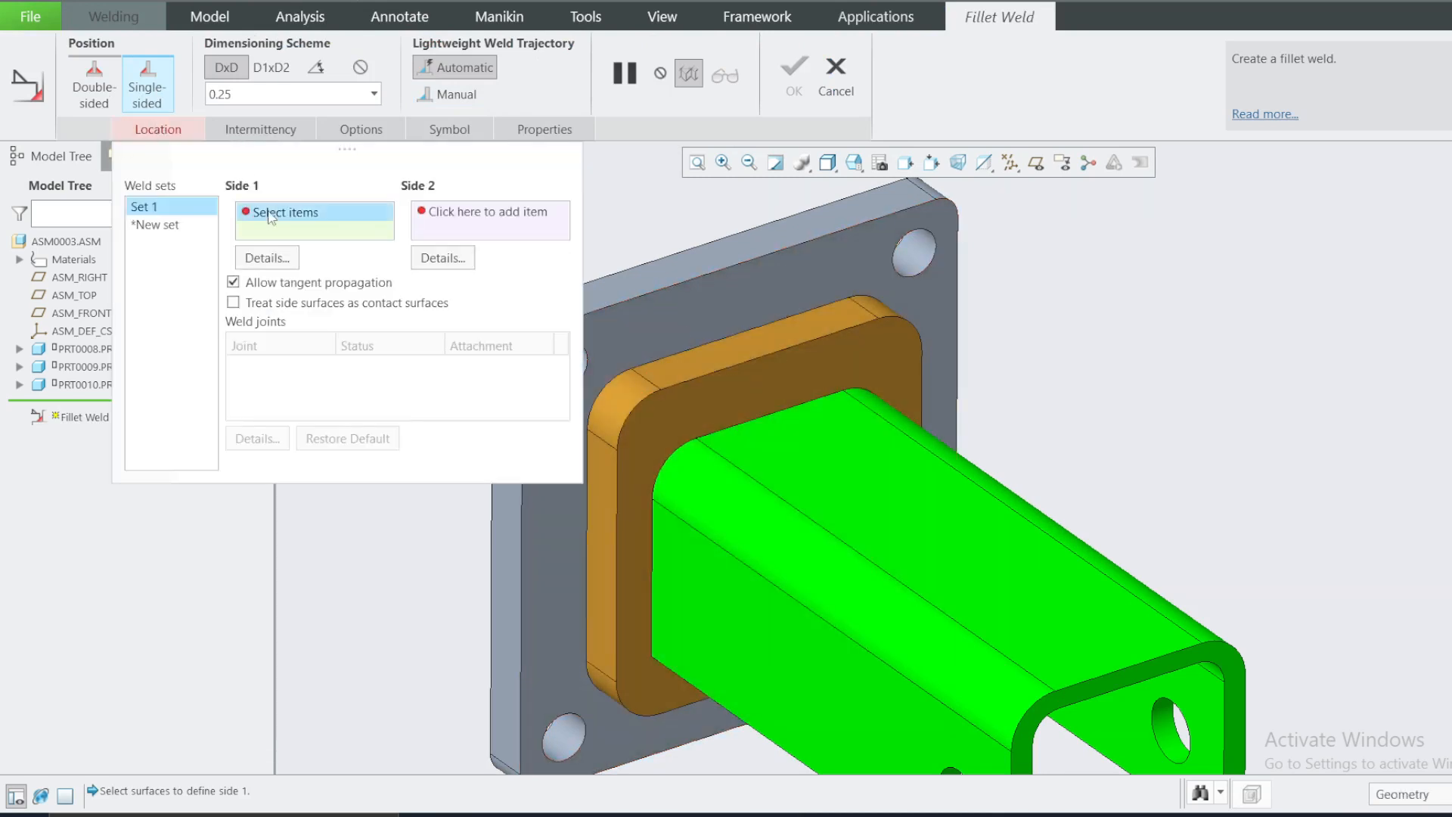
left_click(707, 360)
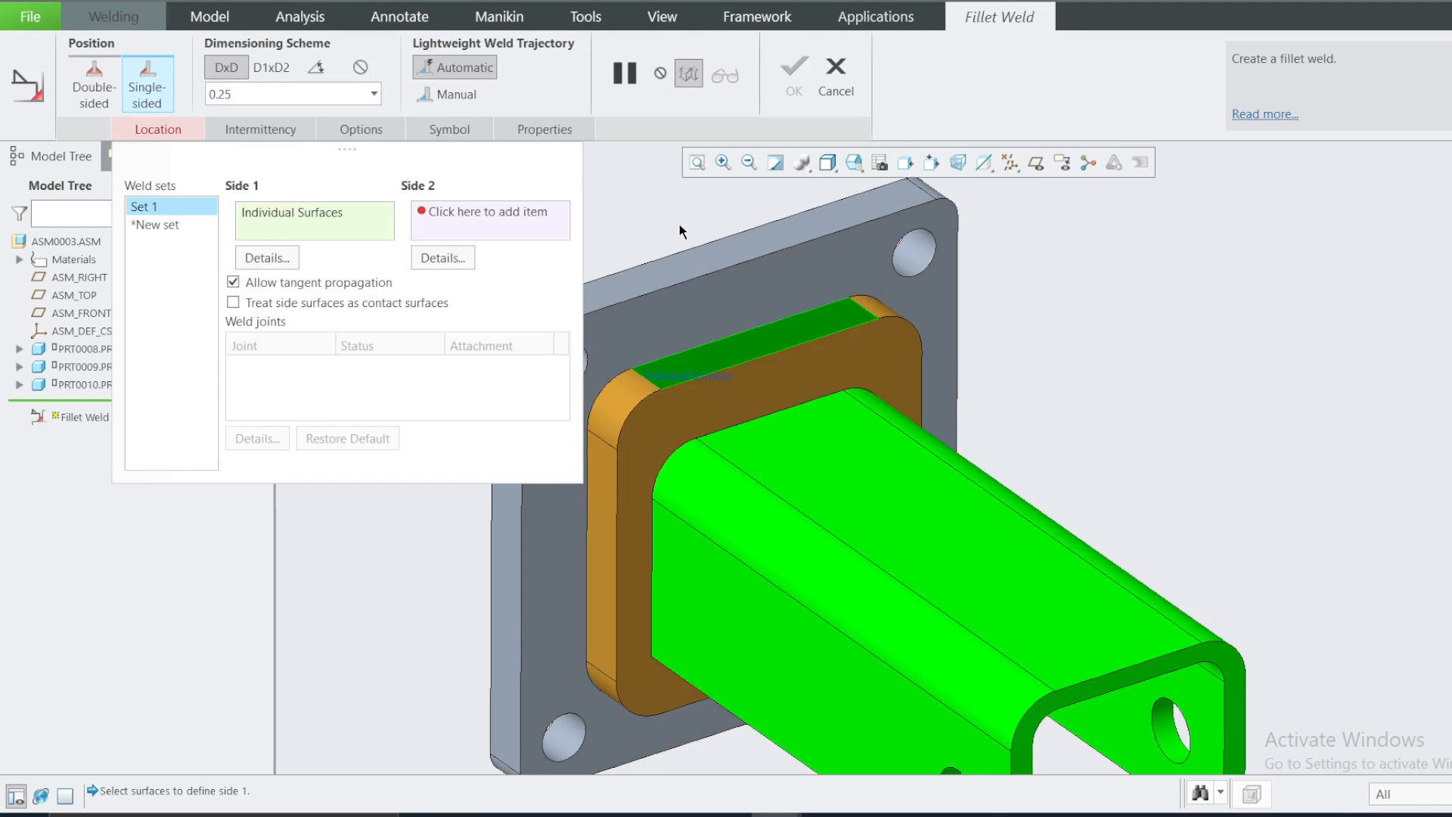
left_click(467, 216)
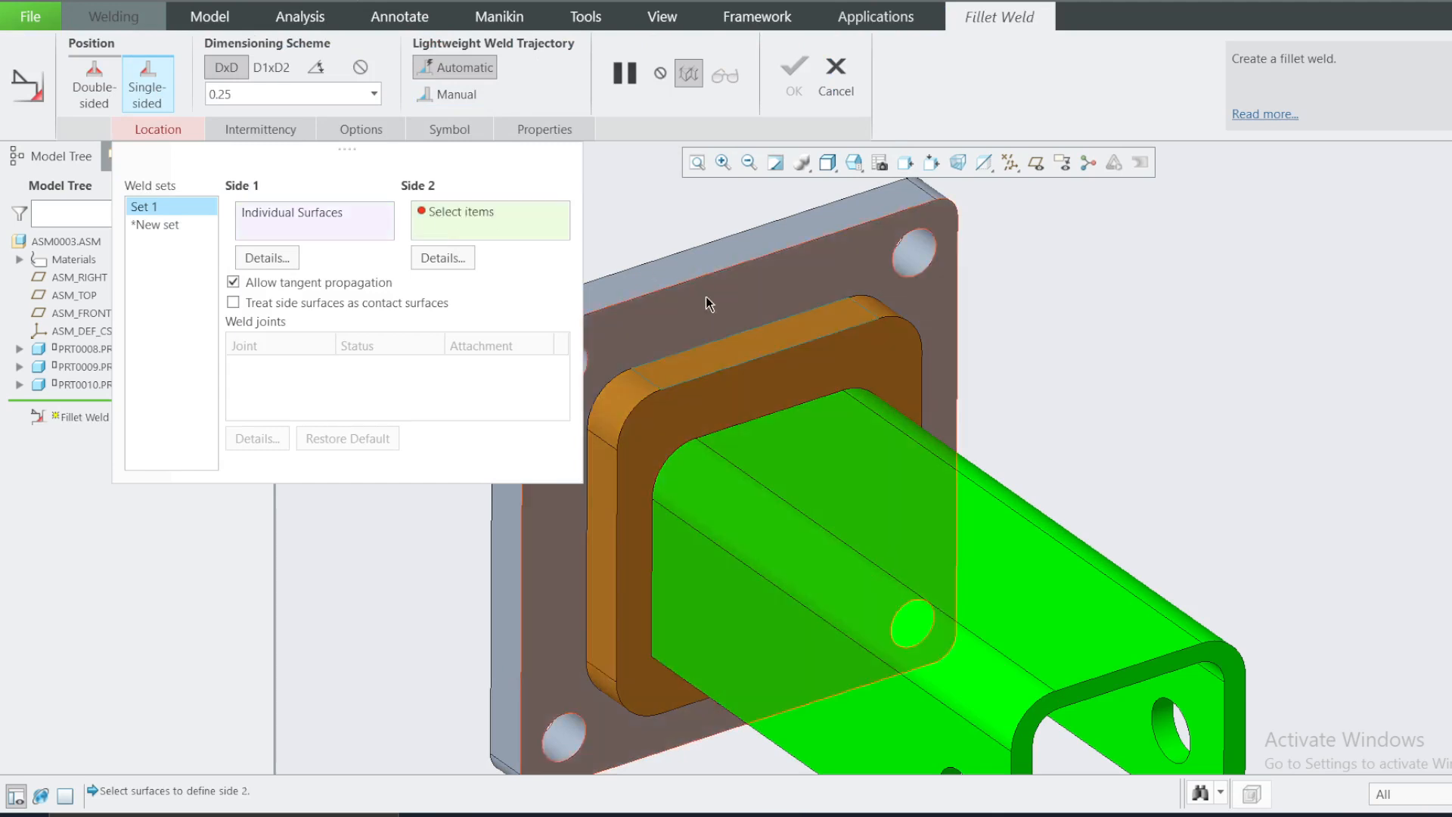
left_click(709, 302)
scroll(870, 295, "up", 5)
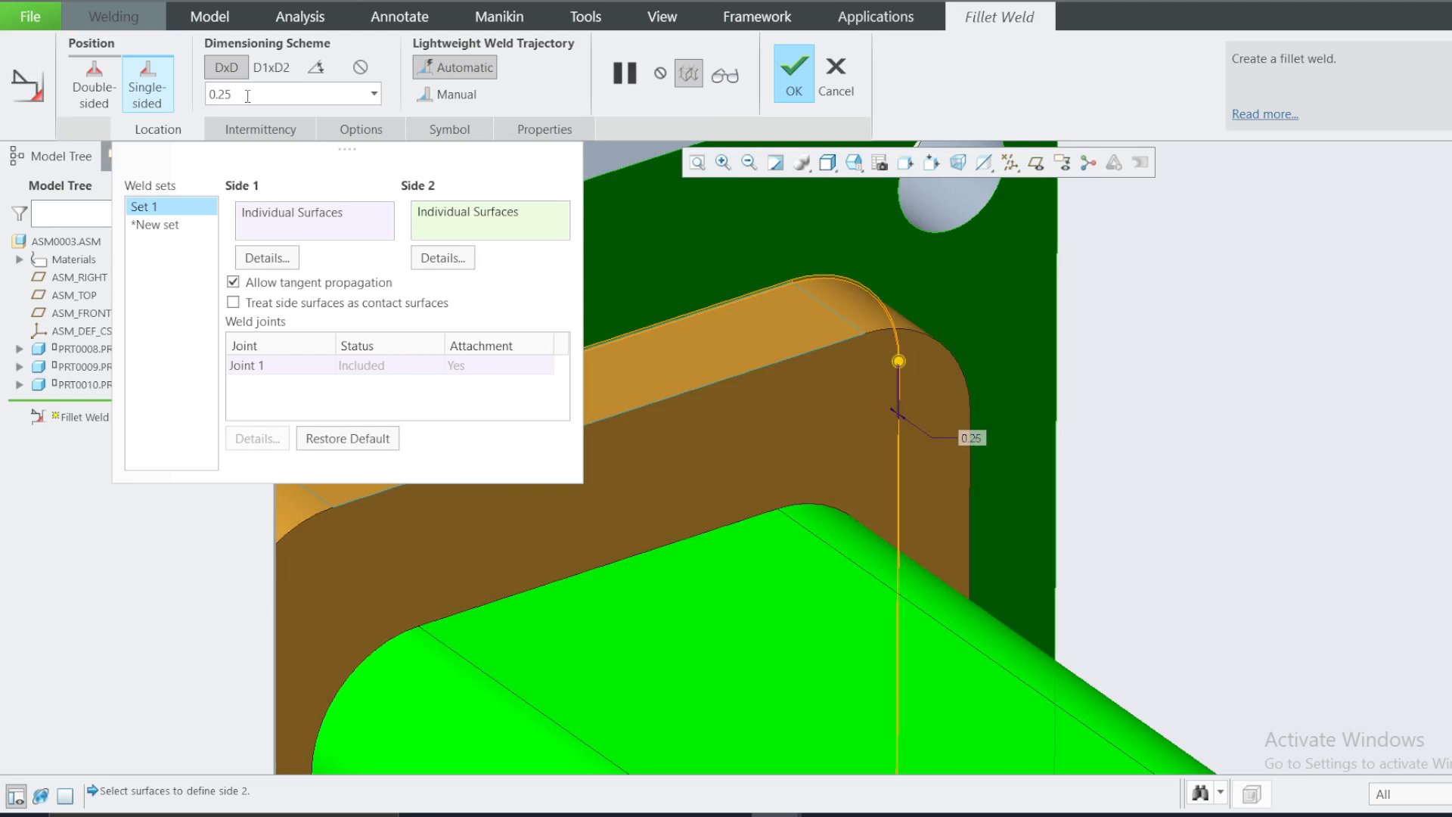
Set the size of the weld around the middle plate to 2.
type("1")
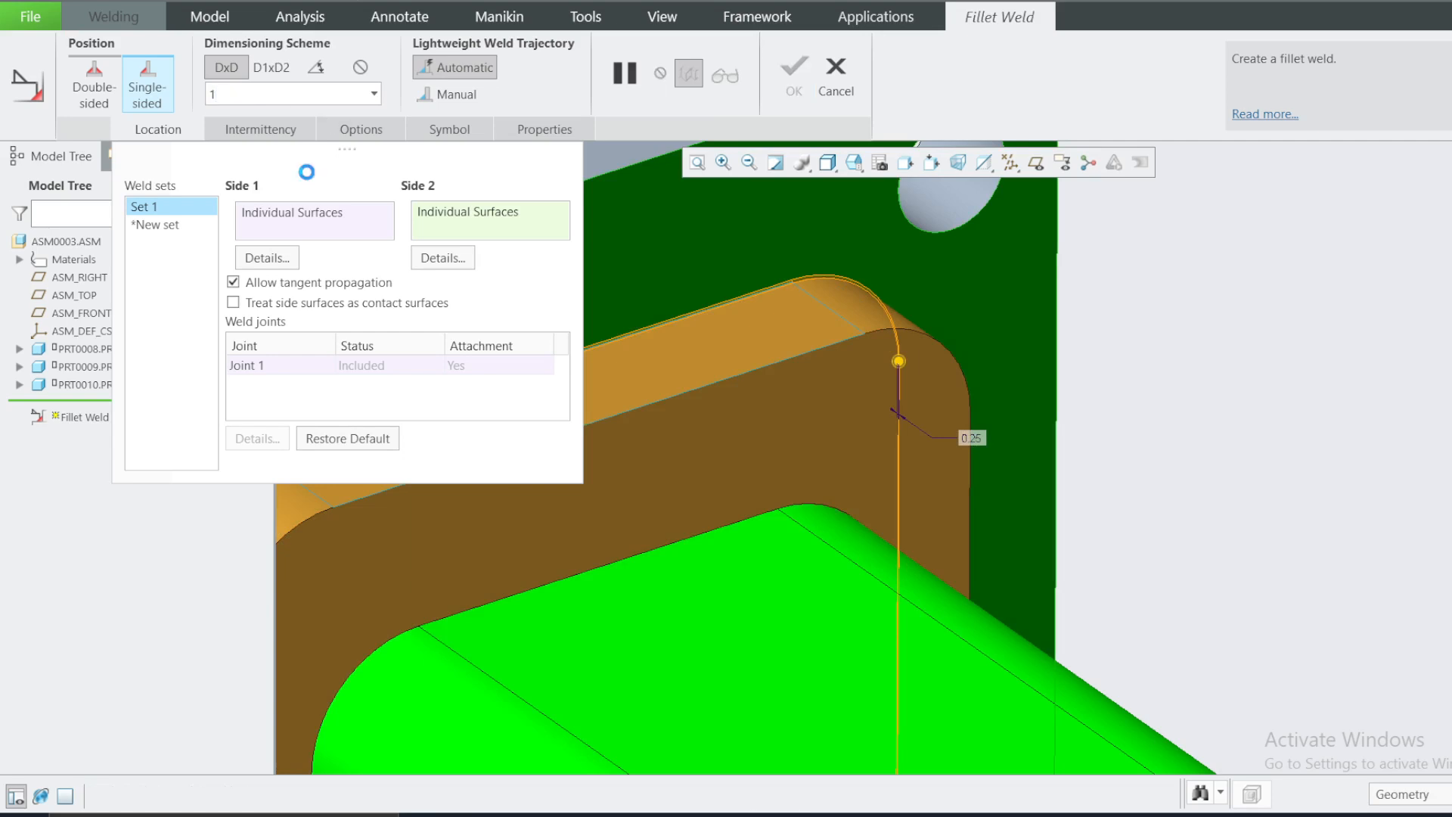
key("Return")
type("2")
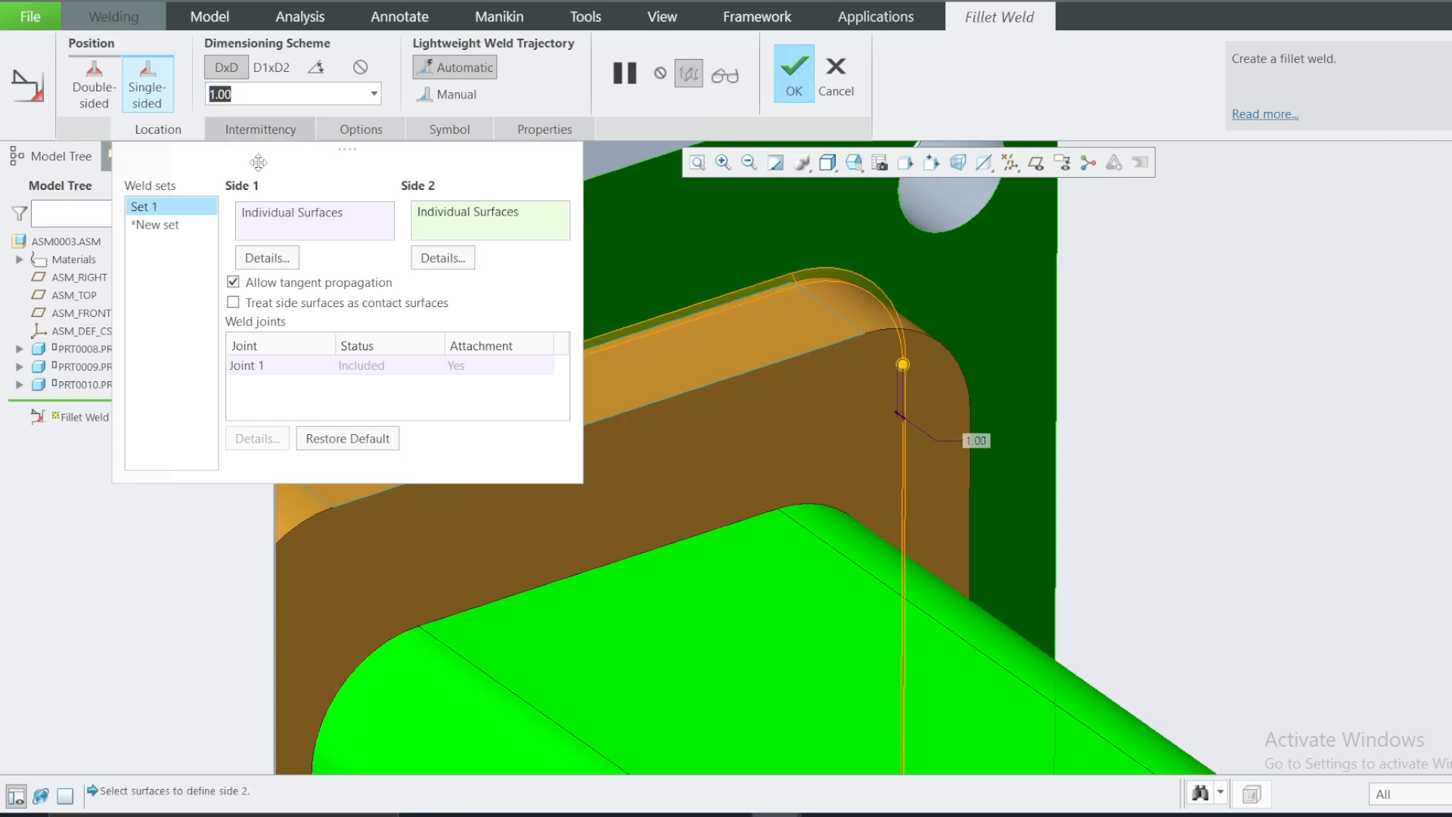
key("Return")
scroll(978, 363, "down", 5)
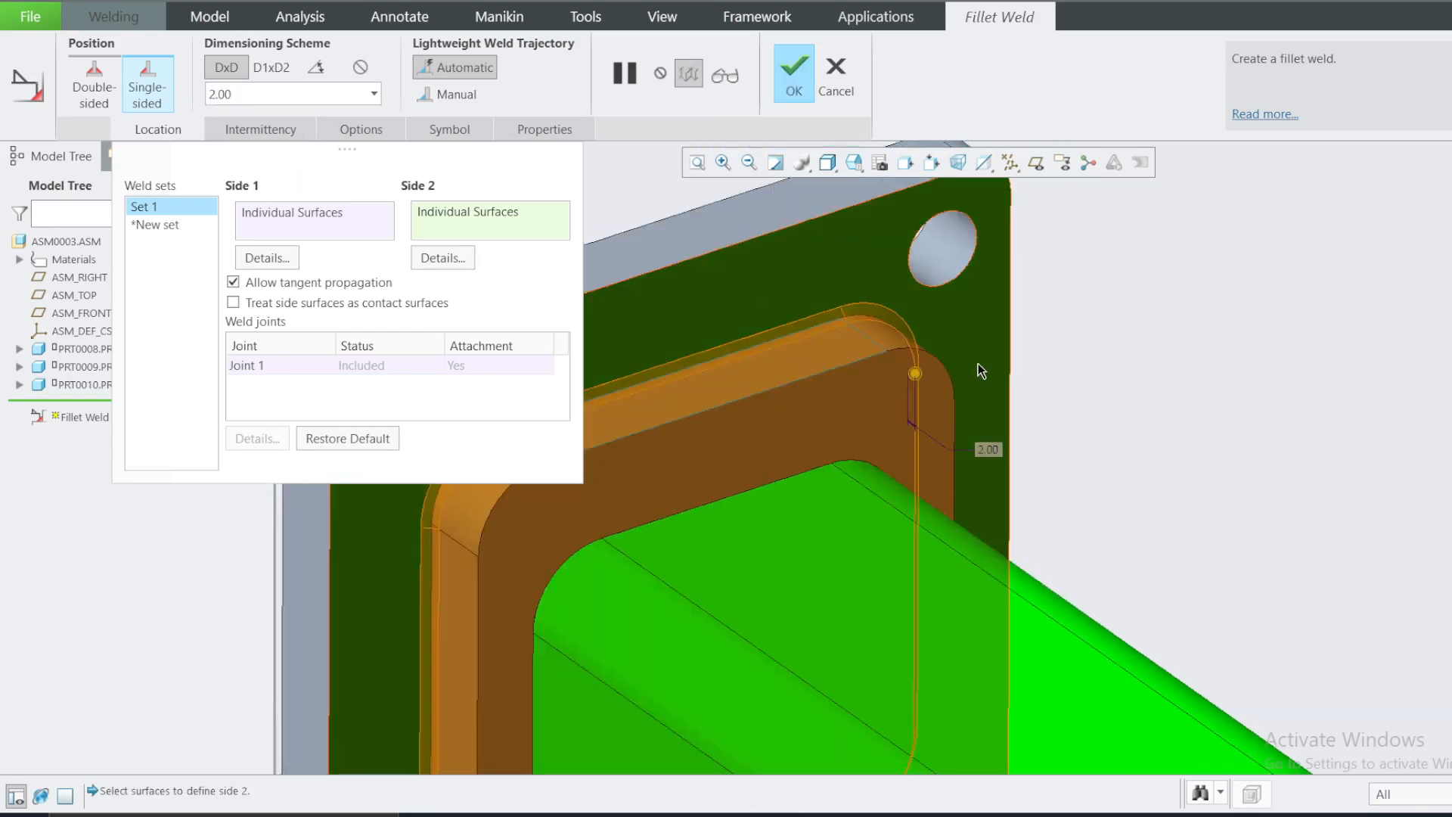
scroll(638, 434, "up", 5)
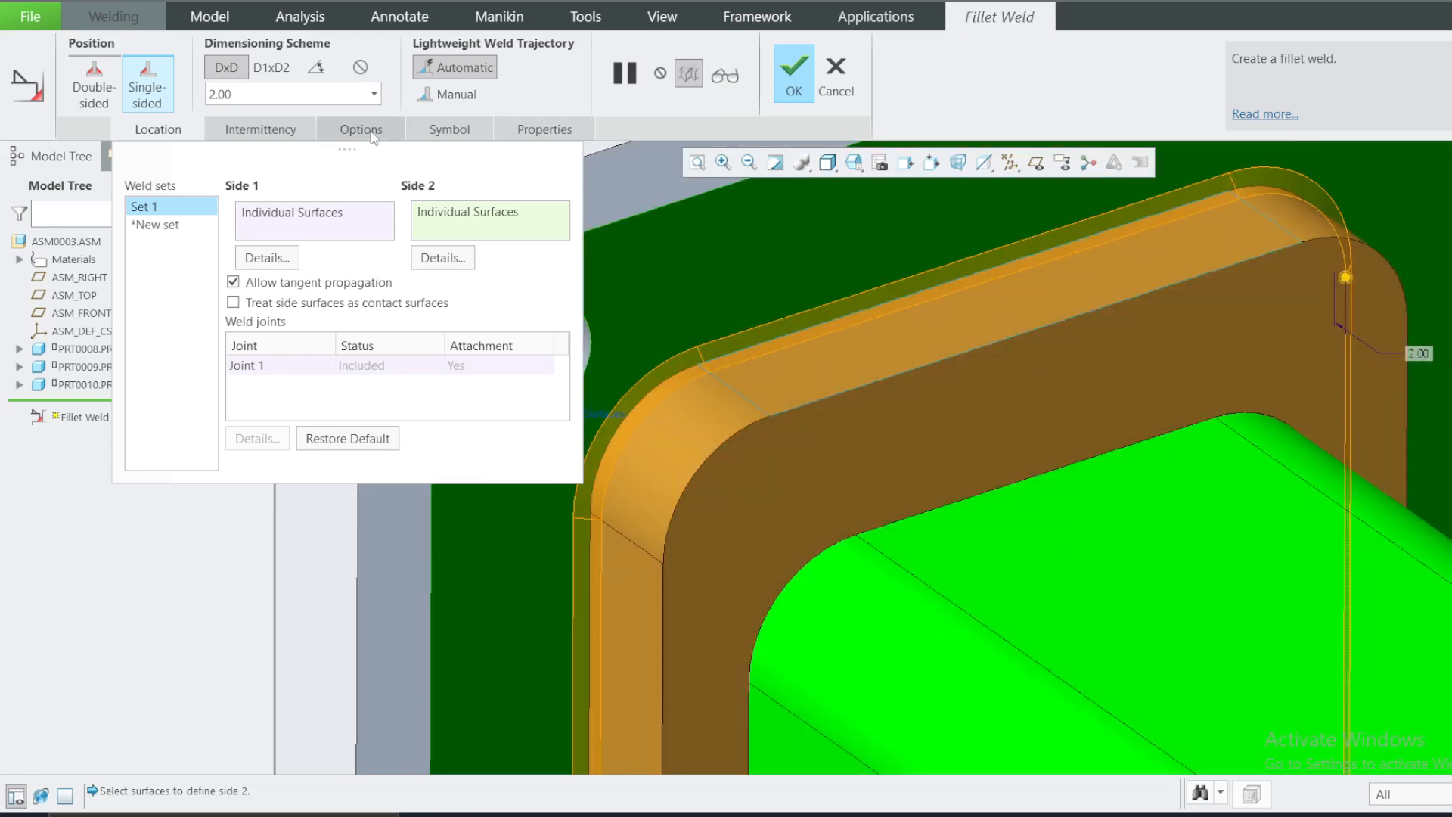
Switch the weld geometry type to Solid and complete the fillet weld around the middle plate.
left_click(361, 130)
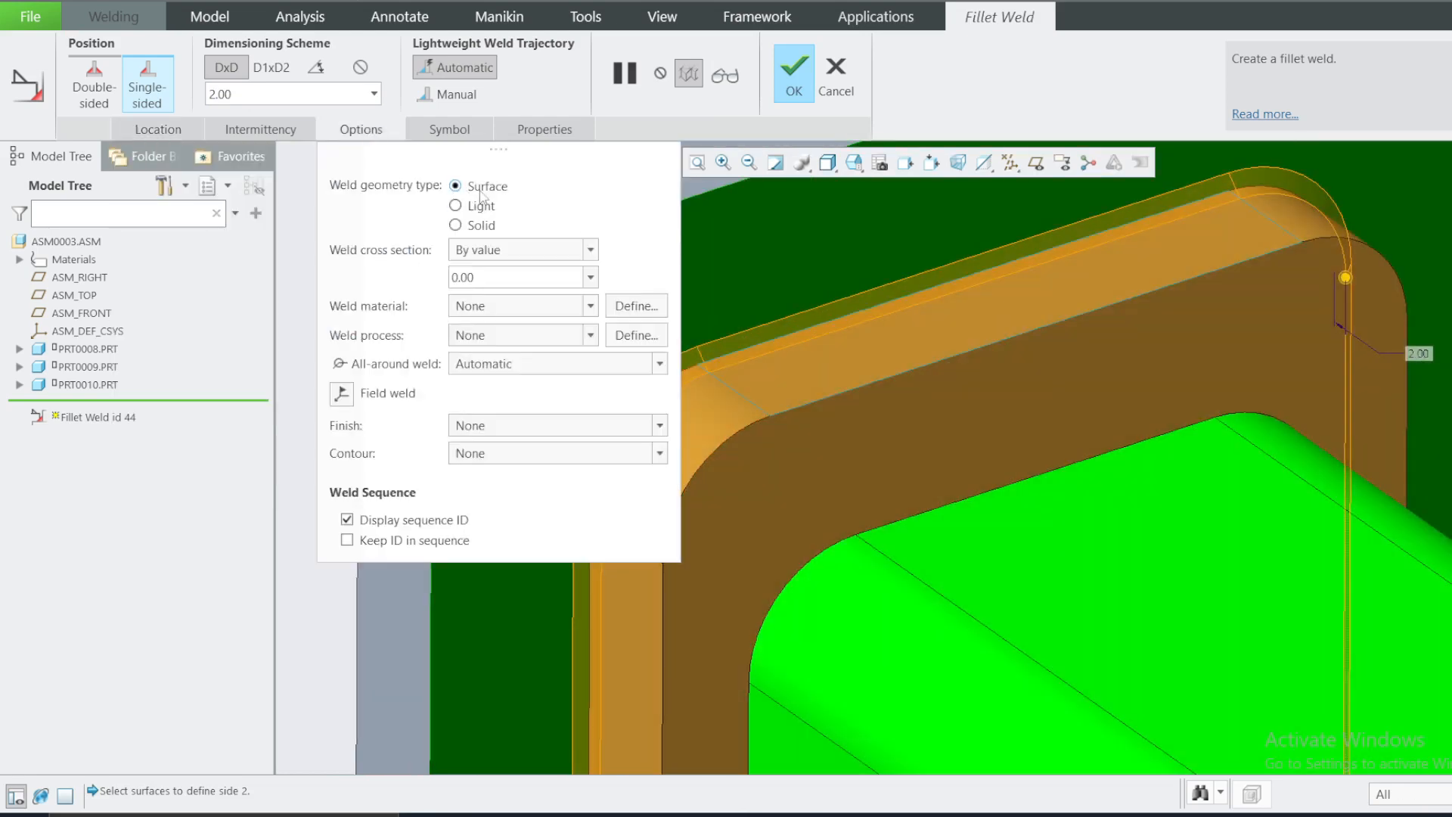
left_click(456, 225)
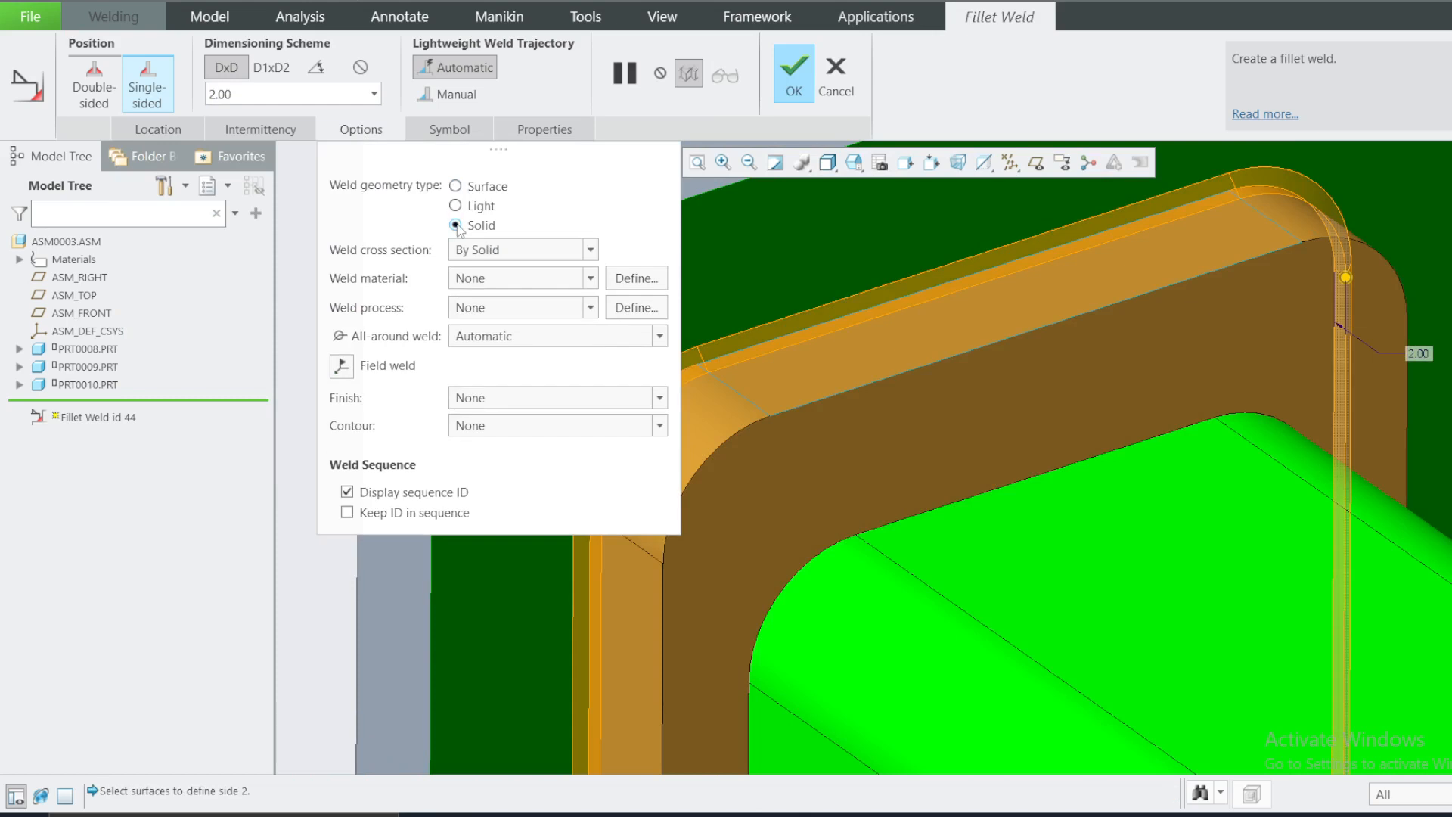
left_click(795, 83)
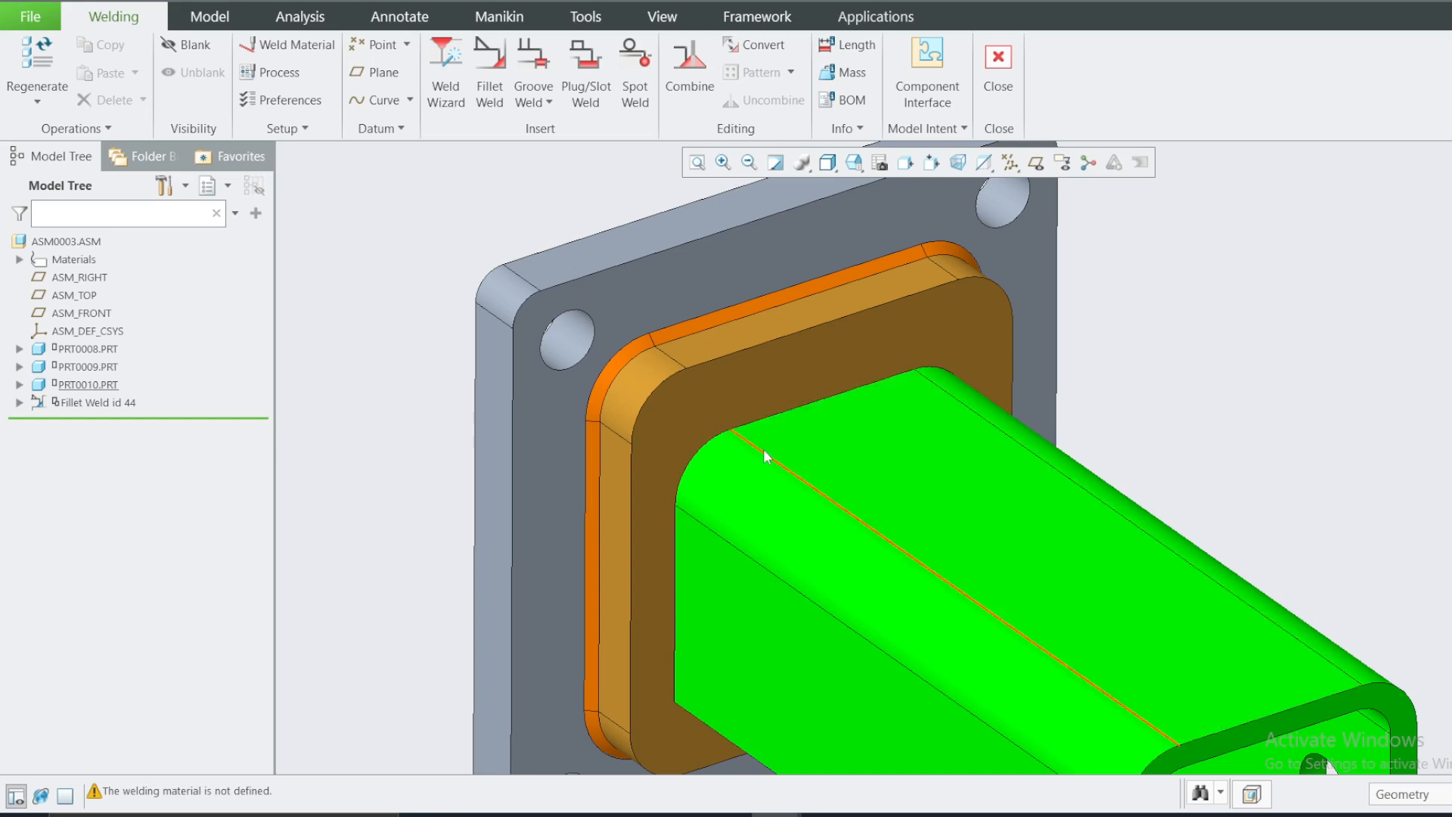
Start a second fillet weld as double-sided with a DxD size of 2.
scroll(985, 543, "down", 2)
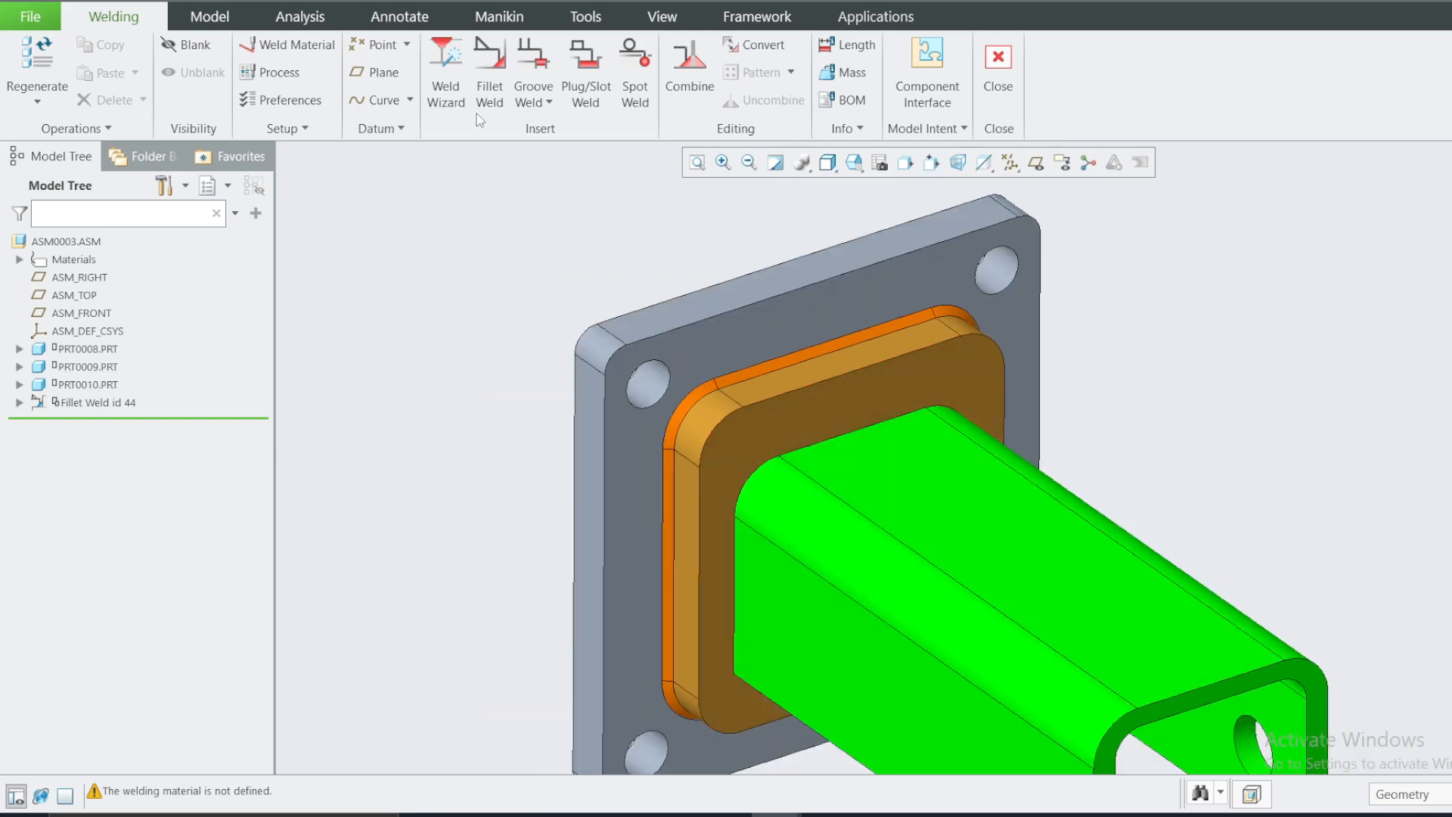
left_click(490, 87)
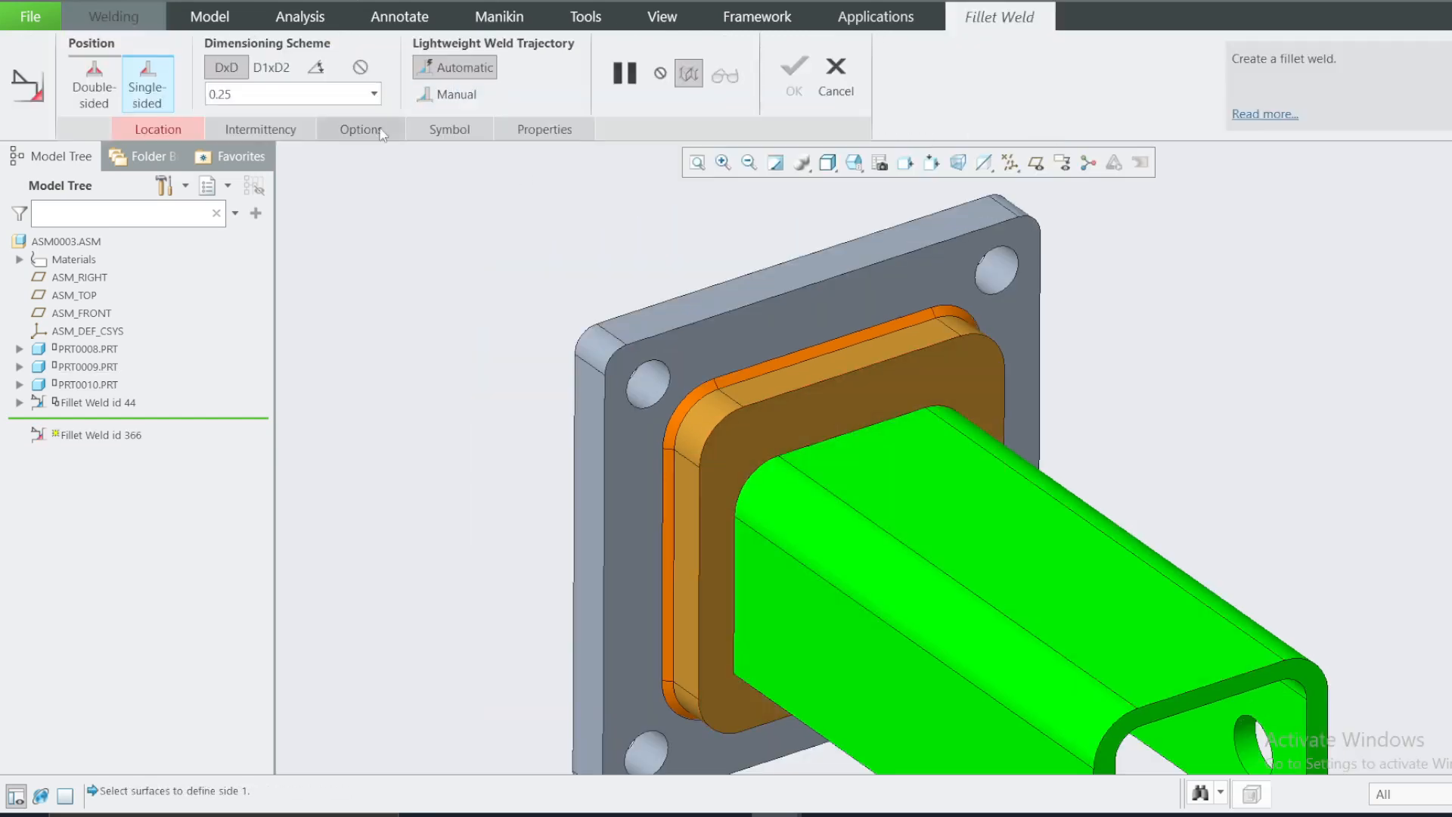
left_click(113, 85)
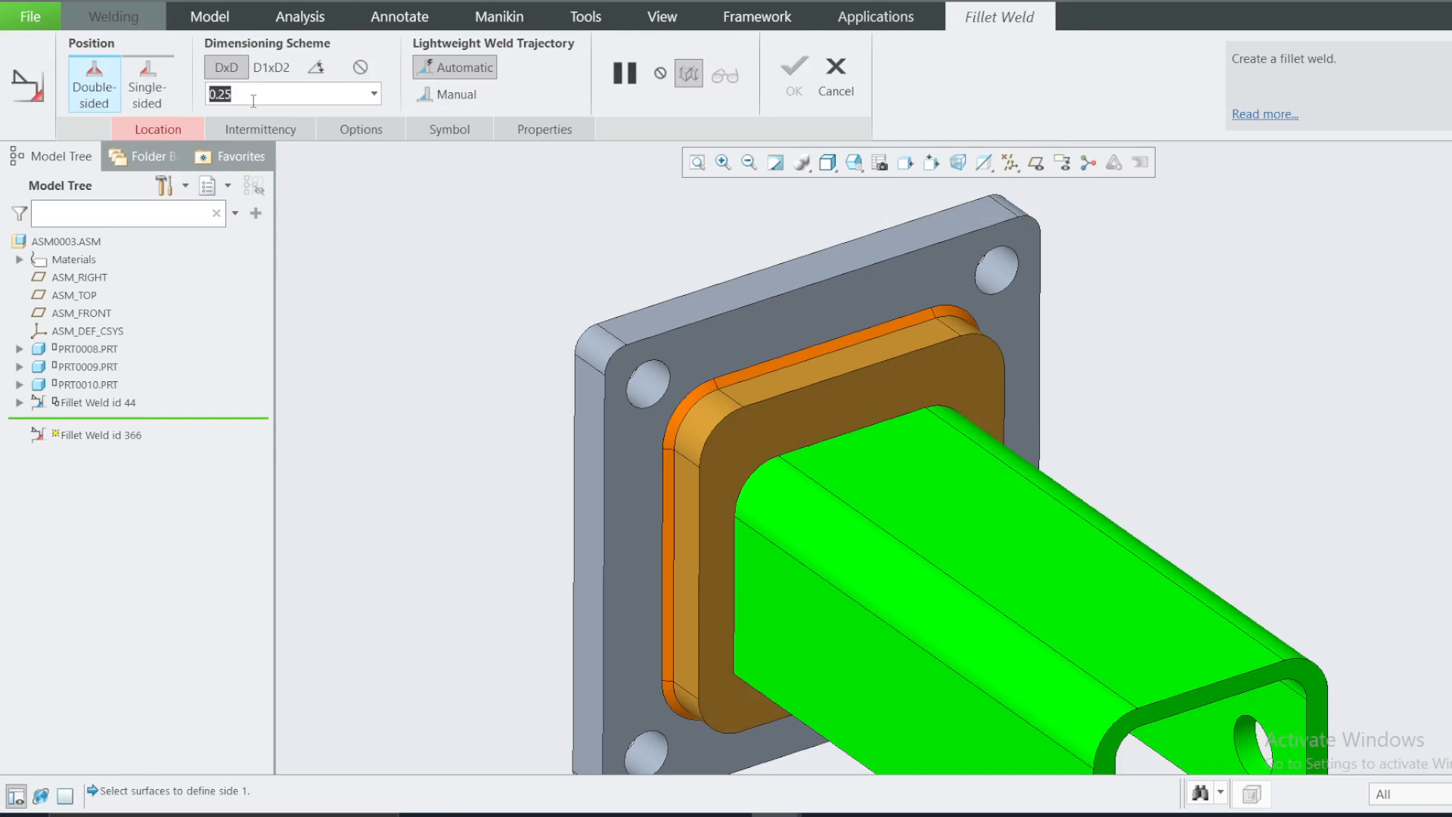
type("2")
key("Return")
Assign the channel's outer wall as Side 1 of the Arrow Side set and its inner wall as Side 1 of the Other Side set.
left_click(183, 125)
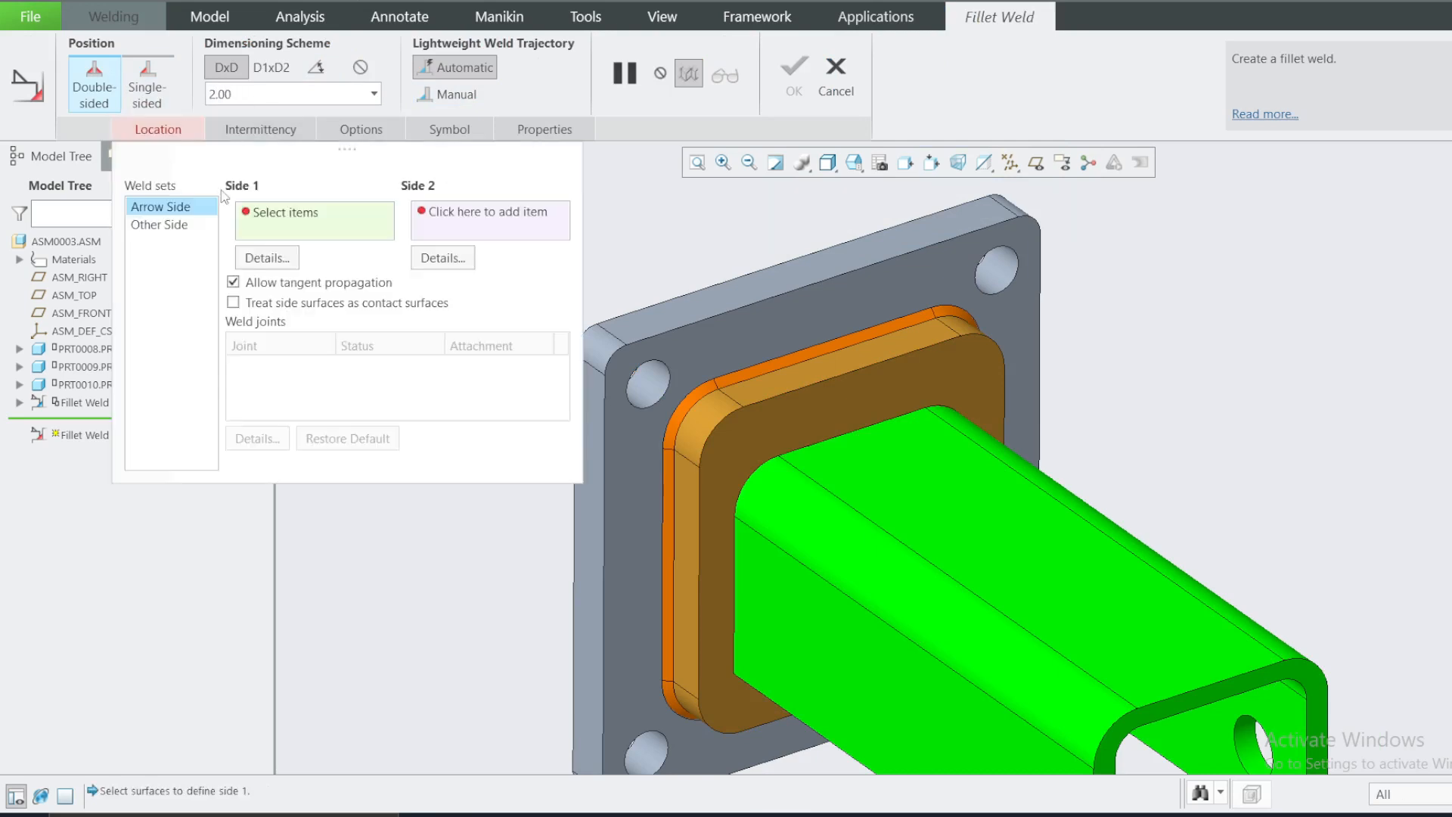
left_click(161, 226)
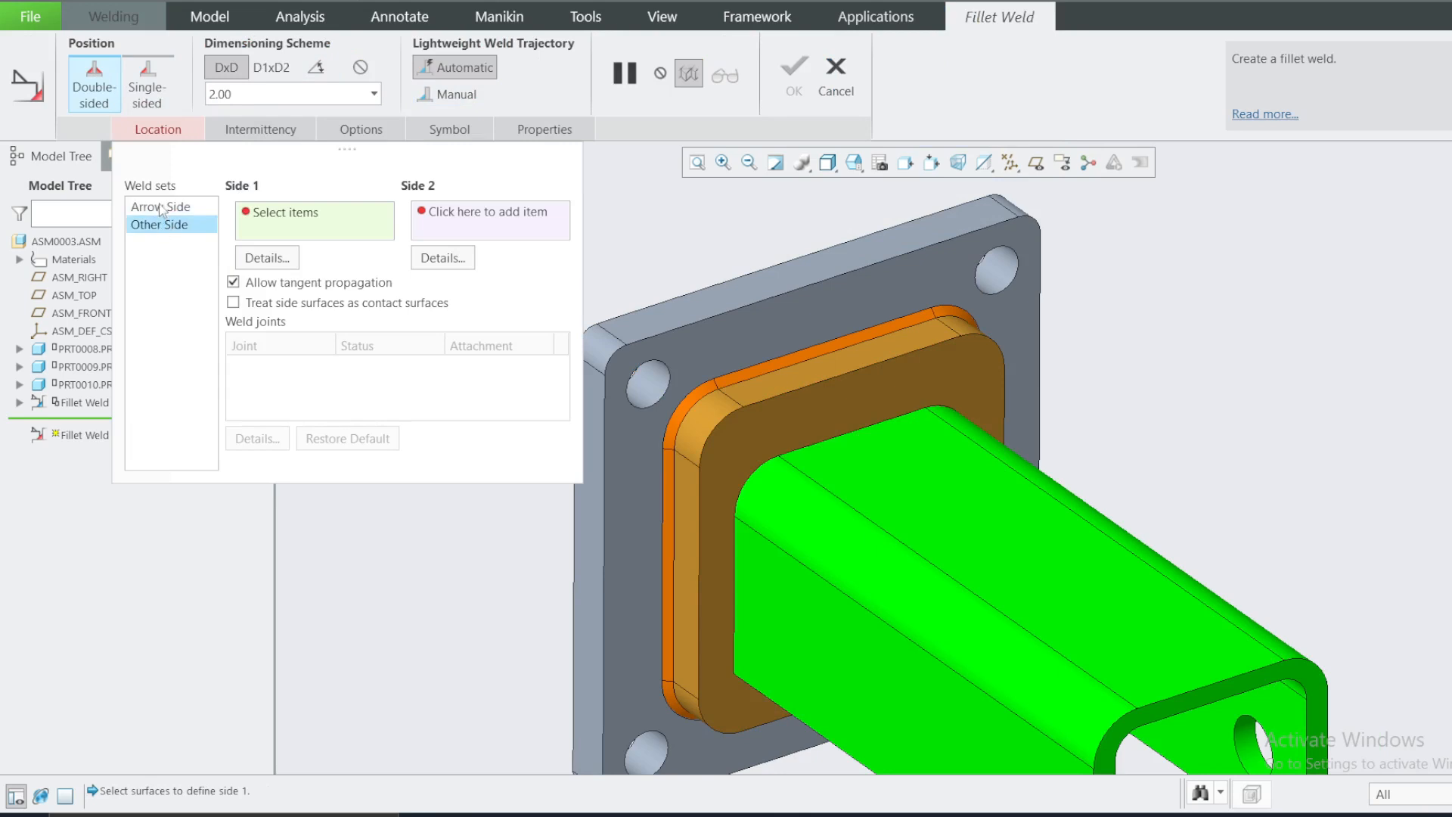
left_click(160, 208)
left_click(790, 591)
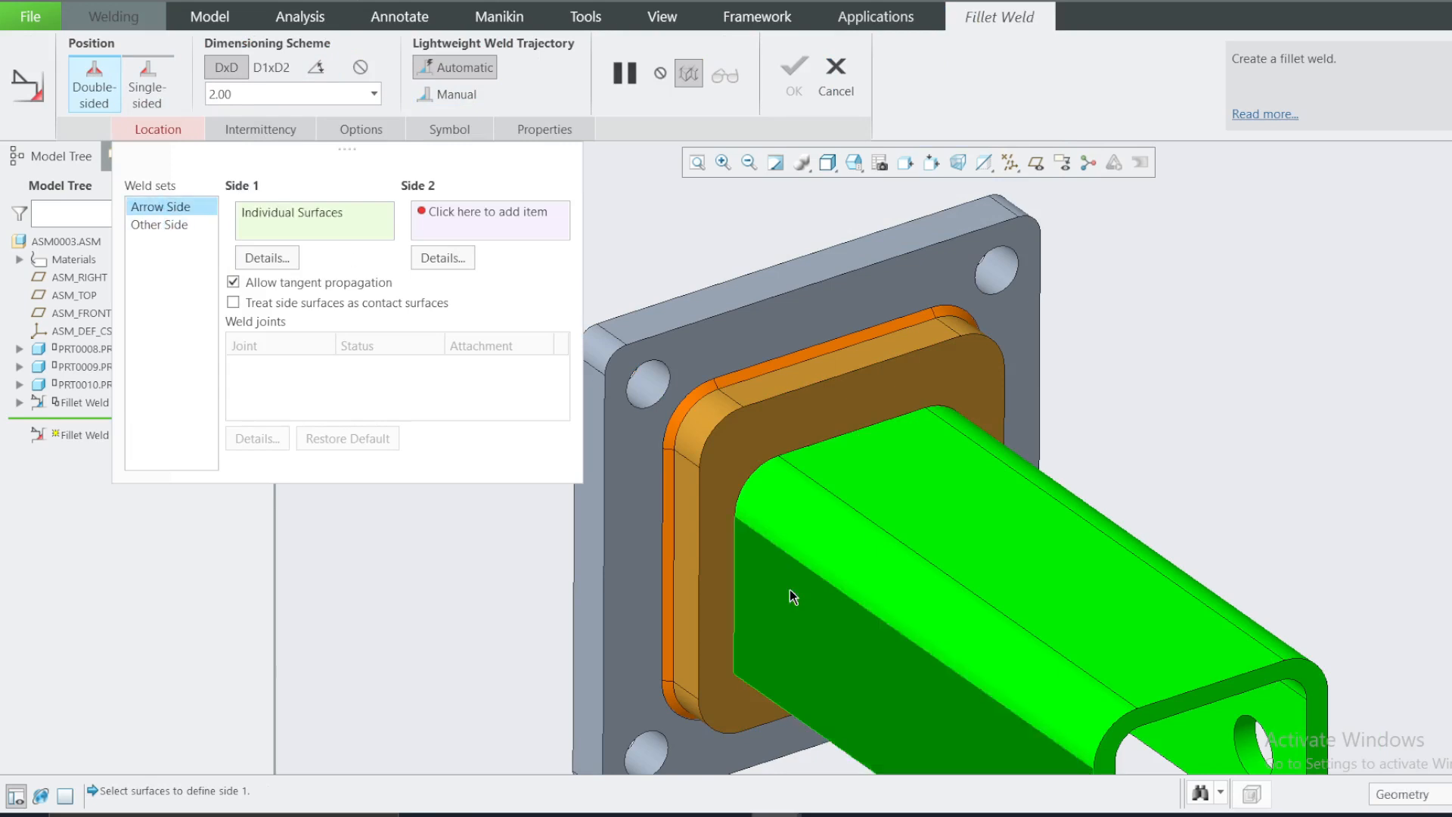
left_click(161, 225)
scroll(736, 393, "up", 3)
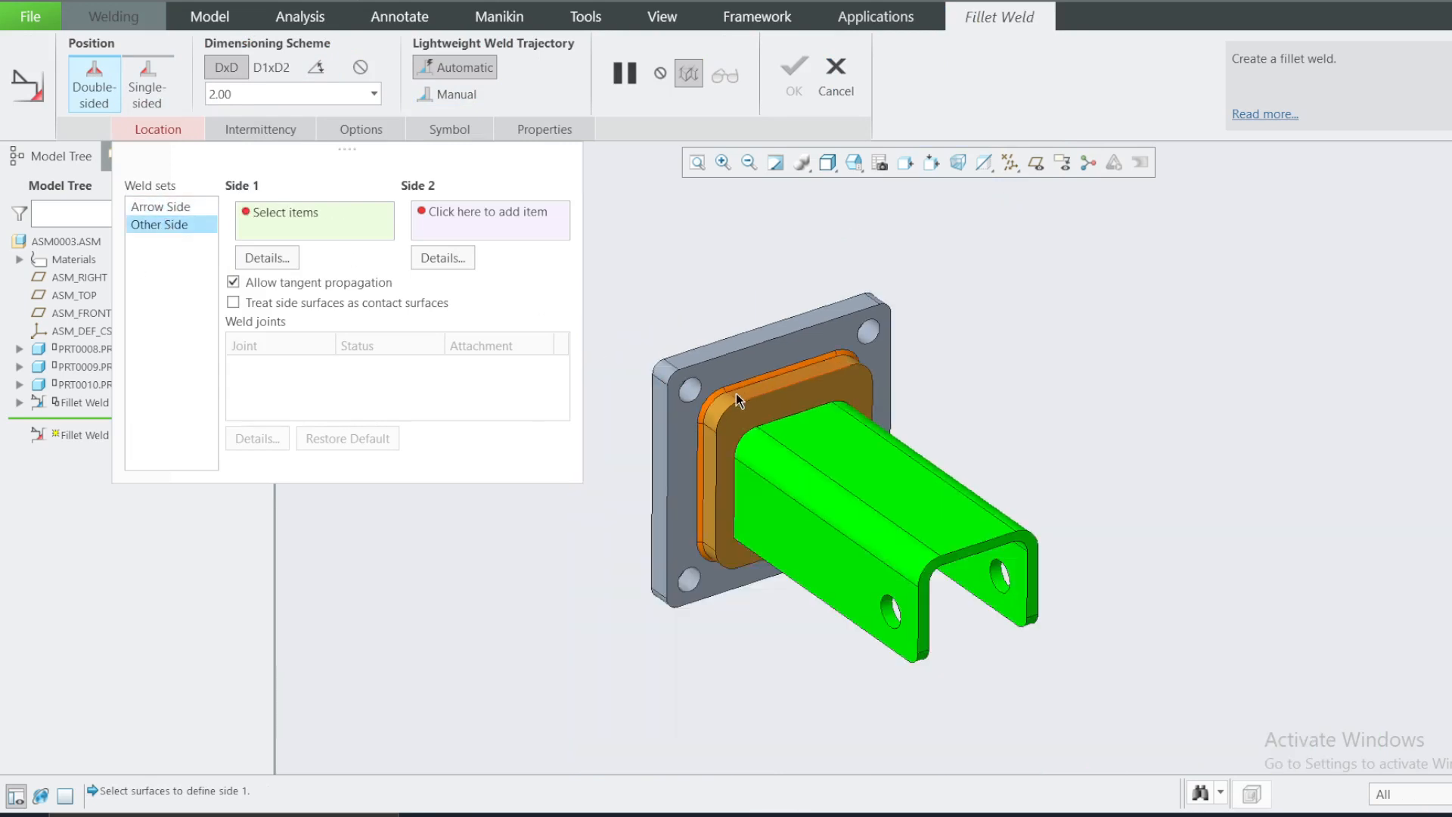
scroll(769, 456, "up", 1)
middle_click_drag(754, 452, 711, 430)
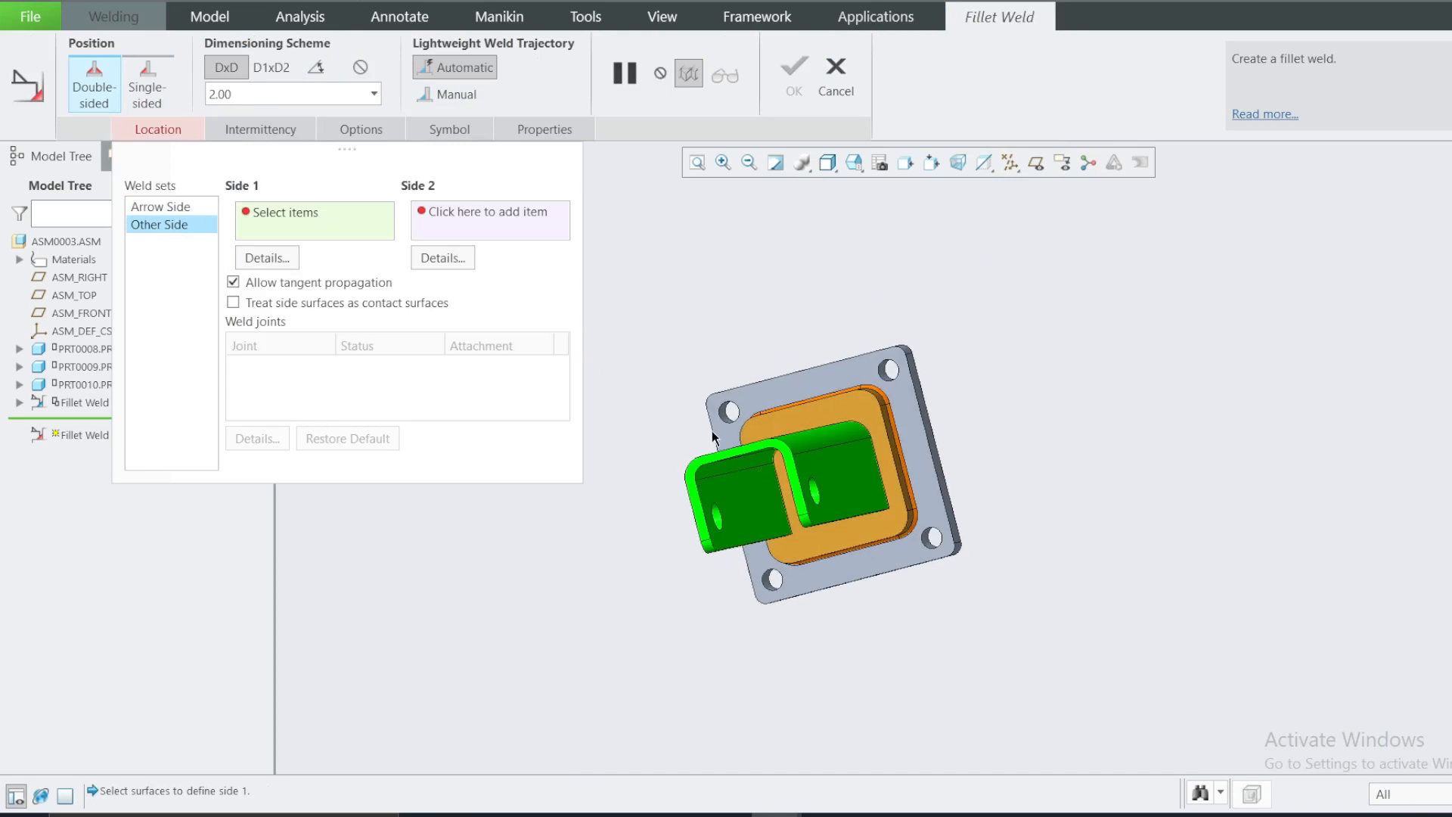
left_click(758, 514)
middle_click_drag(781, 512, 797, 528)
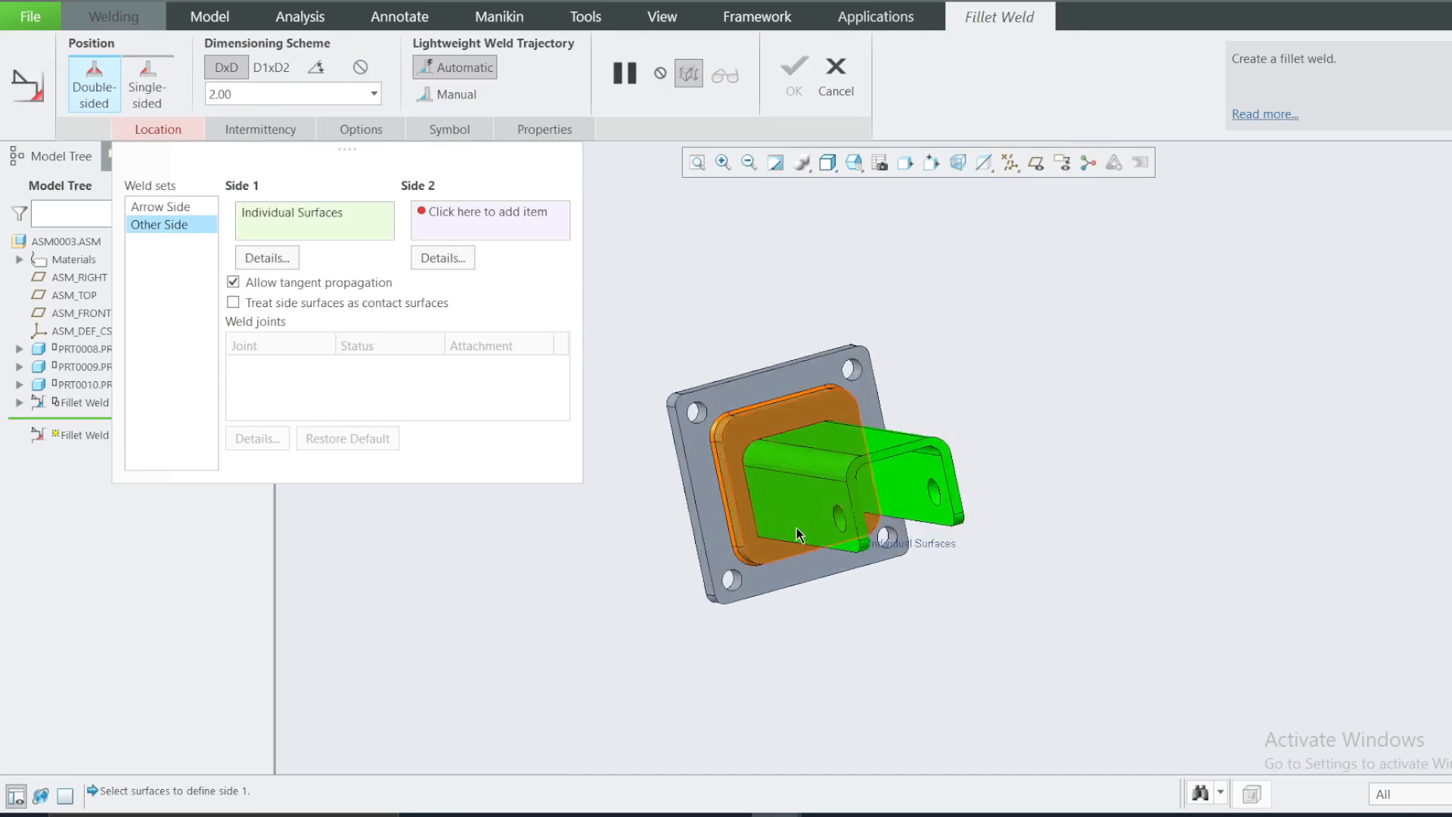
Assign the middle plate's front face as Side 2 for both the Arrow Side and Other Side weld sets.
left_click(453, 225)
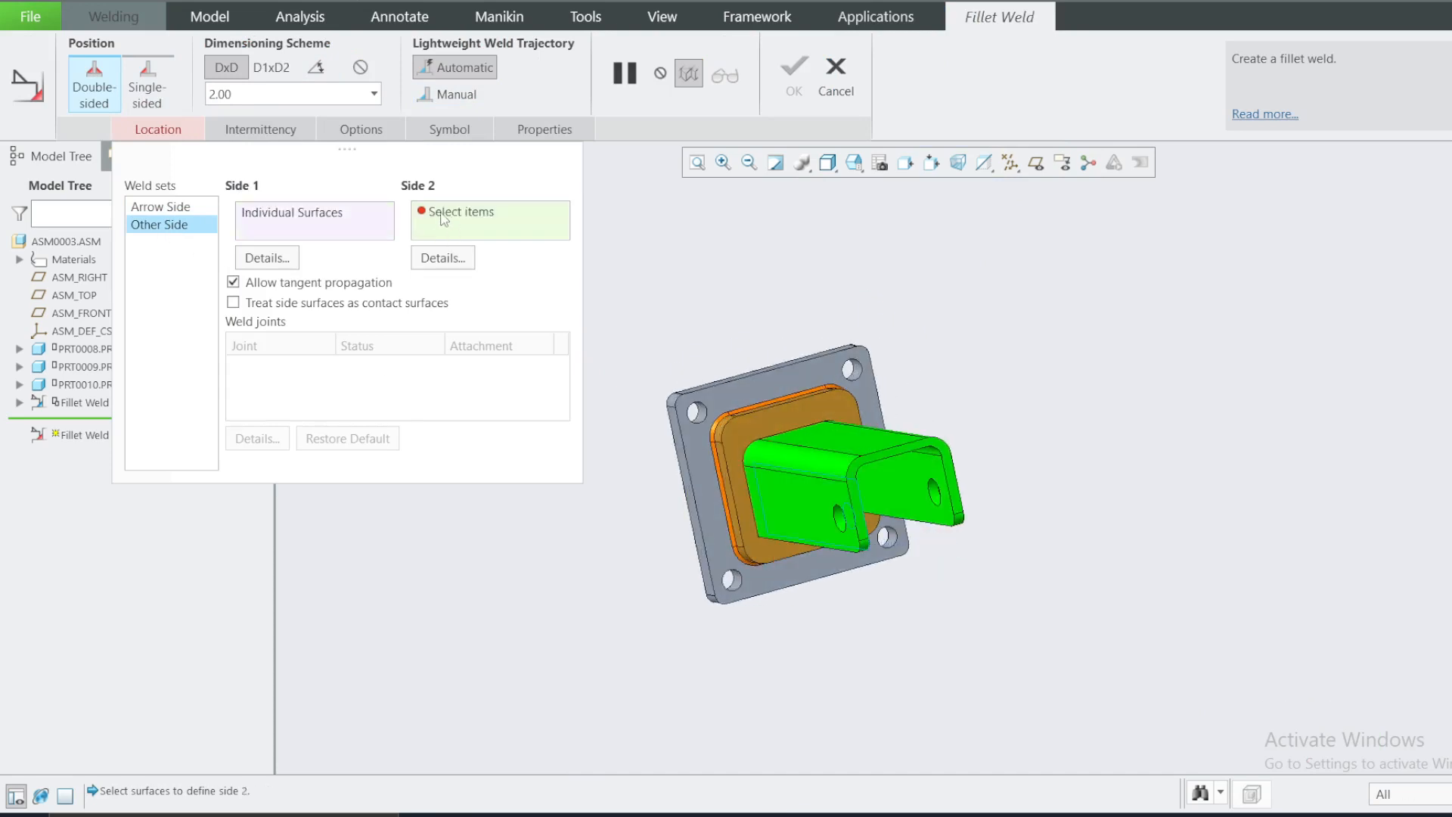
left_click(168, 206)
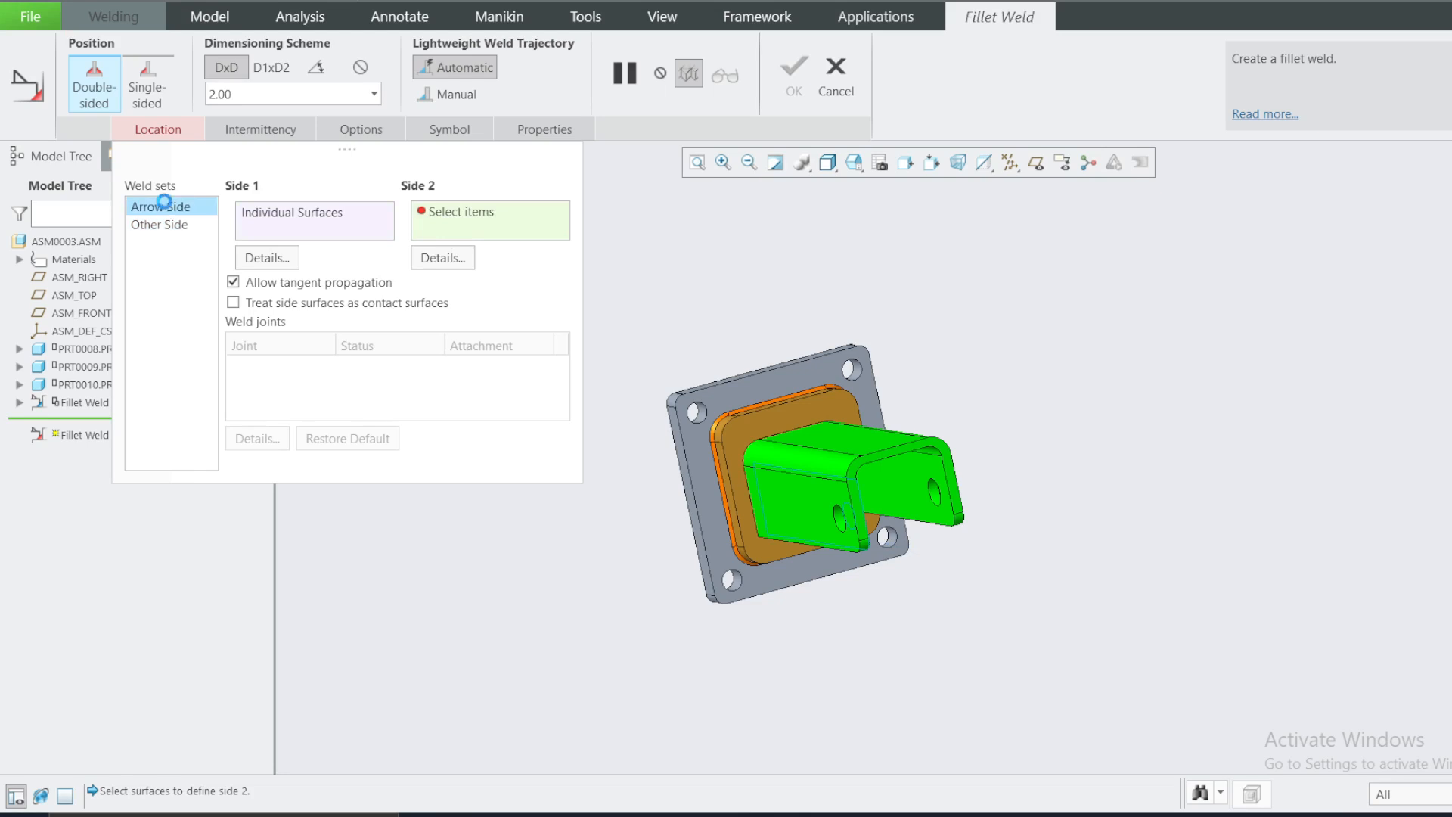
left_click(746, 428)
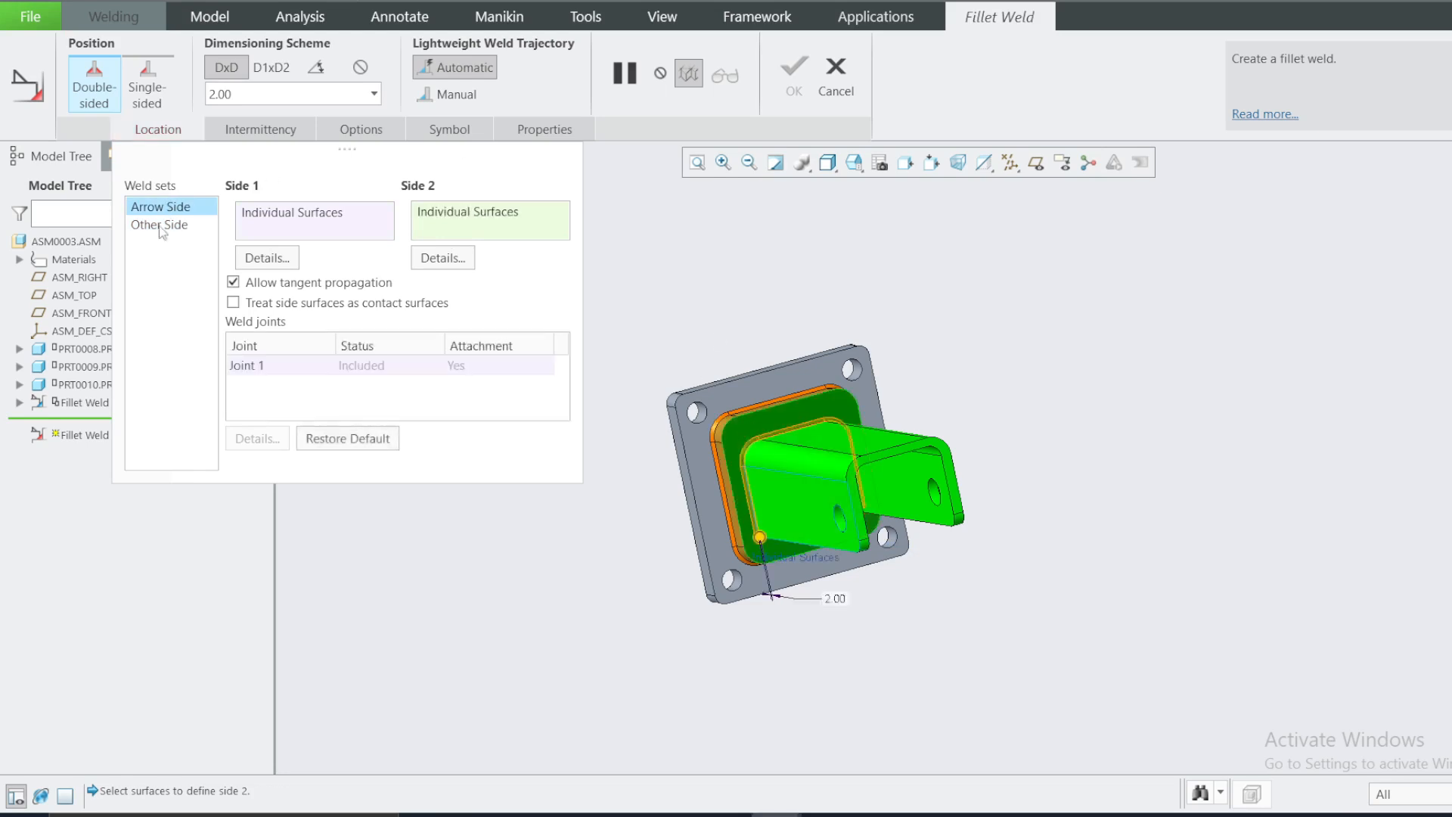
left_click(160, 225)
left_click(763, 416)
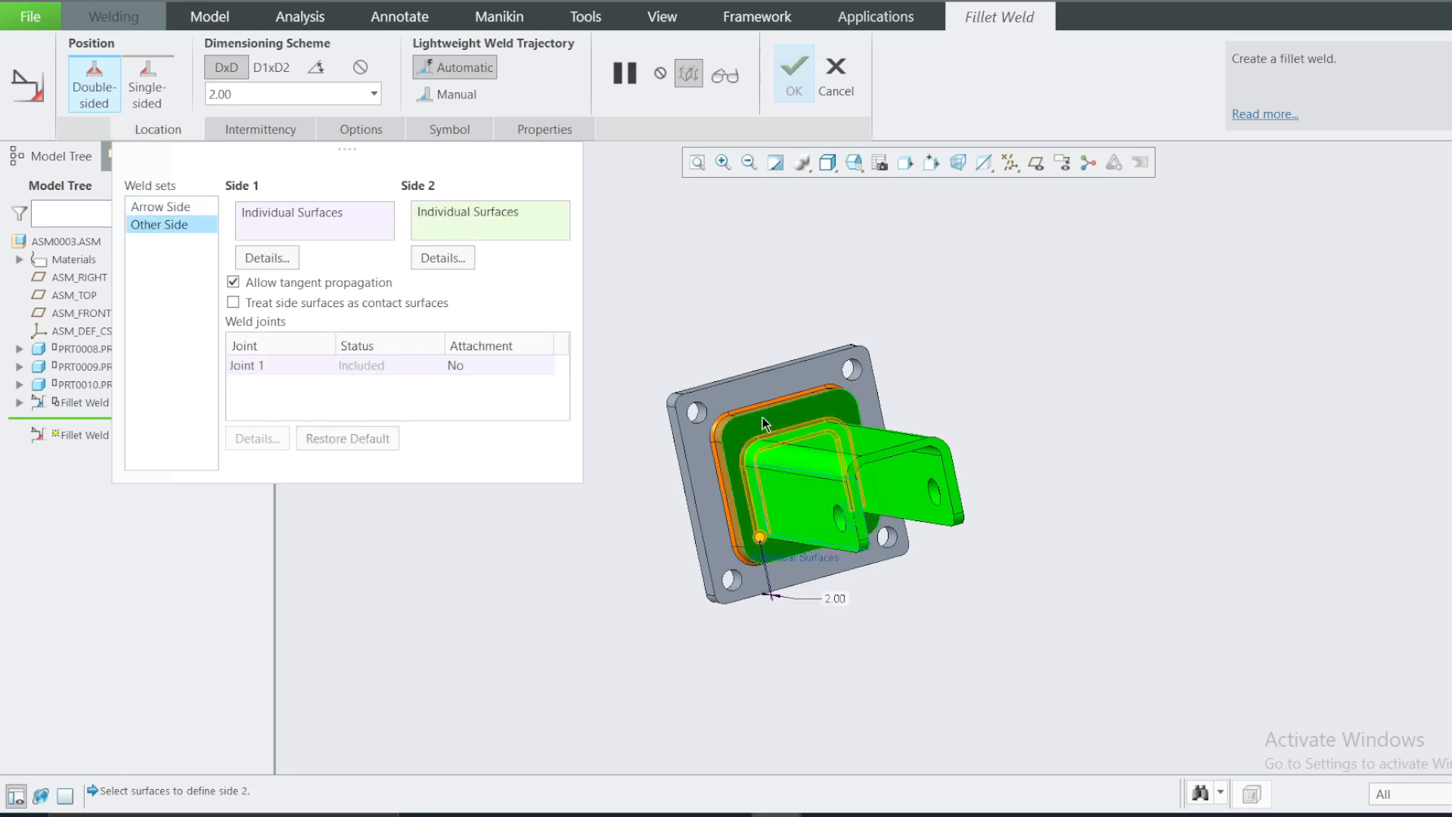
Set the geometry type of the double-sided channel weld to Solid.
left_click(359, 130)
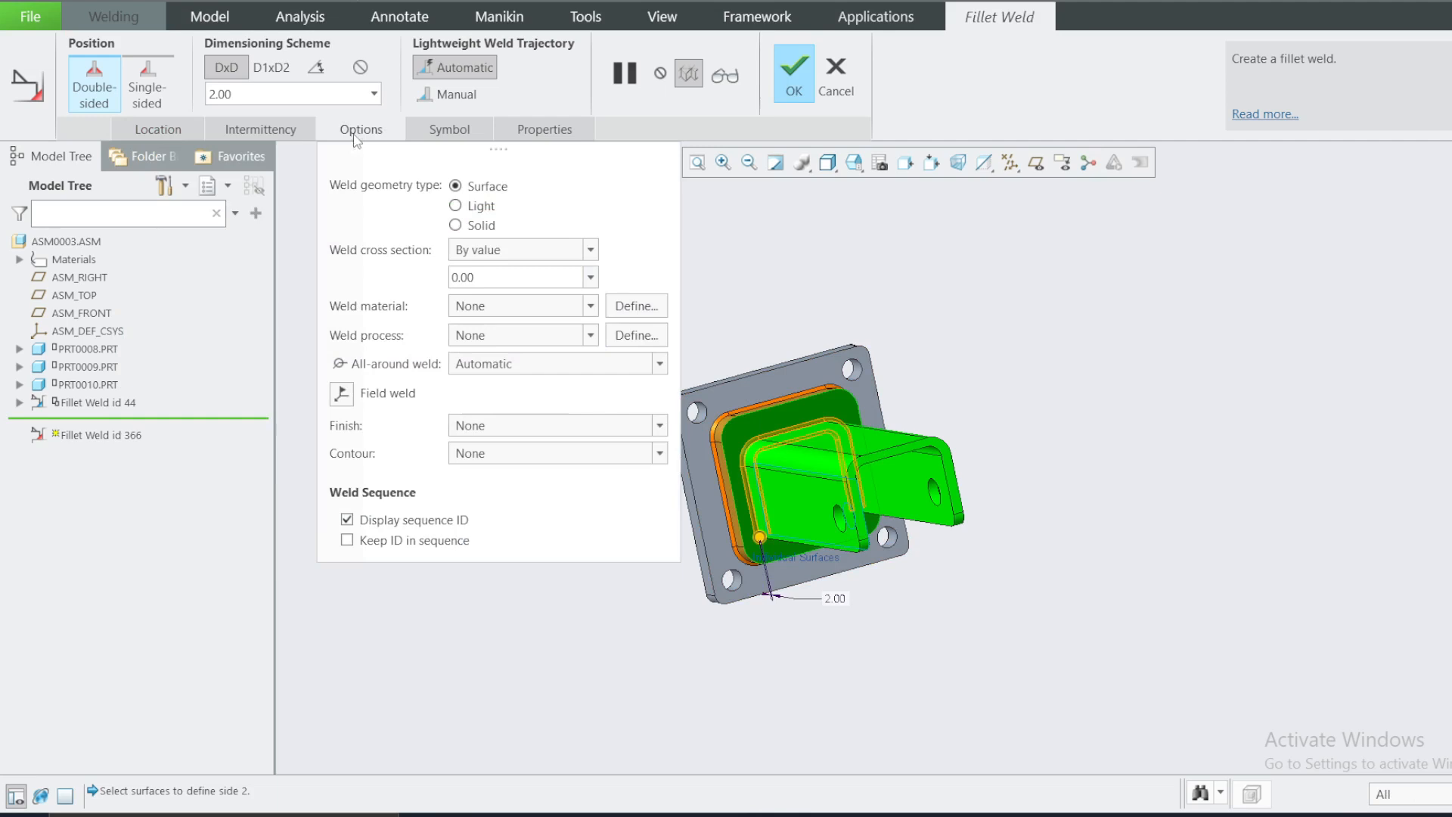
left_click(455, 225)
scroll(788, 445, "up", 3)
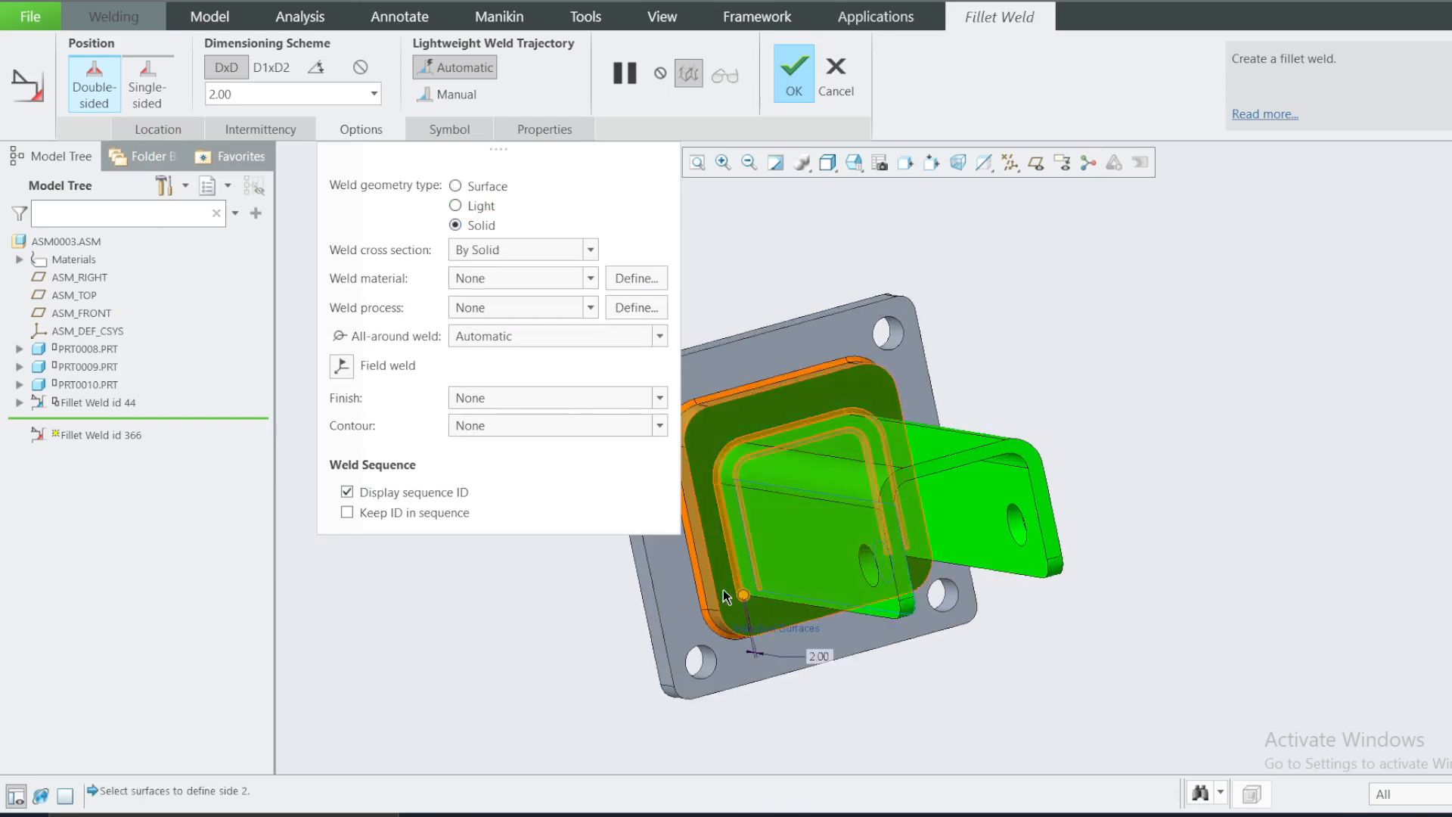
Create the double-sided channel fillet weld and inspect its open ends where the channel meets the middle plate.
scroll(726, 594, "up", 6)
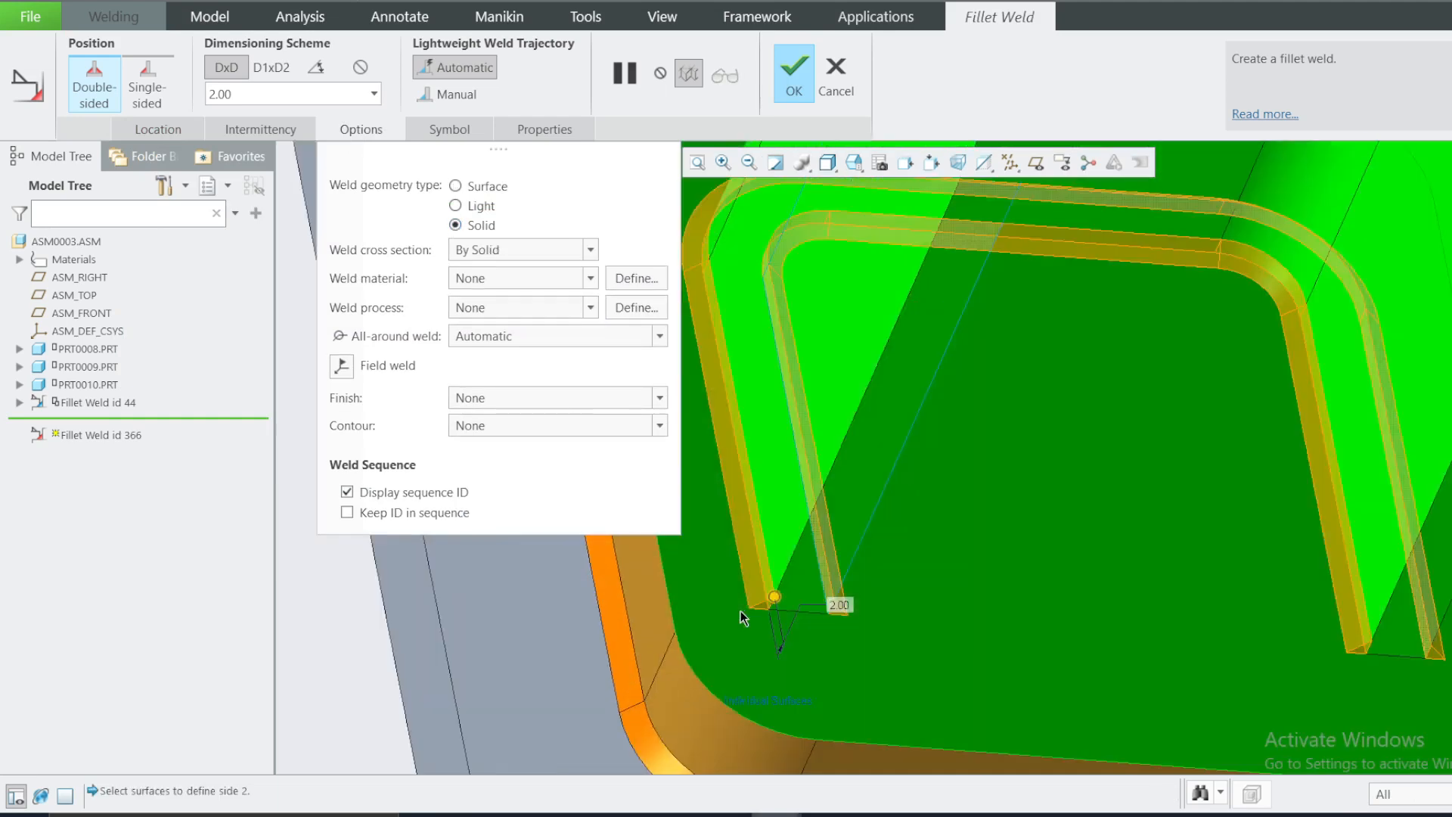
left_click(794, 90)
scroll(787, 696, "down", 3)
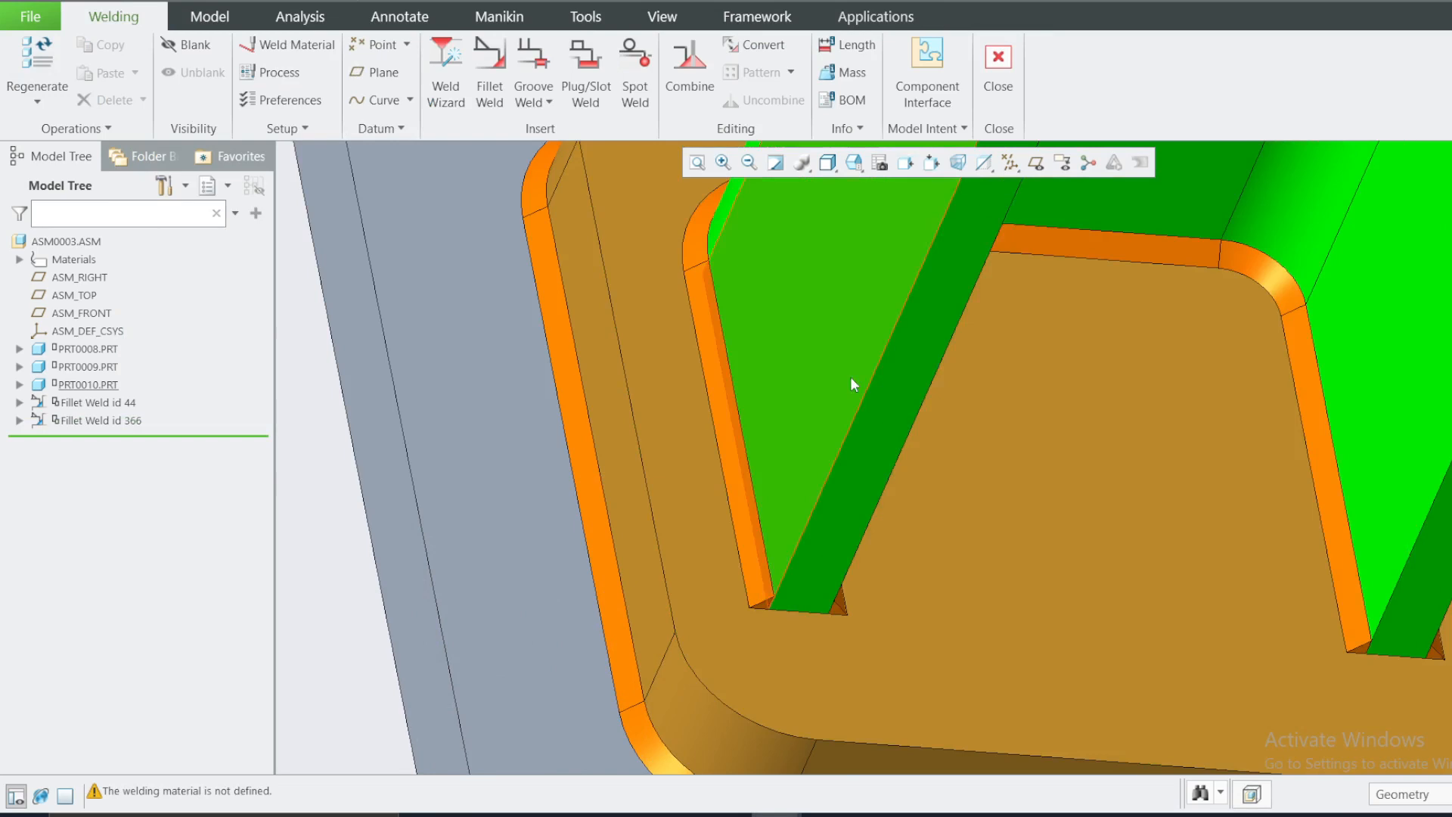
scroll(847, 454, "down", 3)
scroll(832, 544, "up", 8)
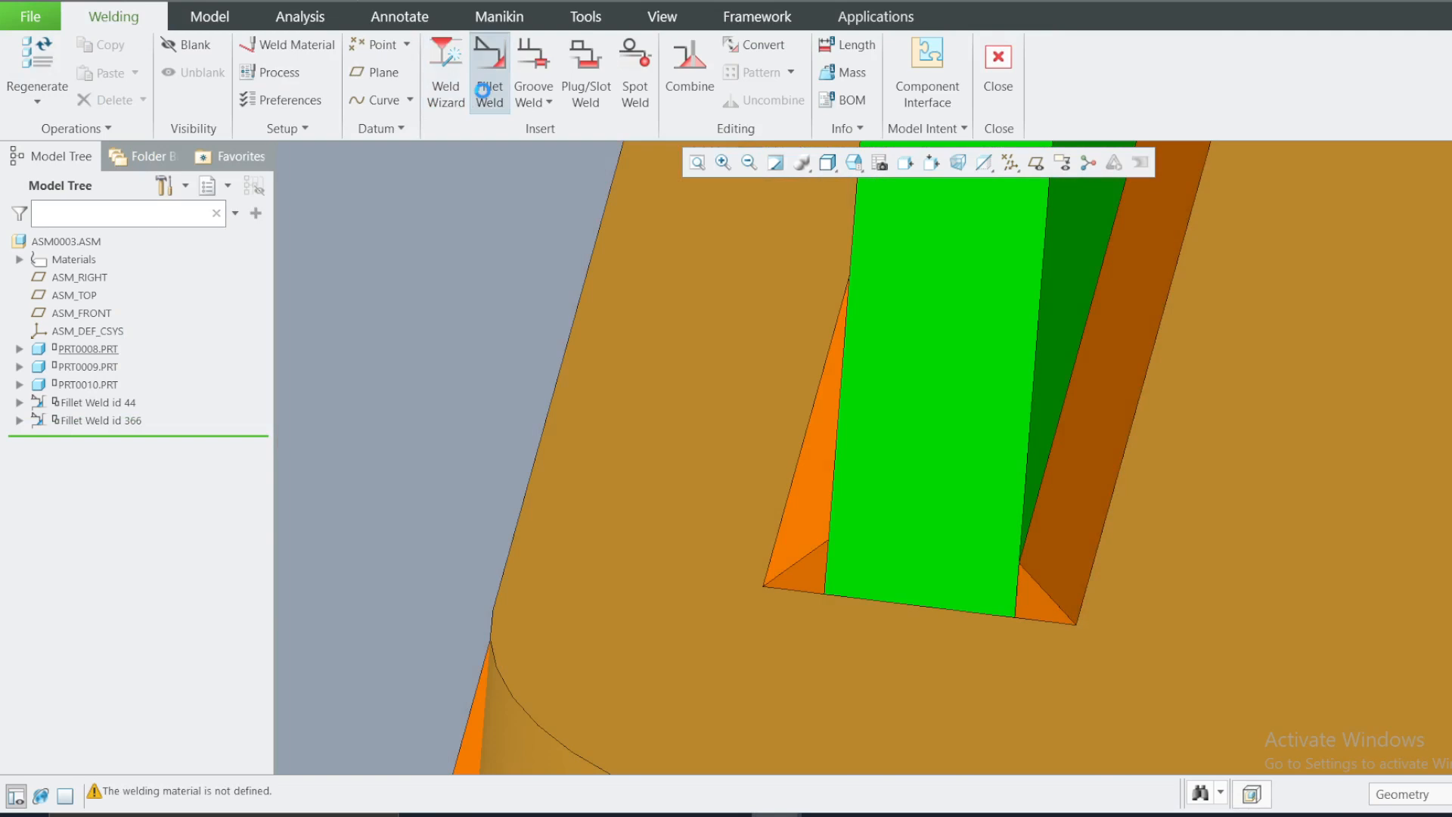
left_click(488, 95)
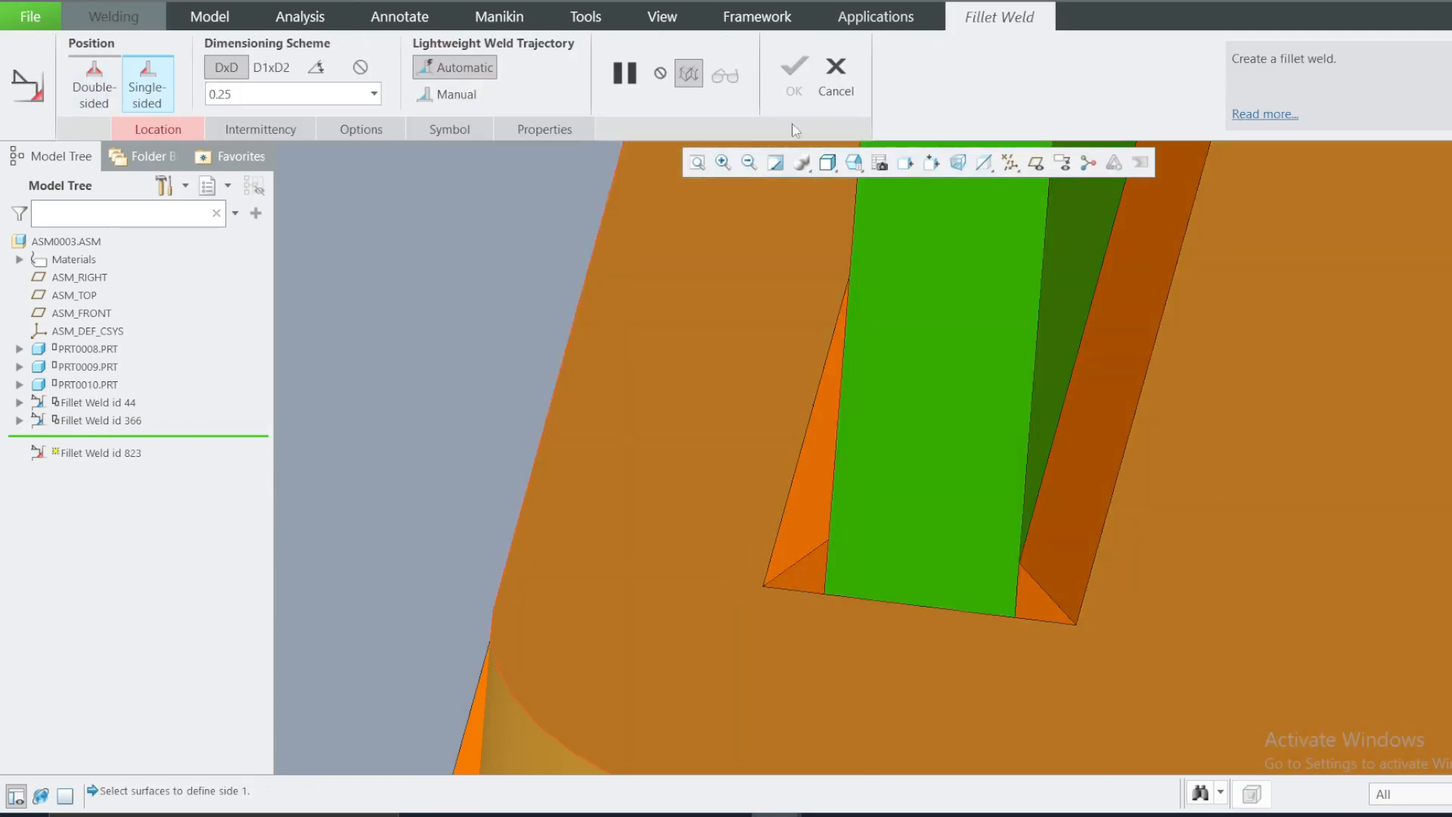
left_click(837, 82)
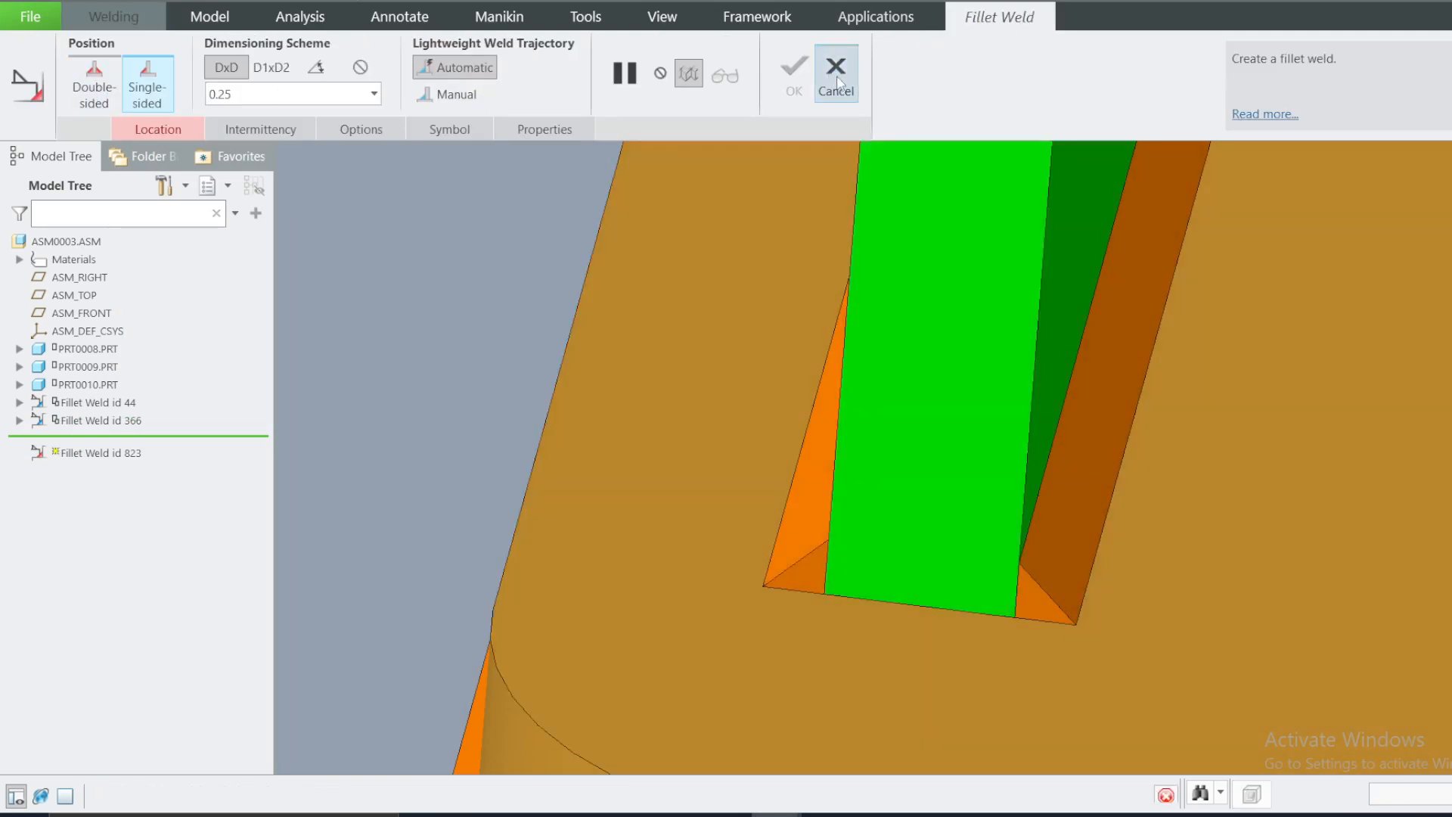
scroll(955, 343, "down", 5)
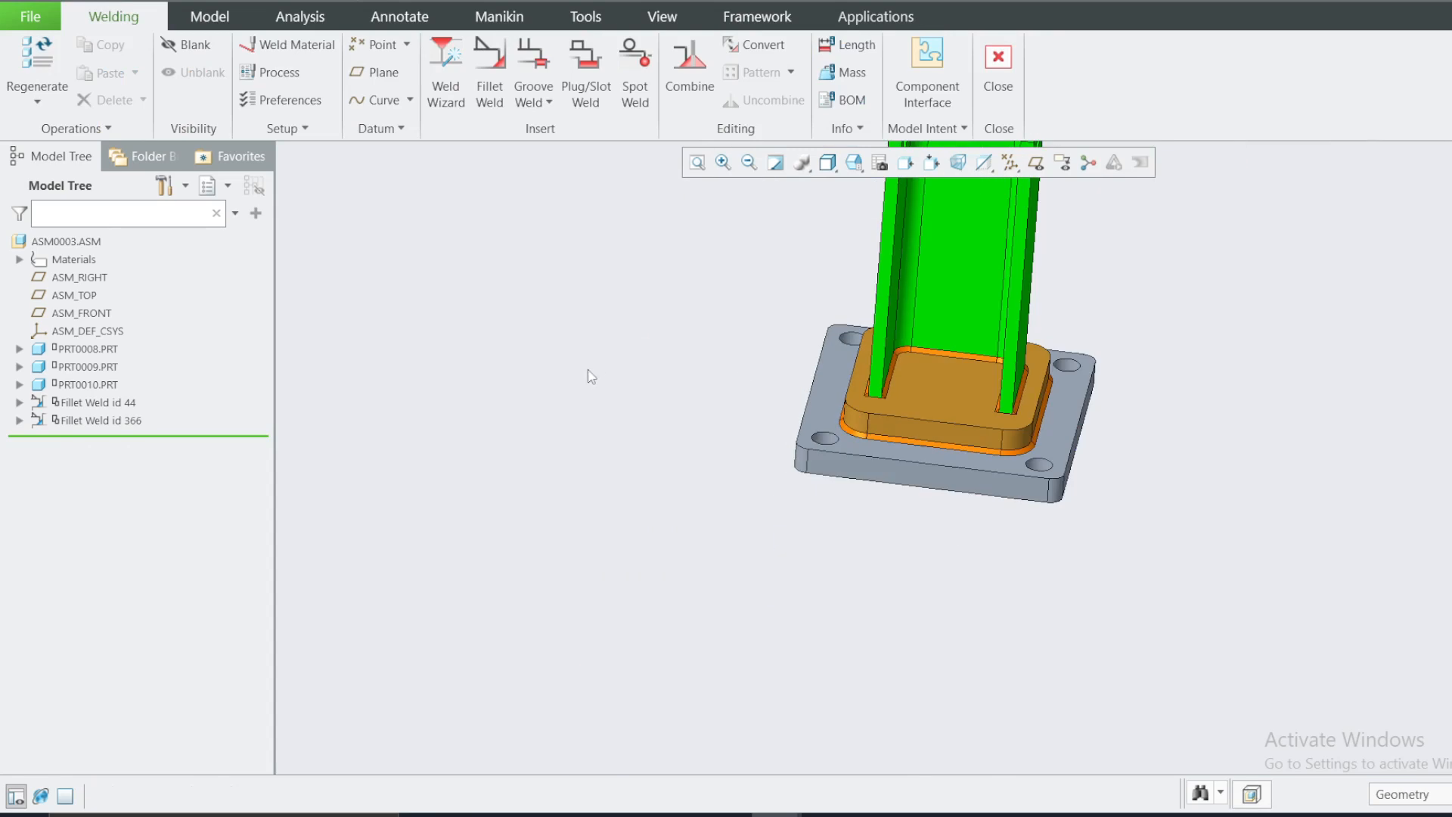
Return the welded assembly to its default orientation and open it in the Simulate application.
key("ctrl+d")
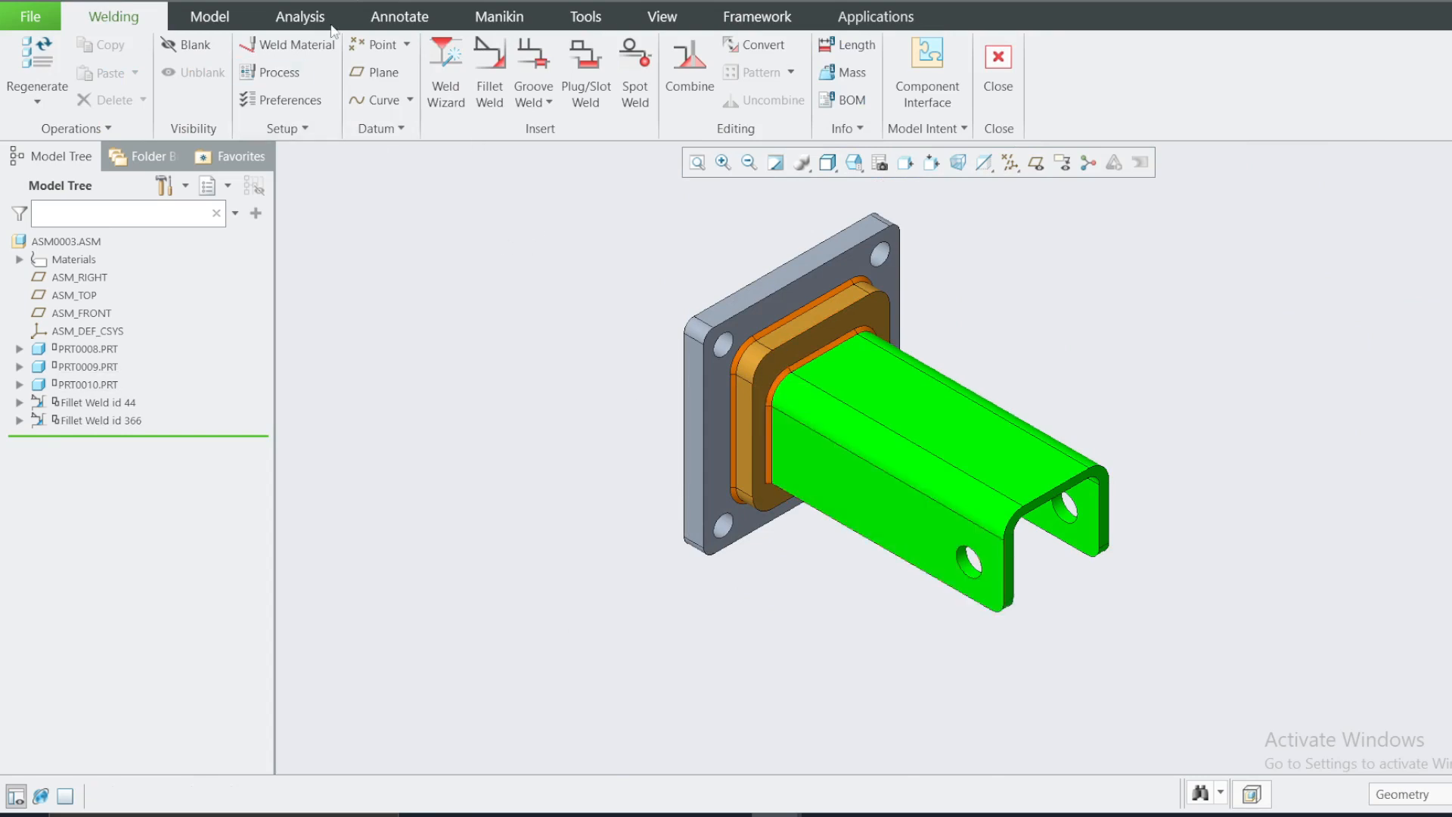
left_click(867, 21)
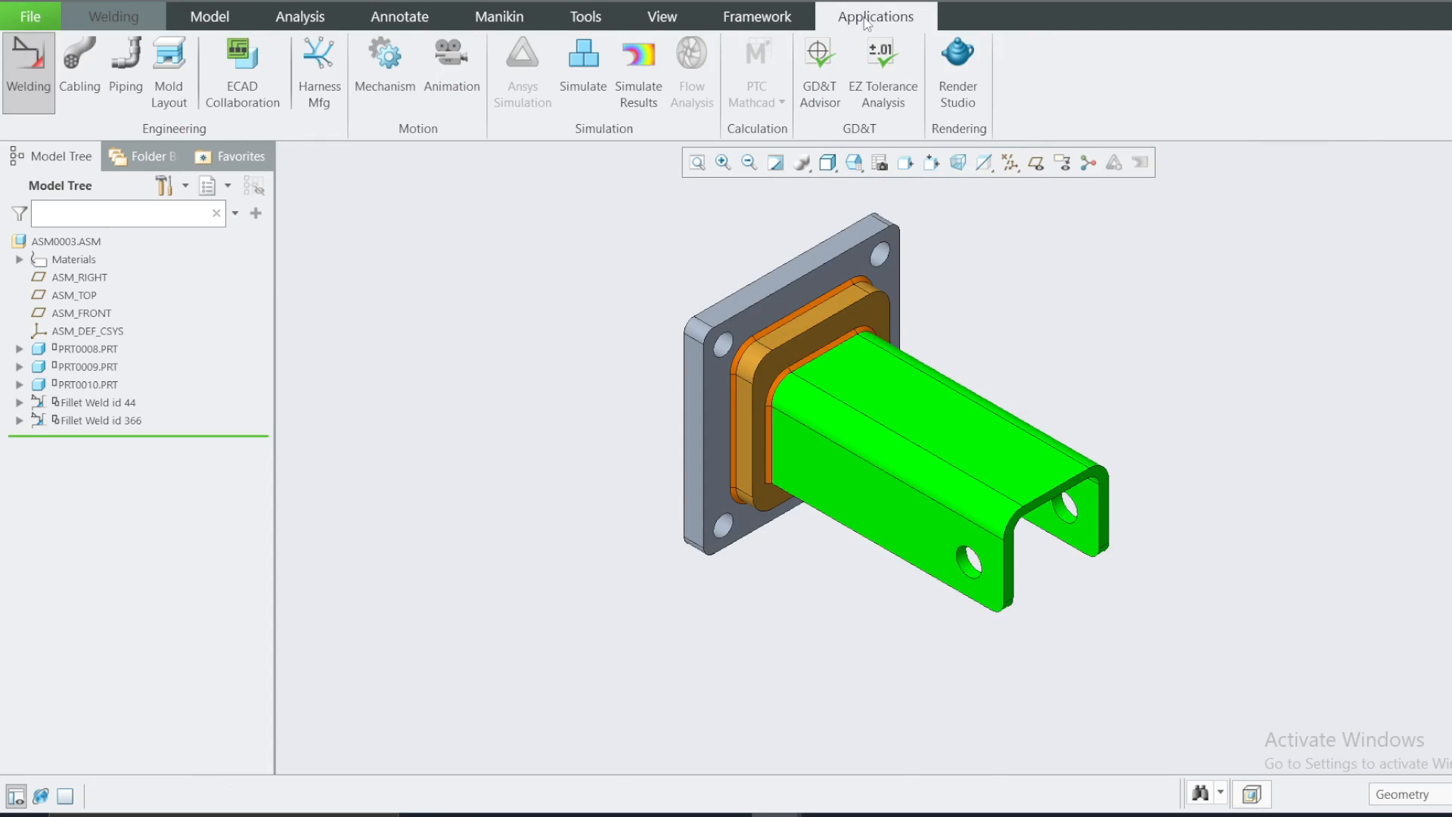
left_click(586, 90)
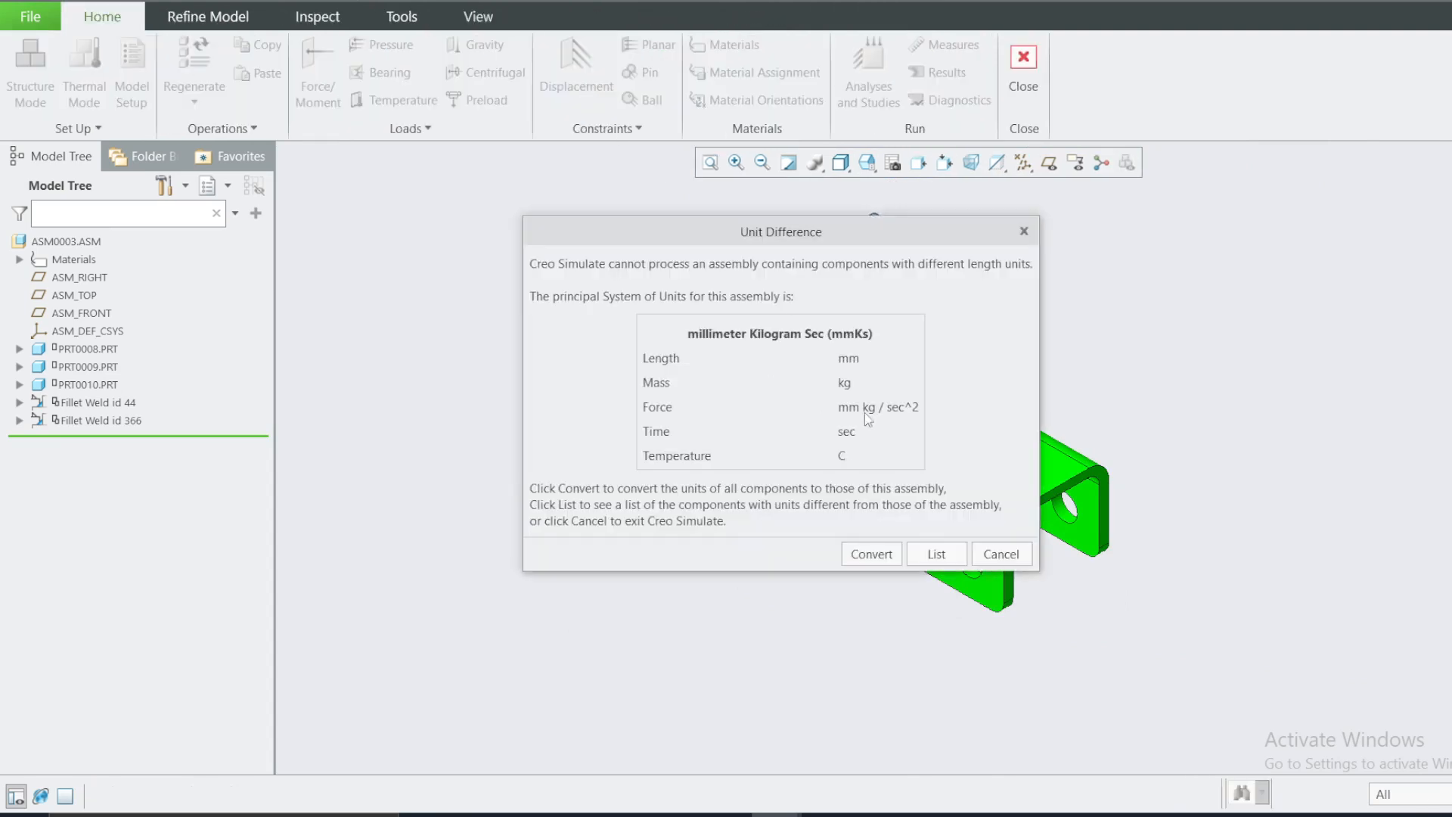
Convert all component units to the assembly's millimeter Kilogram Sec system, and review the simulation geometry of the bracket.
left_click(871, 554)
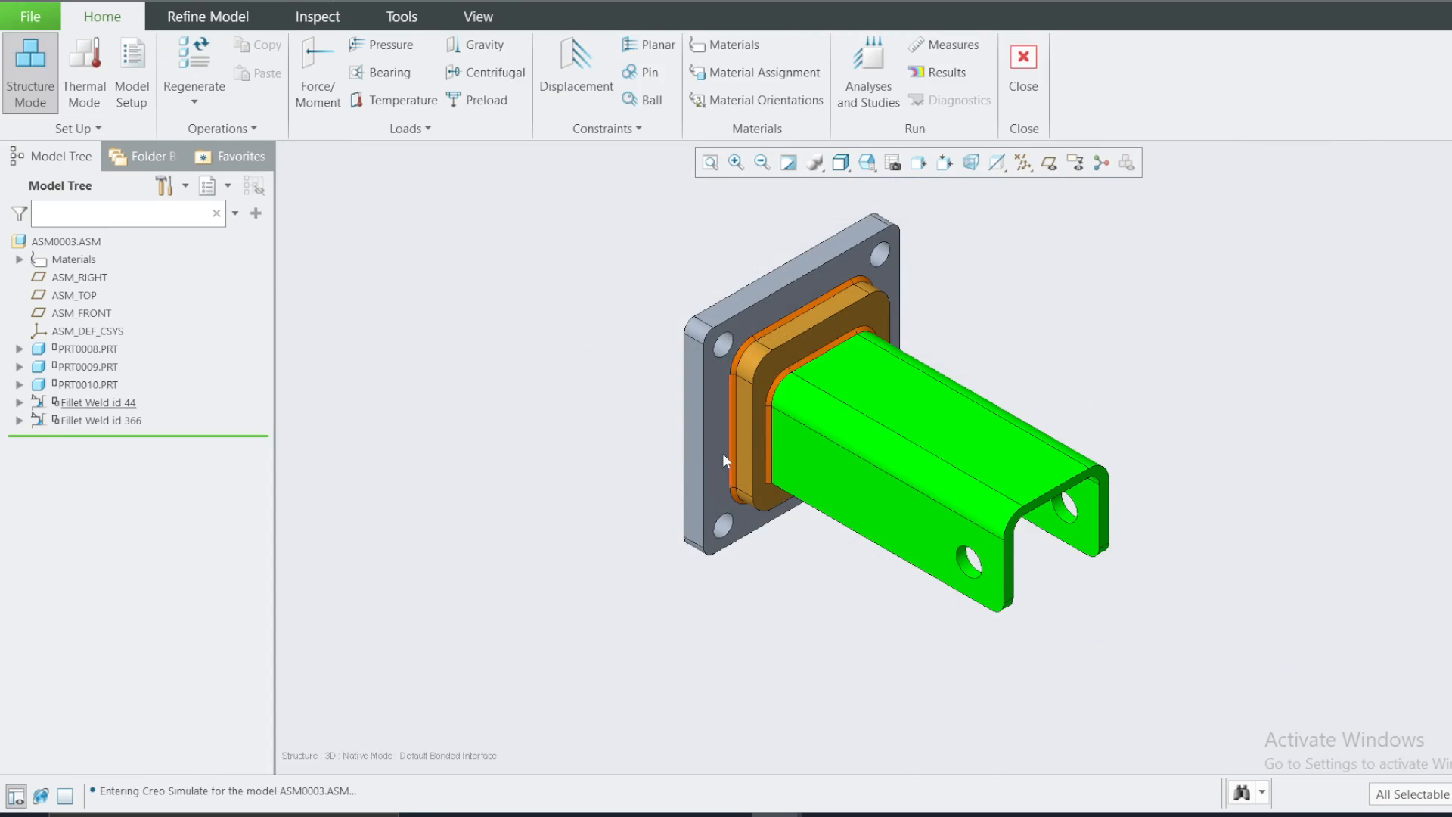
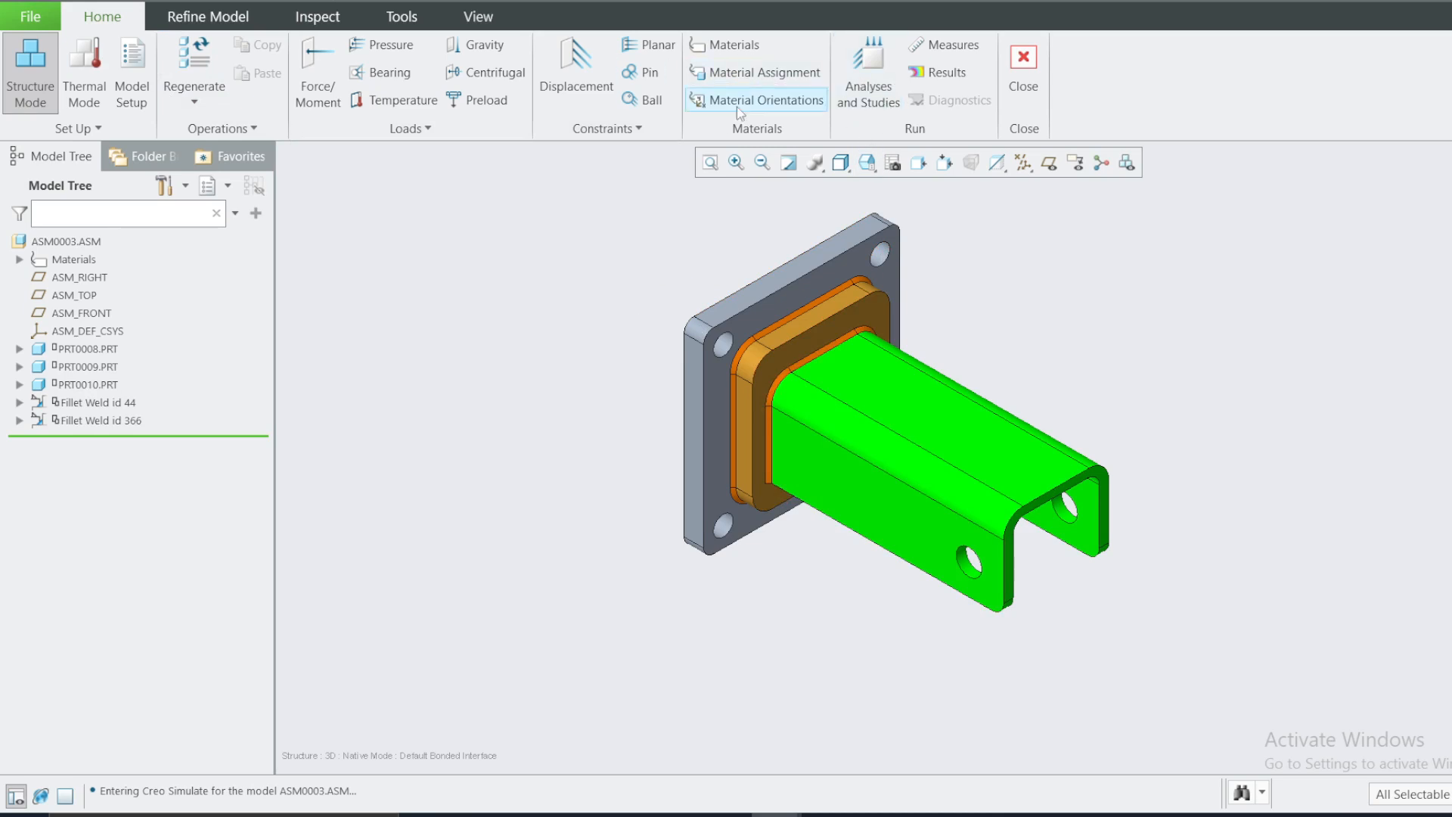
left_click(227, 21)
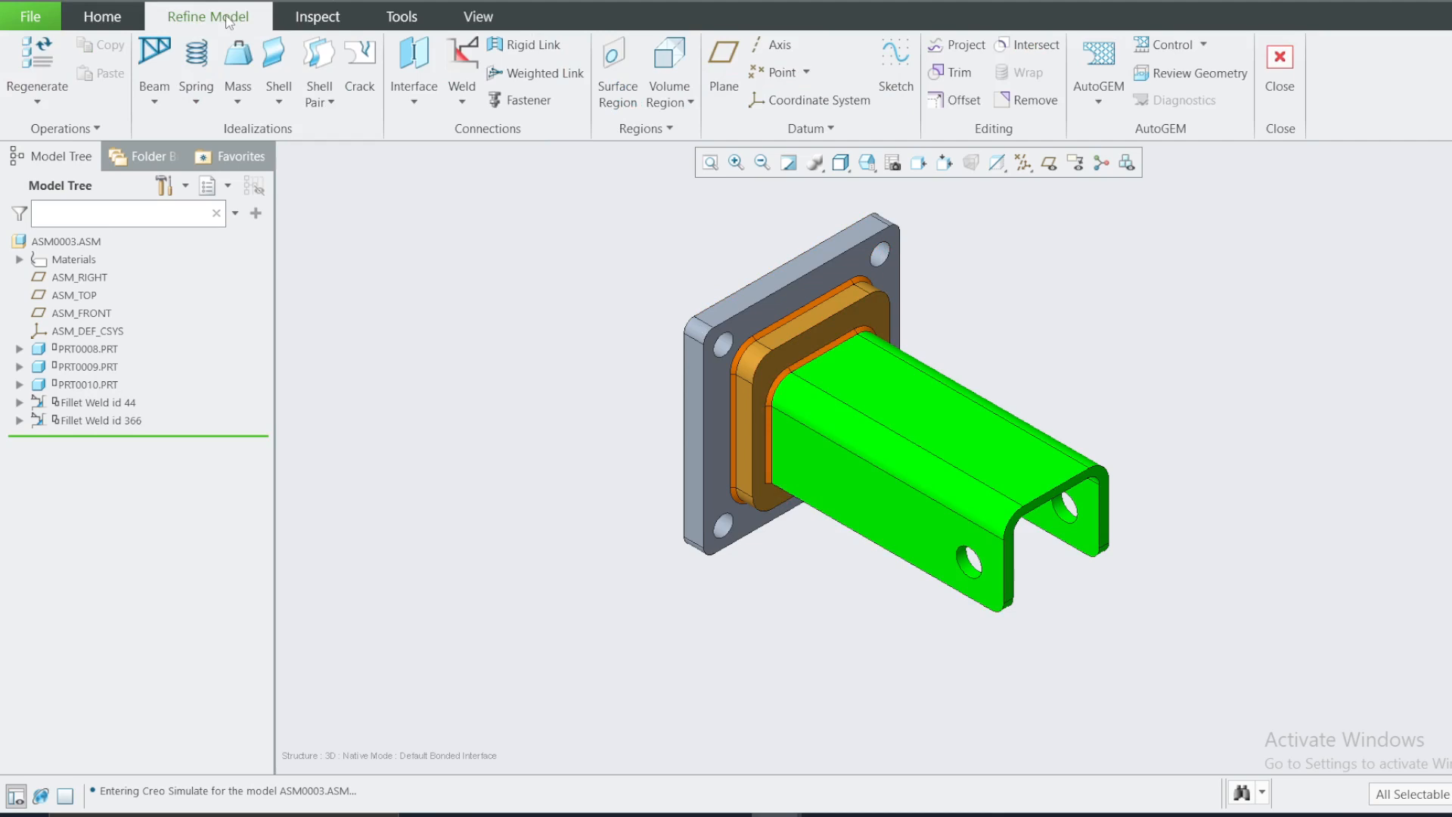
left_click(1189, 73)
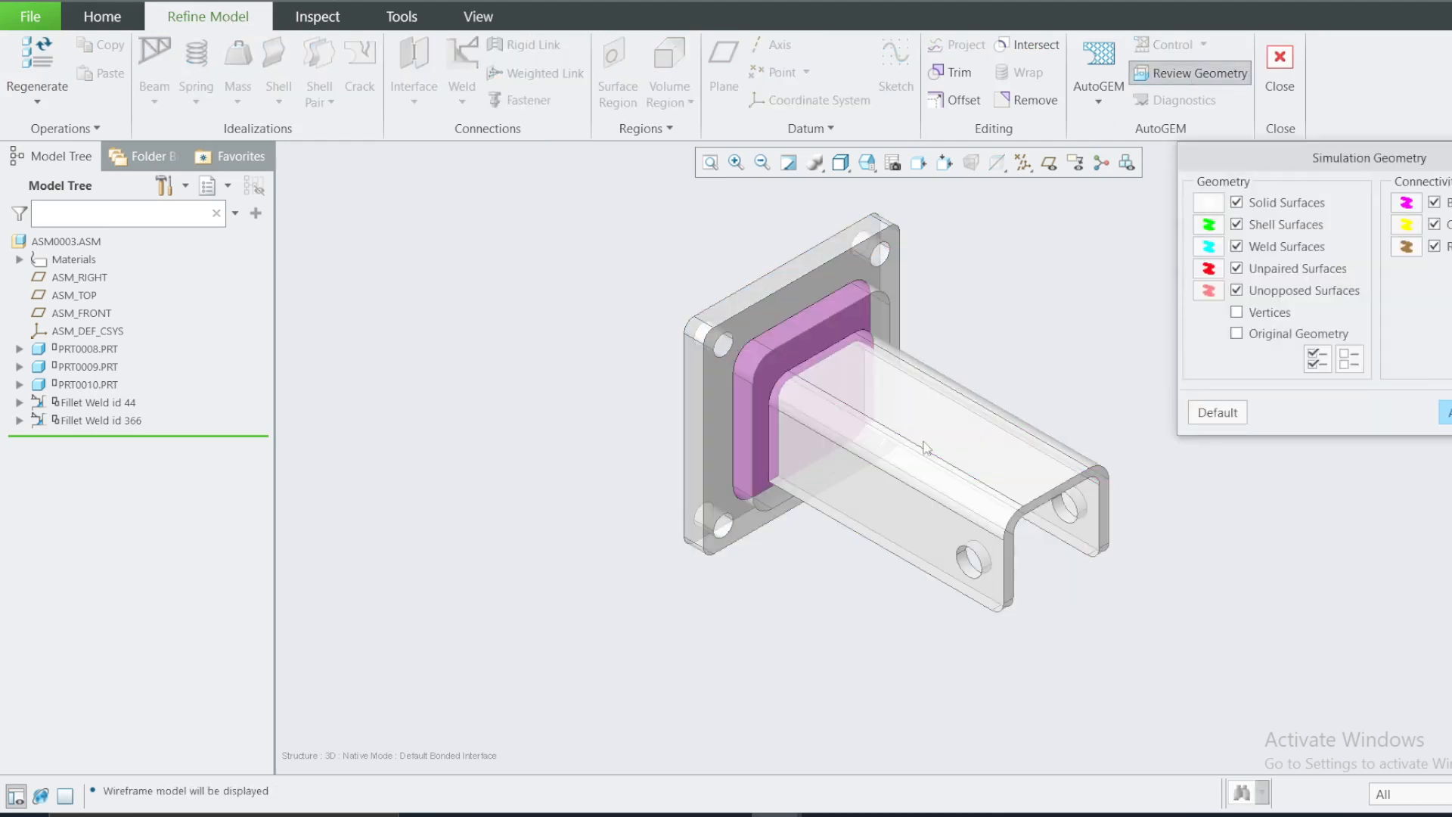
mouse_move(786, 354)
middle_mouse_down()
mouse_move(773, 338)
mouse_move(781, 366)
mouse_move(776, 346)
middle_mouse_up()
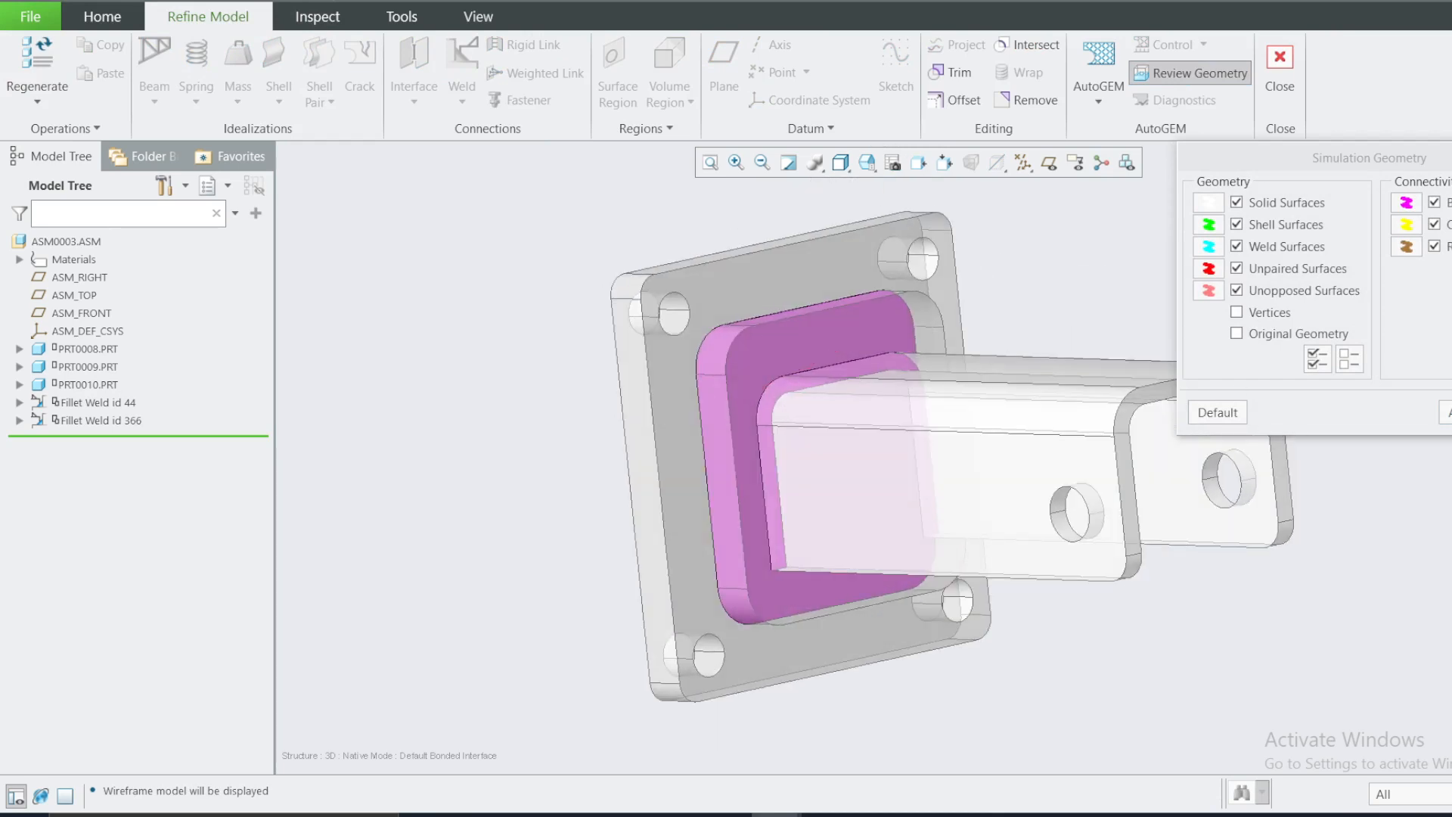
left_click(1446, 412)
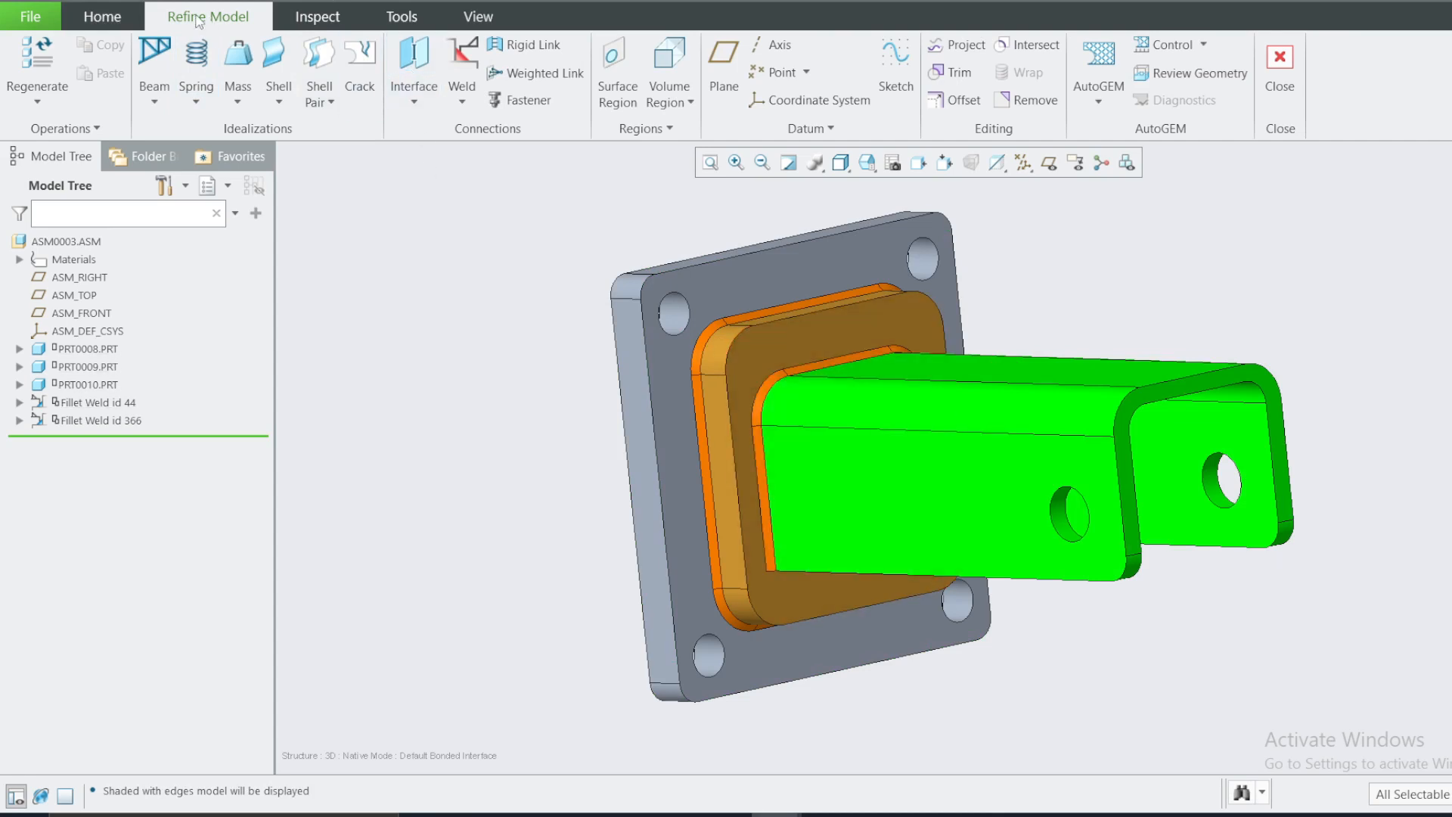
Start a new interface definition with its type set to Free.
left_click(401, 107)
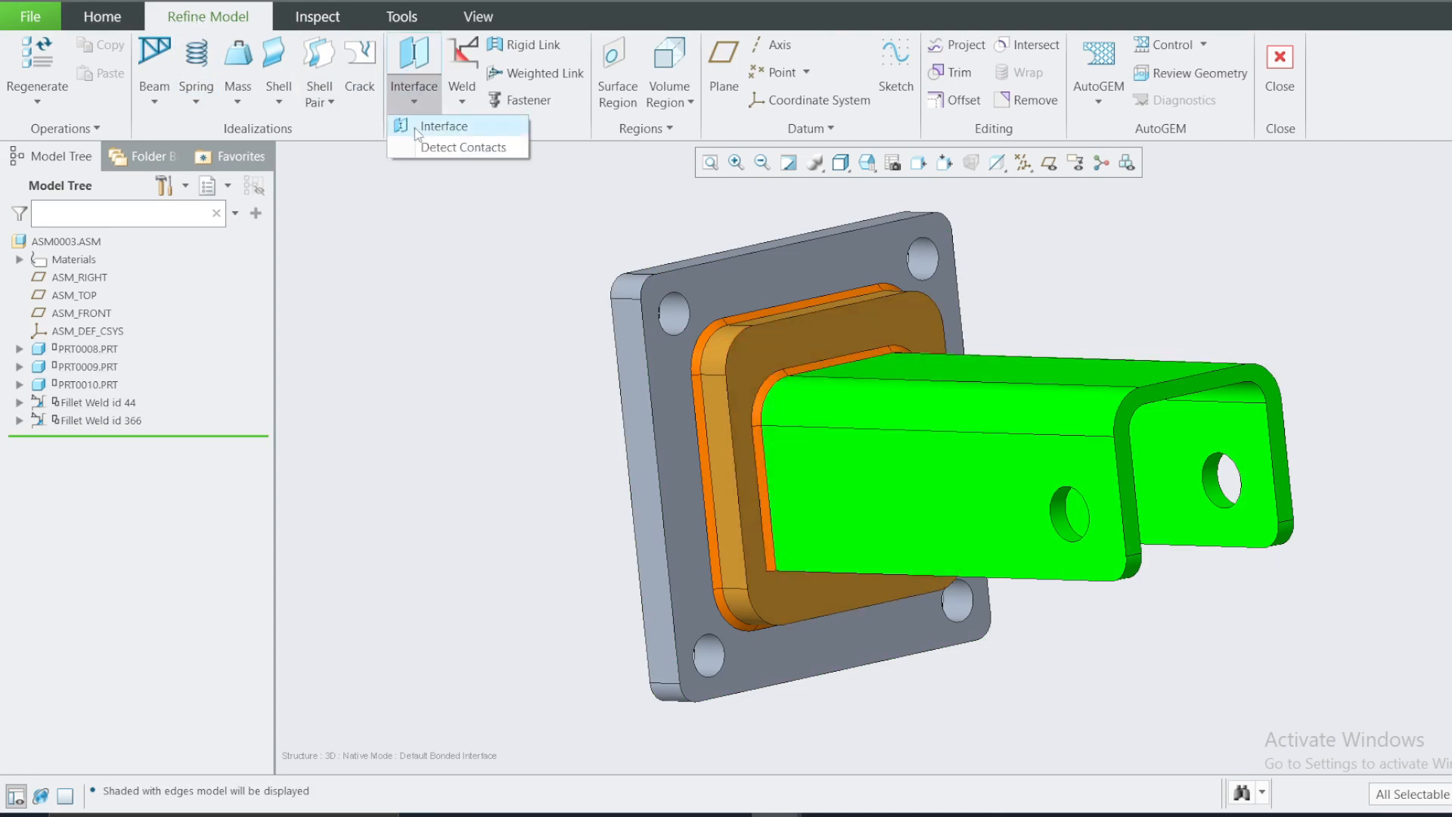
left_click(415, 125)
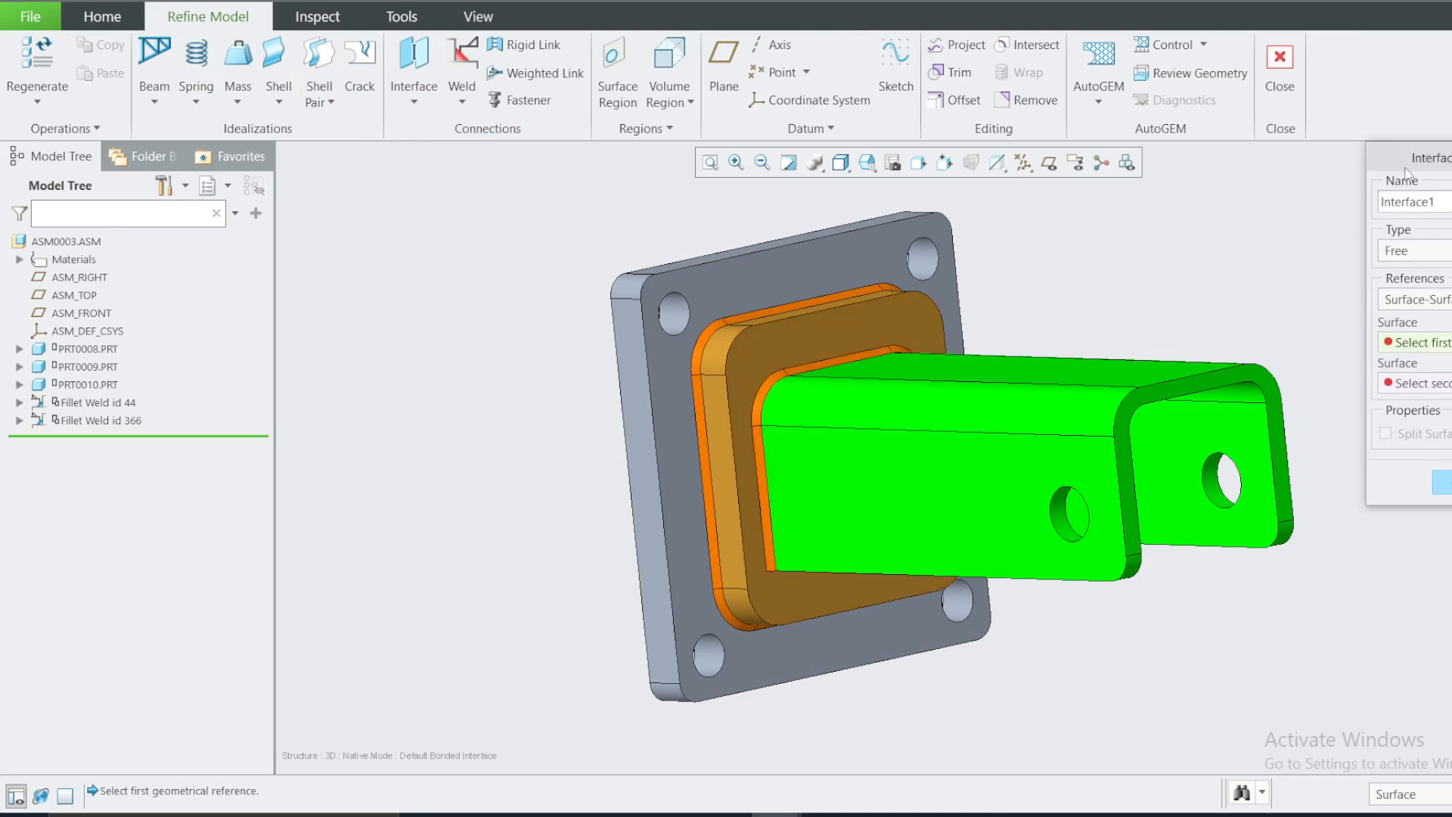
left_click_drag(1404, 173, 412, 191)
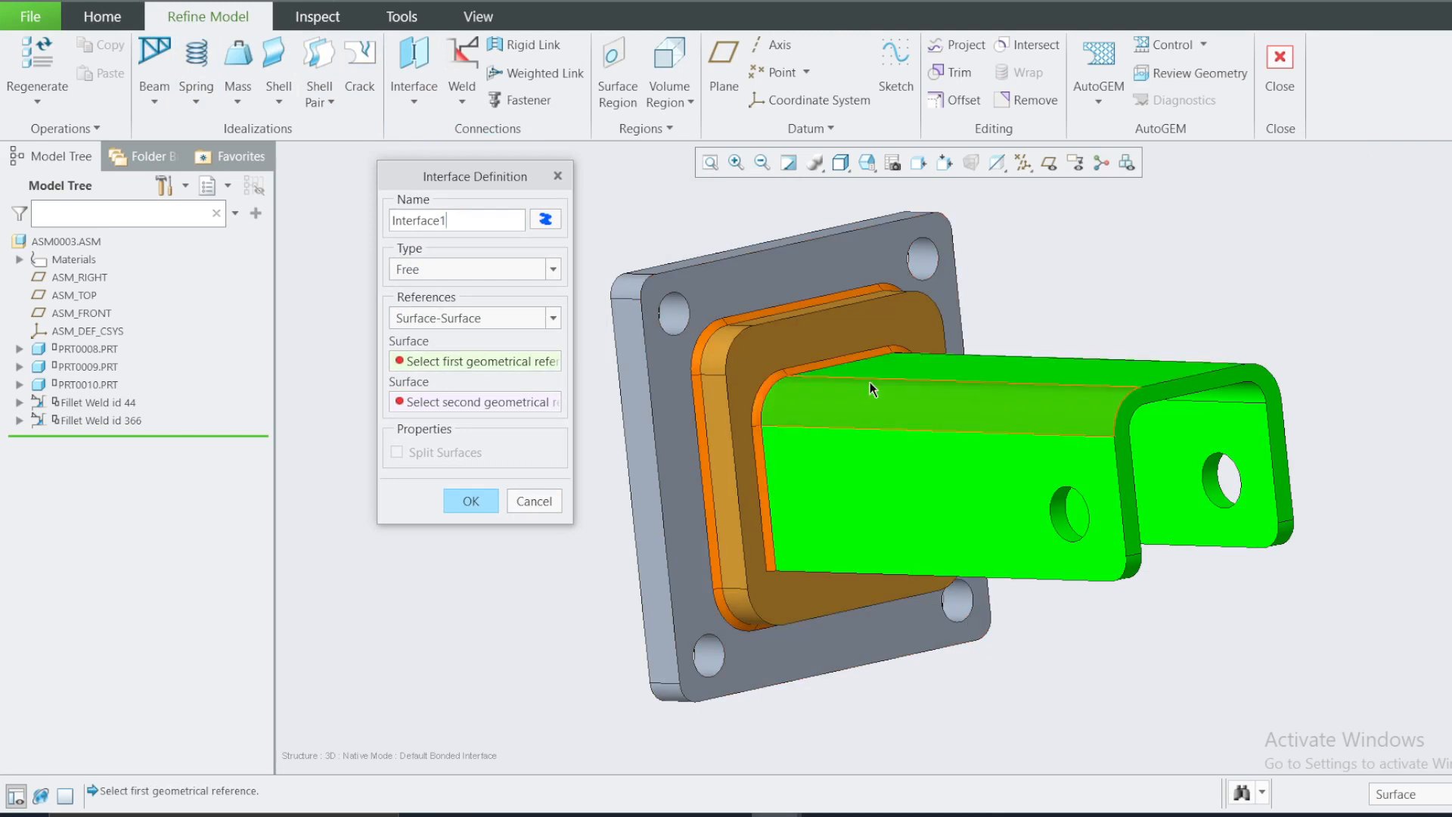
left_click(438, 269)
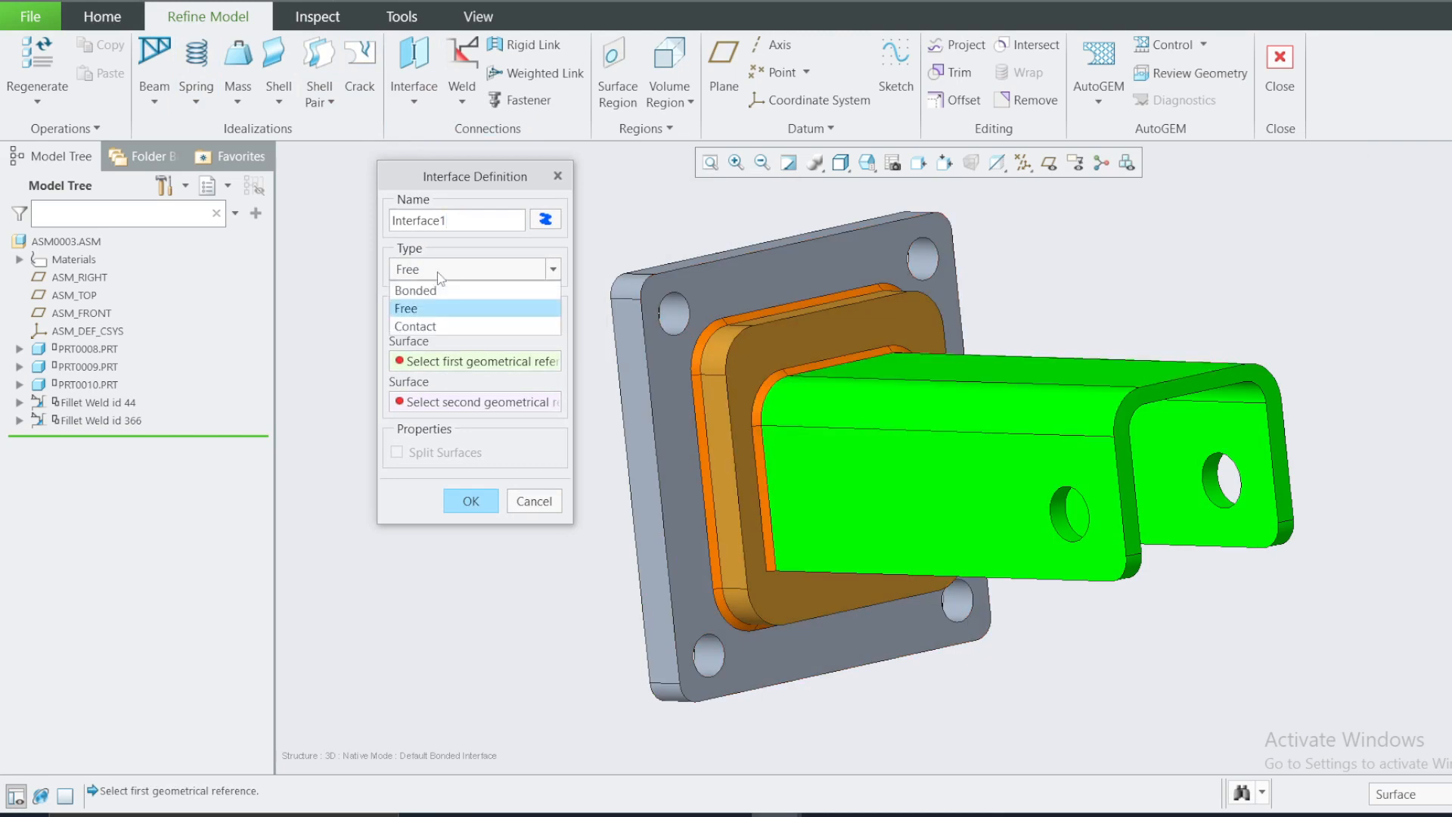
left_click(408, 264)
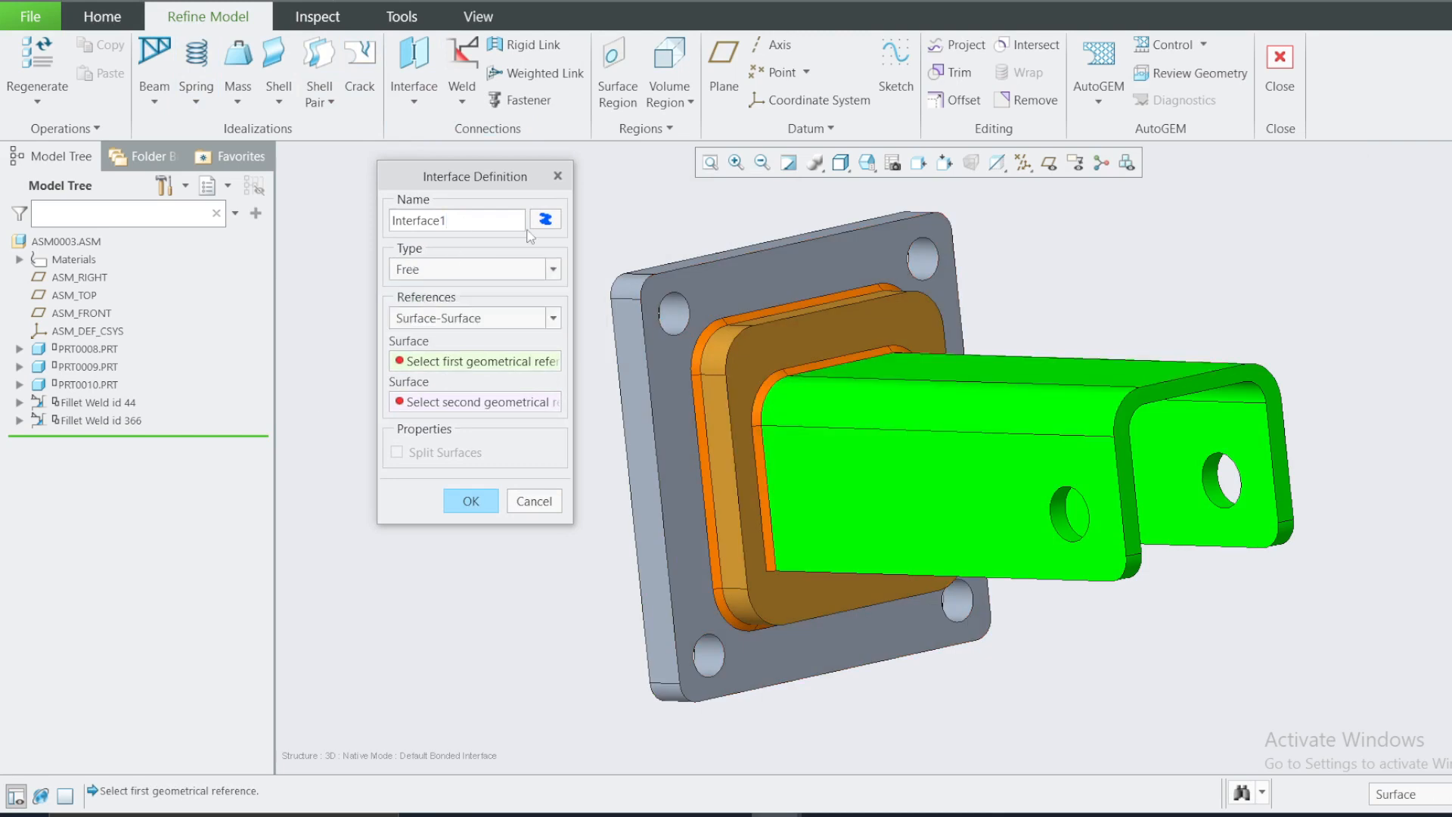
left_click(422, 271)
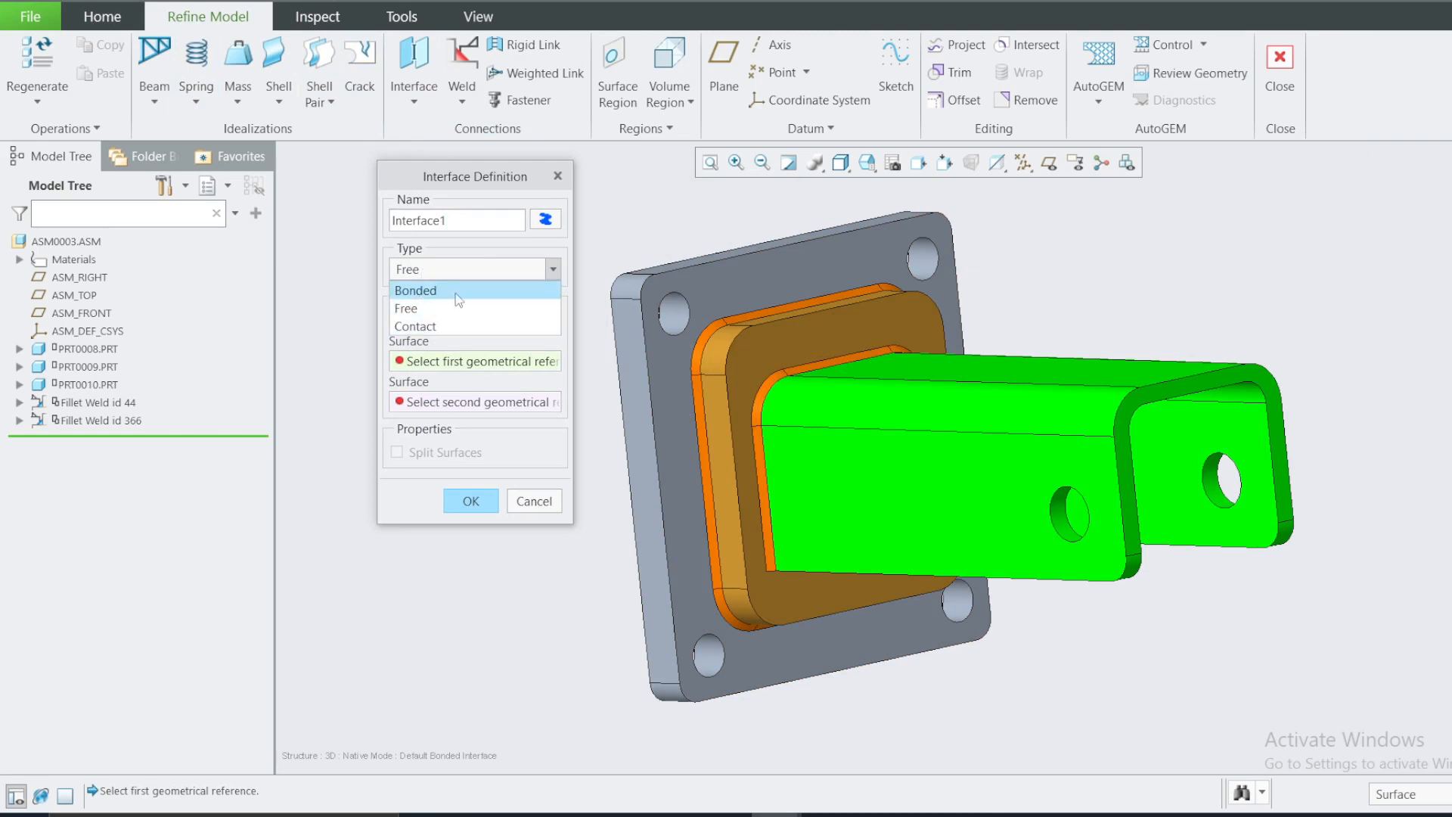
left_click(474, 328)
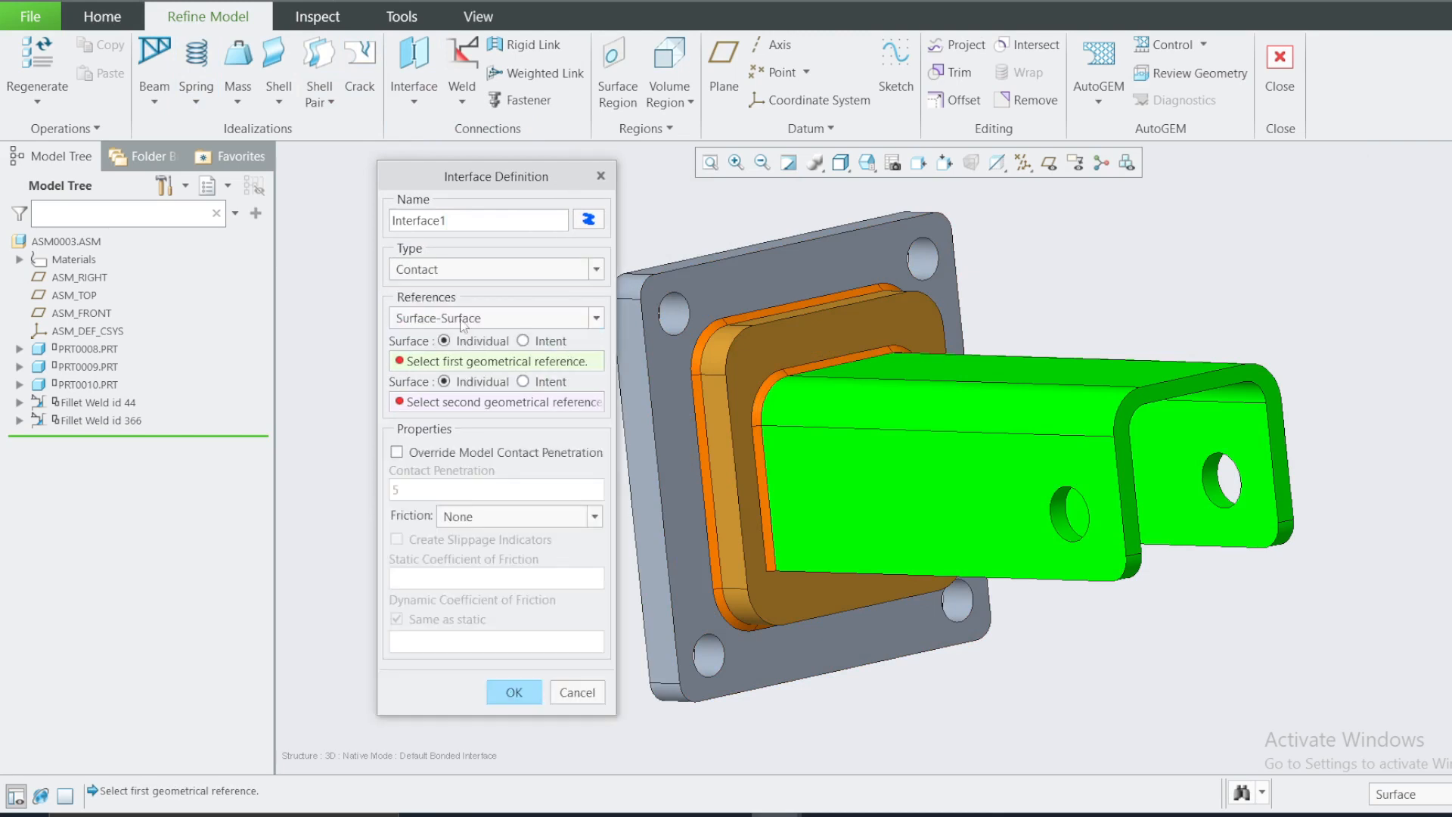
left_click(446, 274)
left_click(435, 308)
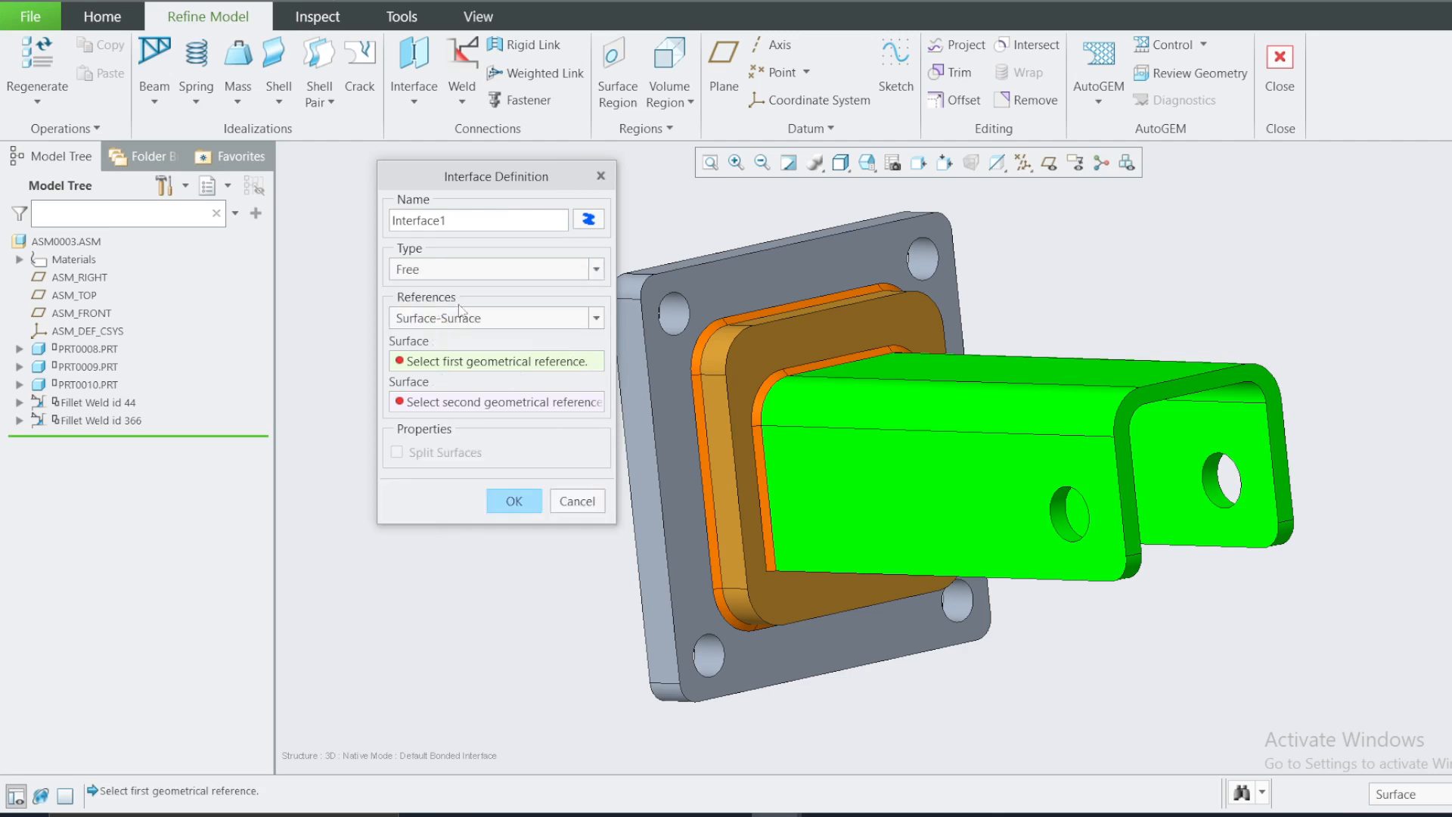
Complete the interface as Component-Component between the green channel PRT0010 and the brown plate PRT0009.
left_click(462, 318)
left_click(443, 354)
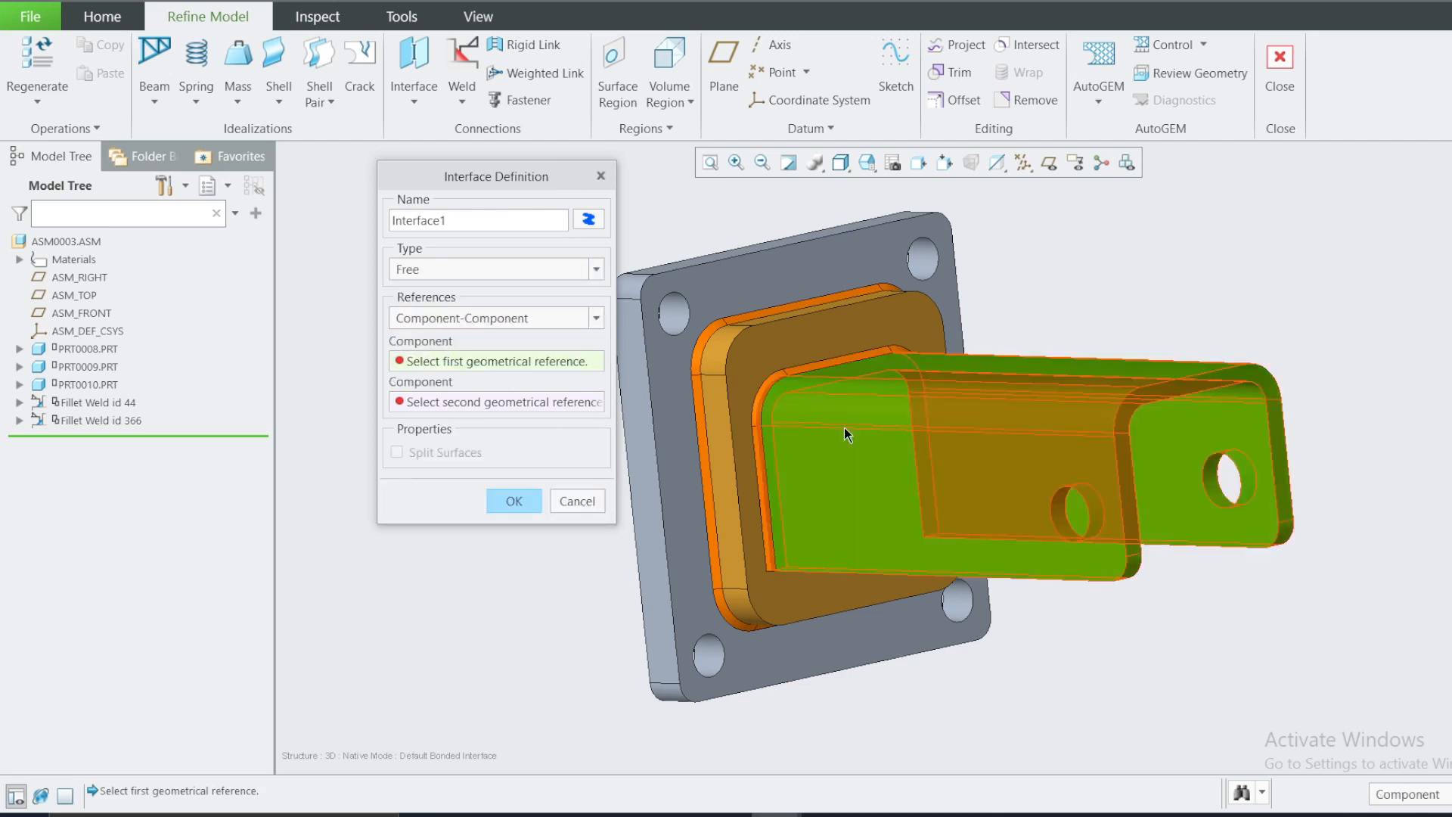
left_click(866, 448)
left_click(765, 358)
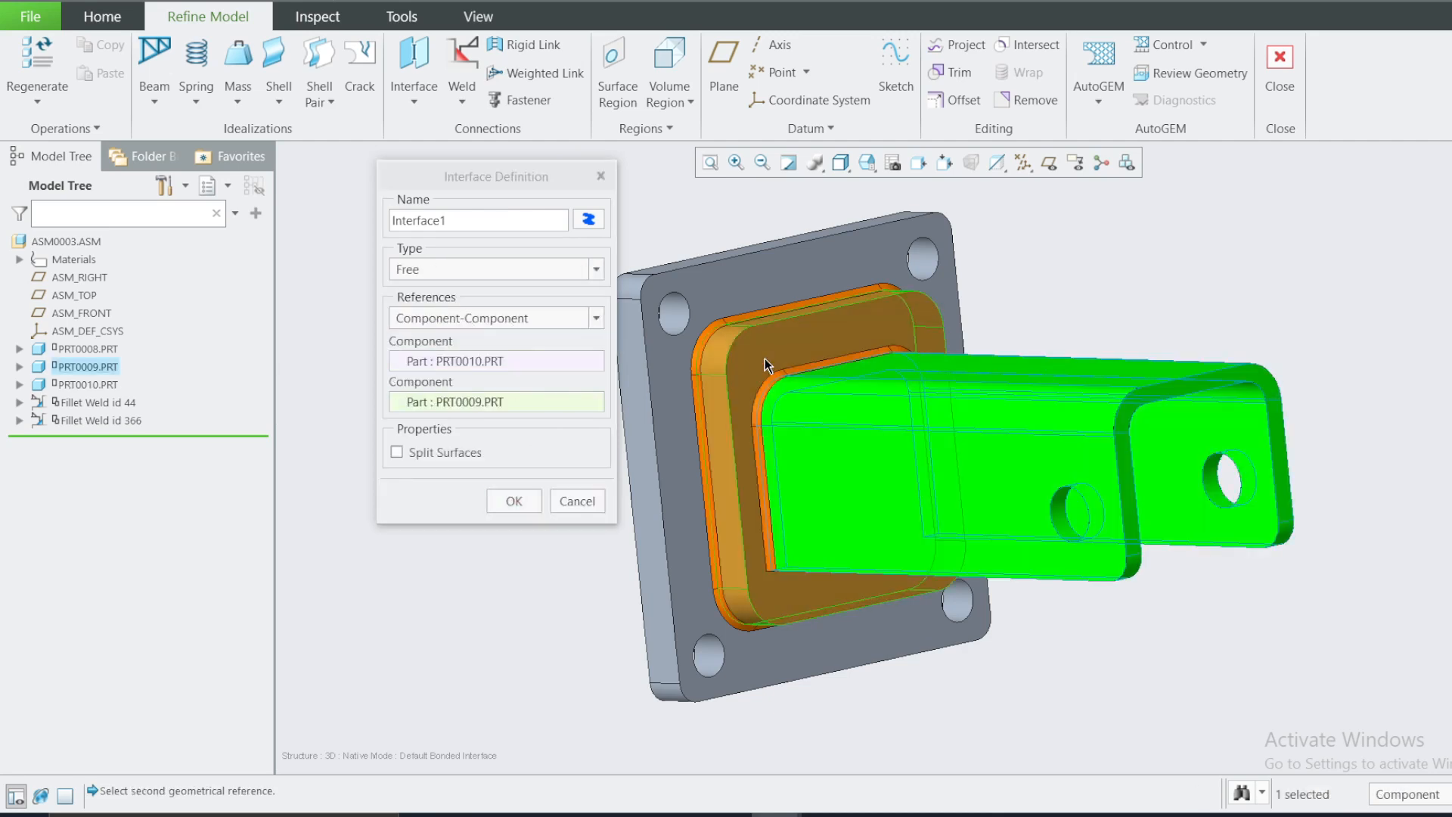
left_click(515, 501)
Define a second Free interface, Component-Component, between the brown middle plate and the grey base plate.
left_click(413, 102)
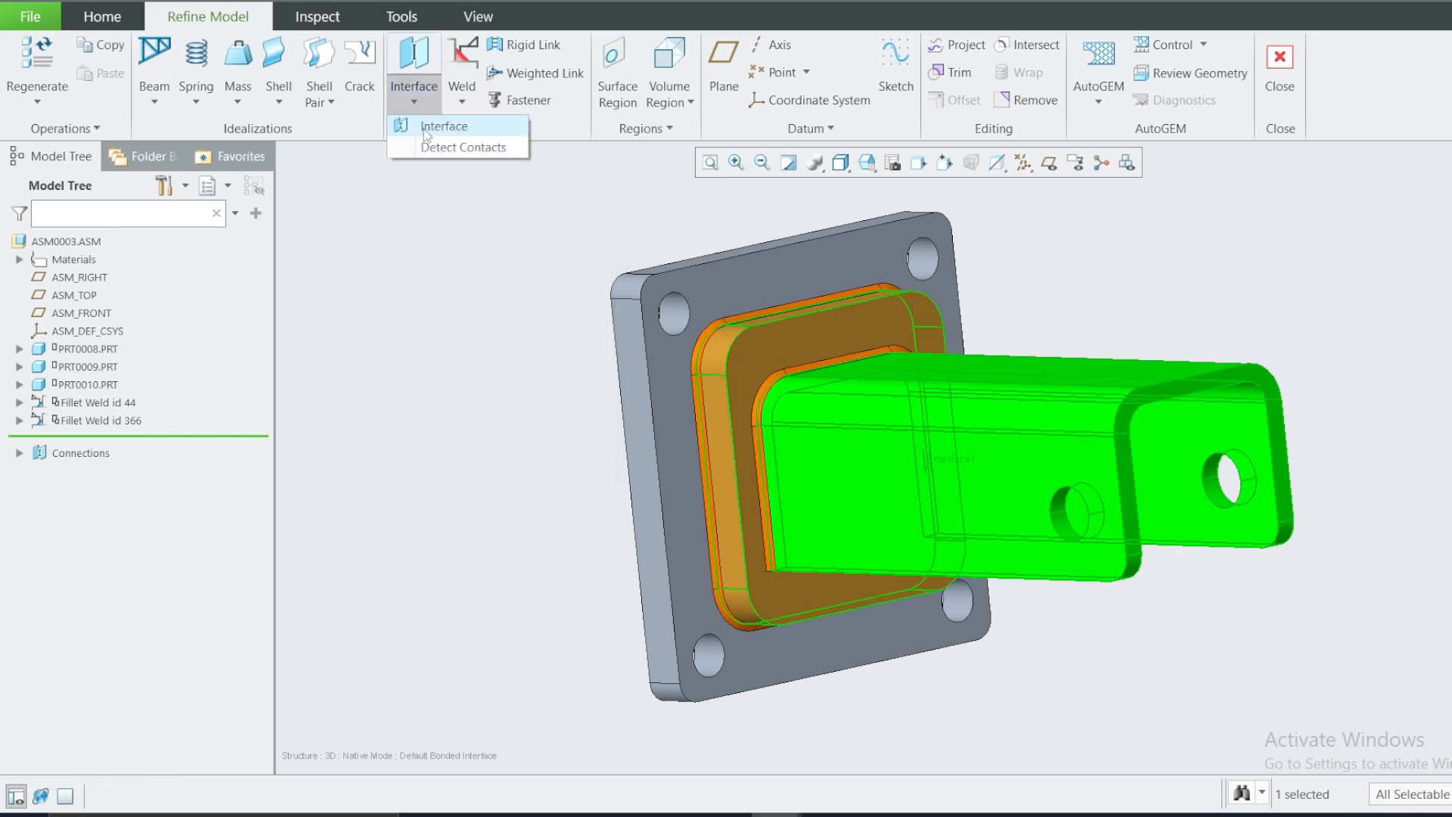
left_click(423, 126)
left_click_drag(1415, 157, 434, 220)
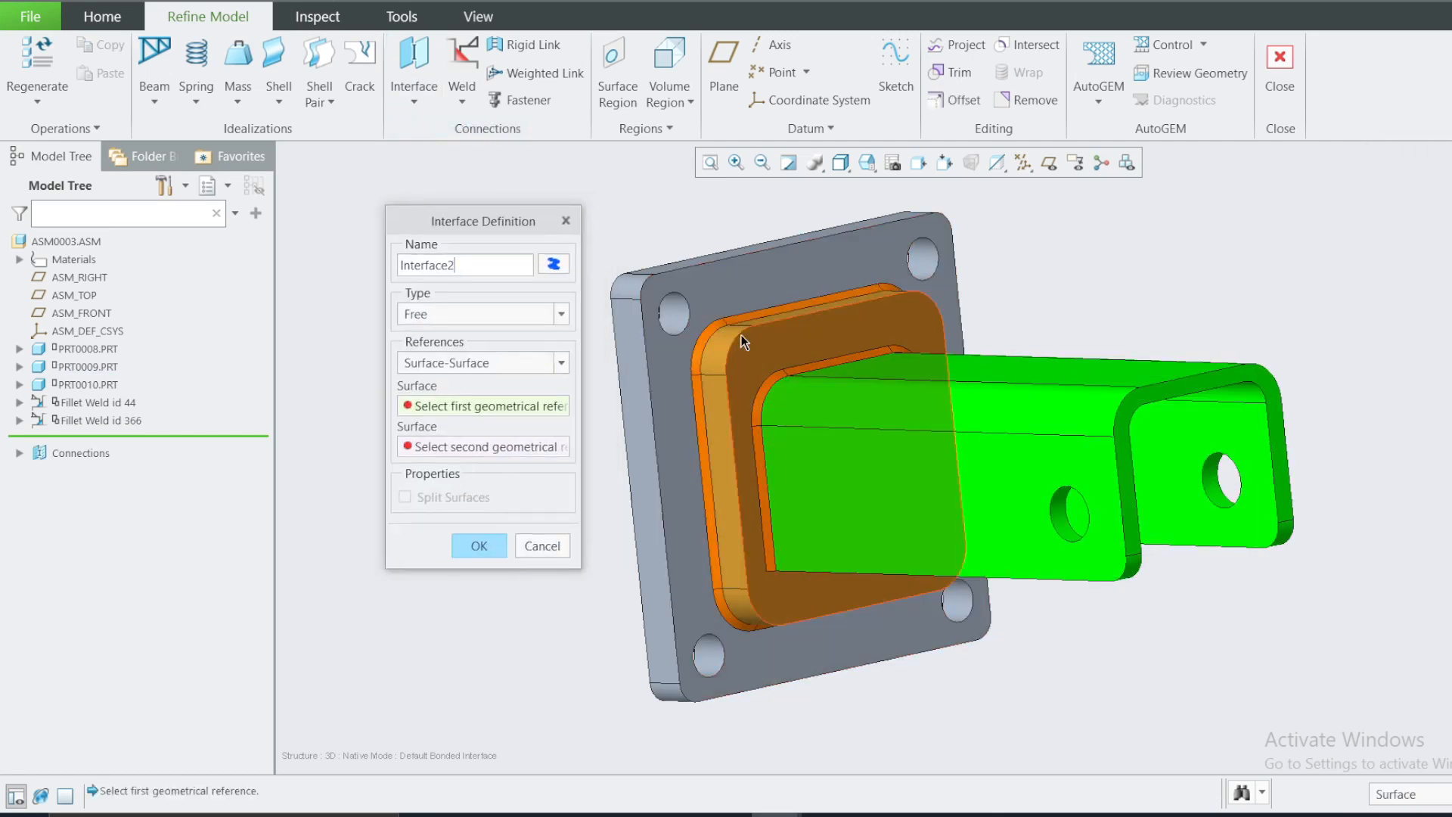
left_click(446, 315)
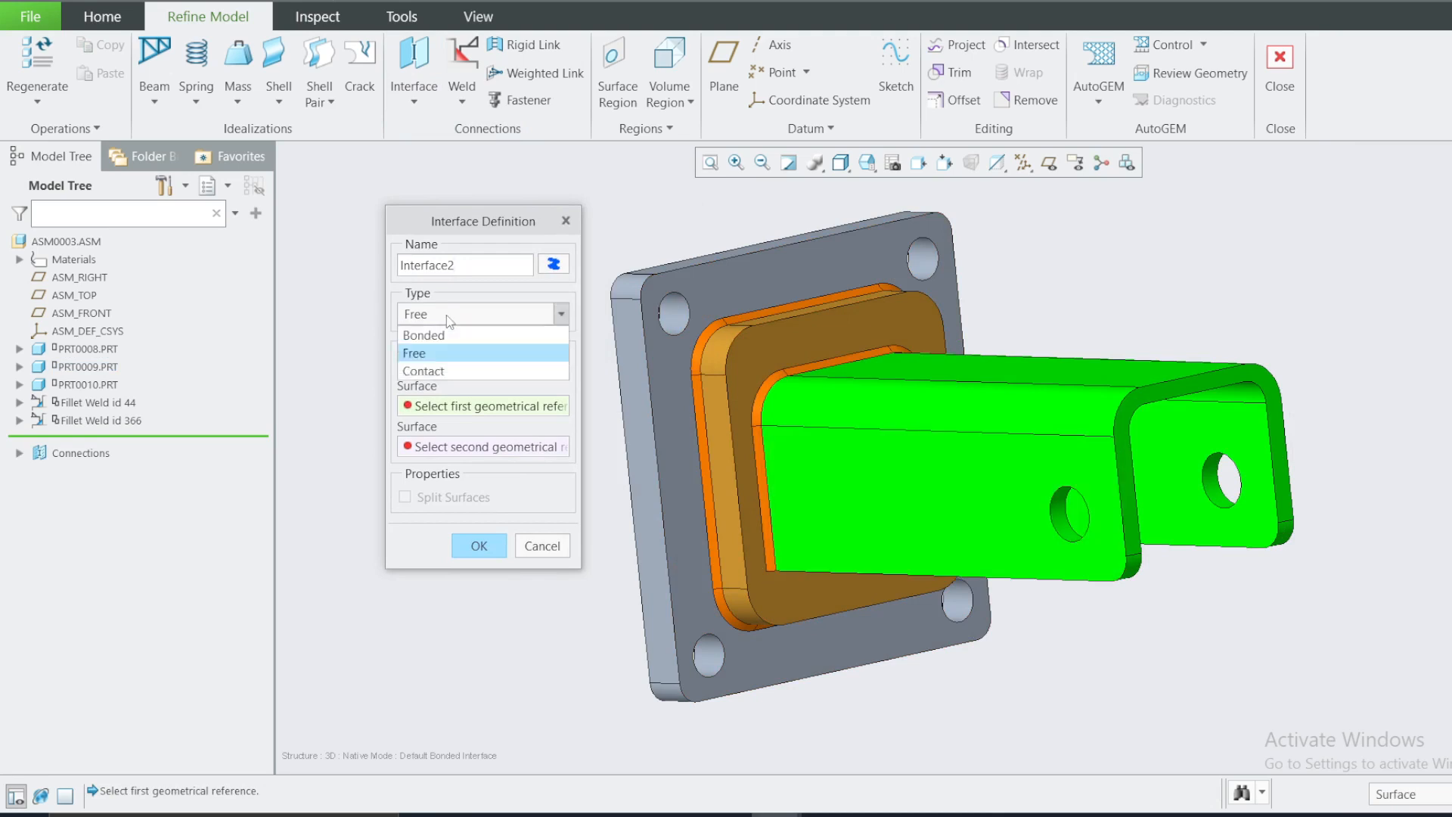
left_click(446, 351)
left_click(453, 363)
left_click(450, 402)
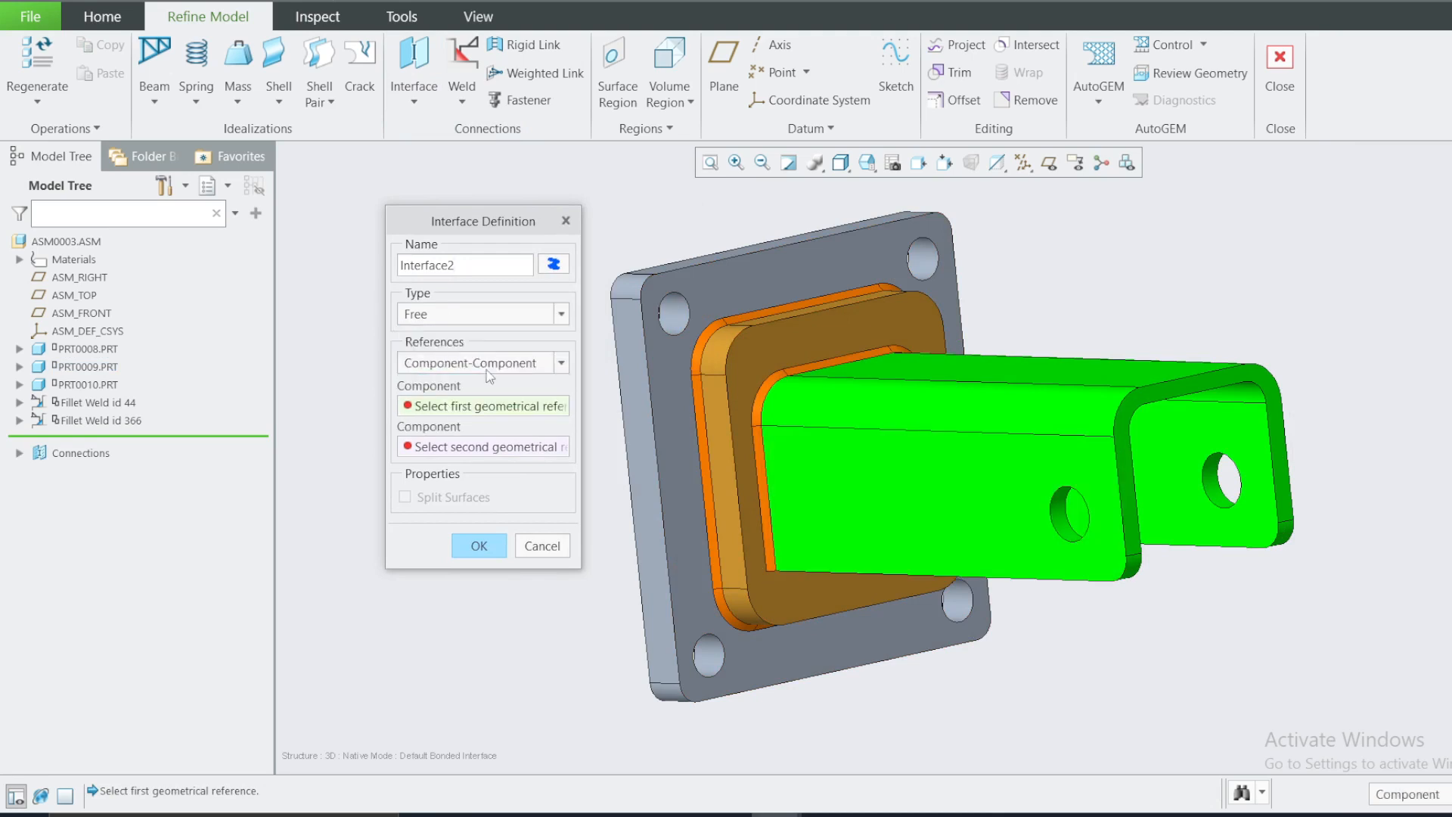
left_click(711, 356)
left_click(732, 293)
left_click(477, 546)
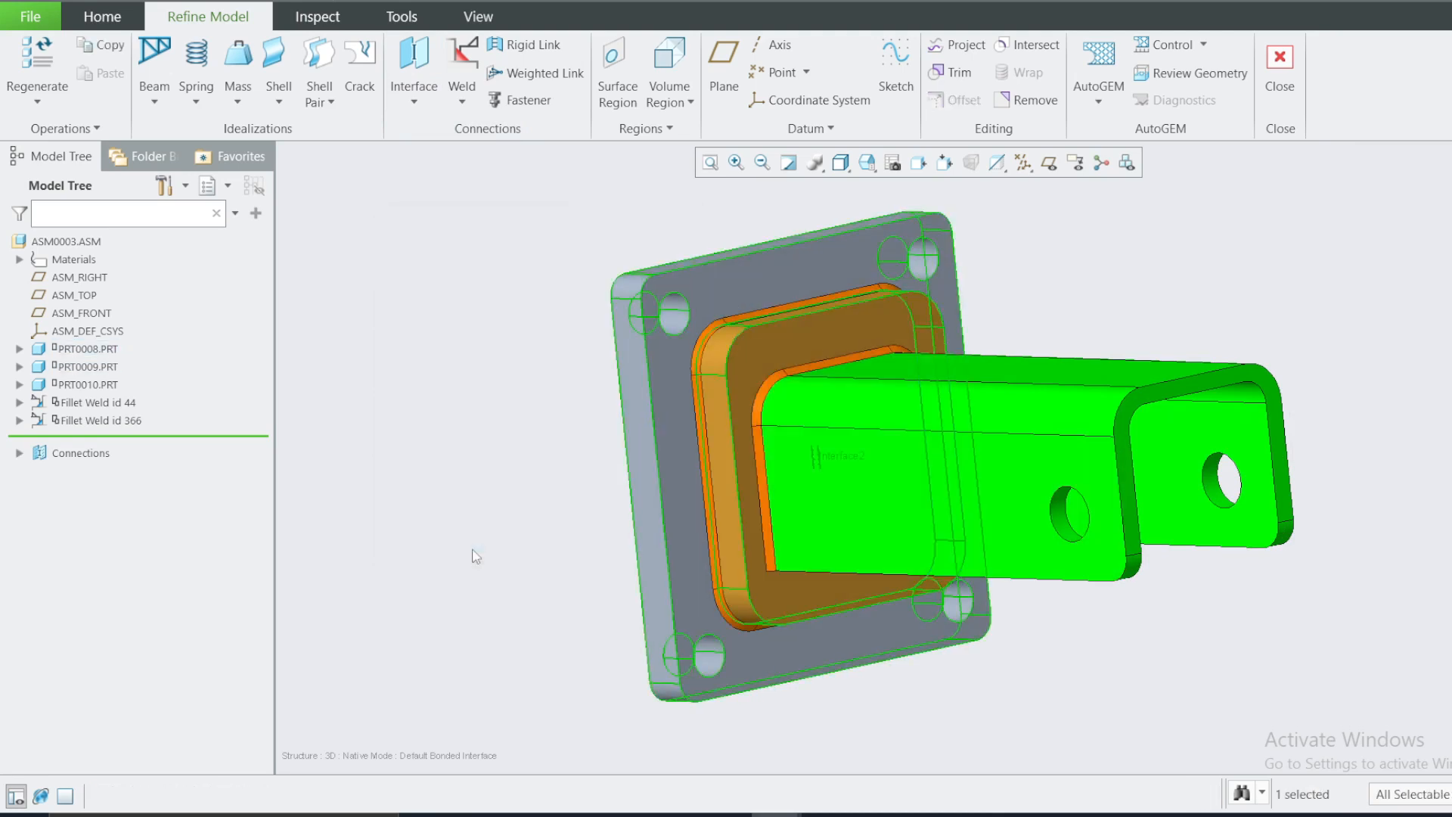
left_click(452, 289)
Review the simulation geometry again, examining the joints between the channel and both plates for bonded surfaces.
left_click(1175, 76)
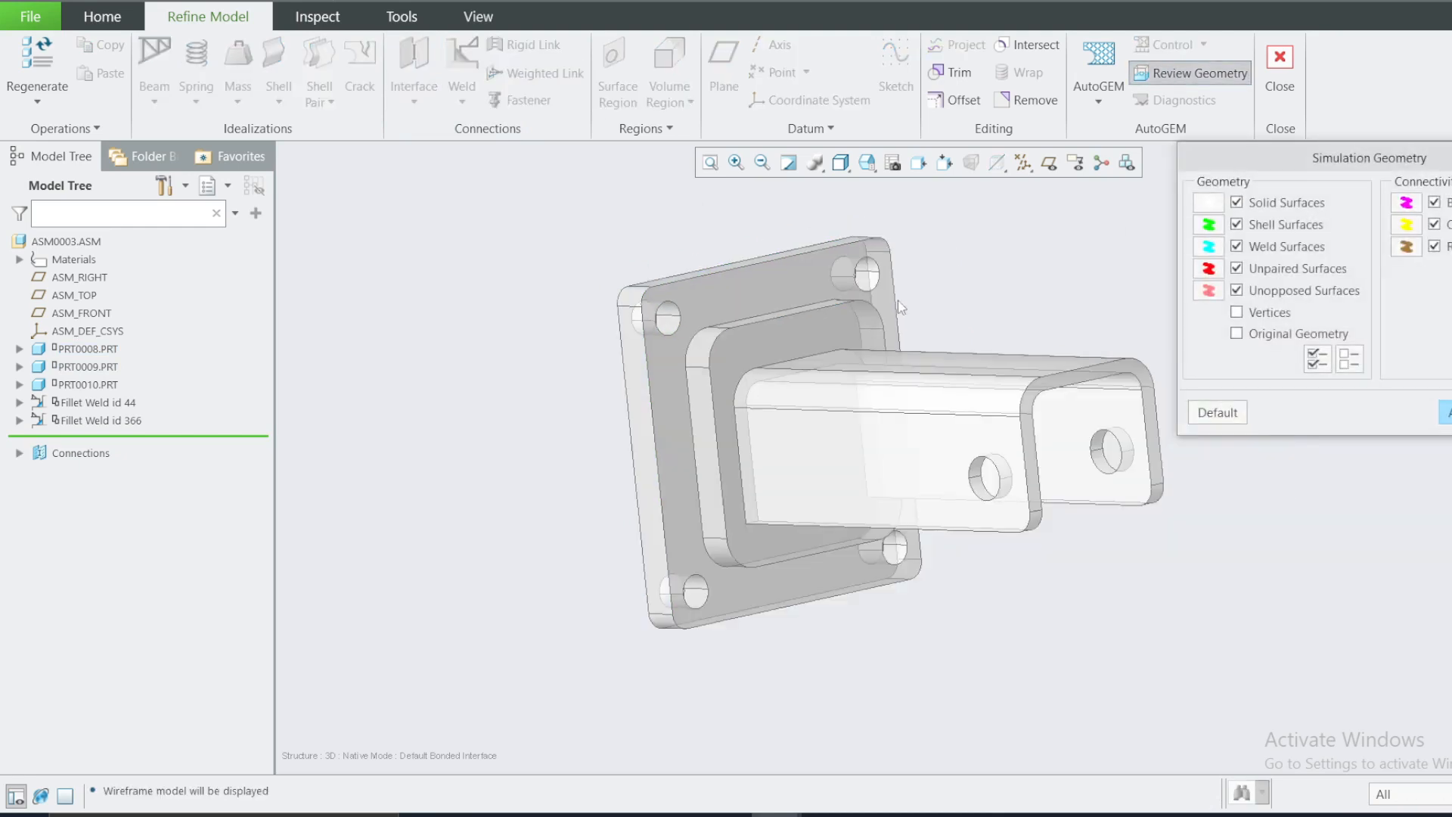
scroll(718, 388, "up", 2)
mouse_move(687, 381)
middle_mouse_down()
mouse_move(703, 383)
mouse_move(670, 394)
middle_mouse_up()
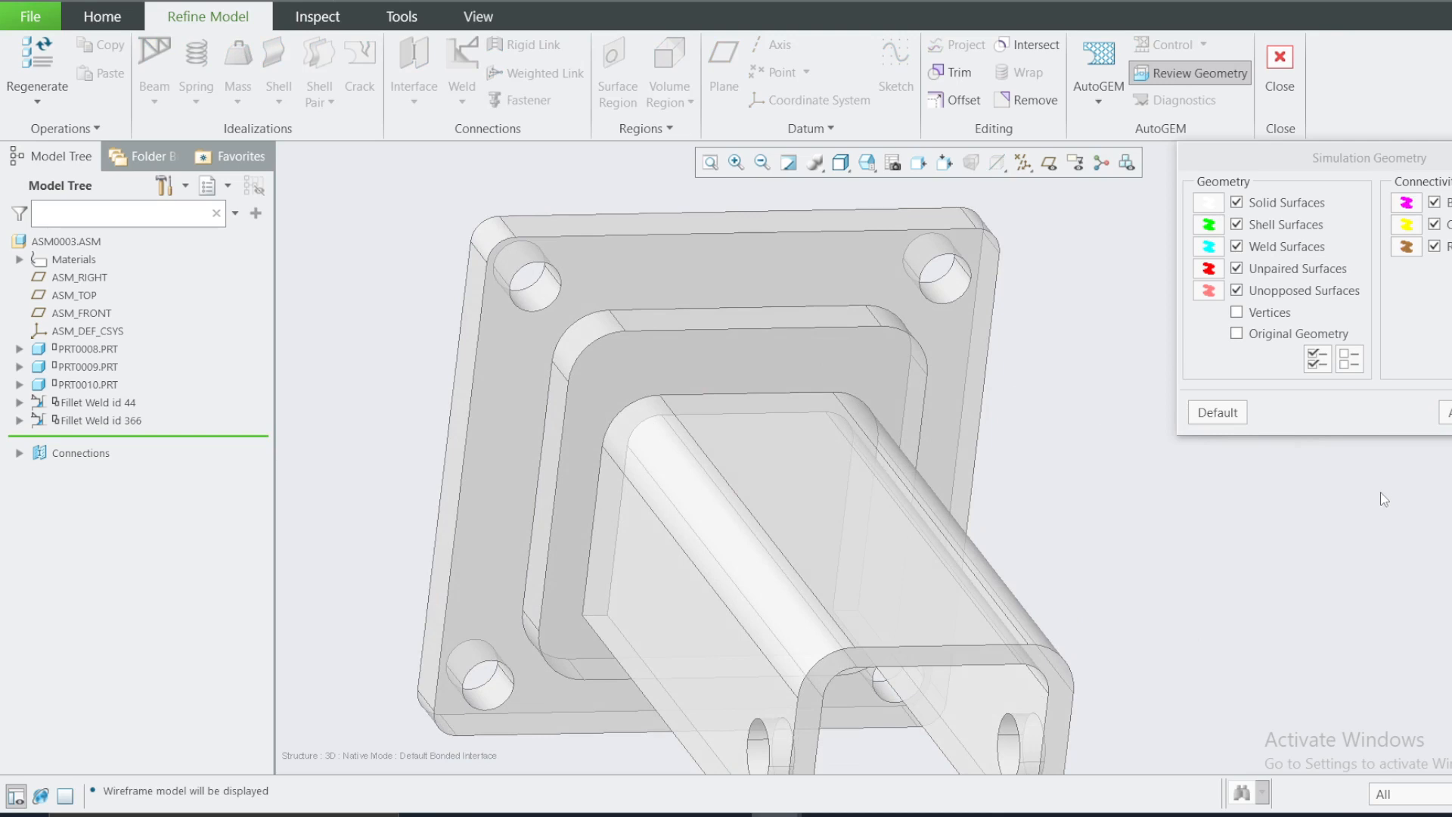
left_click(1449, 412)
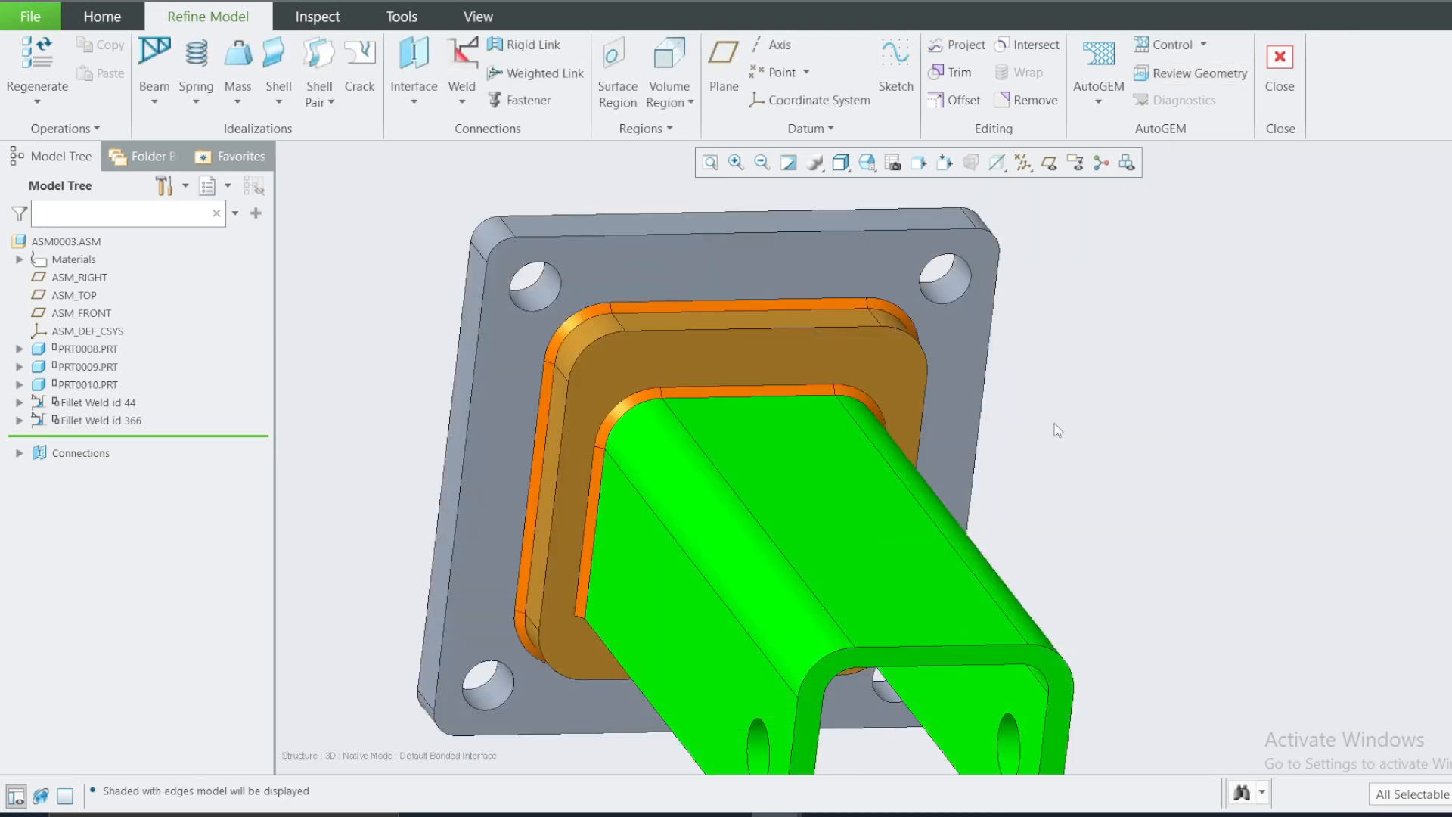
Start a weld definition of type Weld Feature and reference Fillet Weld id 366 around the channel.
scroll(1050, 425, "up", 2)
middle_click_drag(710, 399, 737, 374)
scroll(733, 349, "down", 2)
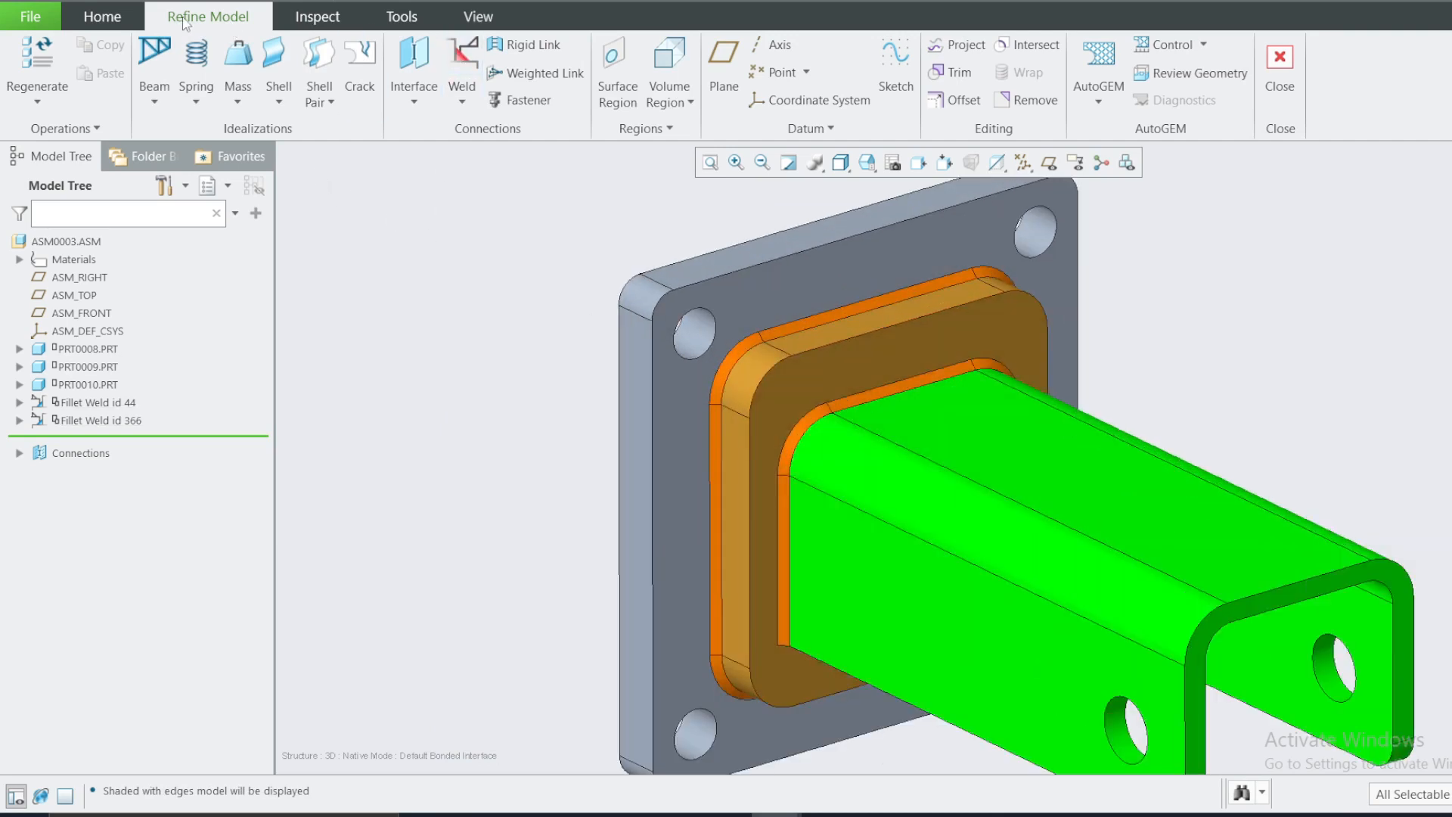
left_click(462, 95)
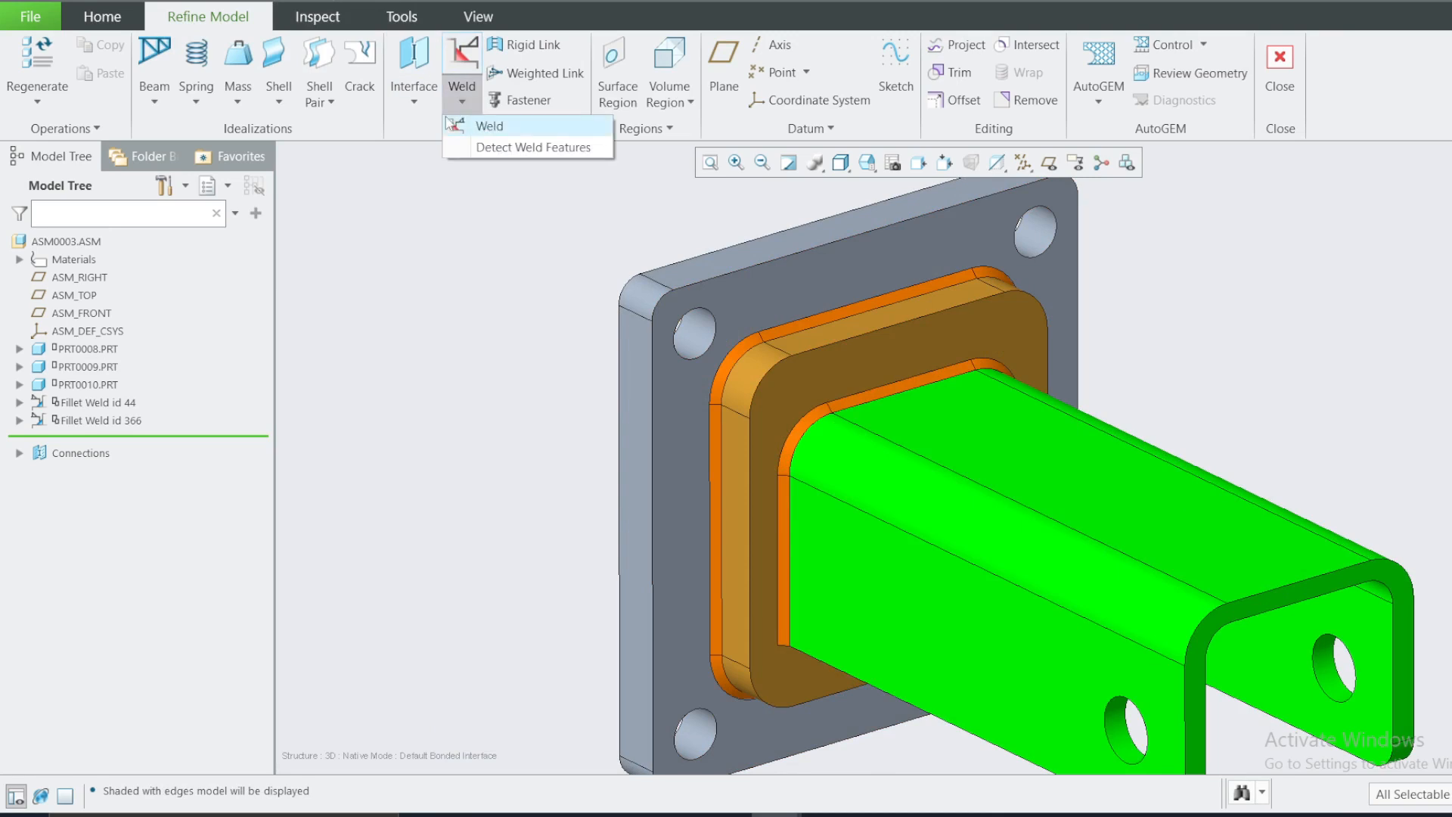
left_click(493, 134)
left_click_drag(1394, 163, 349, 195)
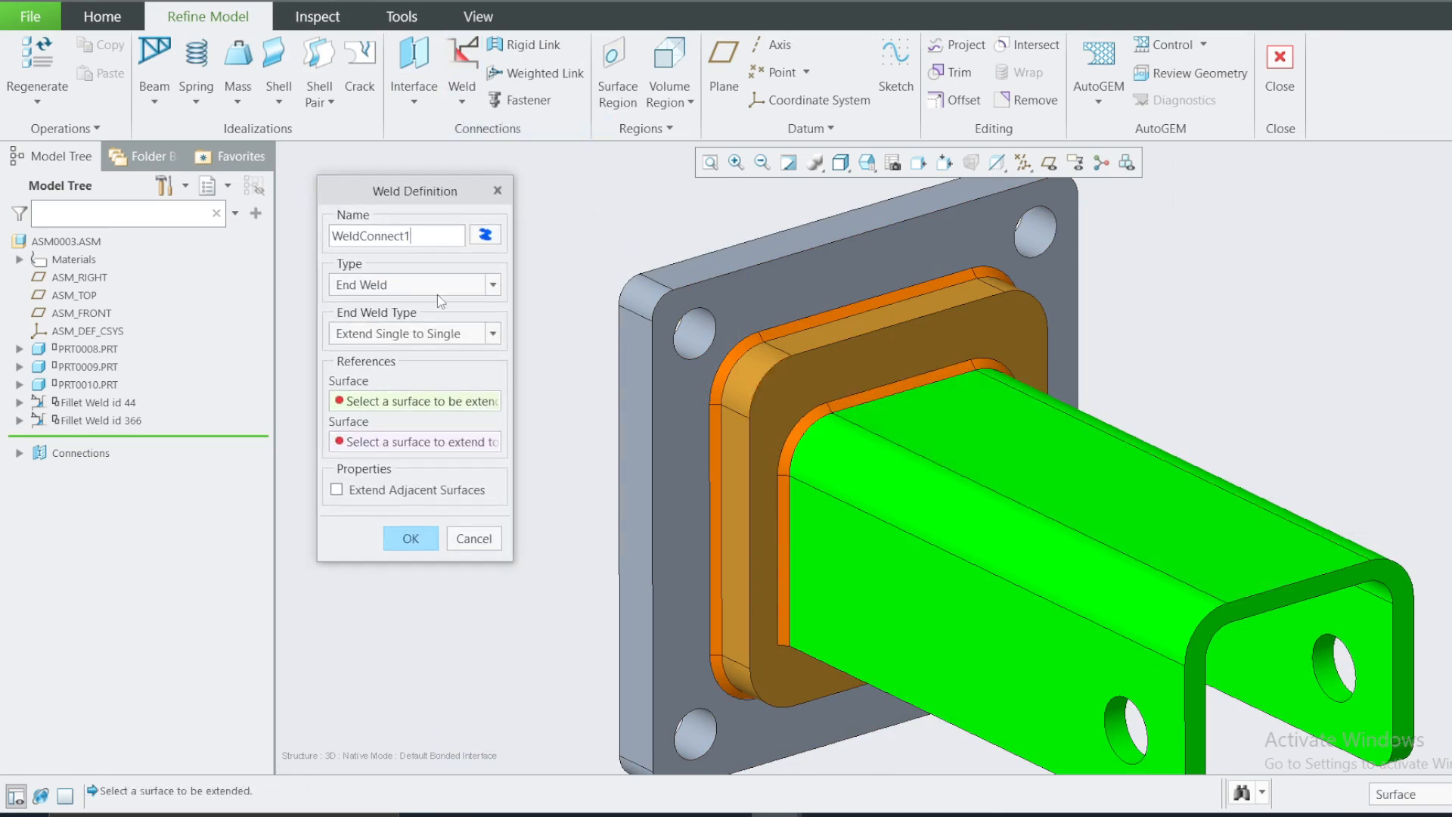
left_click(493, 284)
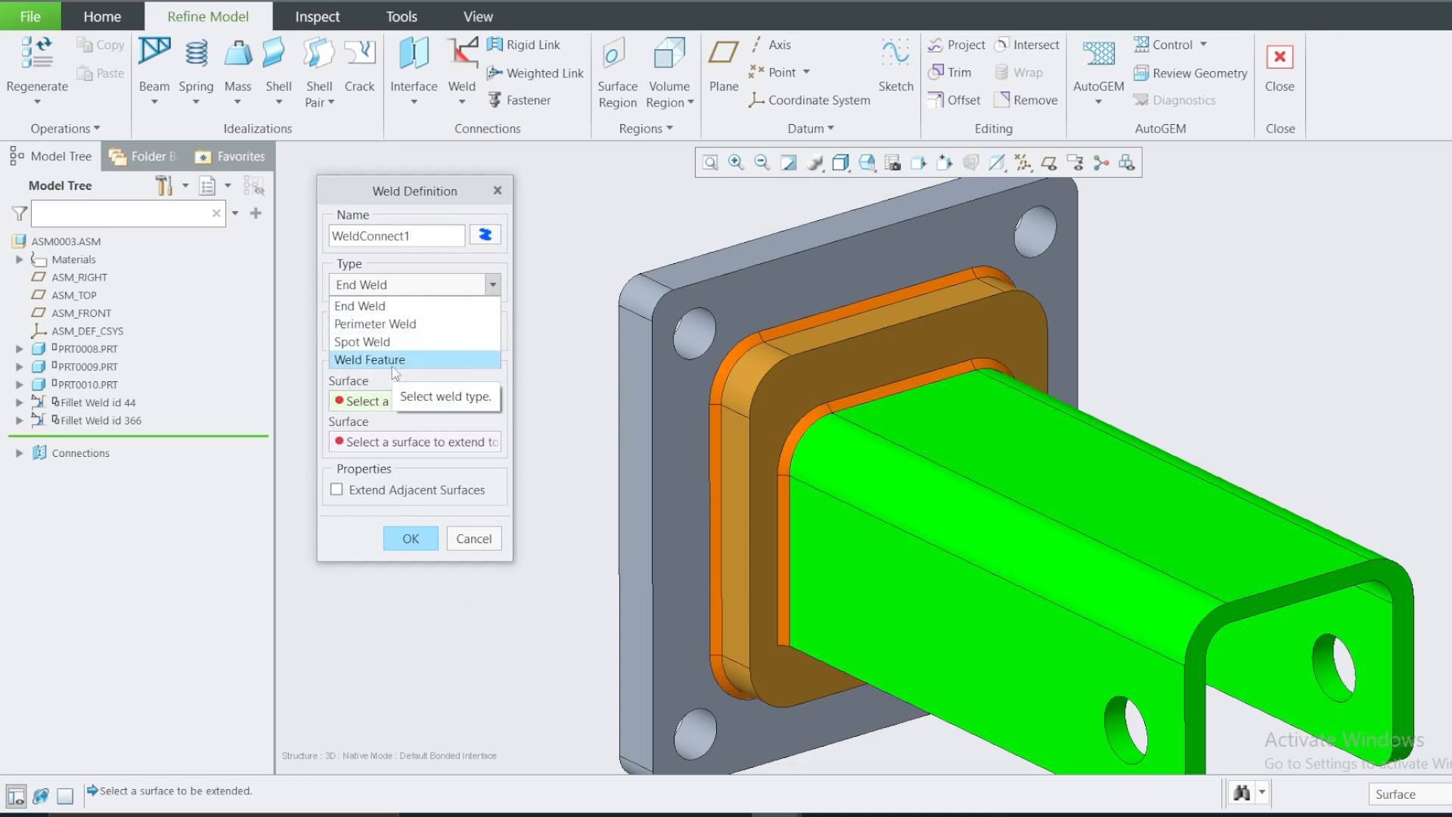
left_click(376, 362)
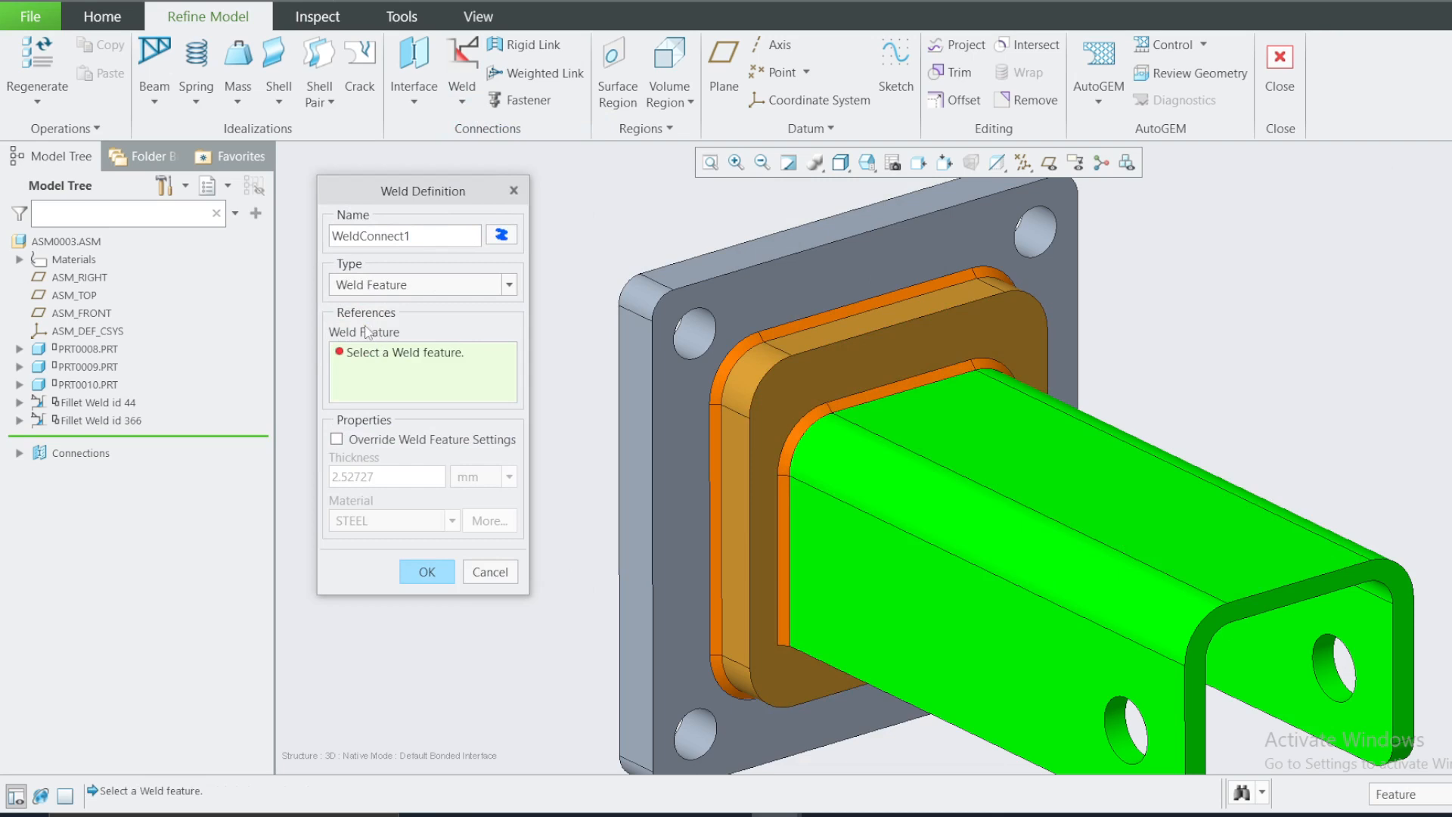
left_click(802, 415)
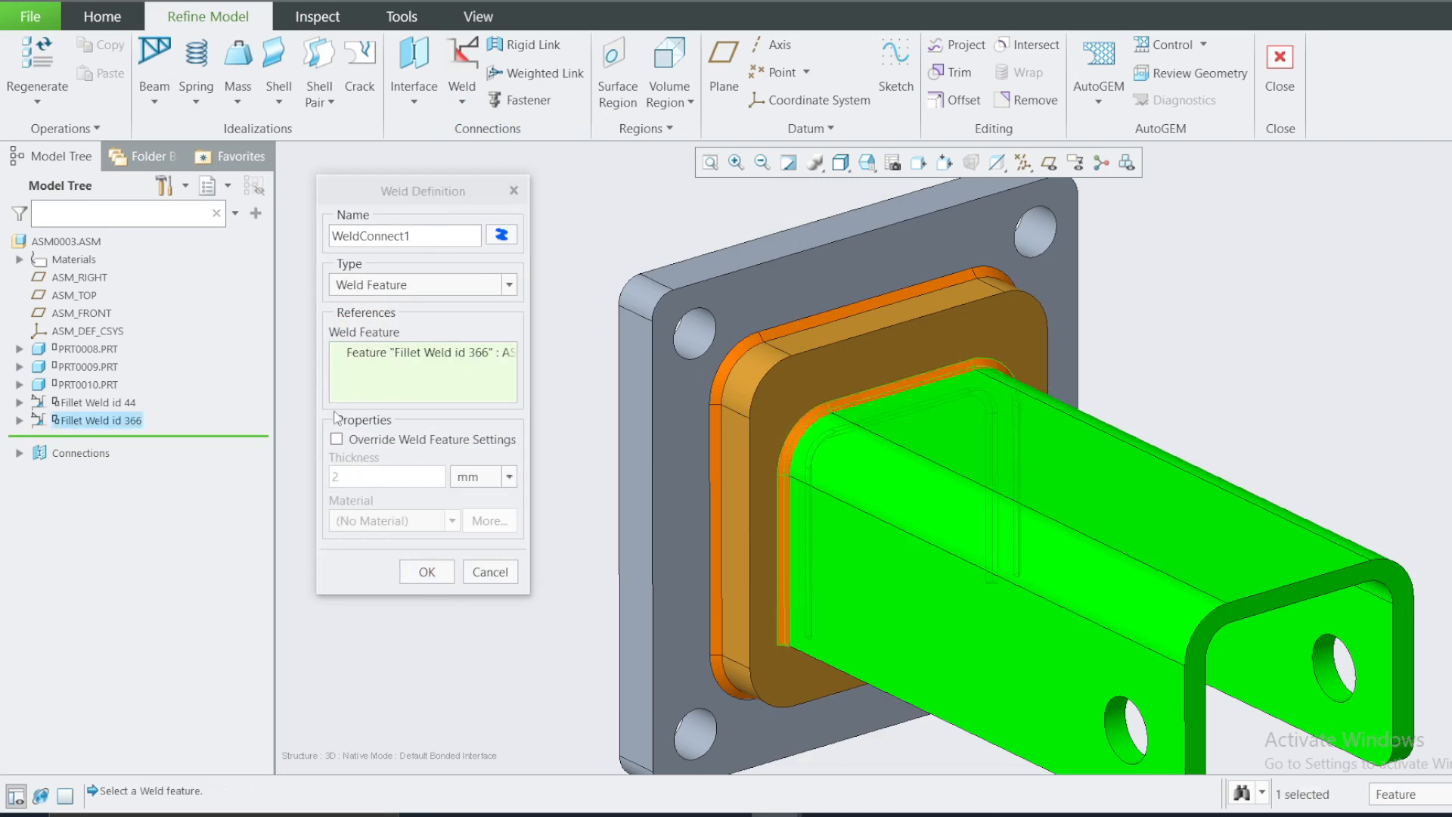
Override the weld feature settings with STEEL as the weld material and complete the weld definition.
left_click(337, 438)
left_click(371, 522)
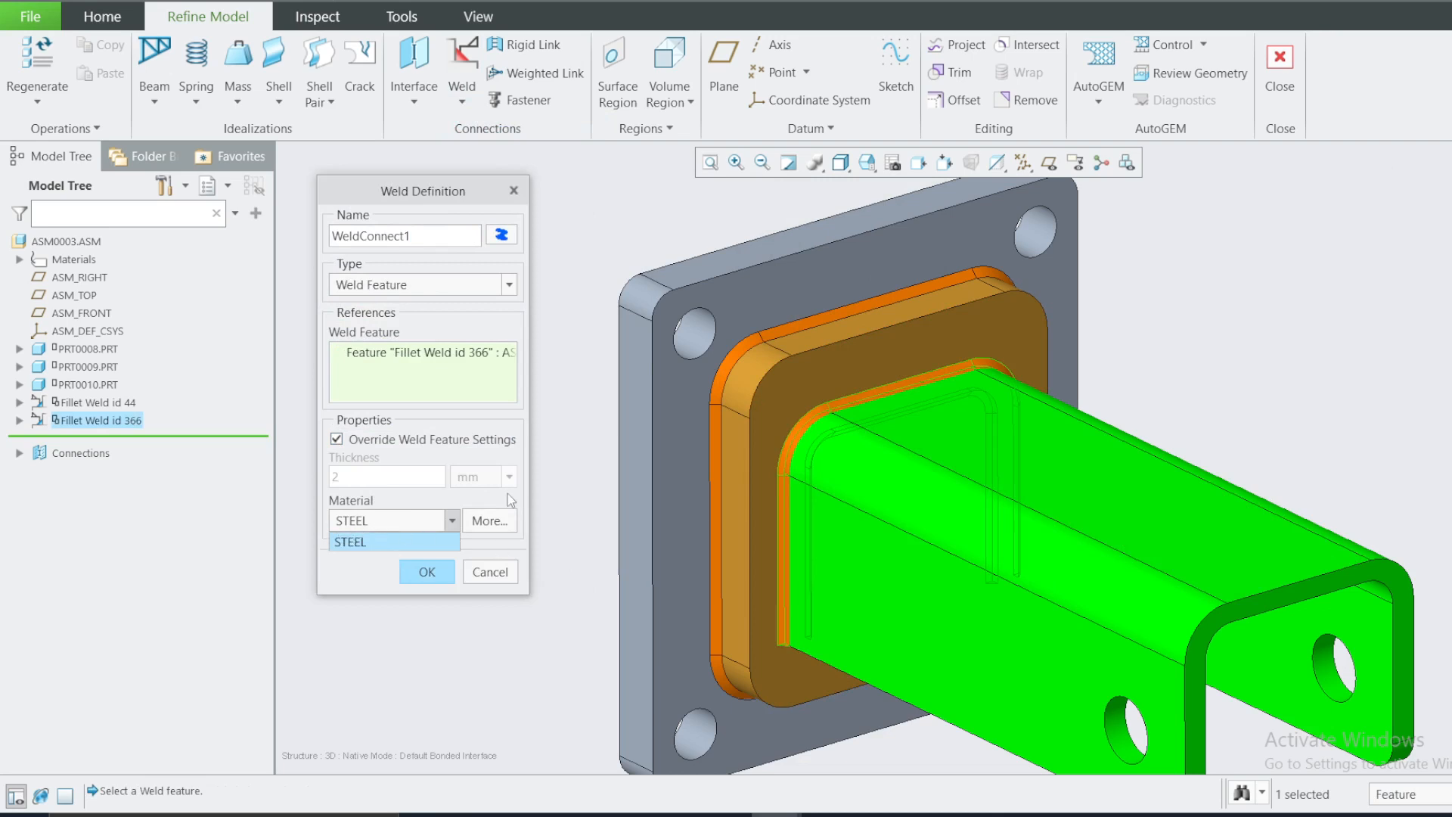
left_click(355, 542)
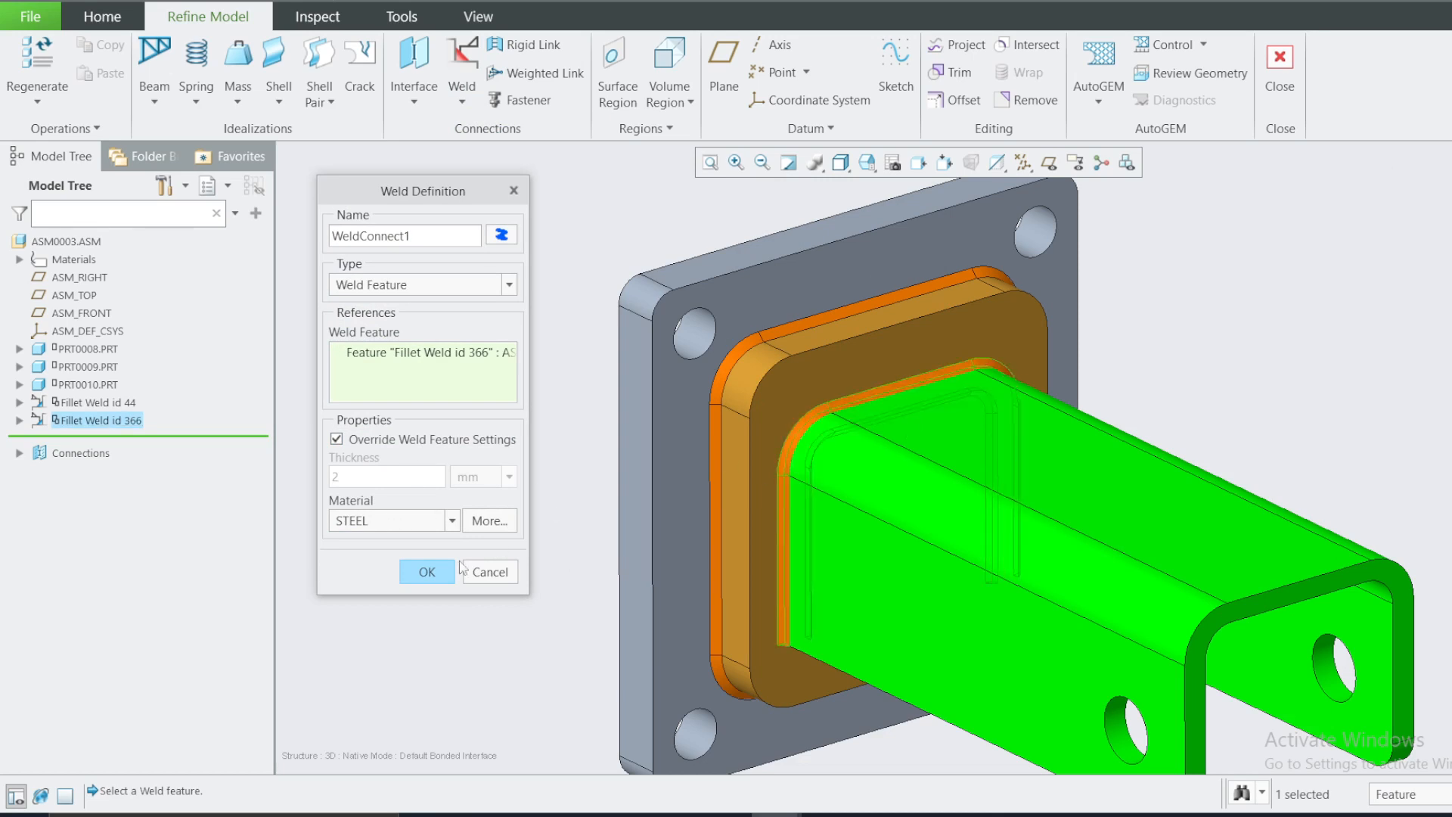
left_click(426, 572)
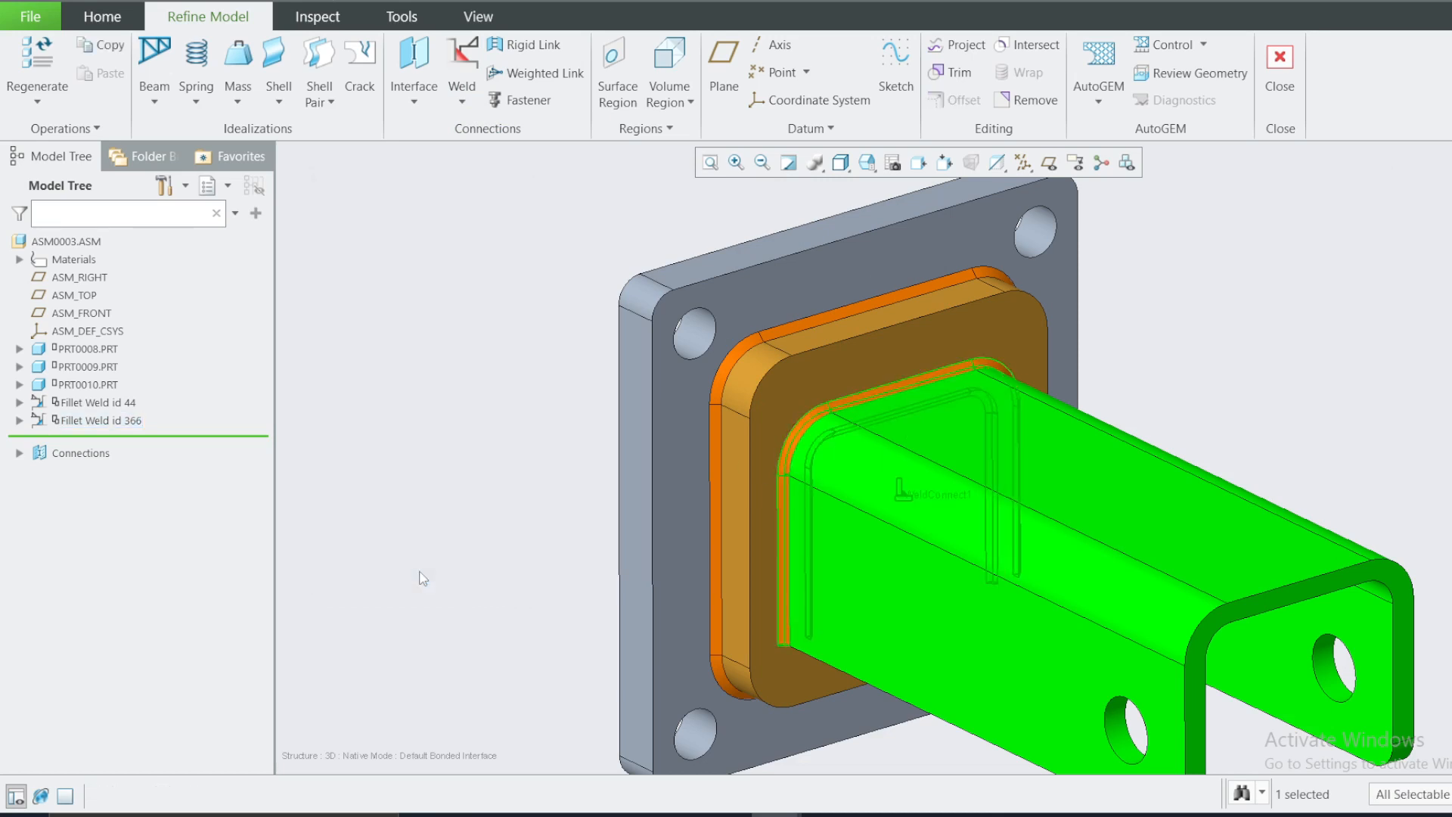
Start a second weld definition and set its type to Weld Feature.
left_click(456, 104)
left_click(484, 126)
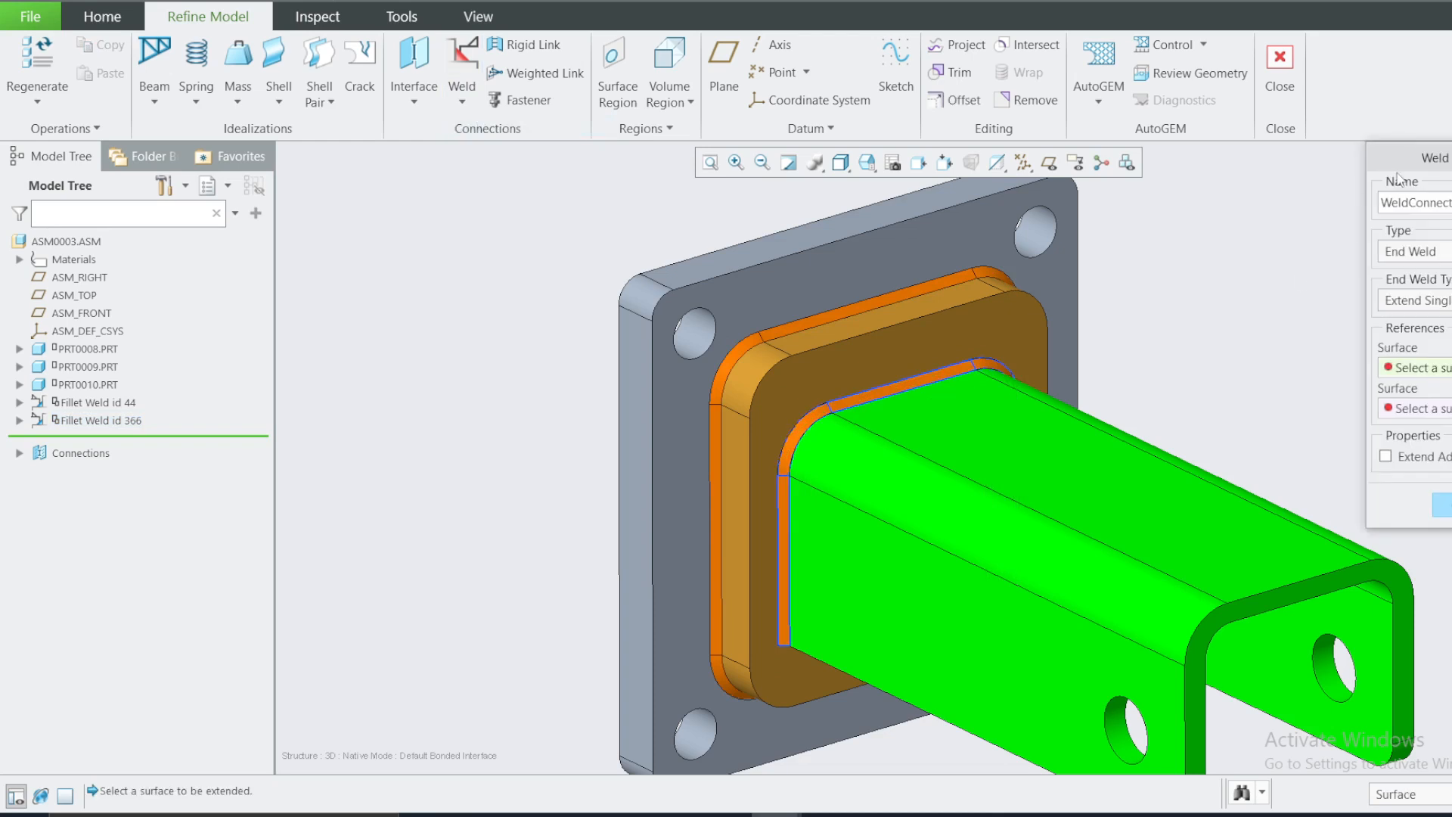
left_click_drag(1399, 180, 491, 180)
left_click(537, 303)
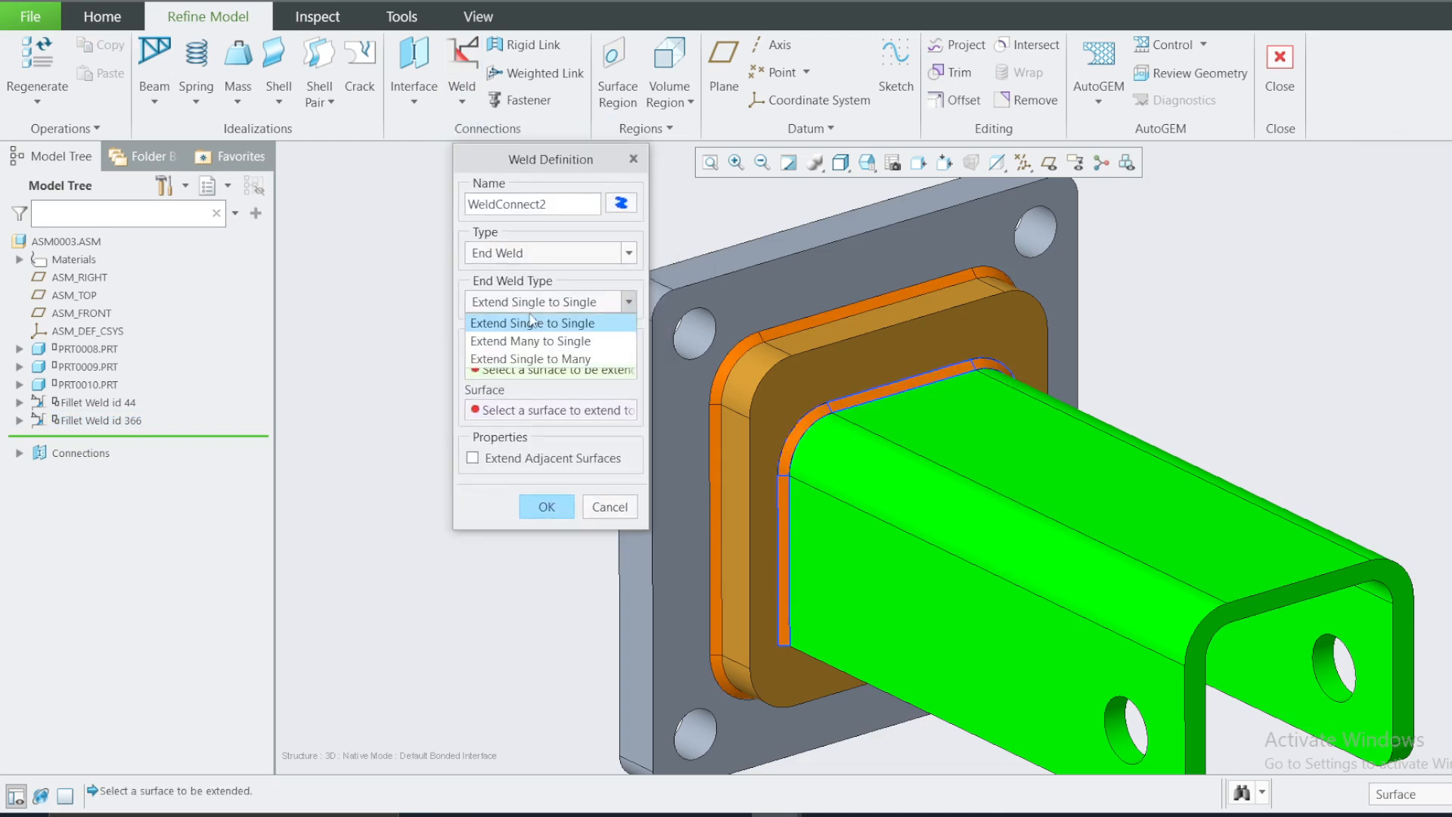
left_click(531, 322)
left_click(550, 253)
left_click(514, 323)
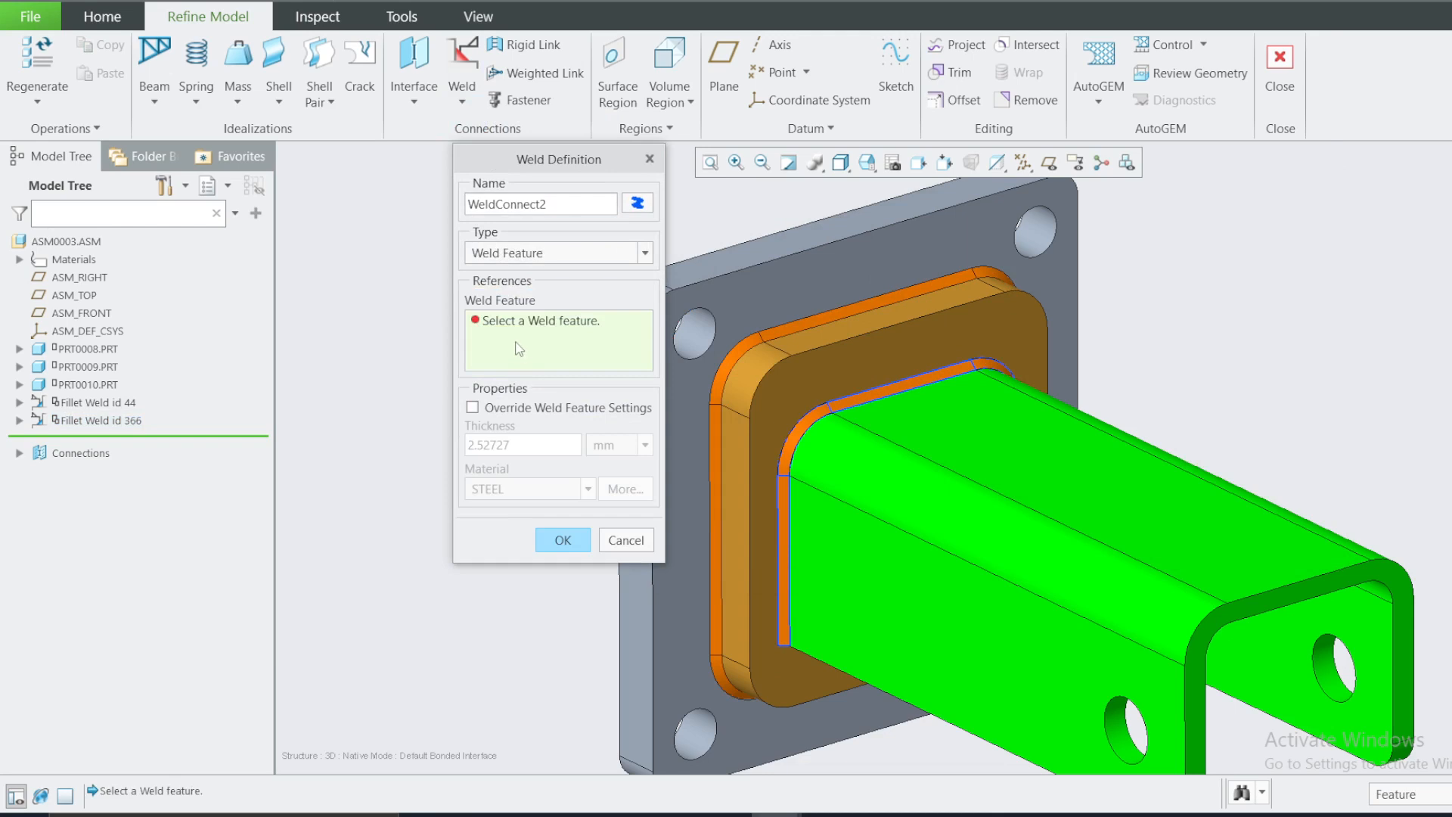
Reference Fillet Weld id 44 around the middle plate, override its settings with STEEL as the material, and complete the weld definition.
left_click(781, 334)
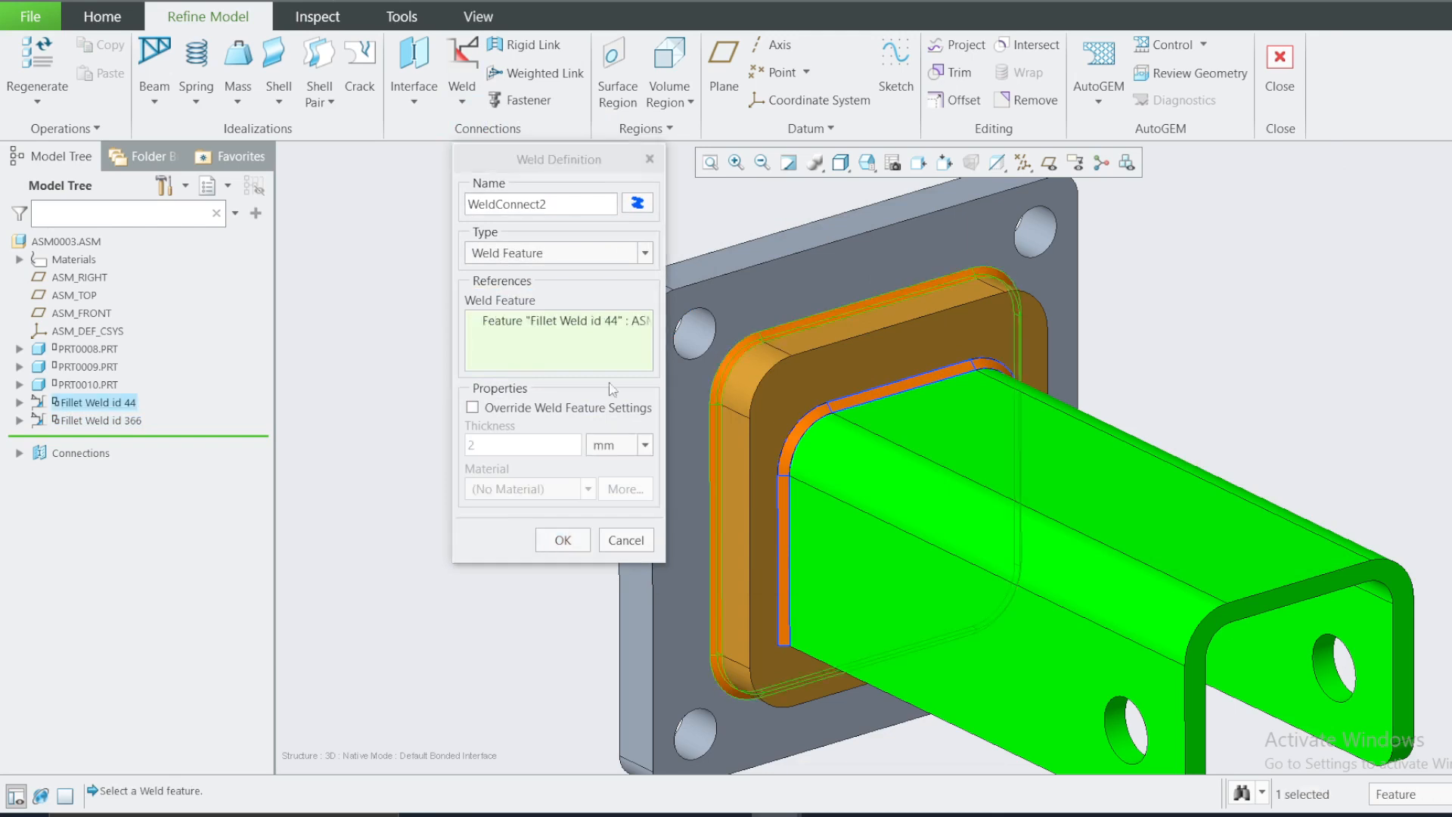
left_click(472, 411)
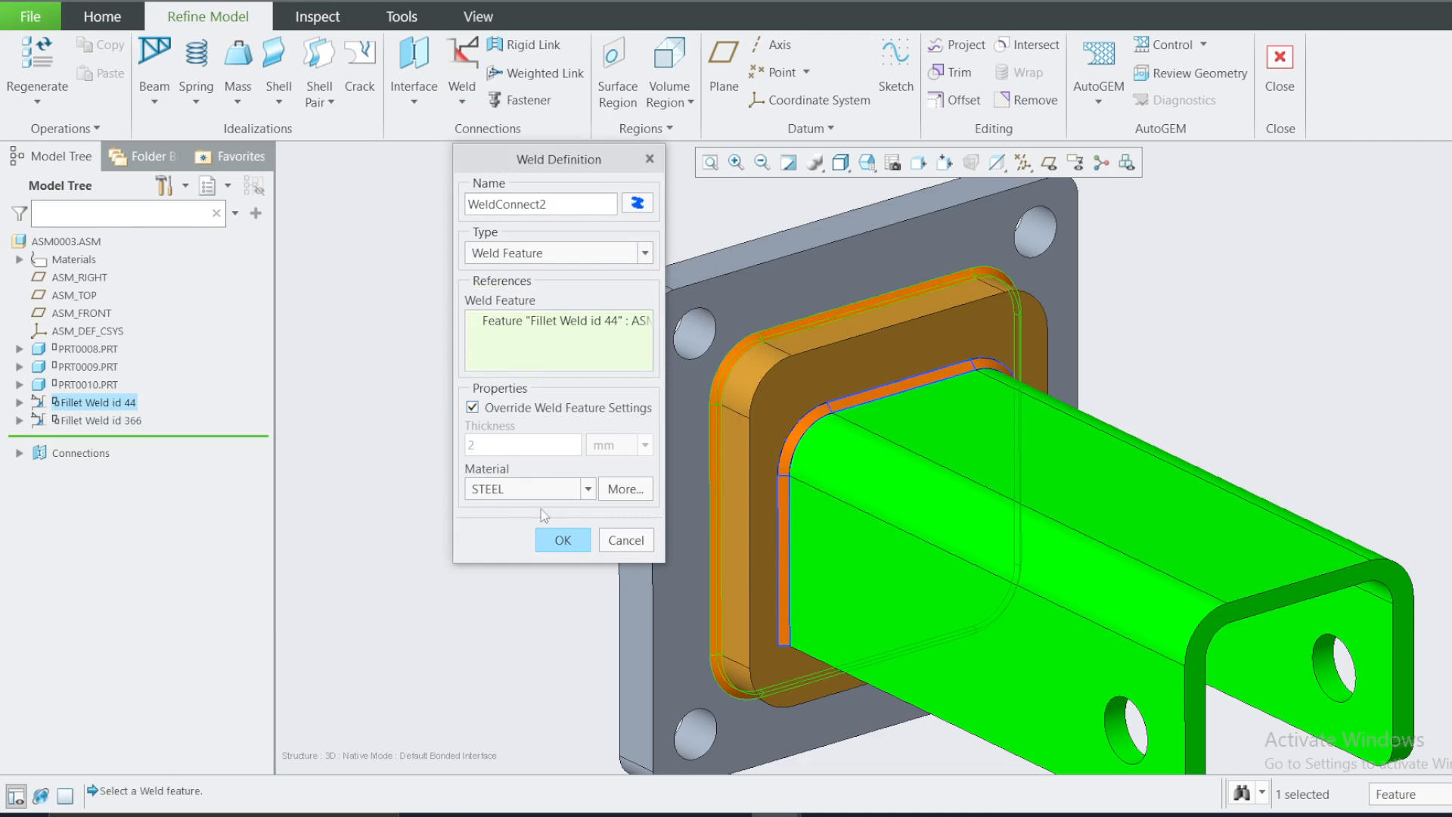
left_click(560, 542)
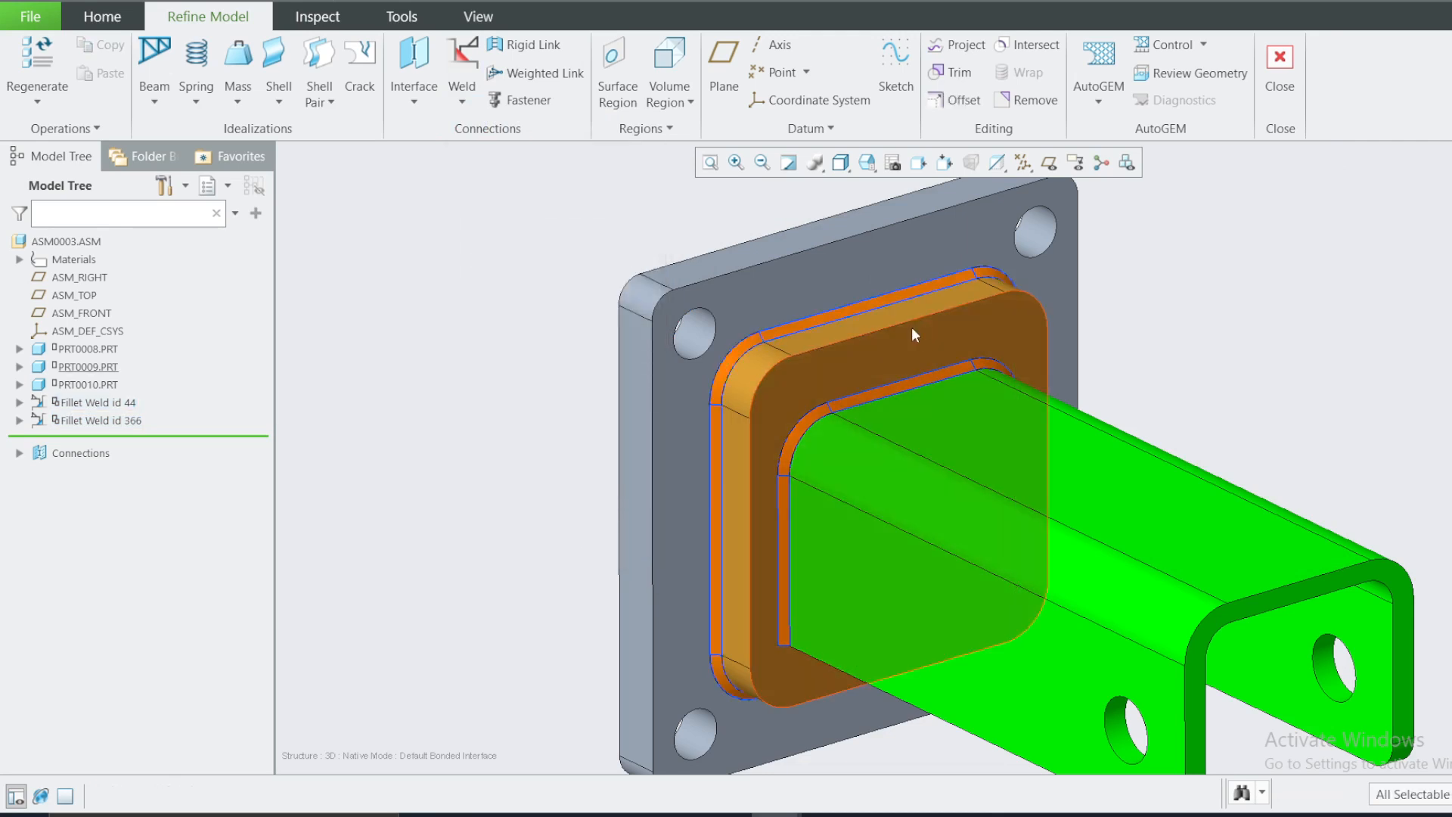
Review the simulation geometry, checking the weld surfaces around the channel and the middle plate.
left_click(1191, 73)
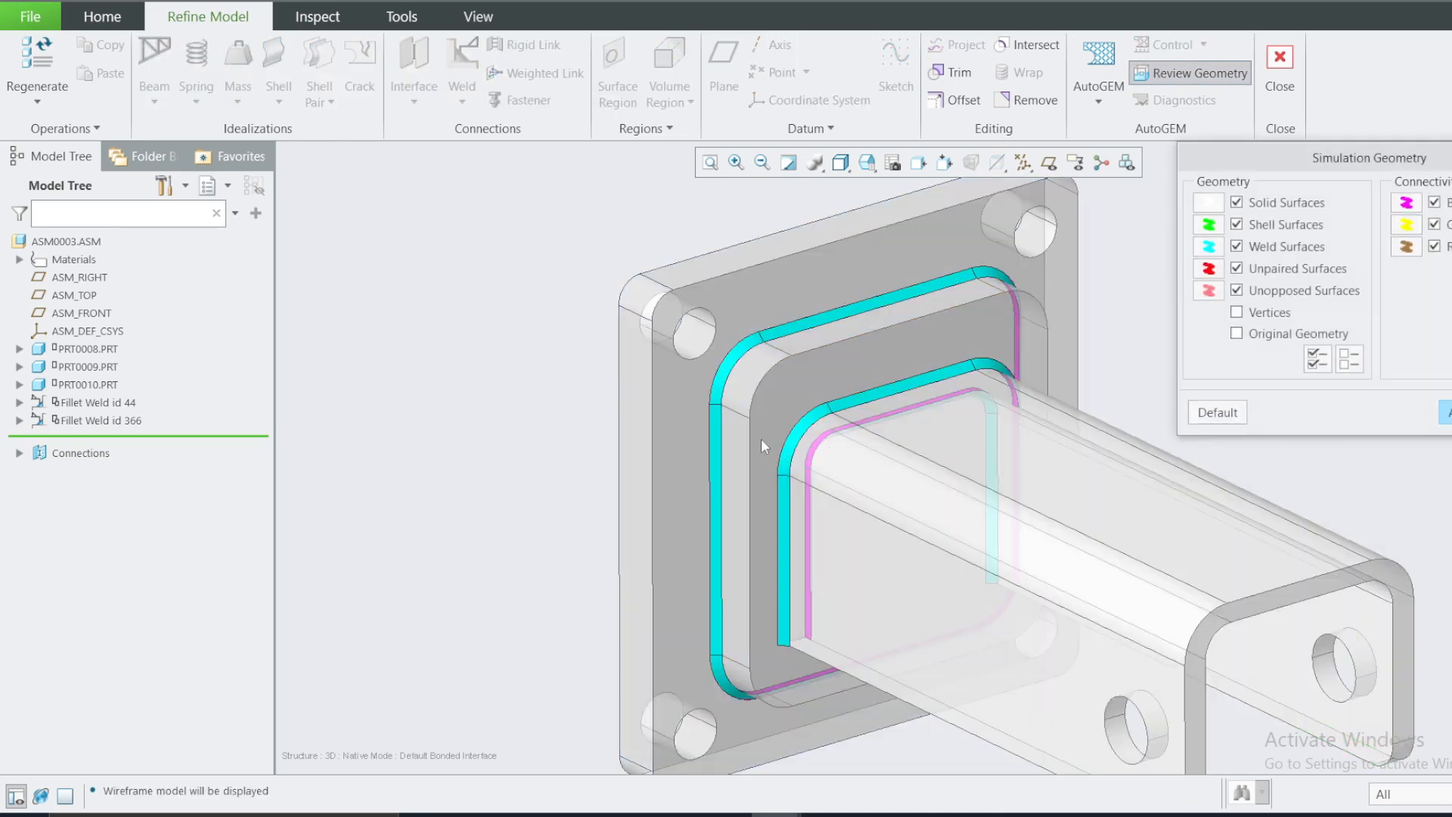
scroll(833, 343, "up", 4)
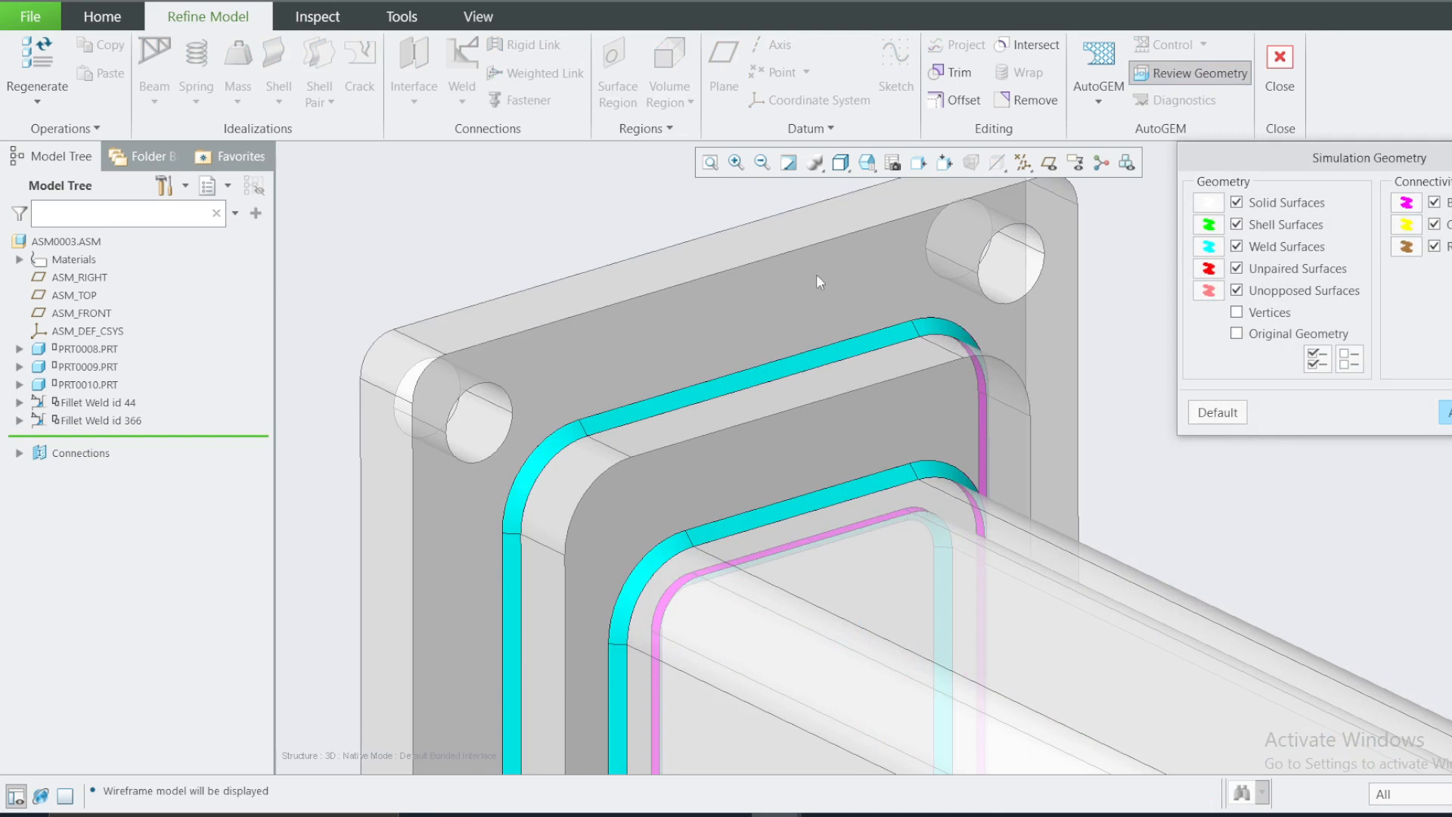
scroll(650, 347, "down", 2)
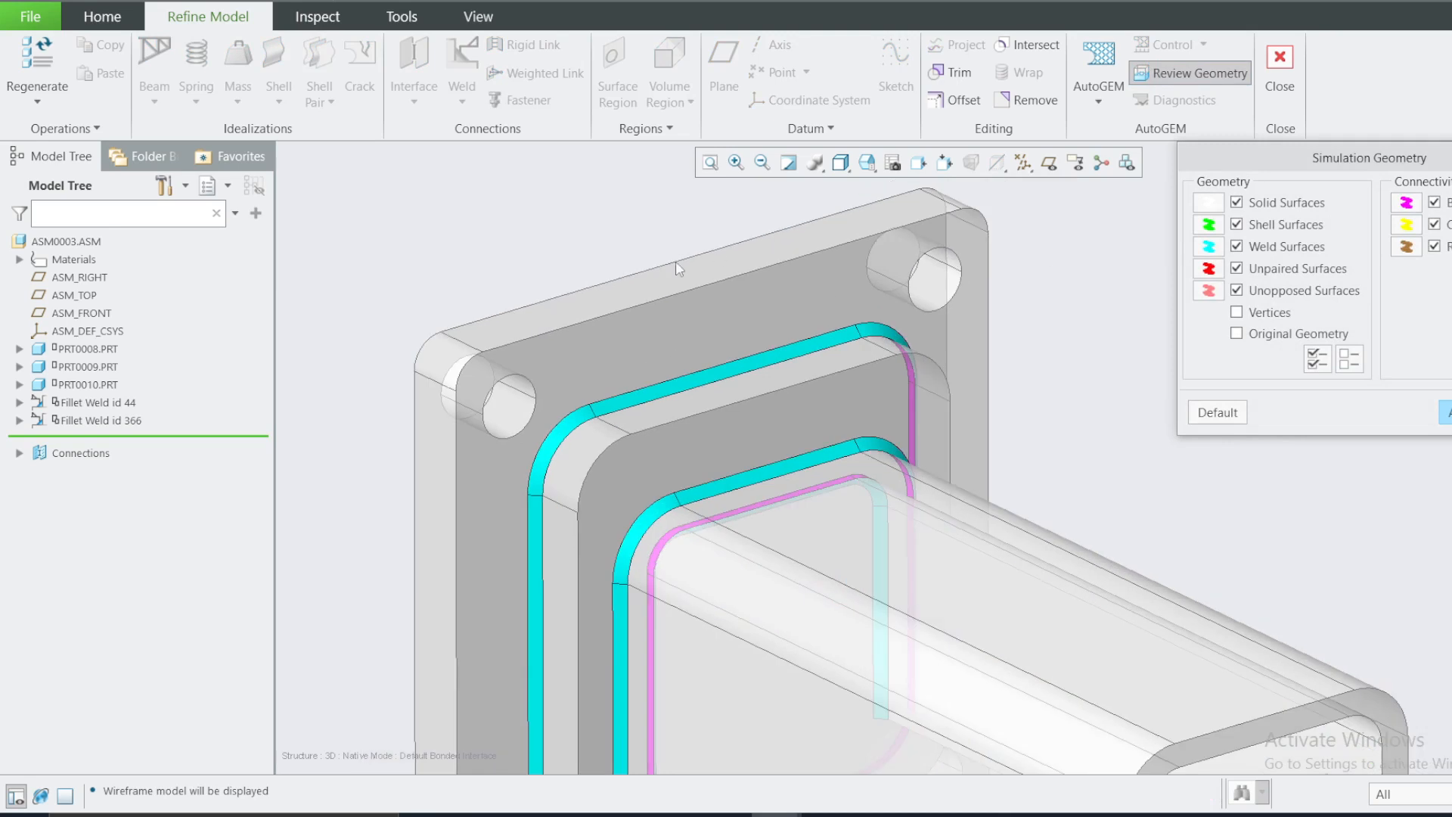
scroll(545, 270, "down", 3)
left_click_drag(1215, 164, 960, 195)
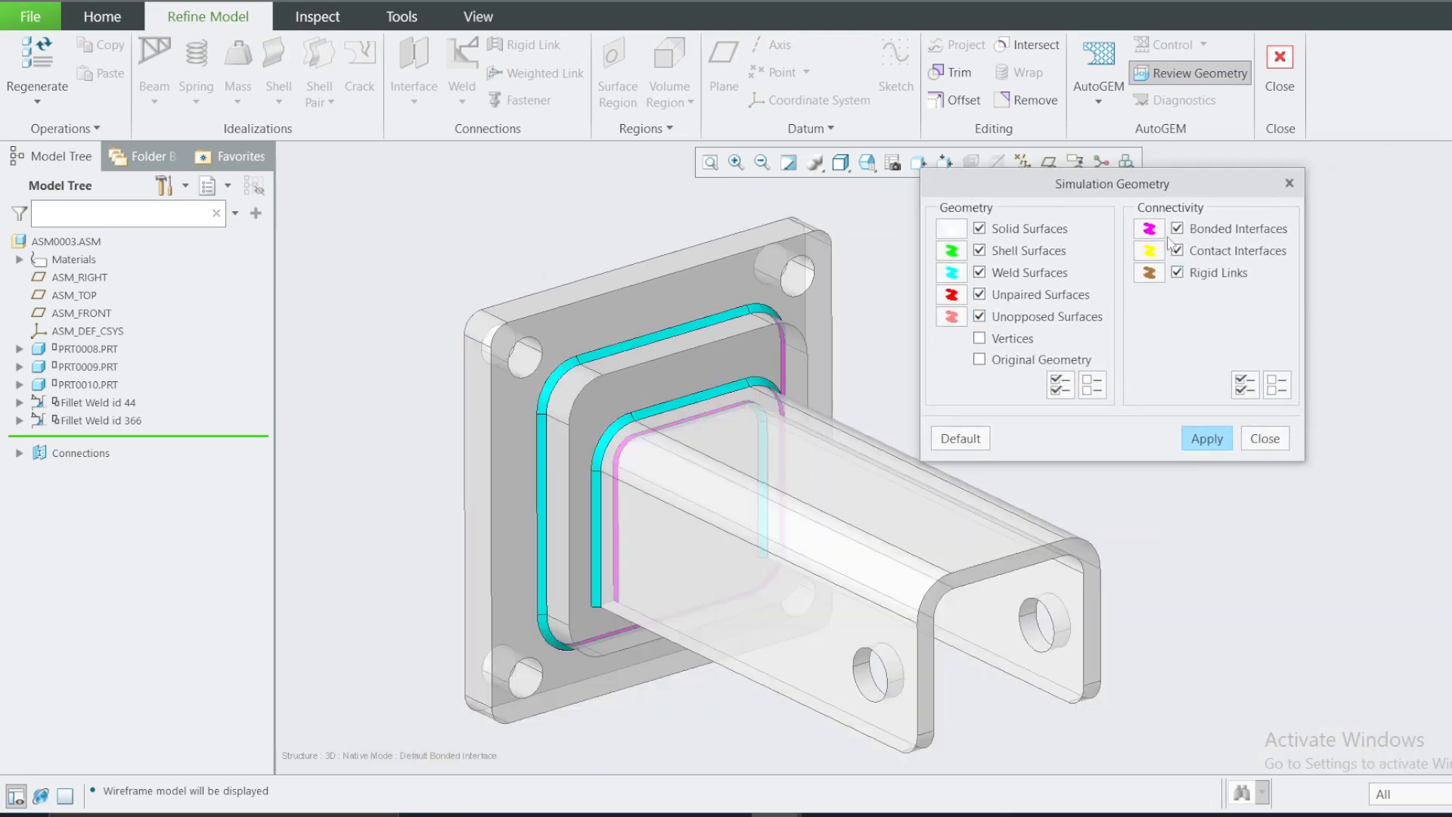
Examine the bonded interfaces at the plate and channel joints up close from front and rear, then end the geometry review.
scroll(770, 360, "up", 6)
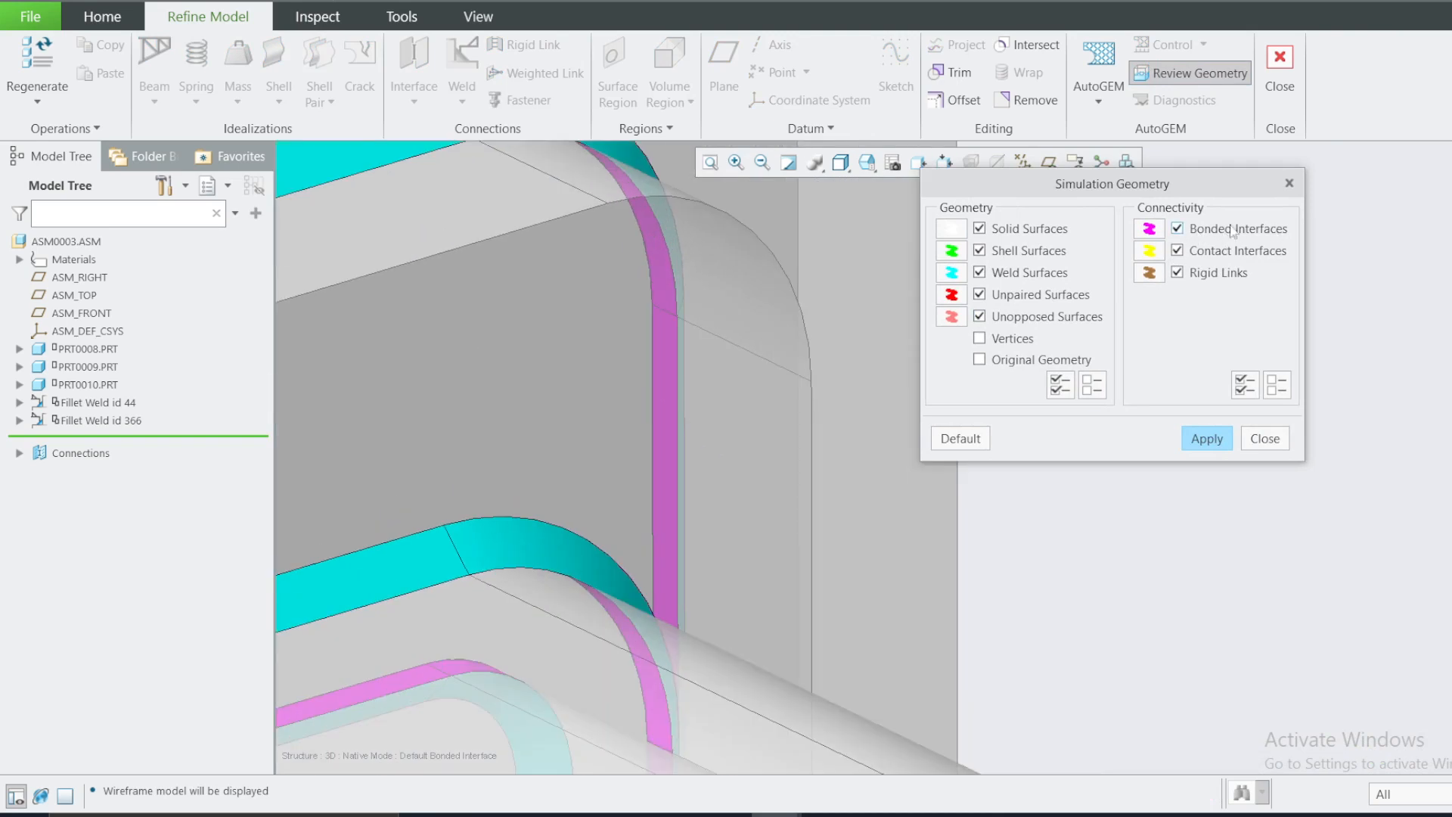
left_click(978, 294)
scroll(714, 316, "down", 2)
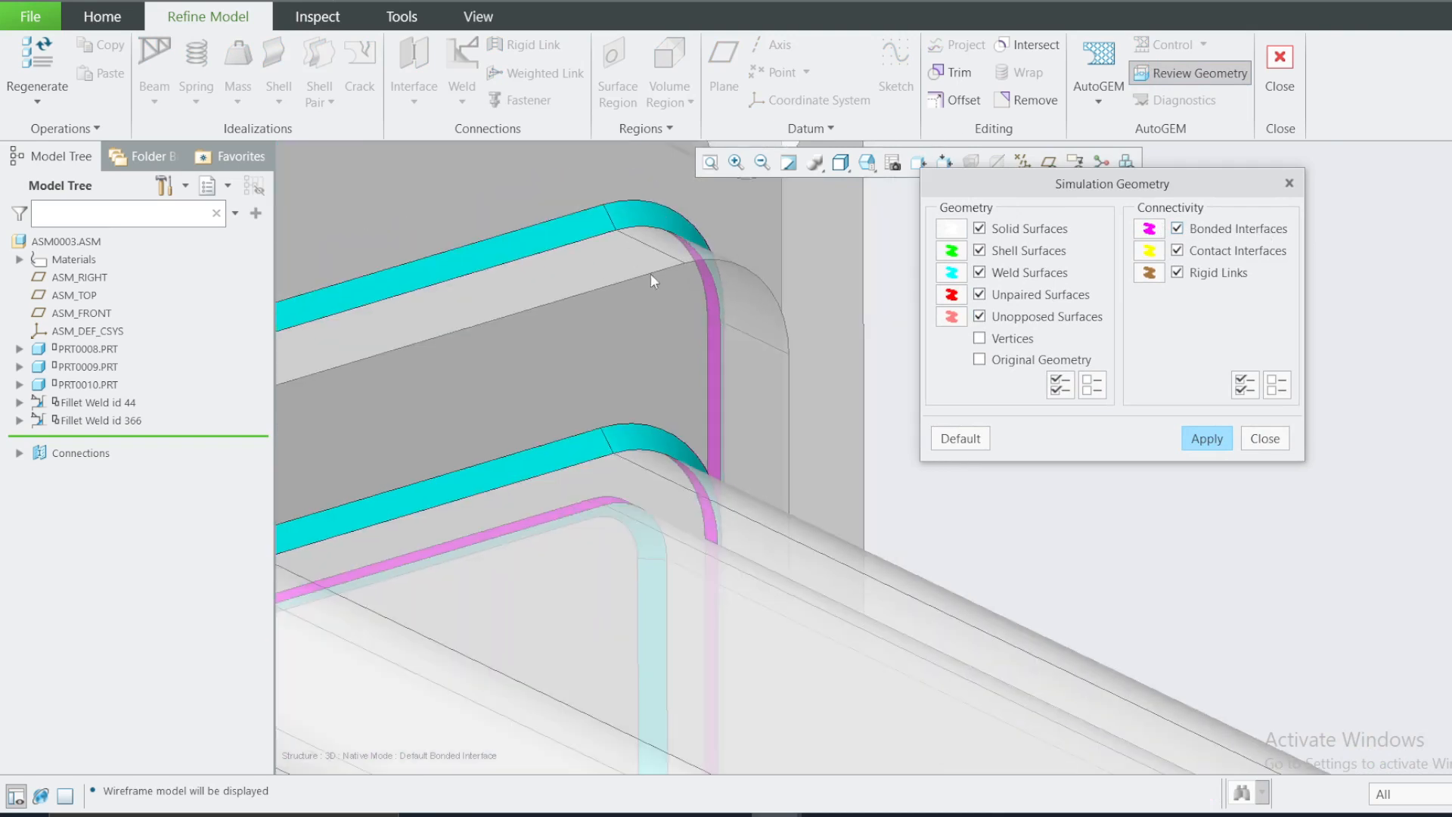
scroll(643, 280, "down", 3)
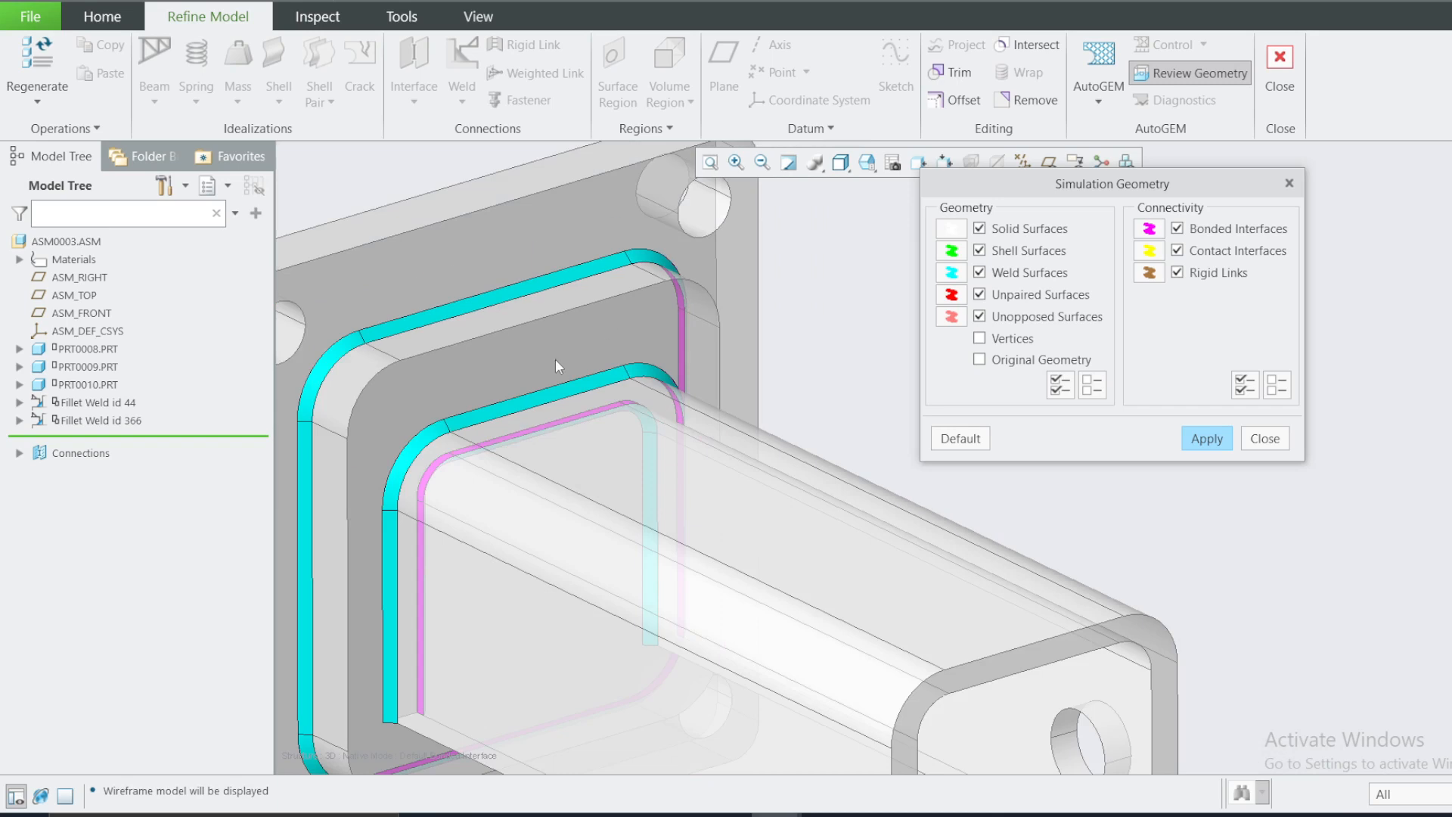
middle_click_drag(556, 361, 613, 342)
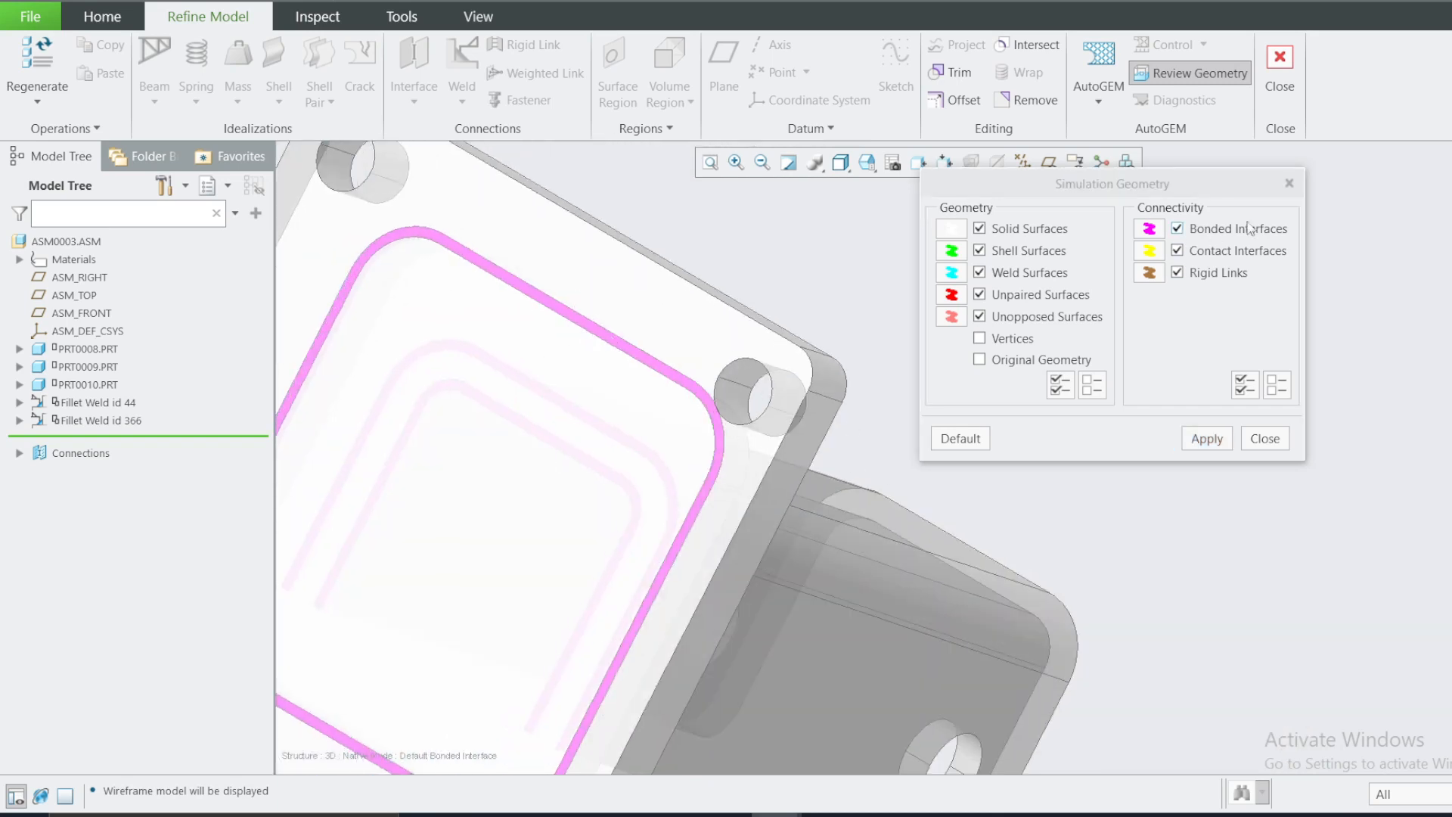
scroll(777, 369, "down", 4)
middle_click_drag(750, 437, 602, 428)
scroll(757, 463, "up", 5)
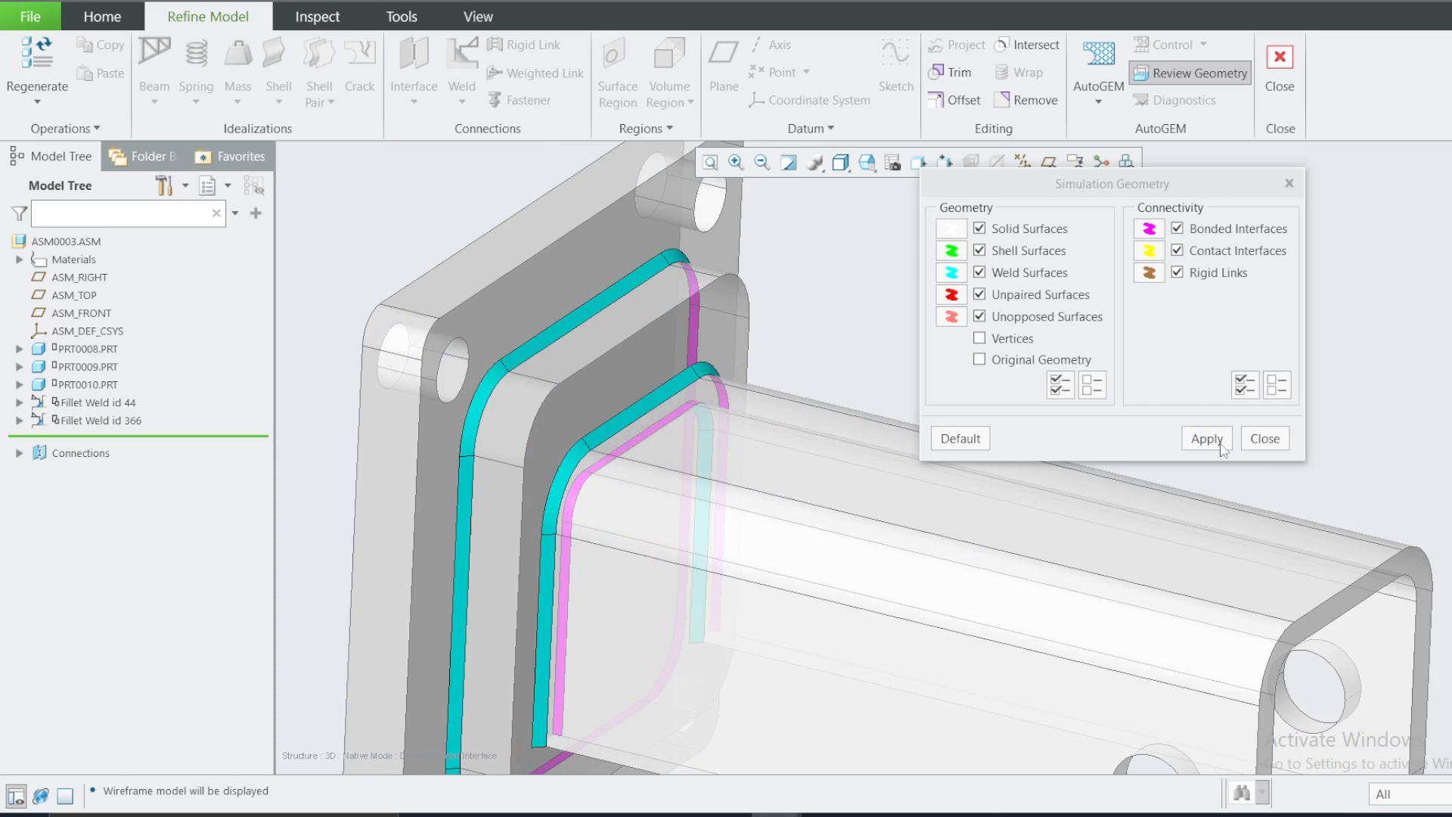
left_click(1278, 443)
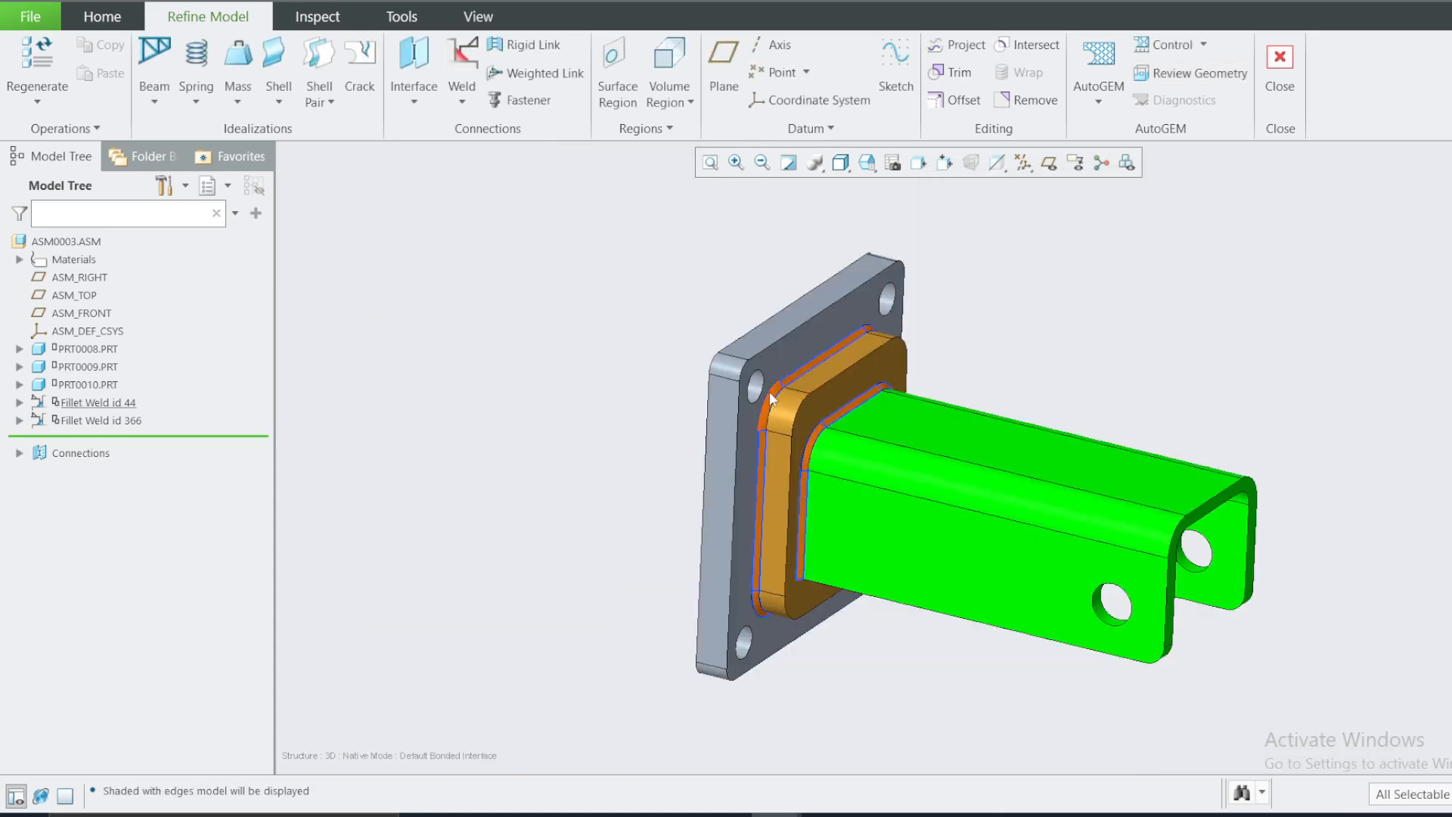
middle_click_drag(771, 400, 656, 401)
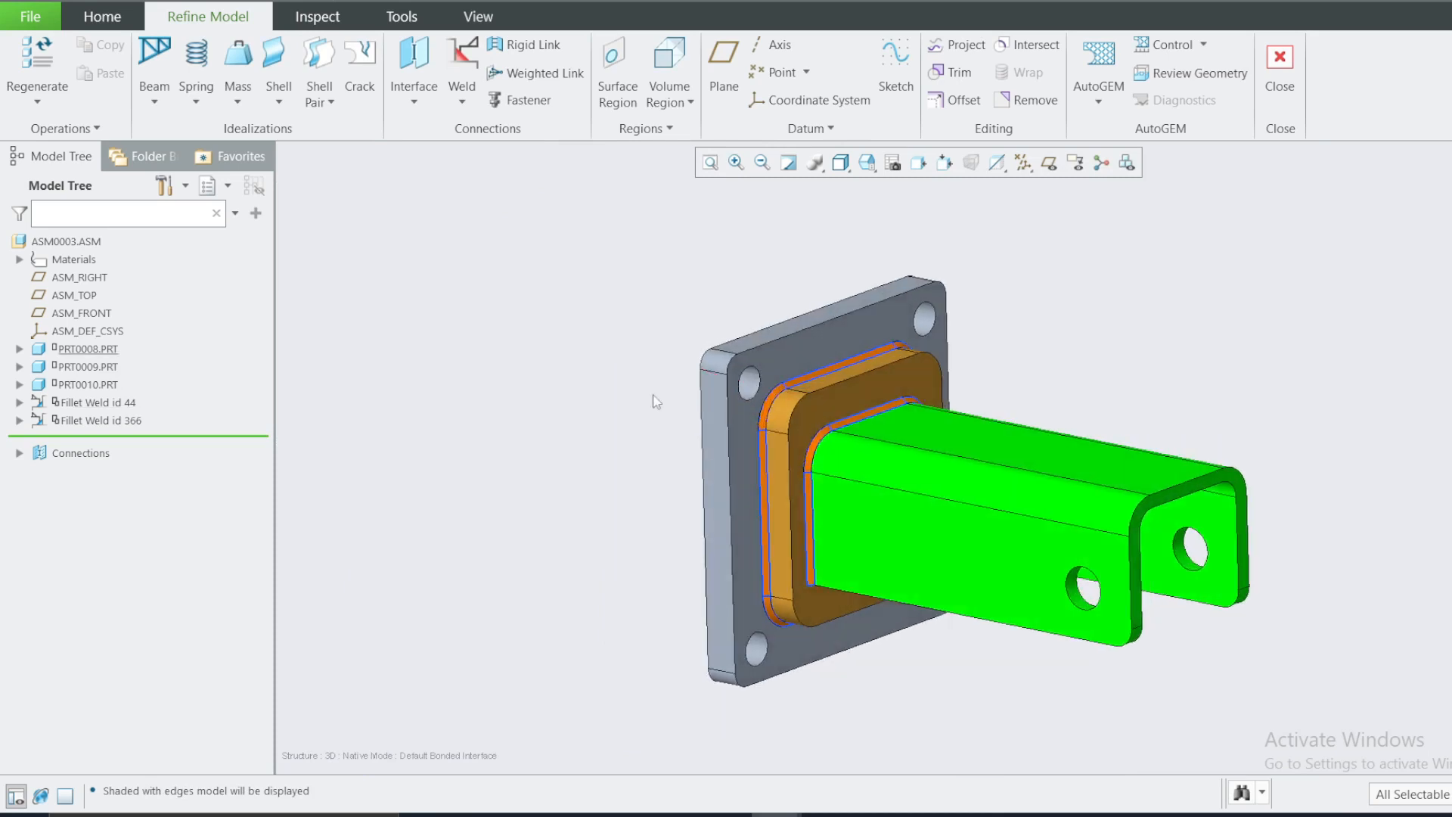
left_click(1075, 76)
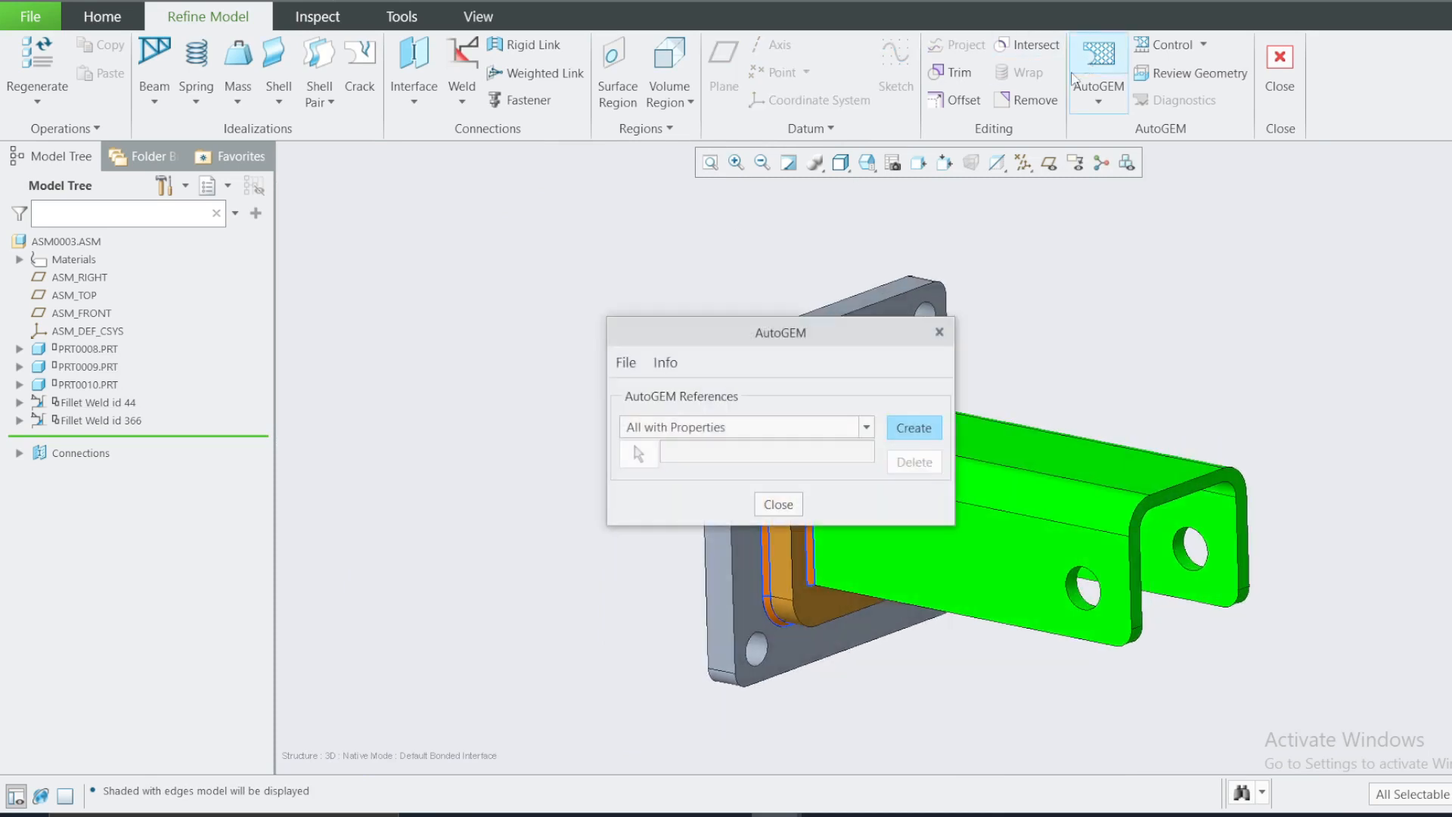
left_click(779, 505)
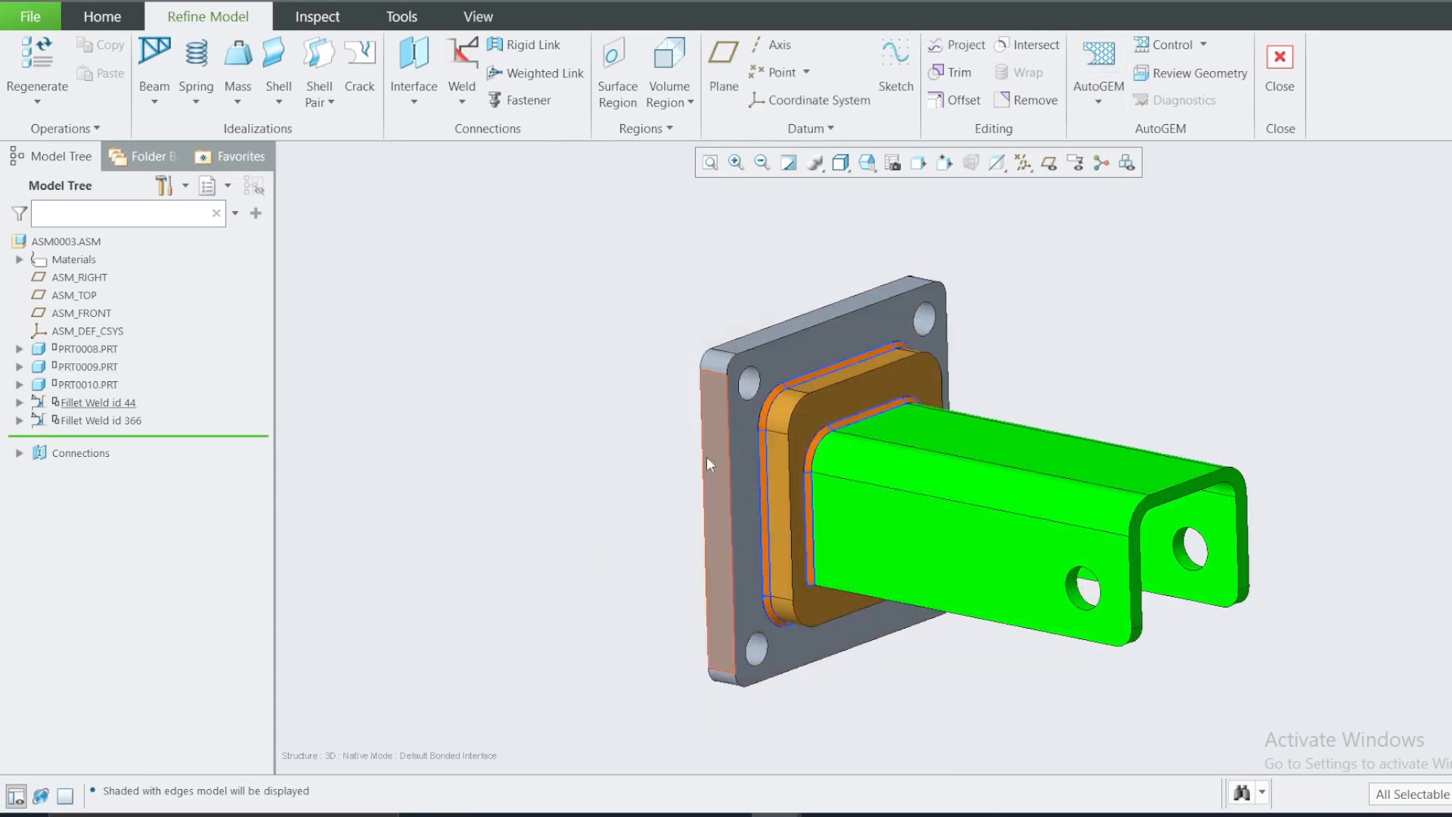
Create an AutoGEM mesh for All with Properties and dismiss the mesh summary.
left_click(1097, 76)
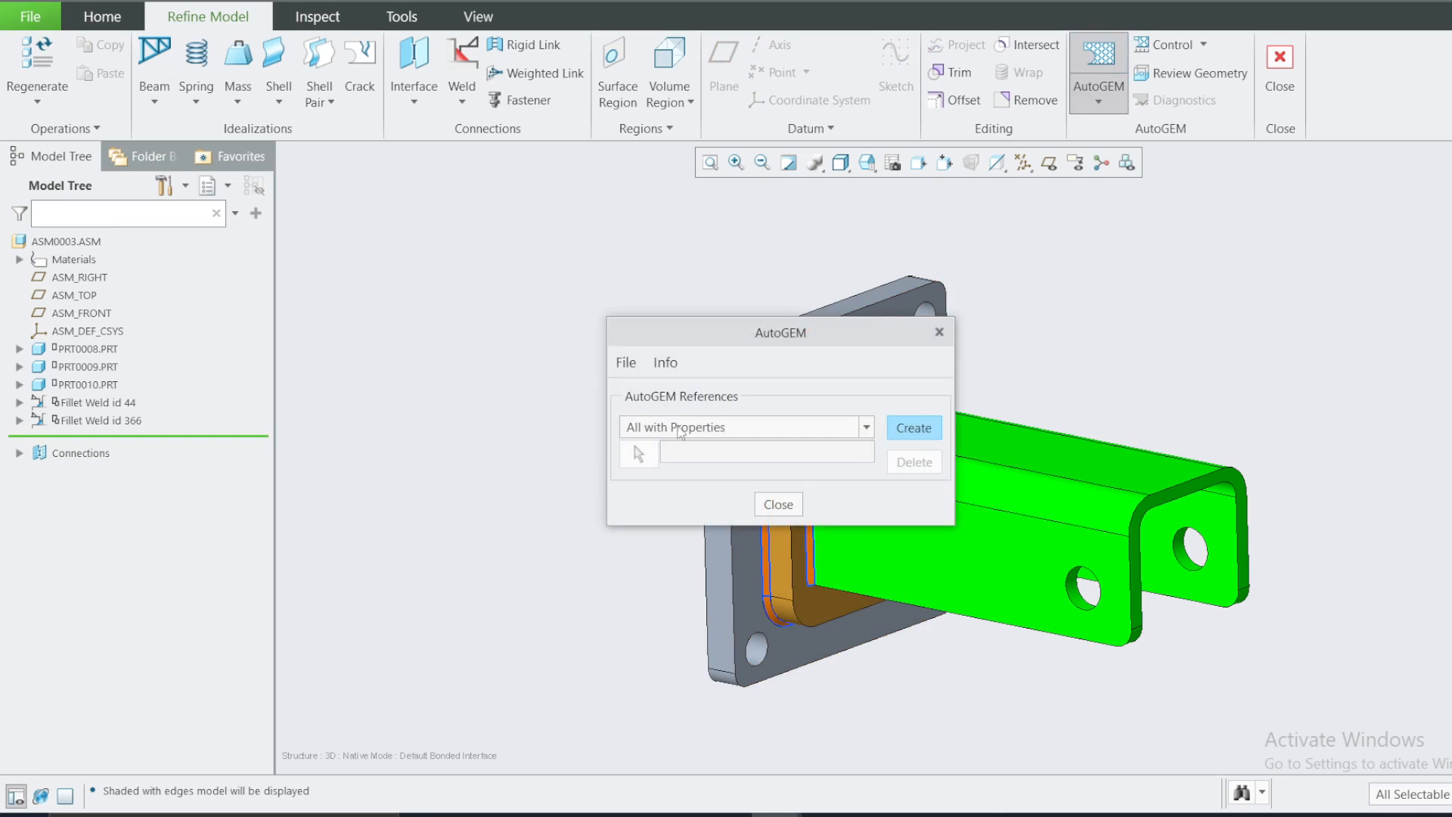
left_click(912, 429)
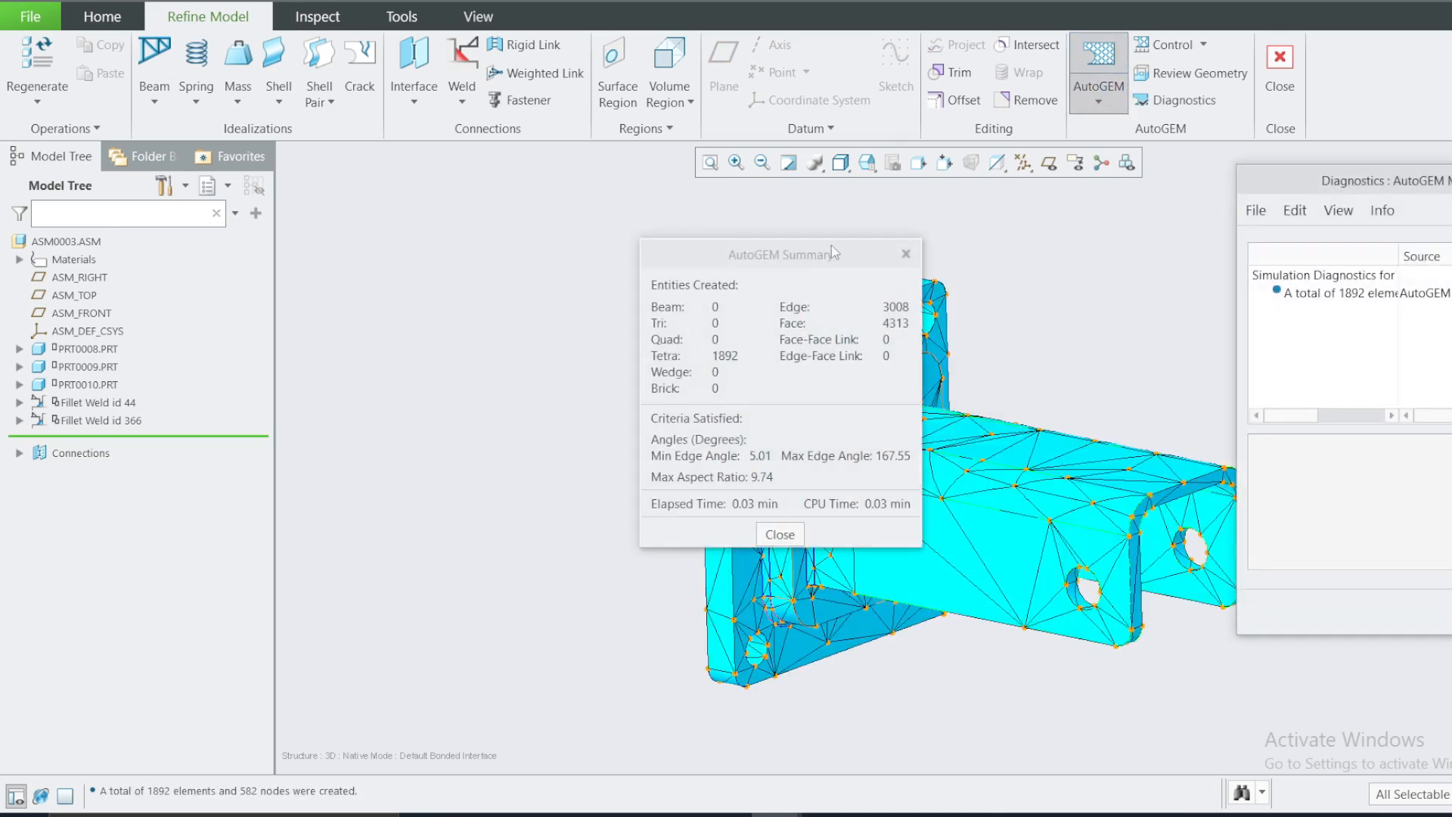
left_click_drag(681, 264, 501, 266)
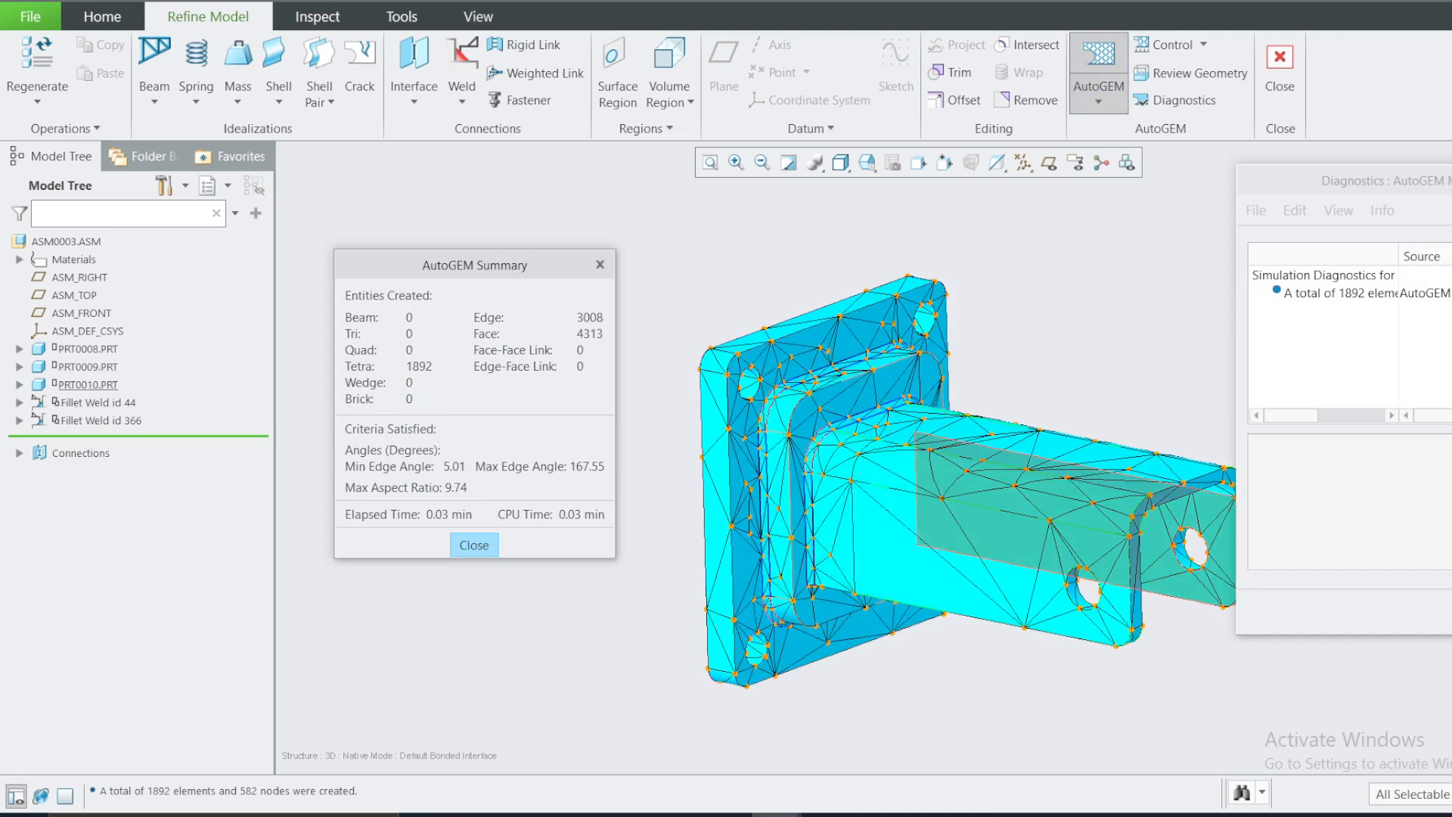
left_click(1092, 601)
left_click(475, 545)
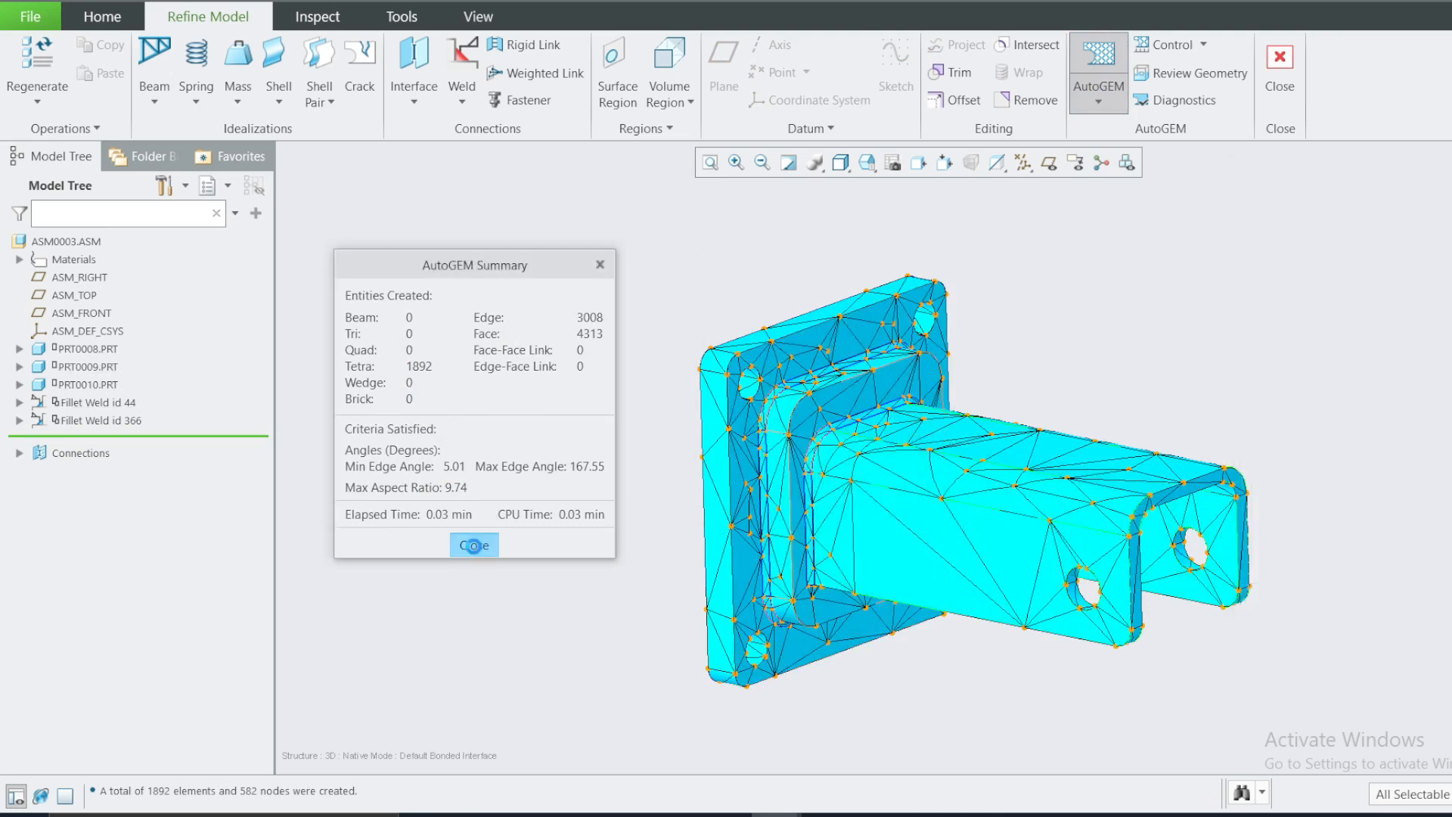
Leave AutoGEM and discard the generated mesh without saving it.
left_click(773, 502)
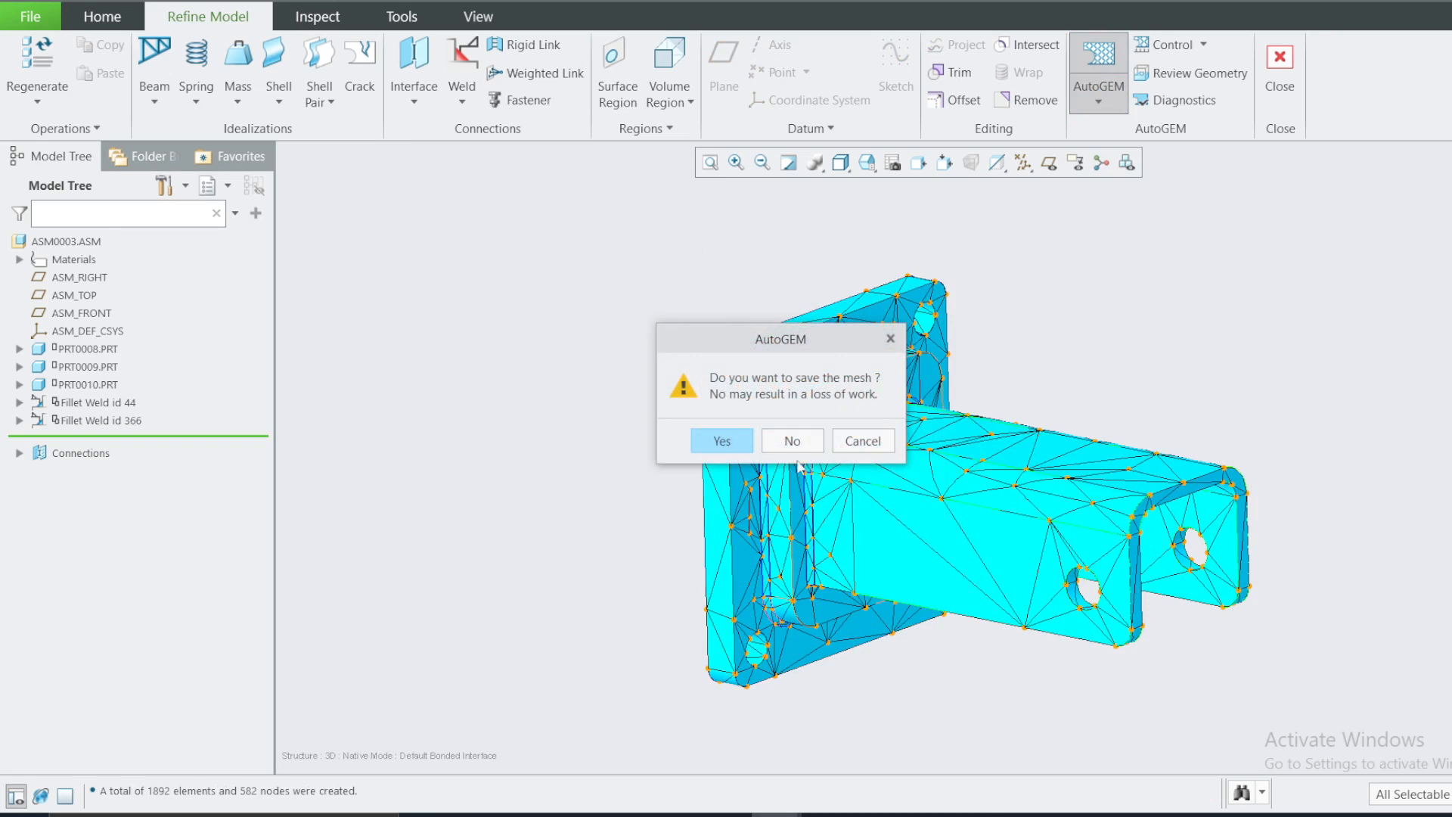
left_click(863, 440)
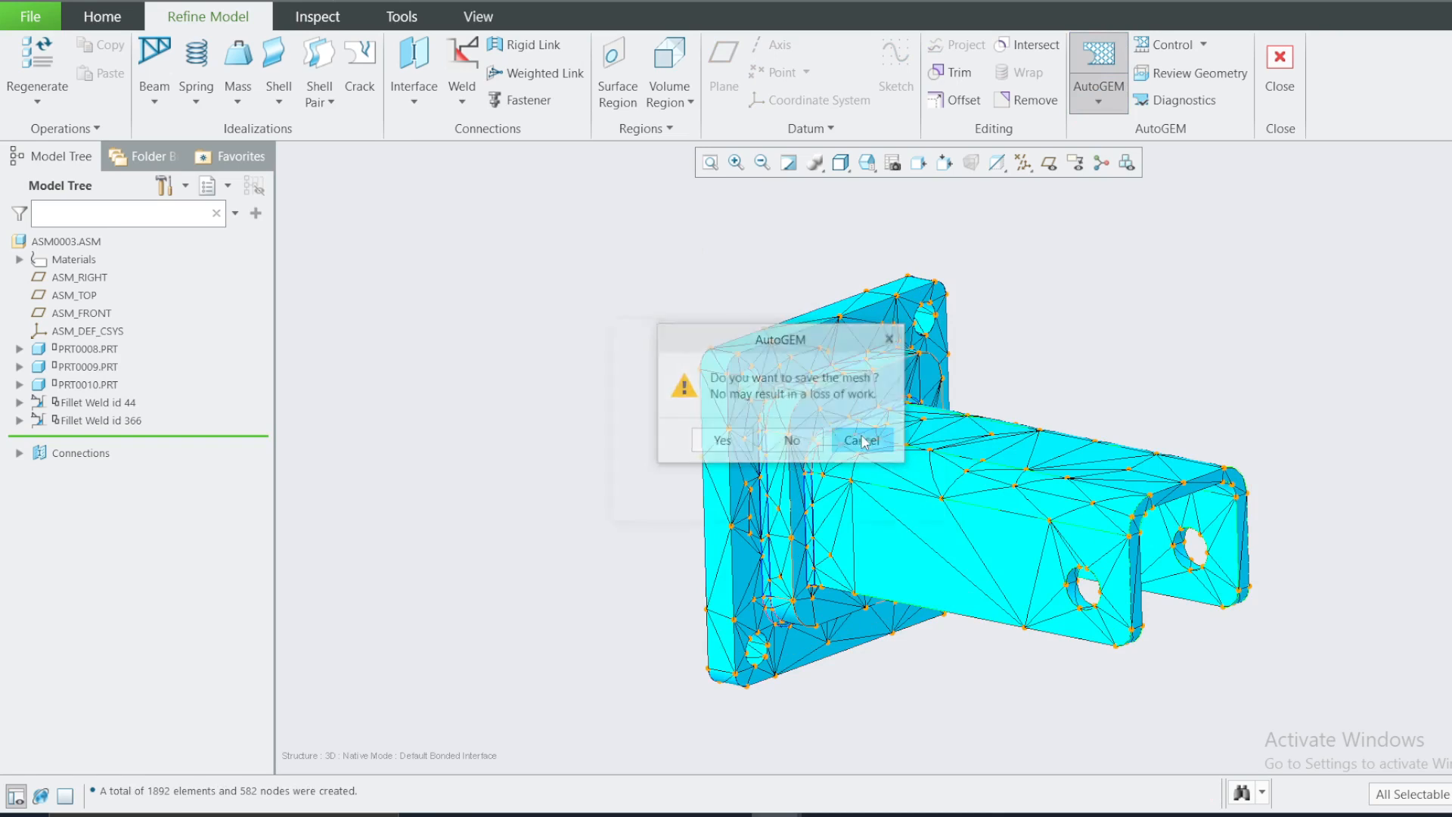
left_click(779, 504)
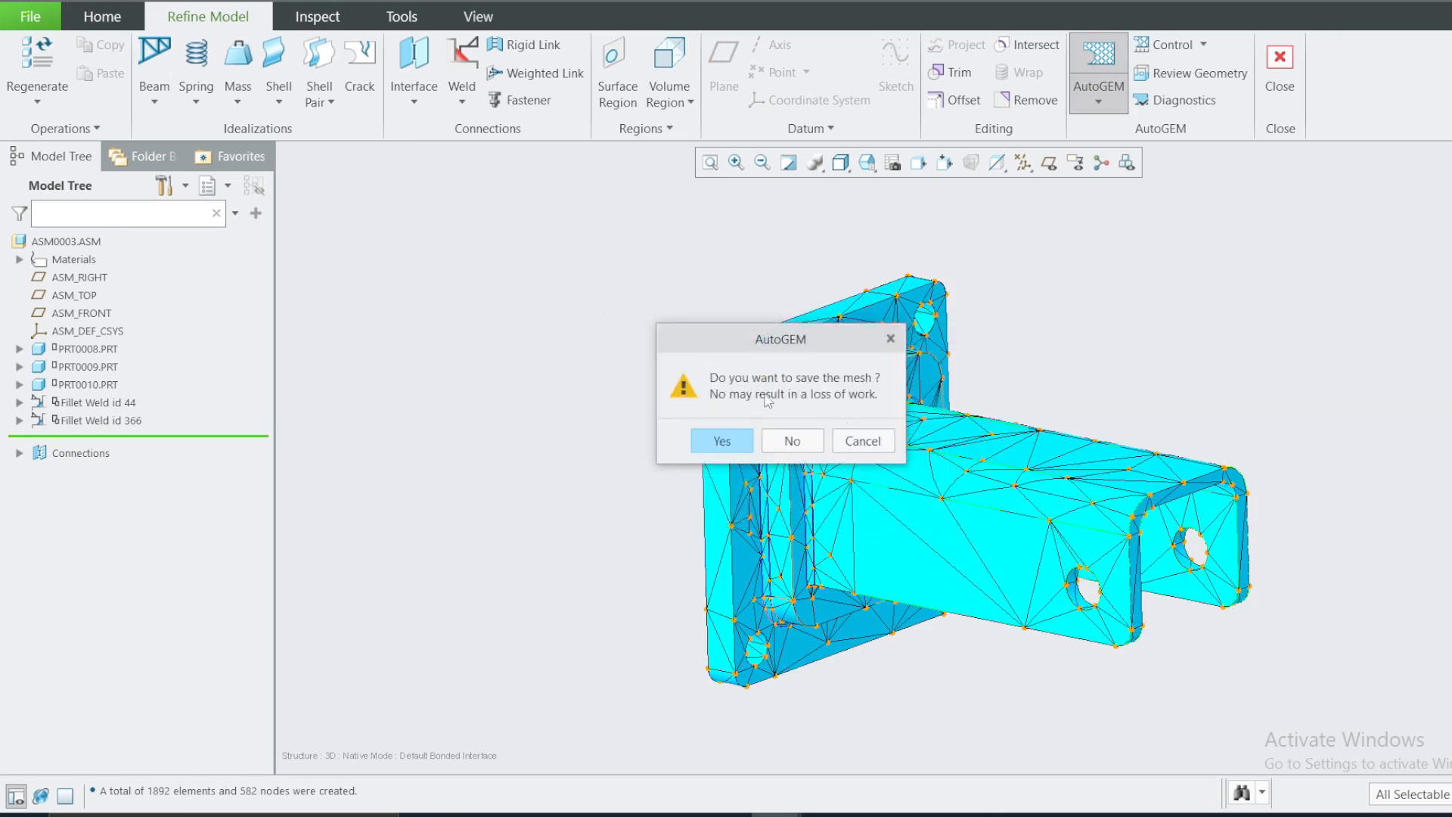
left_click(867, 438)
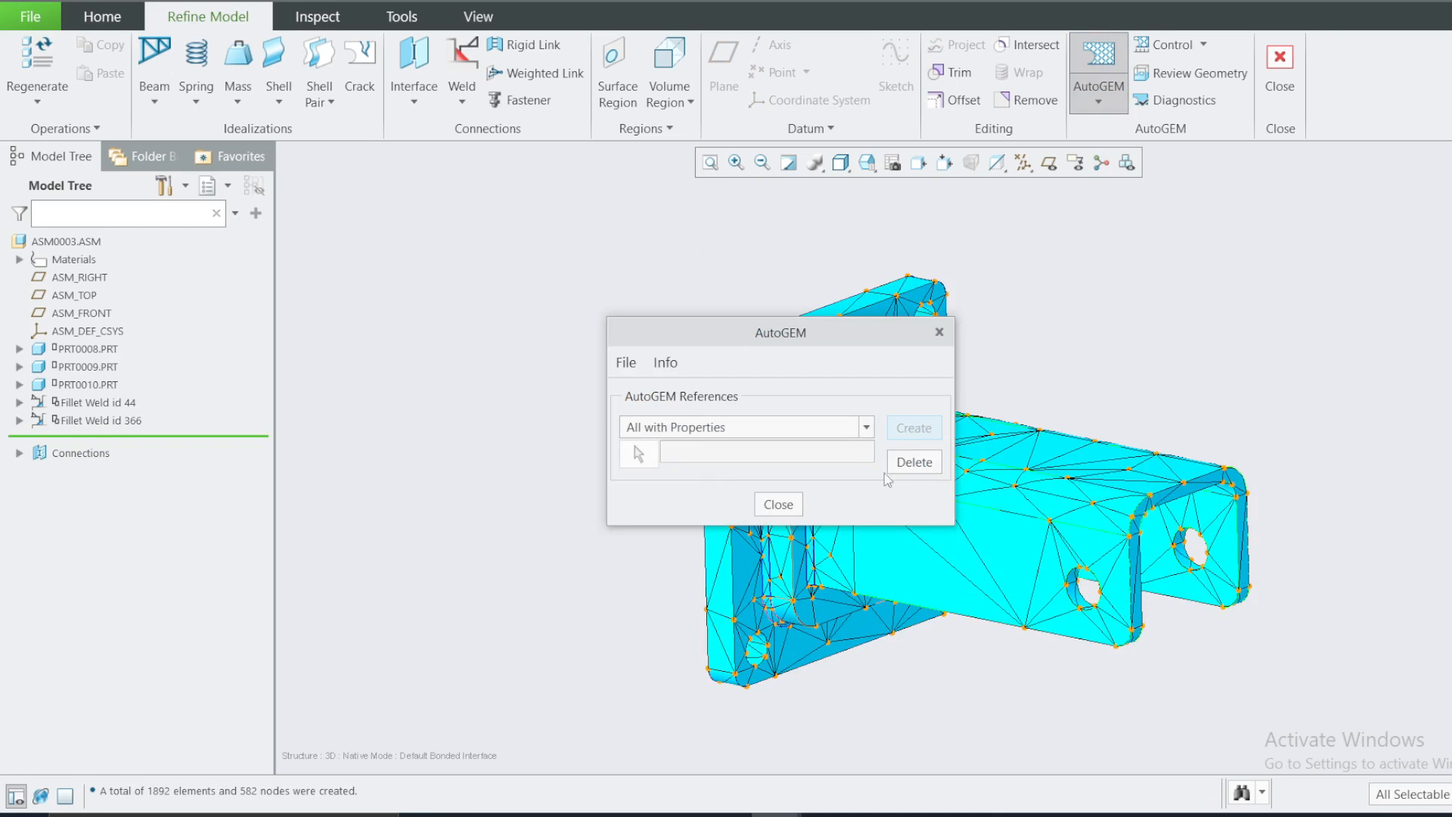
left_click(787, 507)
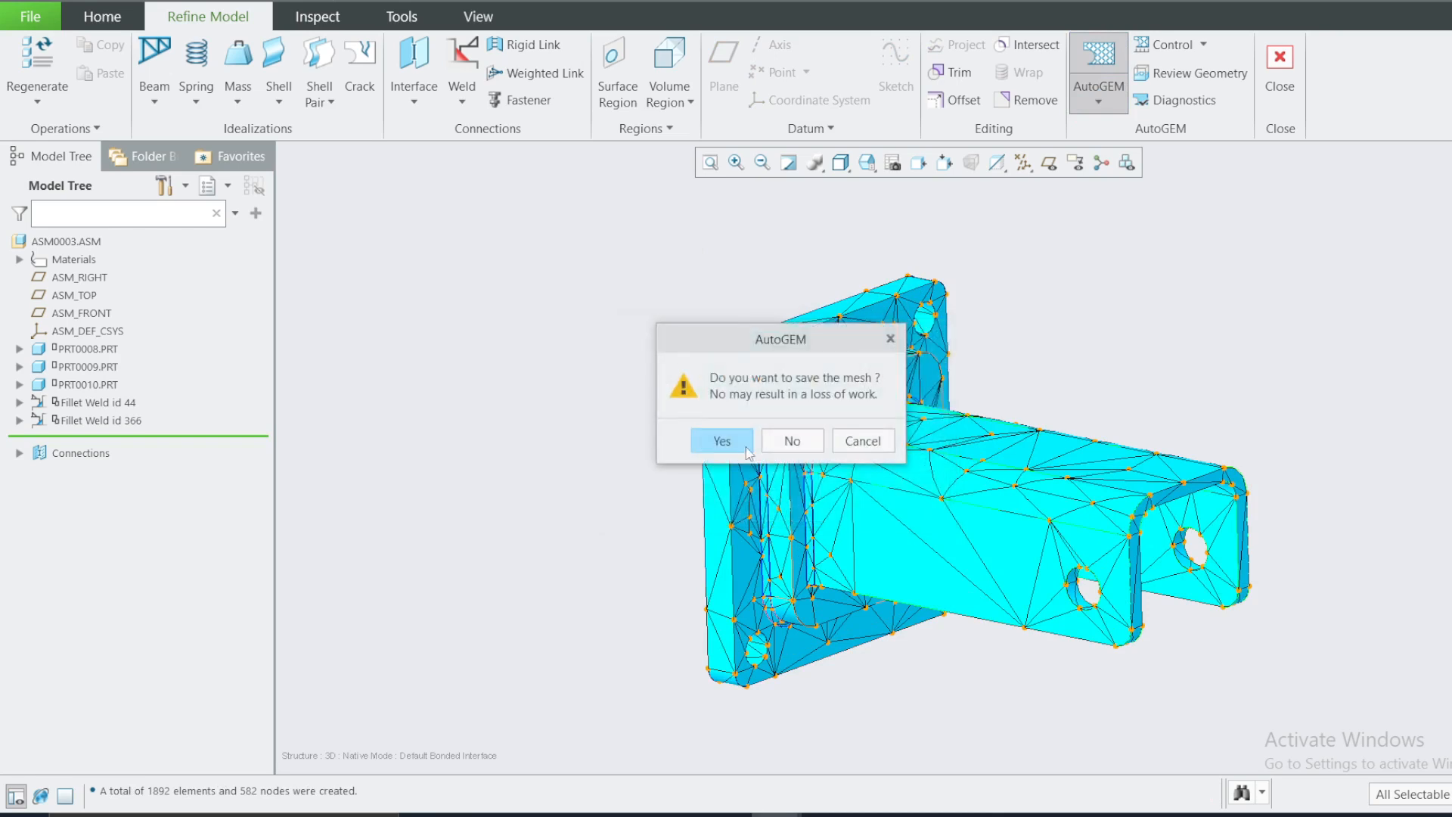
left_click(791, 441)
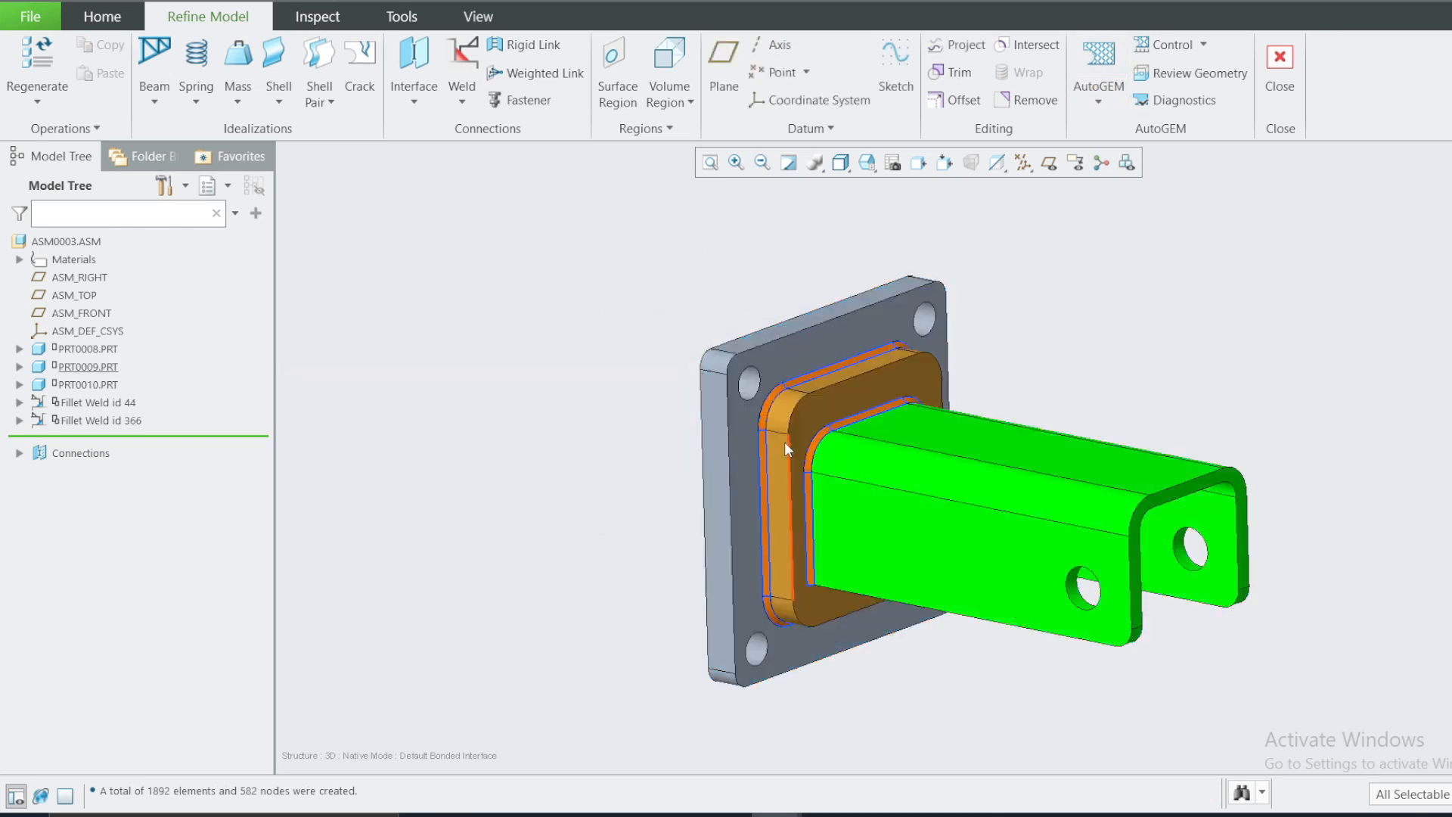
Create the AutoGEM mesh again for All with Properties and examine the elements along the fillet weld around the middle plate.
left_click(1099, 66)
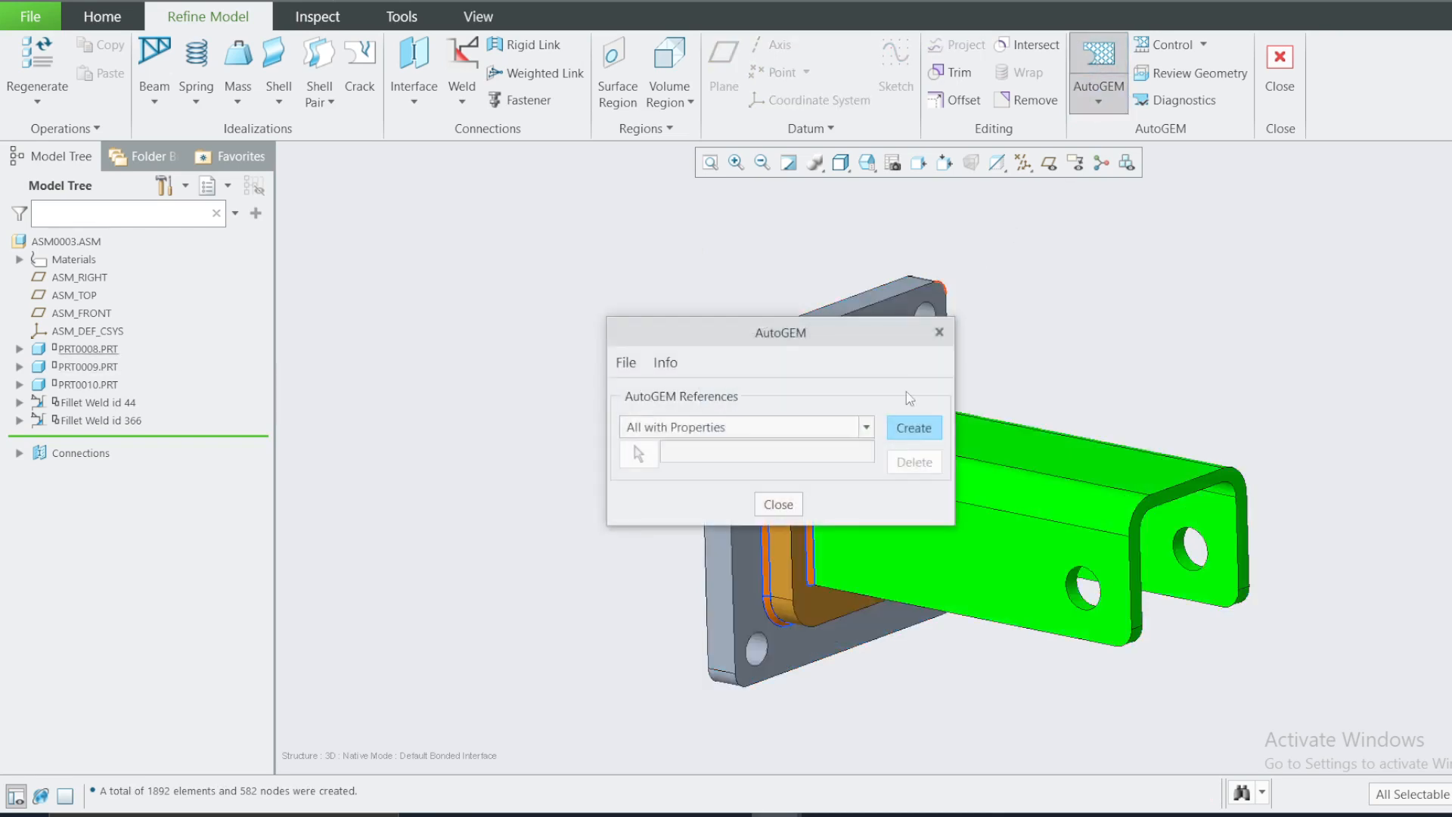
left_click(912, 431)
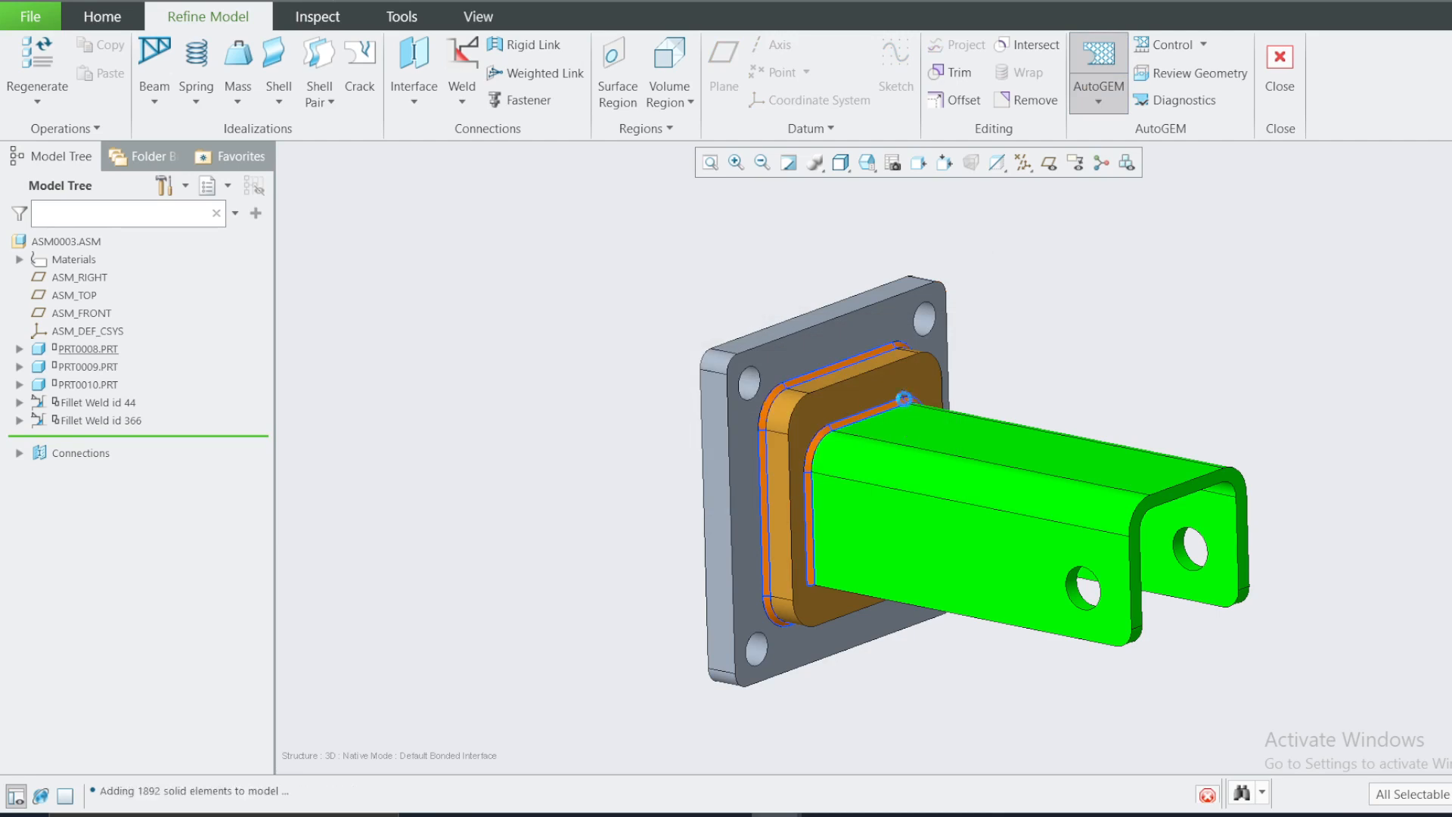
left_click_drag(792, 263, 405, 274)
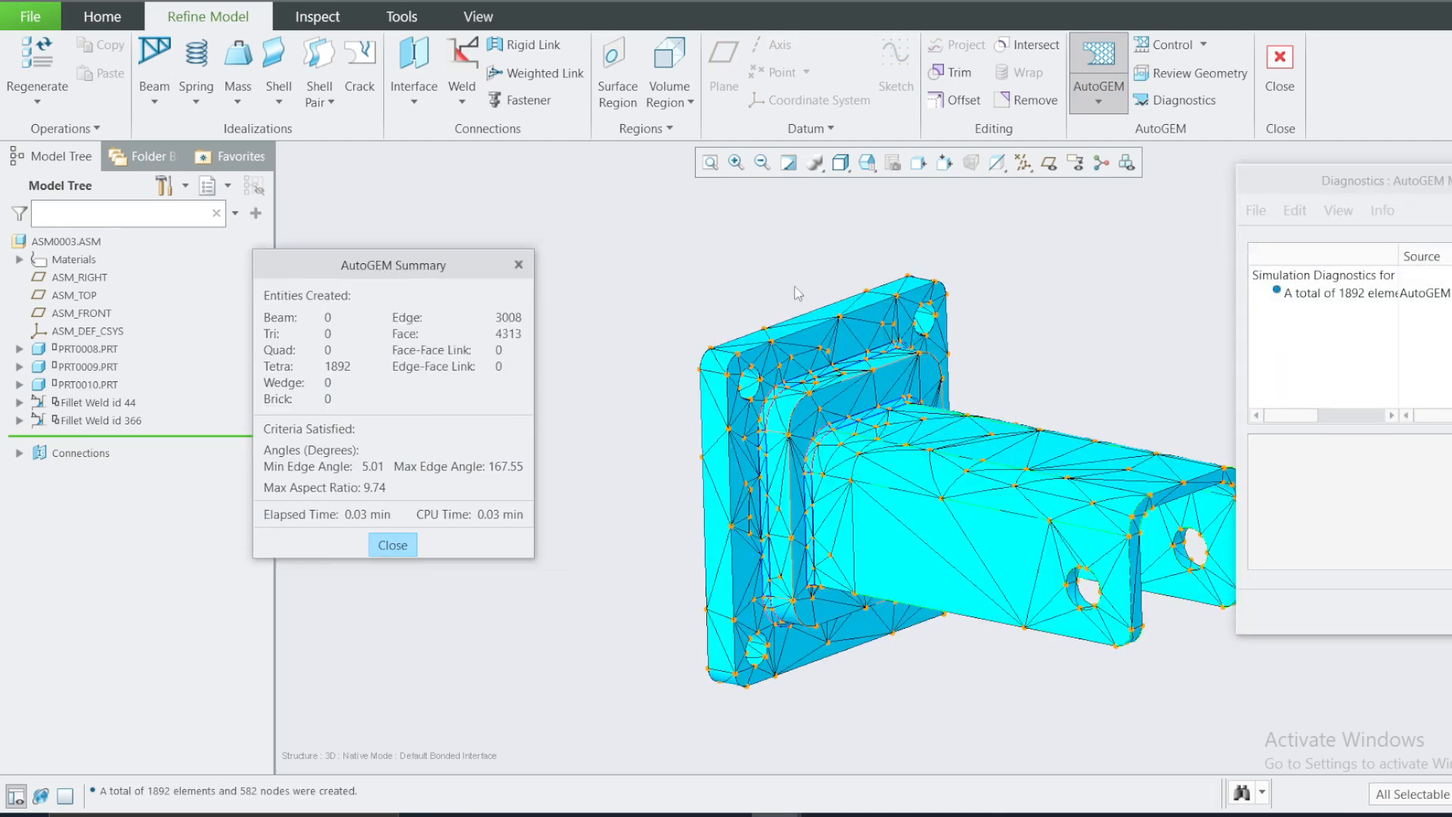
scroll(792, 508, "up", 3)
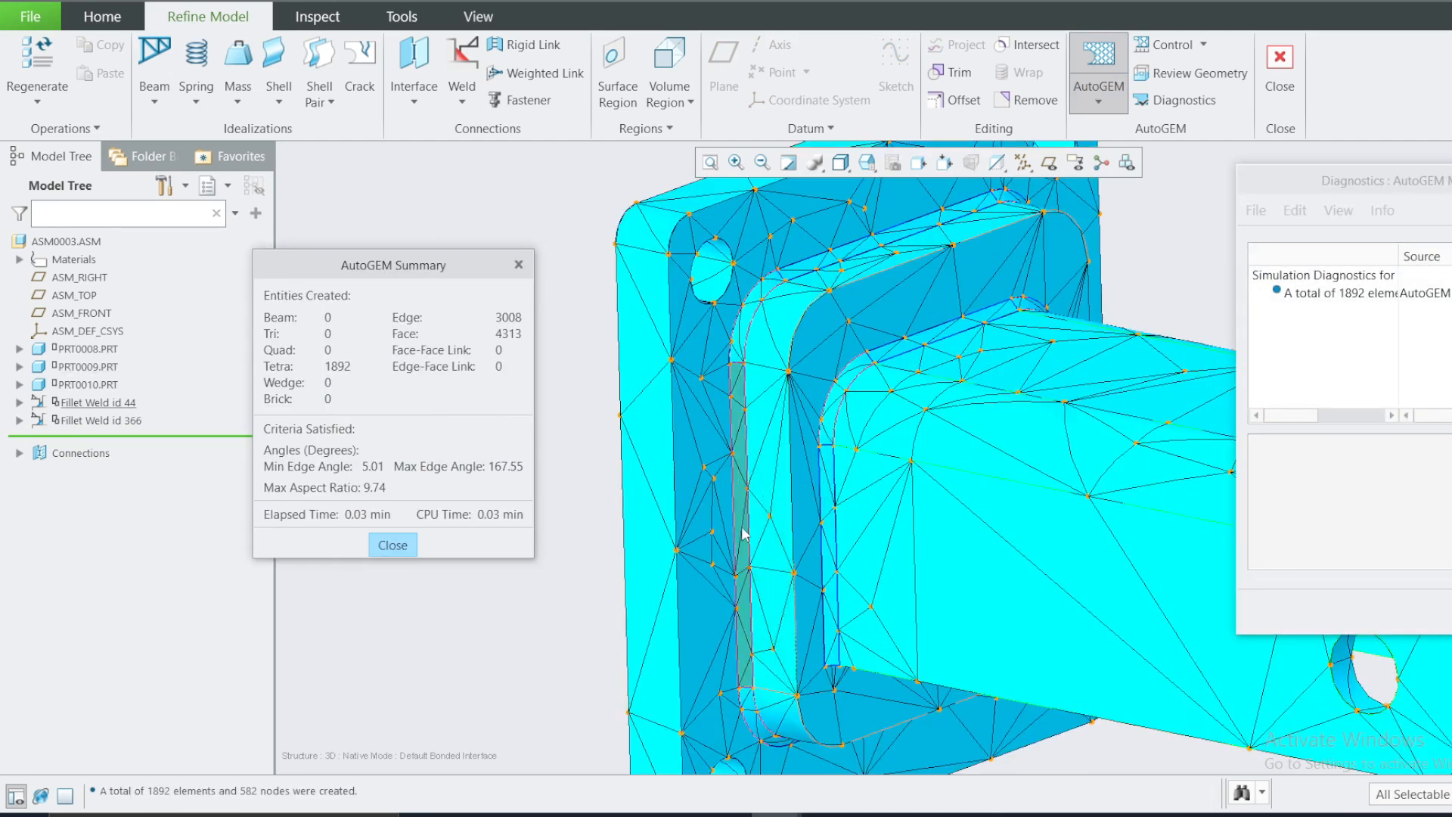
scroll(763, 323, "up", 3)
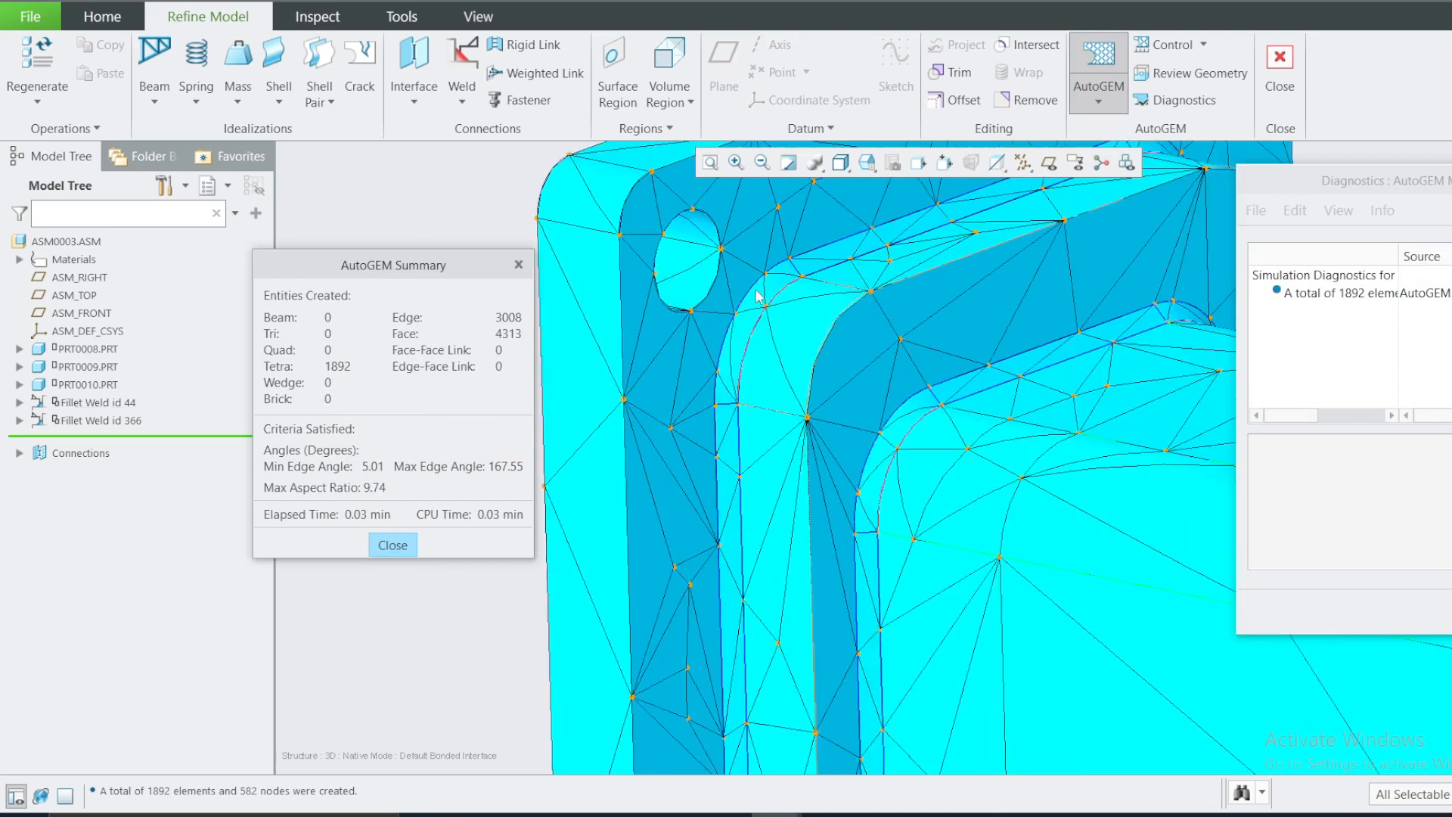
scroll(823, 274, "up", 3)
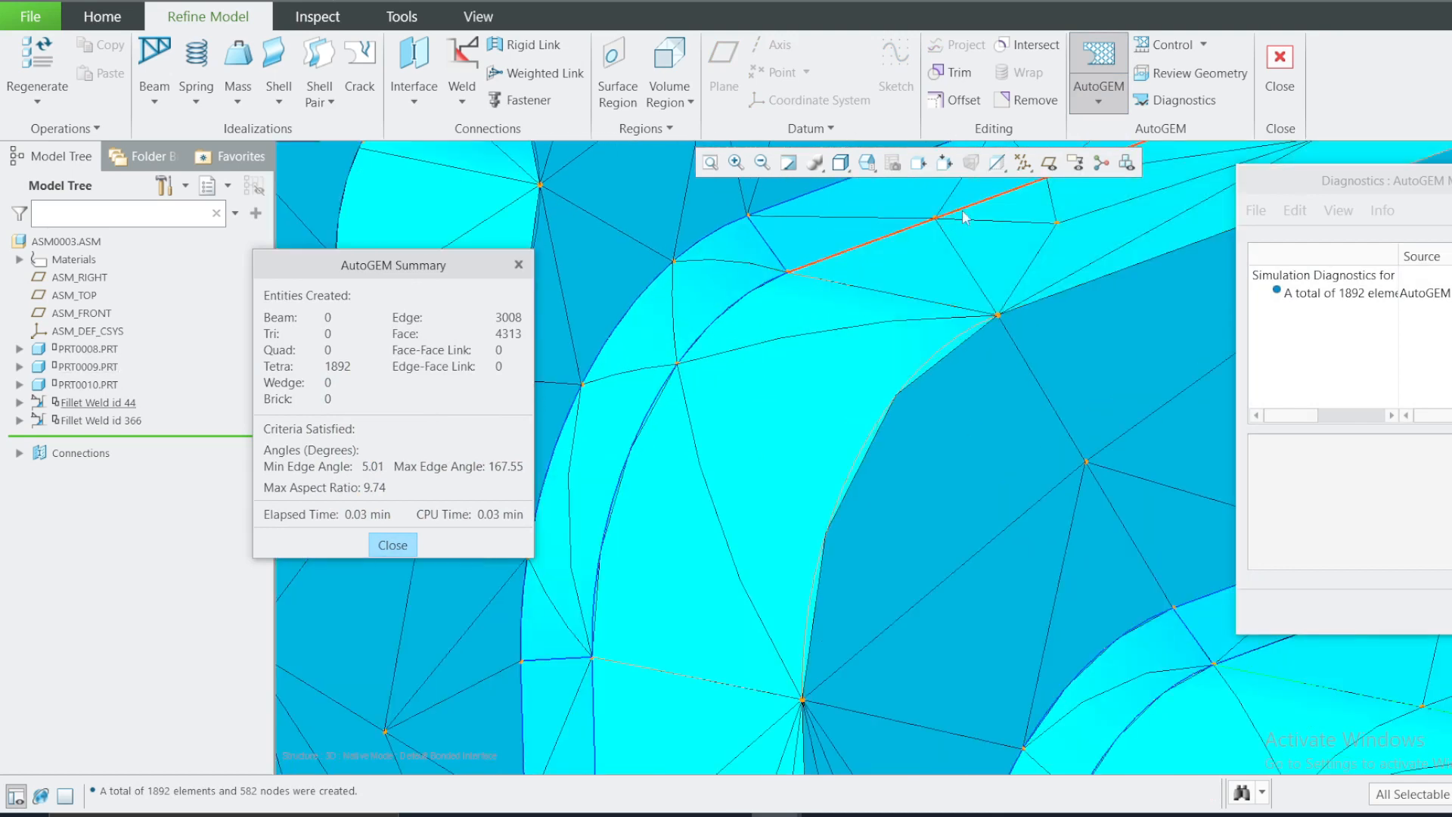
Examine the mesh elements and shared nodes along the fillet welds around the middle plate and the channel.
scroll(752, 396, "down", 3)
scroll(731, 400, "up", 3)
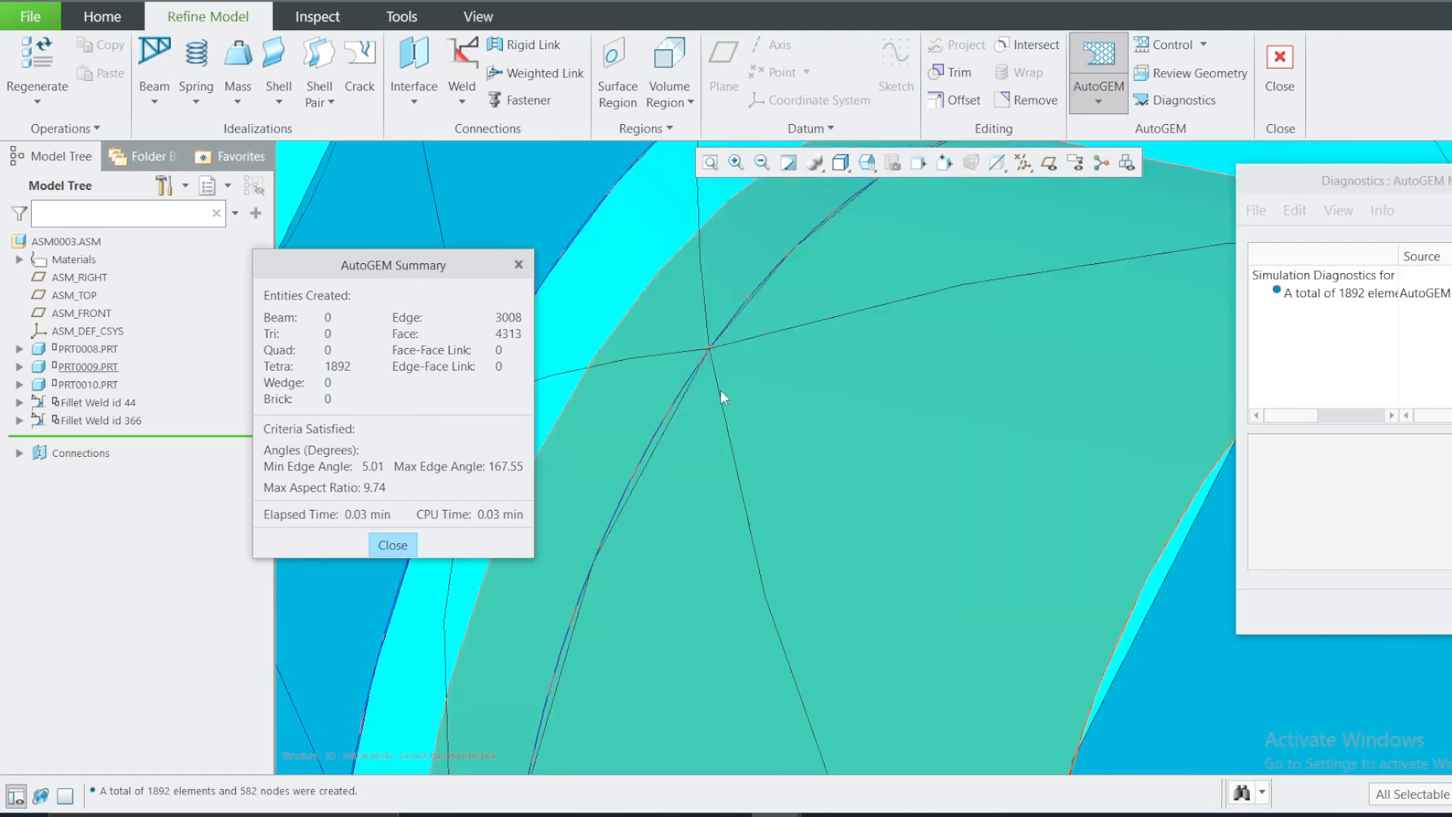
scroll(718, 378, "down", 4)
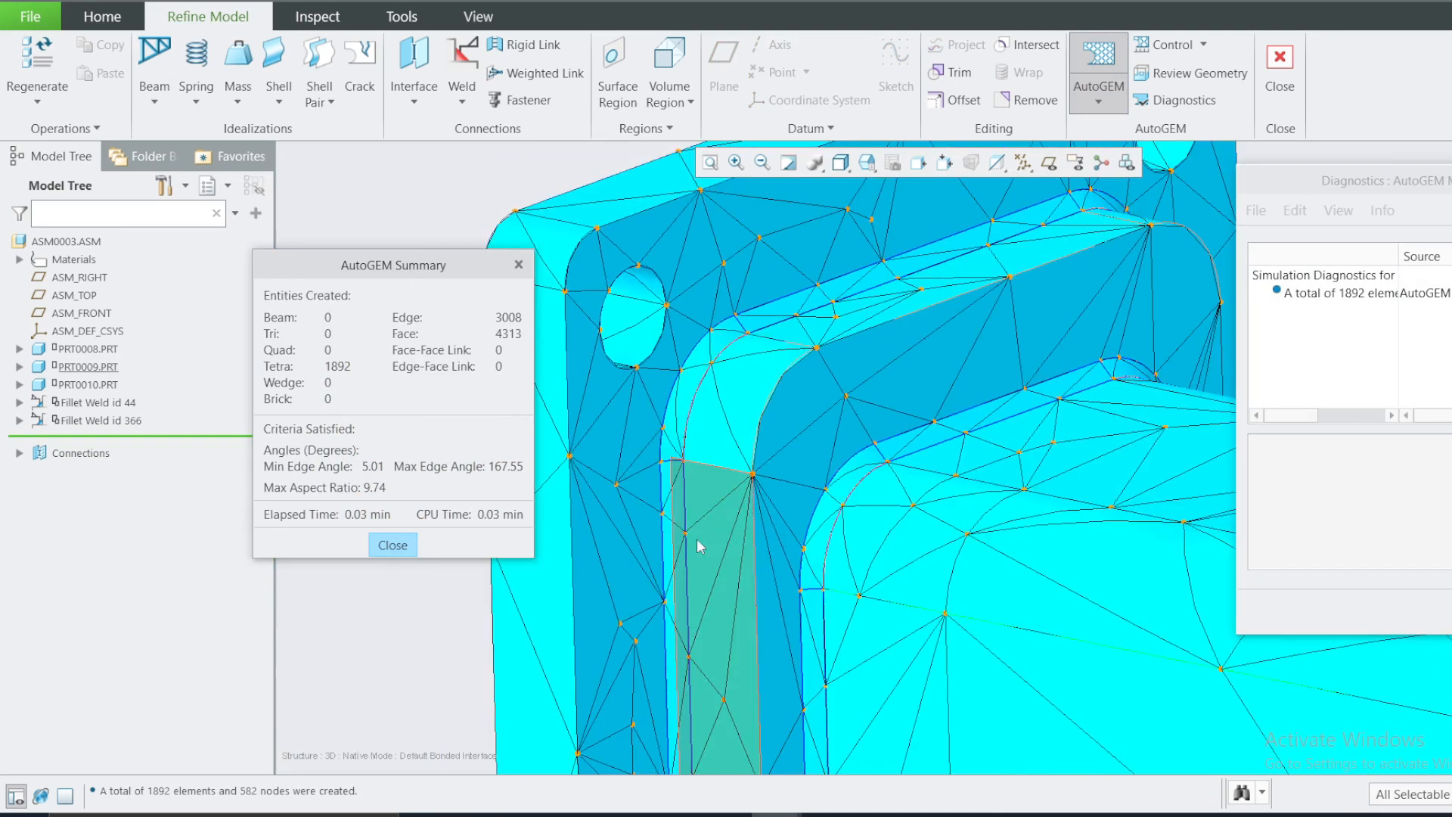
scroll(720, 557, "up", 5)
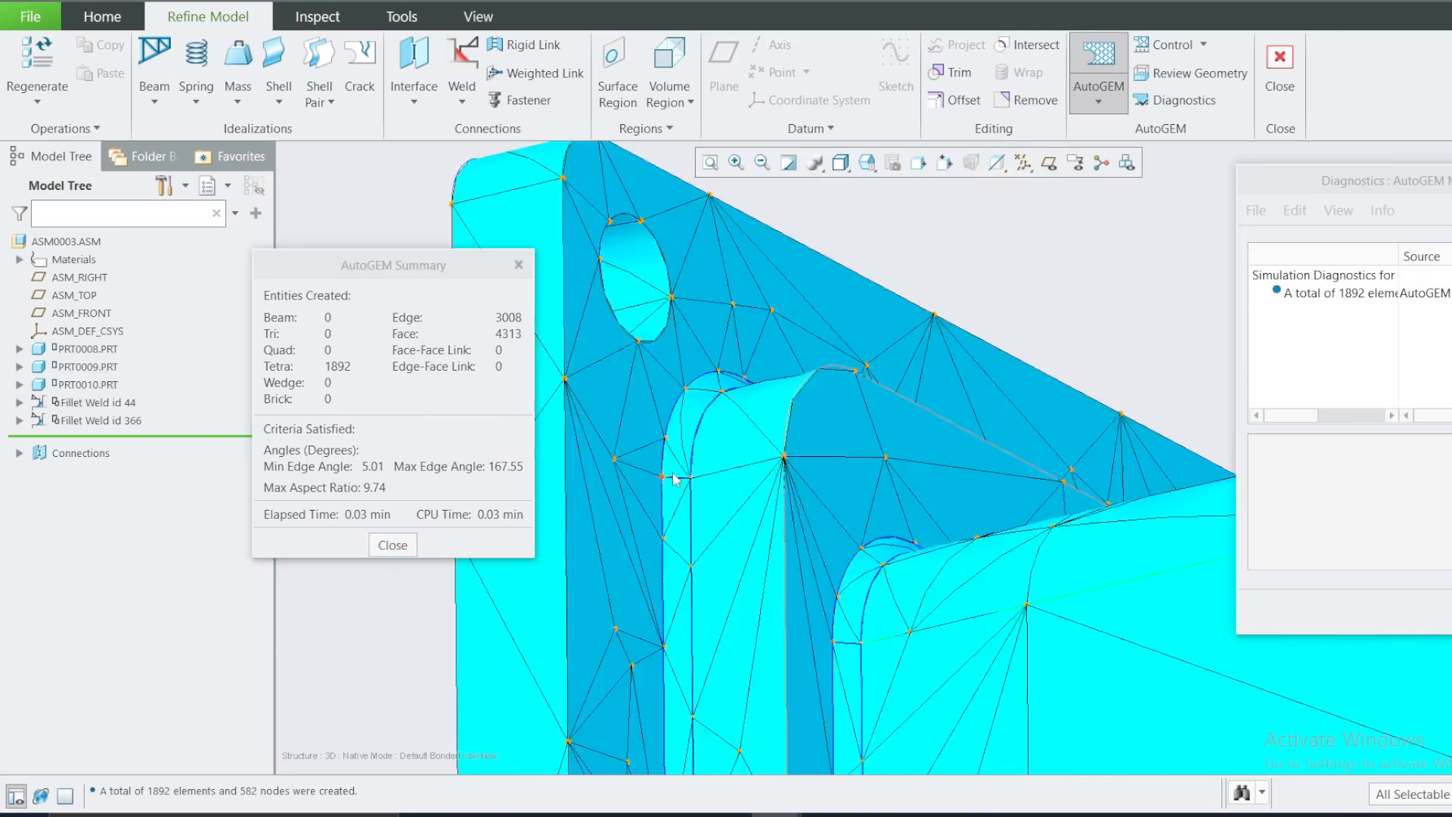
scroll(635, 499, "up", 4)
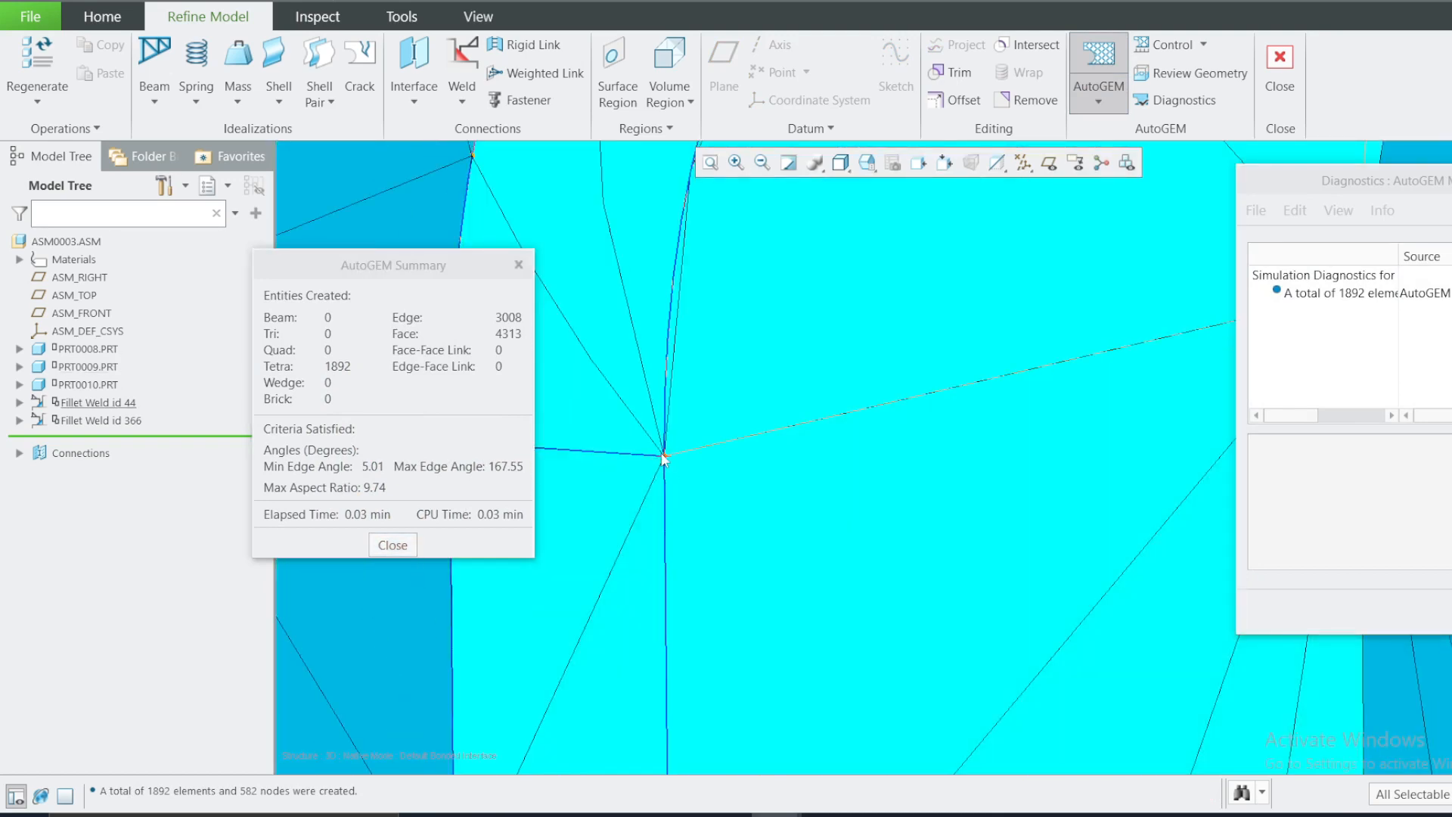
scroll(918, 537, "down", 3)
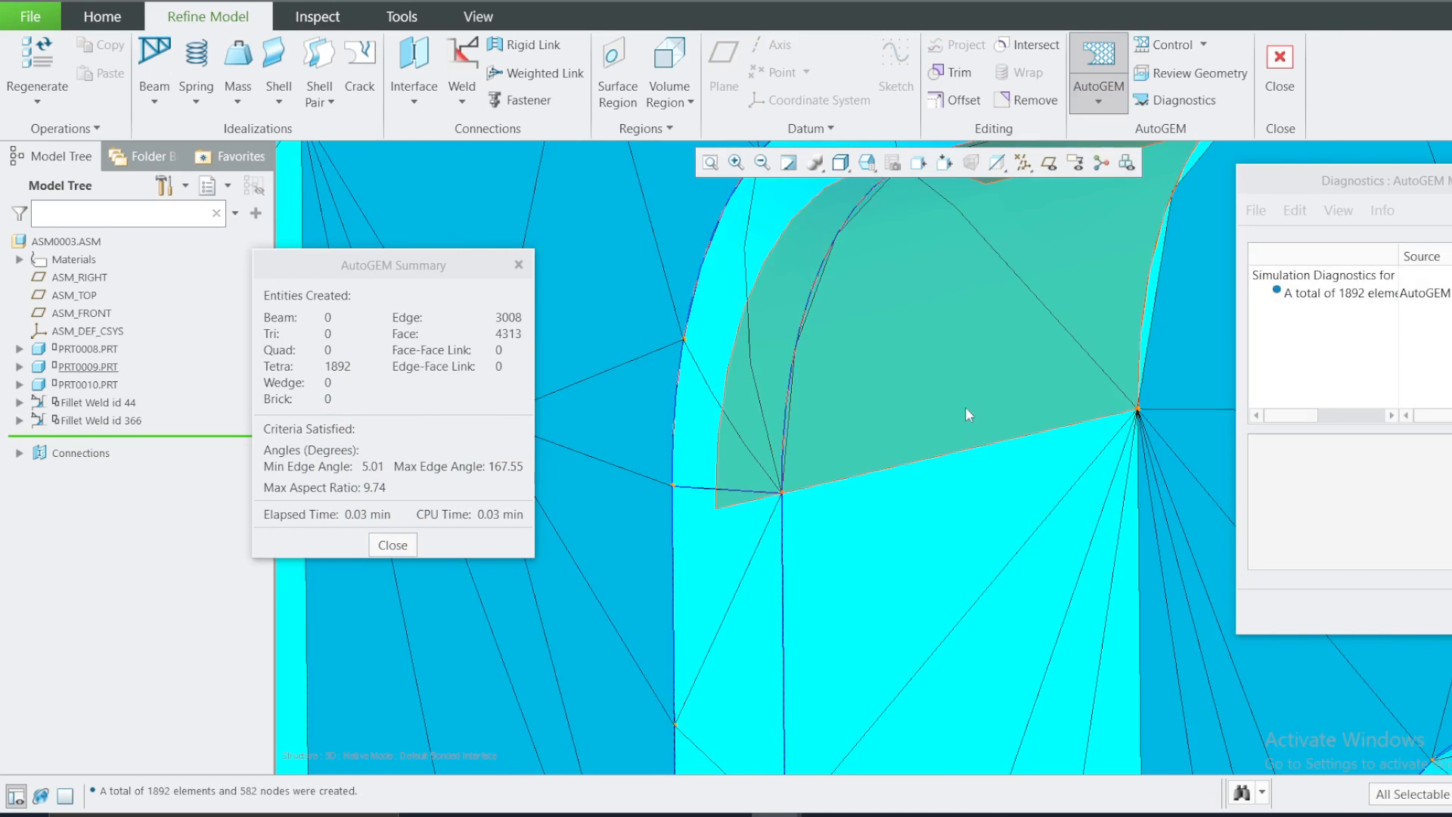
scroll(956, 397, "down", 5)
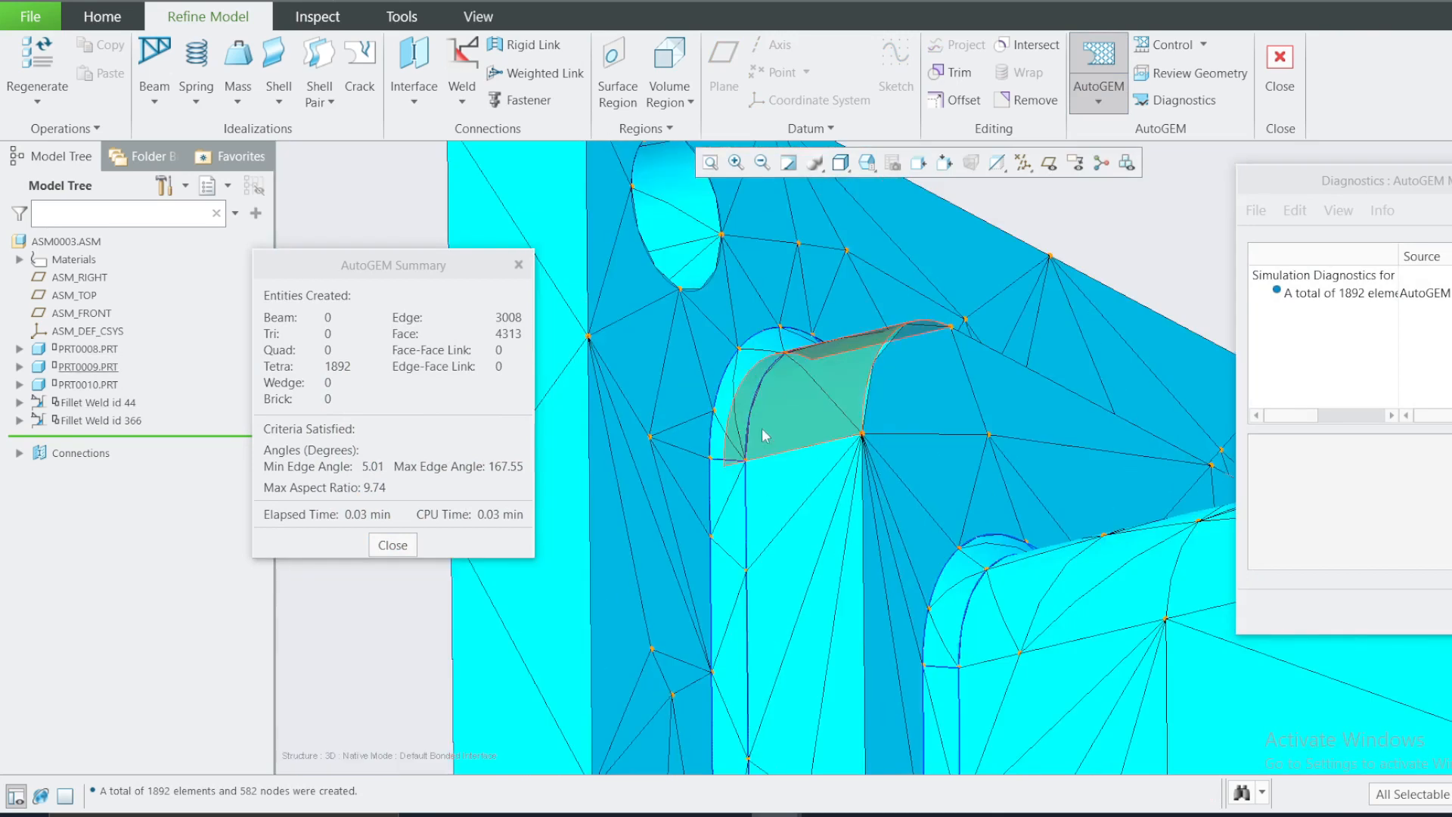
scroll(859, 503, "up", 5)
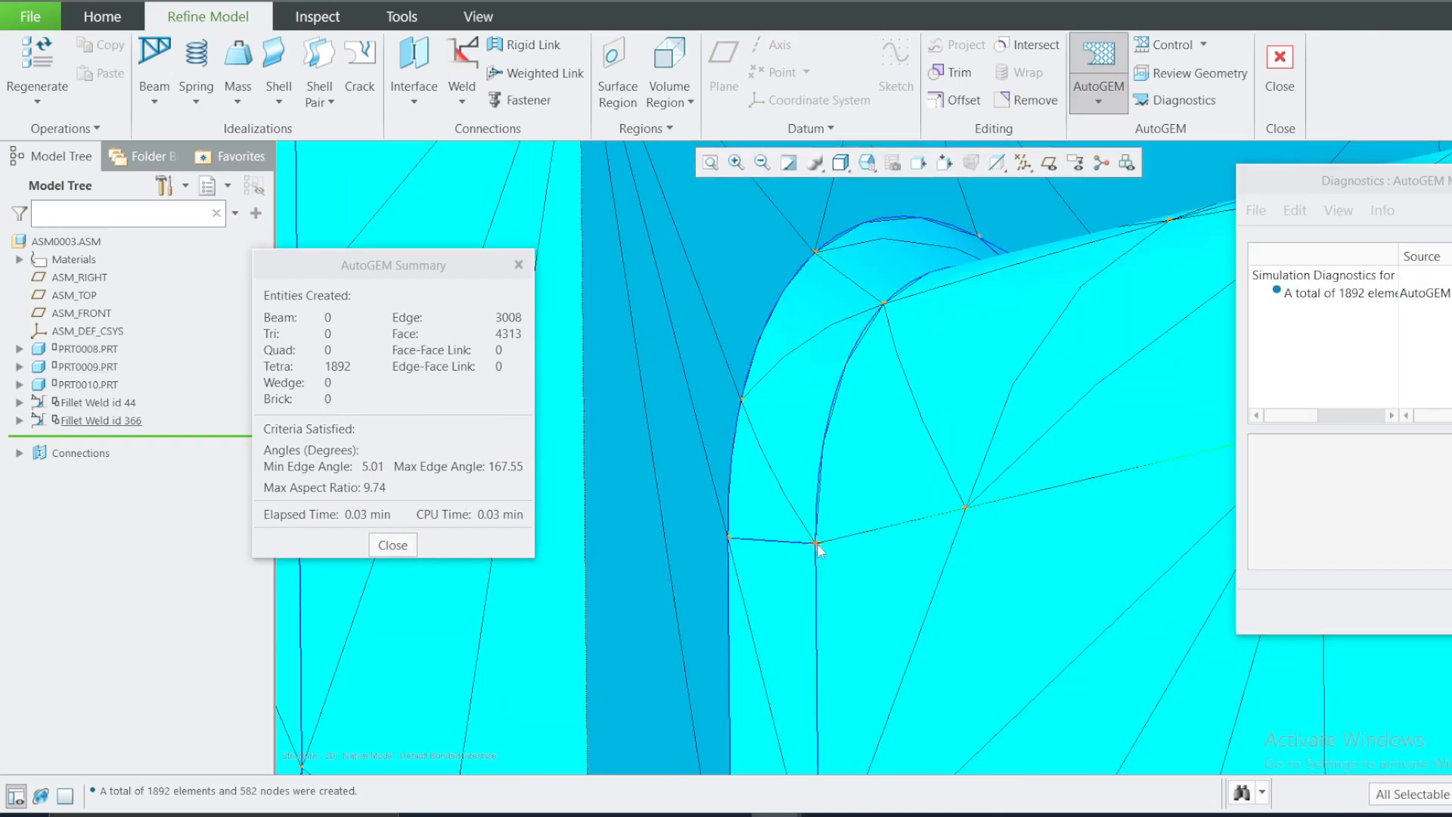
scroll(818, 370, "down", 5)
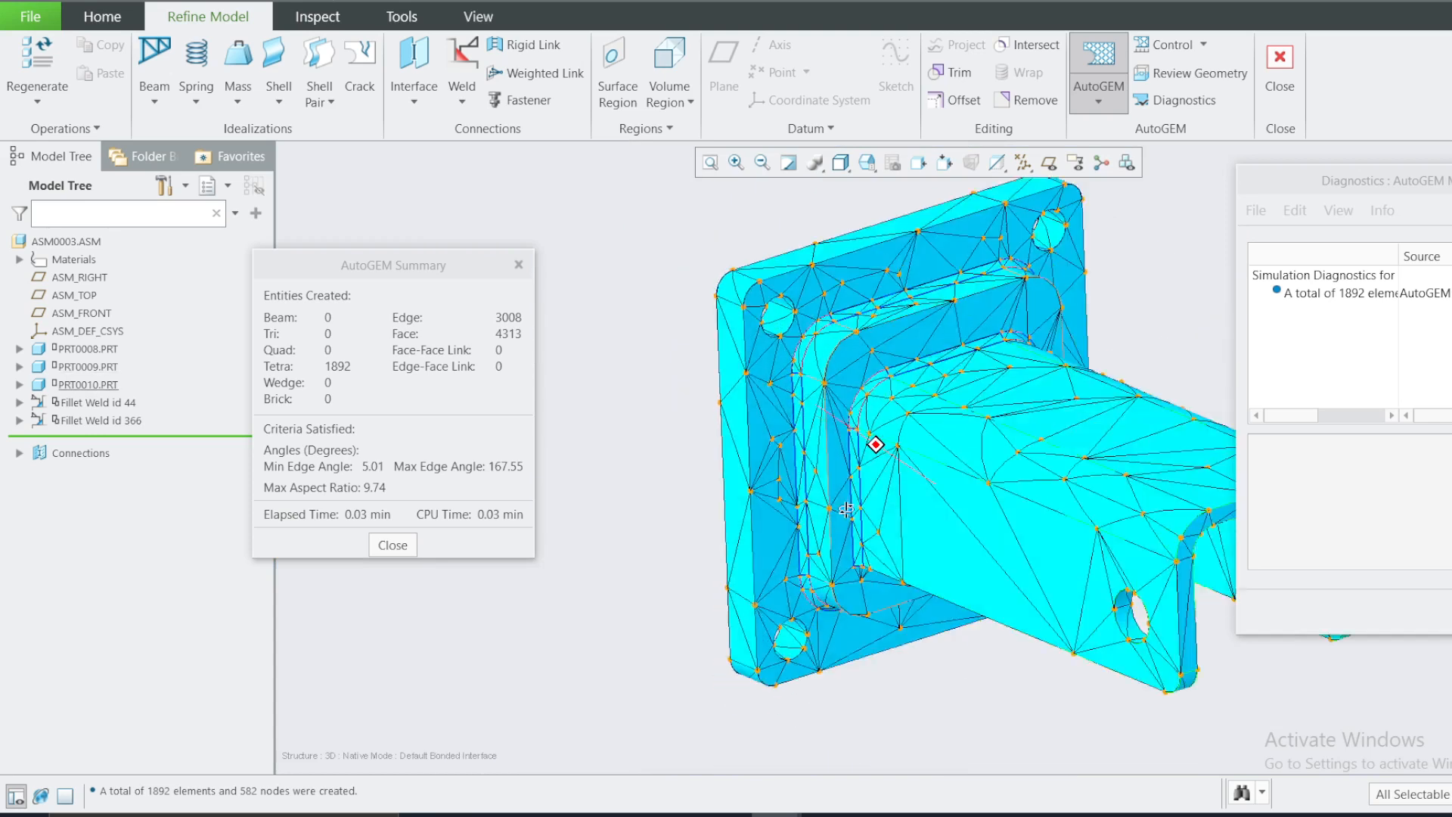
middle_click_drag(847, 509, 770, 376)
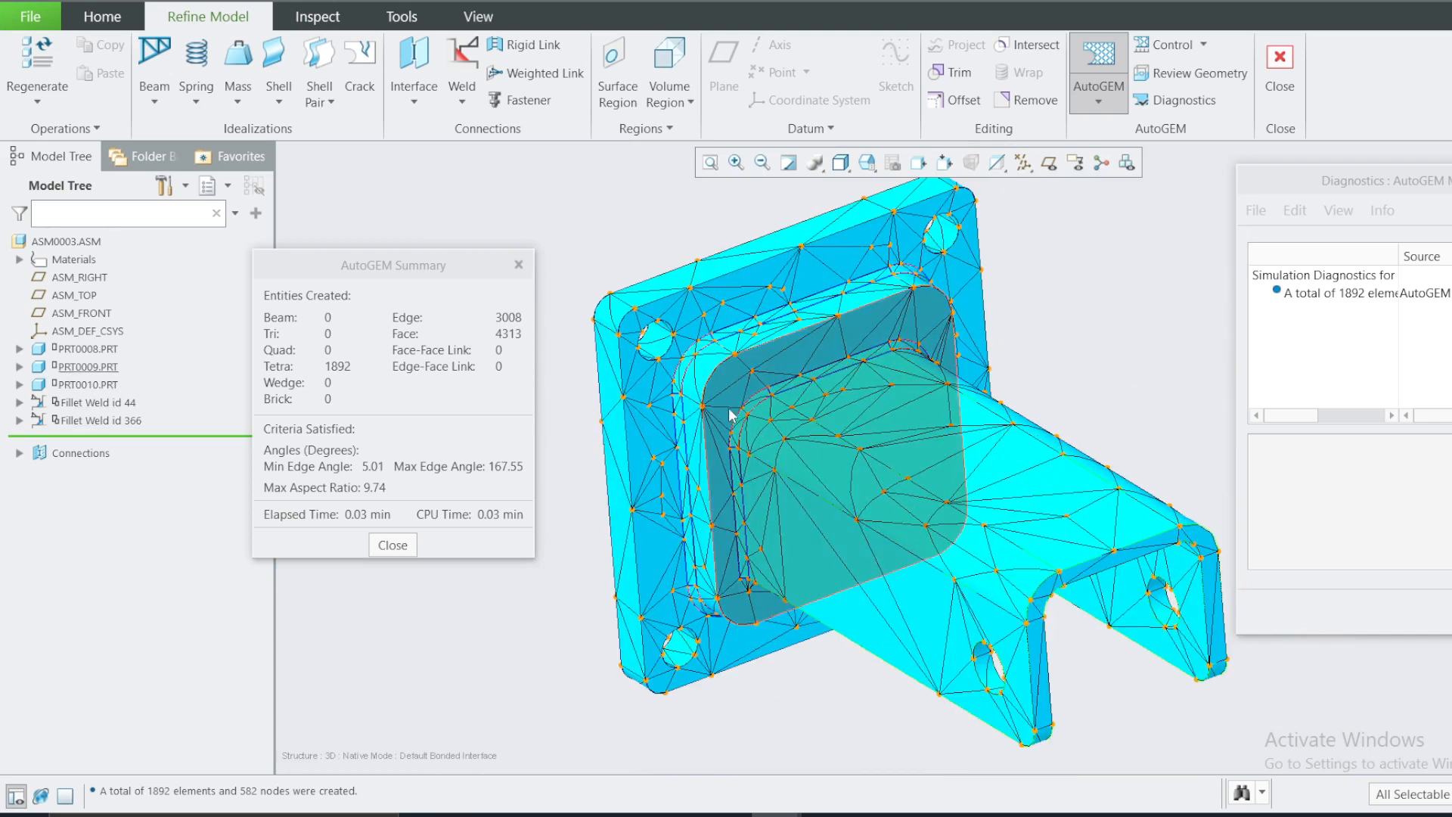
Dismiss the mesh summary and leave AutoGEM to return to the unmeshed model.
left_click(391, 545)
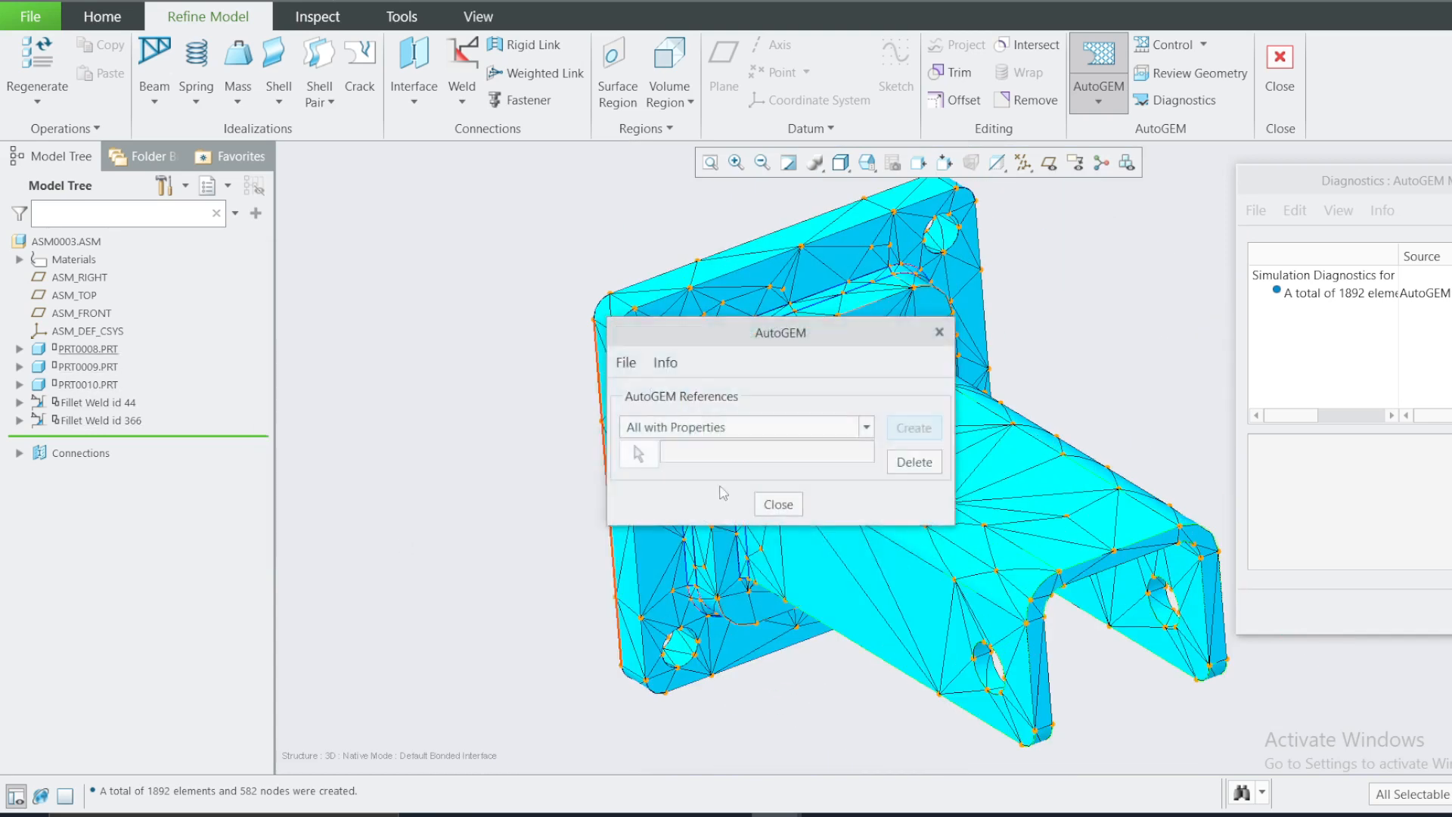
left_click(787, 507)
left_click(794, 444)
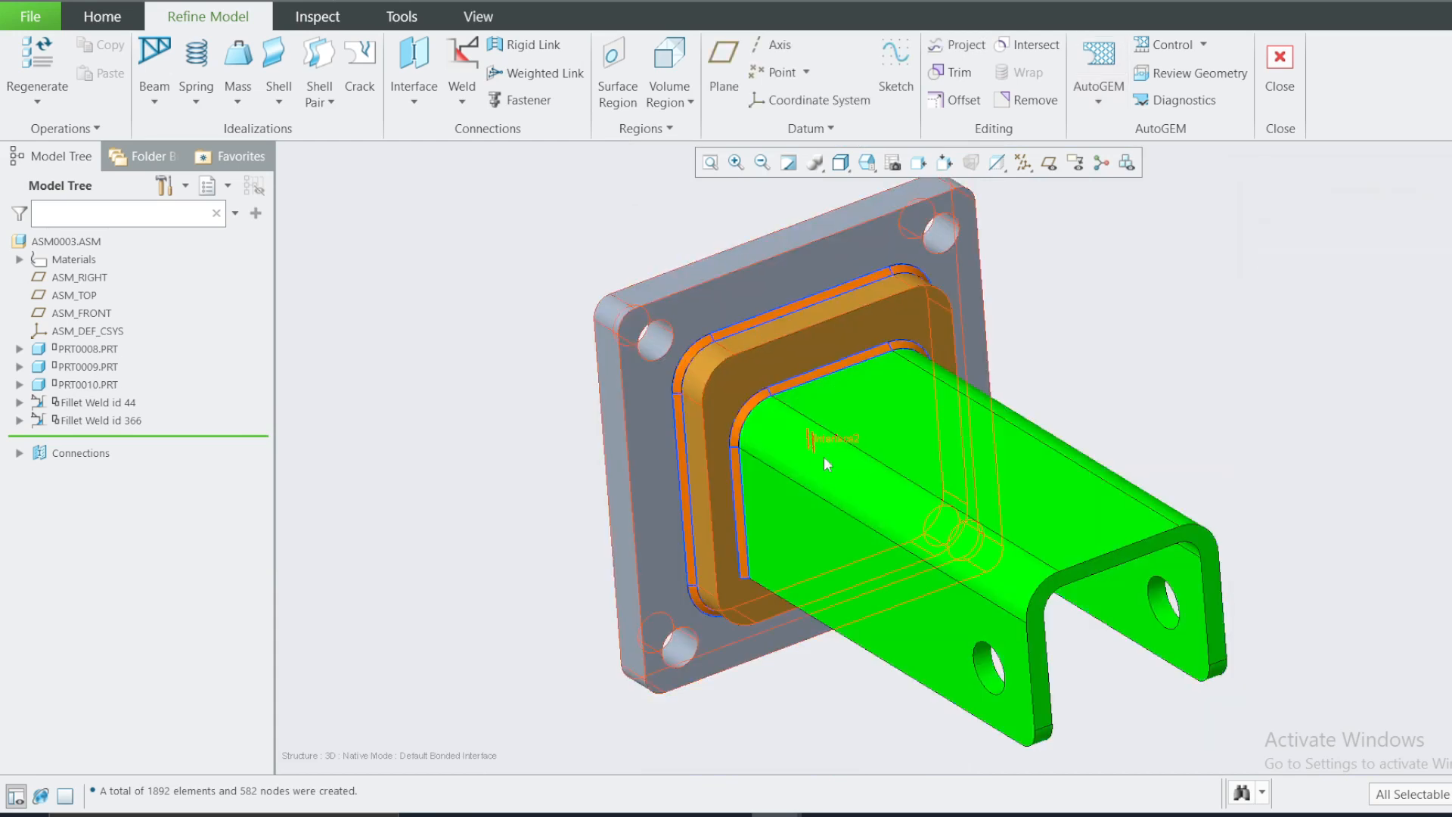
Inspect the base plate, middle plate, channel and their fillet welds from several angles.
middle_click_drag(825, 452, 1042, 337)
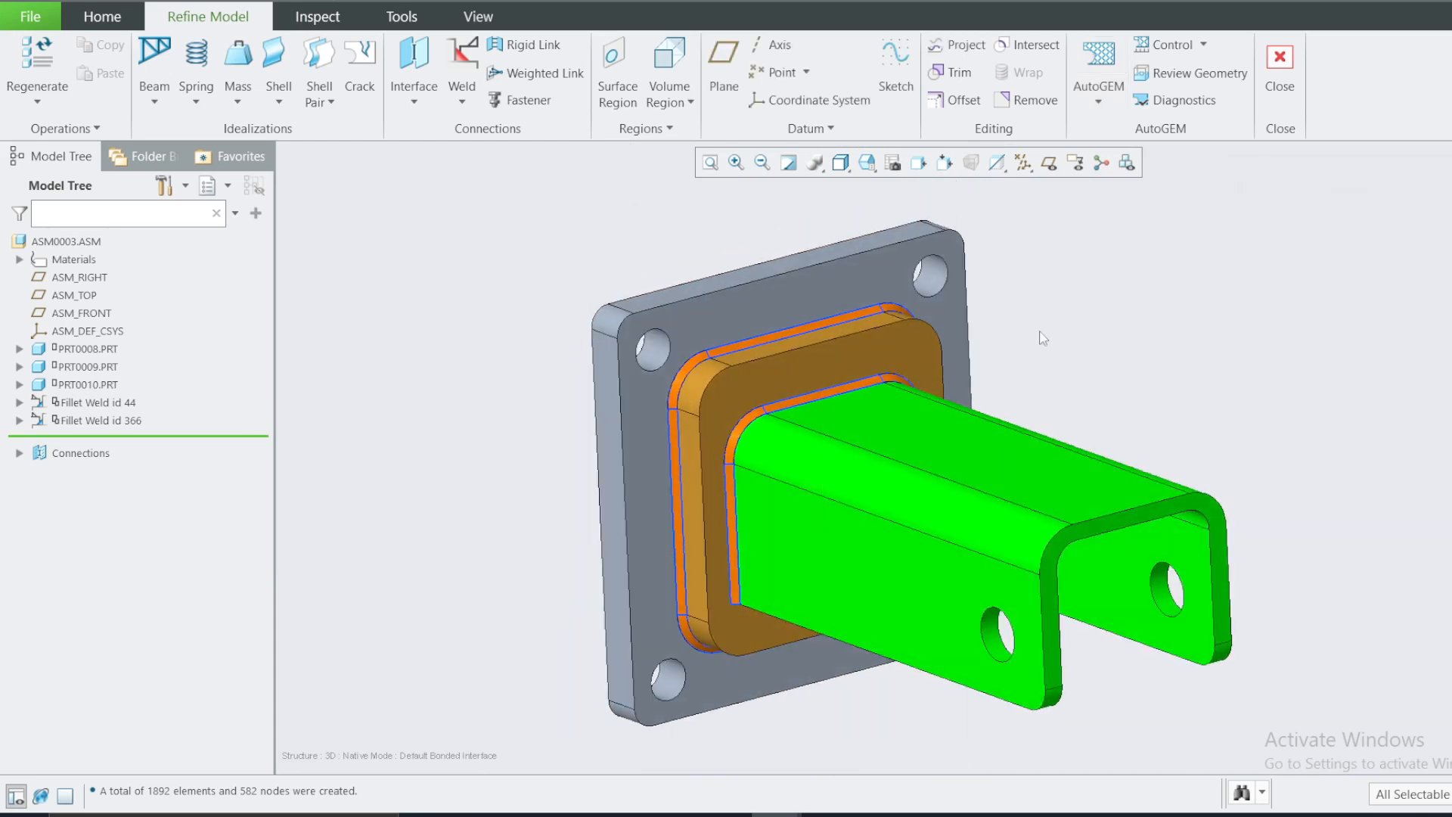
left_click(661, 355)
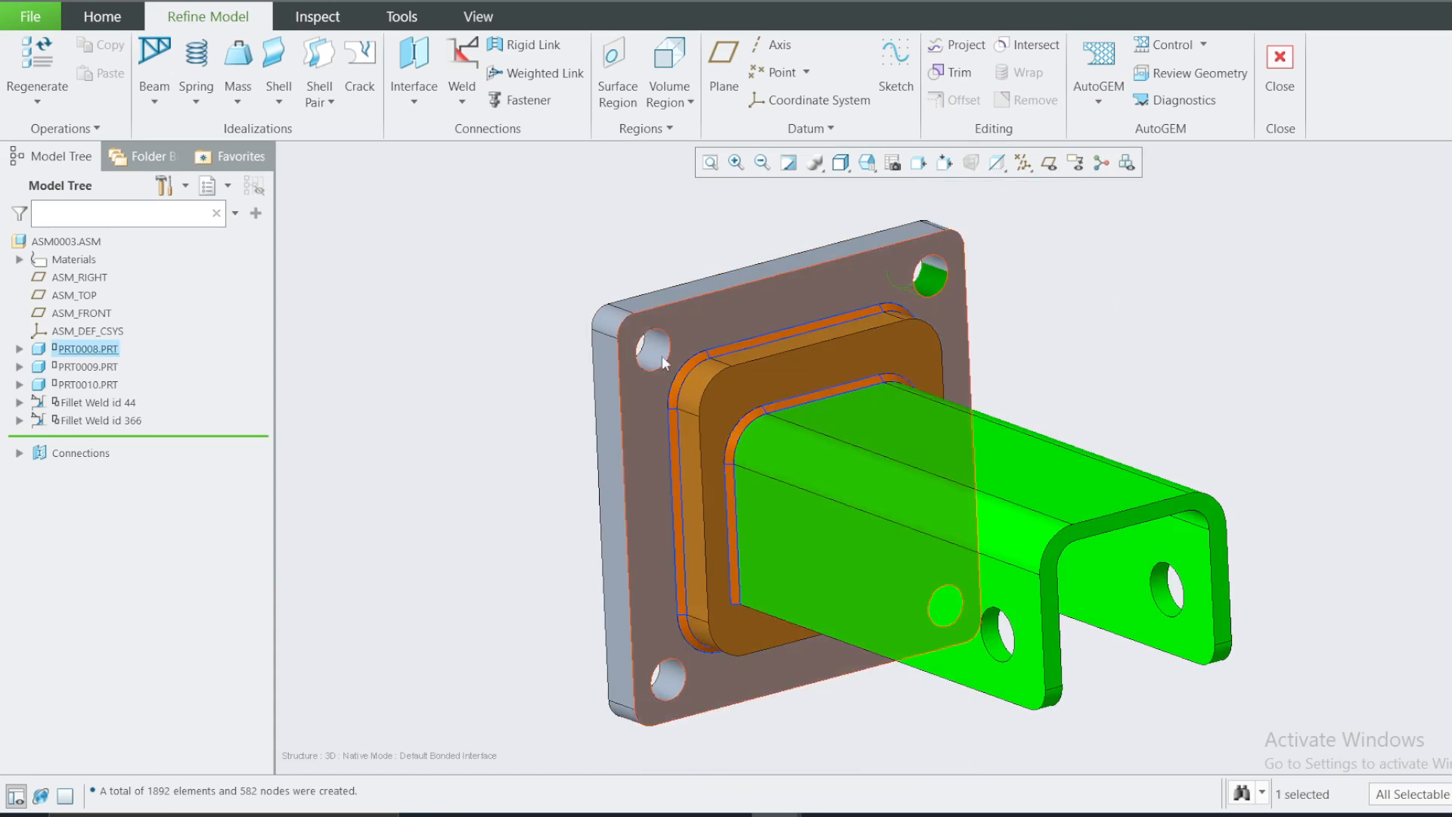
scroll(877, 696, "up", 2)
middle_click_drag(851, 668, 888, 654)
left_click(590, 331)
scroll(673, 505, "up", 1)
scroll(807, 583, "down", 5)
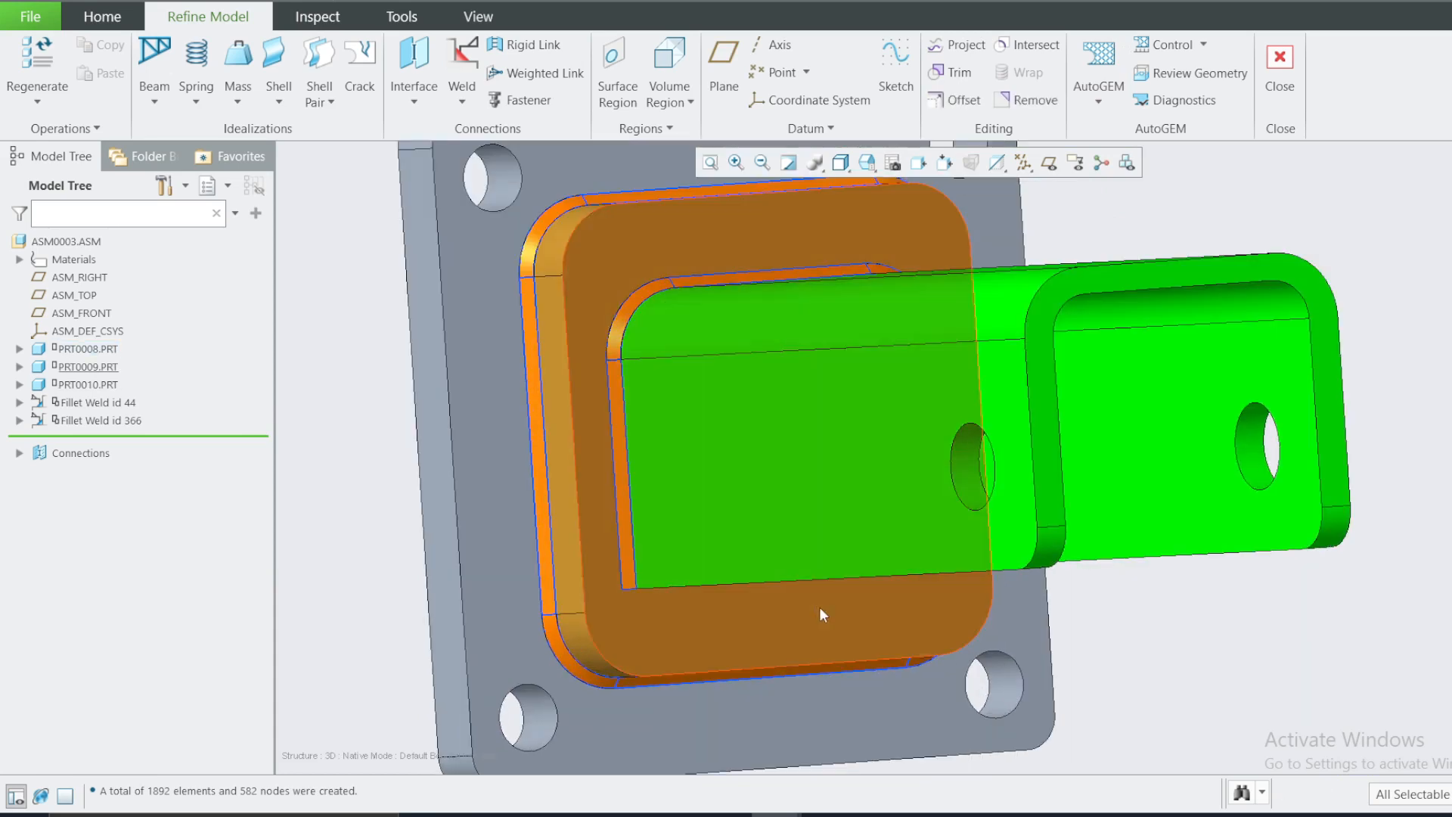
scroll(823, 610, "up", 1)
middle_click_drag(832, 641, 773, 541)
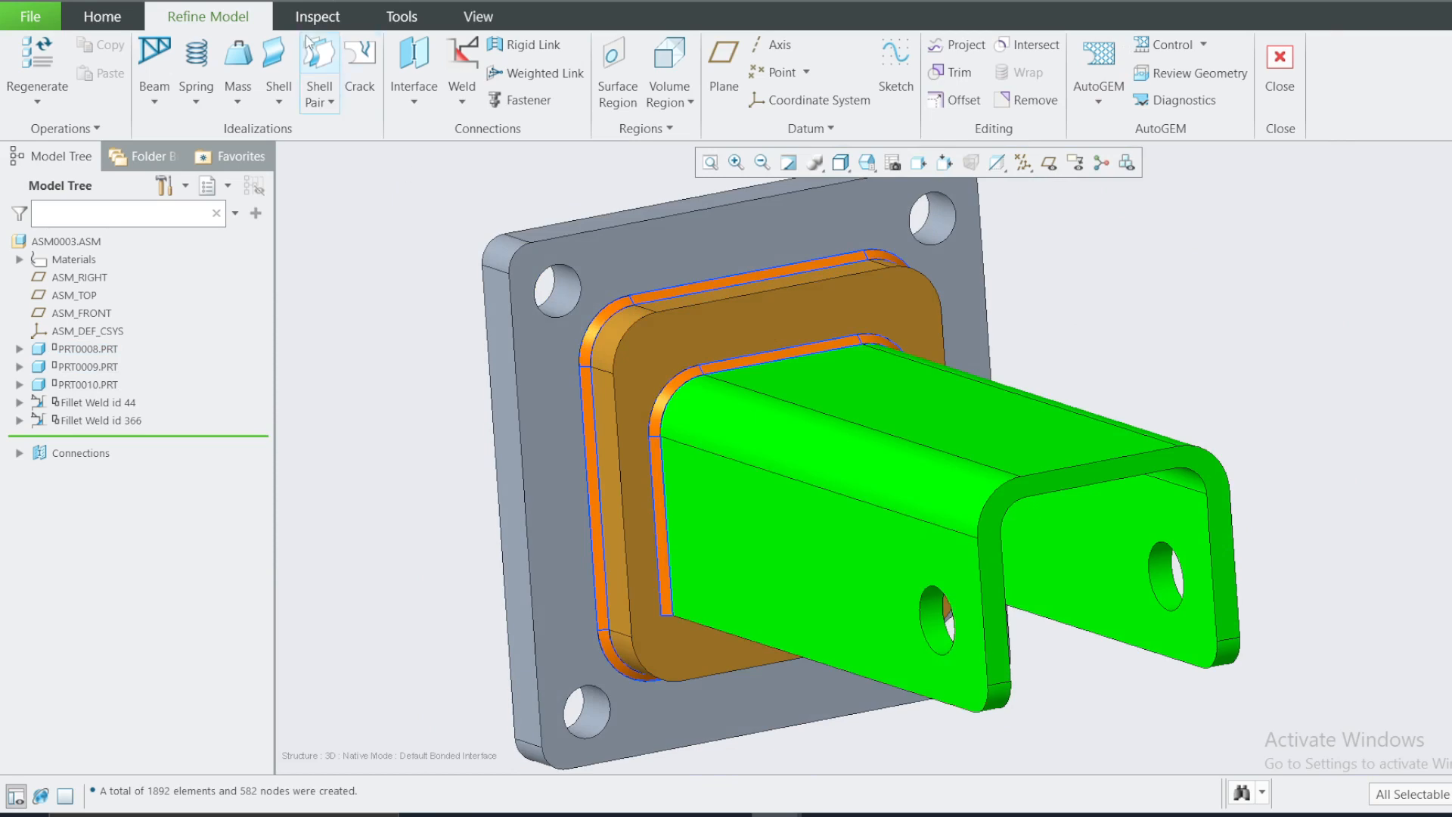
Start displacement constraint Constraint1 in ConstraintSet1 with surfaces as the reference type.
left_click(94, 21)
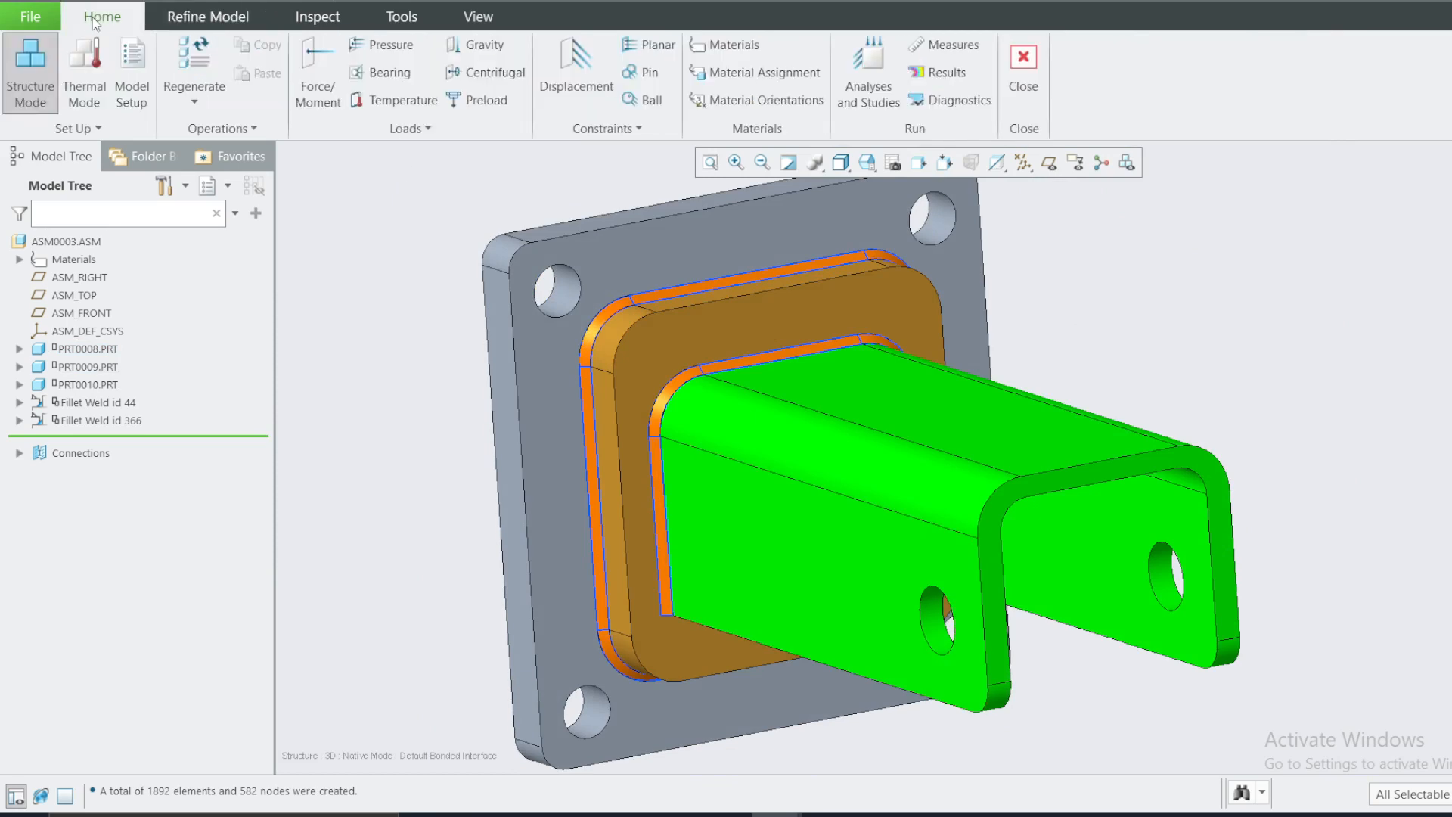
left_click(573, 72)
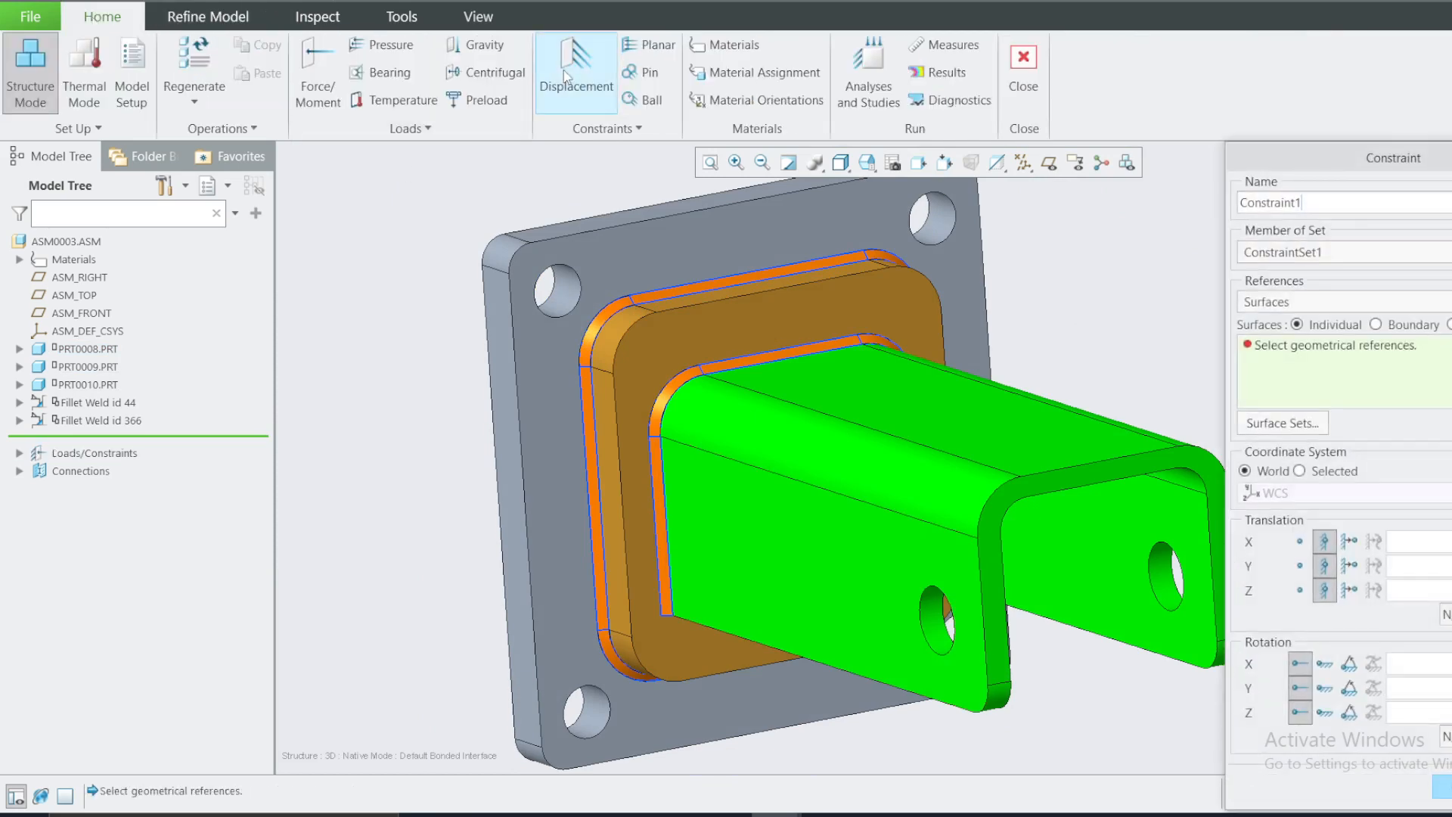
left_click_drag(1282, 162, 294, 106)
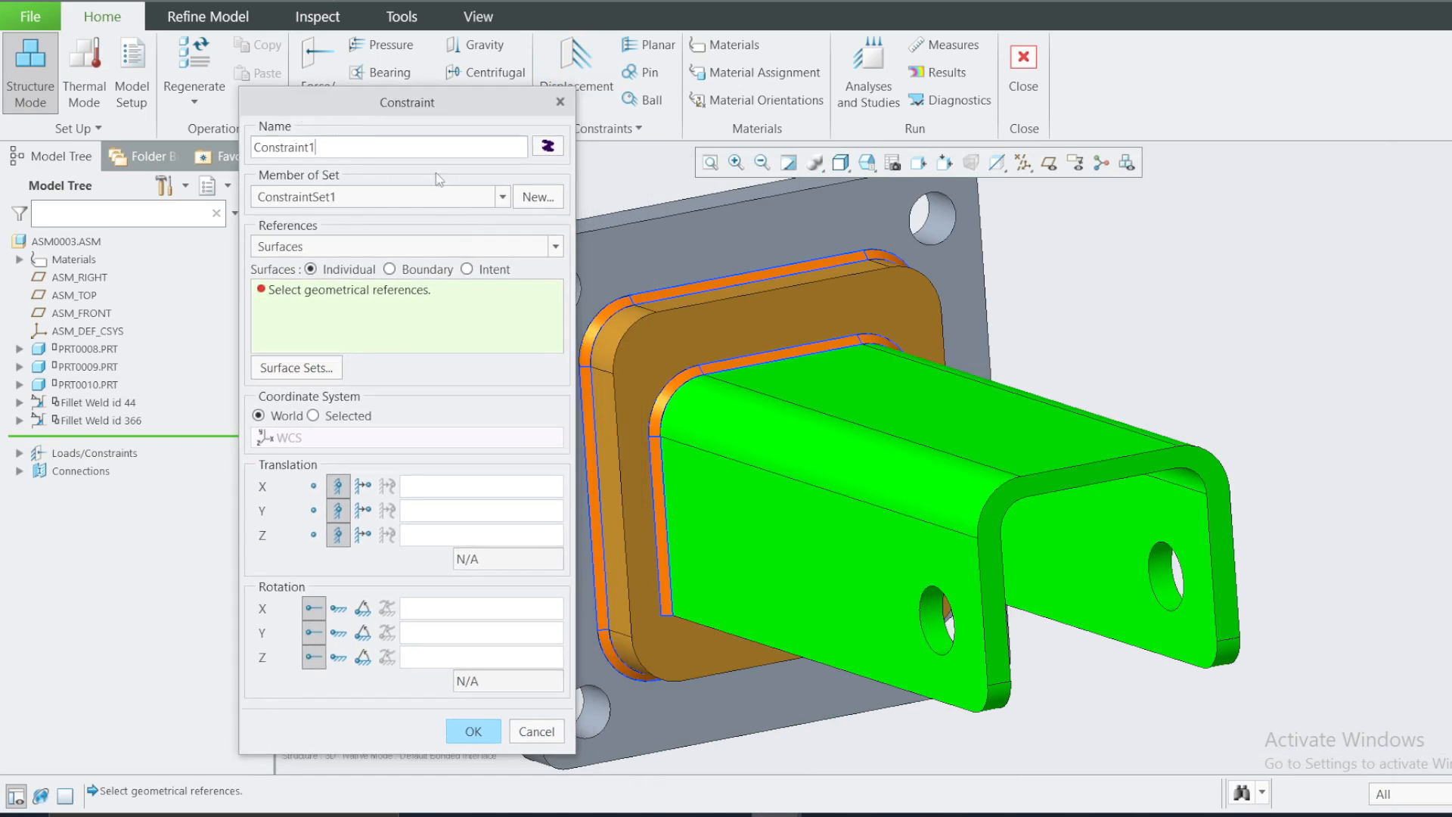
left_click(315, 248)
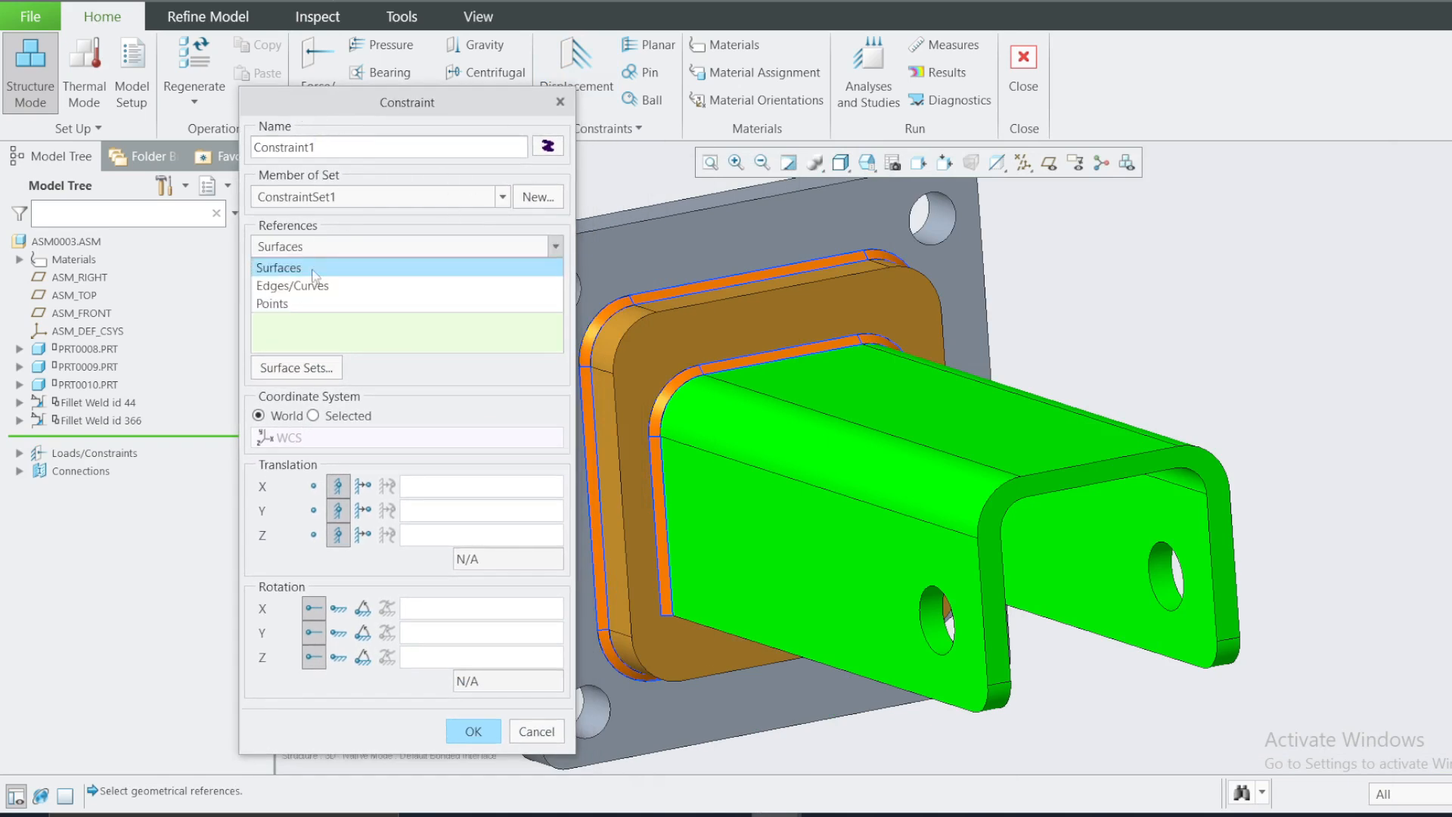
left_click(299, 270)
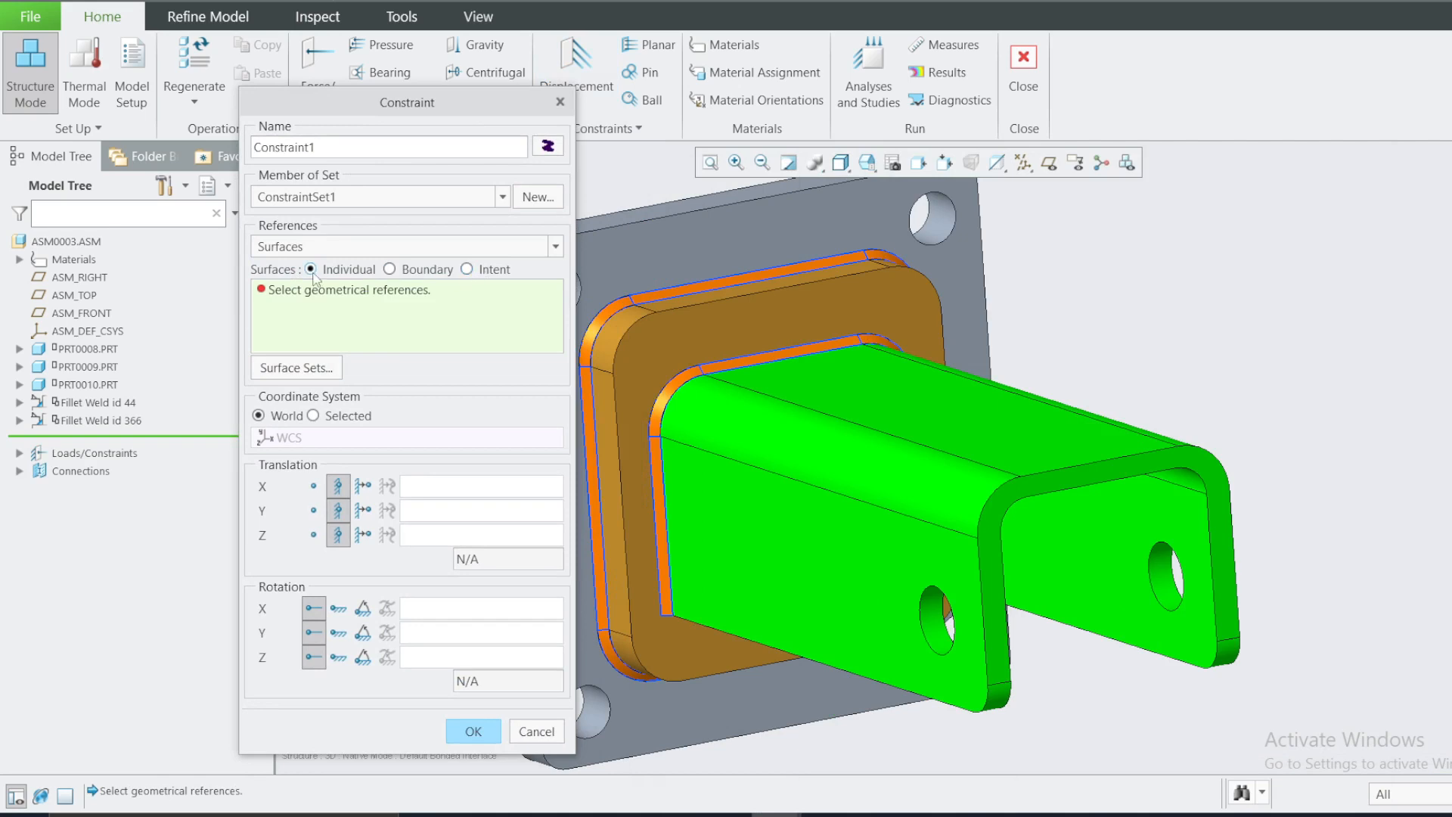
Try an intent surface as the constraint reference by picking a corner hole of base plate PRT0008, and examine which faces it covers.
left_click(390, 270)
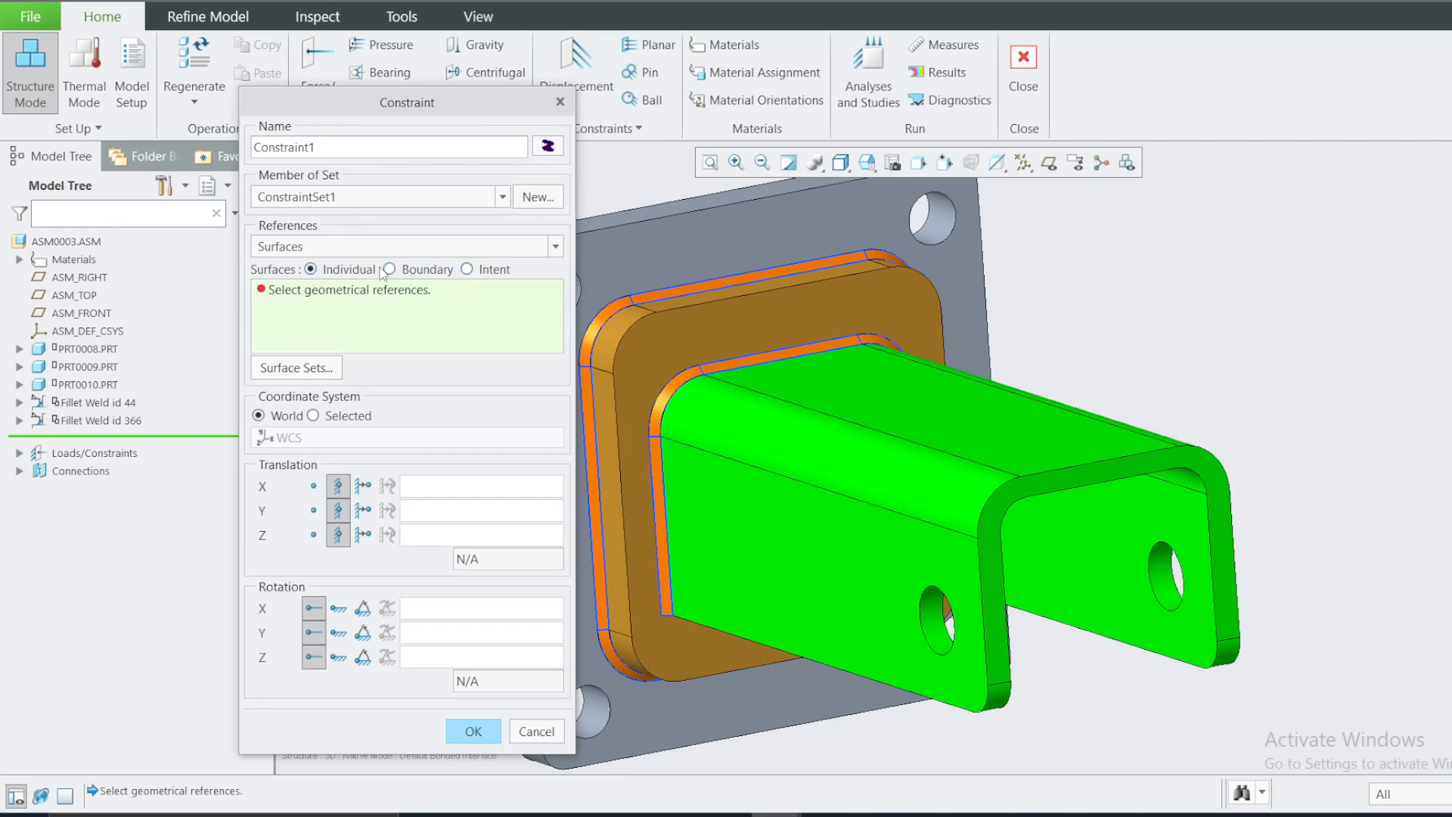
left_click(466, 270)
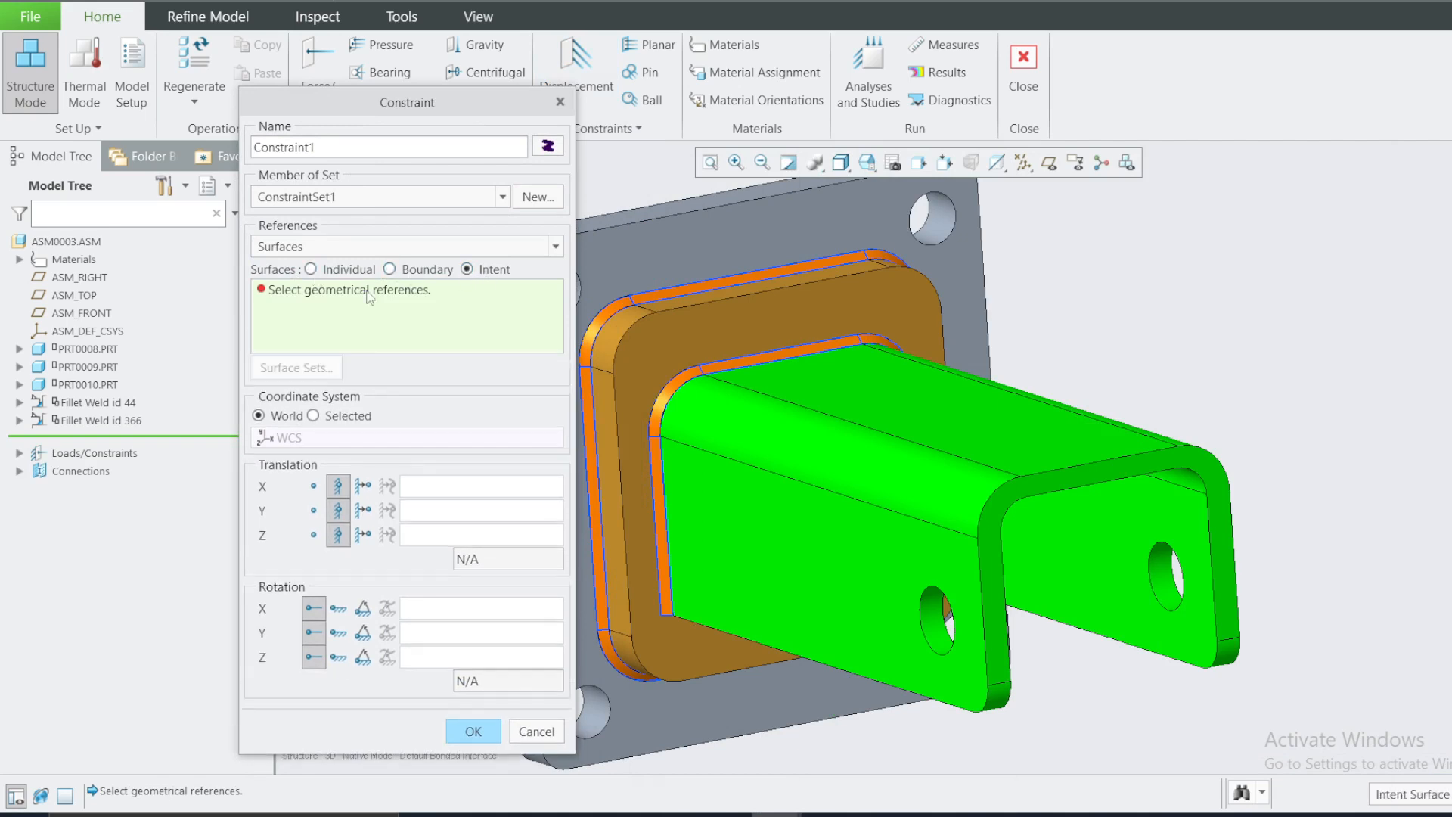
left_click(941, 237)
scroll(1170, 282, "down", 3)
scroll(1170, 281, "down", 1)
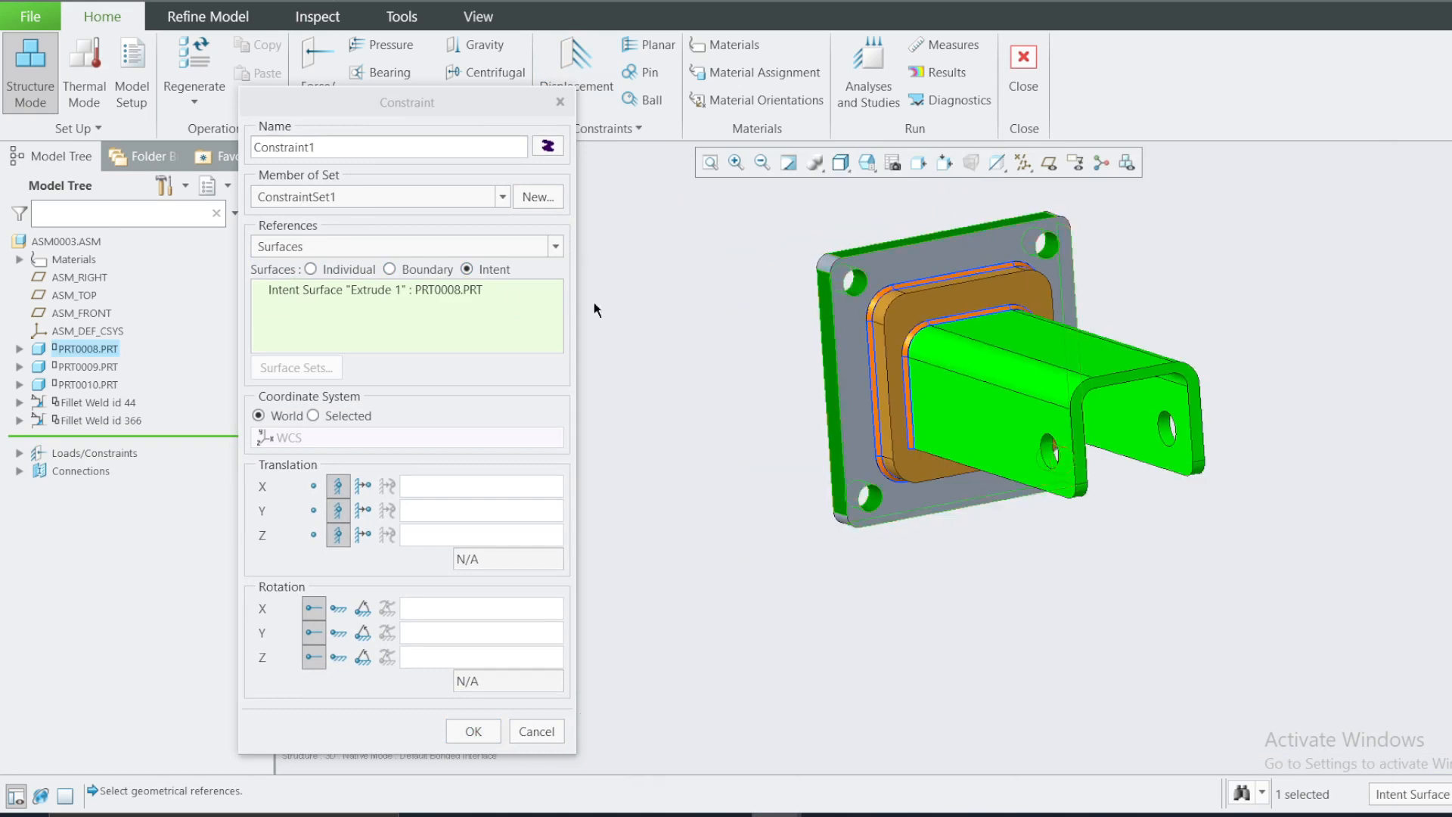
scroll(1017, 268, "up", 3)
scroll(1134, 257, "down", 2)
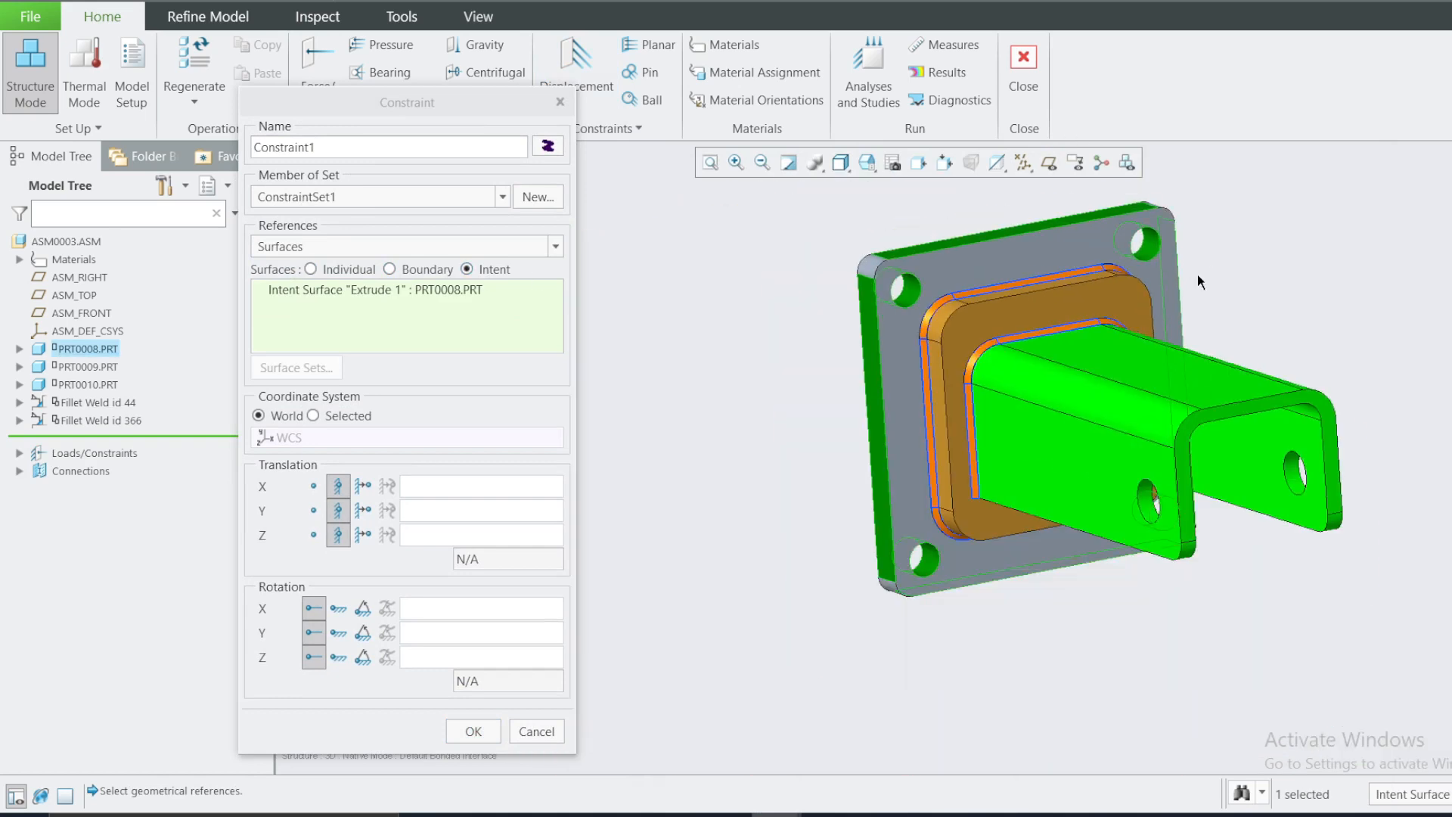
scroll(906, 259, "up", 3)
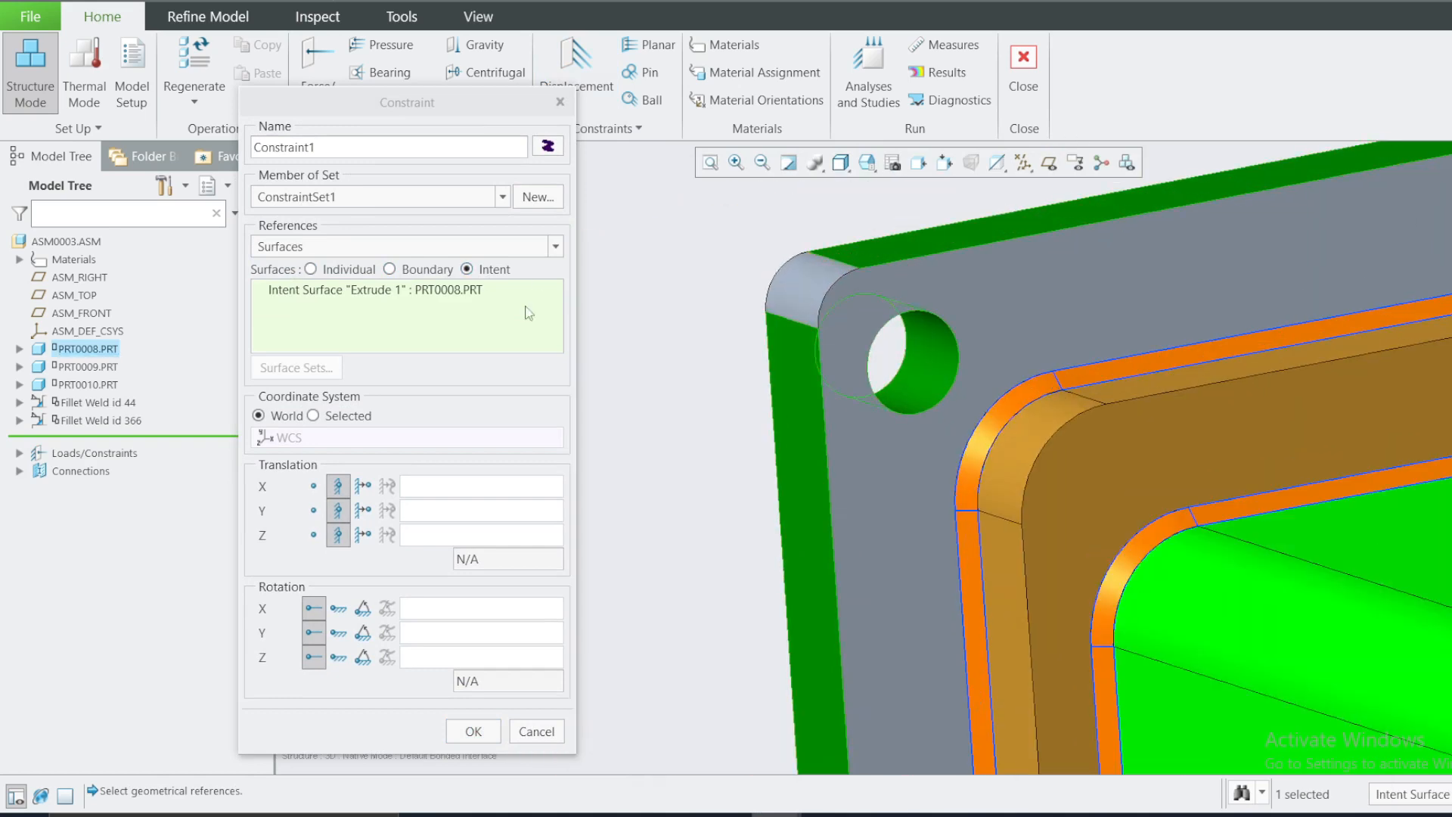
Separate the intent reference into individual surfaces and remove all of them from the constraint.
left_click(310, 269)
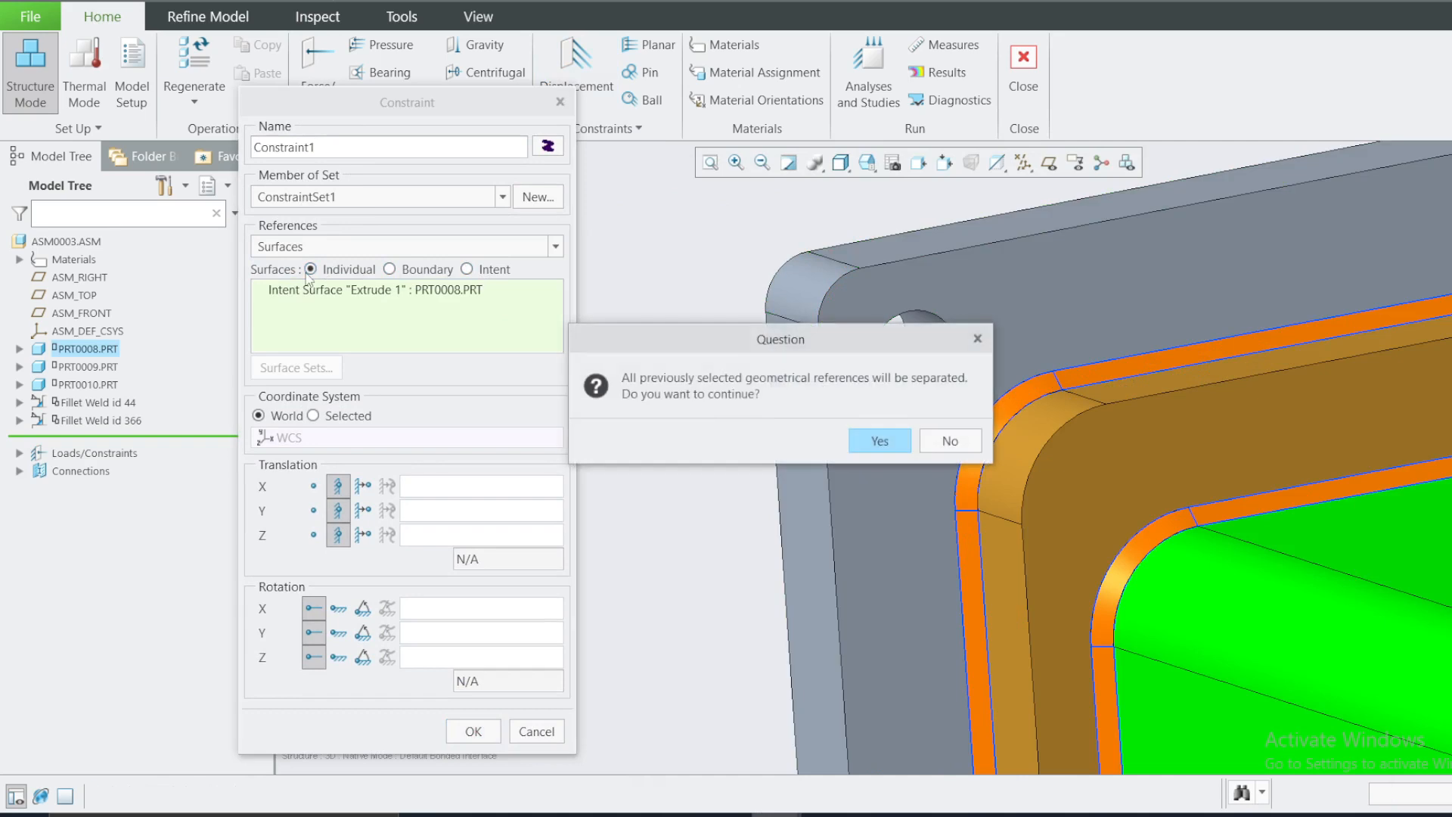
left_click(870, 443)
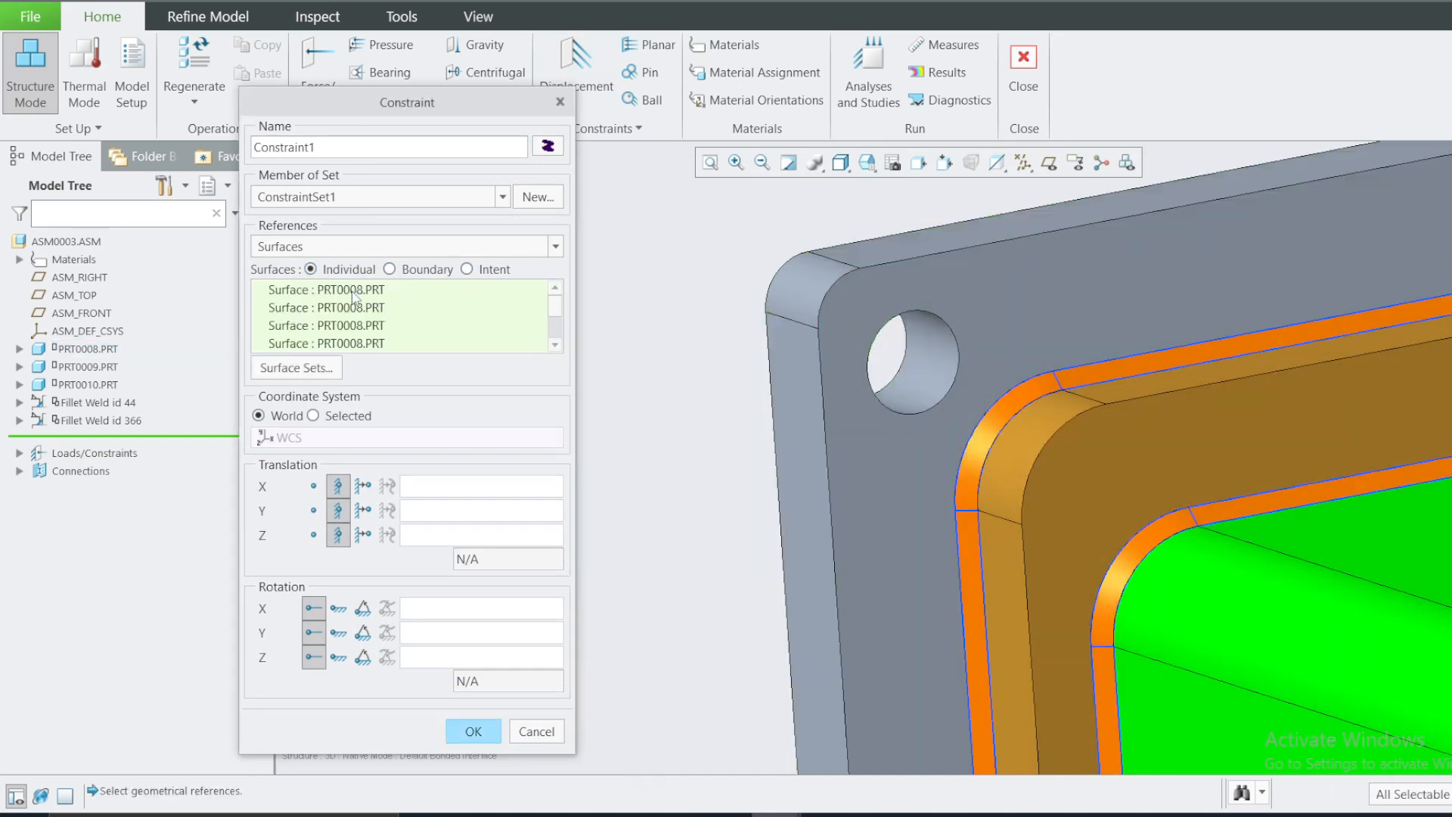
right_click(353, 292)
left_click(392, 333)
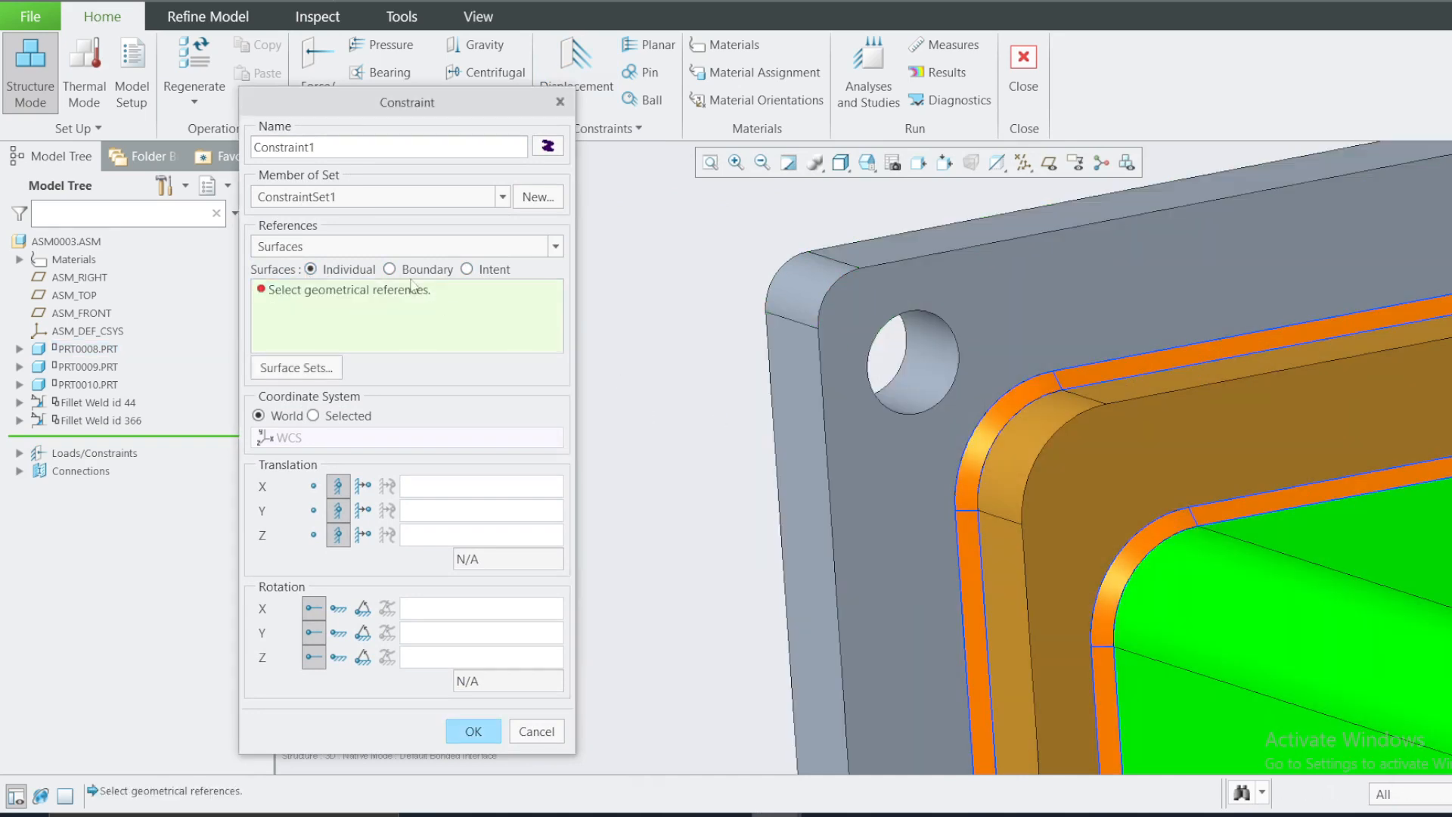
Try the boundary of base plate PRT0008 as the constraint reference, and remove it from the constraint.
left_click(389, 269)
left_click(925, 378)
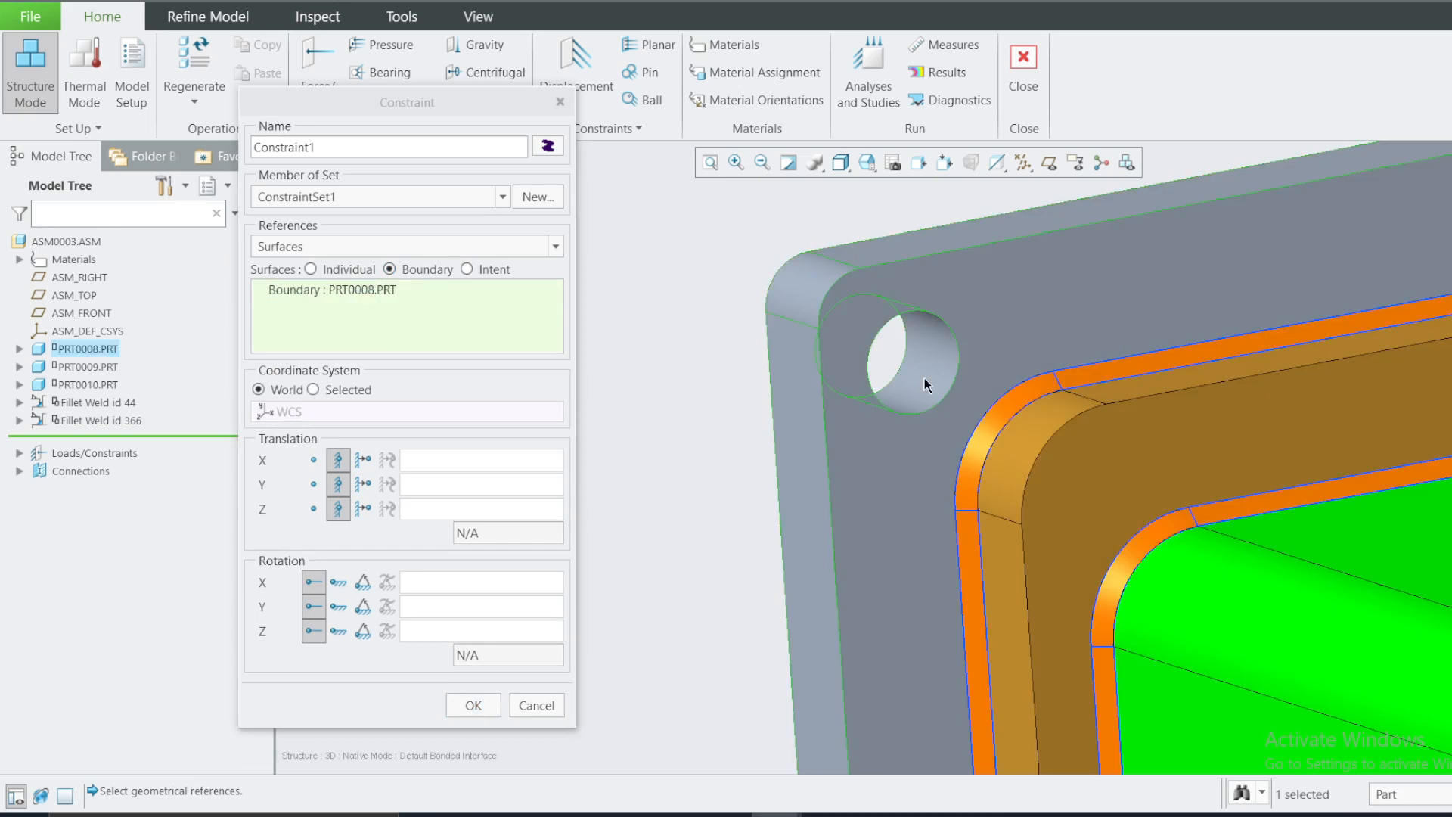
scroll(924, 378, "up", 5)
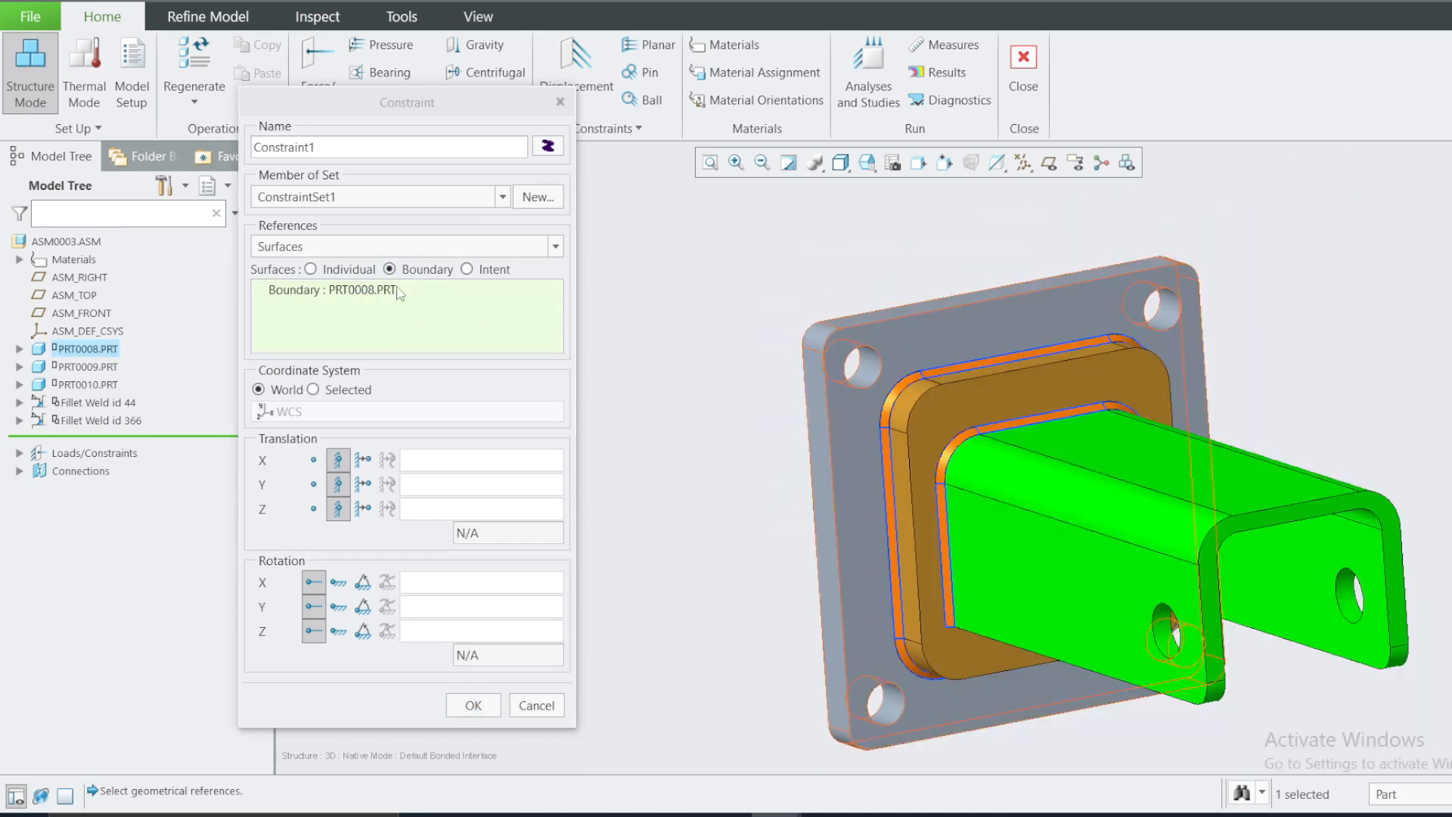
right_click(397, 290)
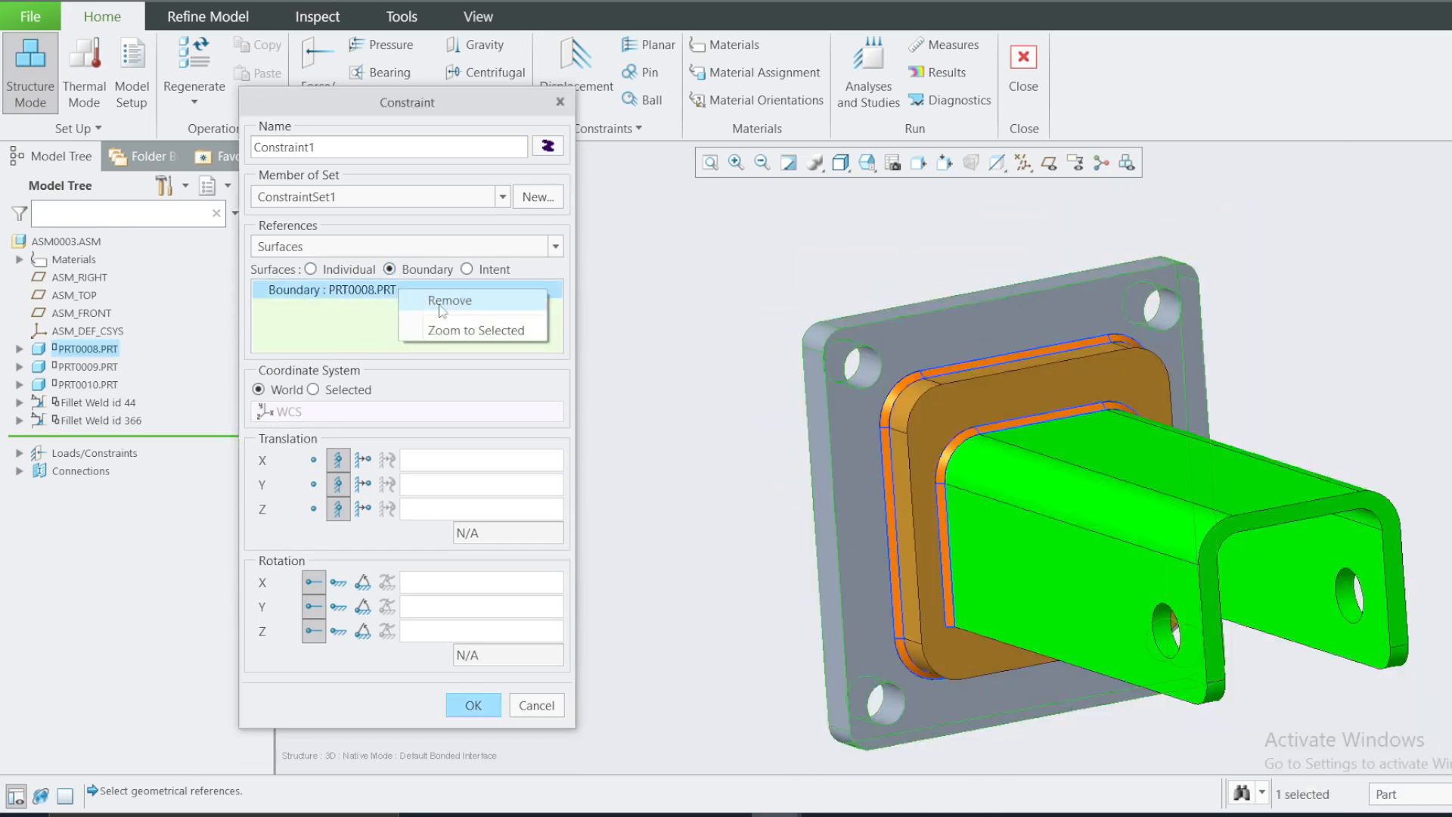
left_click(445, 298)
Apply displacement constraint Constraint1 to the individually picked surfaces of the four corner holes of base plate PRT0008.
left_click(311, 270)
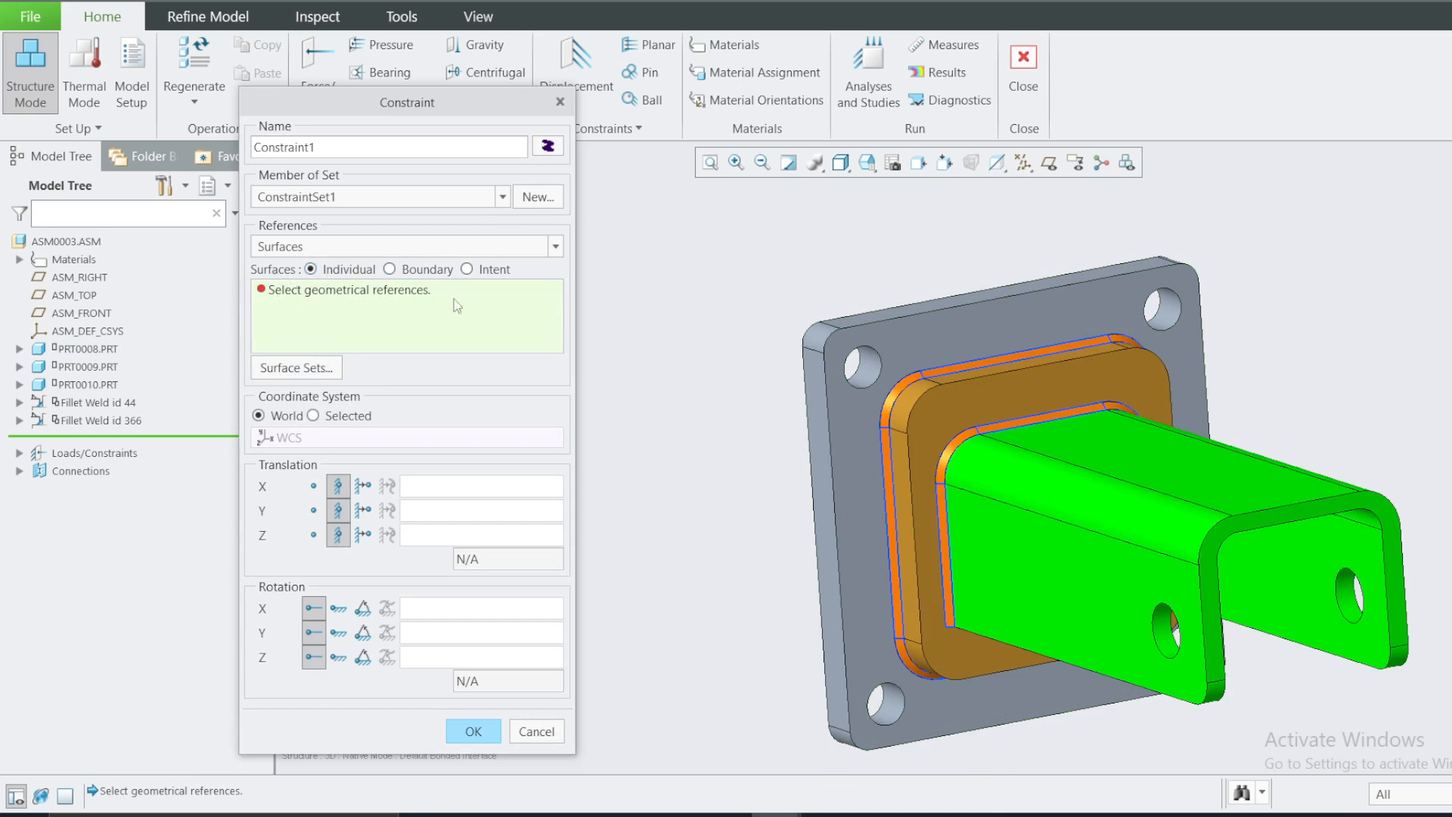
left_click(877, 365)
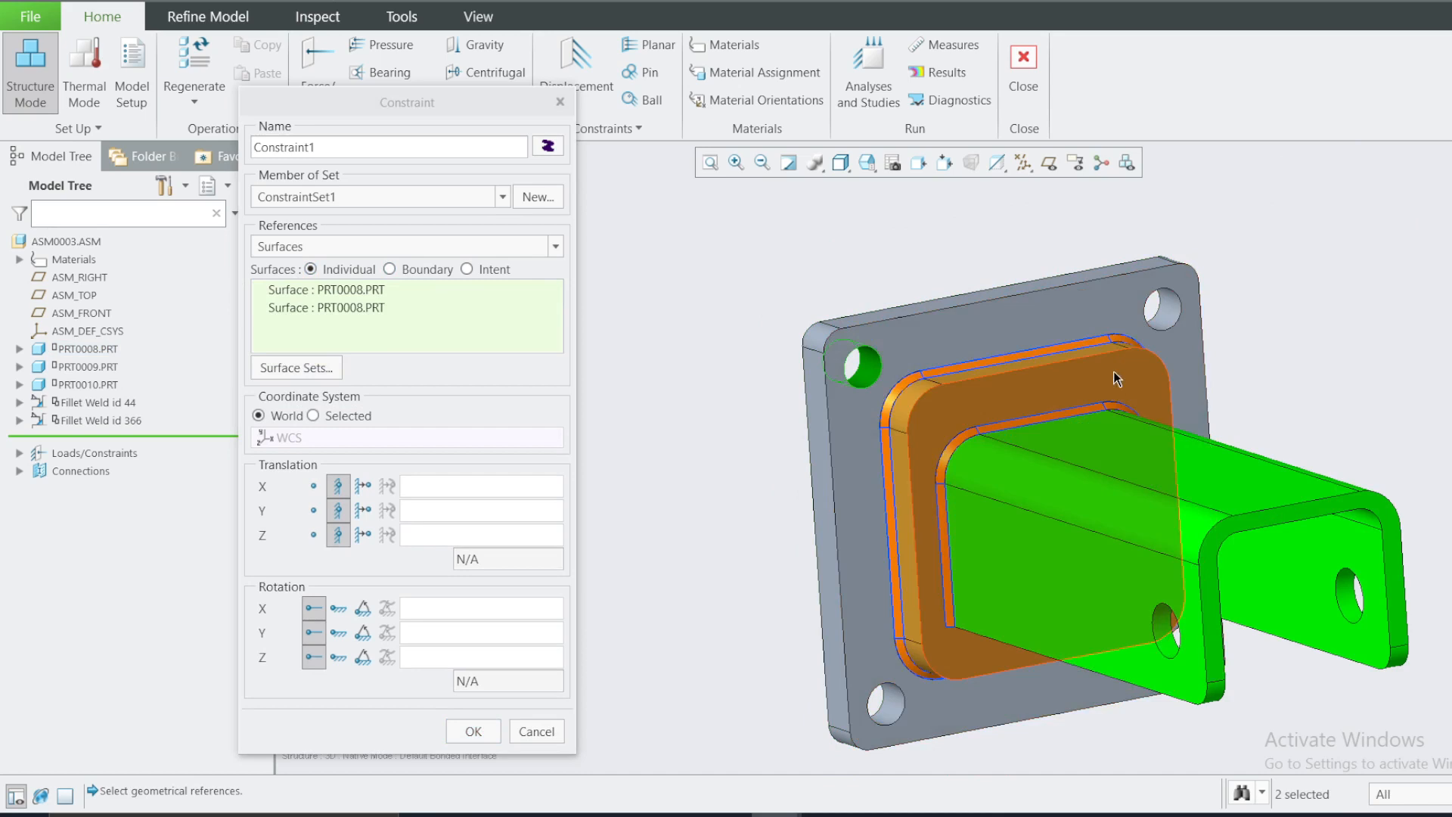
left_click(1161, 308, "ctrl")
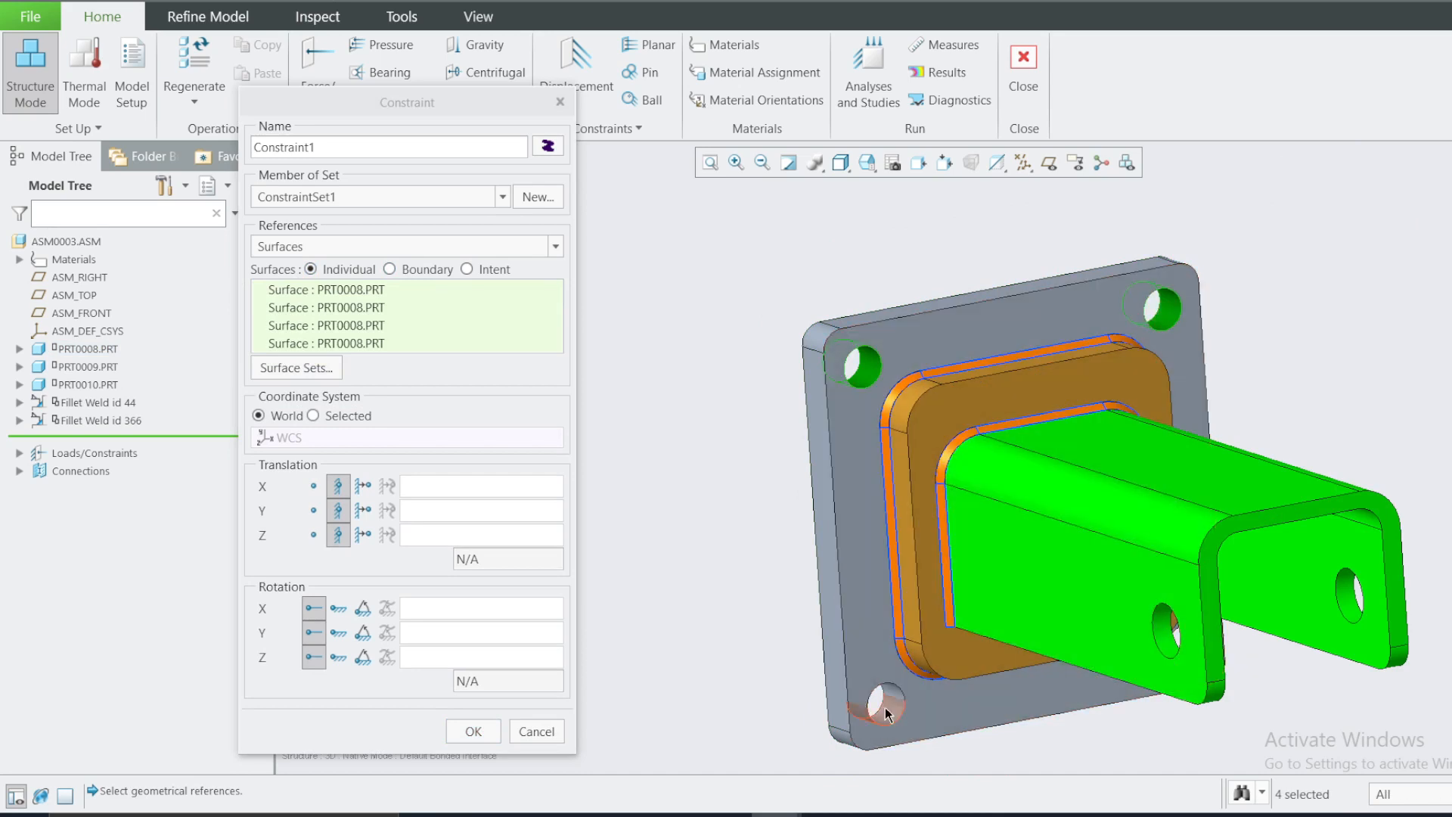
left_click(883, 705, "ctrl")
middle_click_drag(930, 715, 983, 726)
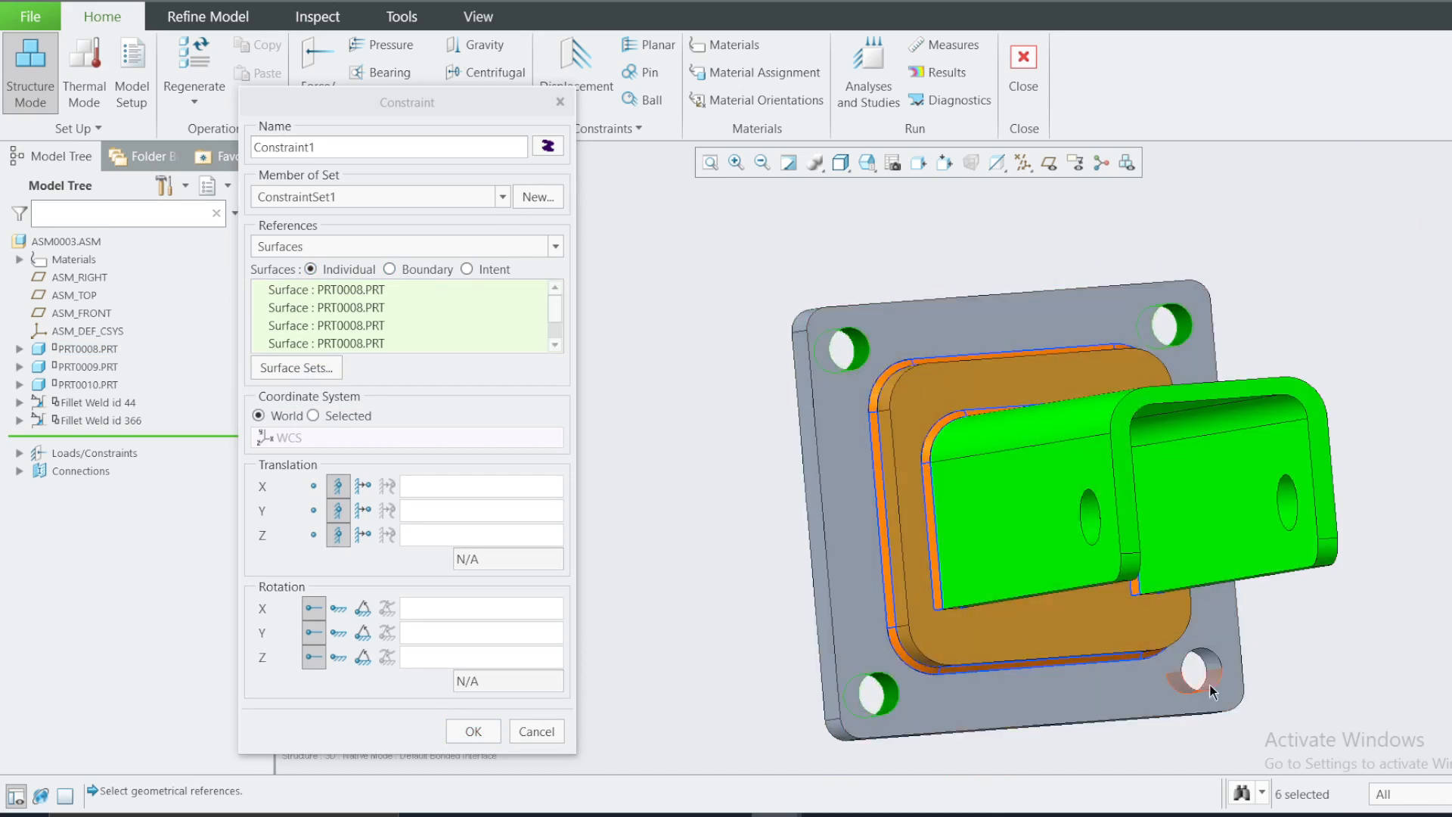
left_click(1208, 658, "ctrl")
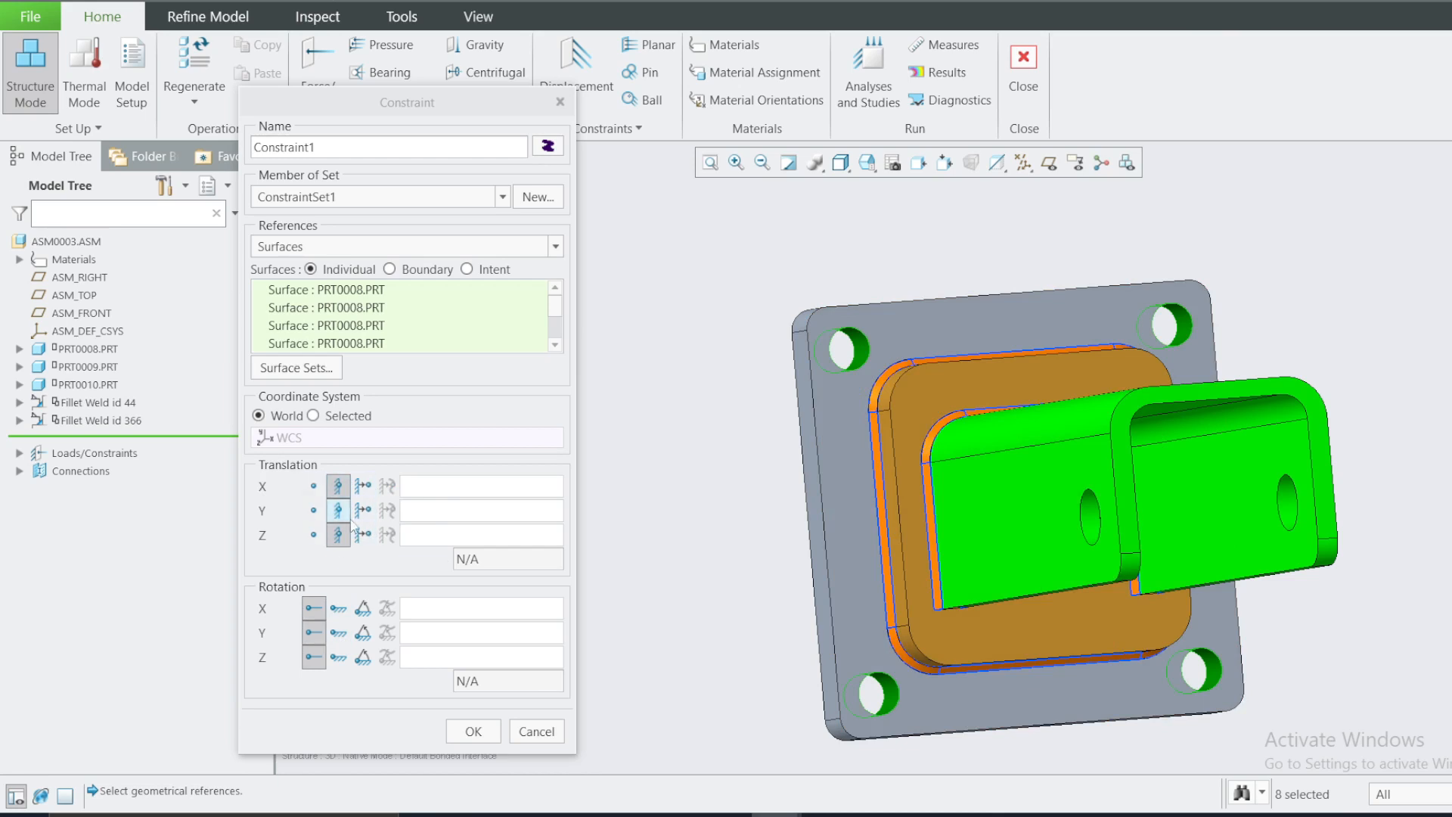
left_click(475, 731)
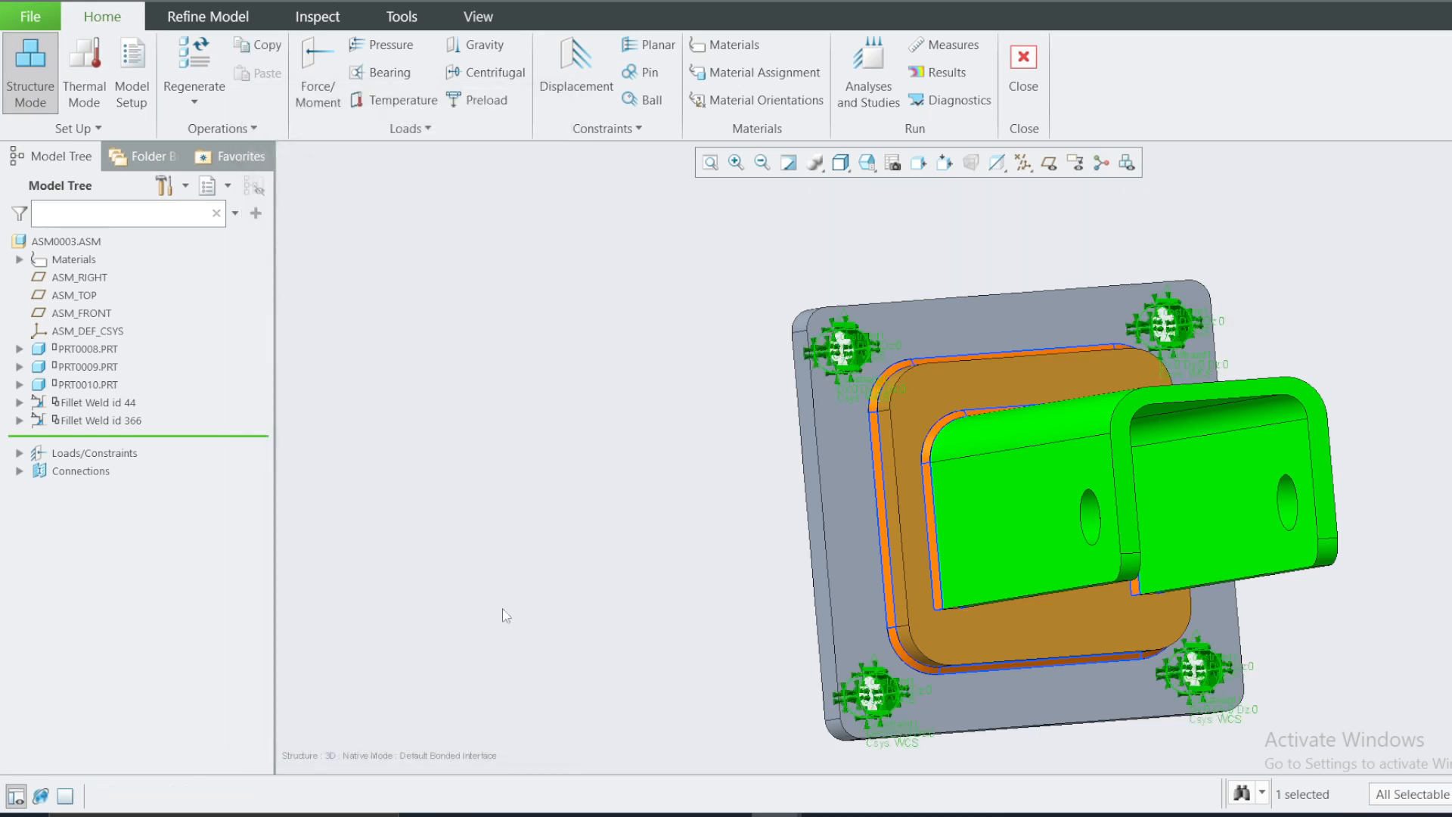
Examine the constrained assembly, the two pin holes at the free end of channel PRT0010, and the front view.
scroll(423, 390, "down", 2)
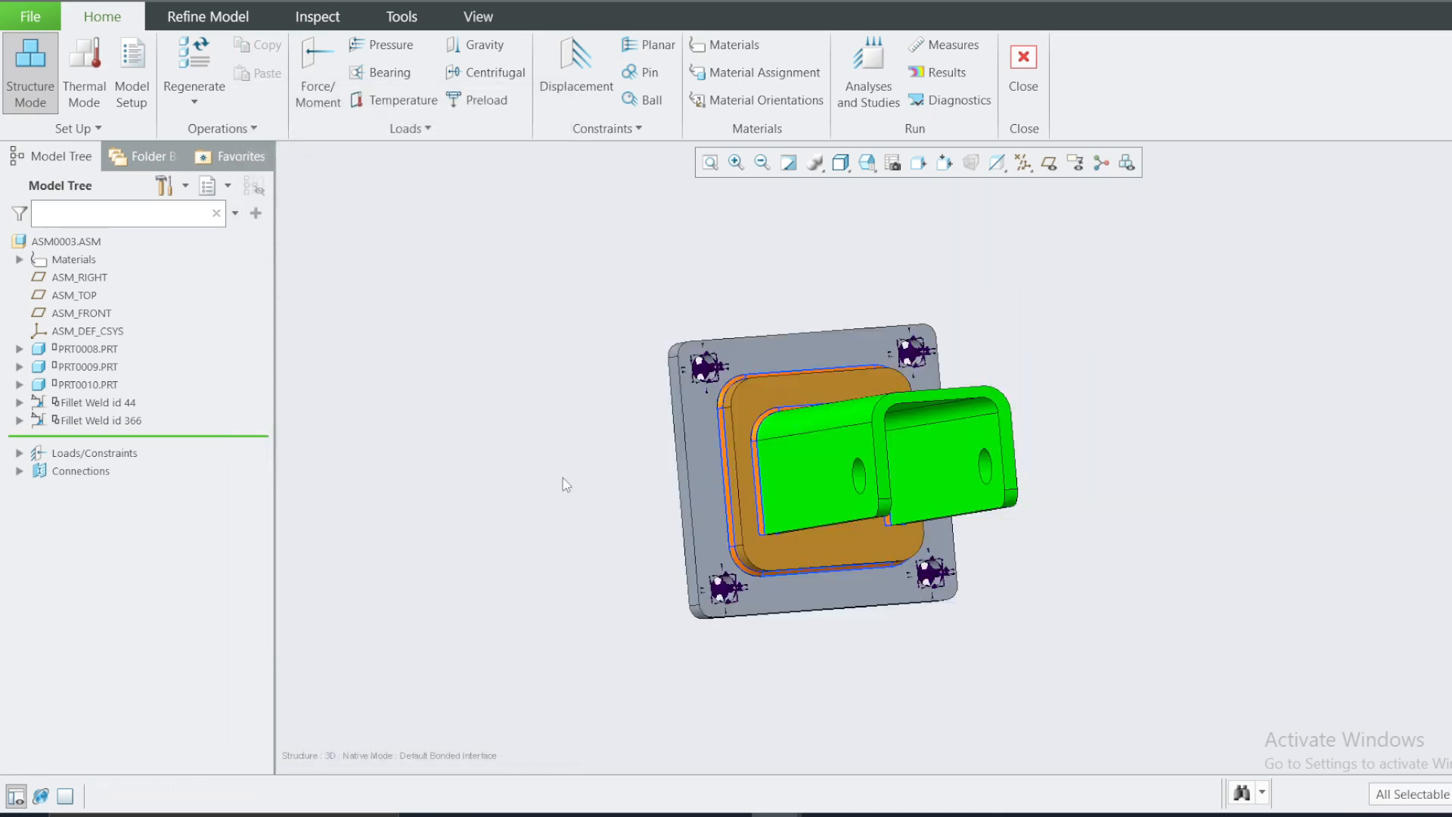
middle_click_drag(572, 543, 612, 557)
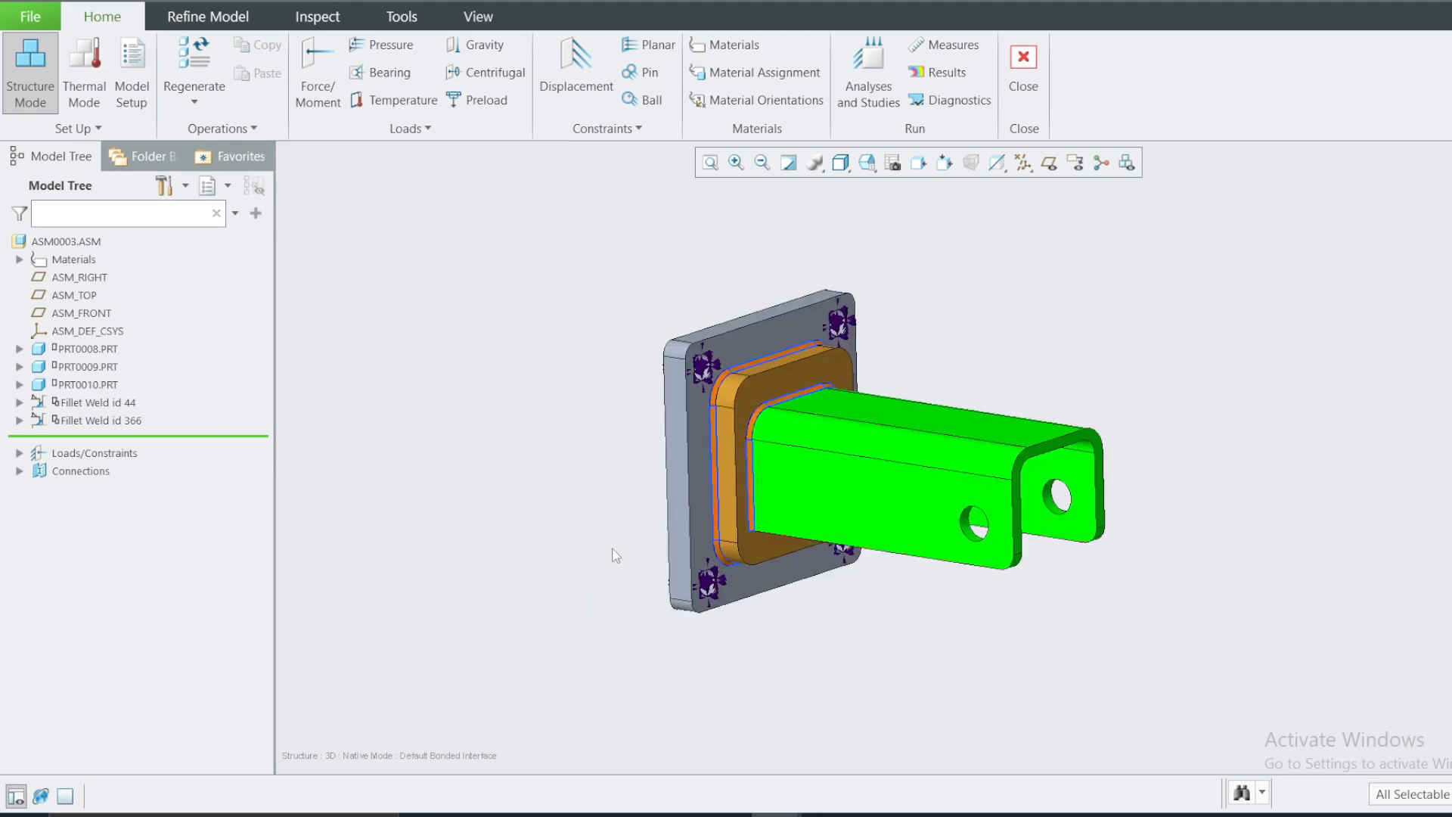
scroll(945, 549, "up", 2)
scroll(945, 545, "up", 2)
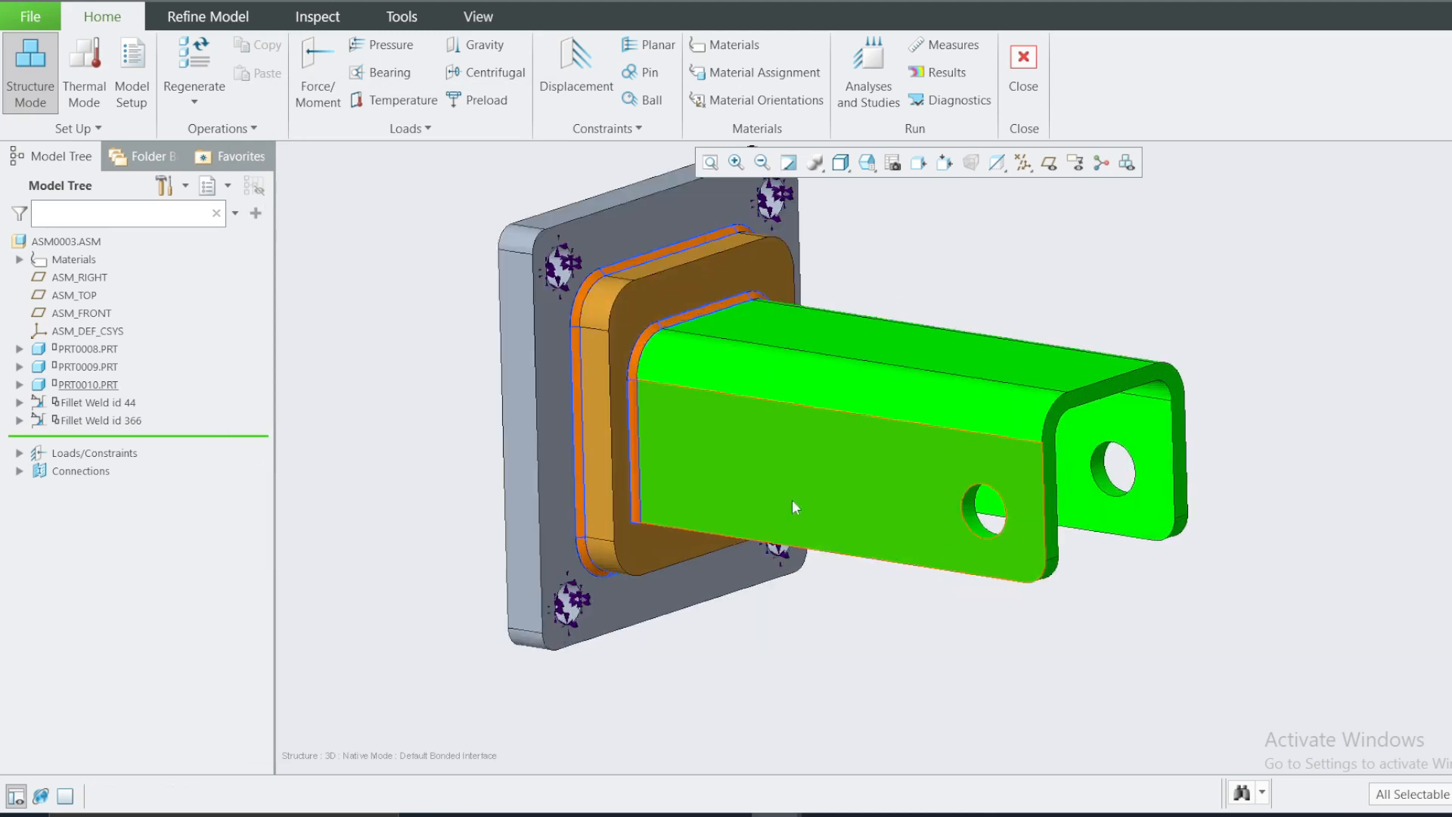
scroll(832, 503, "down", 3)
scroll(1059, 484, "up", 3)
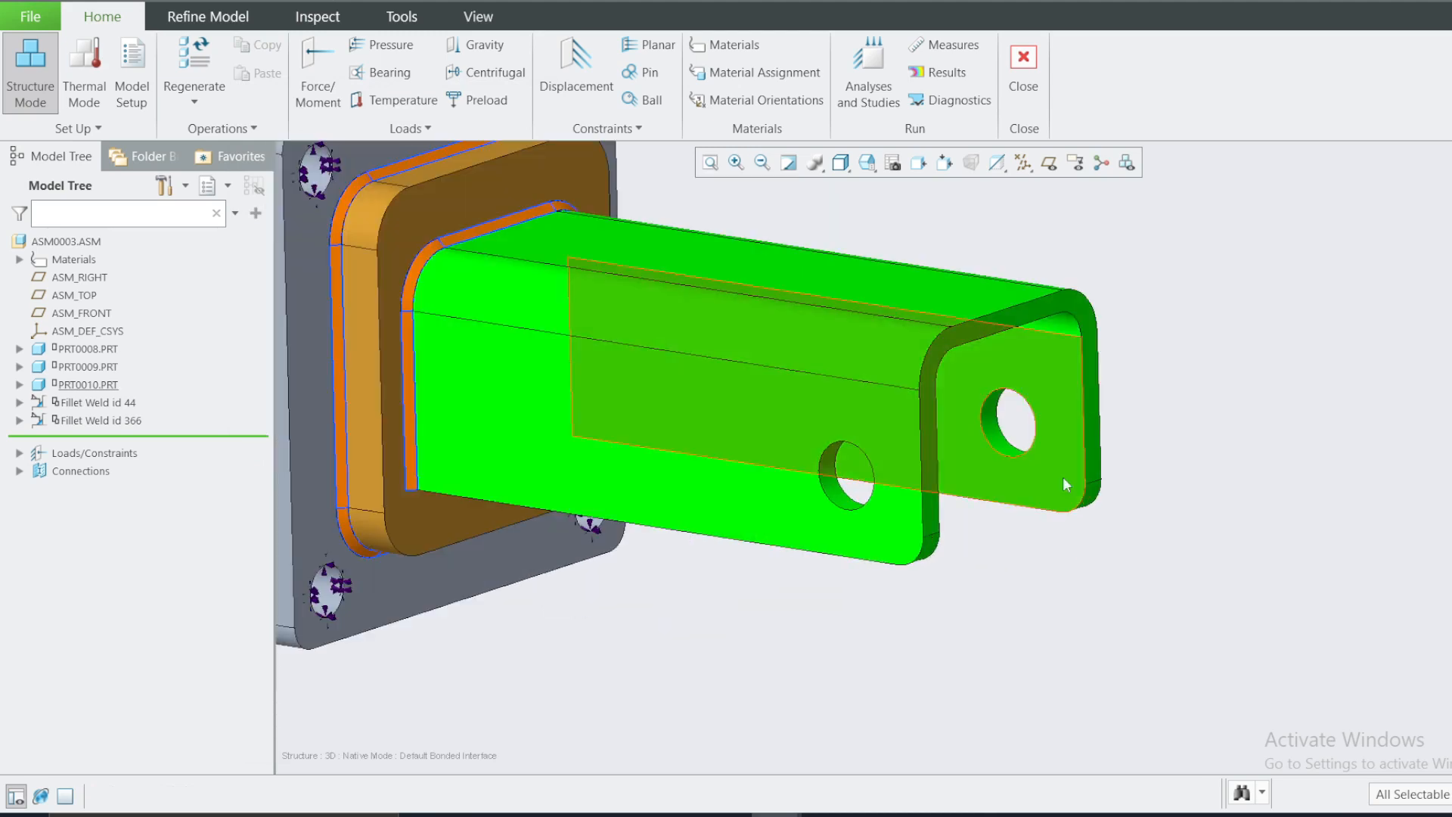
left_click(996, 431)
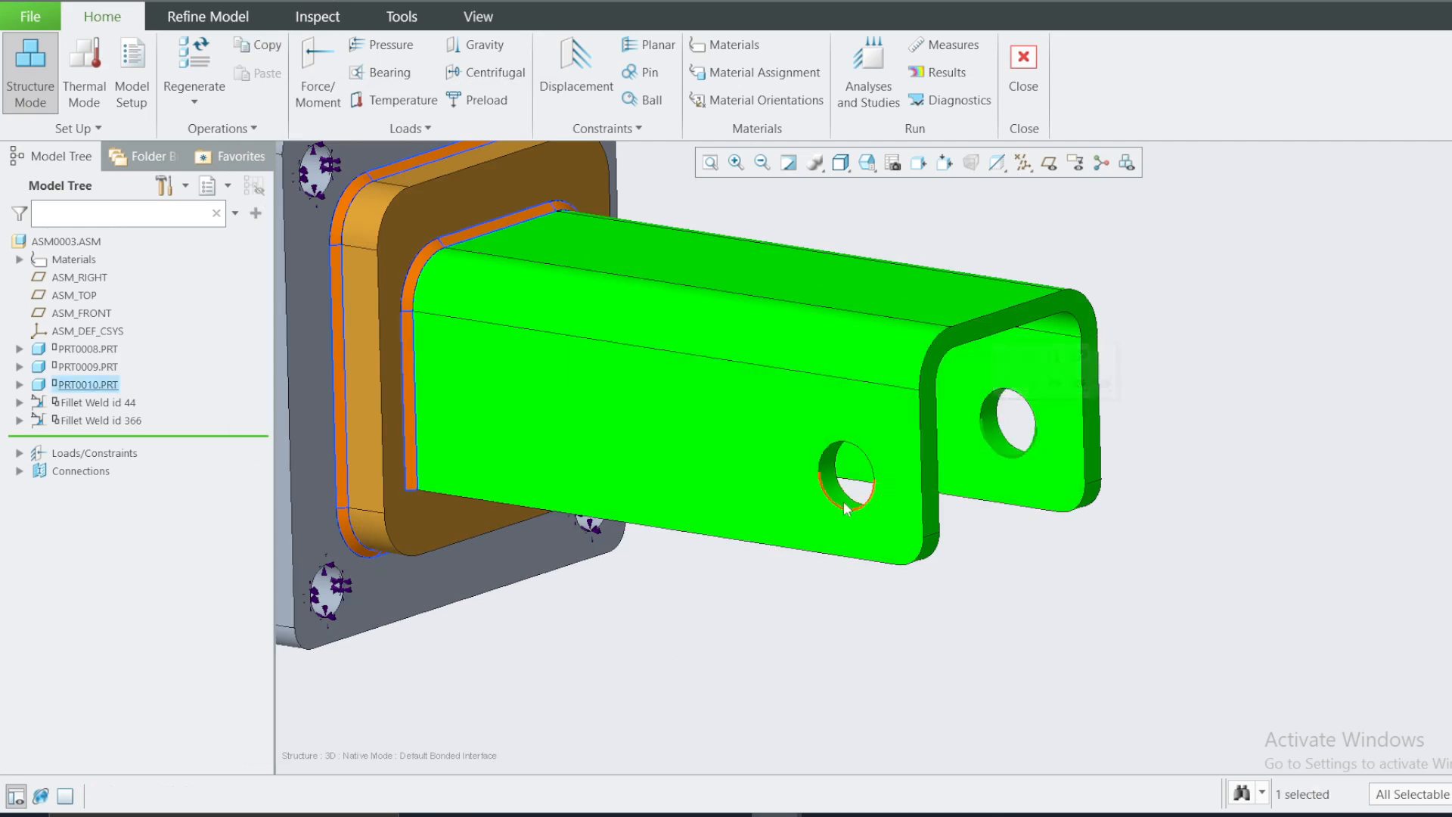
left_click(880, 493)
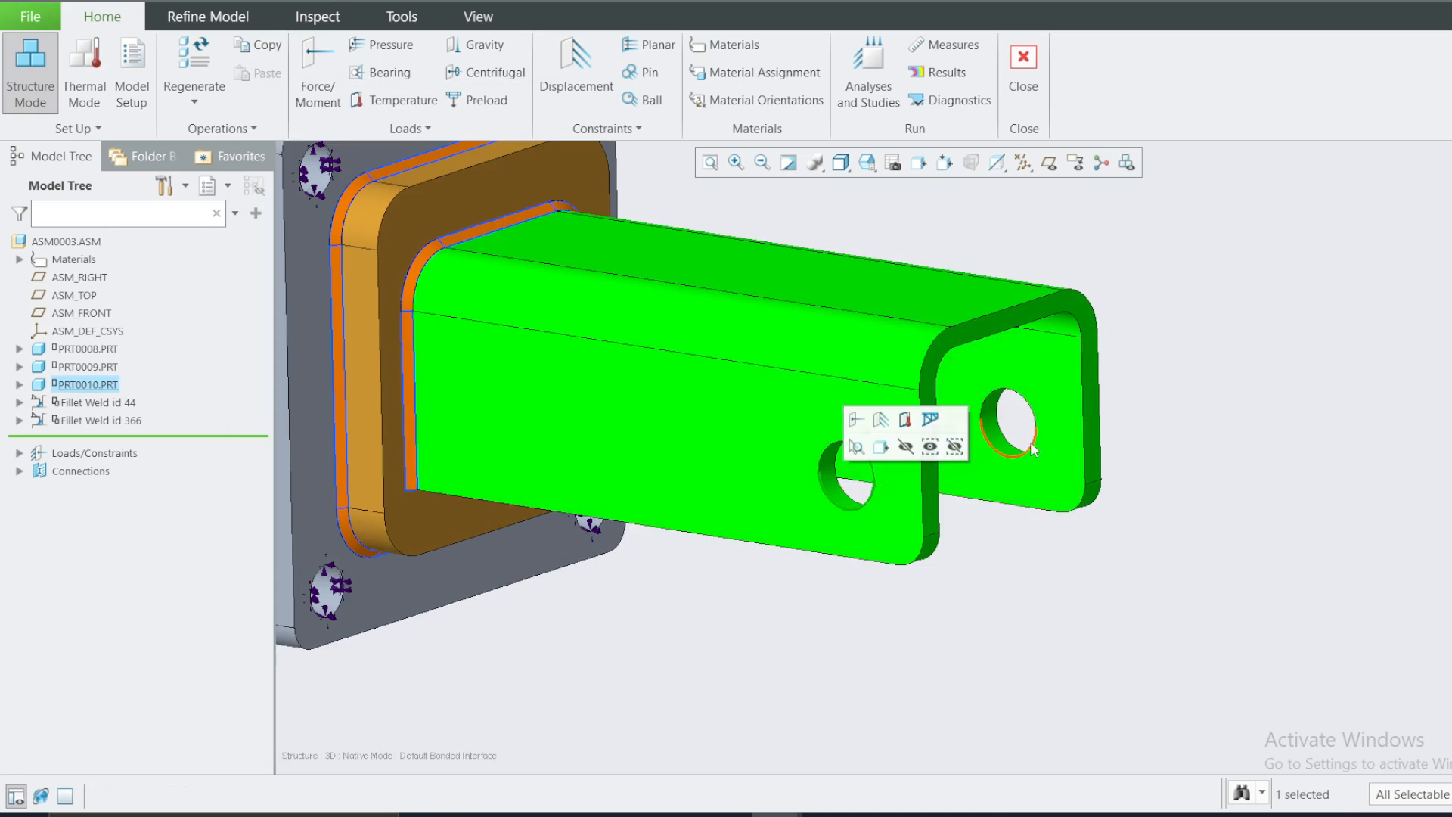
scroll(981, 567, "down", 3)
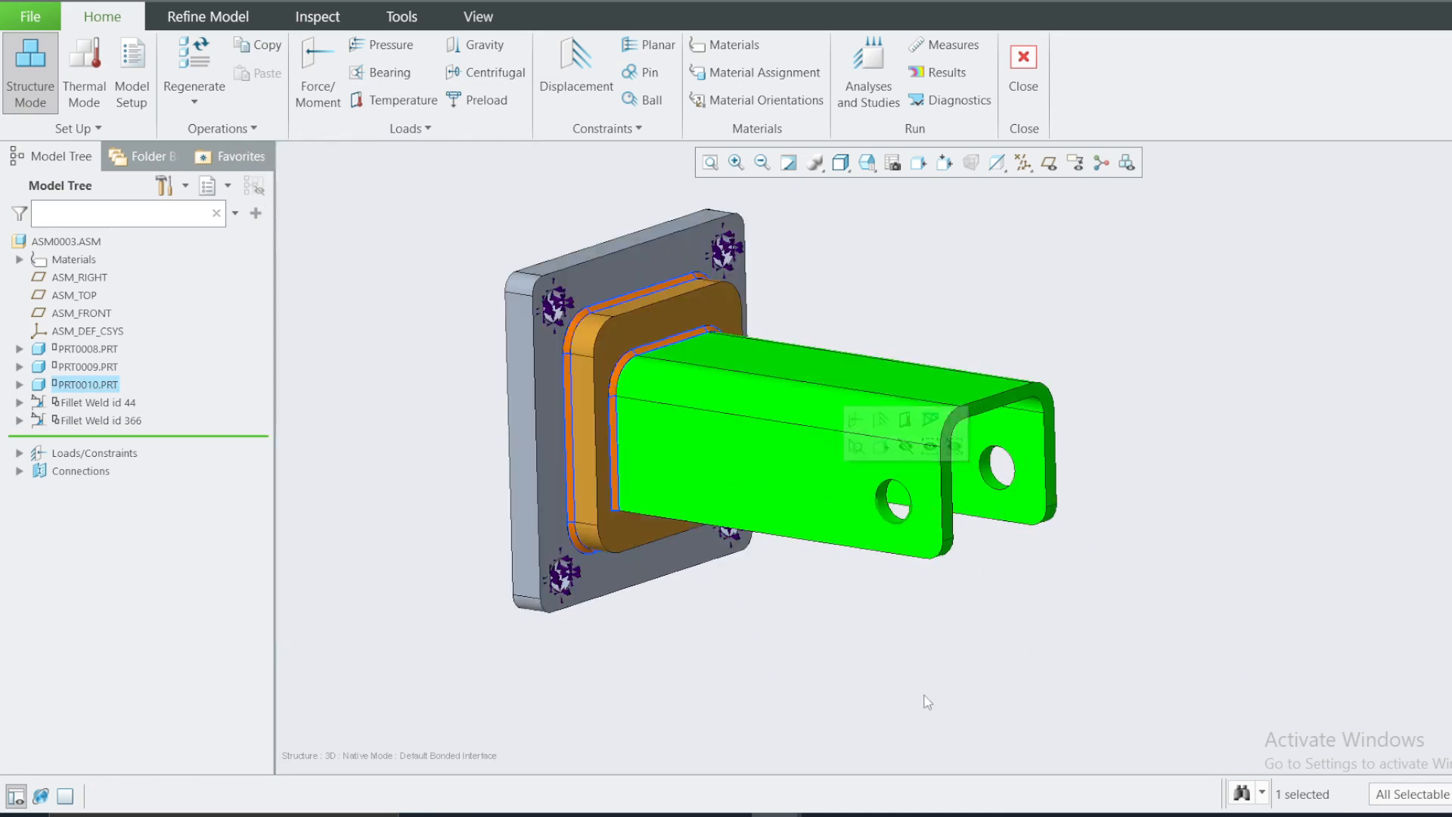
left_click(391, 465)
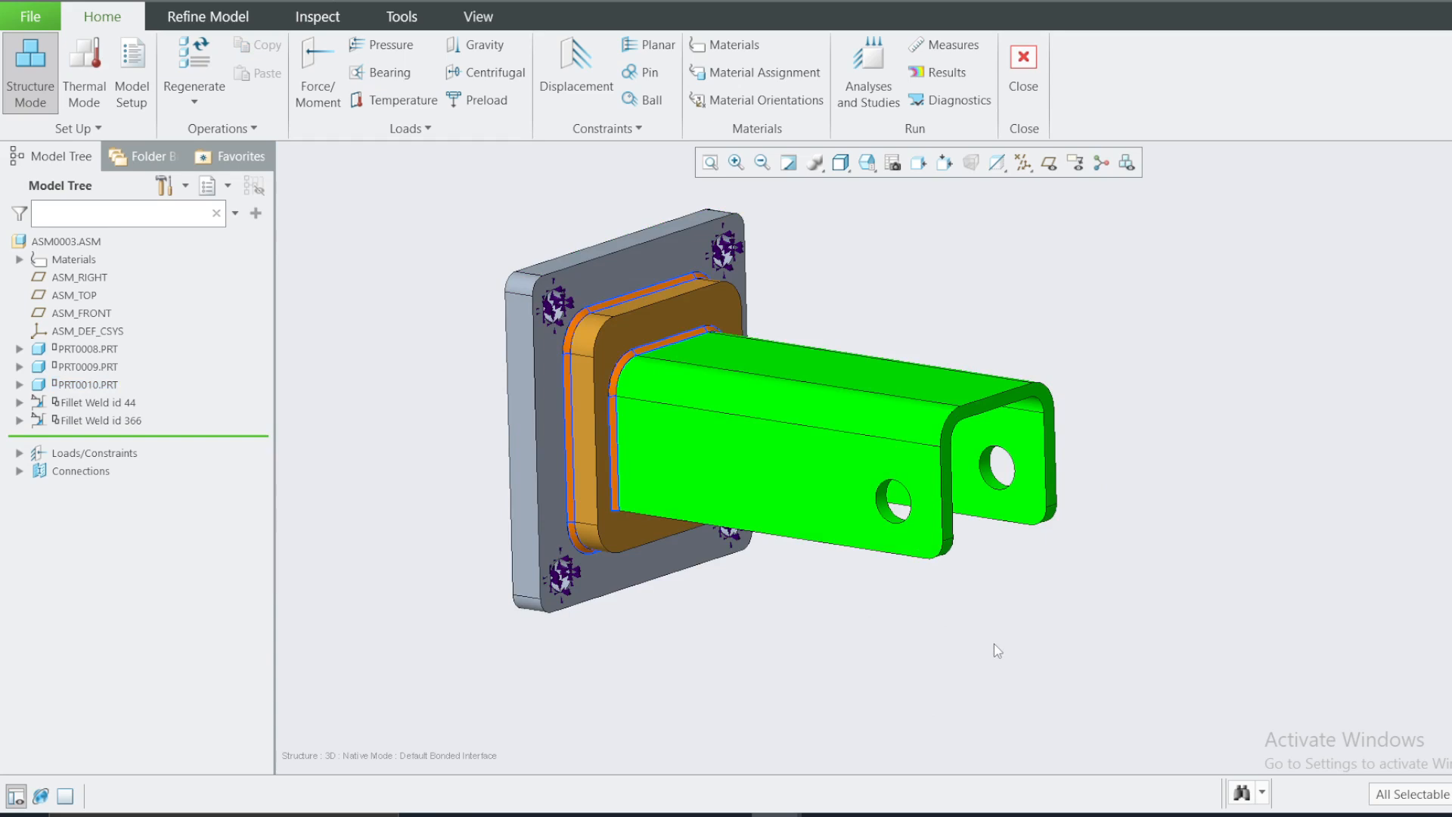
left_click(868, 173)
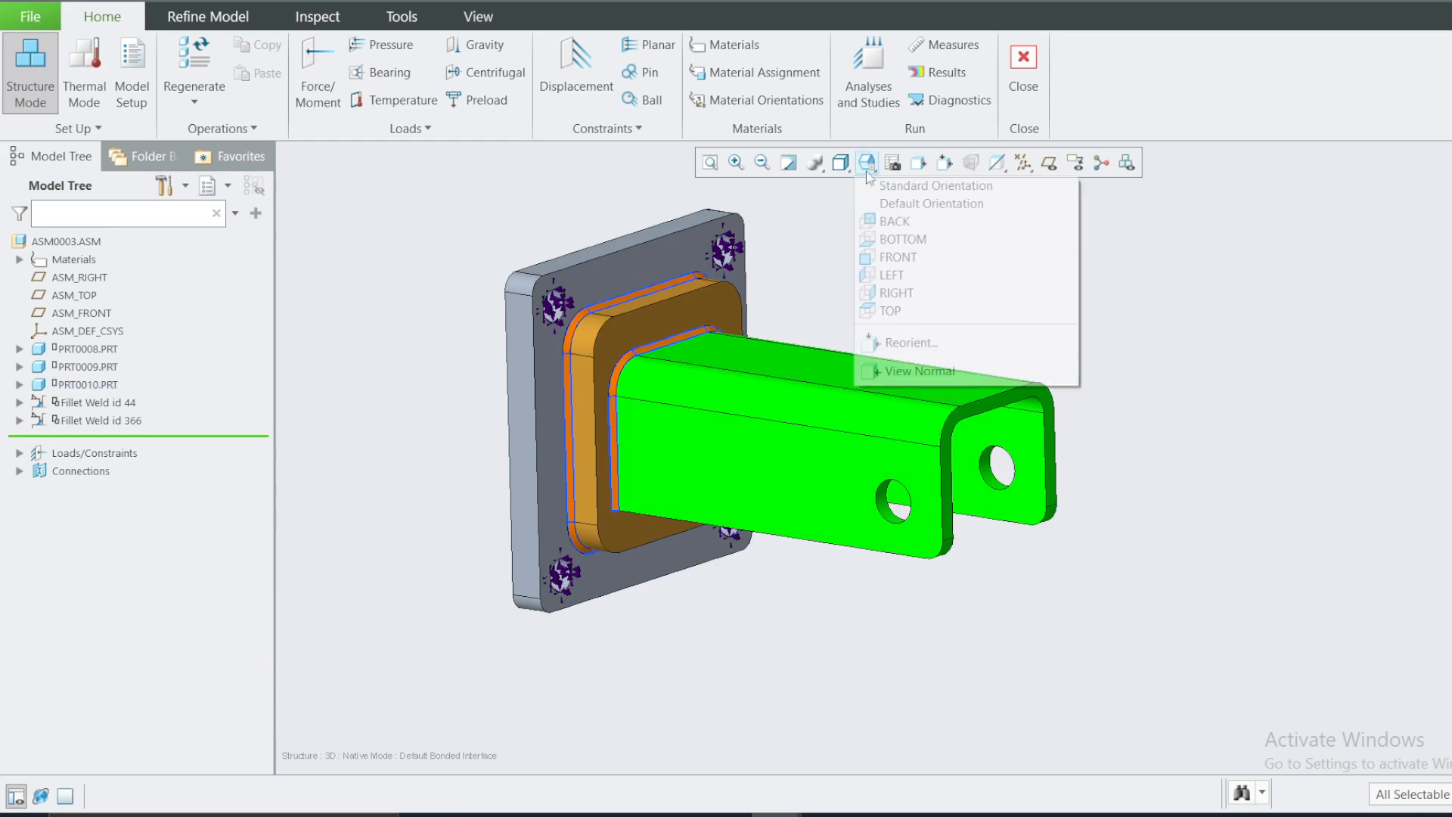
left_click(898, 257)
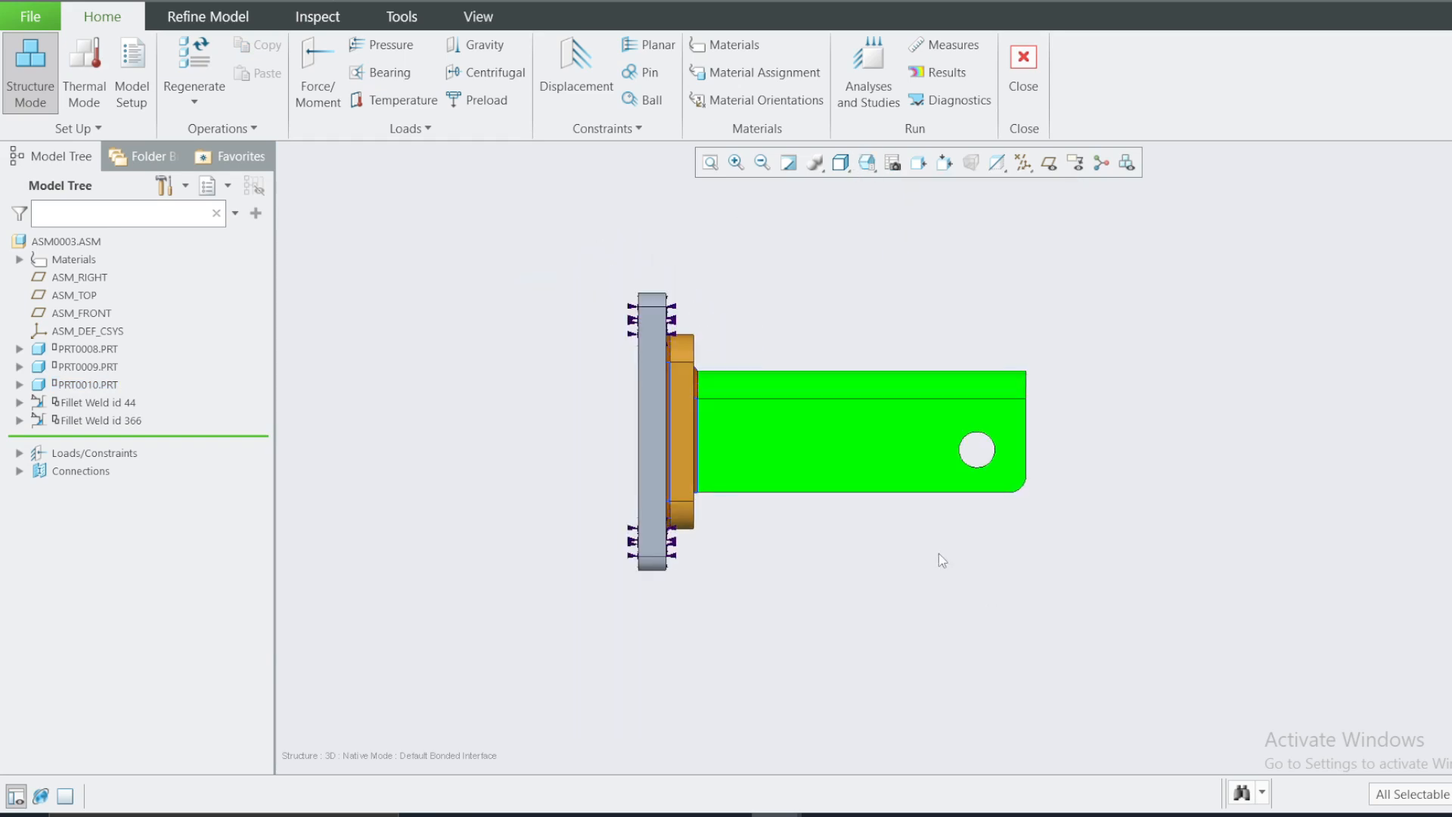
middle_click_drag(966, 550, 891, 576)
Start a datum point in assembly ASM0003 with the ASM_FRONT plane as its placement reference.
left_click(86, 297)
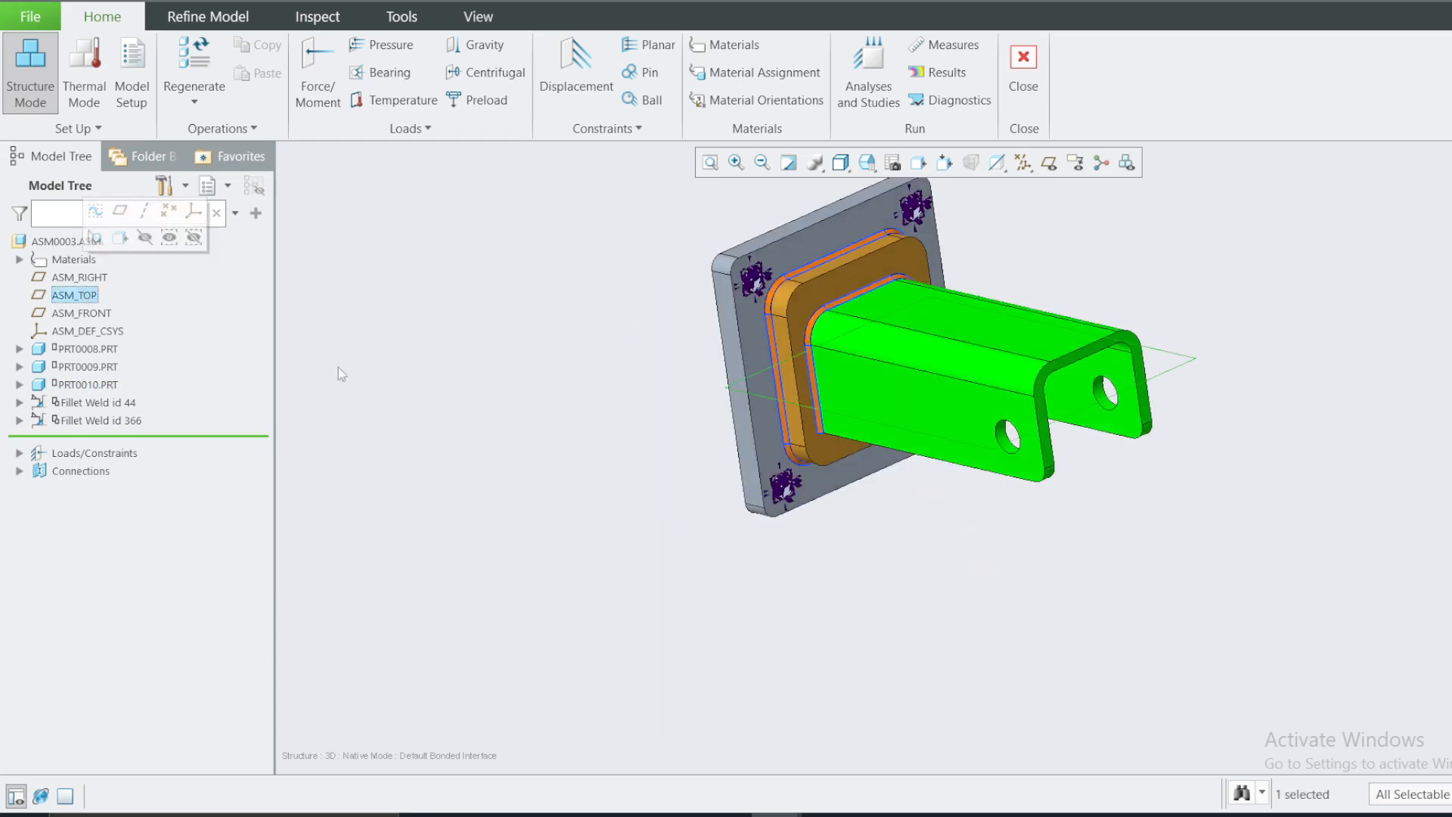
left_click(90, 314)
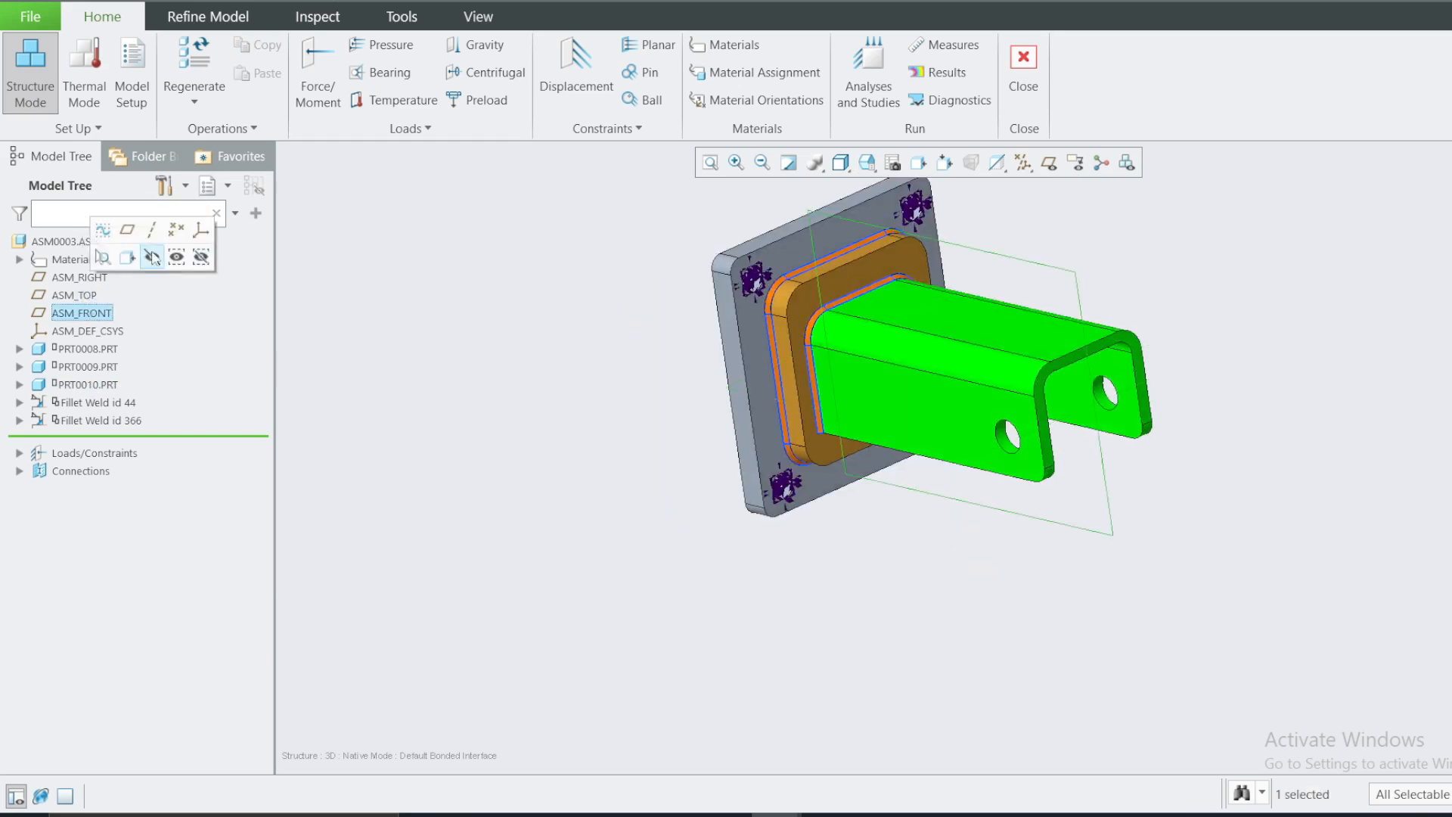
left_click(170, 235)
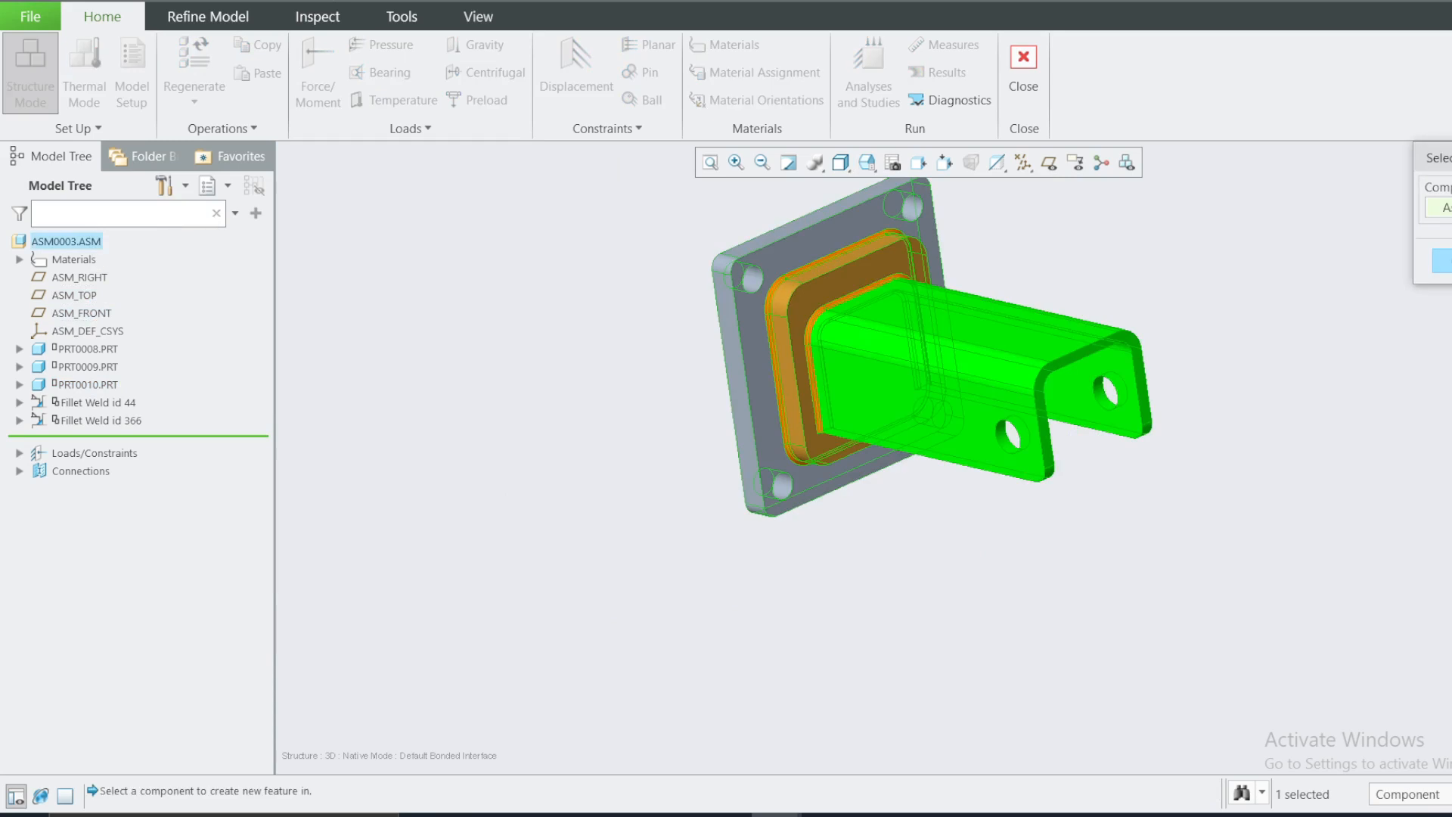
left_click(1441, 260)
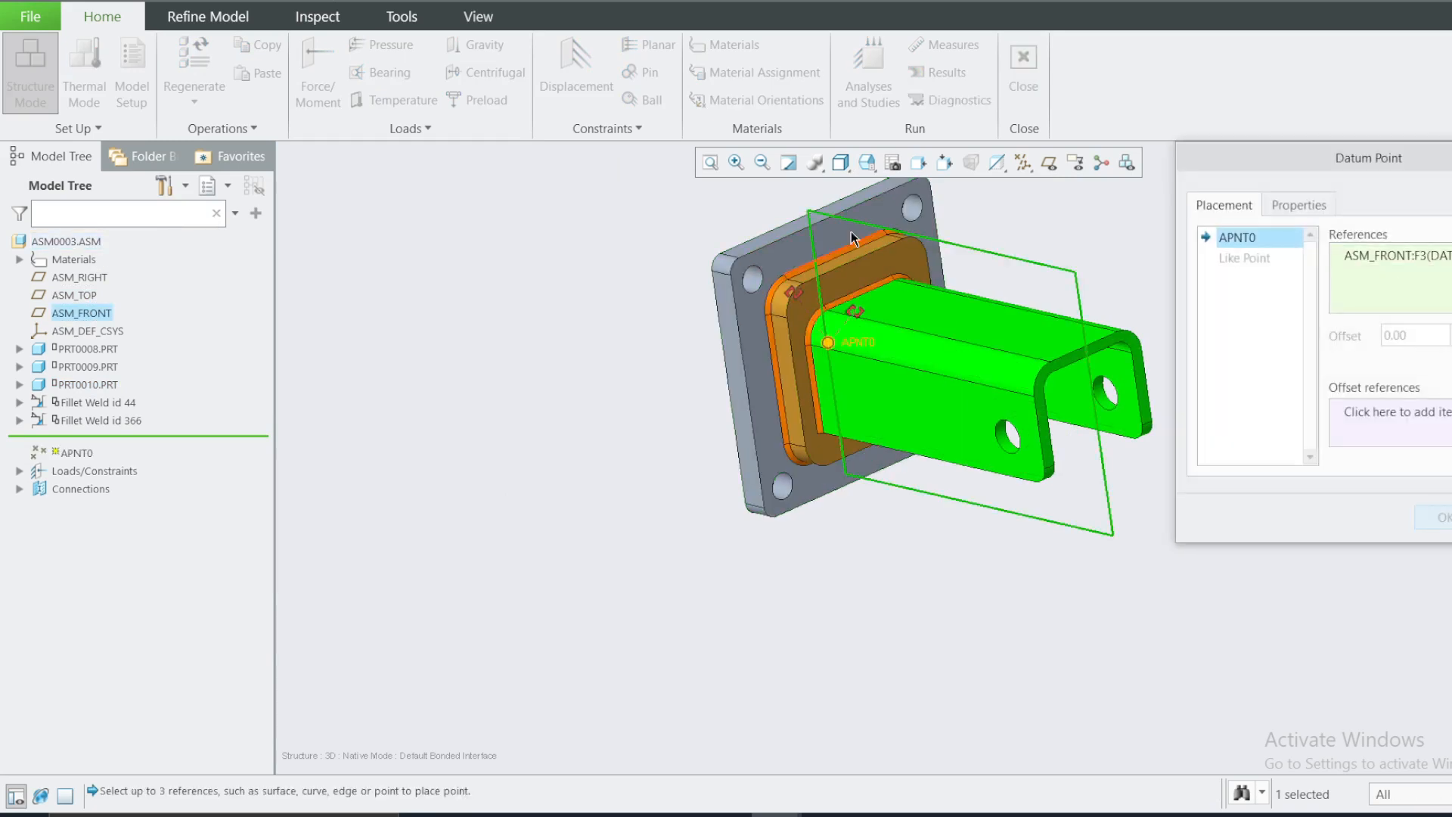
Place the datum point beneath the channel's pin hole, offset about 20.8 from its end edge and about 51.9 from its lower edge.
left_click(867, 161)
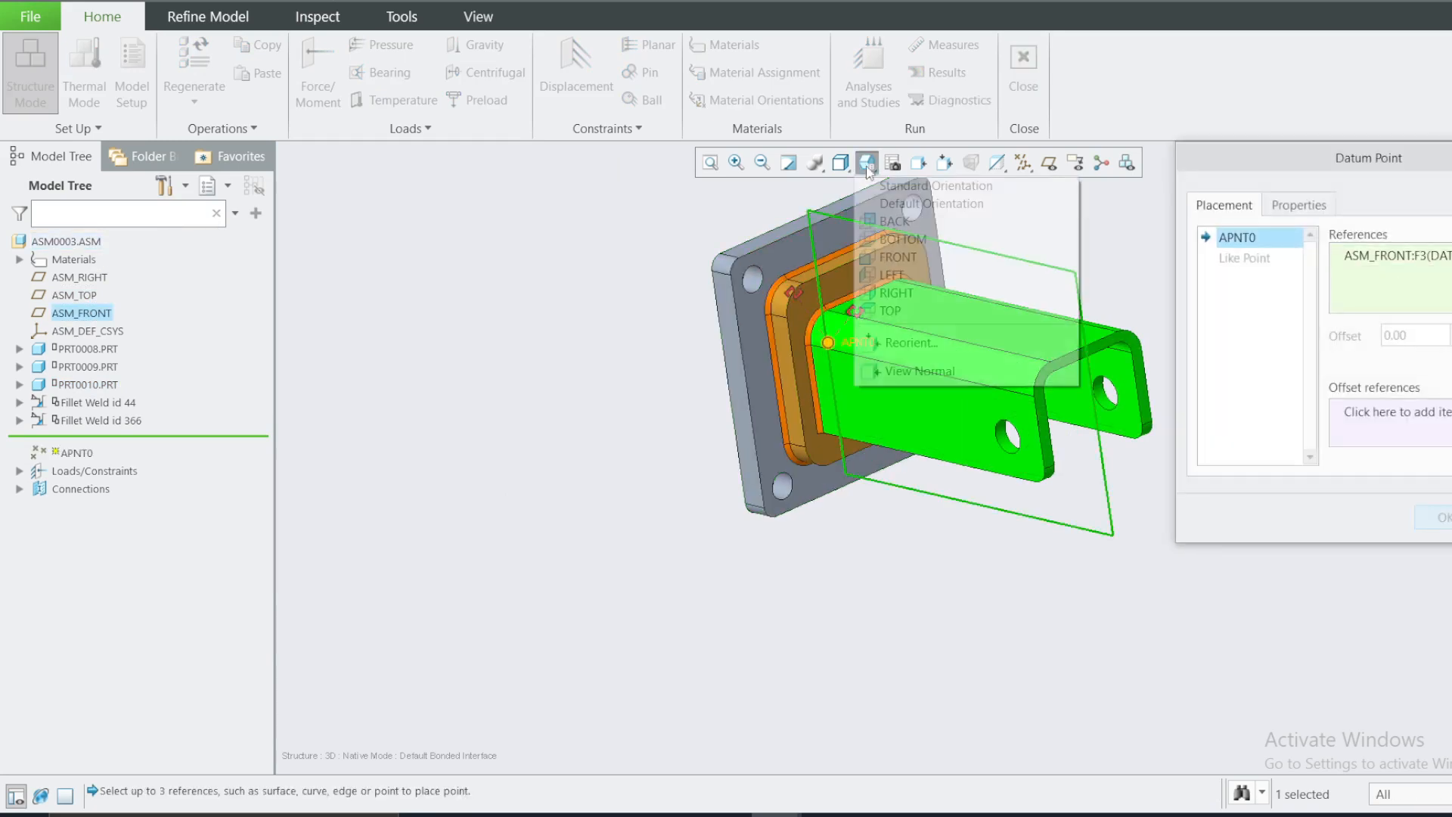
left_click(899, 257)
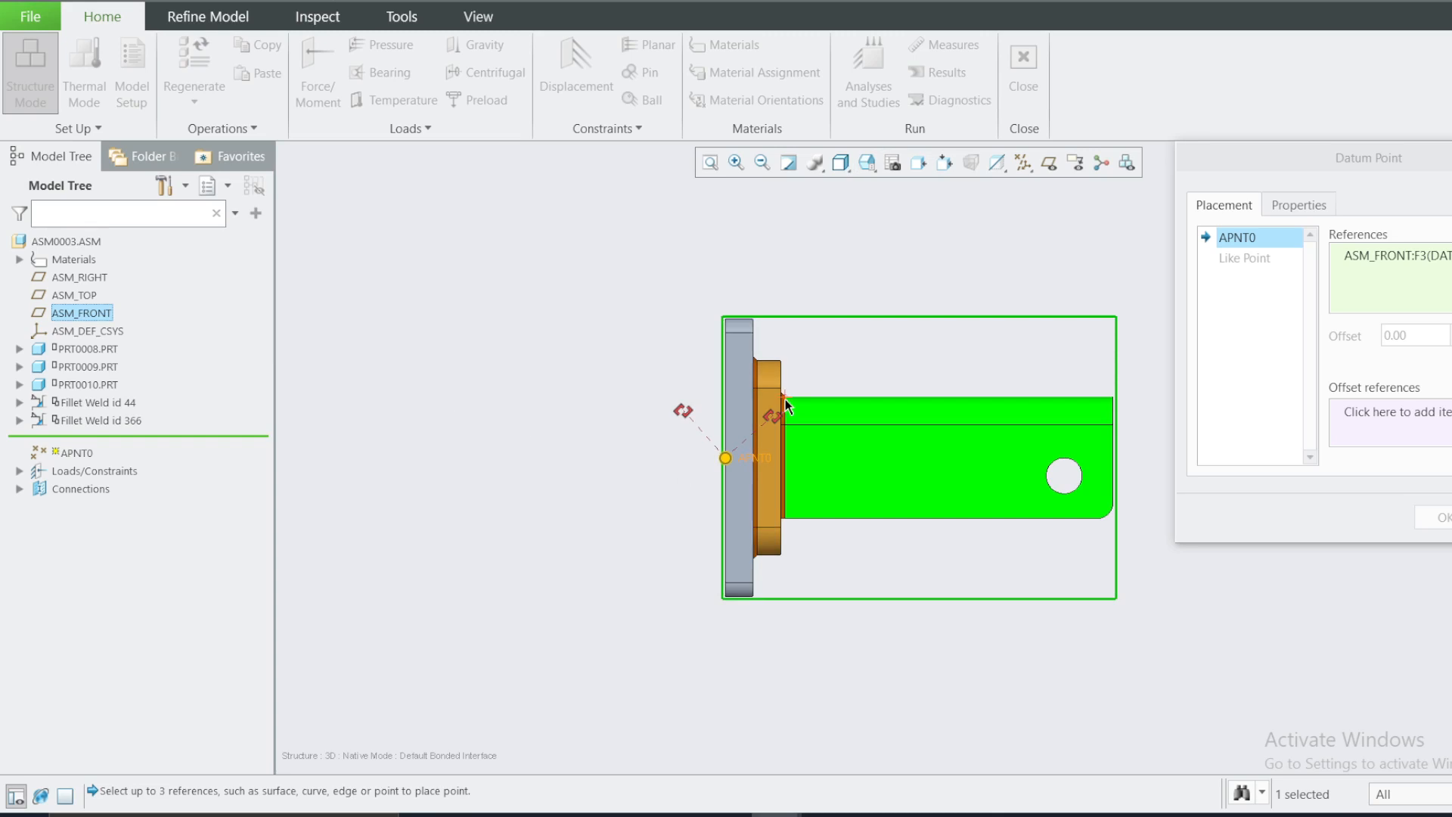
left_click(1115, 460)
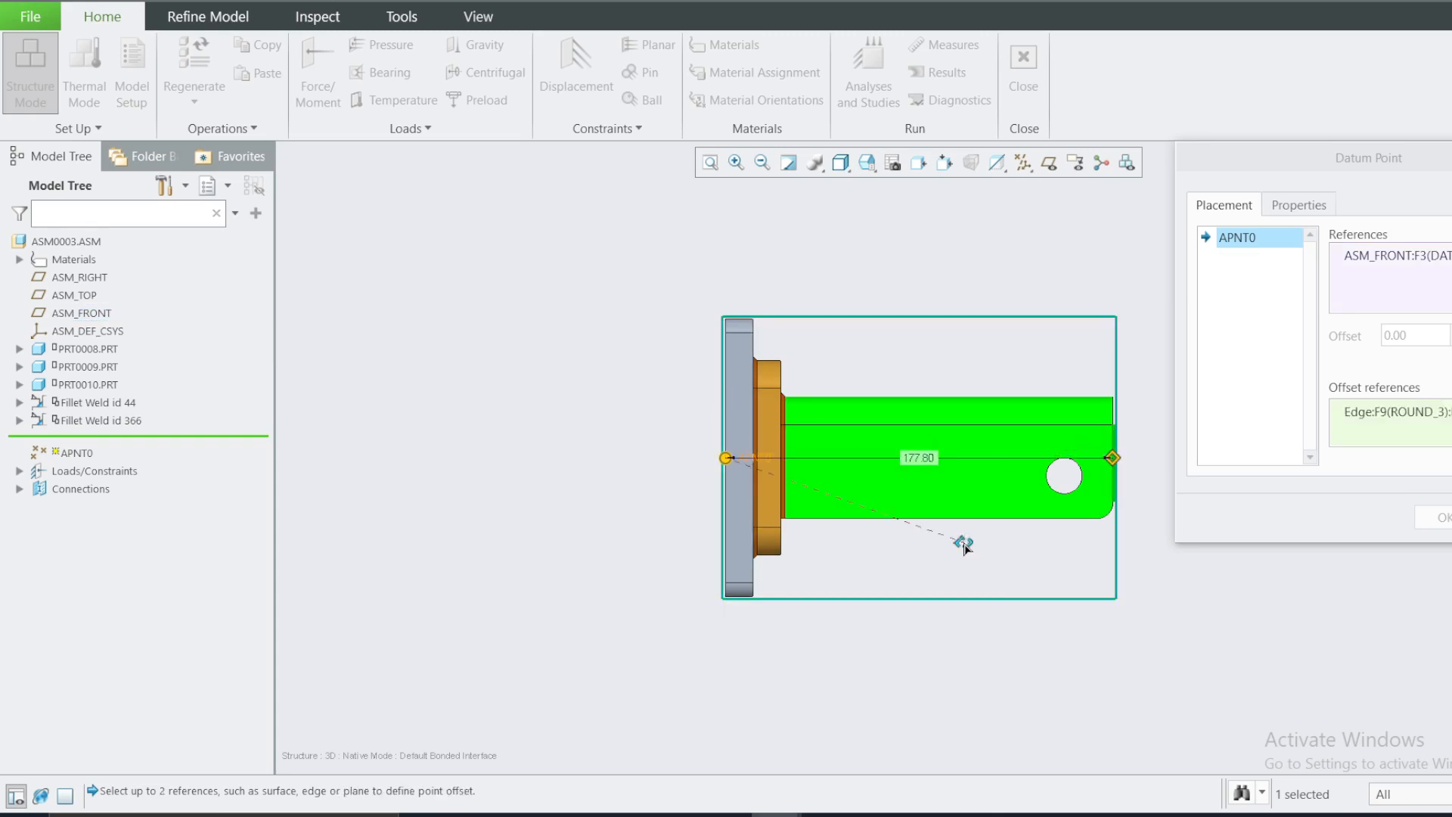
left_click(950, 518)
left_click_drag(726, 458, 1068, 620)
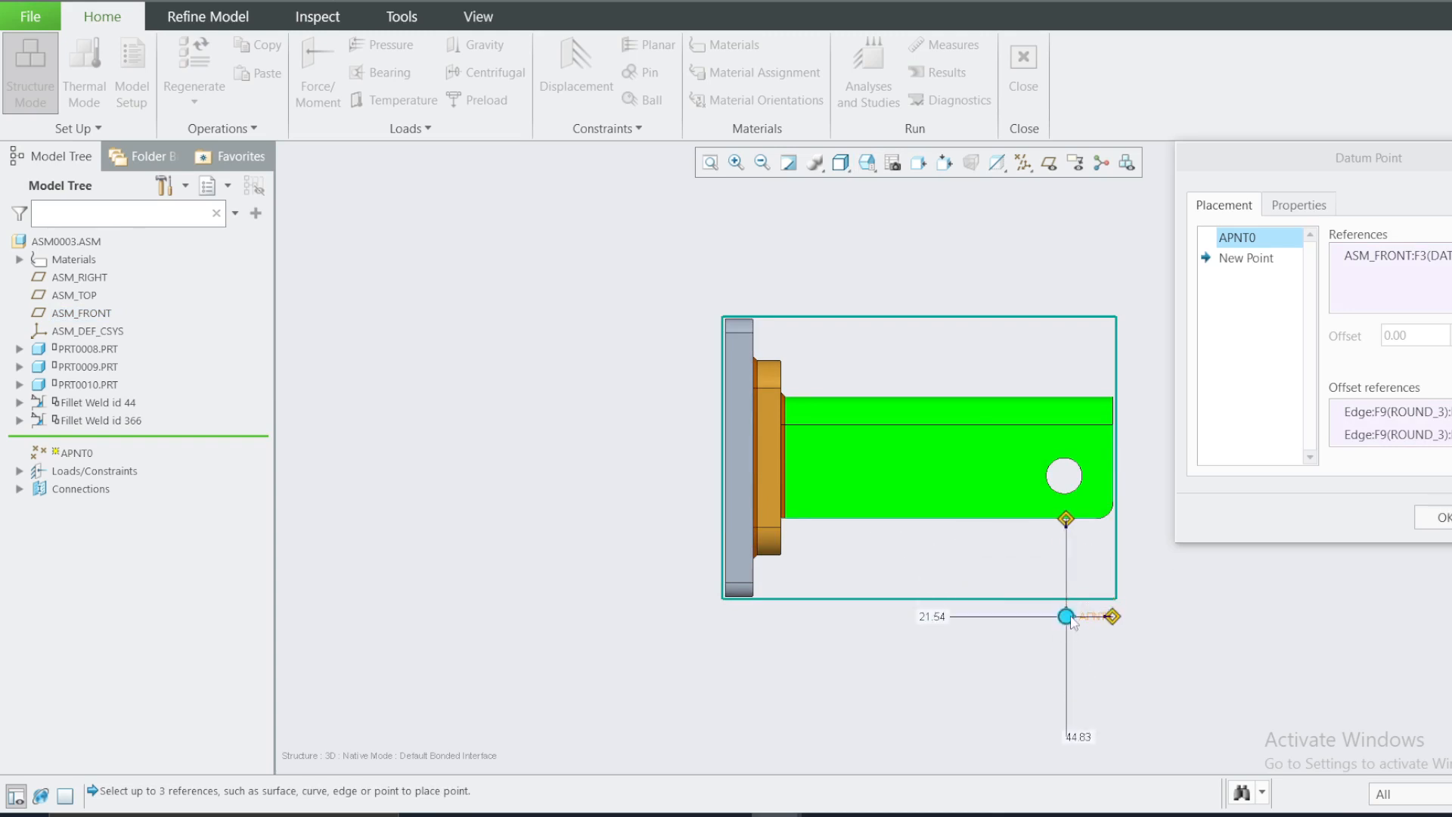
left_click_drag(1067, 617, 1068, 631)
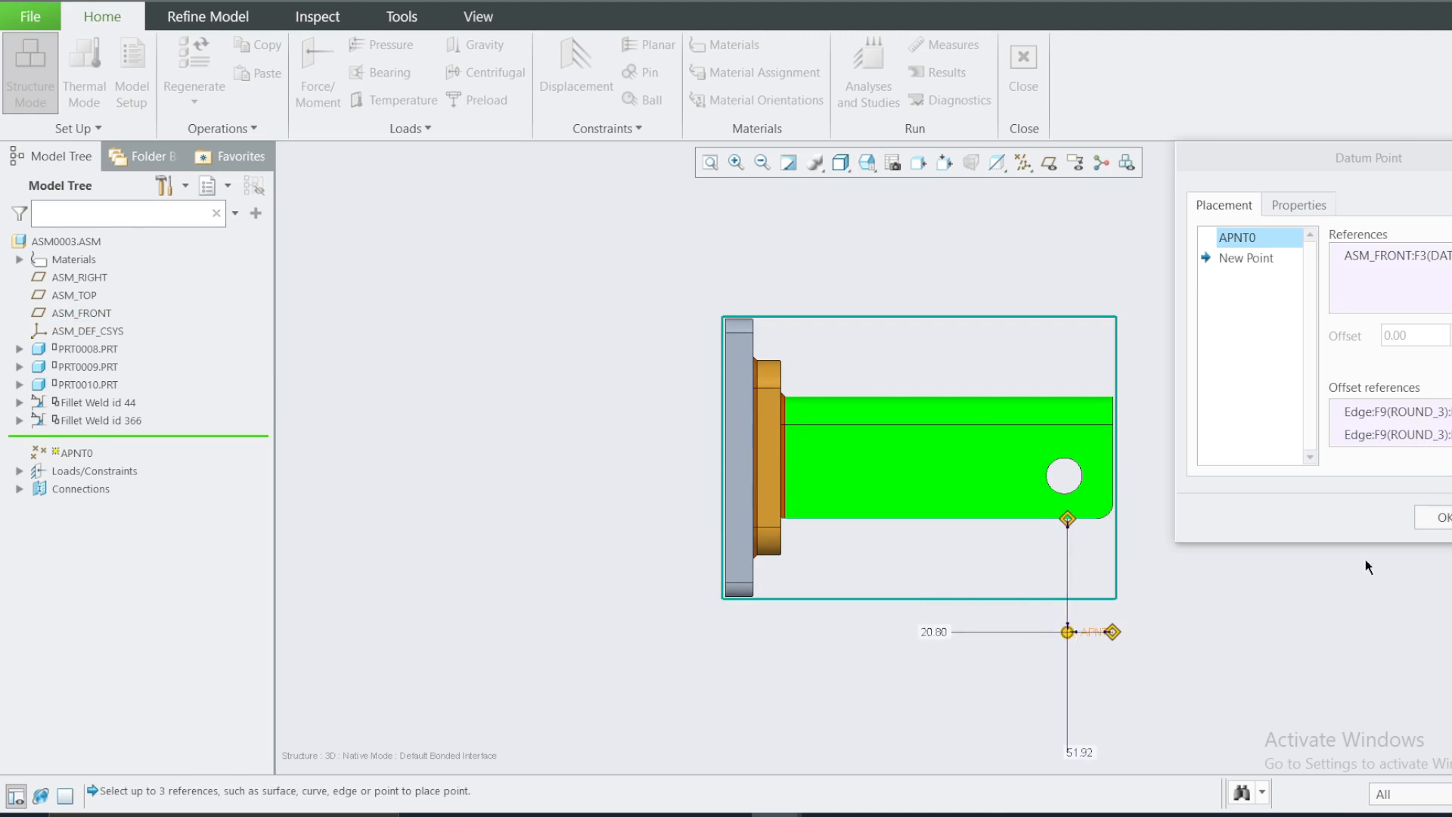
left_click(1428, 518)
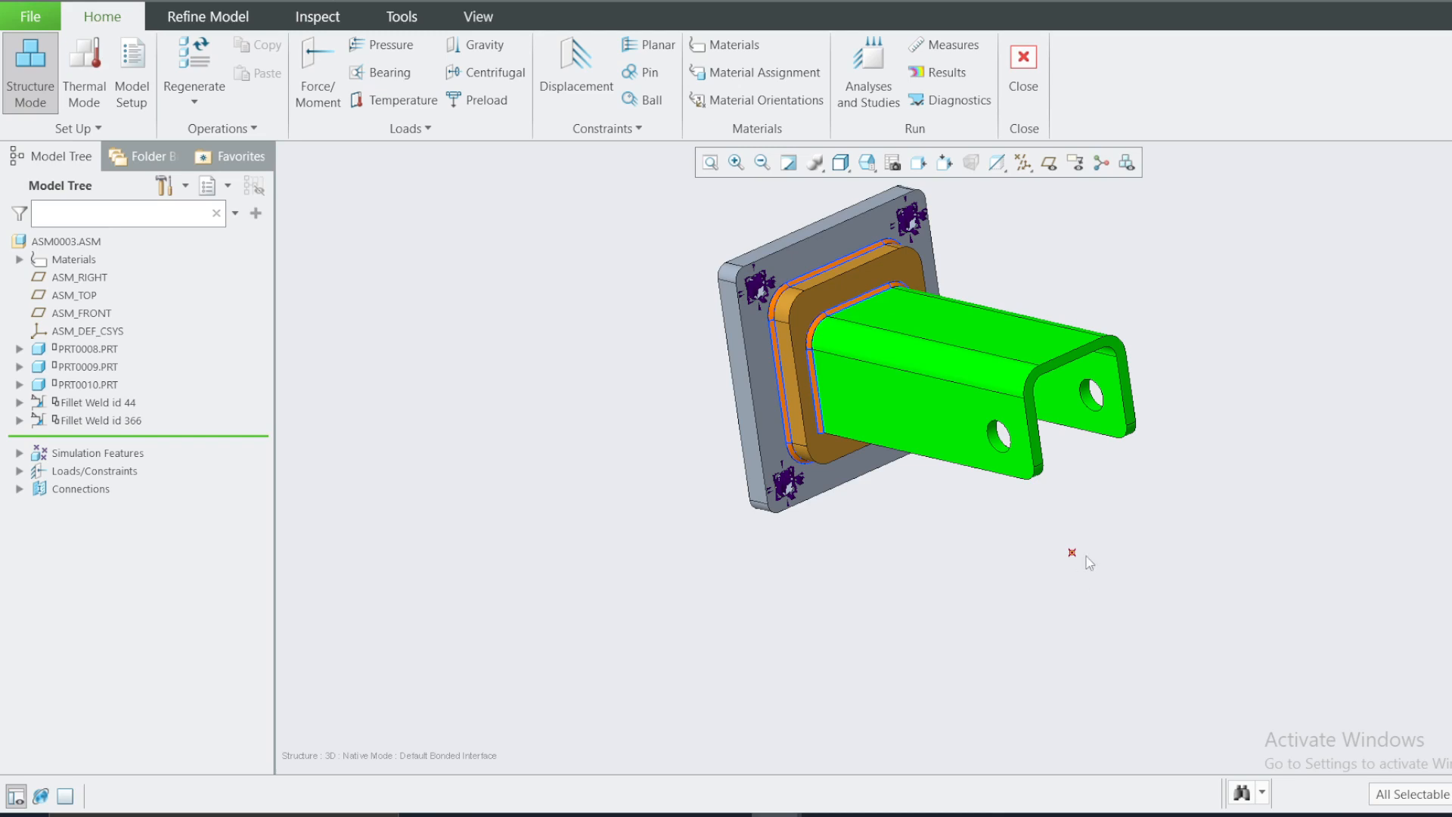
Define simple mass Mass1 at single point APNT0, with a total mass of 50 kg.
left_click(206, 18)
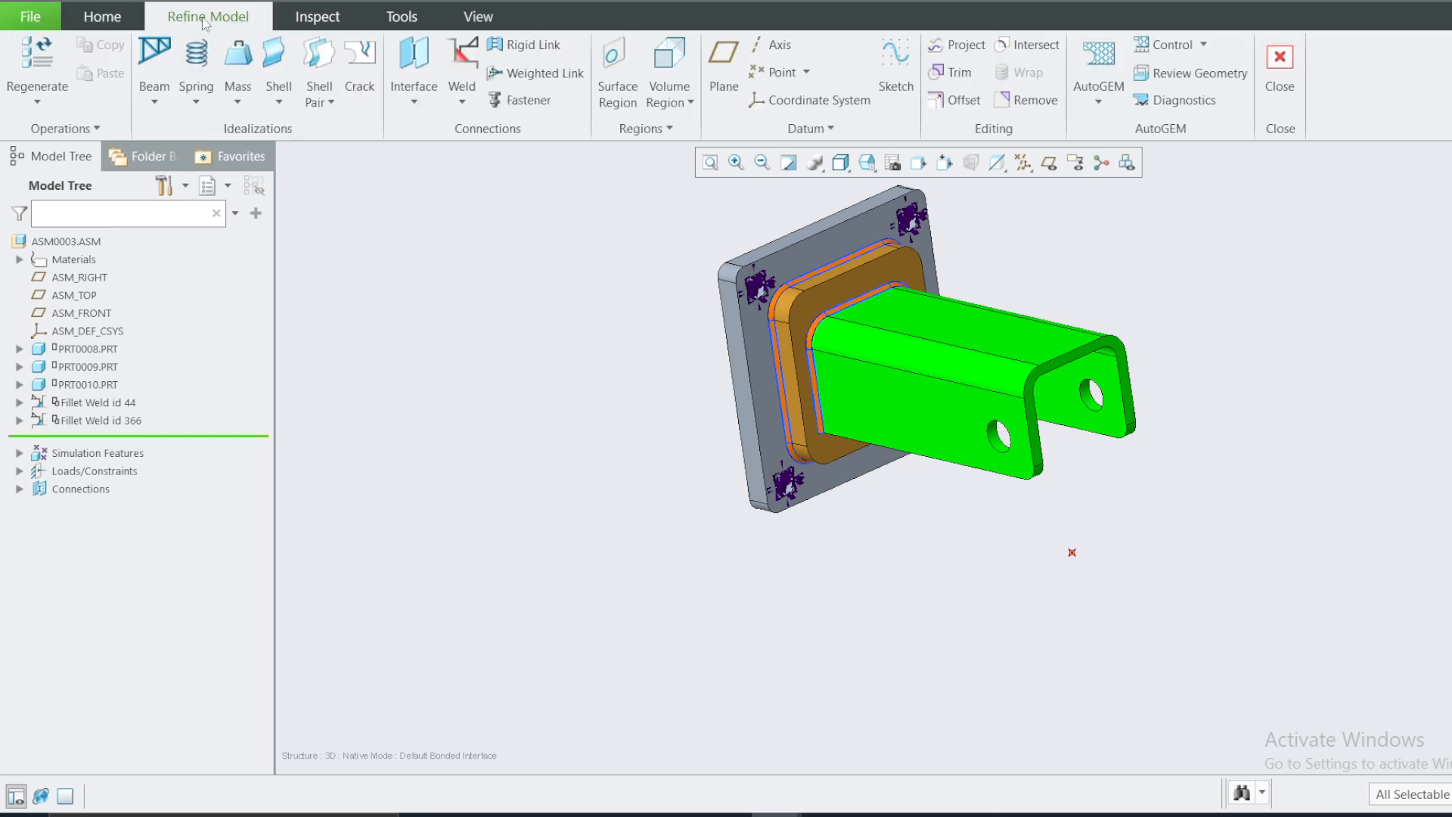
left_click(237, 76)
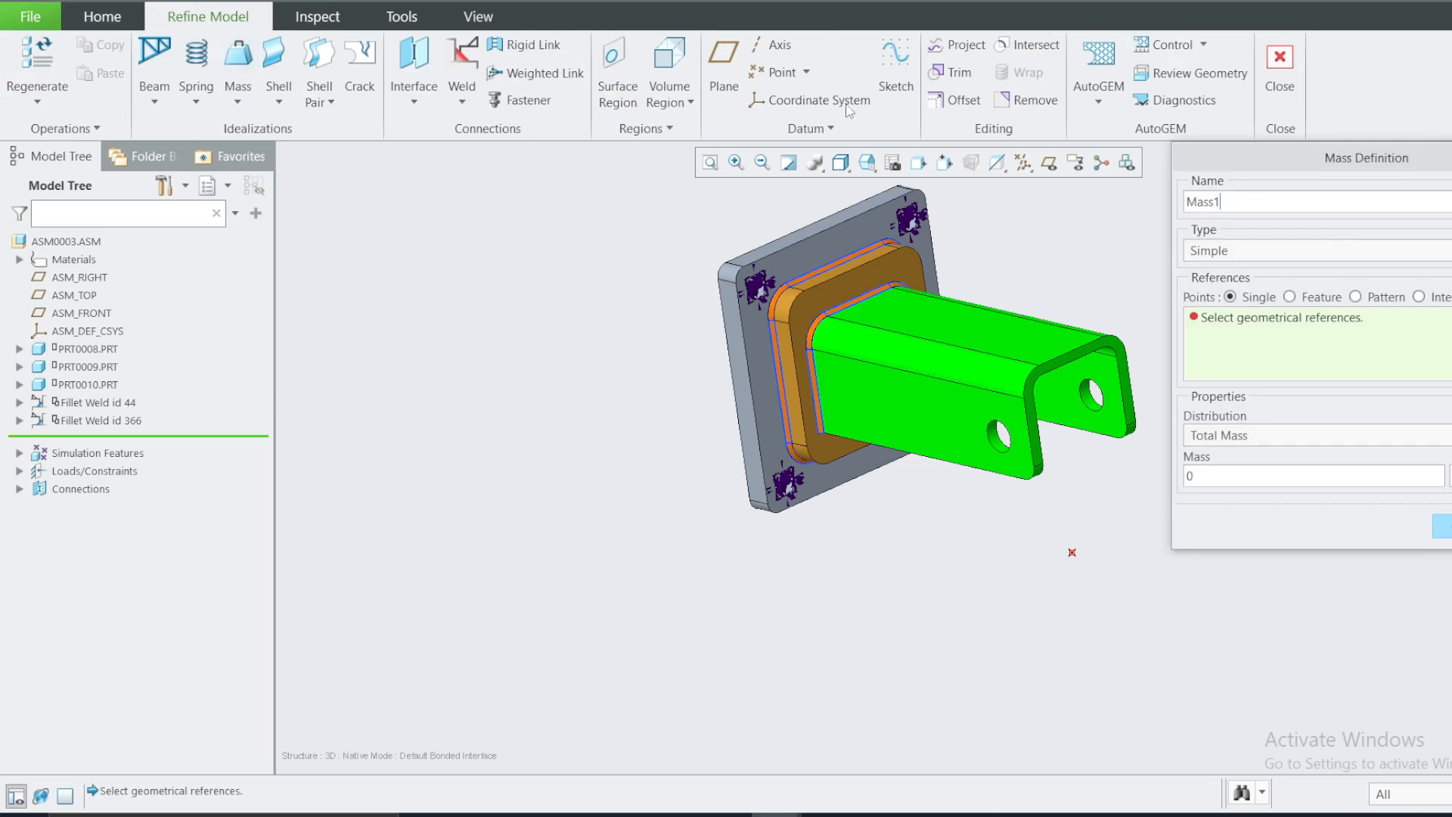
left_click_drag(1228, 165, 376, 184)
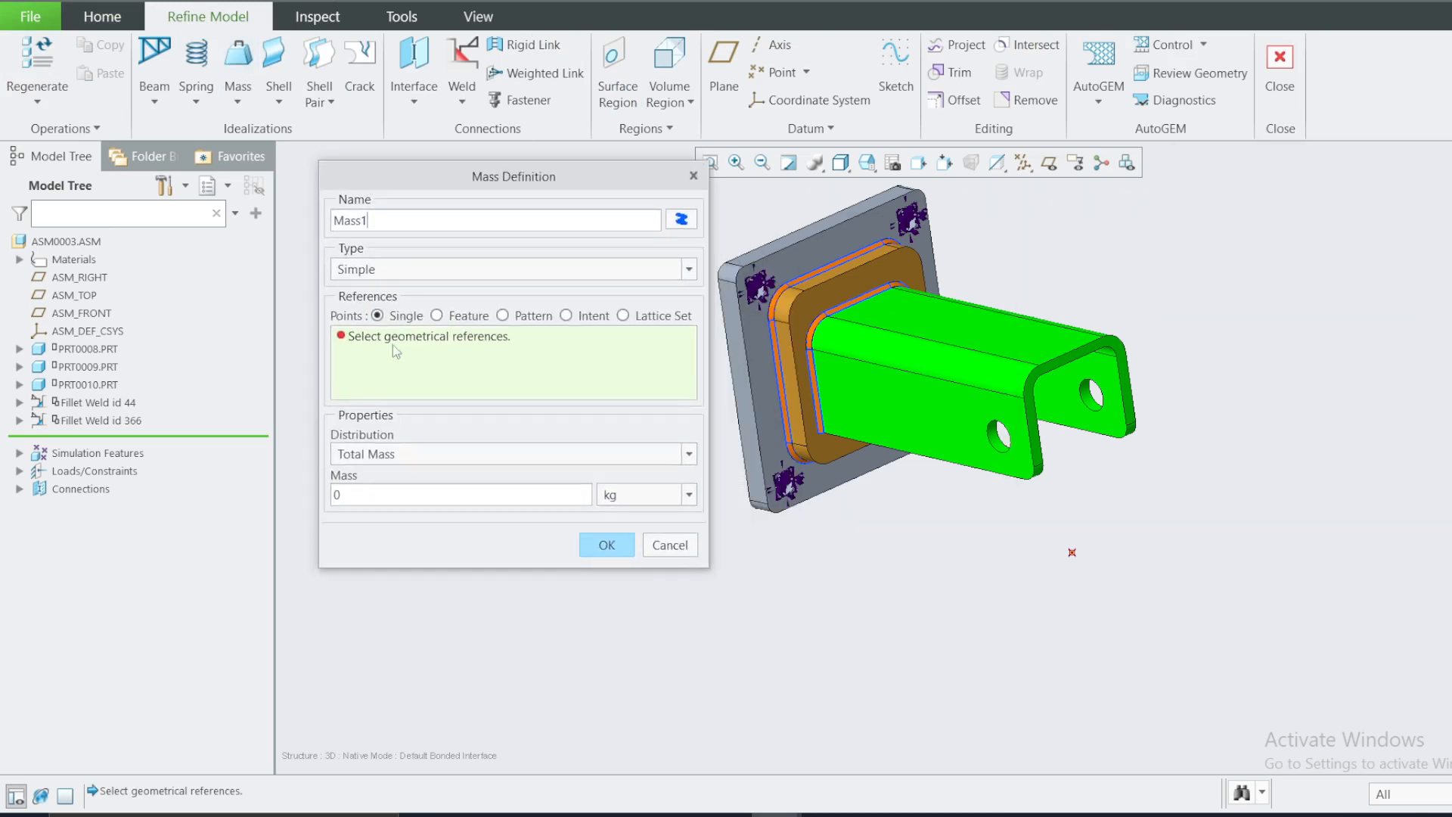
left_click(377, 271)
left_click(379, 292)
left_click(1074, 554)
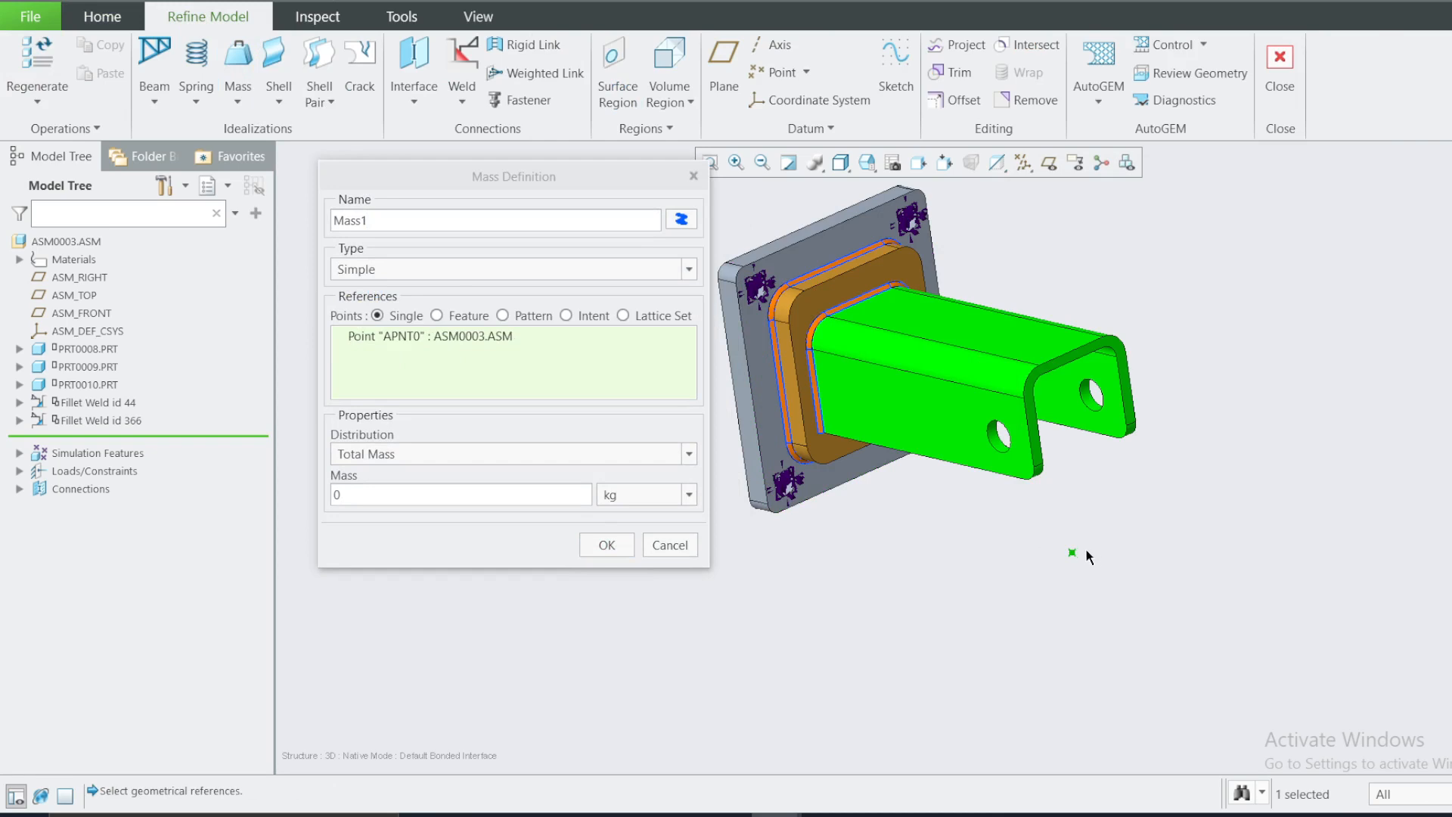
left_click(364, 495)
type("50")
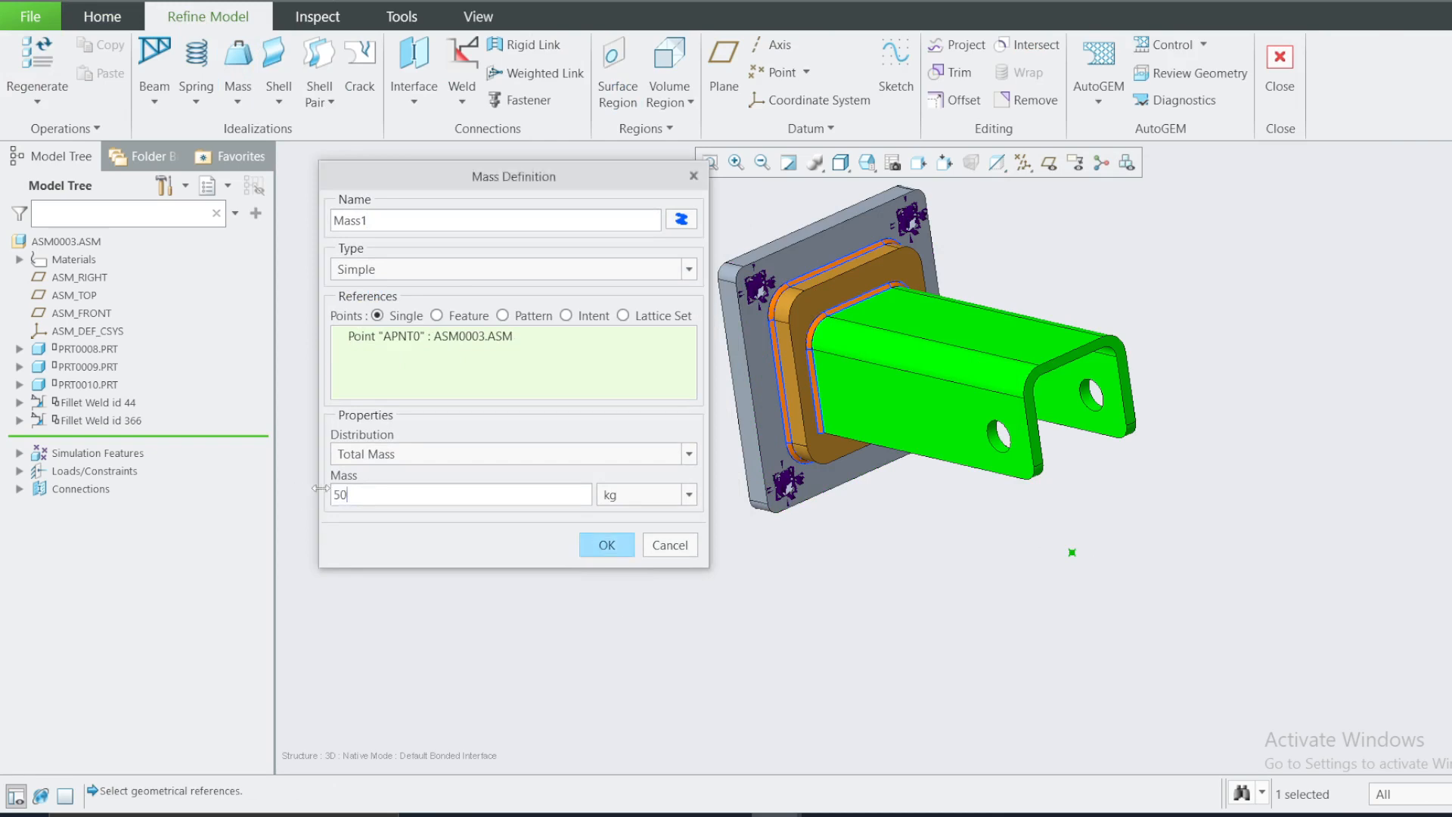
left_click(612, 545)
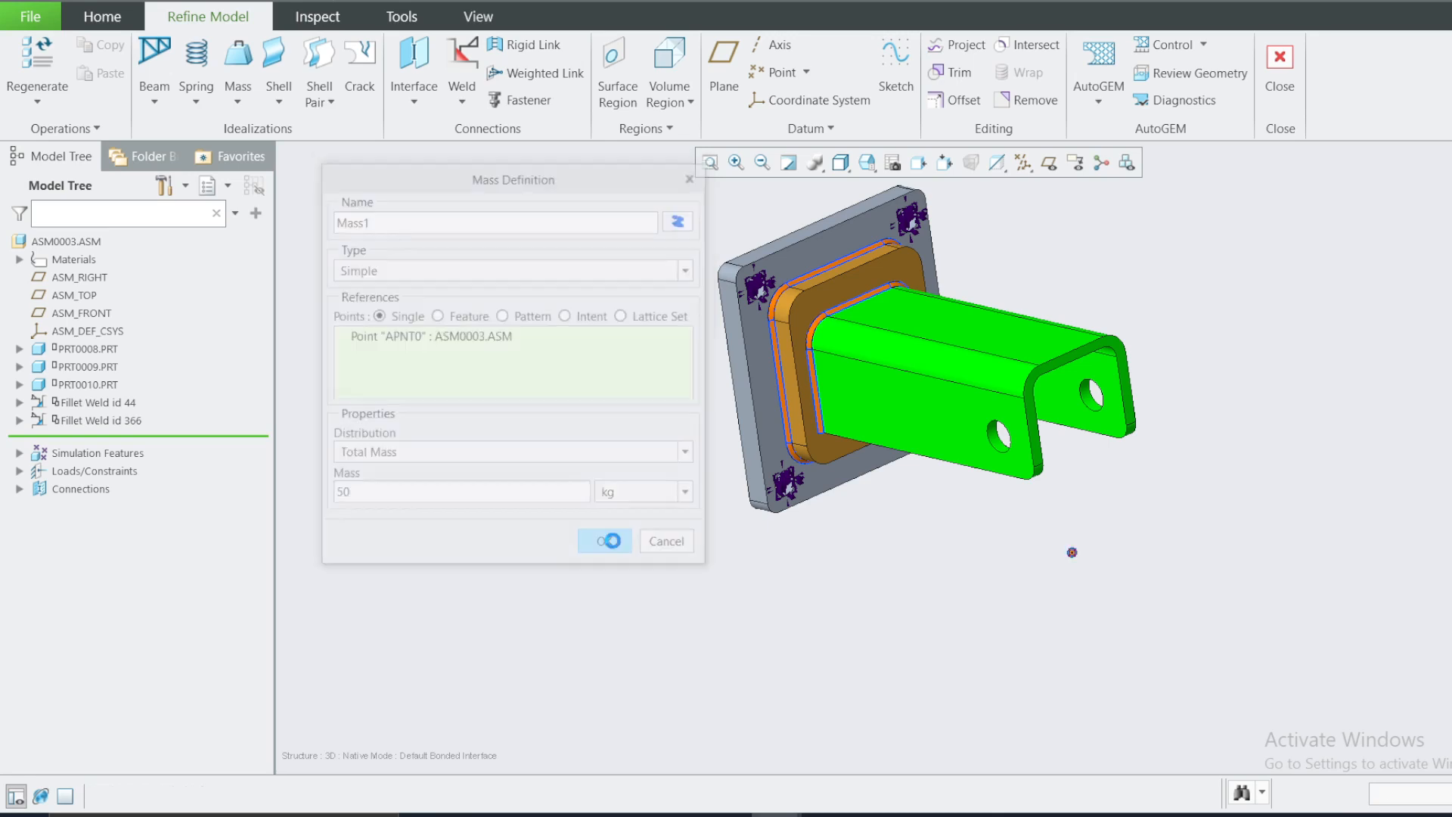
scroll(1088, 581, "down", 3)
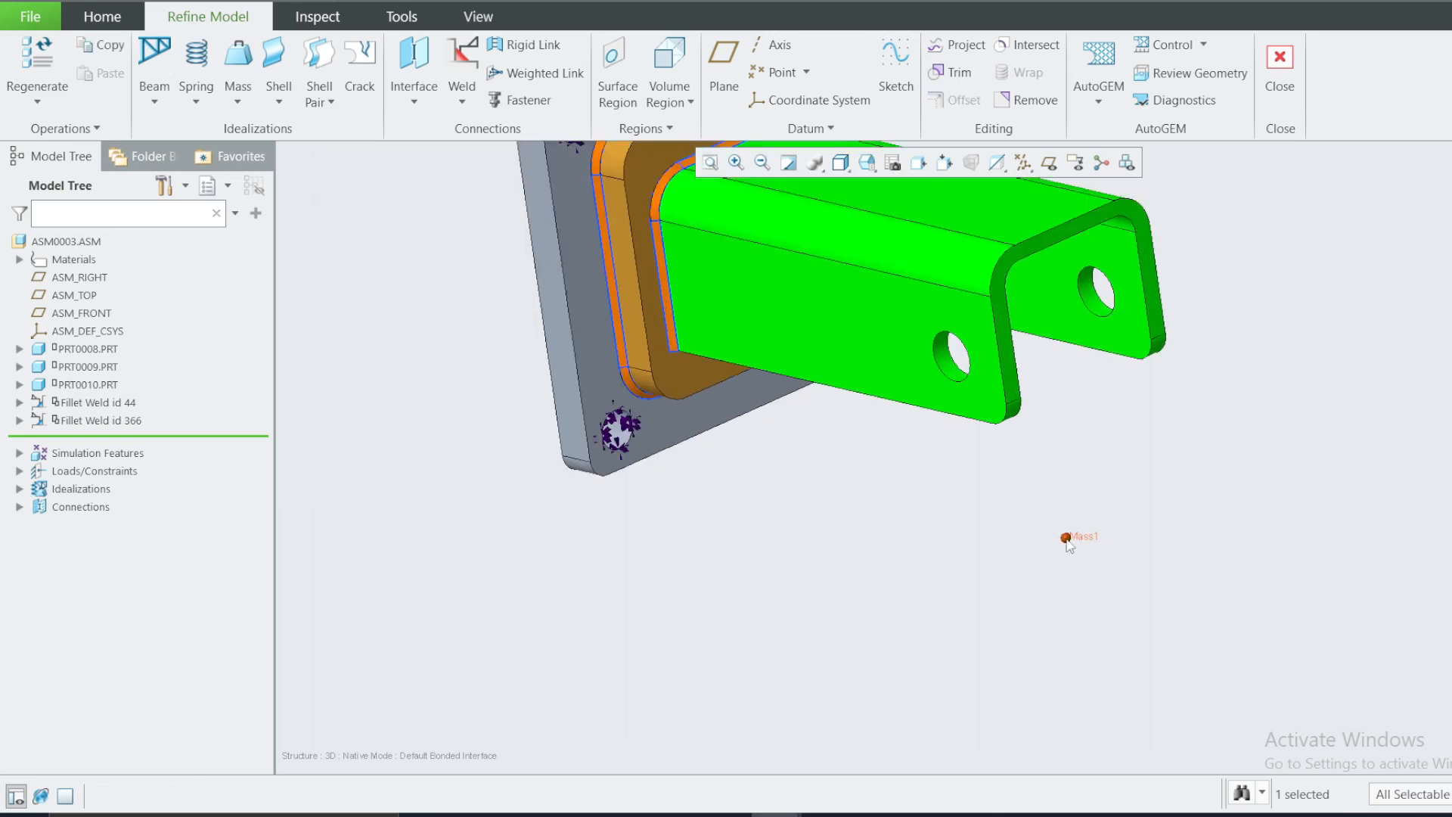
scroll(1089, 554, "down", 2)
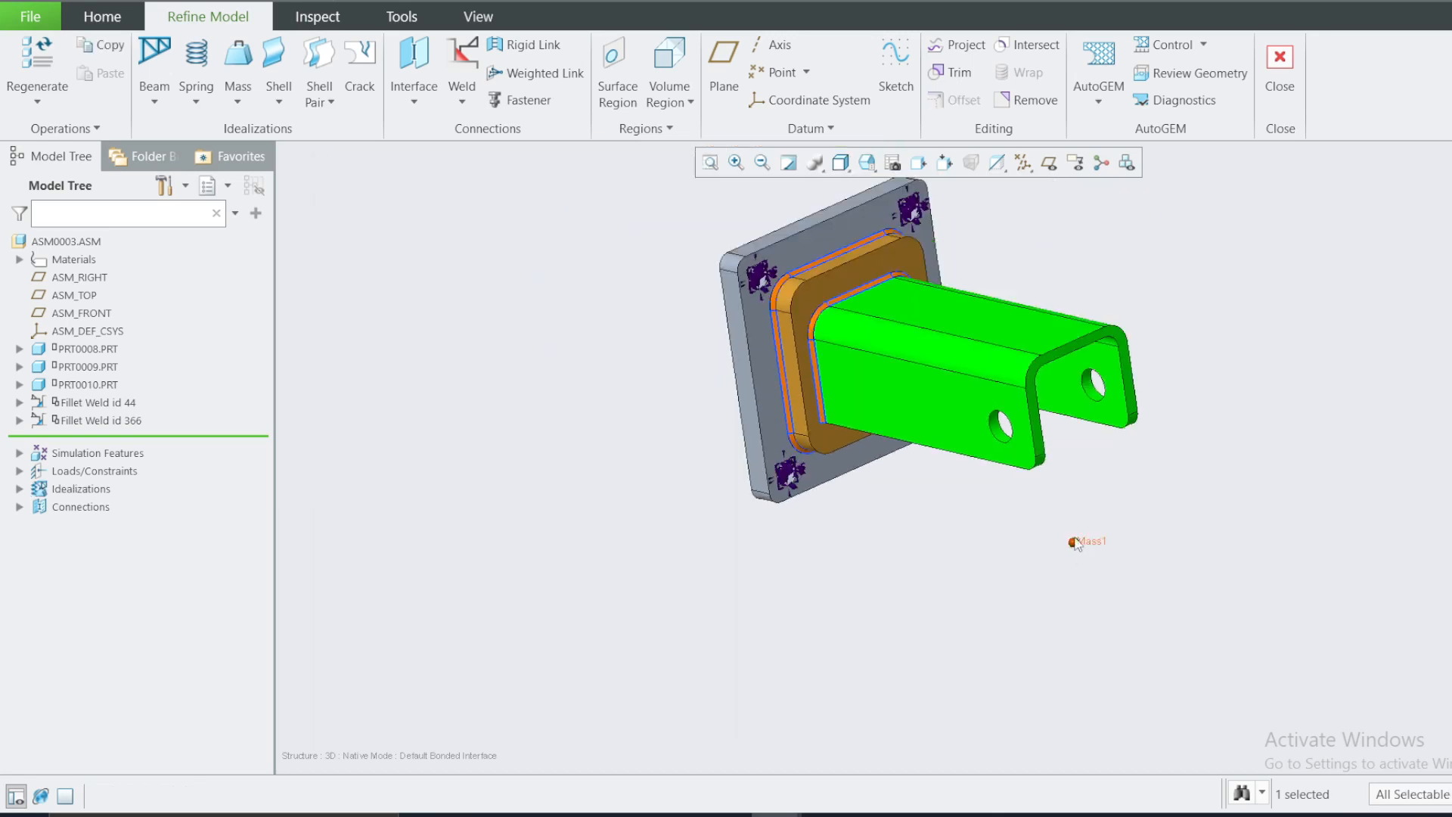
middle_click_drag(1090, 573, 1066, 576)
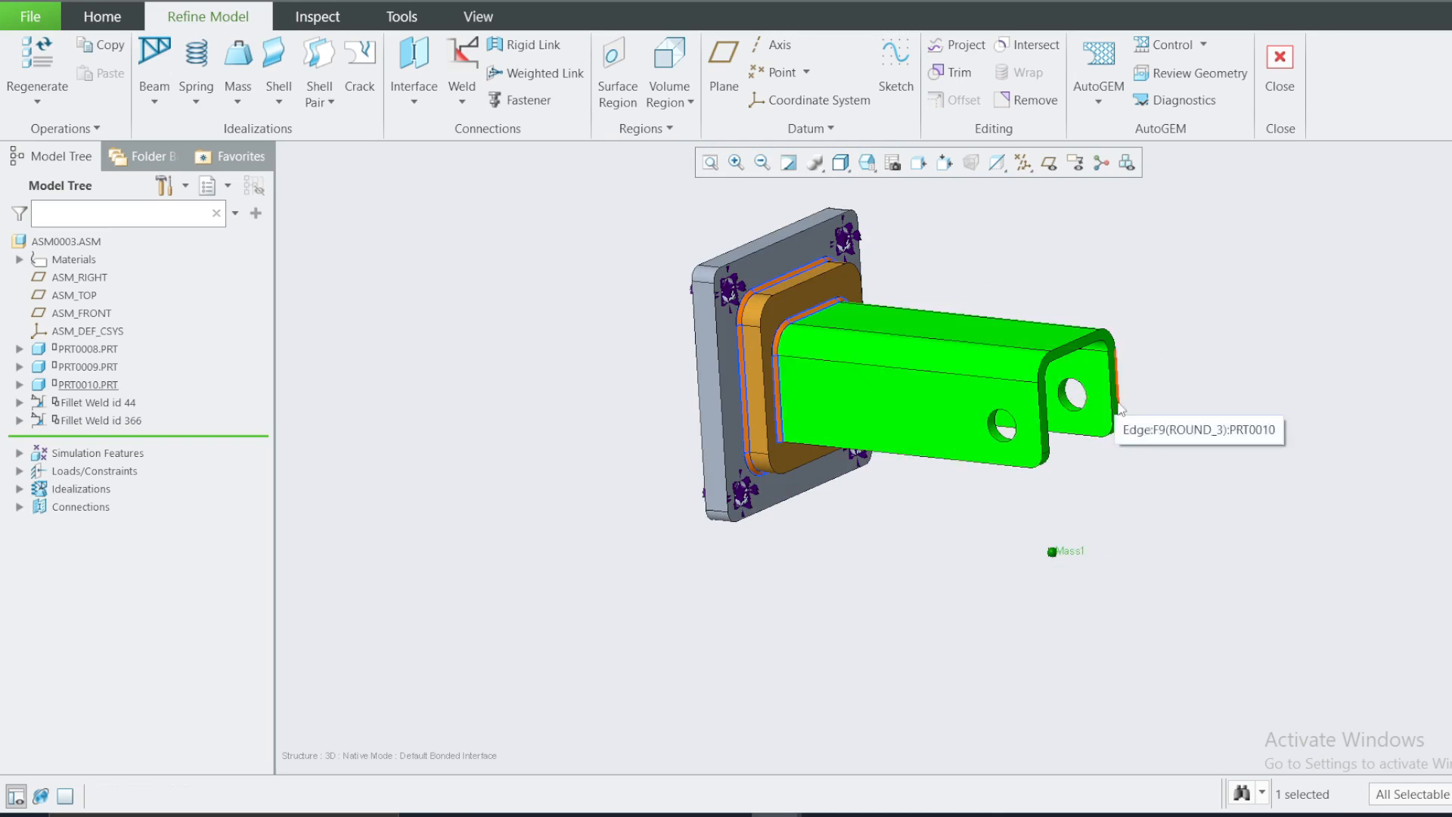
Start weighted link WeightedLink1 and set datum point APNT0, which carries Mass1, as its dependent-side point.
scroll(1058, 575, "down", 4)
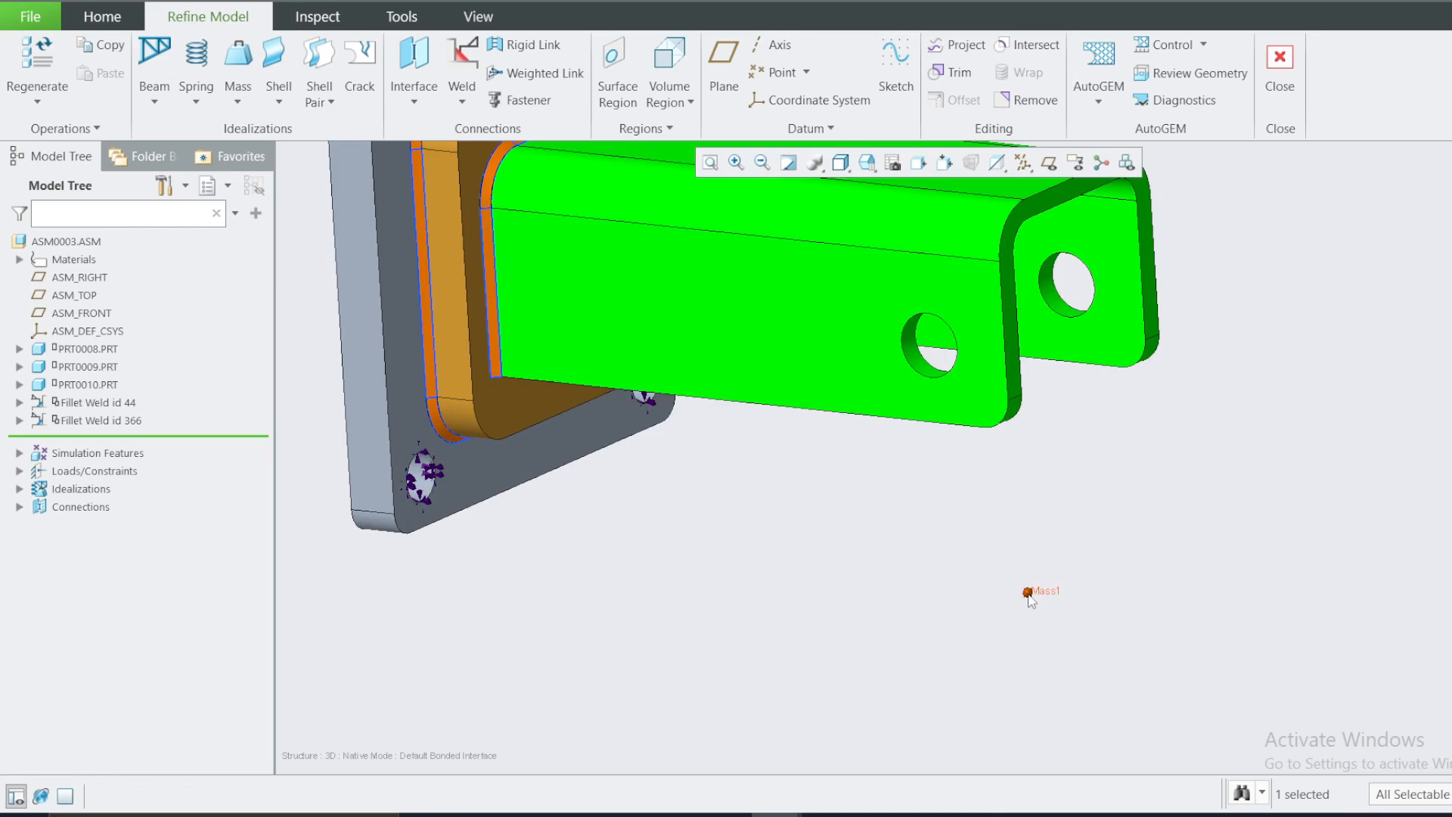
left_click(1028, 593)
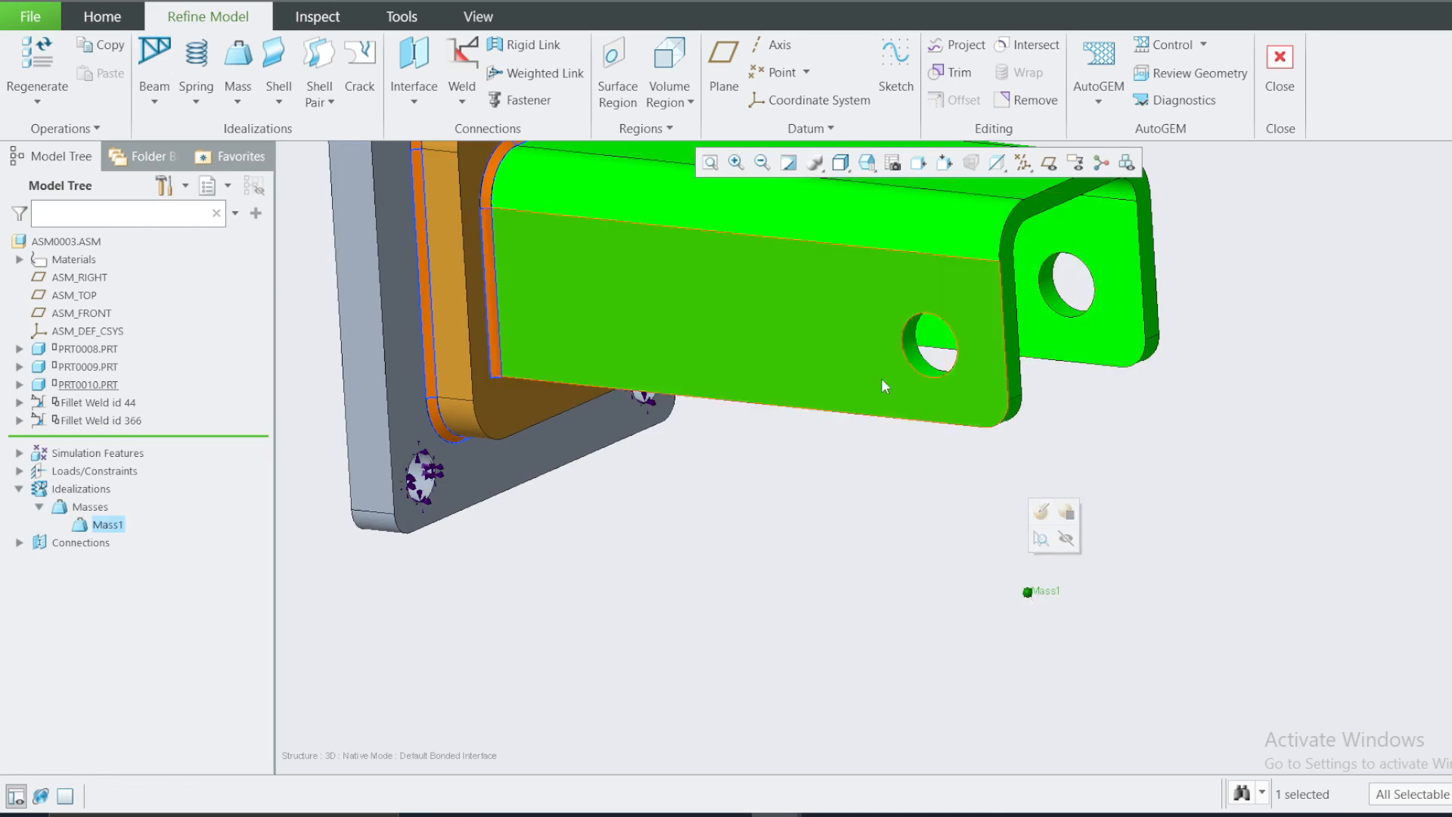
scroll(1004, 507, "up", 3)
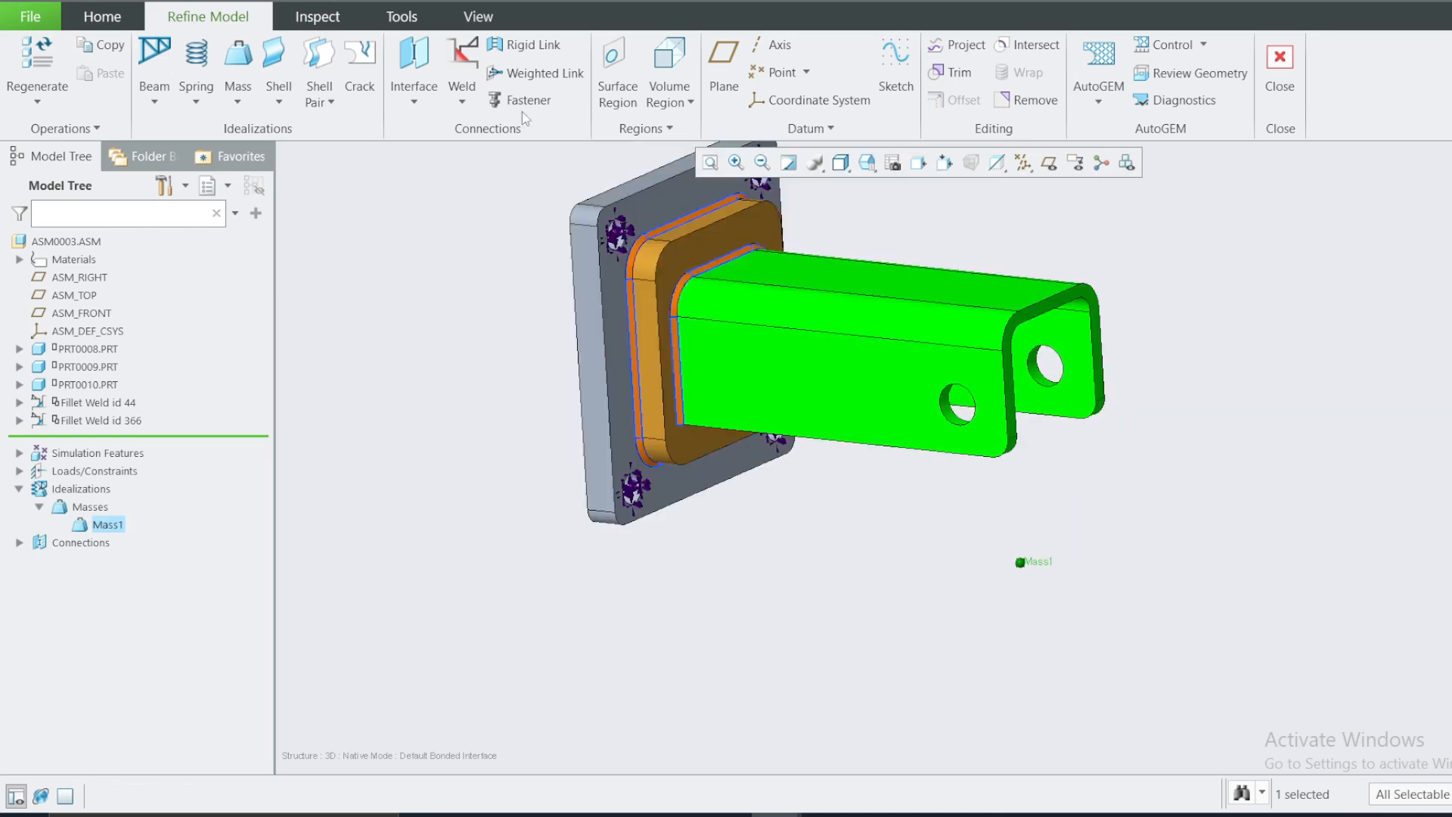
left_click(538, 76)
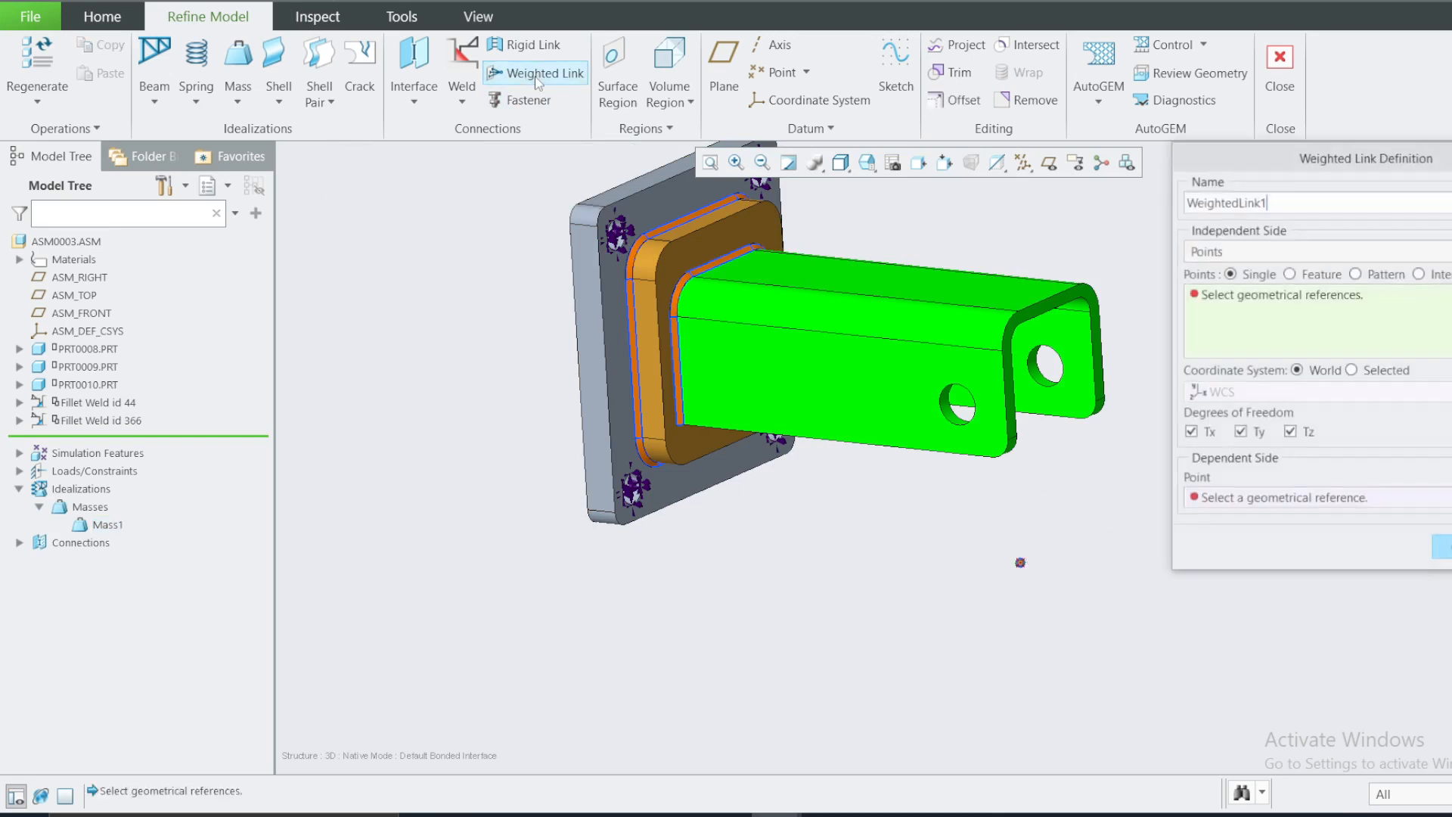
left_click_drag(1240, 165, 245, 292)
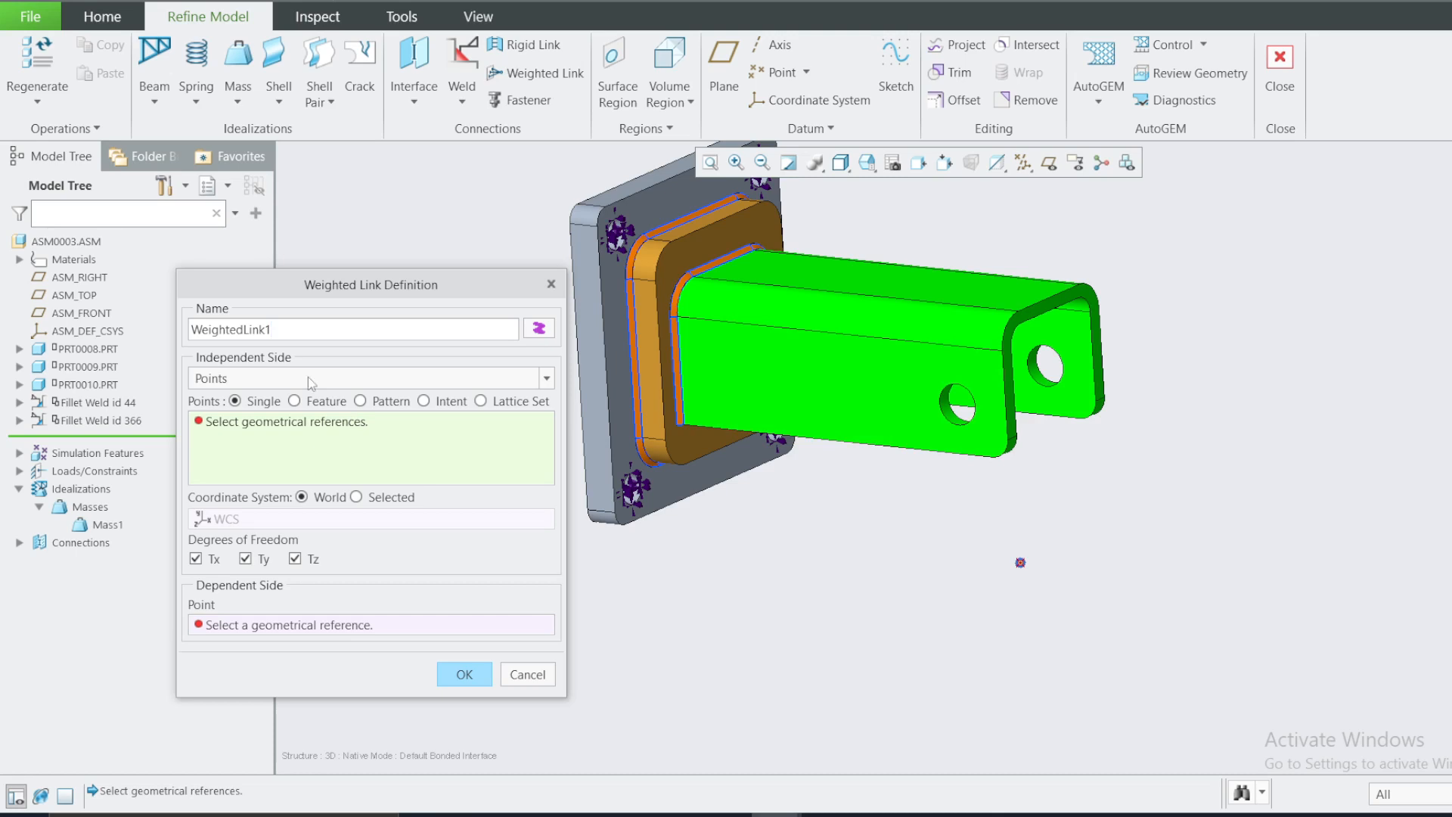
left_click(240, 379)
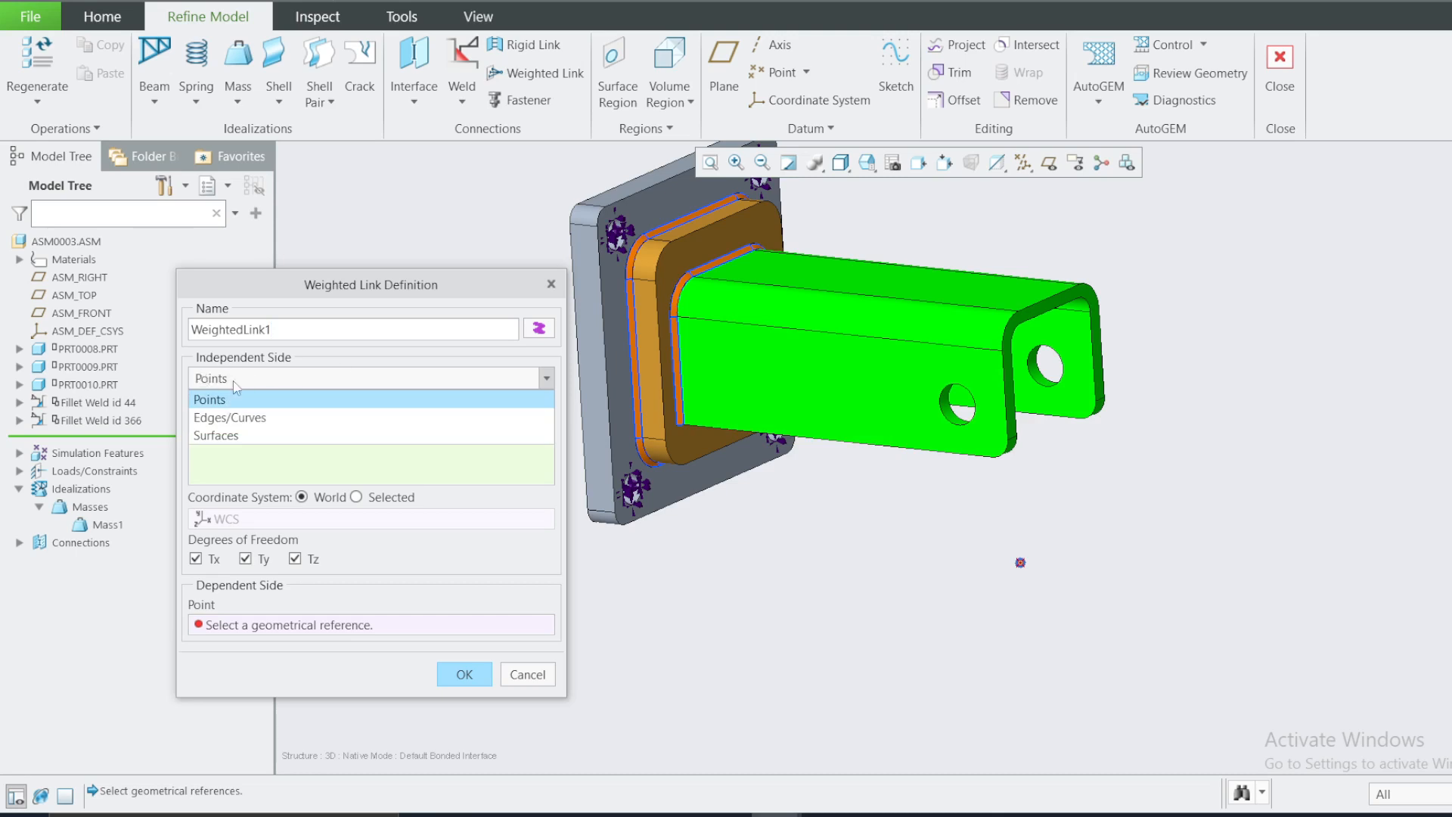
left_click(236, 399)
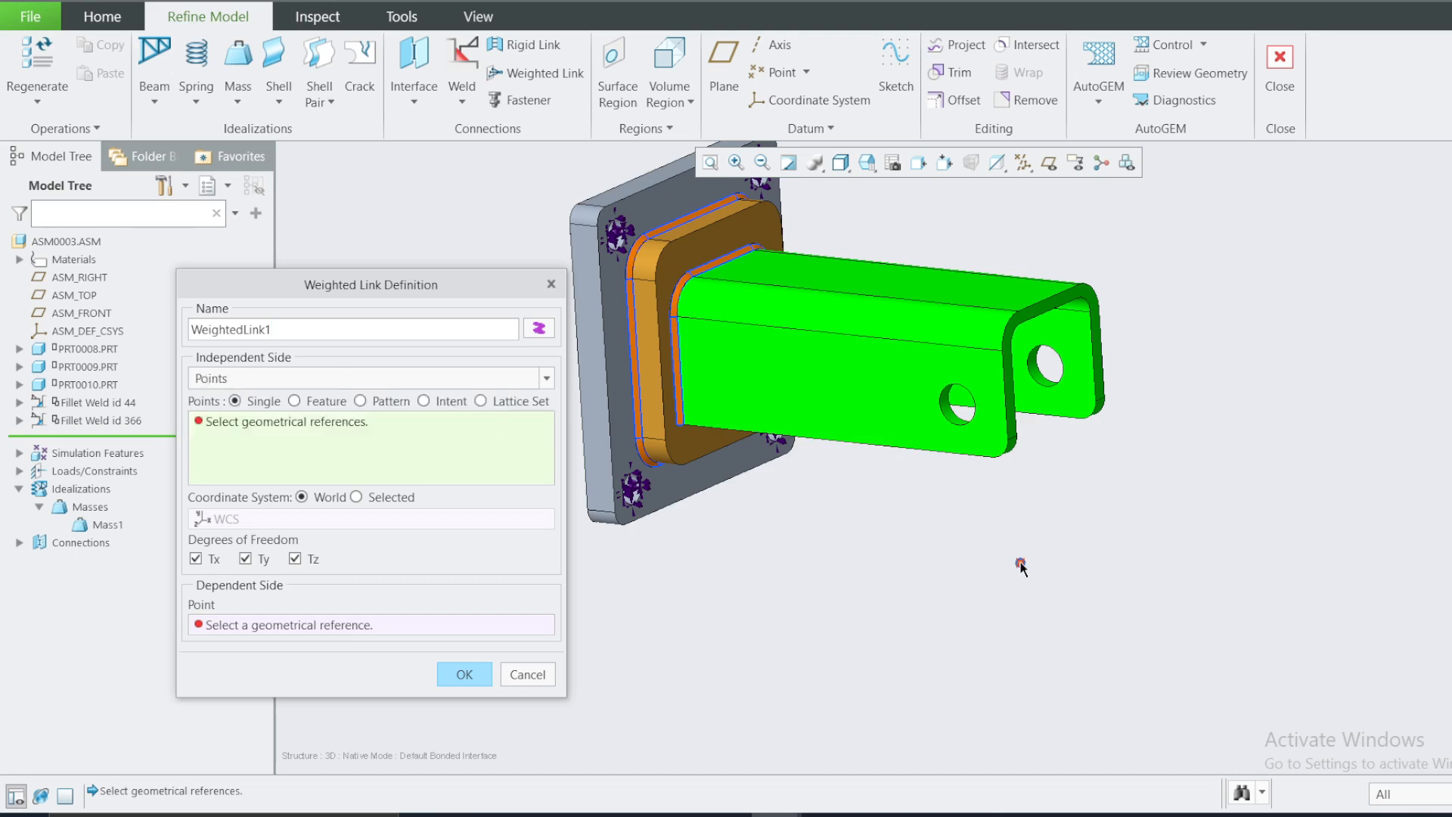
left_click(318, 627)
left_click(1020, 564)
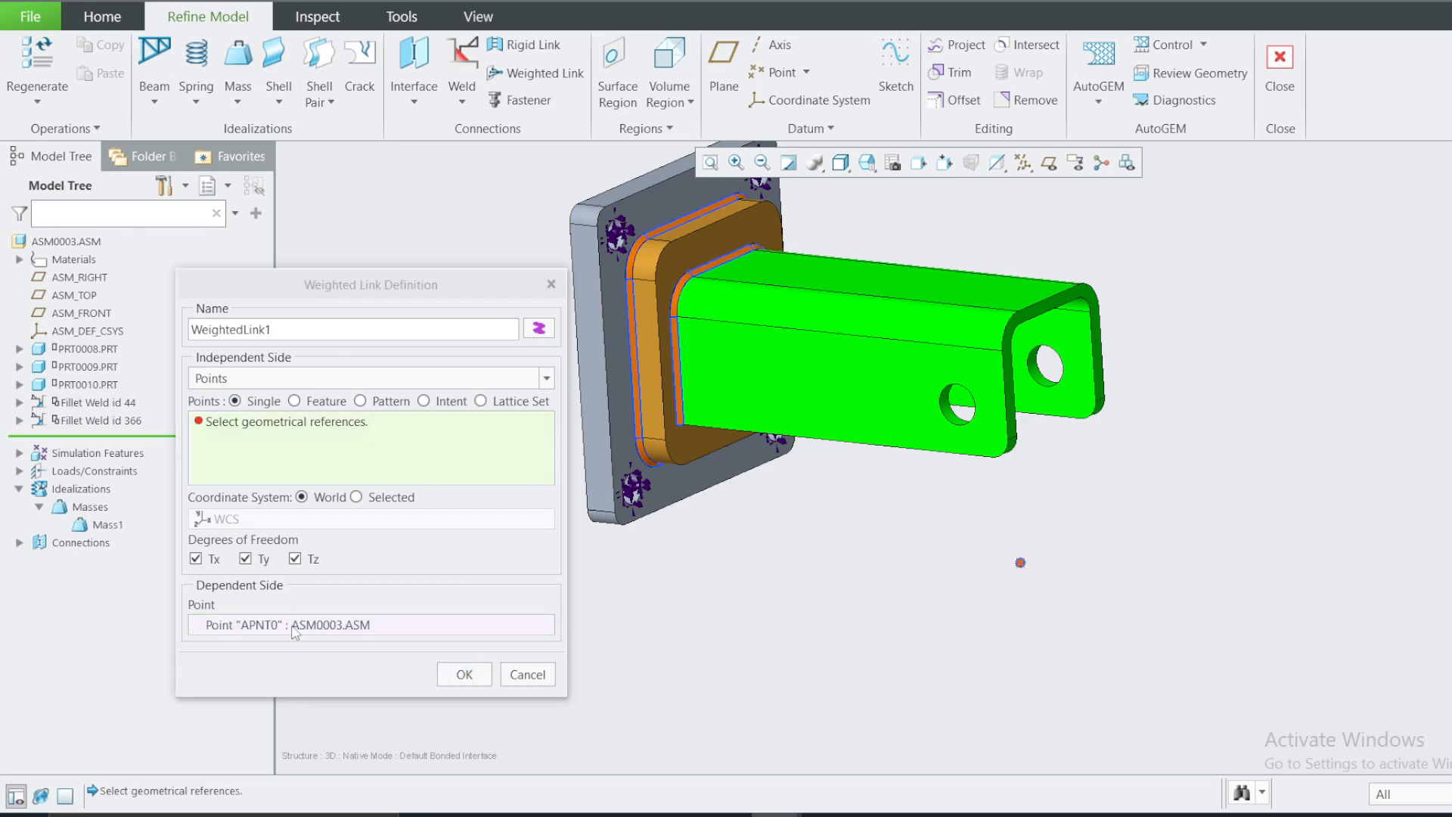
Set the link's independent side to individual surfaces, pick PRT0010's pin hole surfaces, and create the weighted link.
left_click(270, 429)
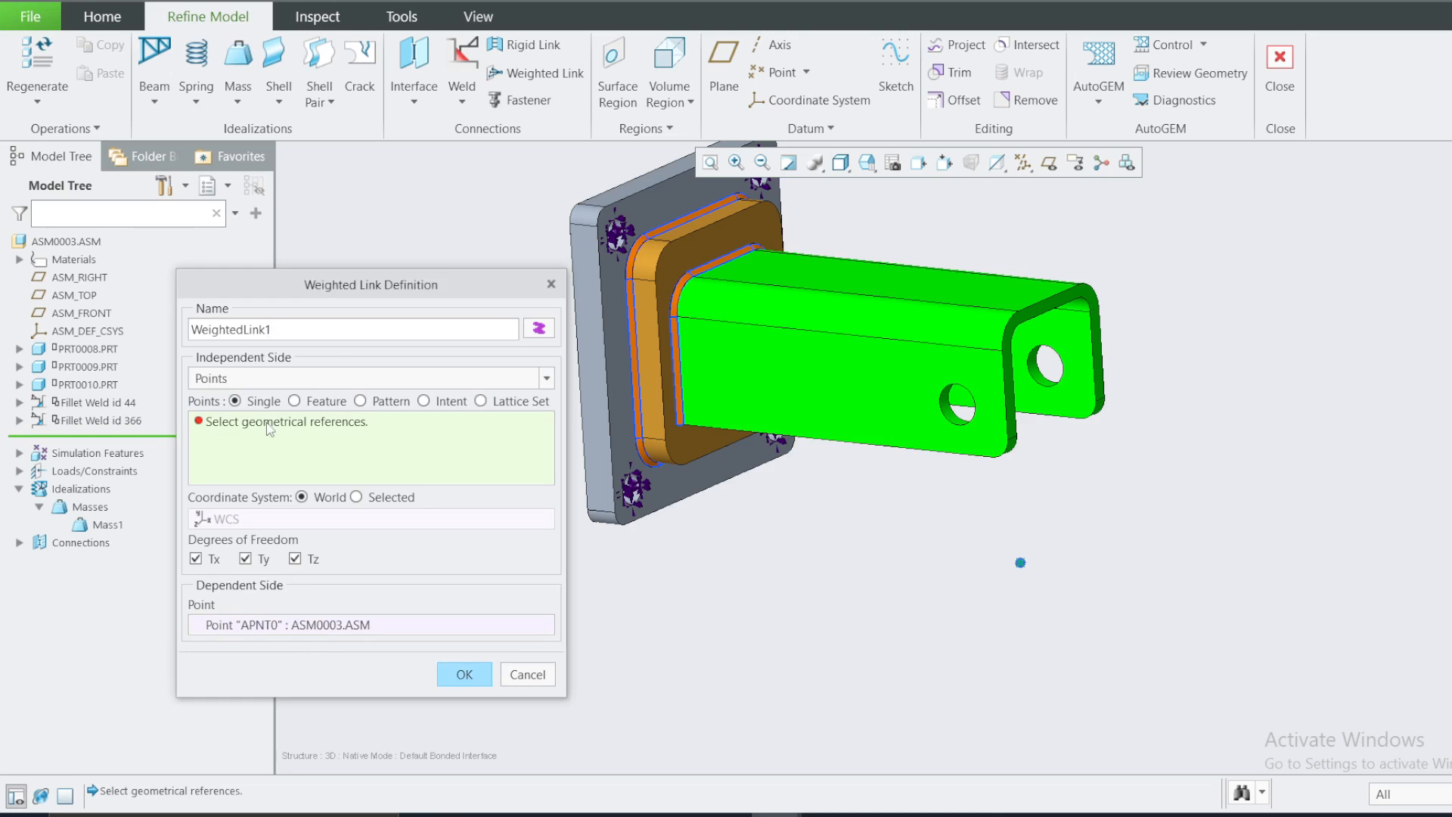
left_click(264, 378)
left_click(250, 428)
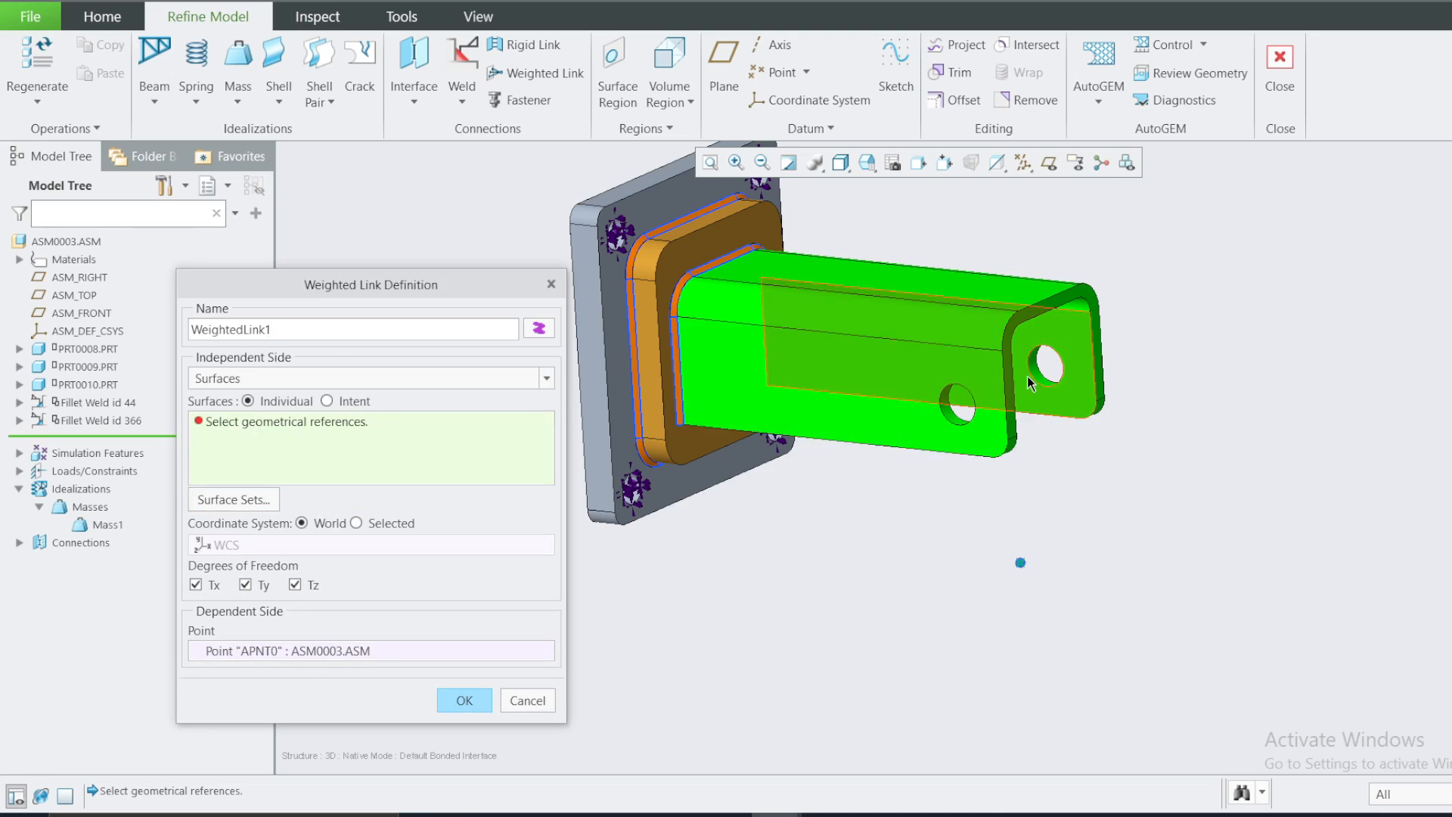
left_click(257, 650)
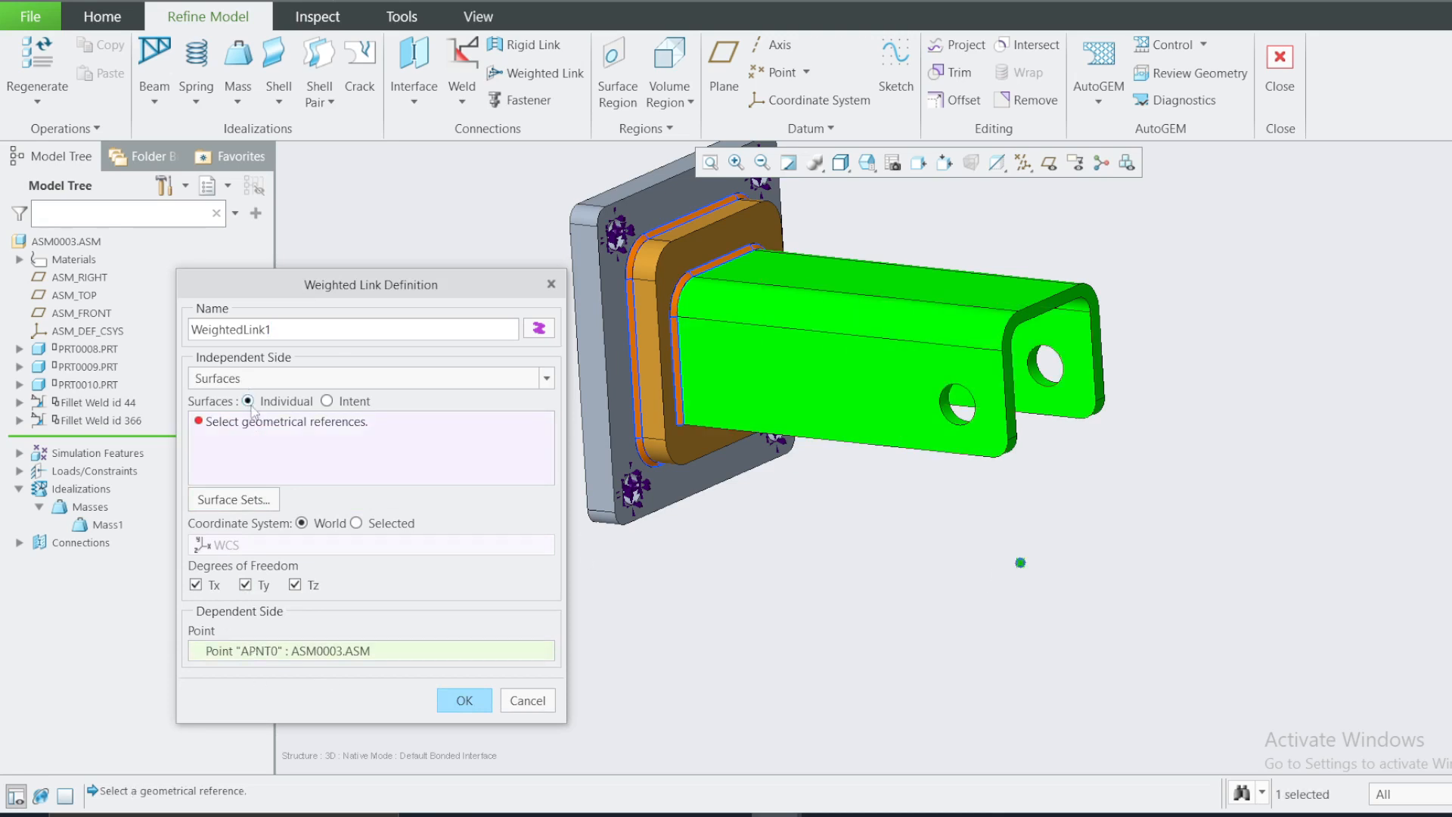
left_click(256, 440)
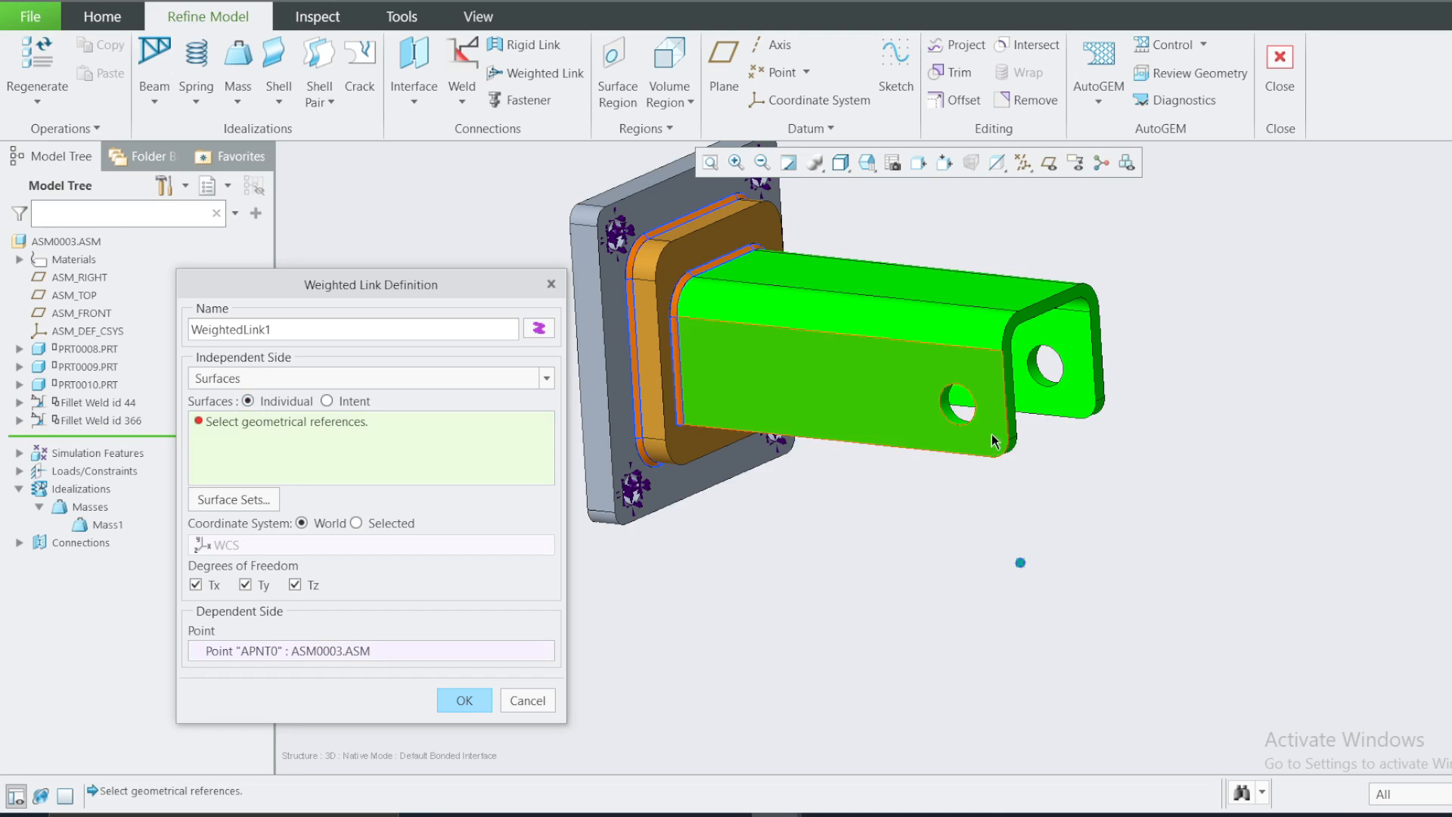
scroll(969, 418, "up", 4)
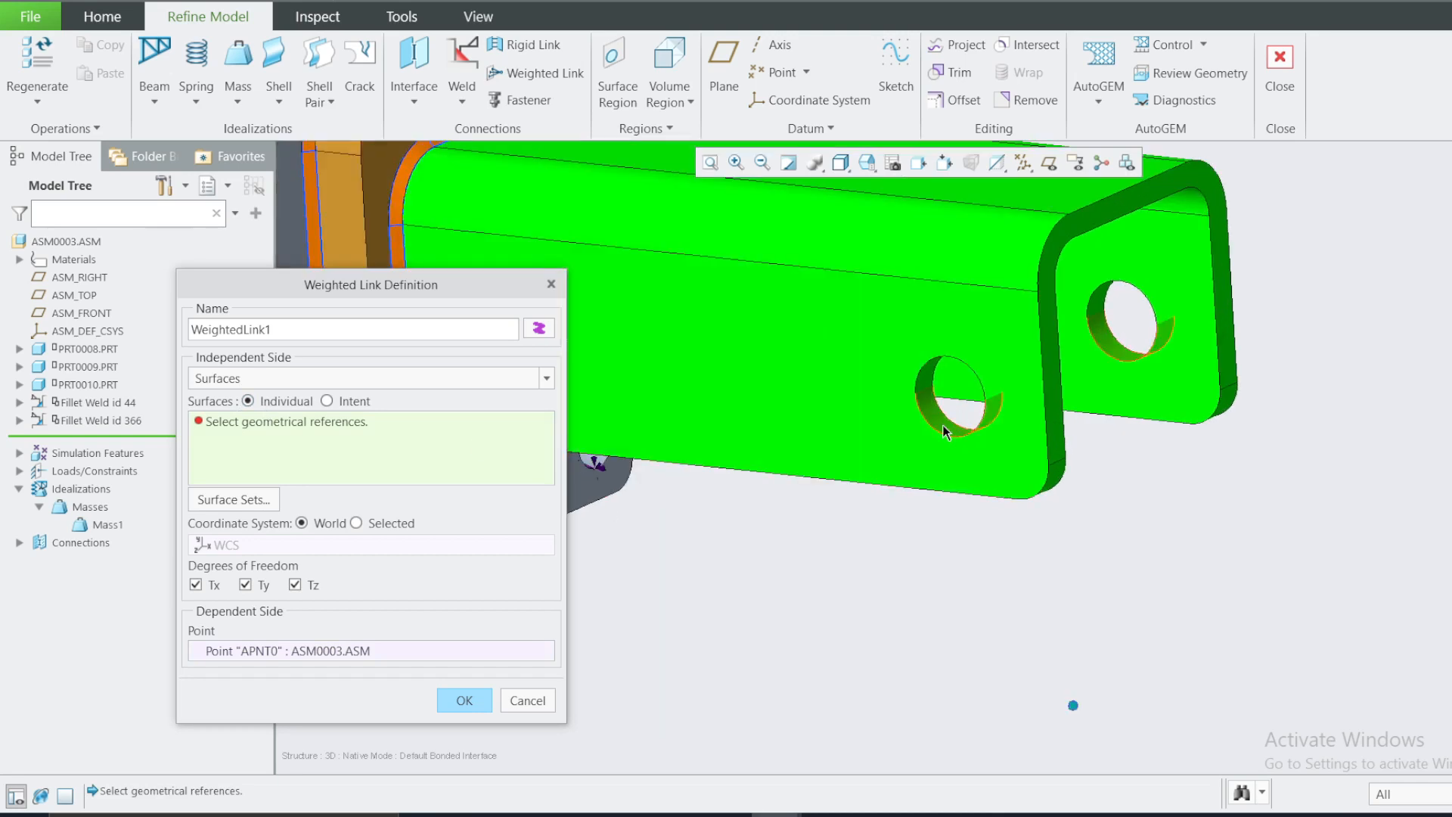
left_click(955, 422)
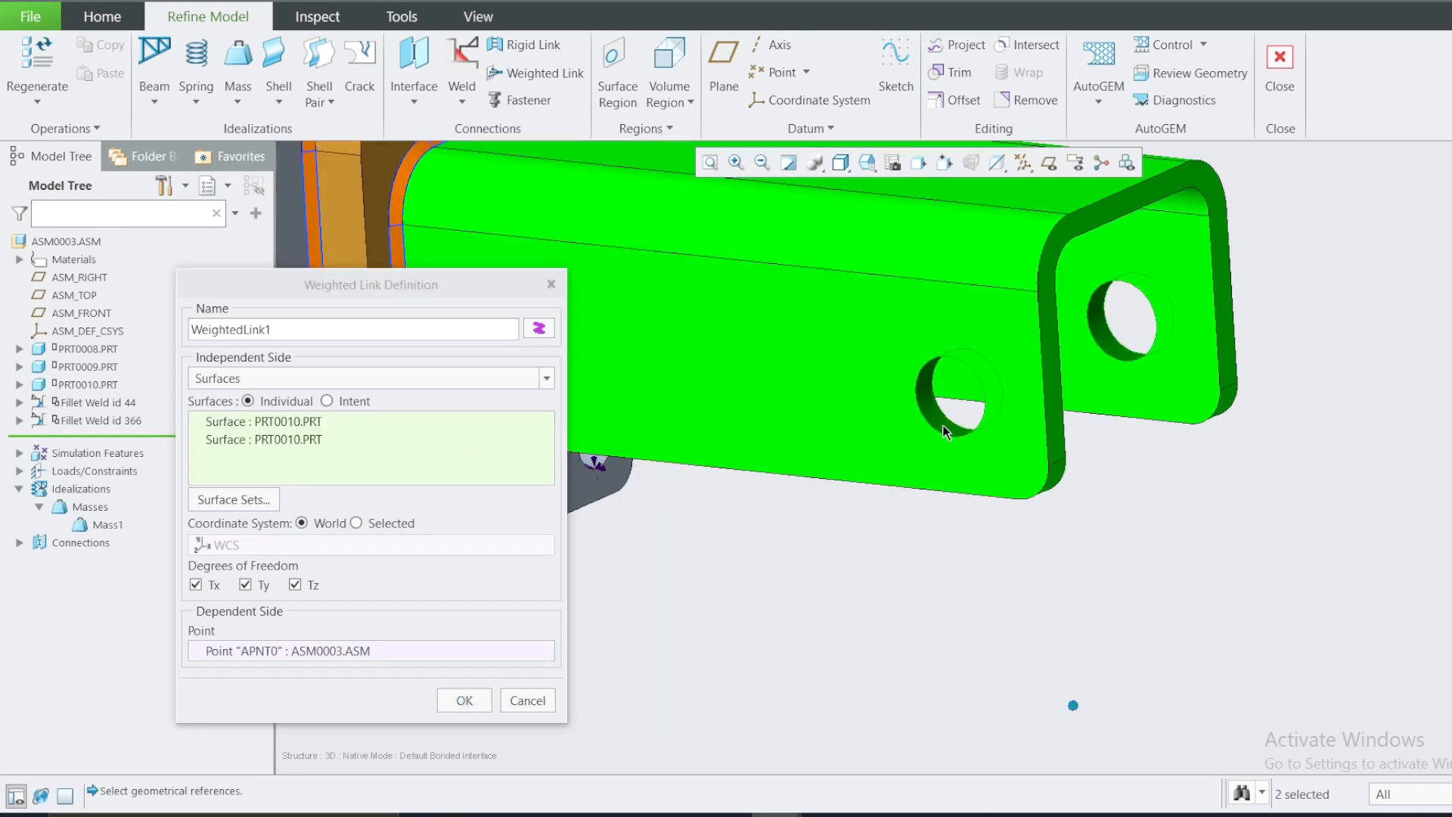
left_click(301, 425)
left_click(304, 441)
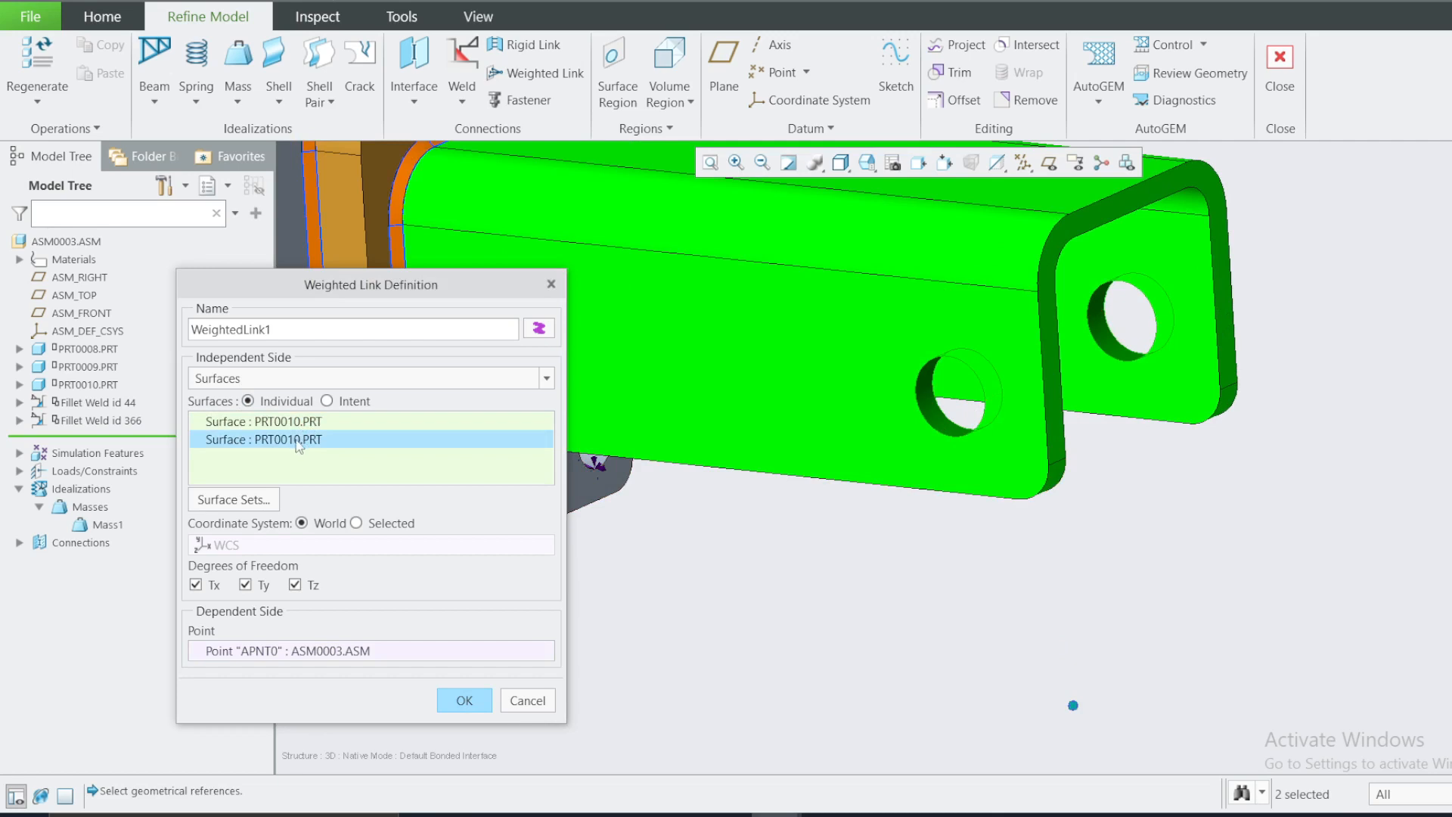
left_click(464, 700)
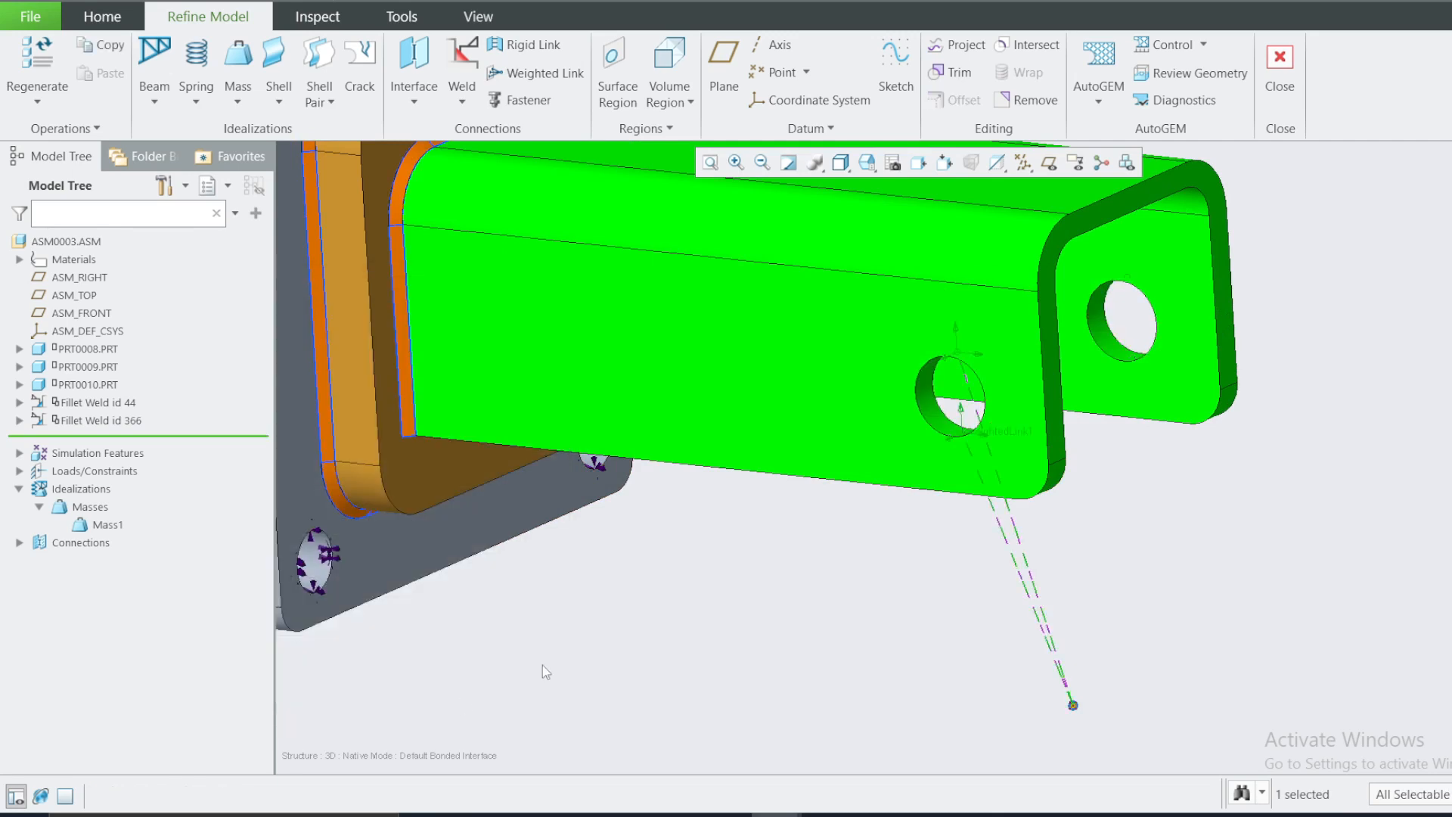
Examine the weighted link between the pin holes and the mass point in the top, left, front and angled views.
scroll(1062, 367, "up", 3)
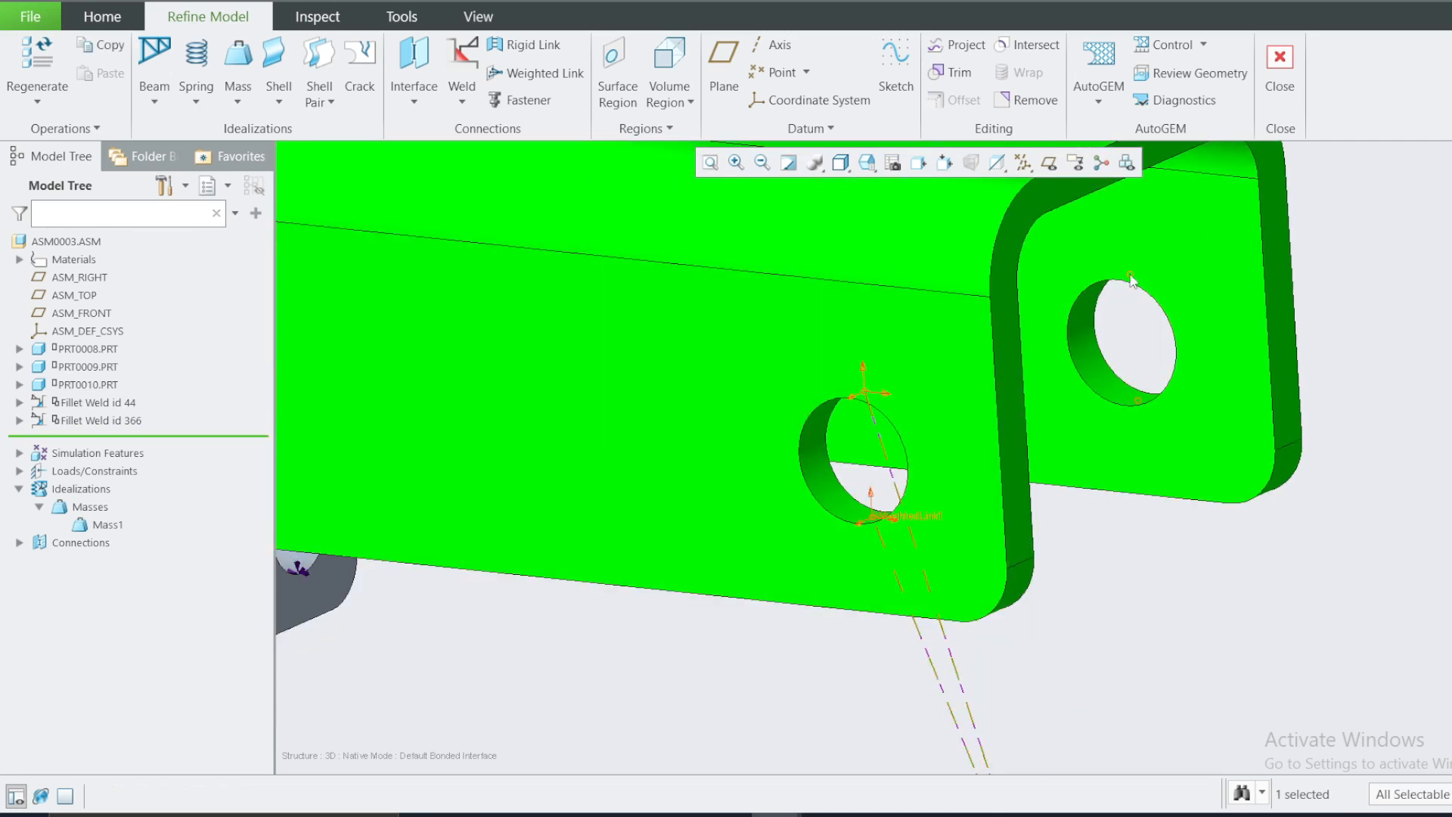
scroll(1126, 418, "down", 5)
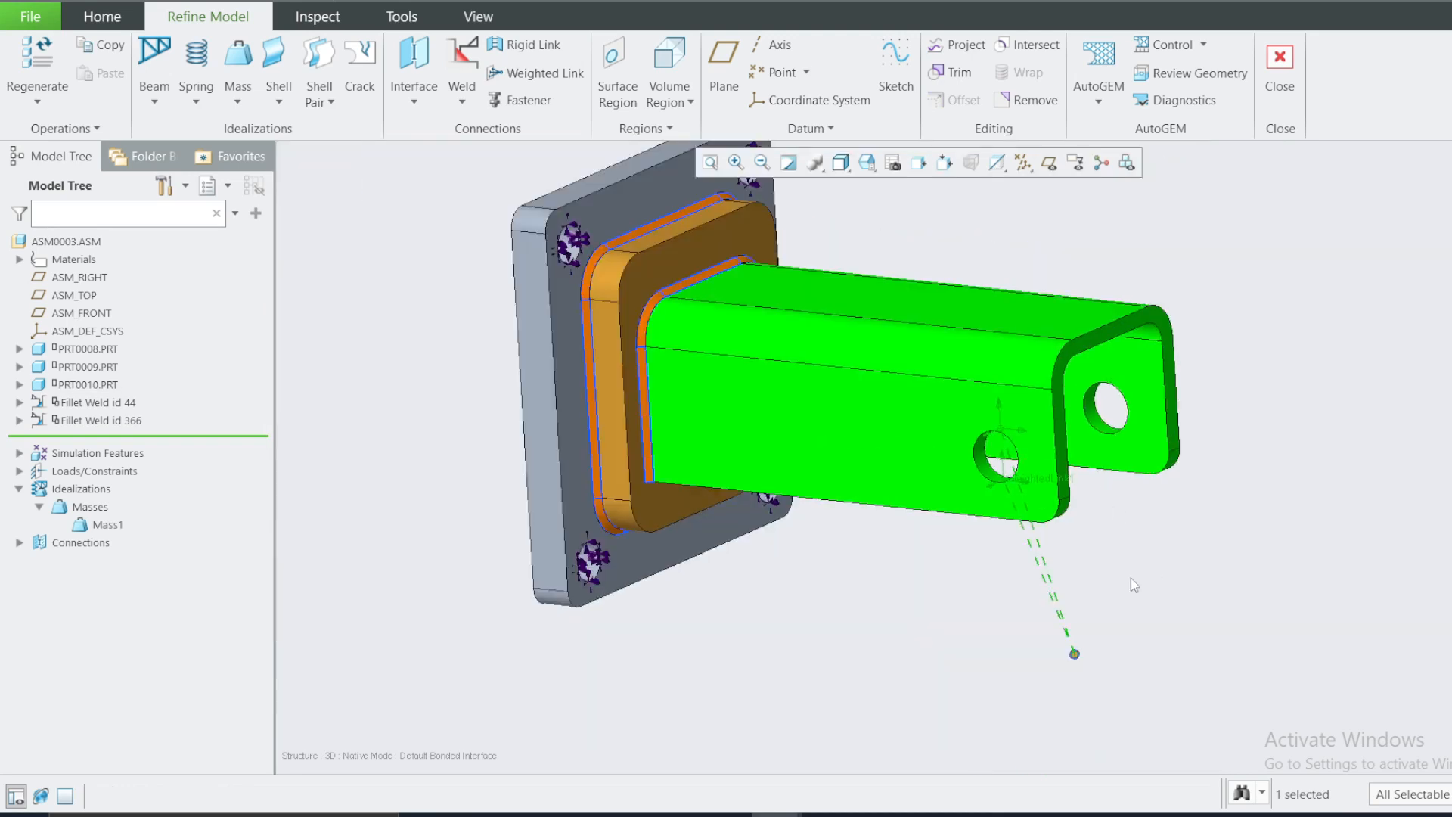
scroll(1124, 582, "up", 2)
middle_click_drag(1032, 459, 1028, 558)
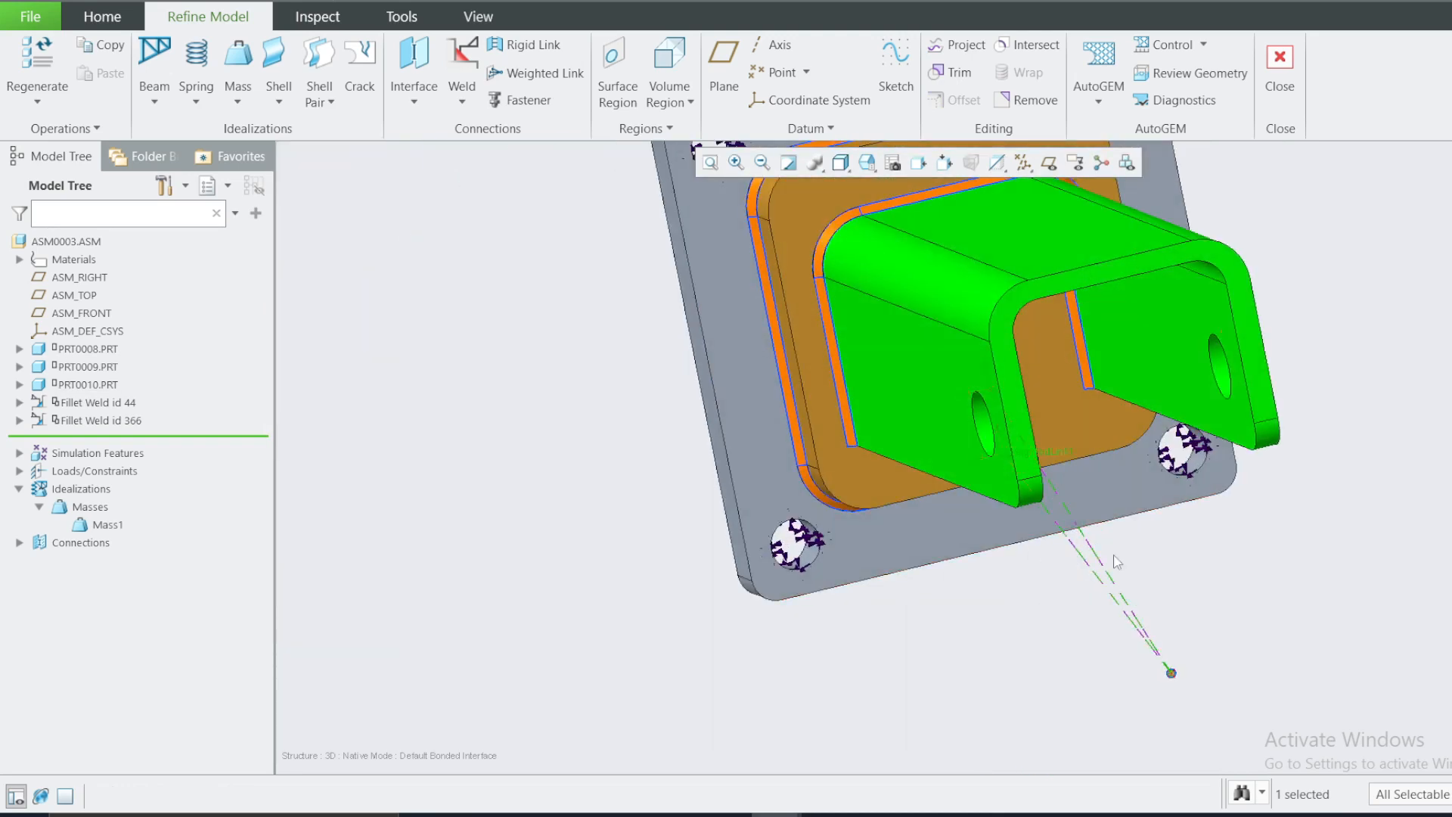
left_click(868, 162)
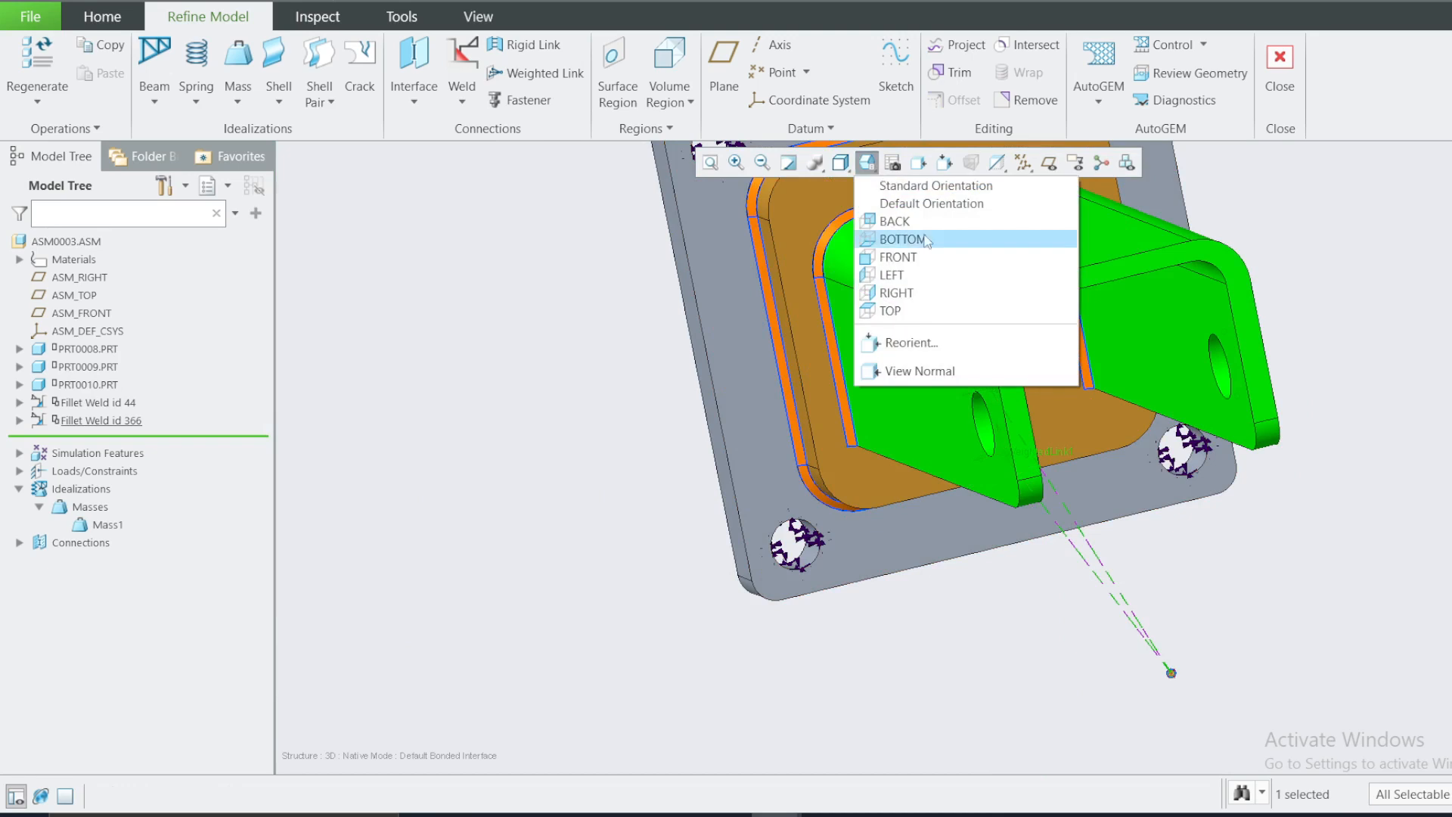
left_click(885, 306)
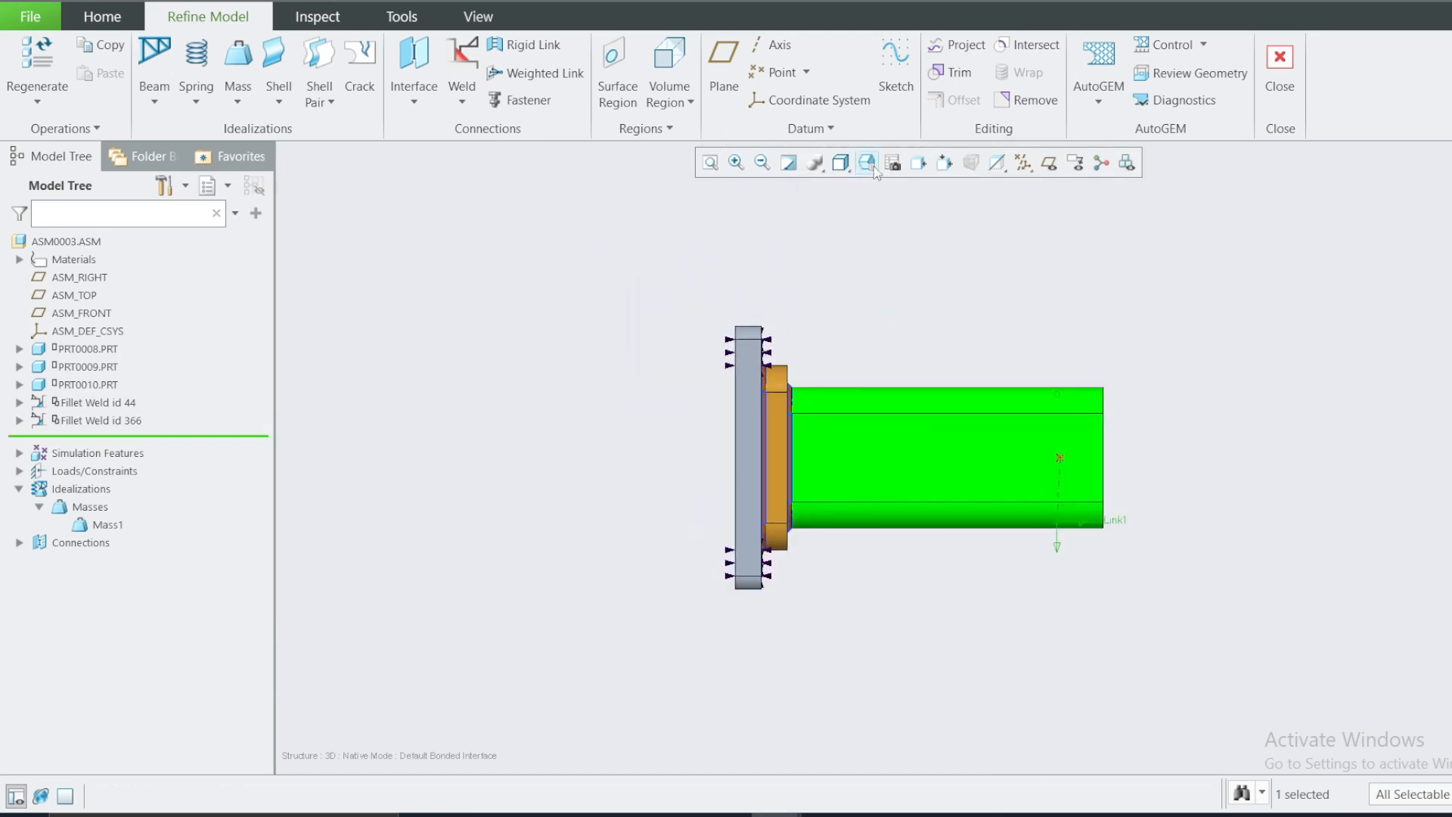
left_click(868, 162)
left_click(906, 277)
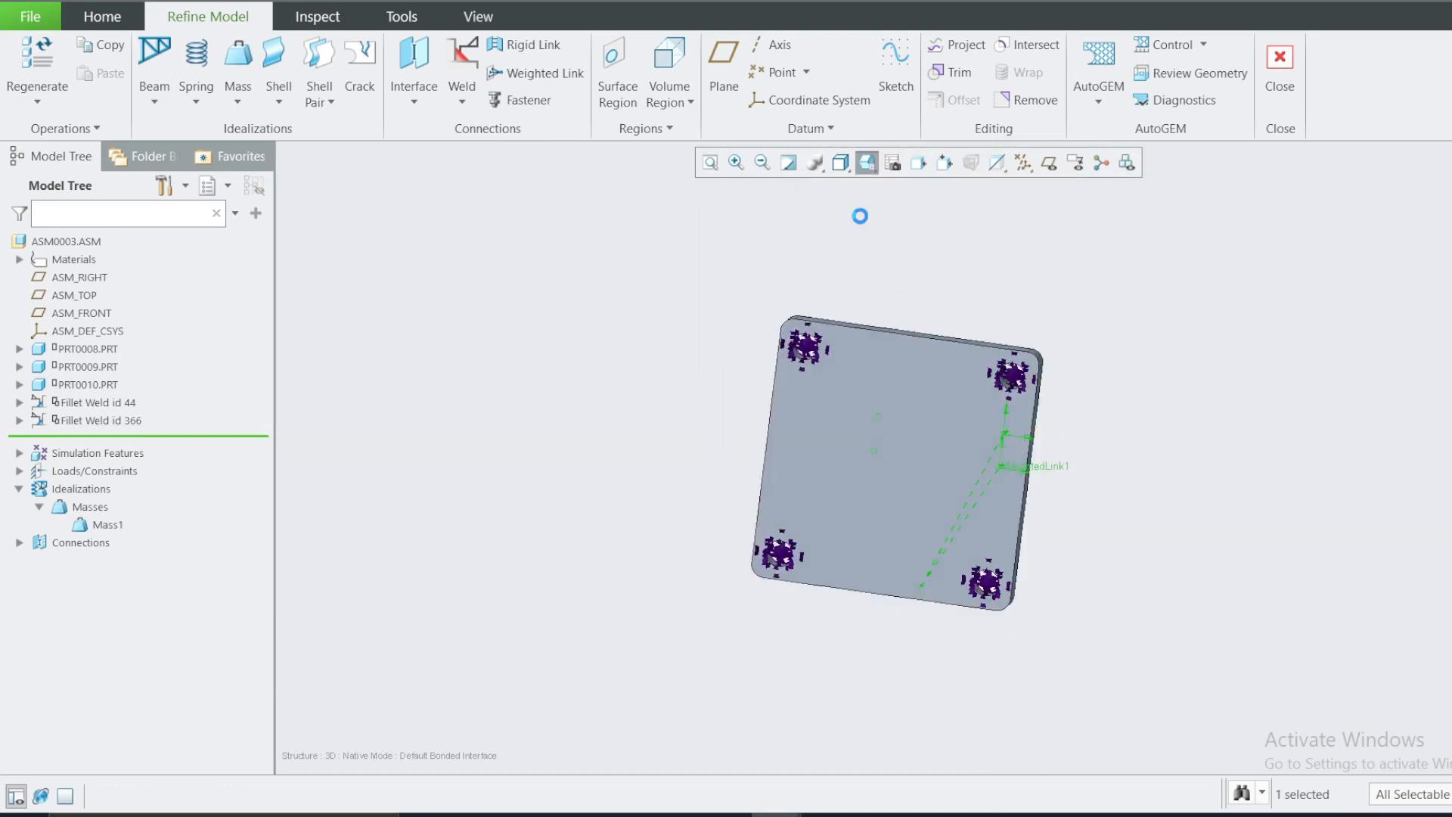
left_click(868, 162)
left_click(900, 258)
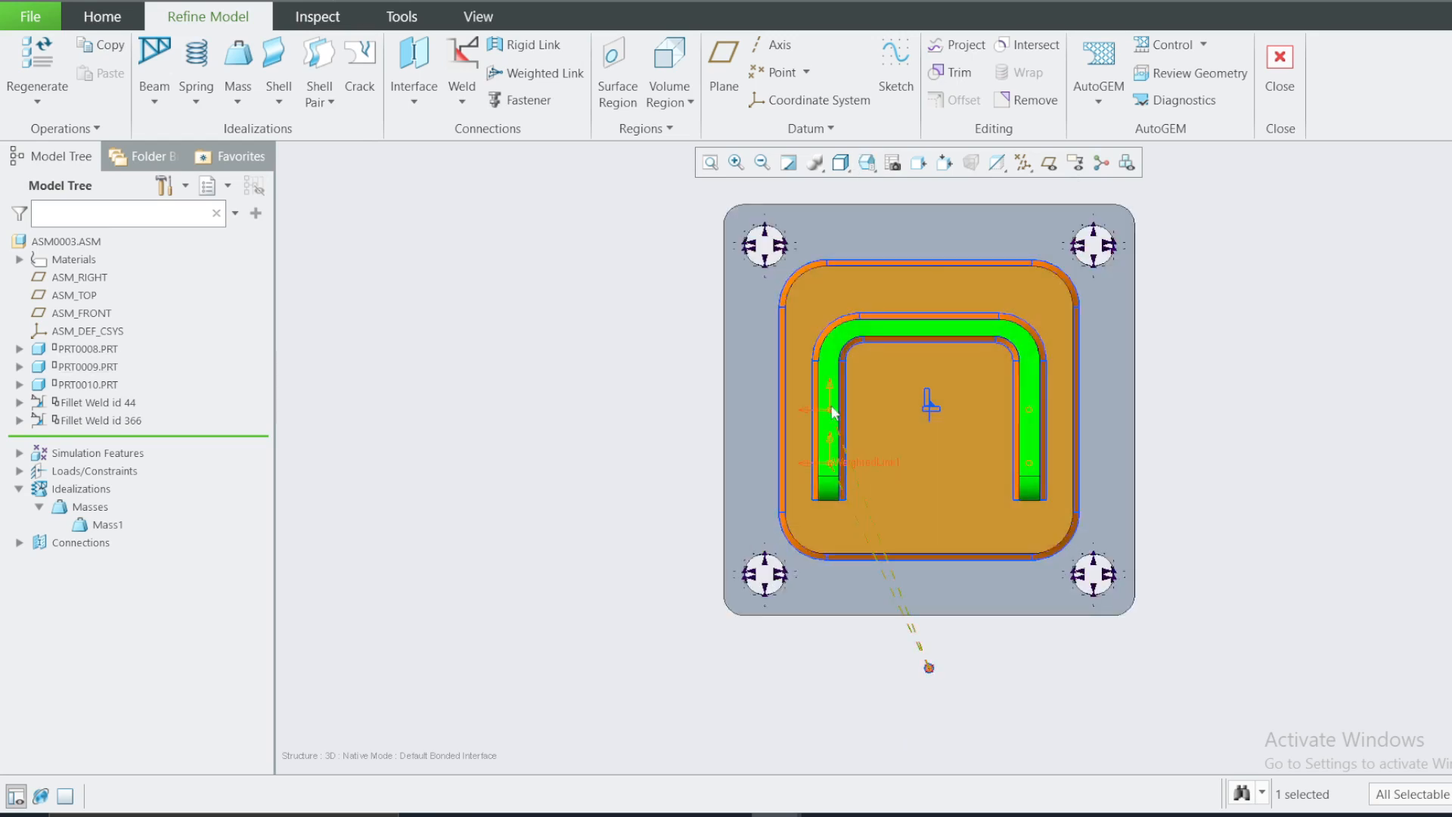
left_click(837, 470)
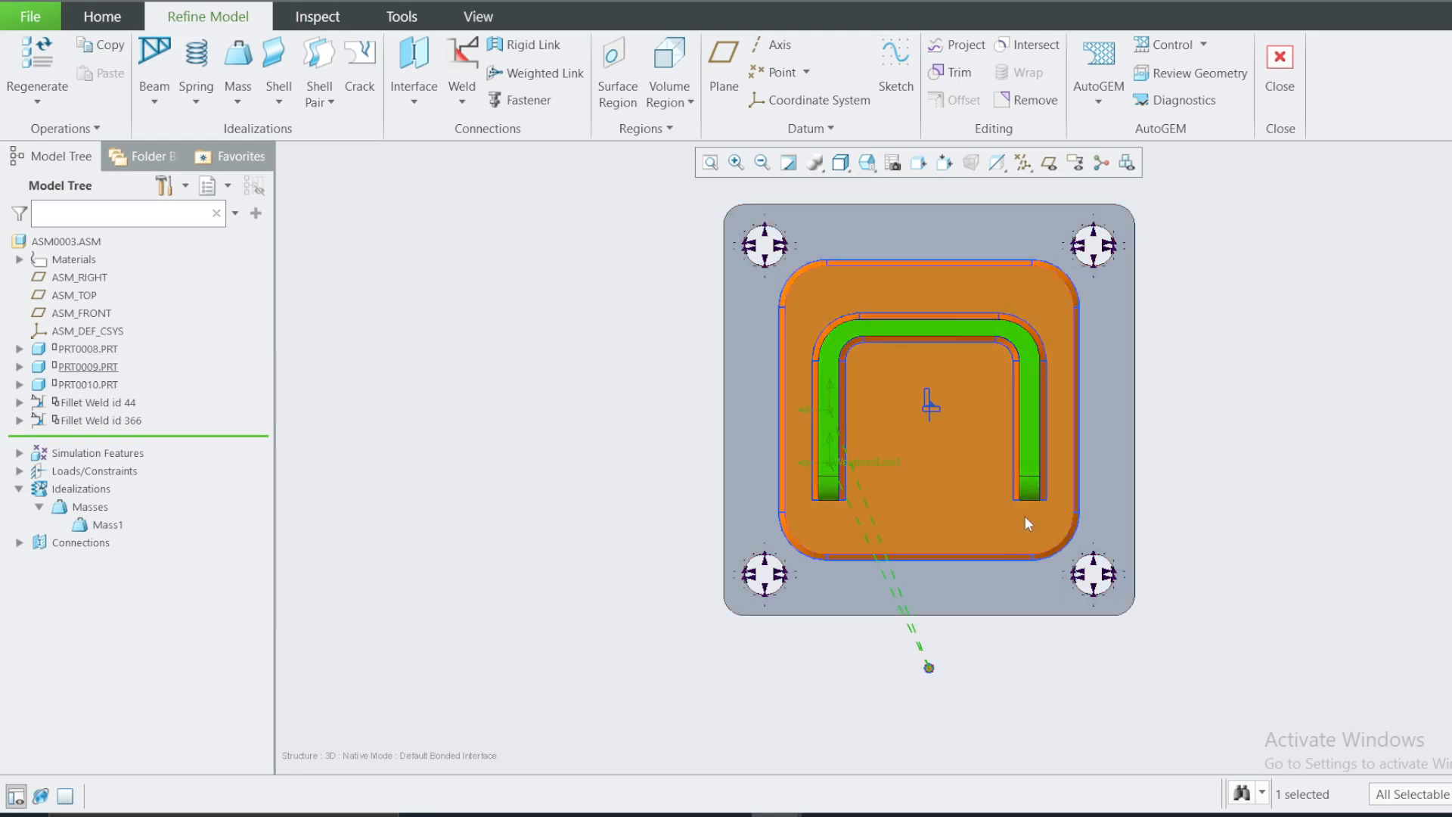
middle_click_drag(1023, 515, 1053, 586)
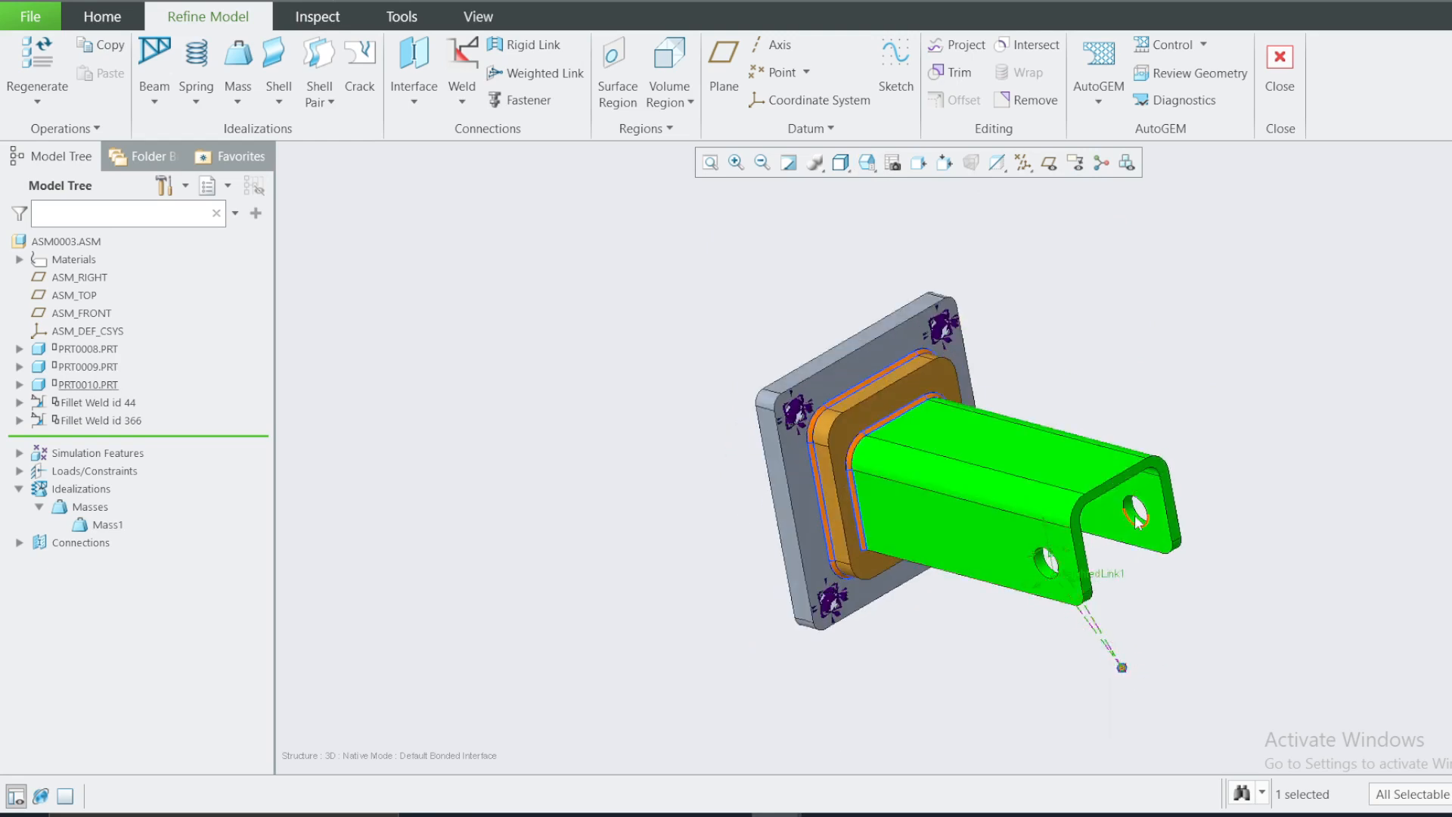
scroll(586, 395, "down", 2)
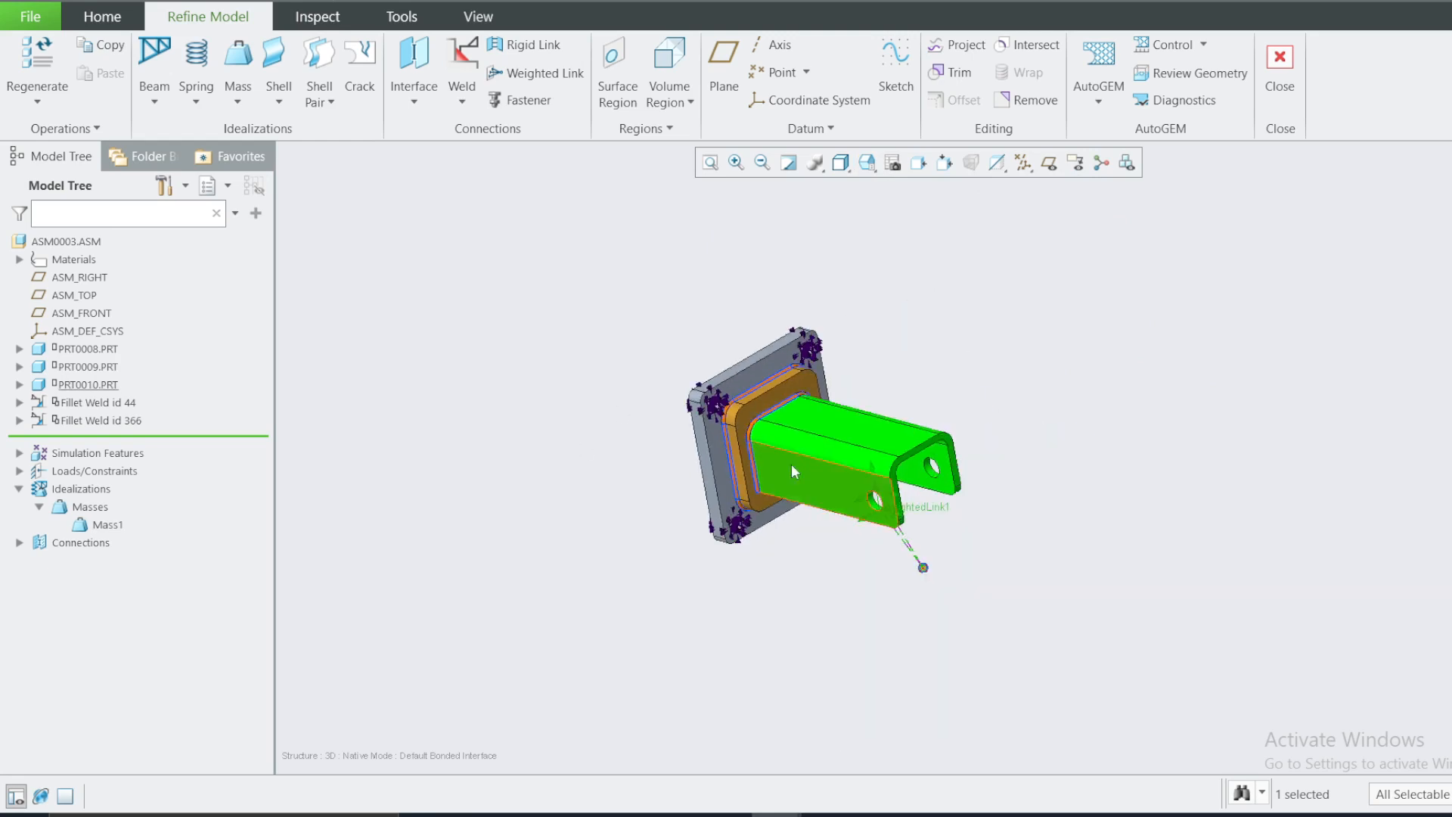
middle_click_drag(791, 464, 916, 581)
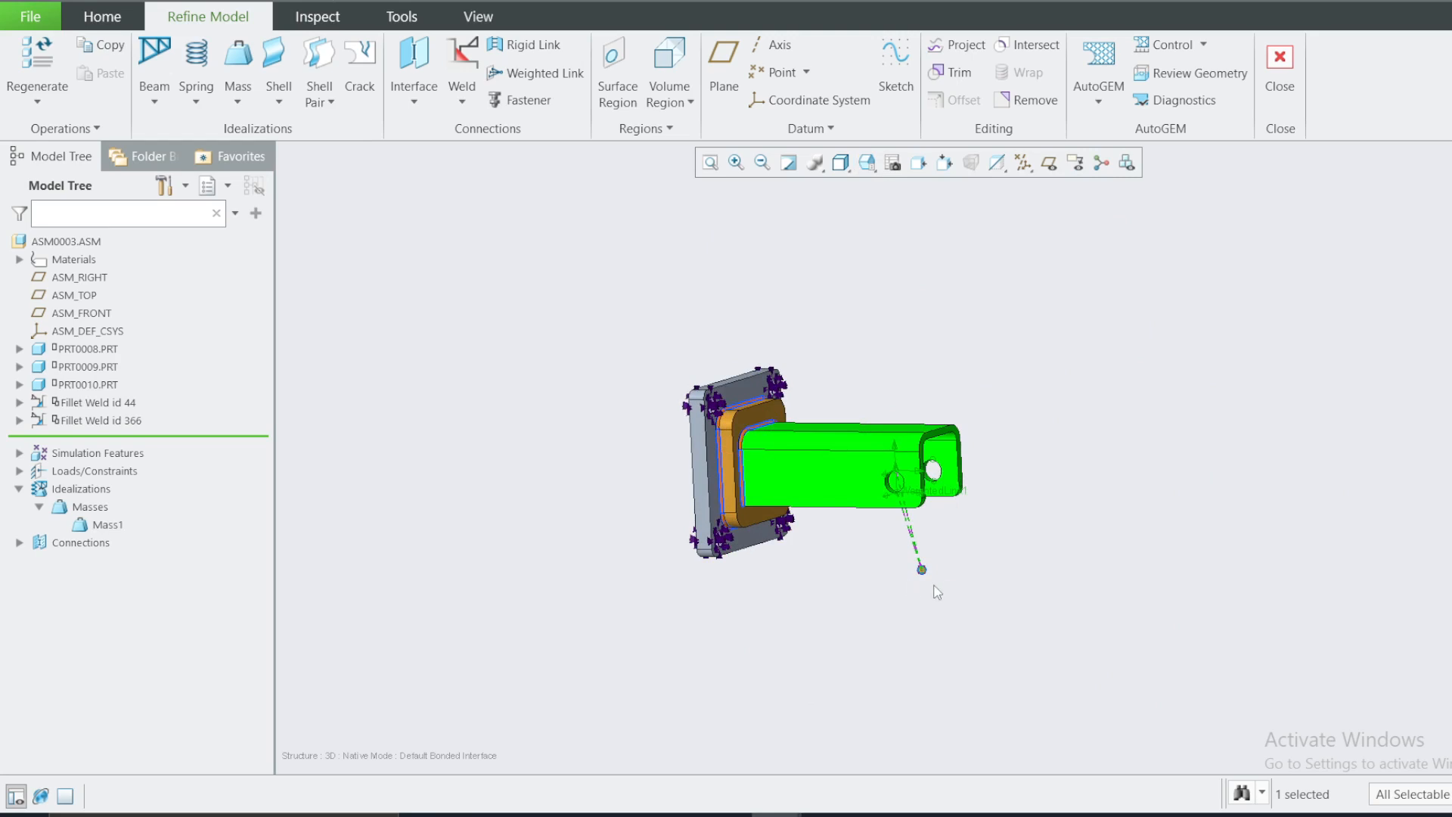
Start gravity load Load1 in LoadSet1 using acceleration components in grav units, set Y to -2, and preview it.
left_click(96, 30)
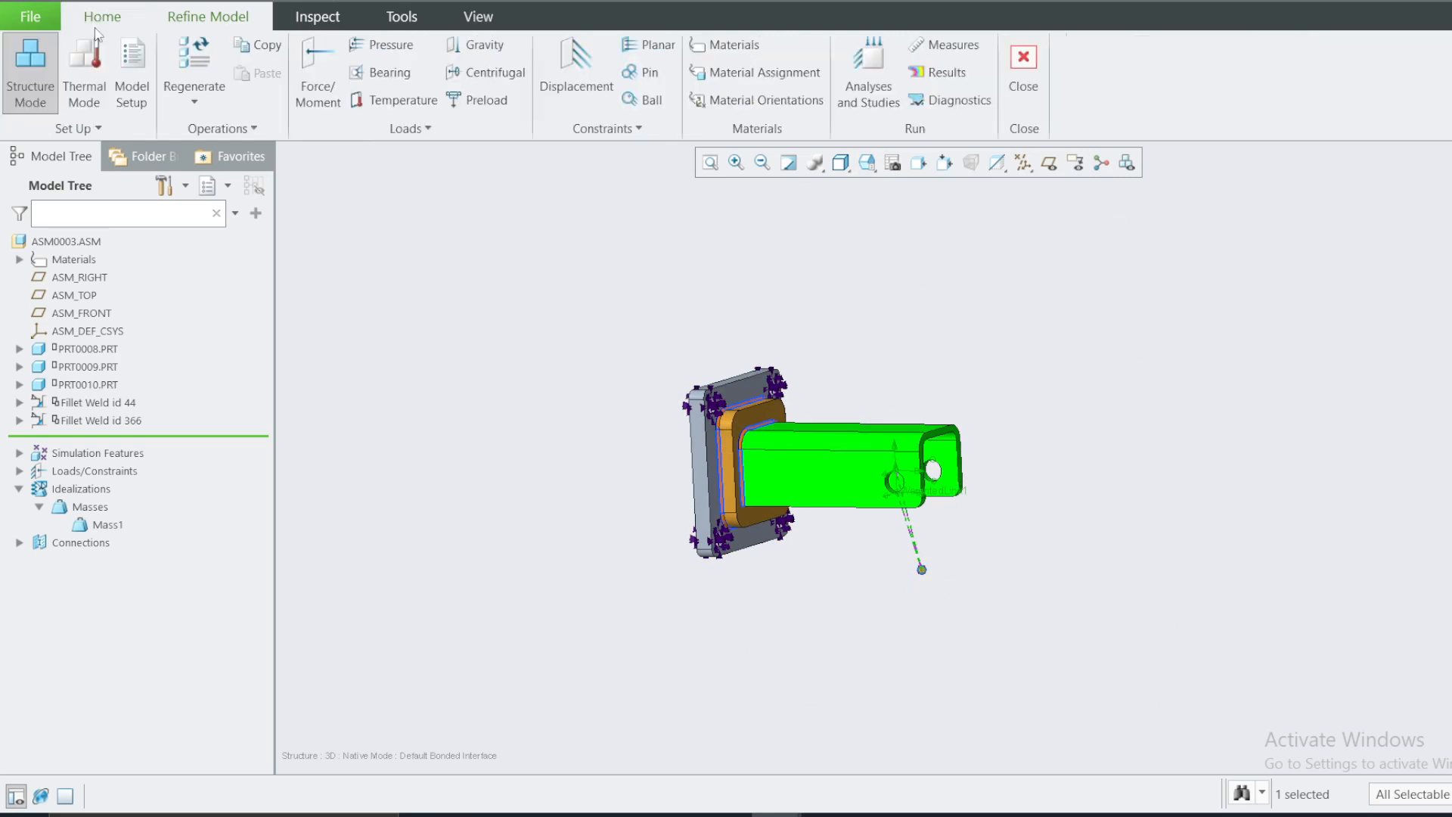
left_click(483, 47)
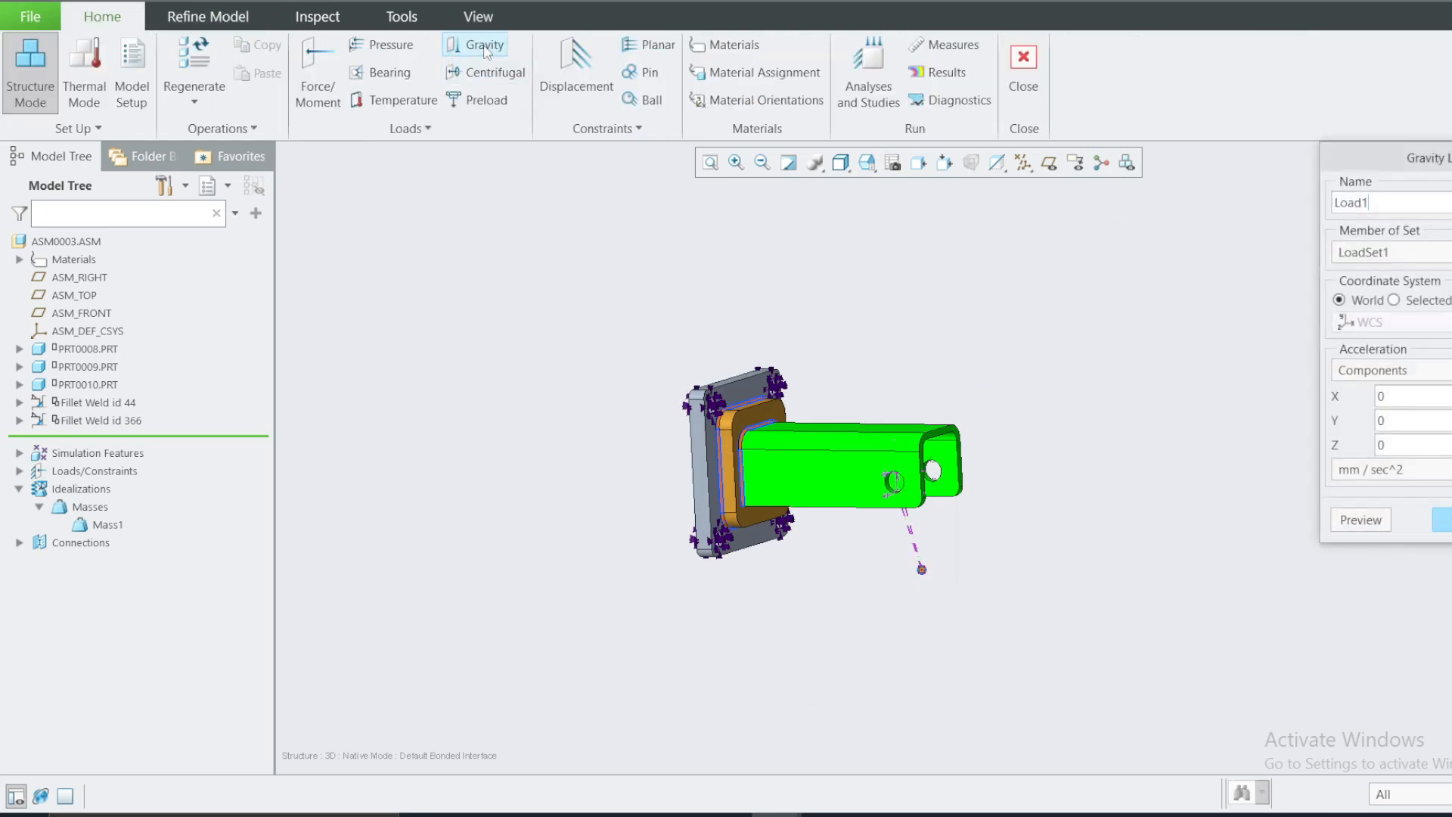
left_click_drag(1358, 168, 385, 236)
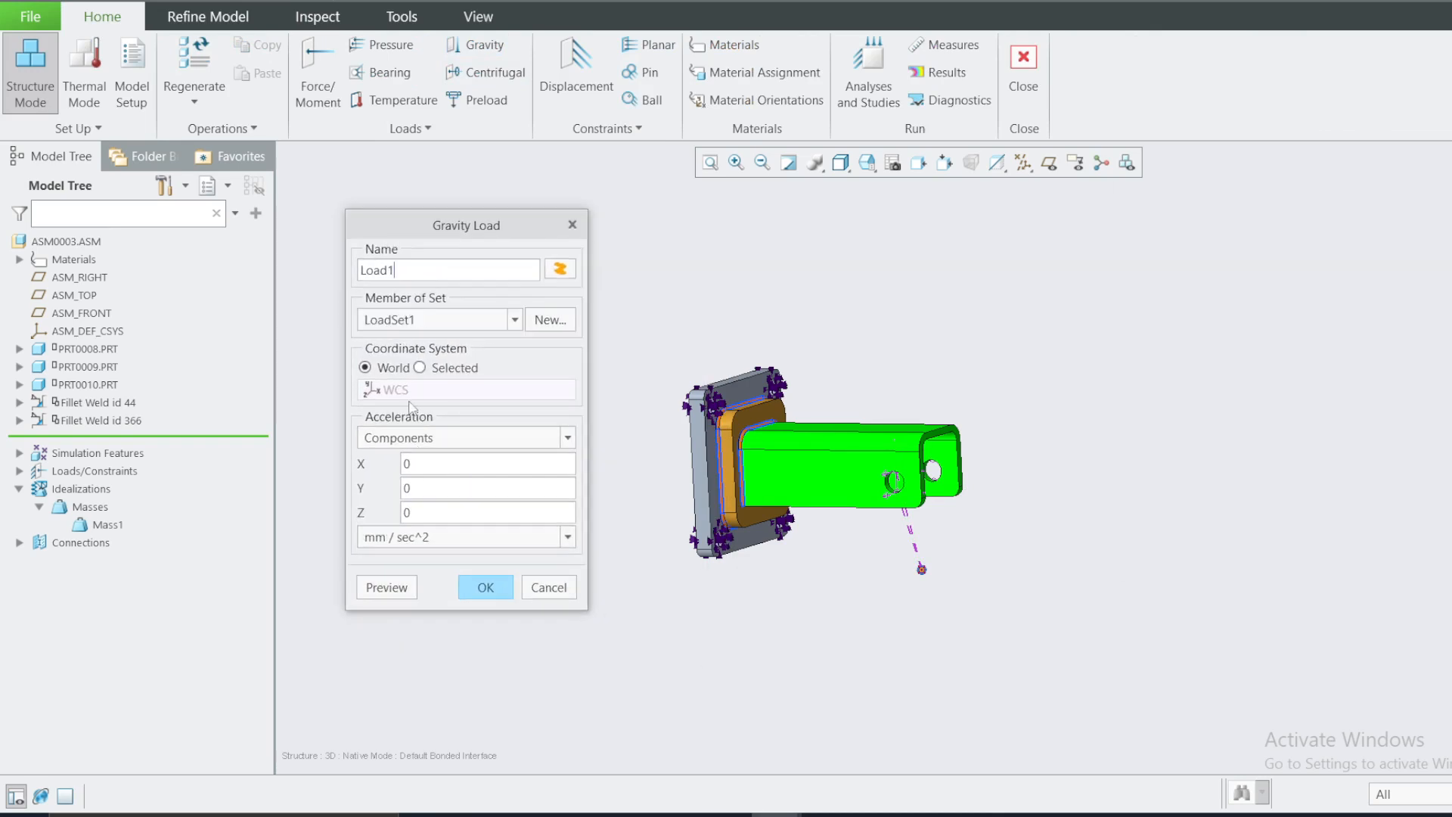
left_click(428, 442)
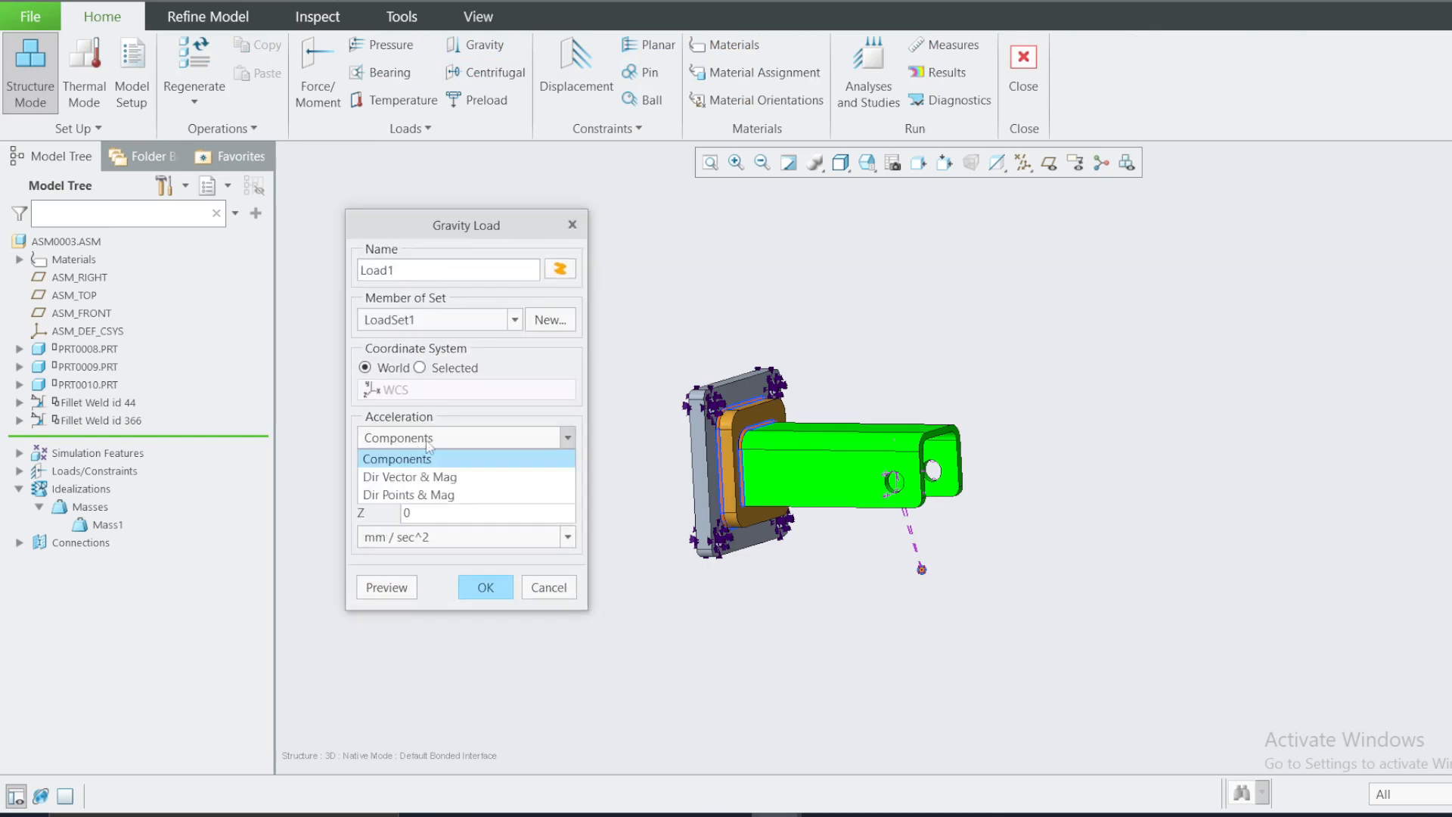
left_click(412, 445)
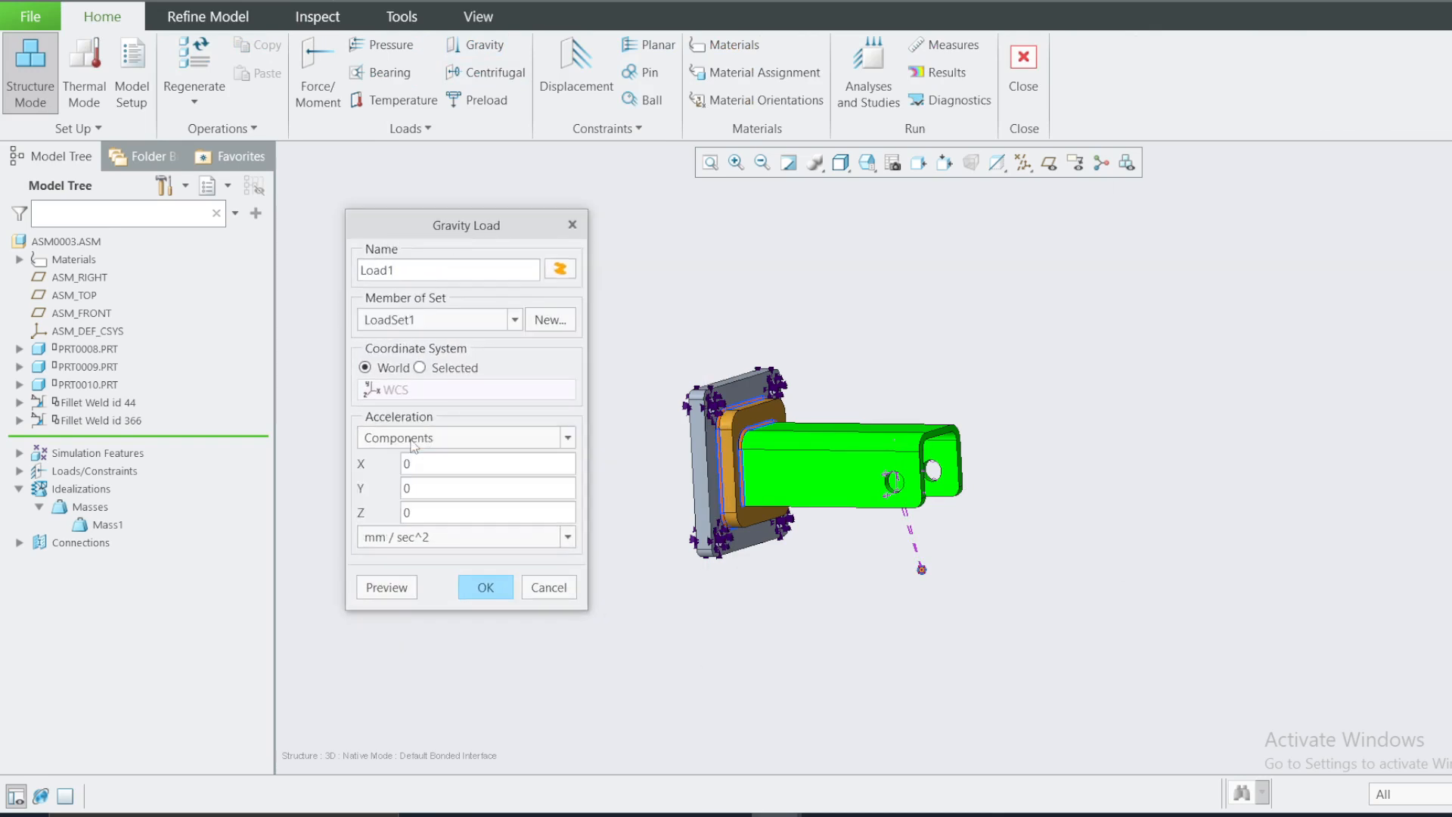
left_click(427, 539)
left_click(394, 596)
key("BackSpace")
type("-2")
scroll(699, 488, "up", 10)
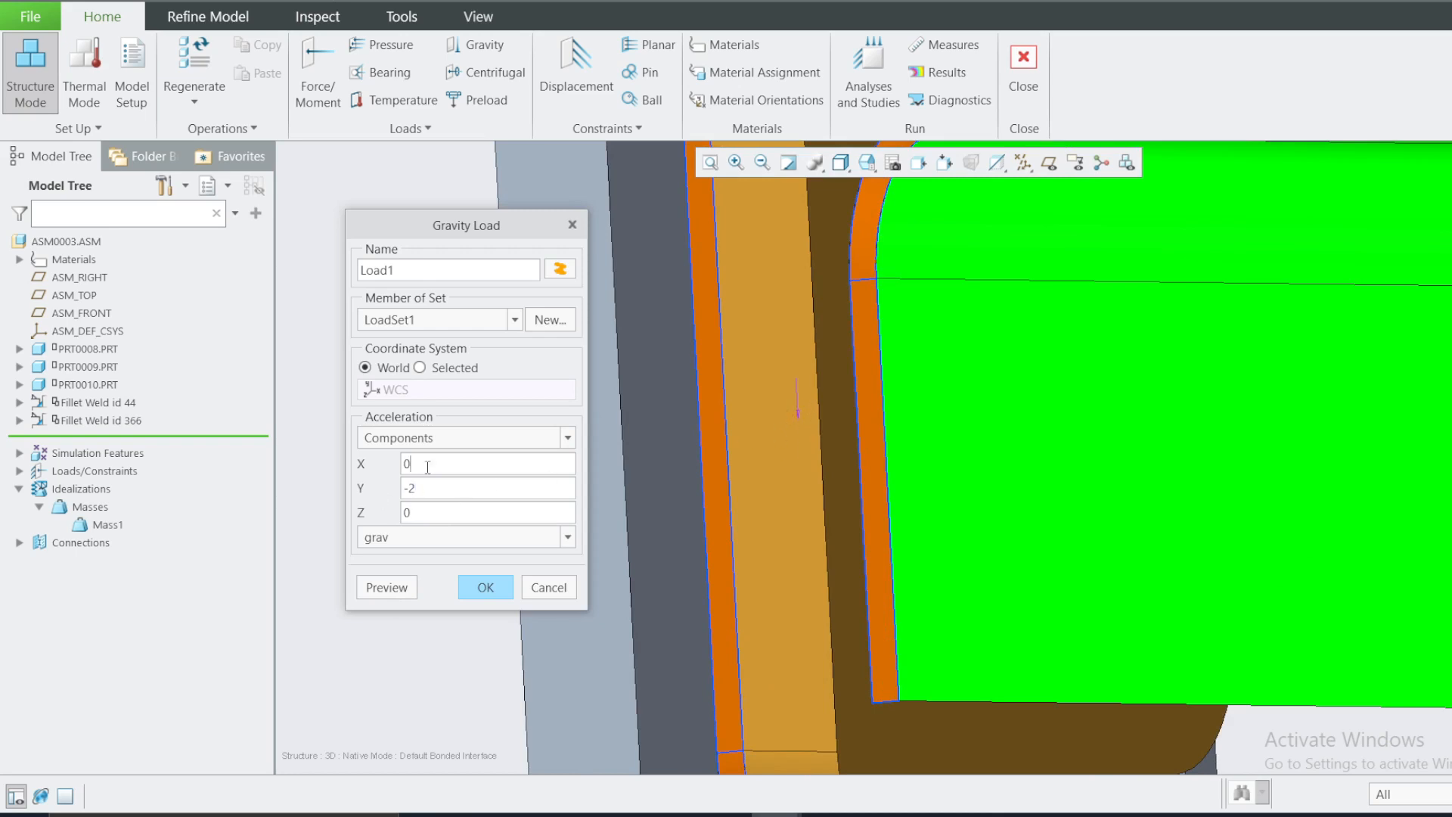
Try redirecting the gravity load by entering -2 for another acceleration component and 0 for Y, and preview it.
left_click_drag(418, 464, 395, 465)
left_click(545, 507)
type("-2")
left_click_drag(430, 485, 401, 487)
type("0")
left_click(387, 595)
Set the gravity load's Y acceleration component to -20 and create the load.
left_click_drag(427, 485, 381, 524)
type("-20")
left_click(480, 591)
scroll(529, 543, "up", 2)
scroll(624, 489, "down", 5)
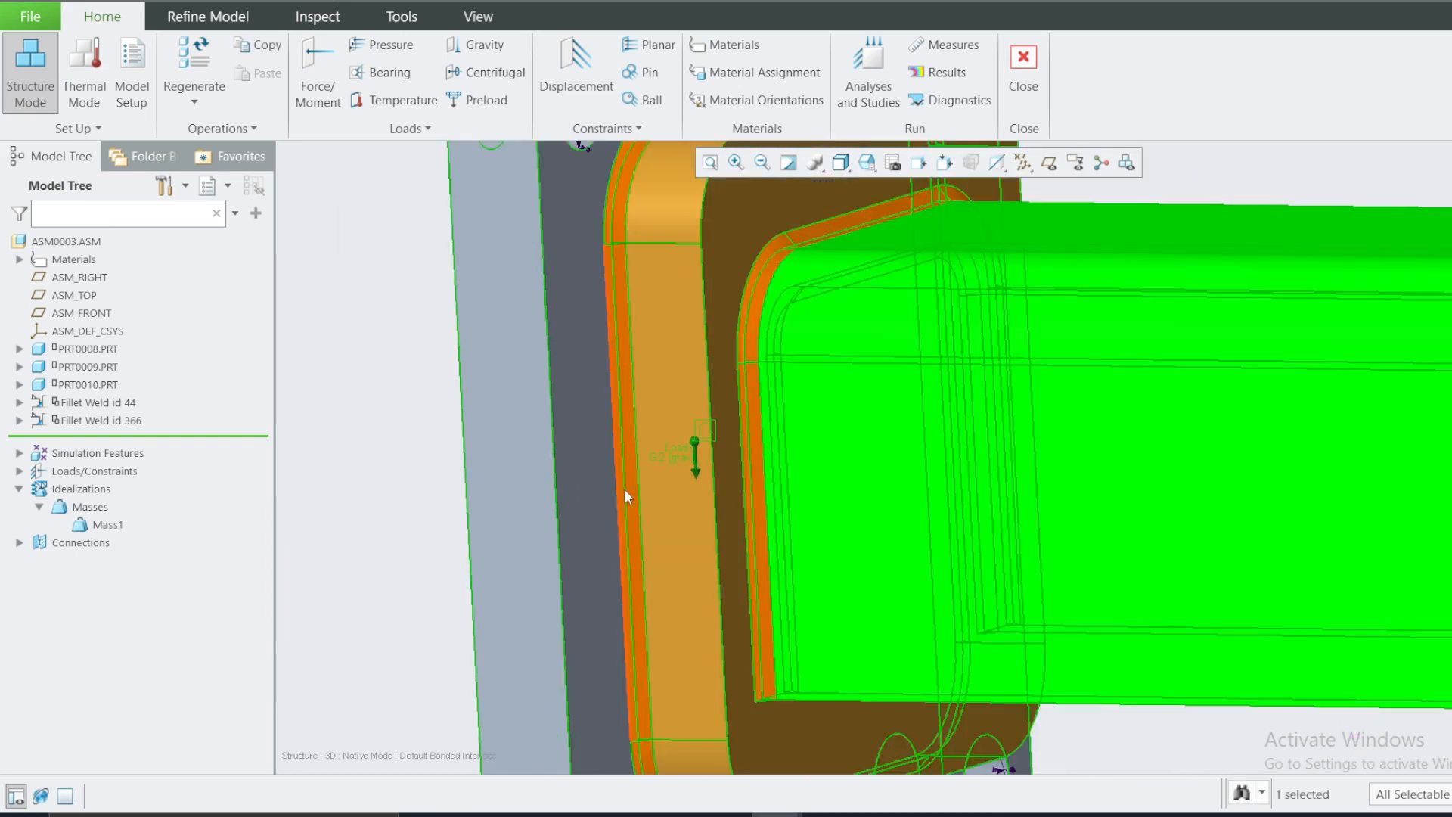
scroll(611, 421, "up", 6)
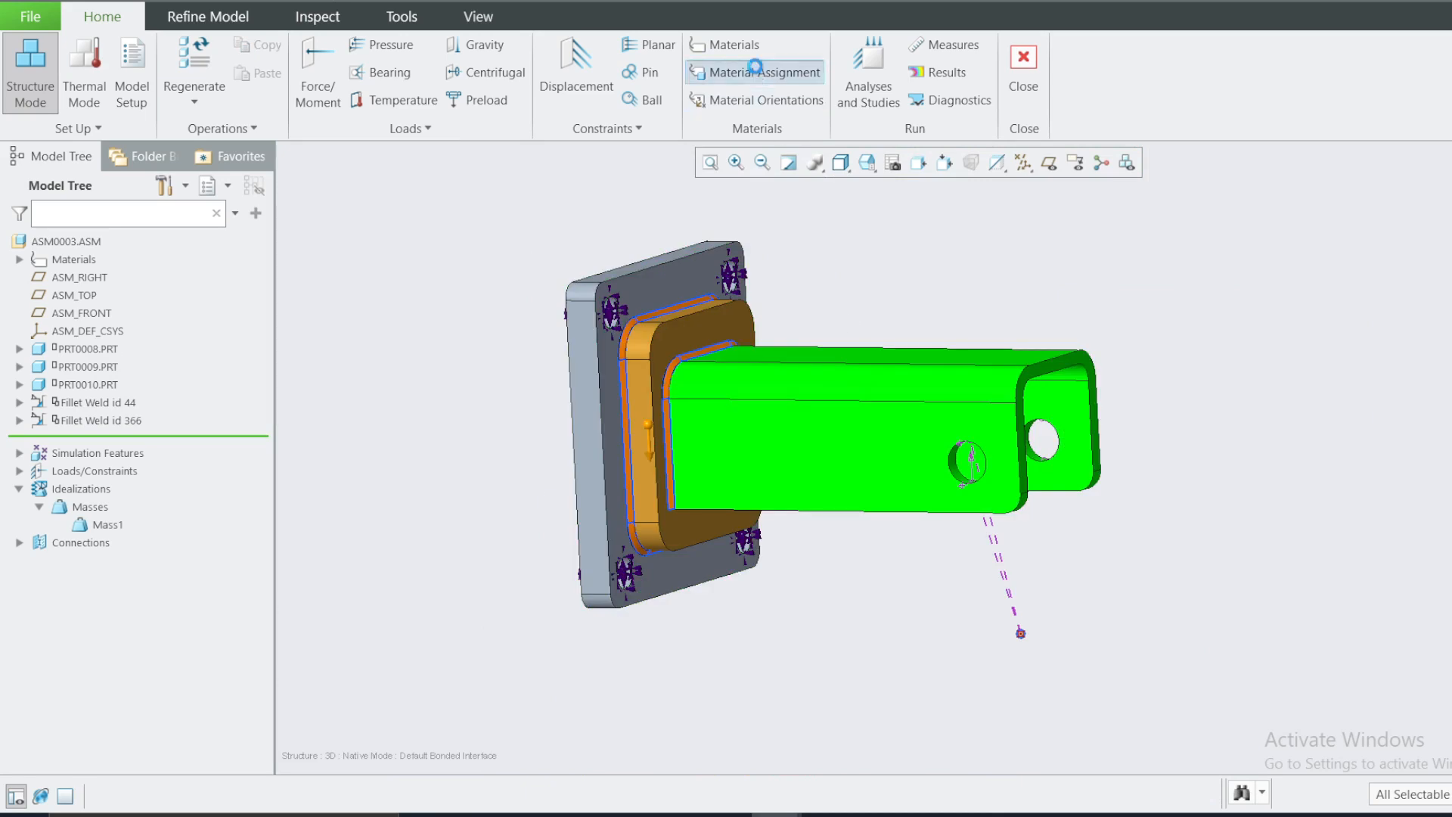
Assign the material STEEL to the whole assembly ASM0003.ASM.
left_click(760, 72)
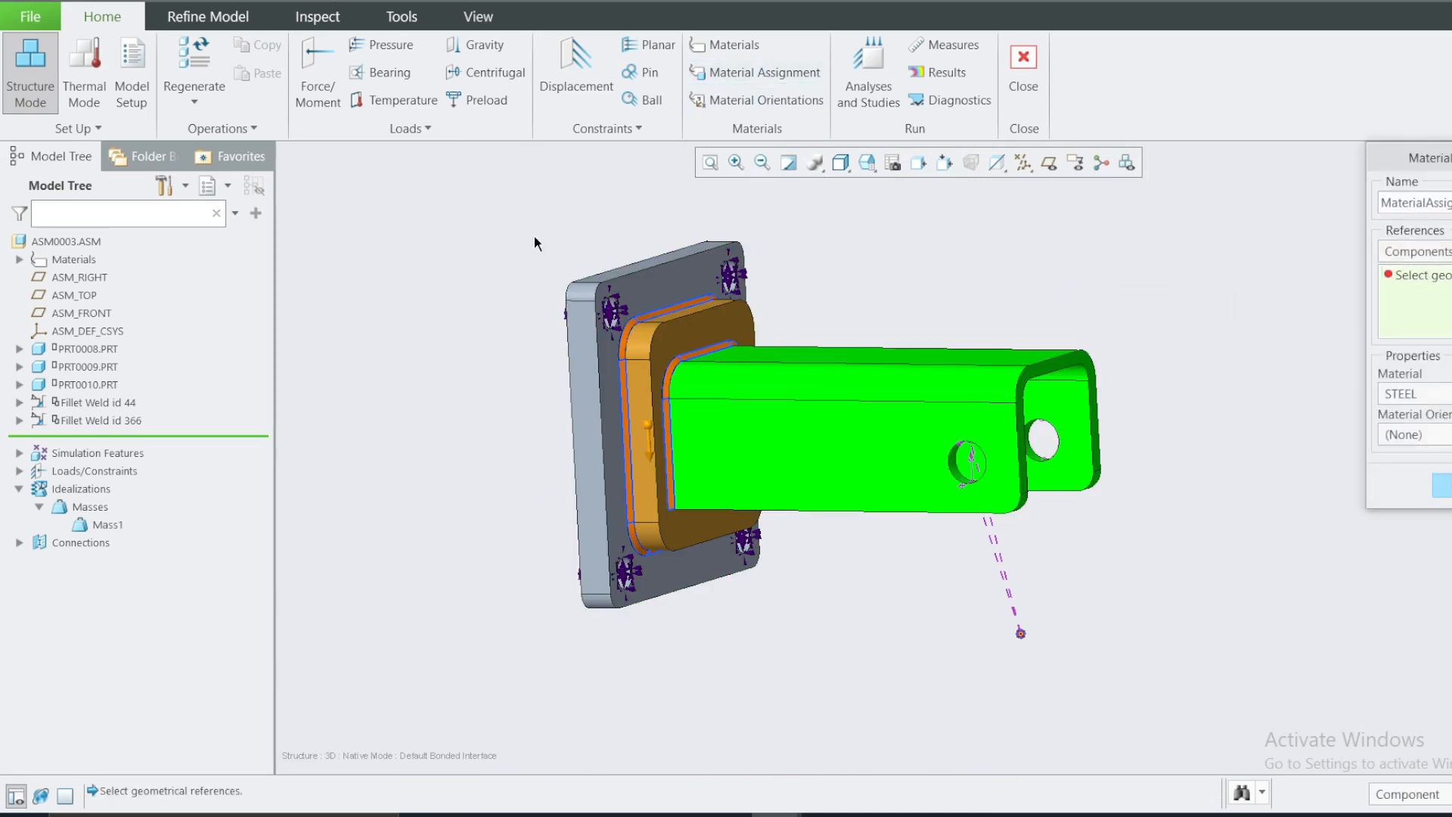
left_click_drag(1384, 158, 381, 222)
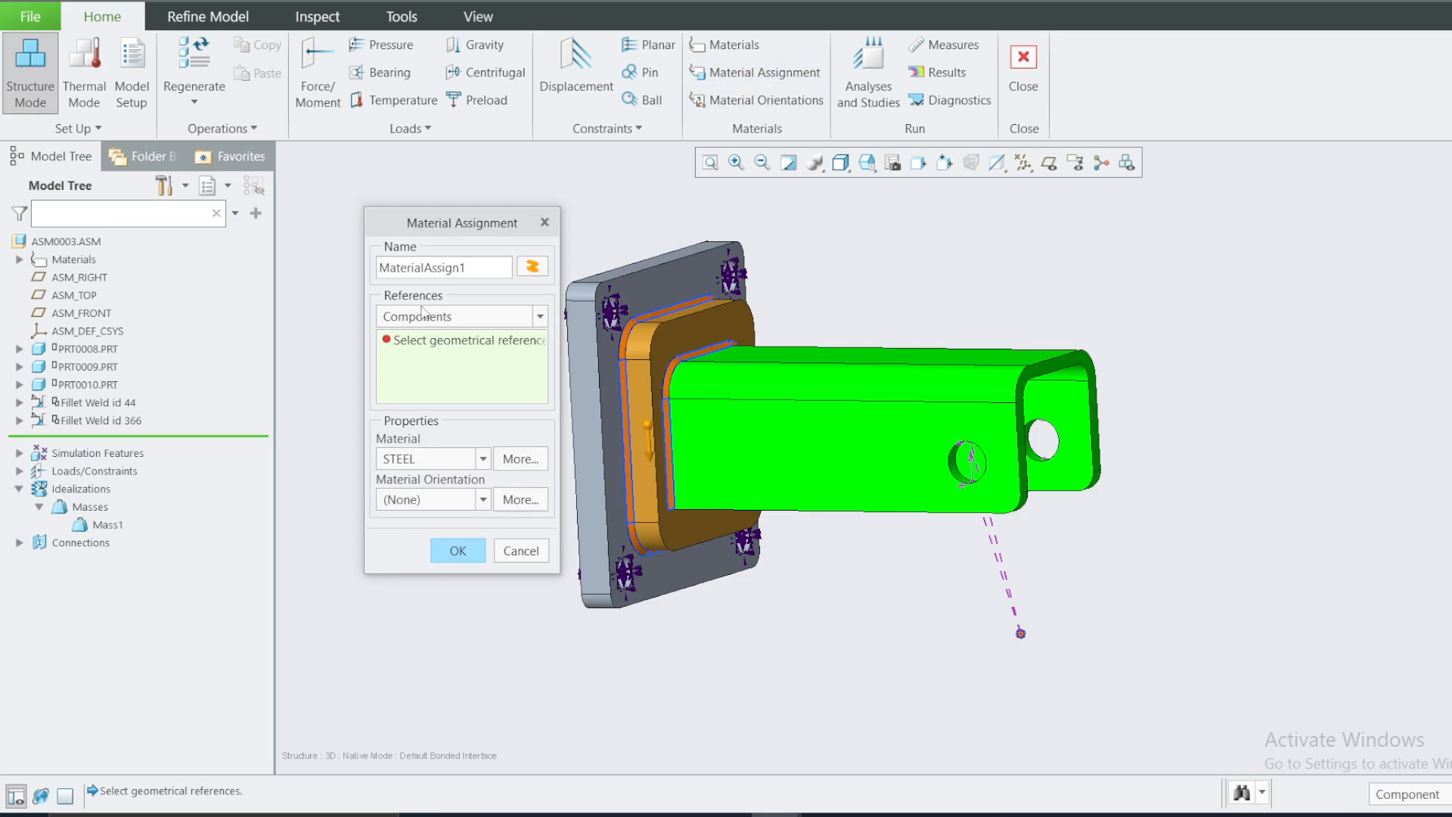
left_click(66, 241)
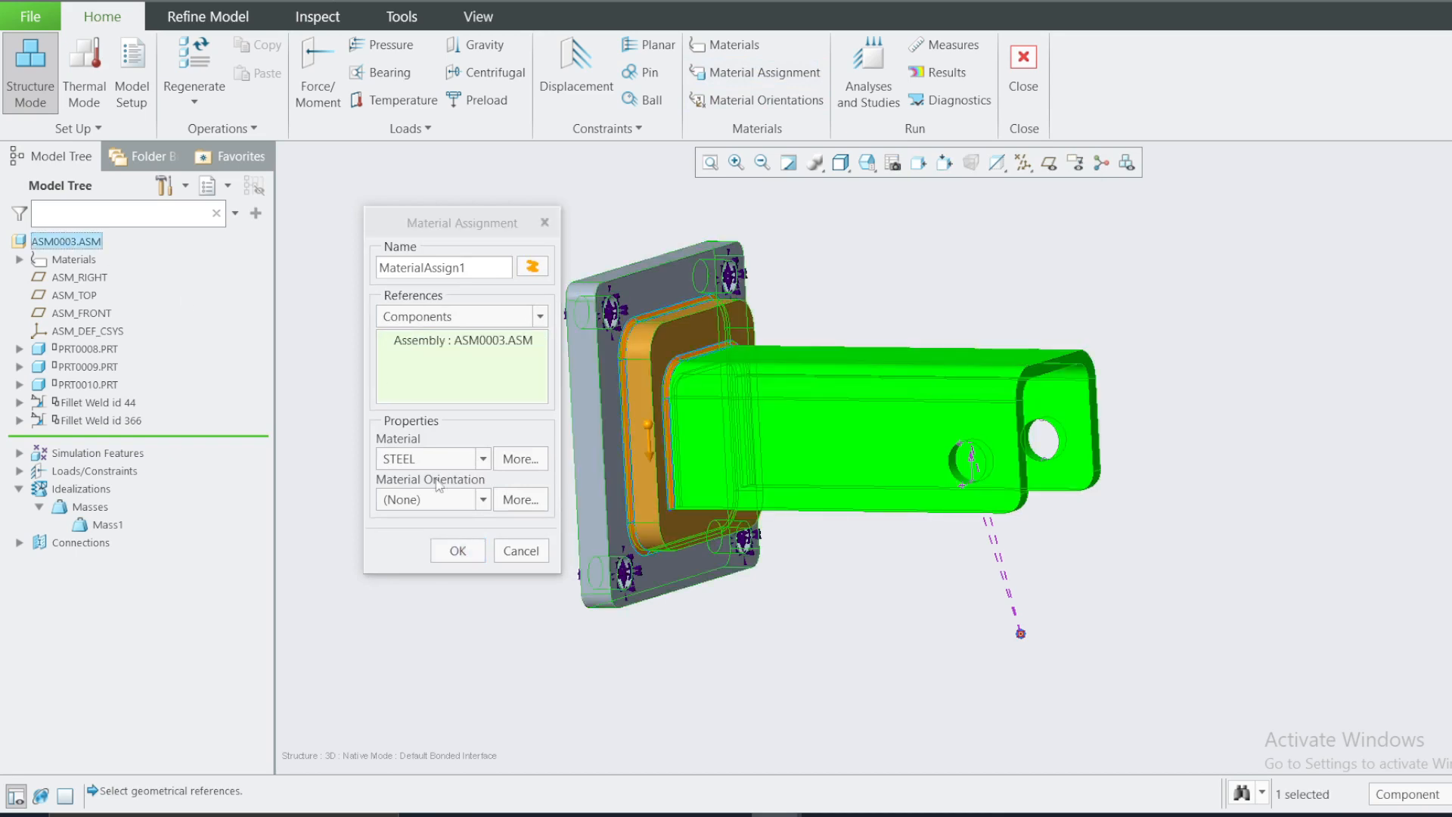
left_click(460, 551)
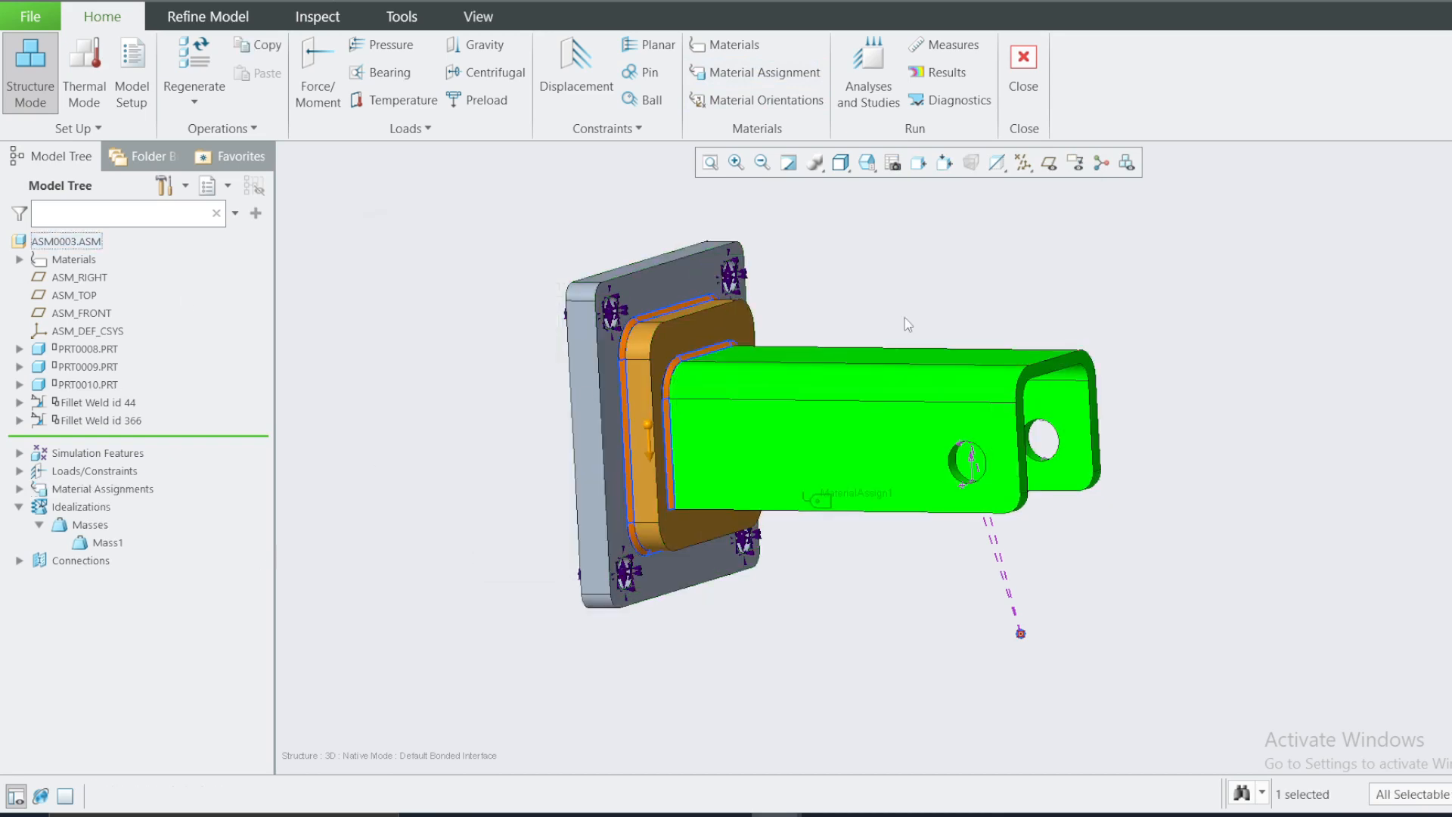
Start a new static analysis named Analysis1_Welded_Joint using ConstraintSet1 and LoadSet1.
middle_click_drag(917, 331, 778, 329)
scroll(751, 200, "up", 1)
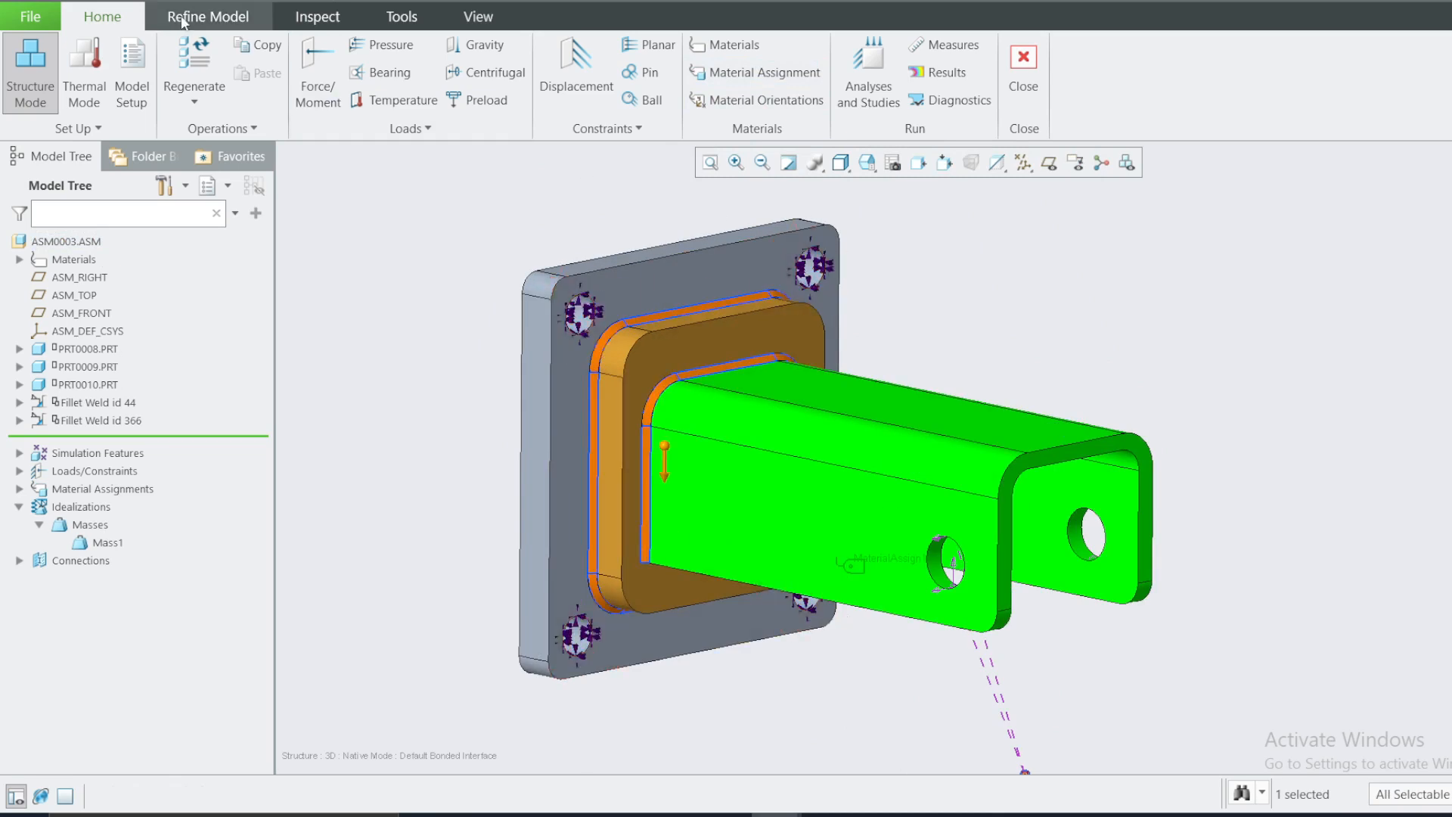
left_click(878, 81)
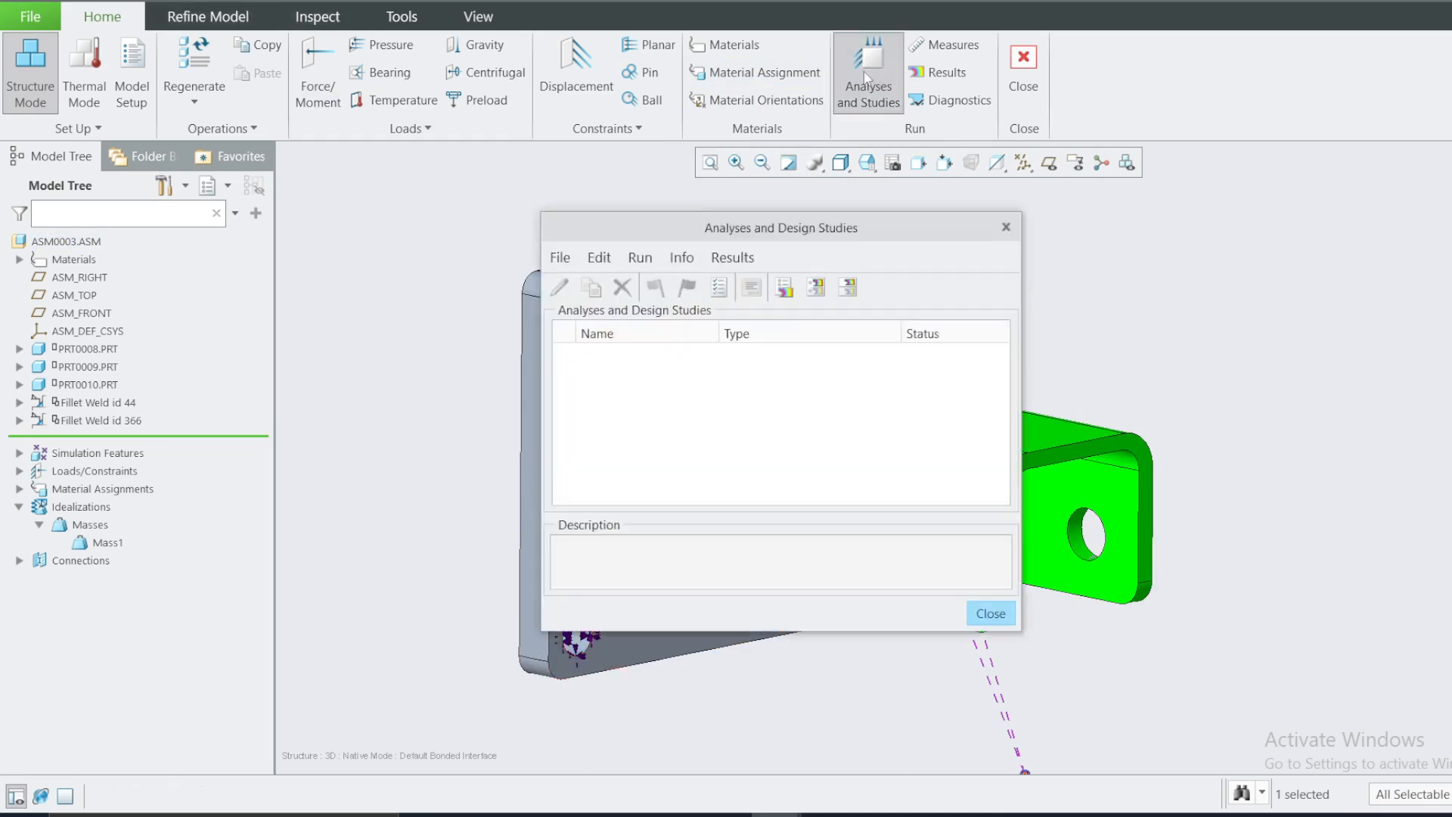
left_click(560, 258)
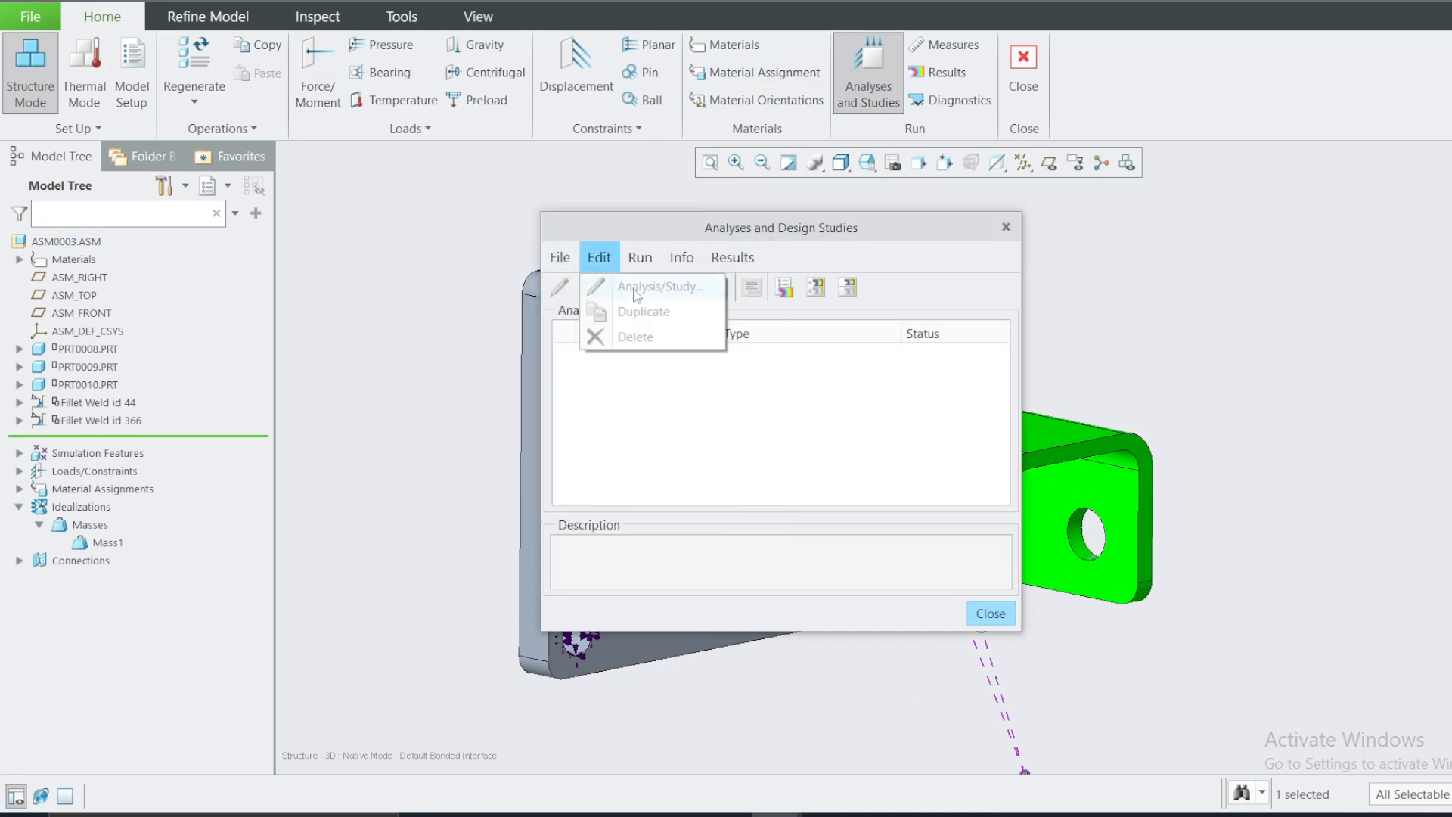
left_click(606, 285)
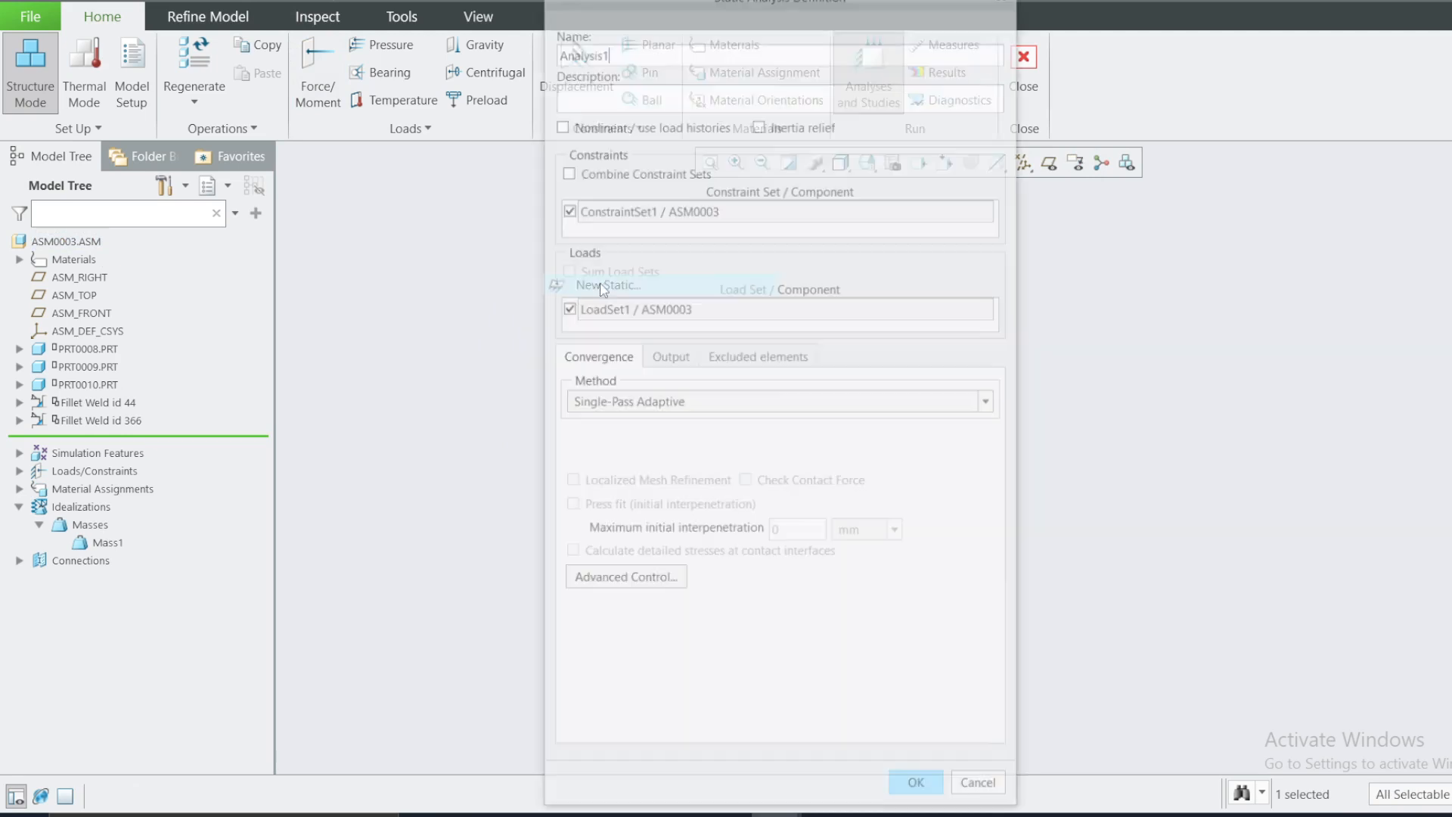
left_click_drag(630, 53, 552, 40)
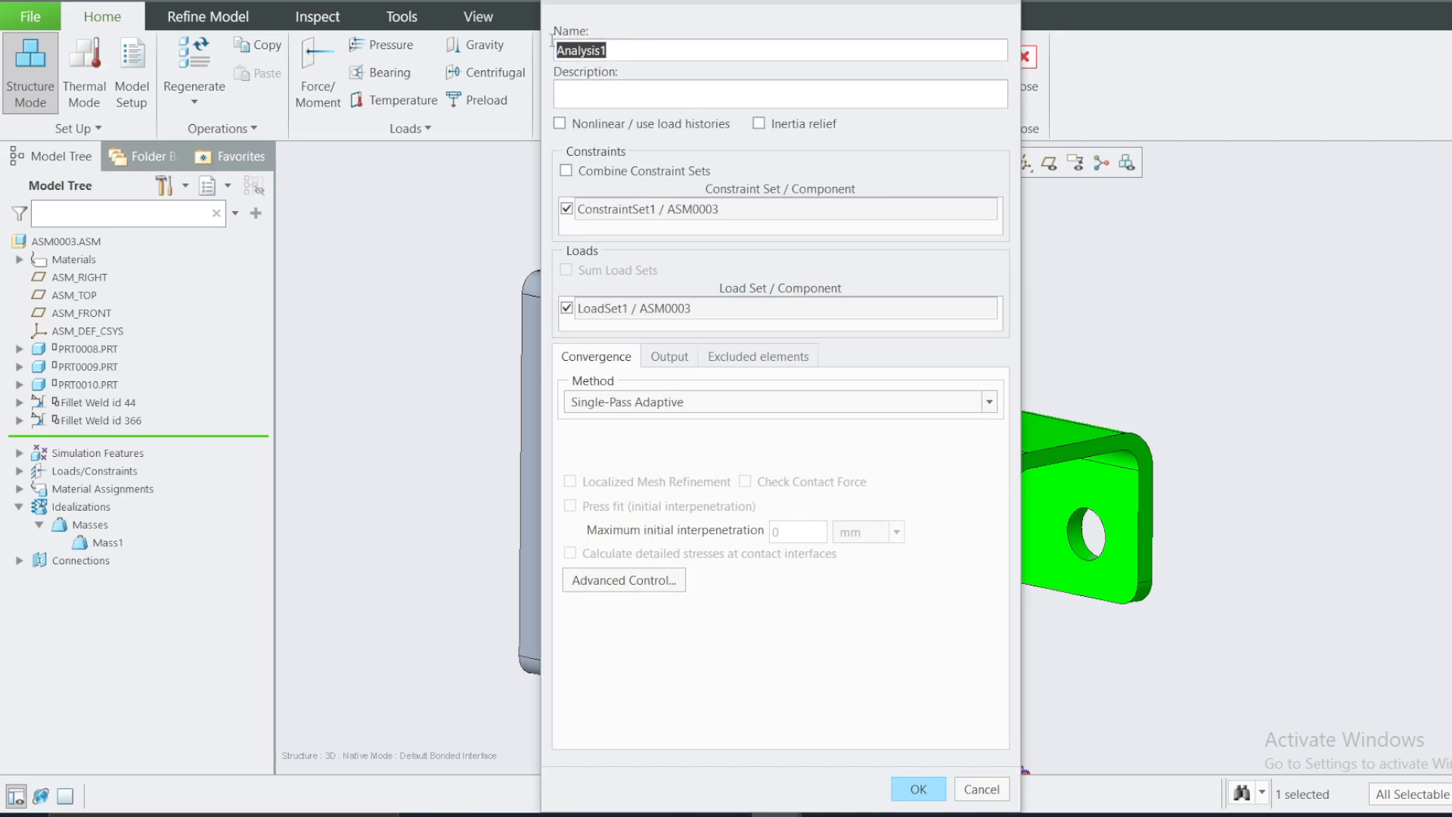
left_click(628, 51)
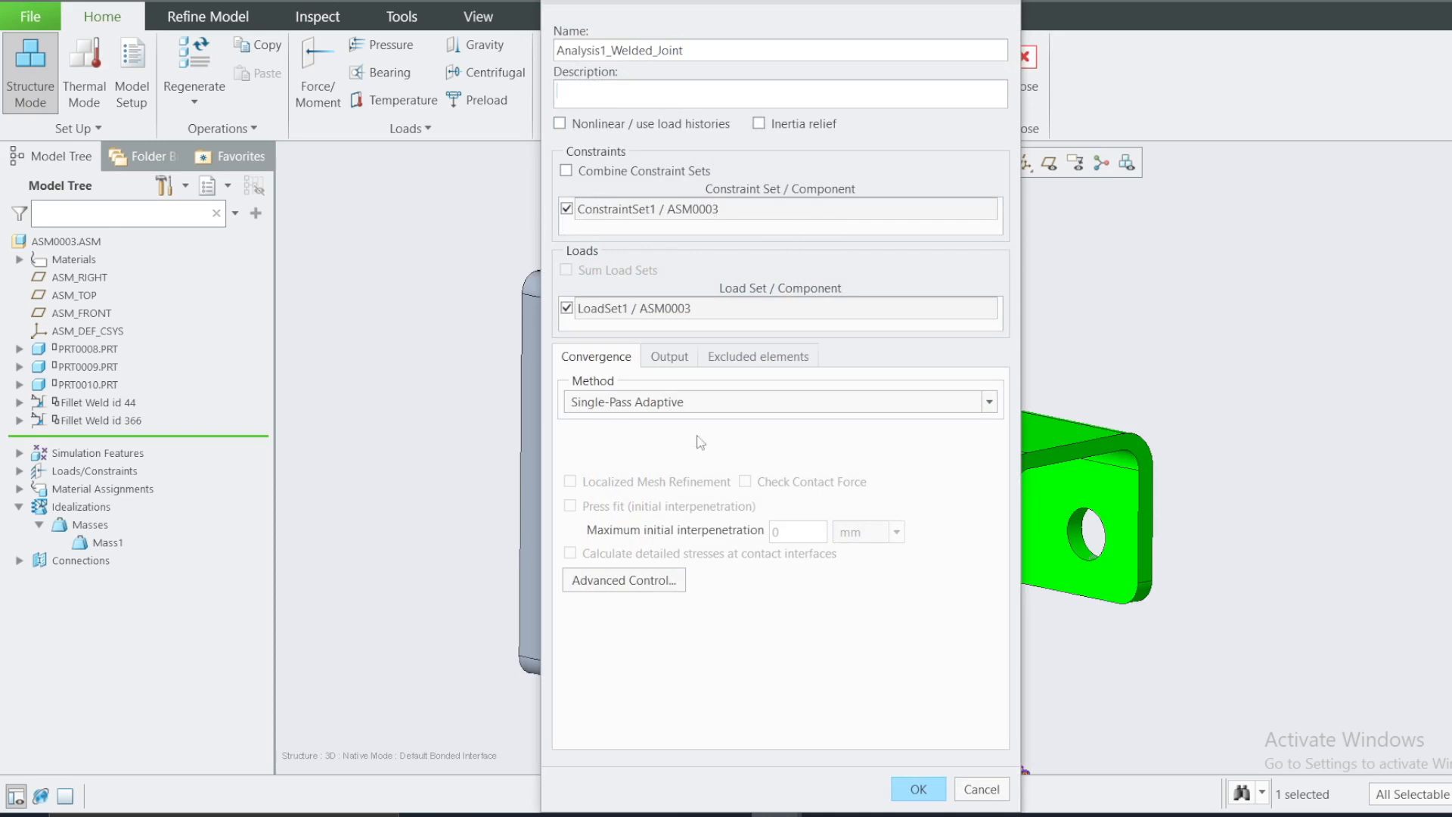
Keep Single-Pass Adaptive convergence for the static analysis, check its advanced controls, and save the definition.
left_click(660, 403)
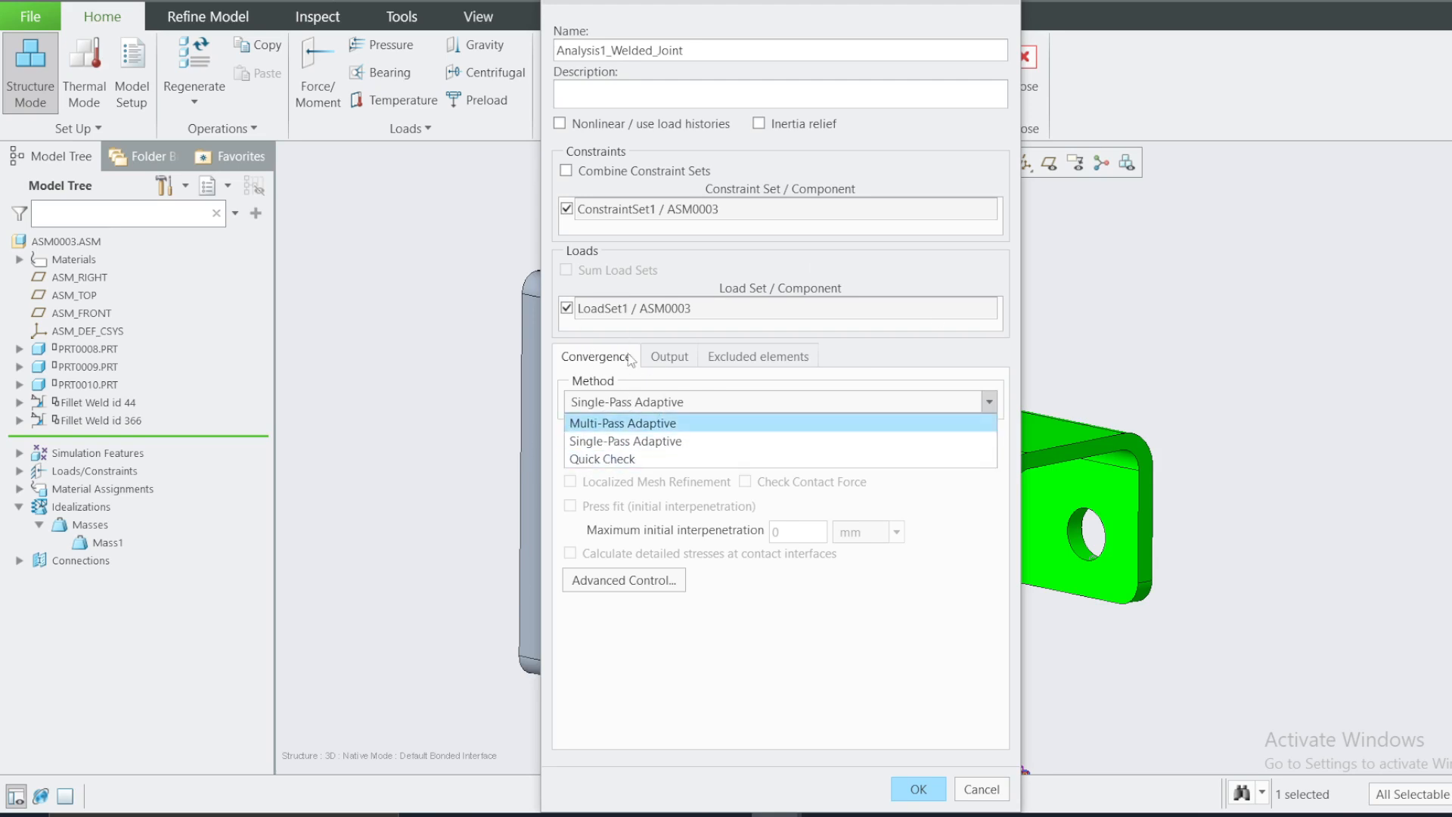
left_click(598, 407)
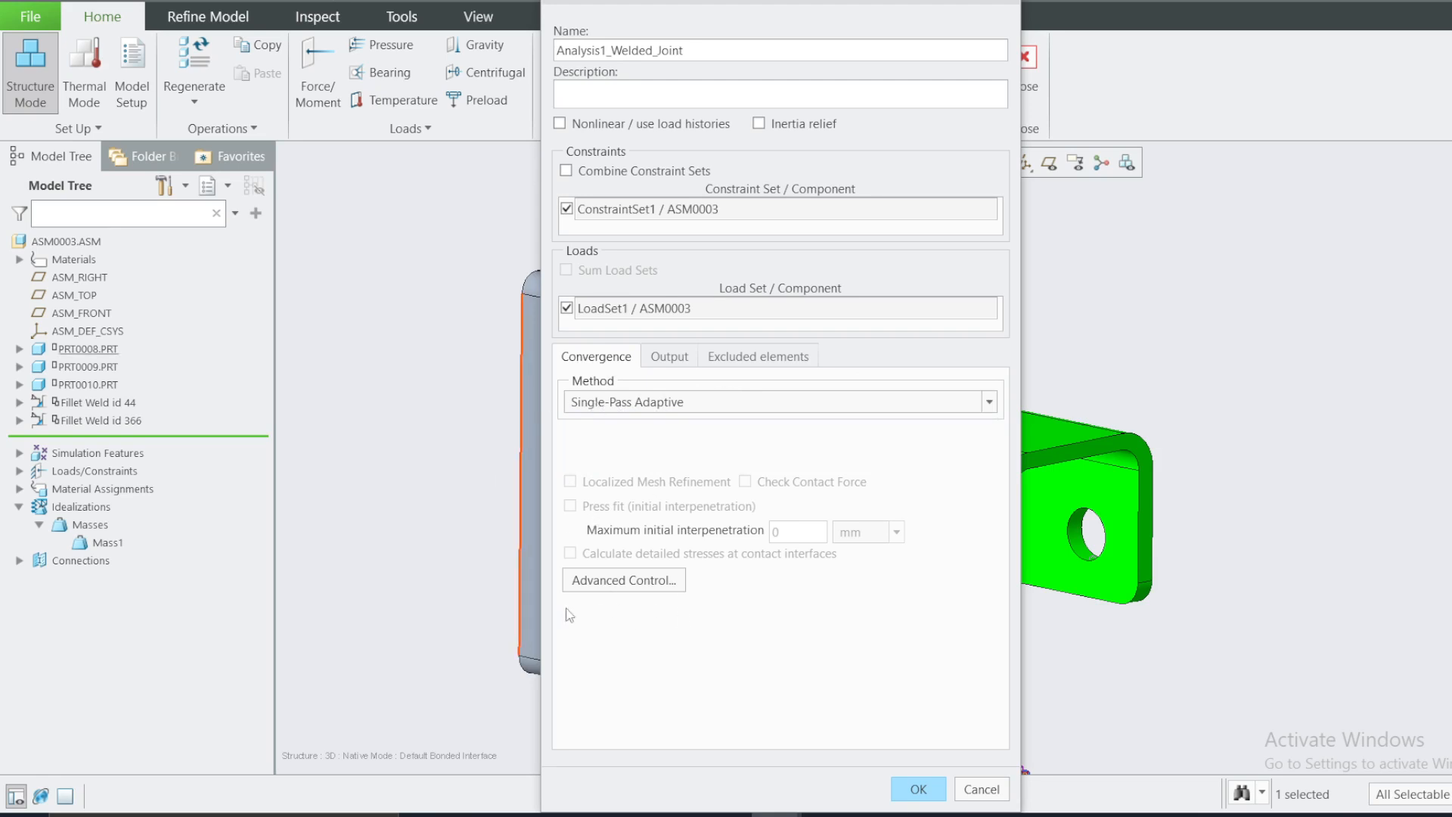
left_click(595, 581)
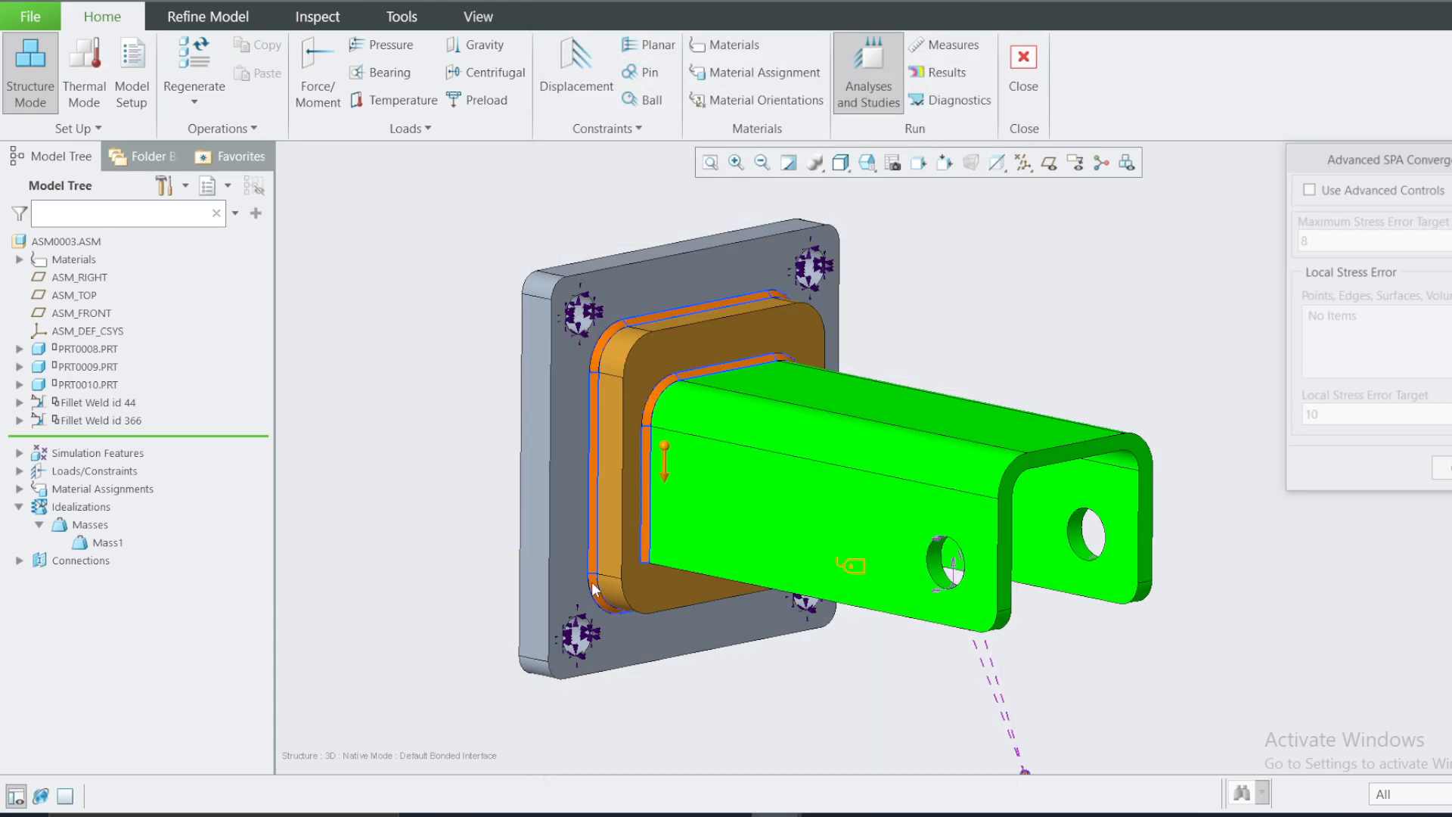
left_click(1441, 469)
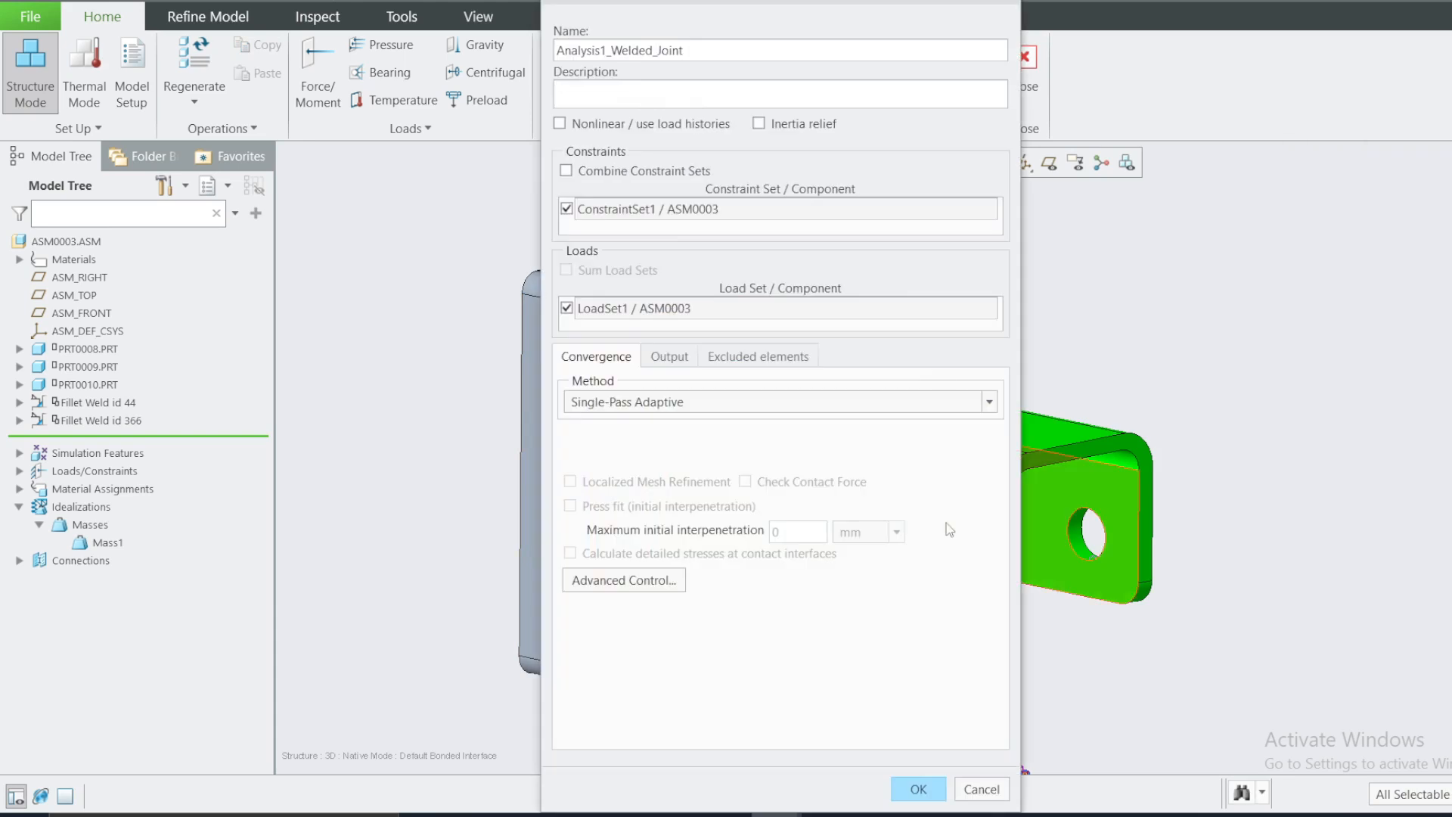
left_click(925, 794)
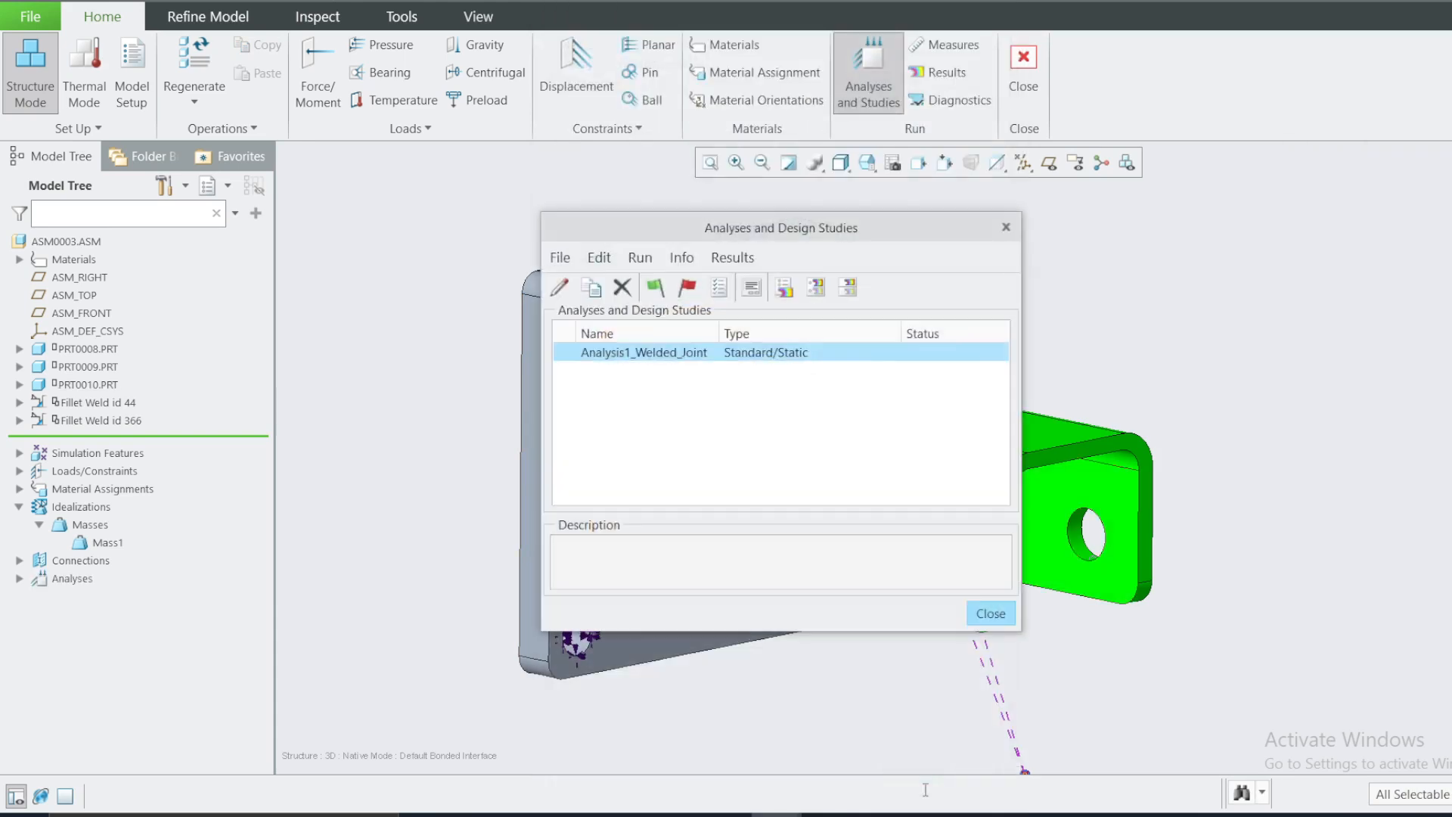
Run Analysis1_Welded_Joint without interactive diagnostics and open its results definition.
left_click(655, 288)
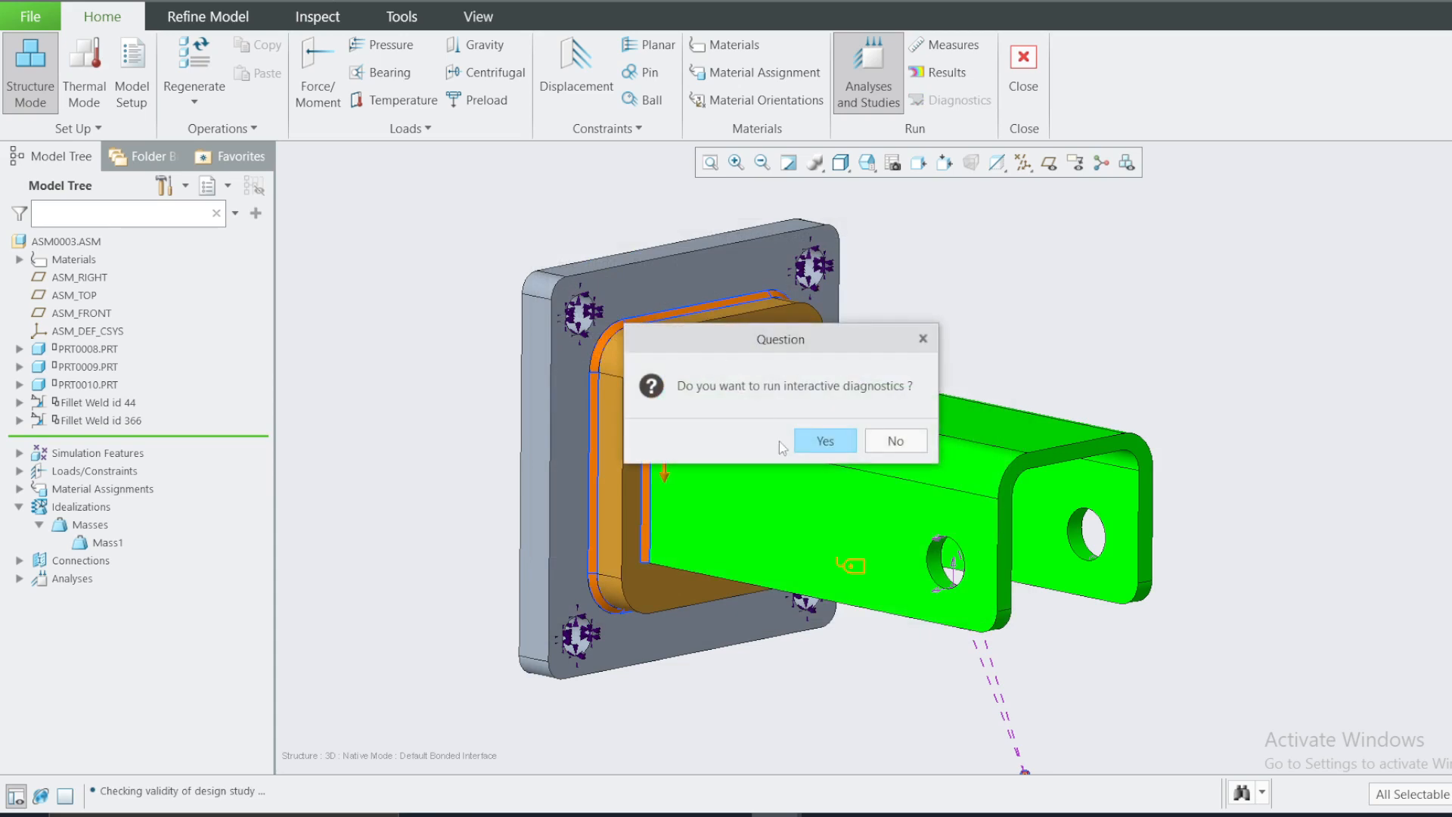
left_click(898, 445)
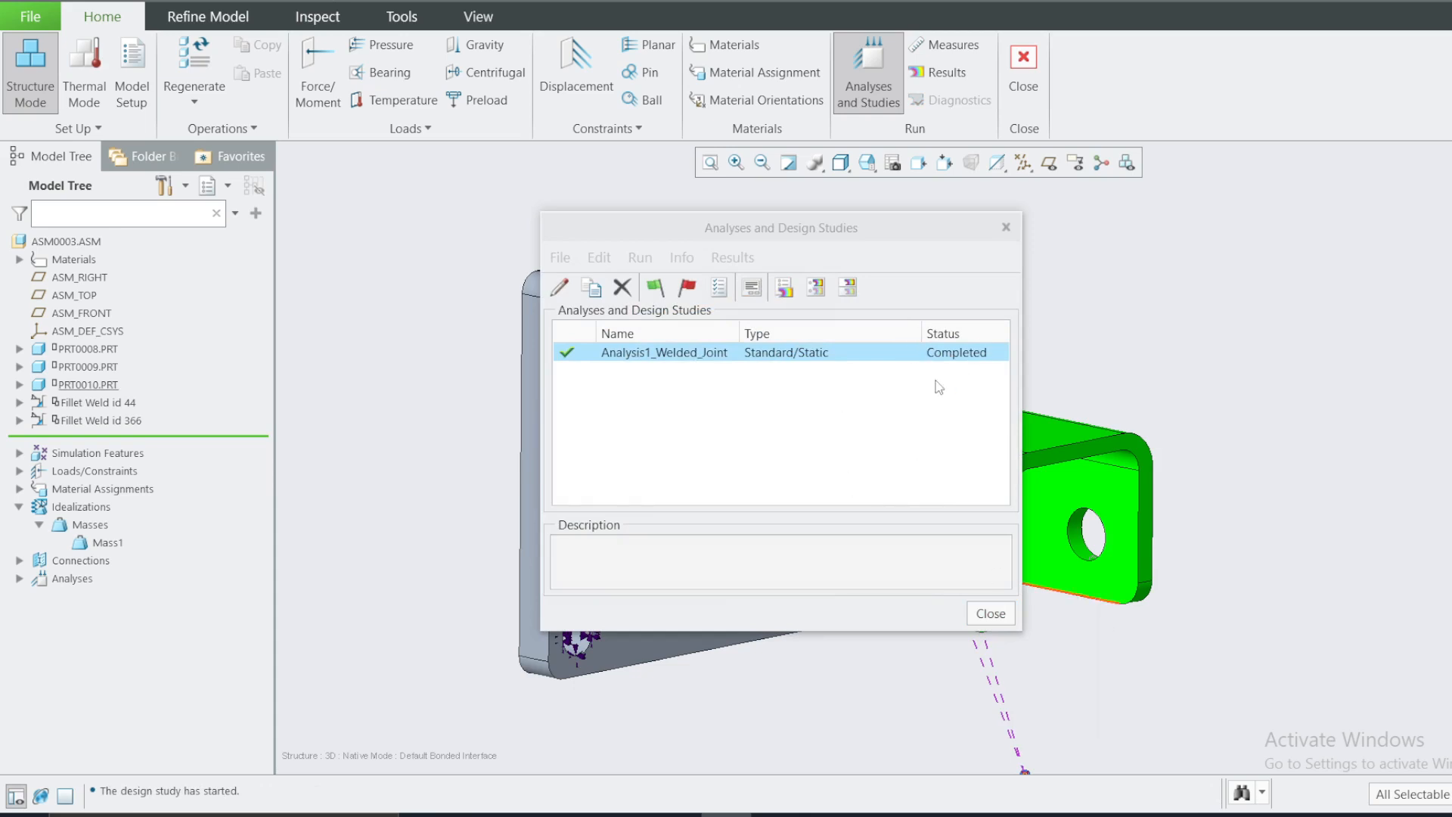
left_click(620, 360)
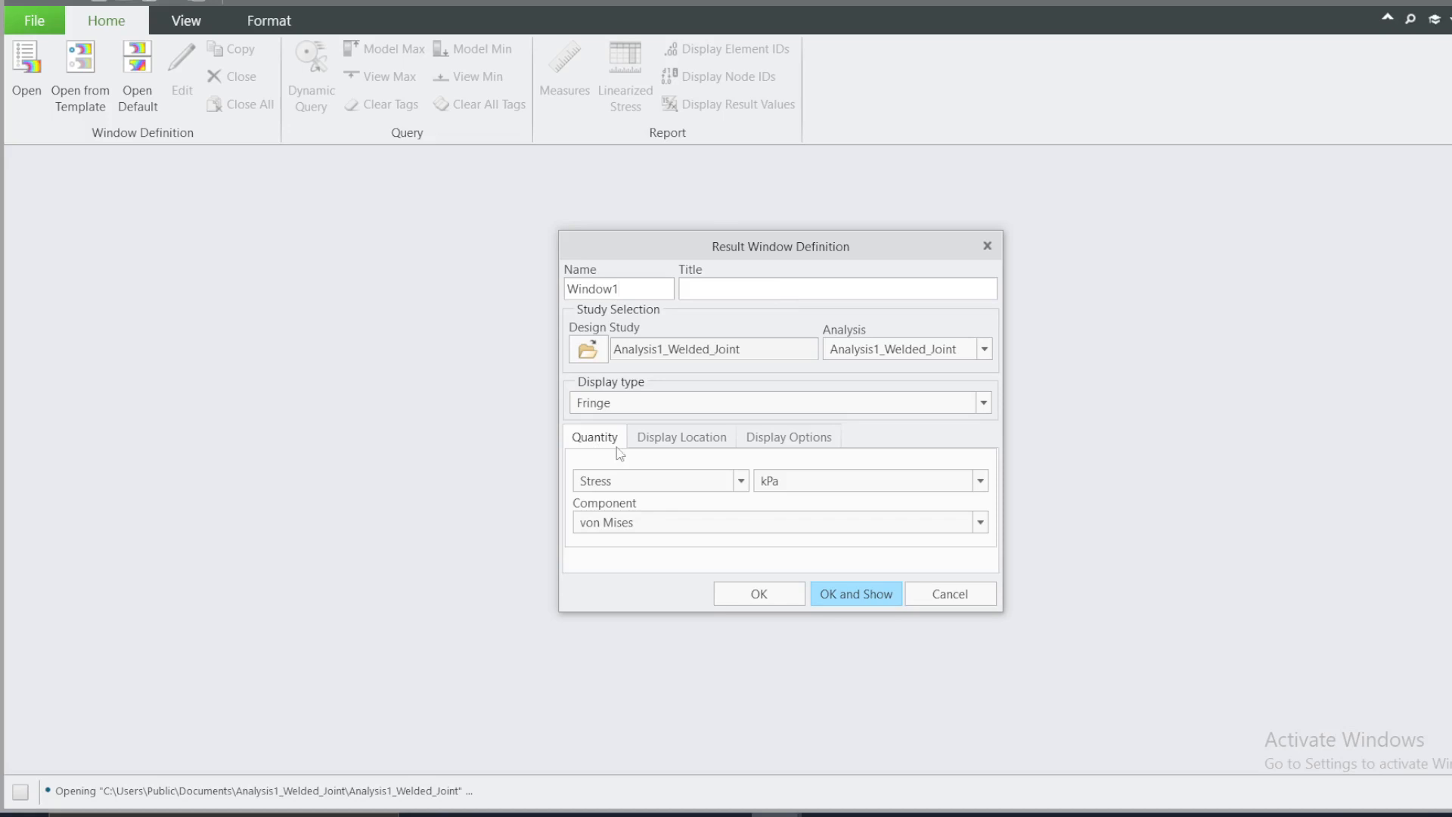
Set the fringe result quantity to Displacement in mm with the Magnitude component.
left_click(661, 480)
left_click(612, 520)
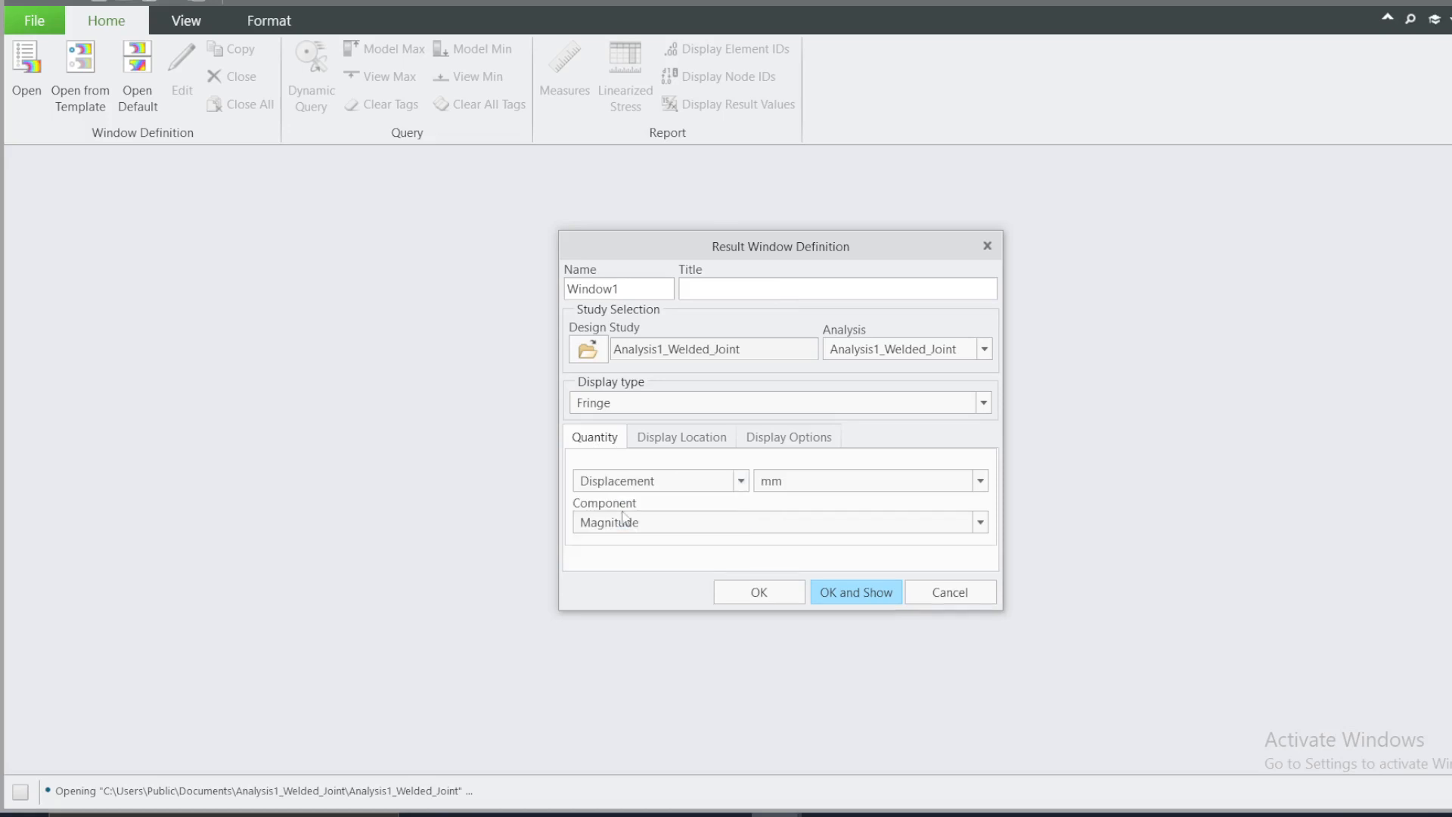
left_click(783, 484)
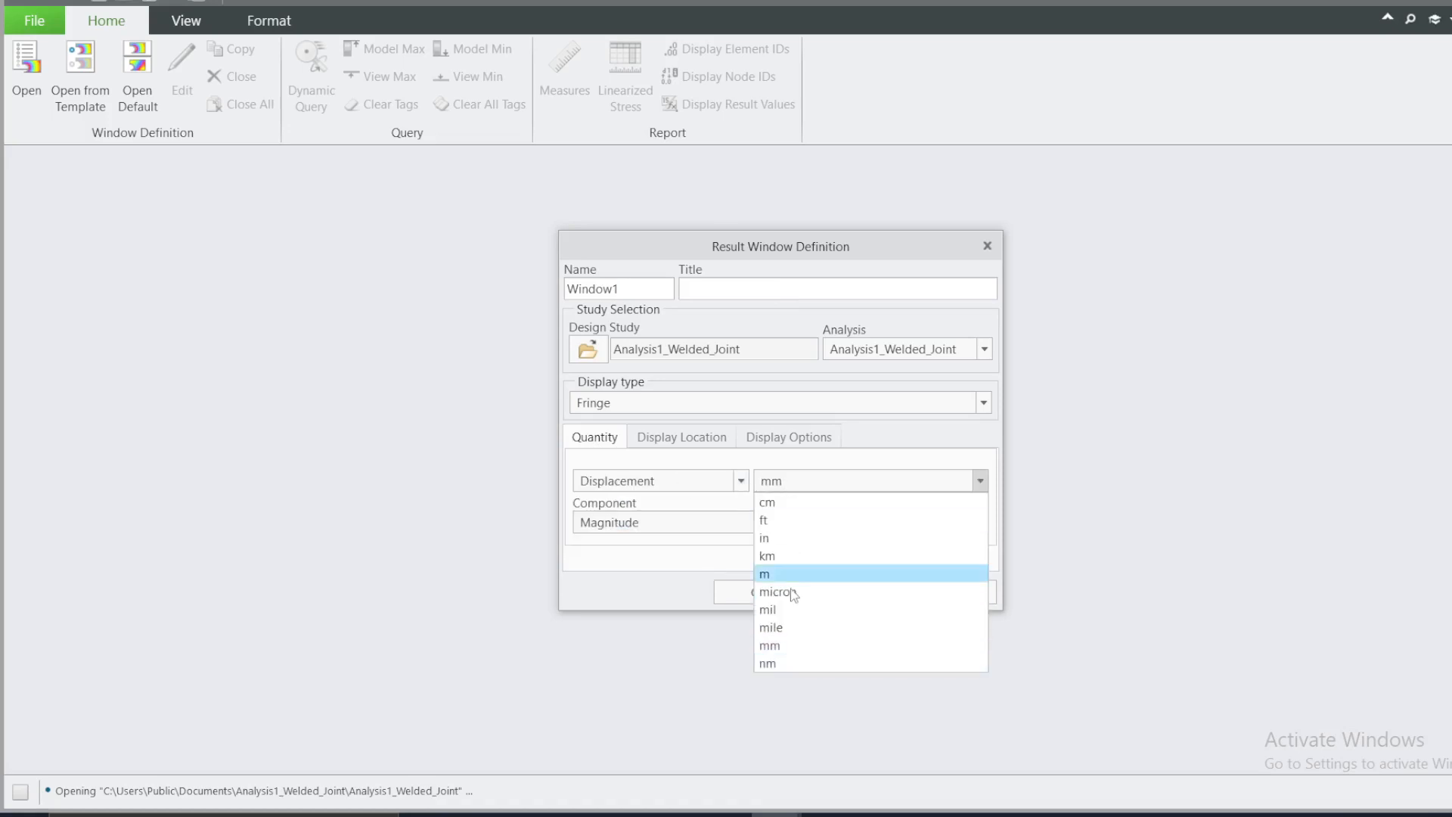
left_click(772, 645)
left_click(647, 531)
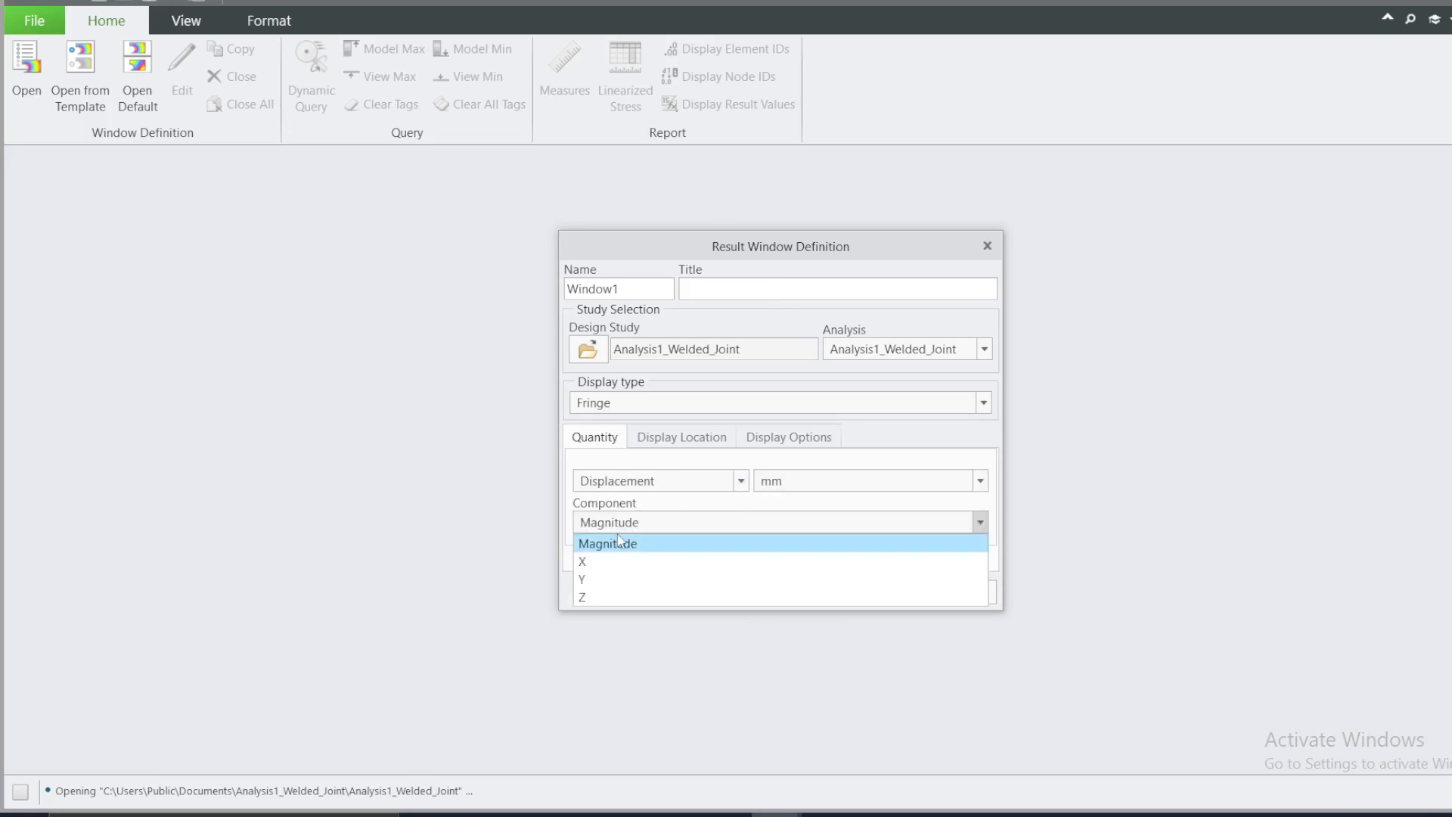
left_click(619, 542)
Display the result deformed at 10% scaling with element edges and loads, animated with auto start over 16 frames.
left_click(685, 442)
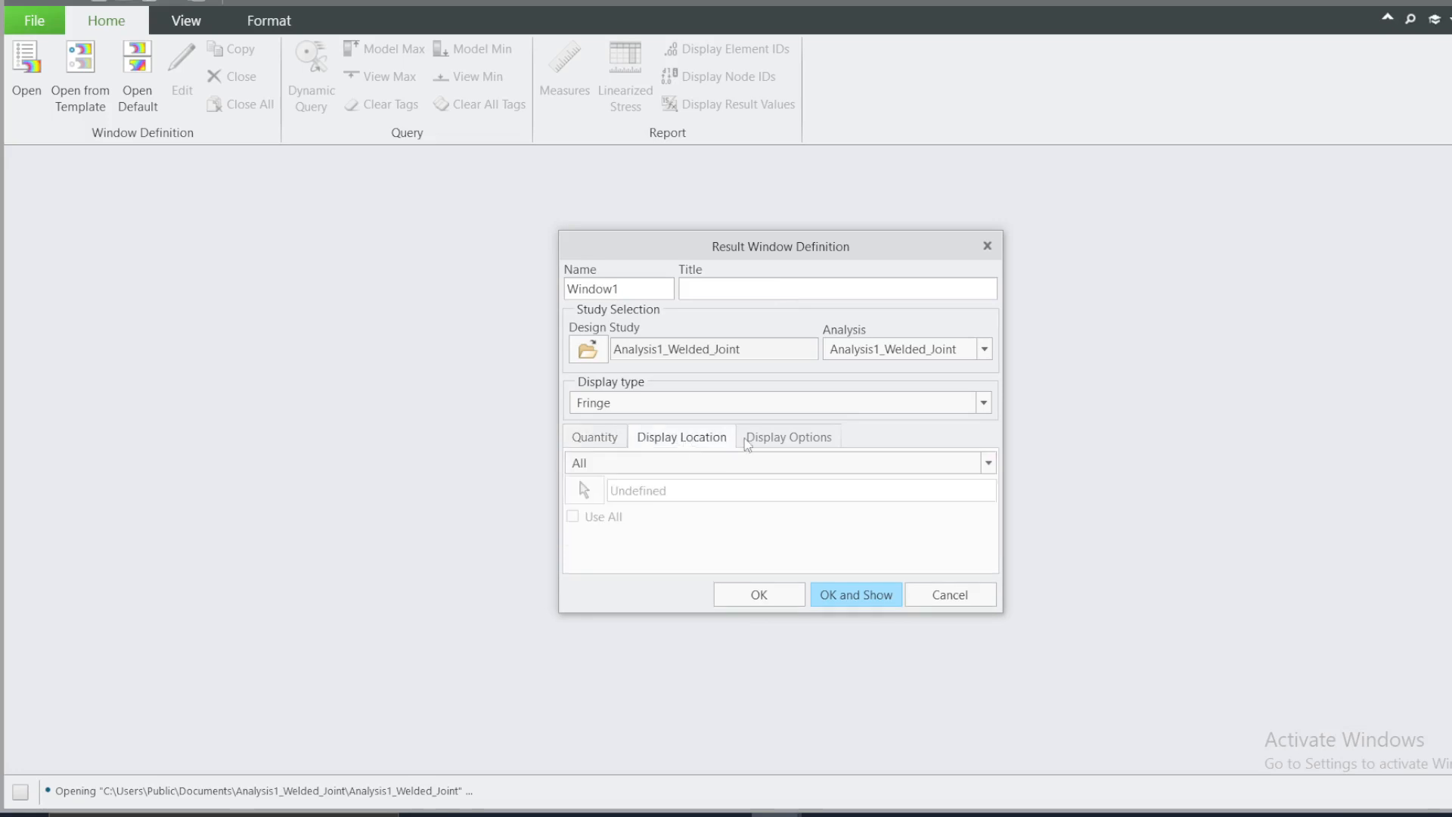
left_click(767, 442)
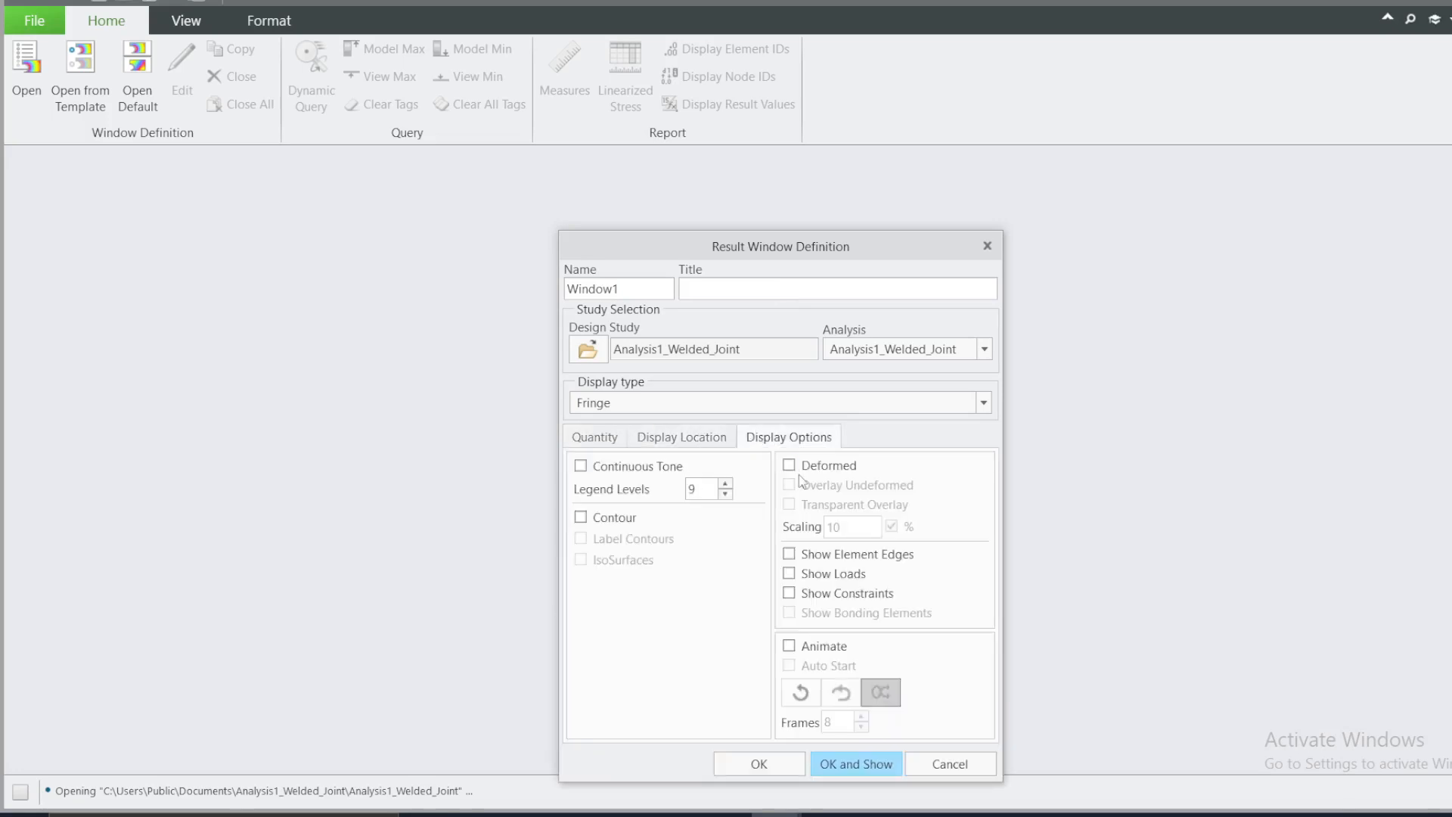
left_click(790, 466)
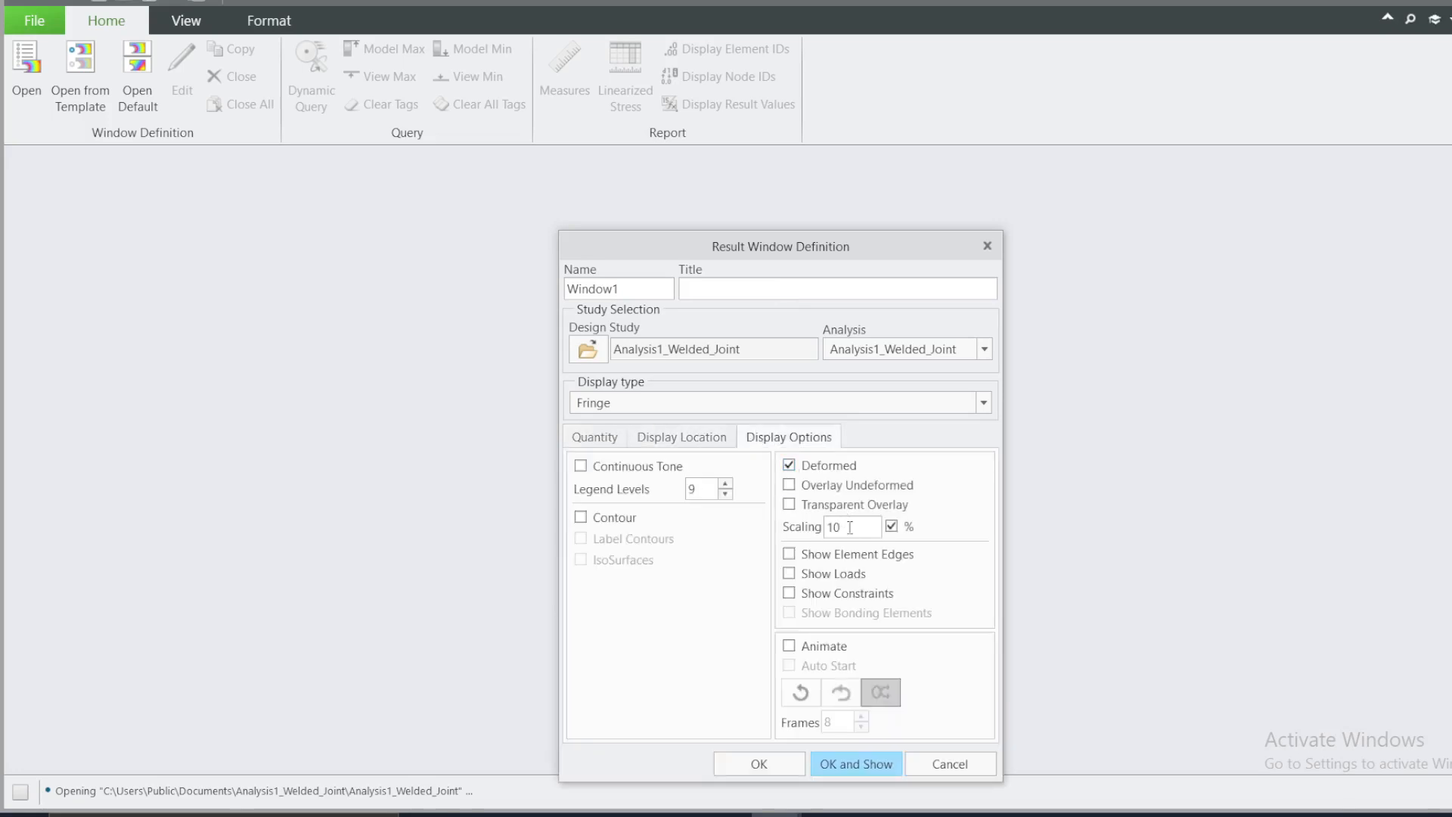
left_click_drag(850, 527, 804, 530)
left_click(789, 573)
left_click(789, 646)
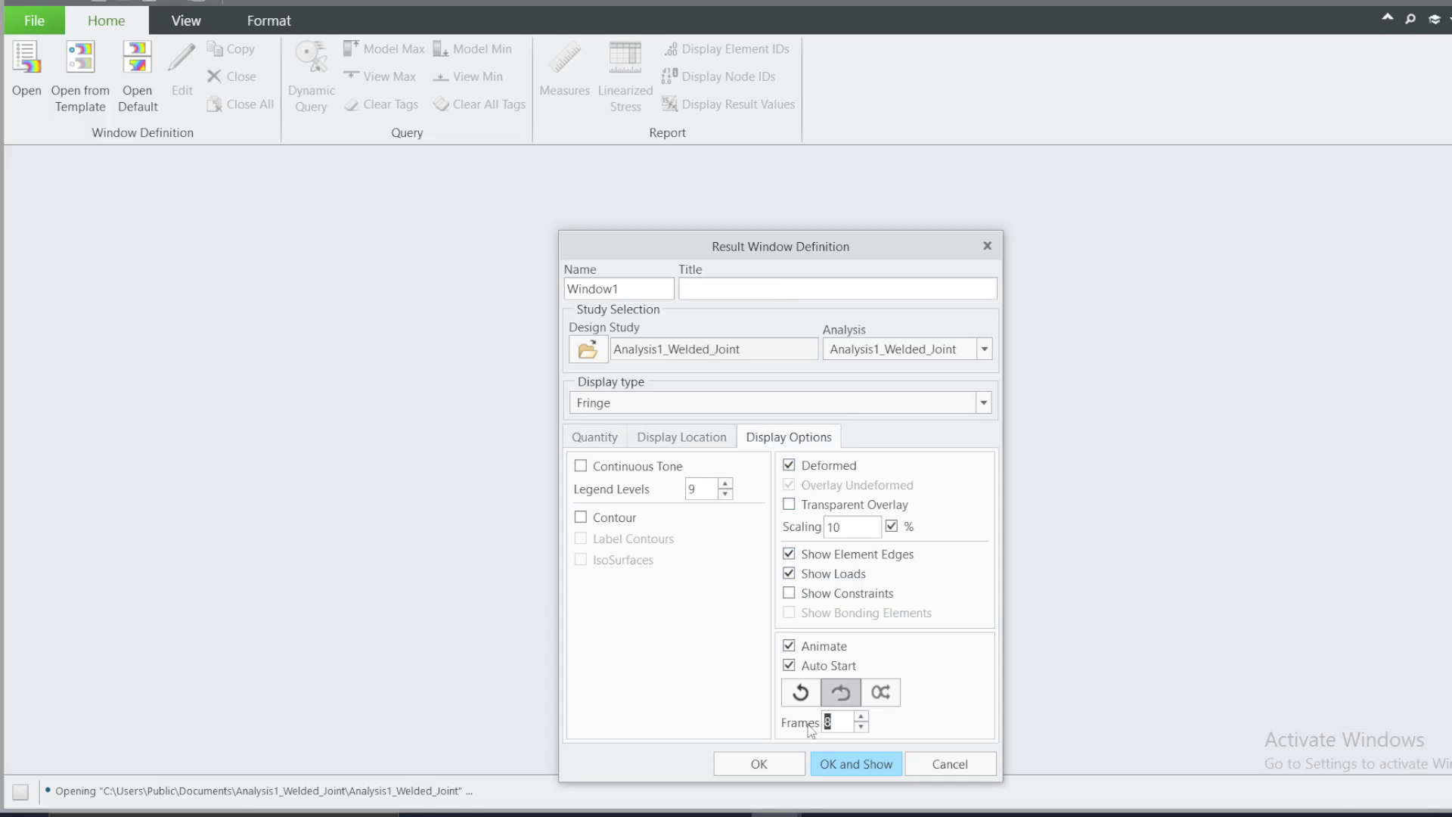
type("16")
left_click_drag(754, 255, 661, 158)
left_click(761, 670)
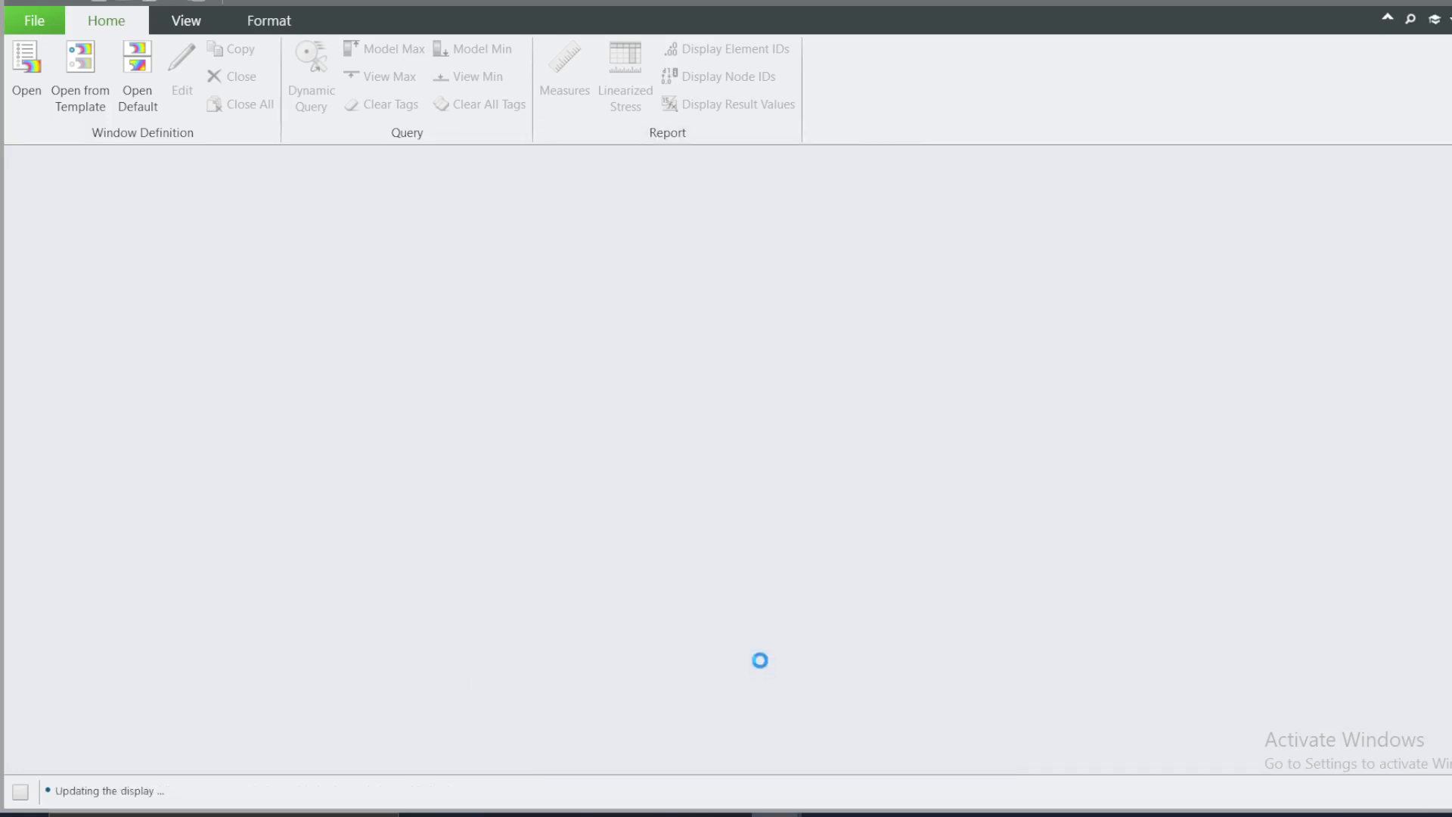
Edit the displacement result window to hide the element edges, and redisplay the animated plot.
mouse_move(604, 509)
middle_mouse_down()
mouse_move(651, 446)
mouse_move(547, 398)
mouse_move(583, 466)
mouse_move(582, 443)
middle_mouse_up()
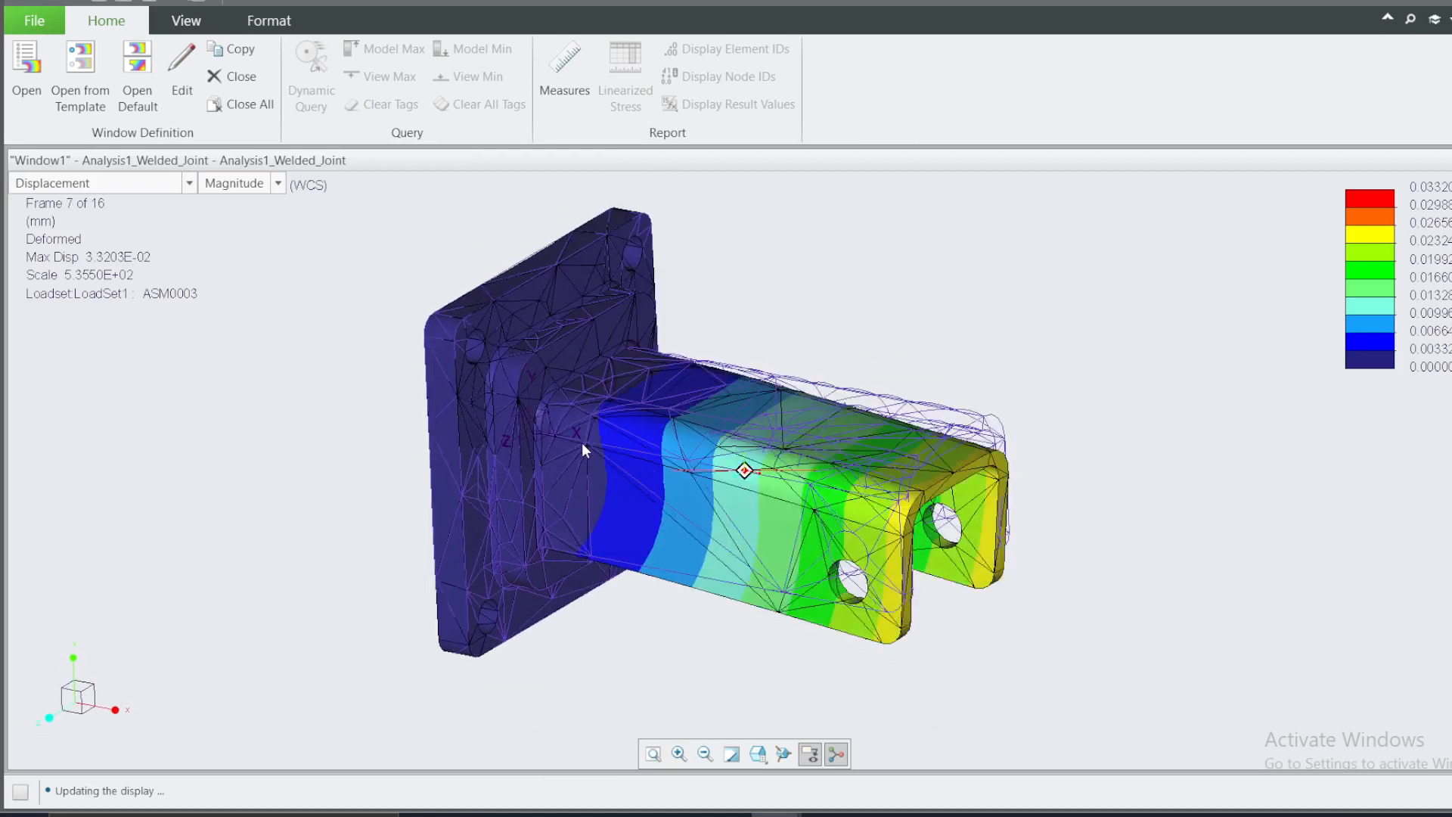
double_click(797, 335)
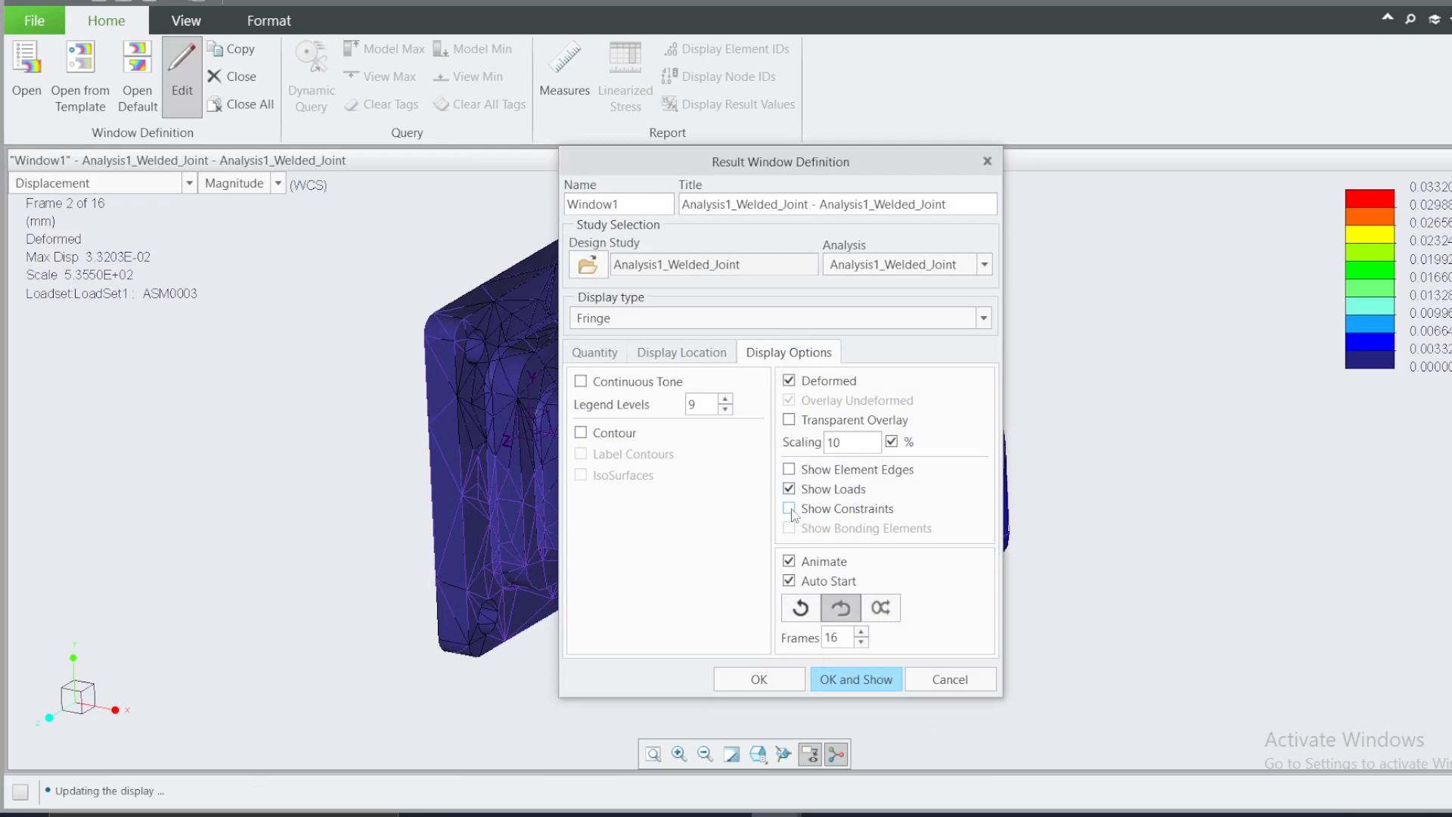
left_click(847, 680)
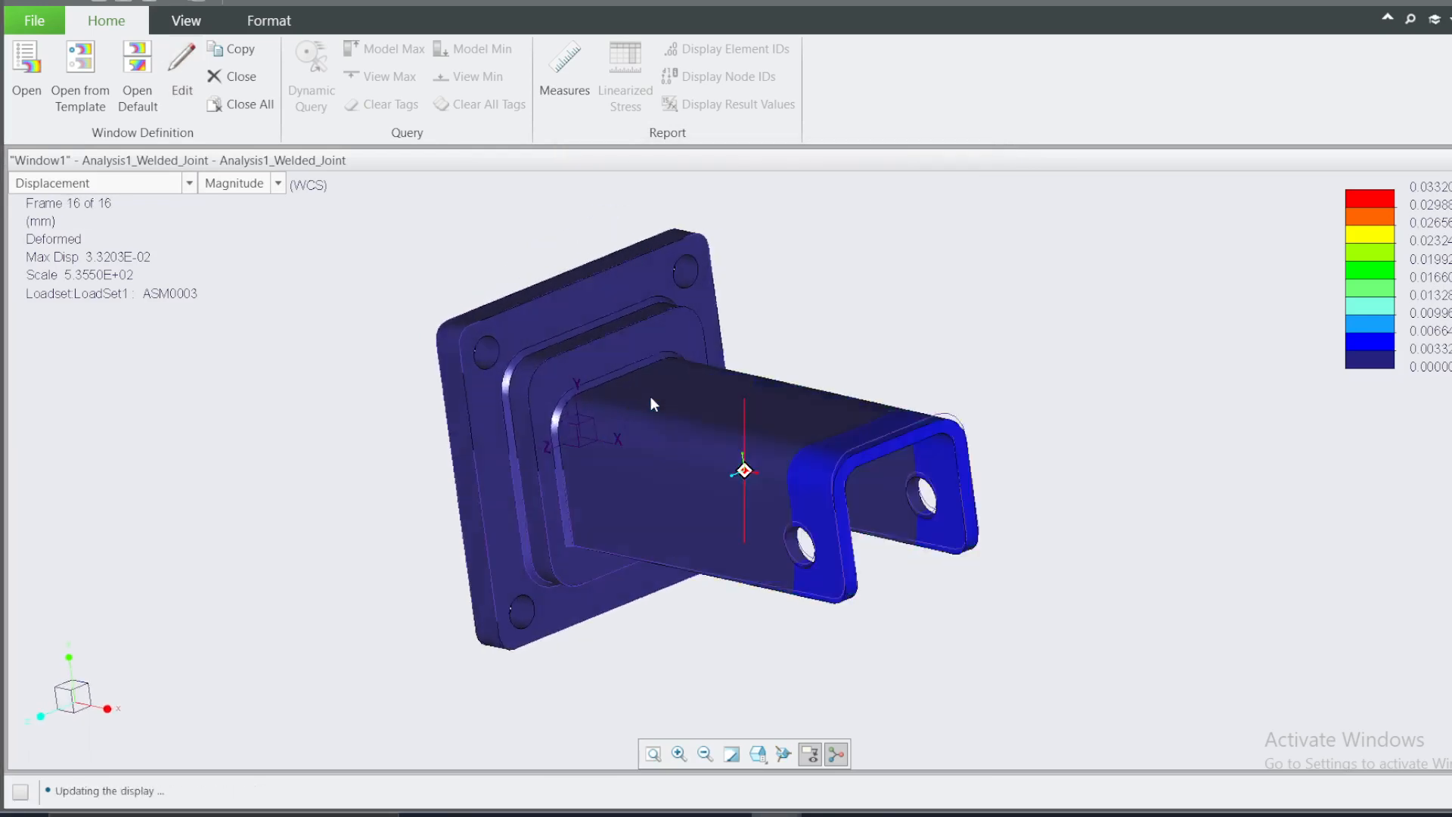
mouse_move(651, 397)
middle_mouse_down()
mouse_move(503, 421)
mouse_move(674, 396)
middle_mouse_up()
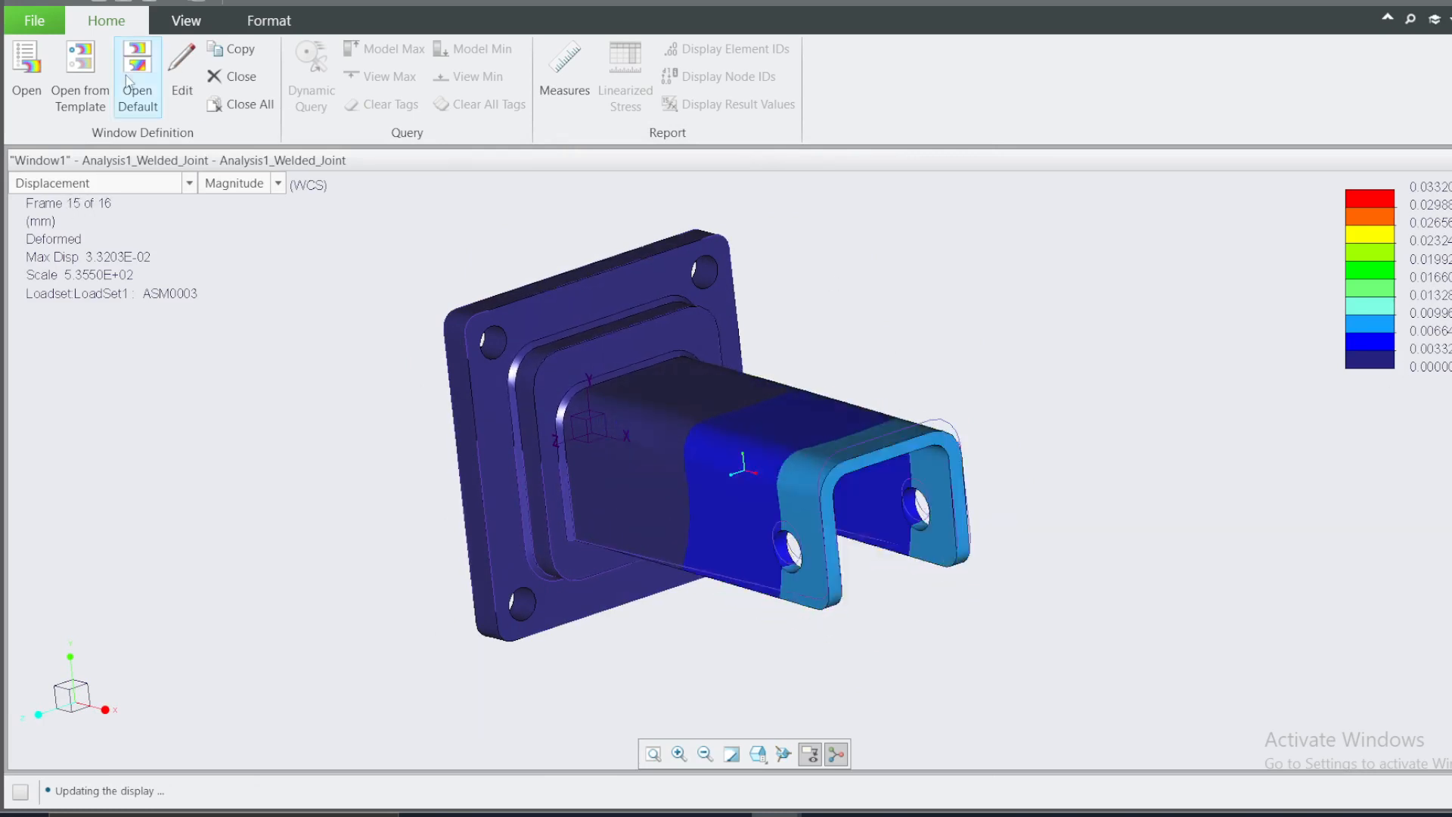
Recolor the lowest band of the displacement legend to gray.
left_click(194, 27)
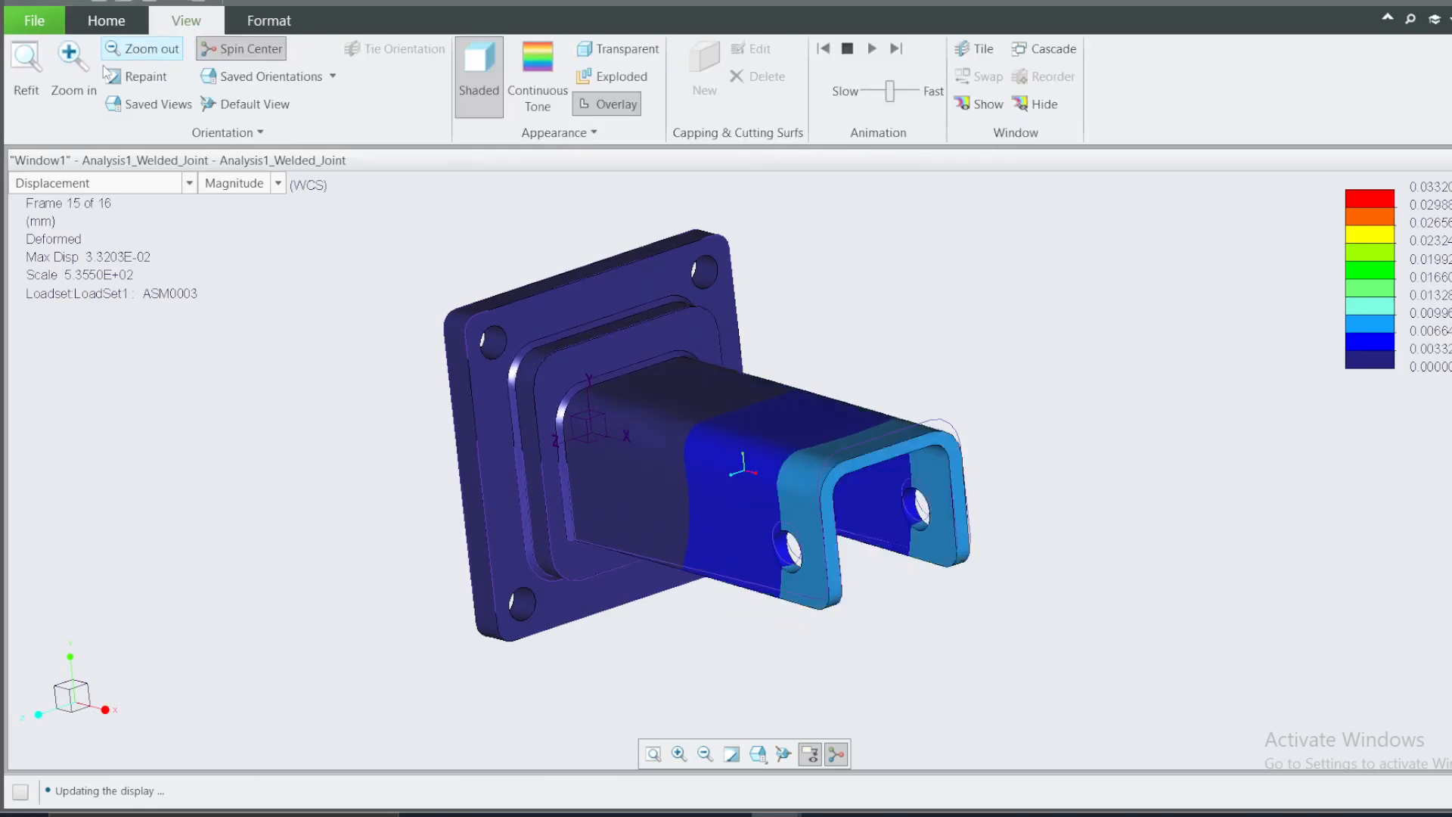
left_click(266, 27)
left_click(26, 68)
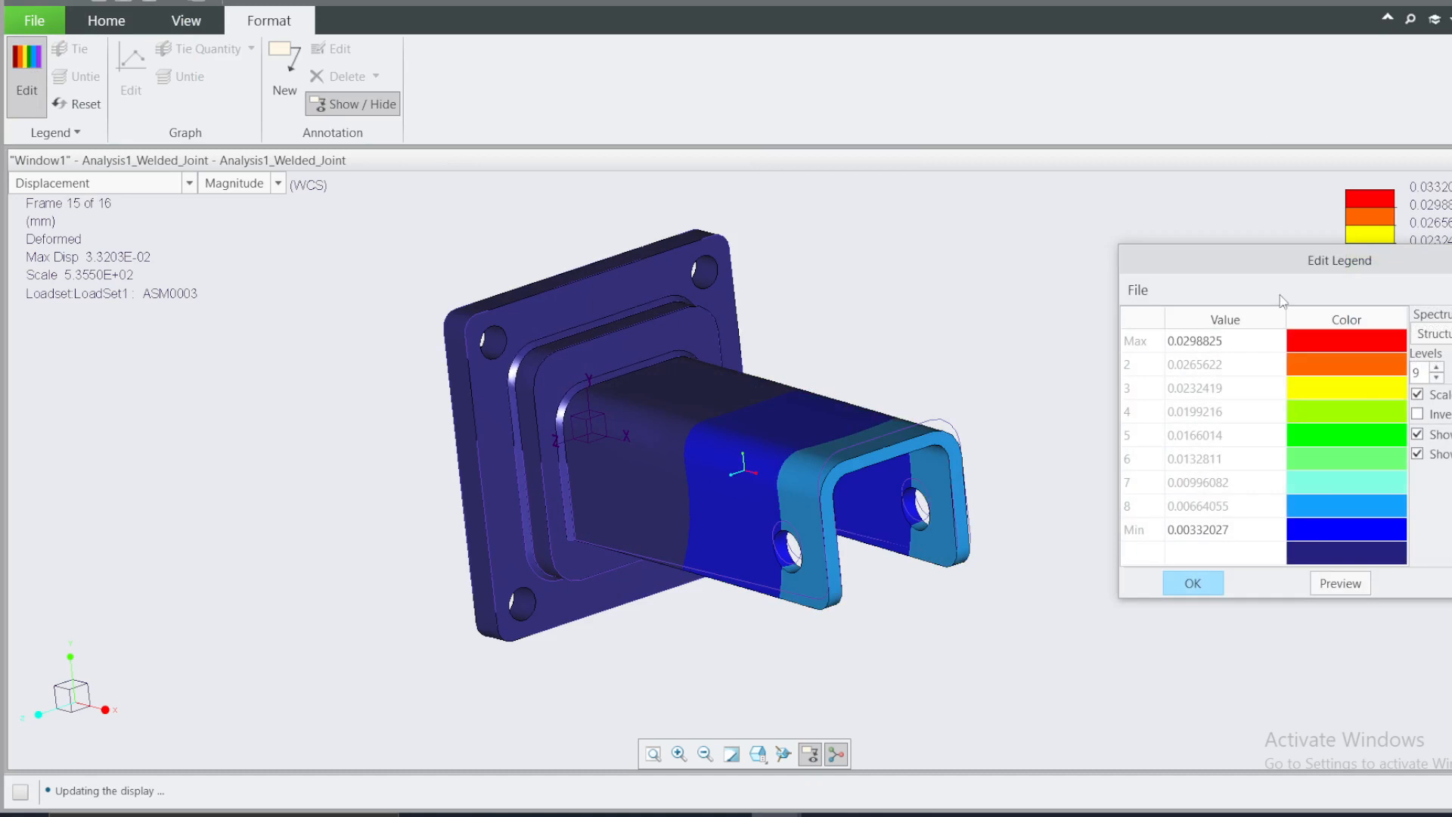
left_click_drag(1235, 266, 673, 230)
left_click(742, 518)
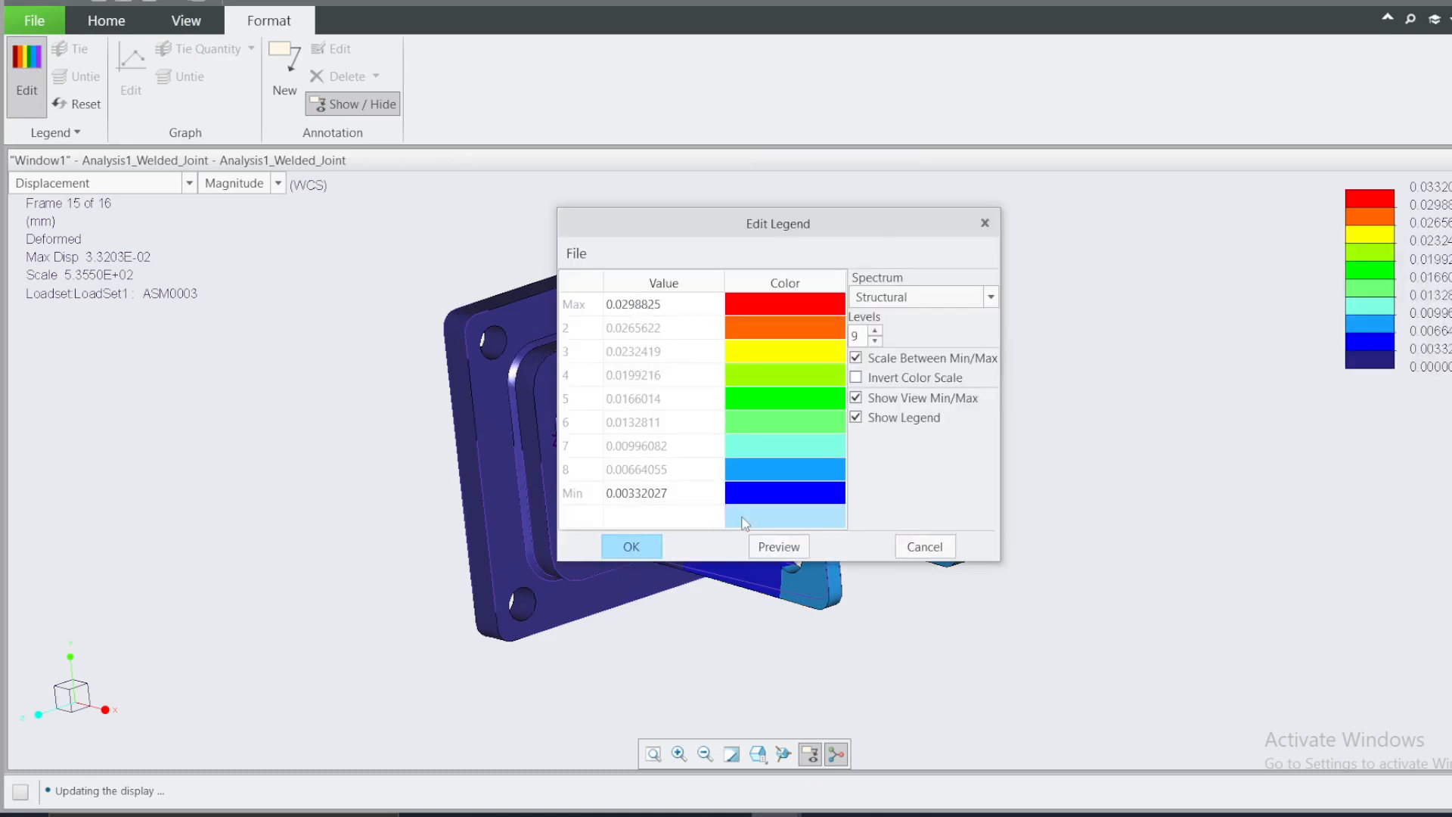
left_click_drag(1367, 165, 1064, 169)
left_click(1125, 356)
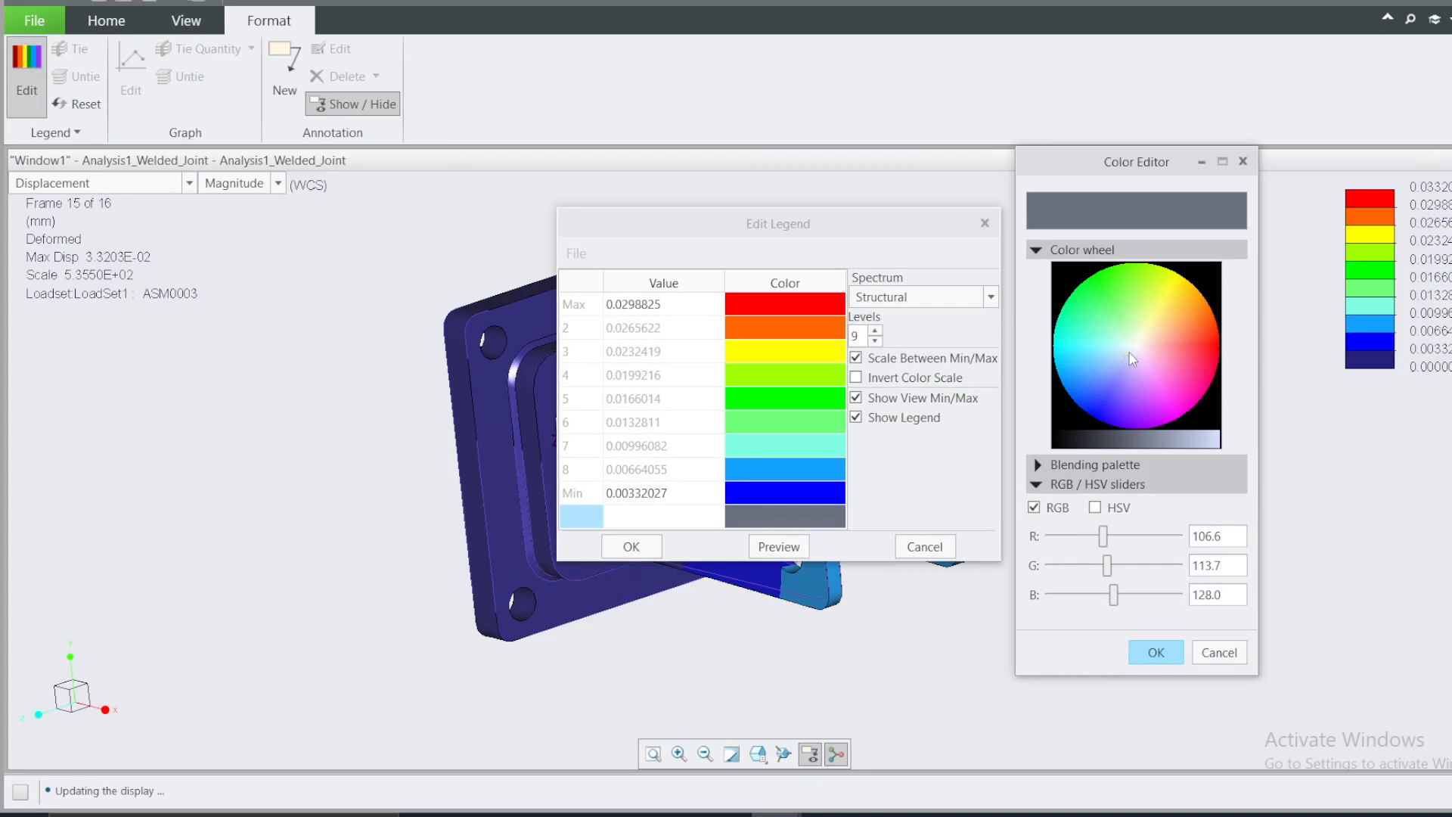
left_click(1129, 354)
Confirm the lowest band's color and set the minimum value of the displacement legend to 0.
left_click(637, 502)
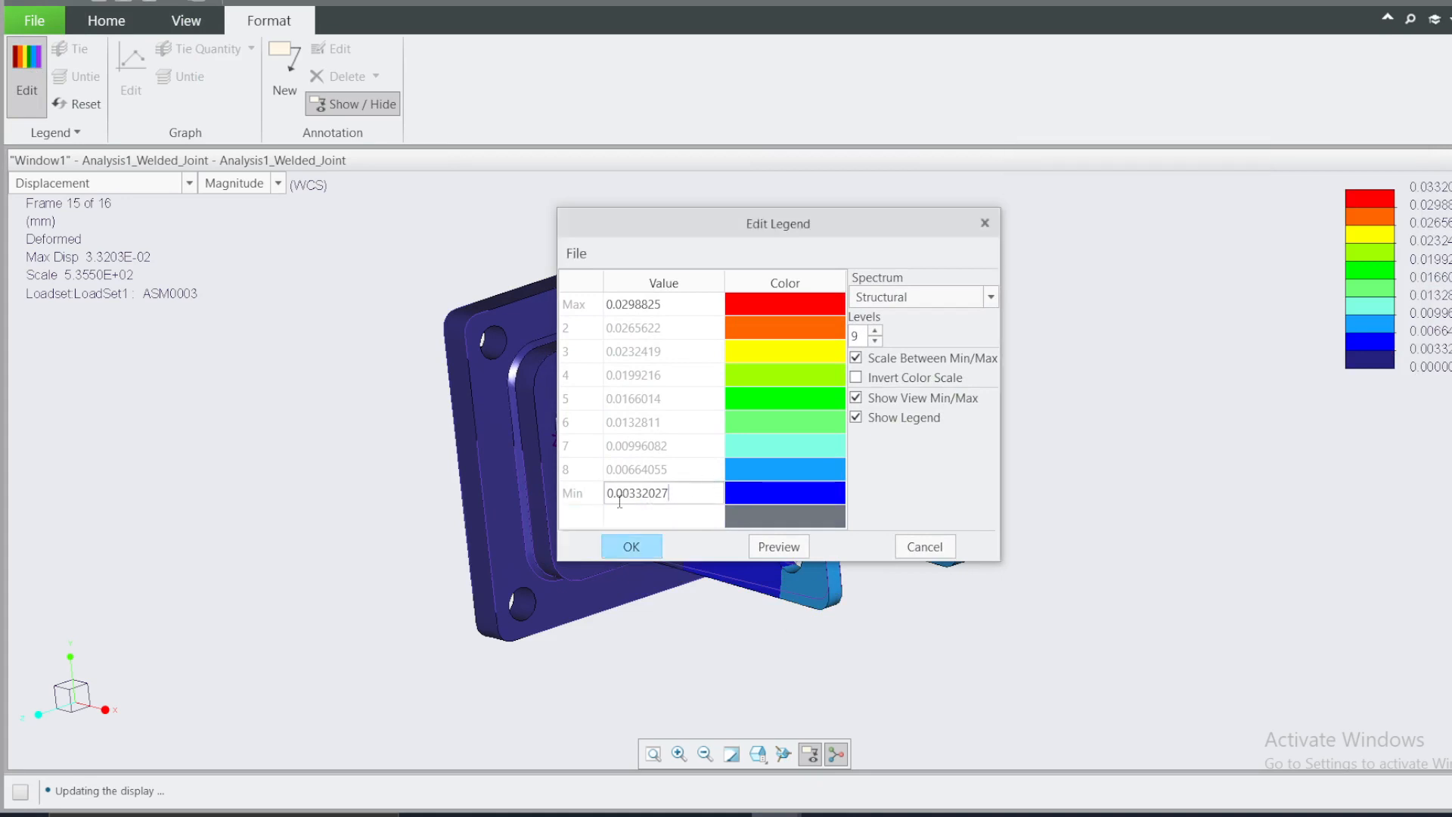
double_click(665, 498)
type("0")
left_click(634, 549)
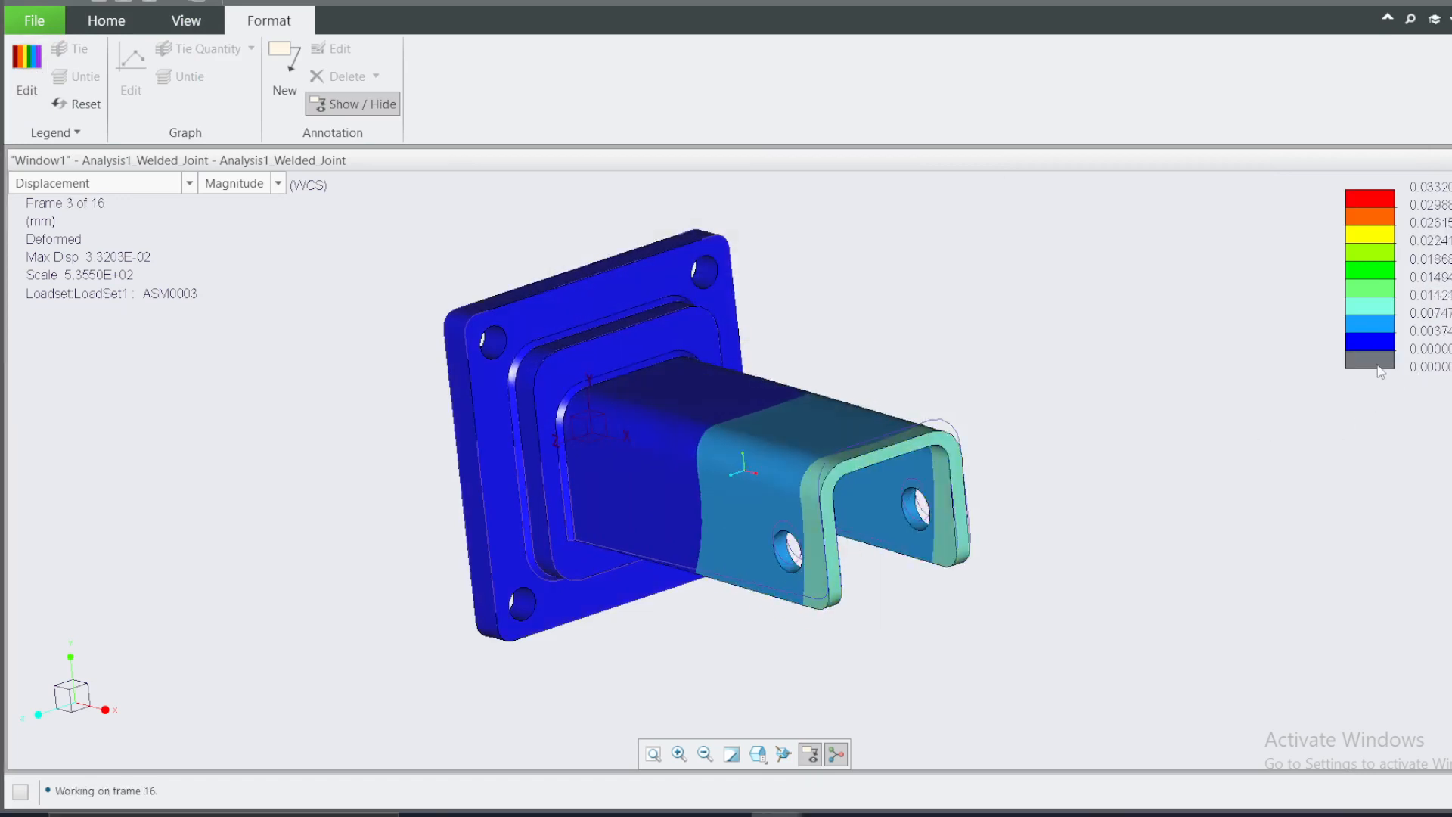
Recolor the Min band of the displacement legend from blue to a very pale blue and apply the legend.
left_click(26, 66)
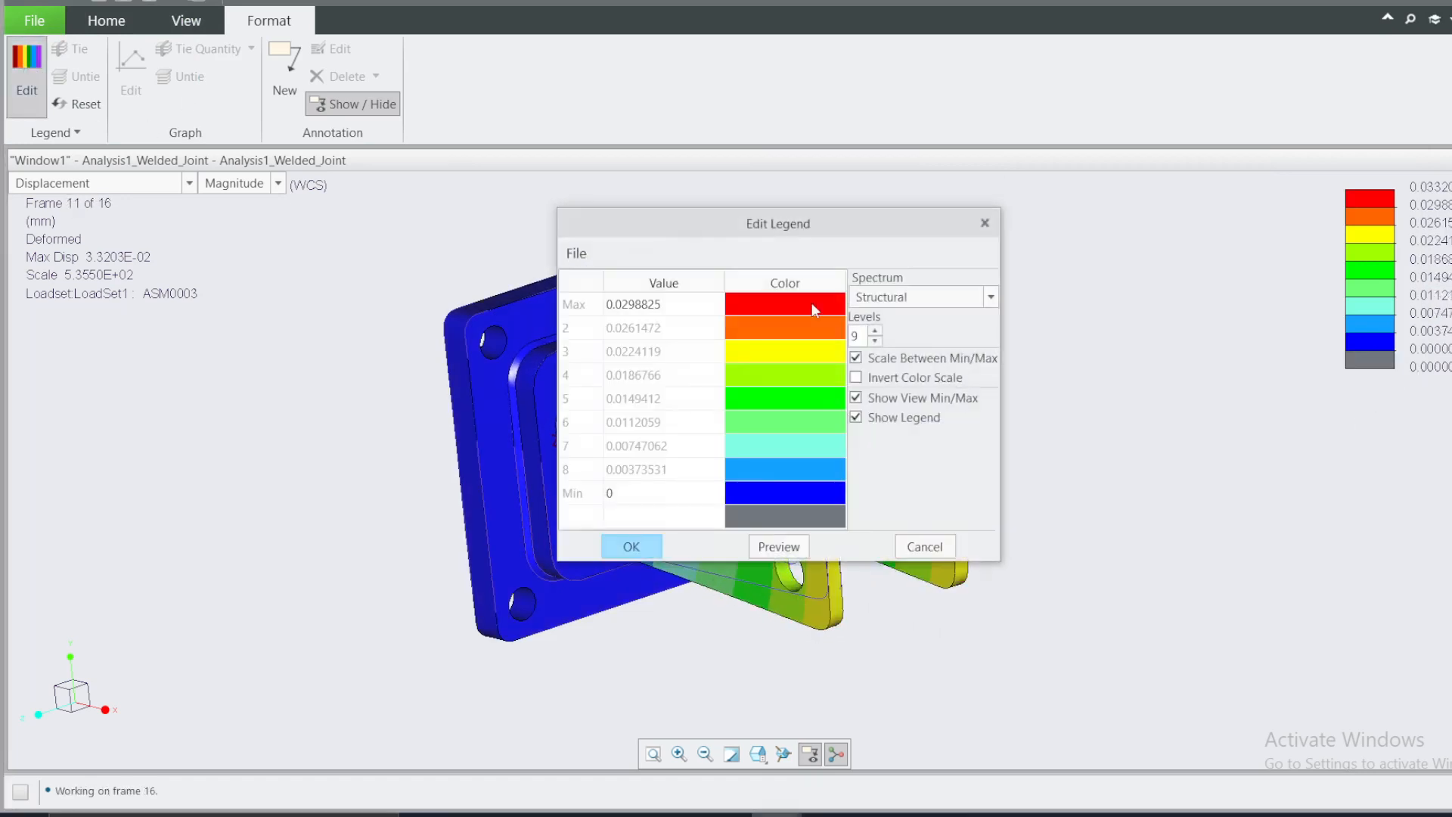
left_click(787, 493)
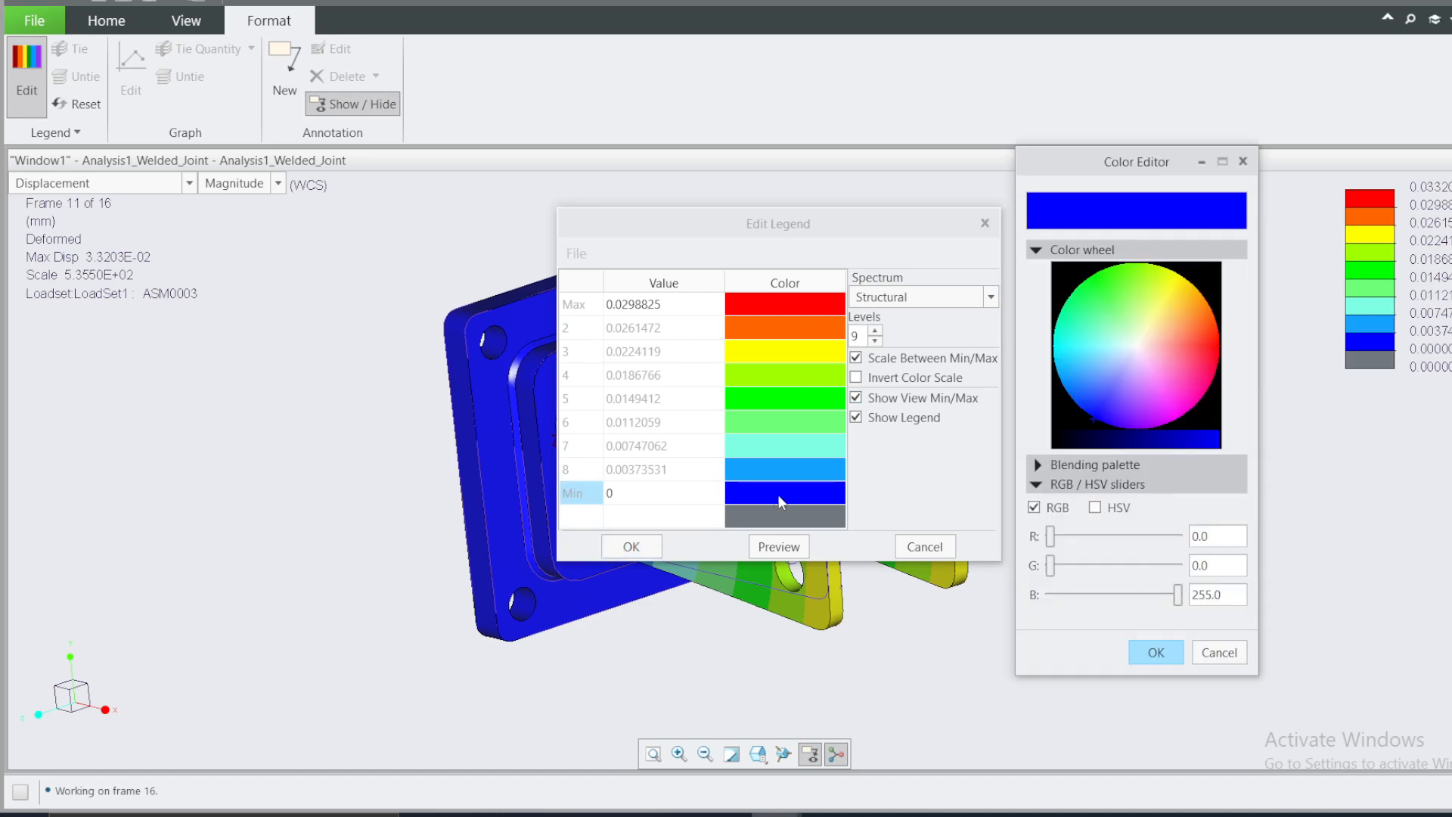
left_click_drag(1106, 366, 1128, 354)
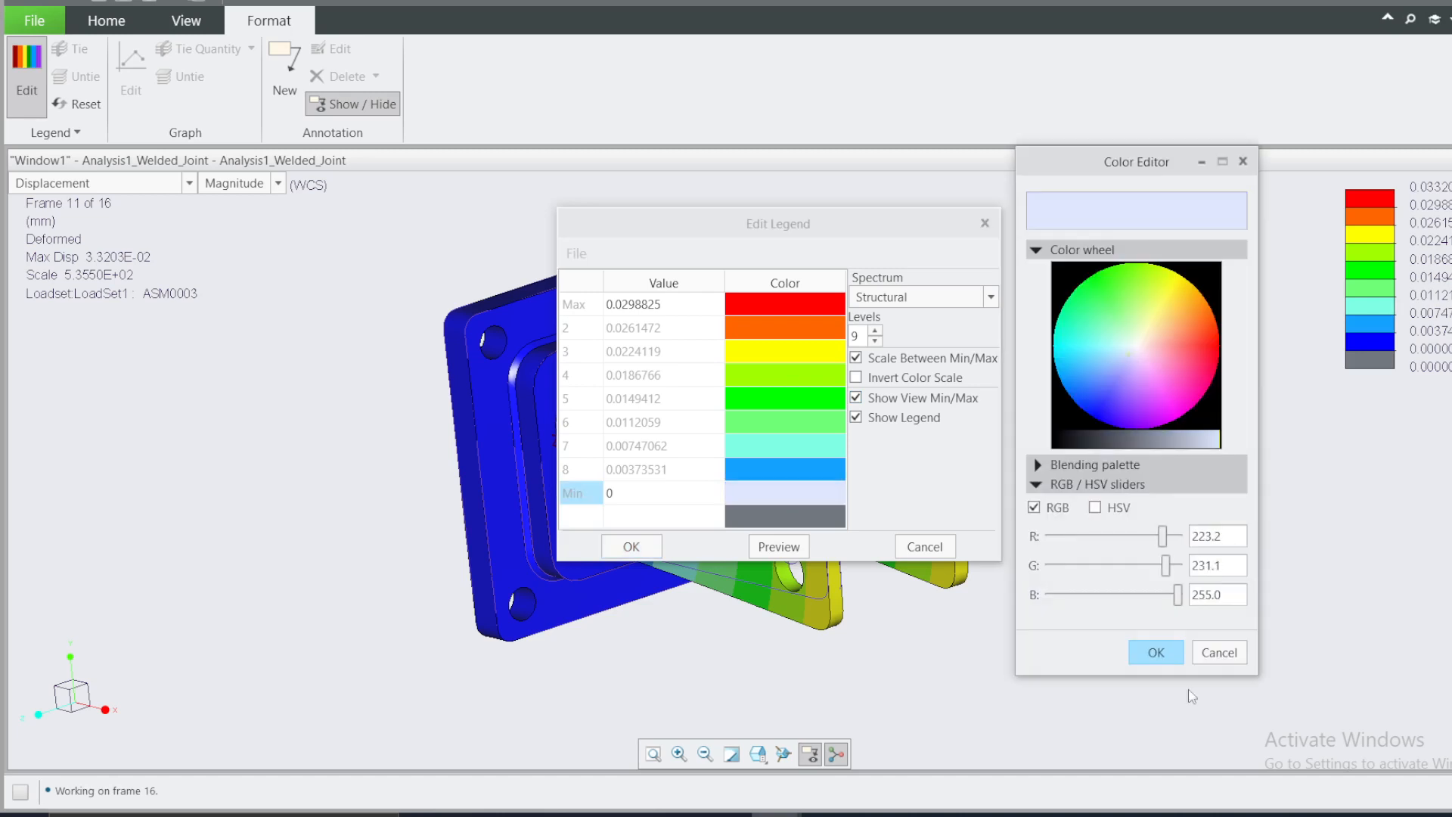
left_click(1155, 653)
left_click(631, 546)
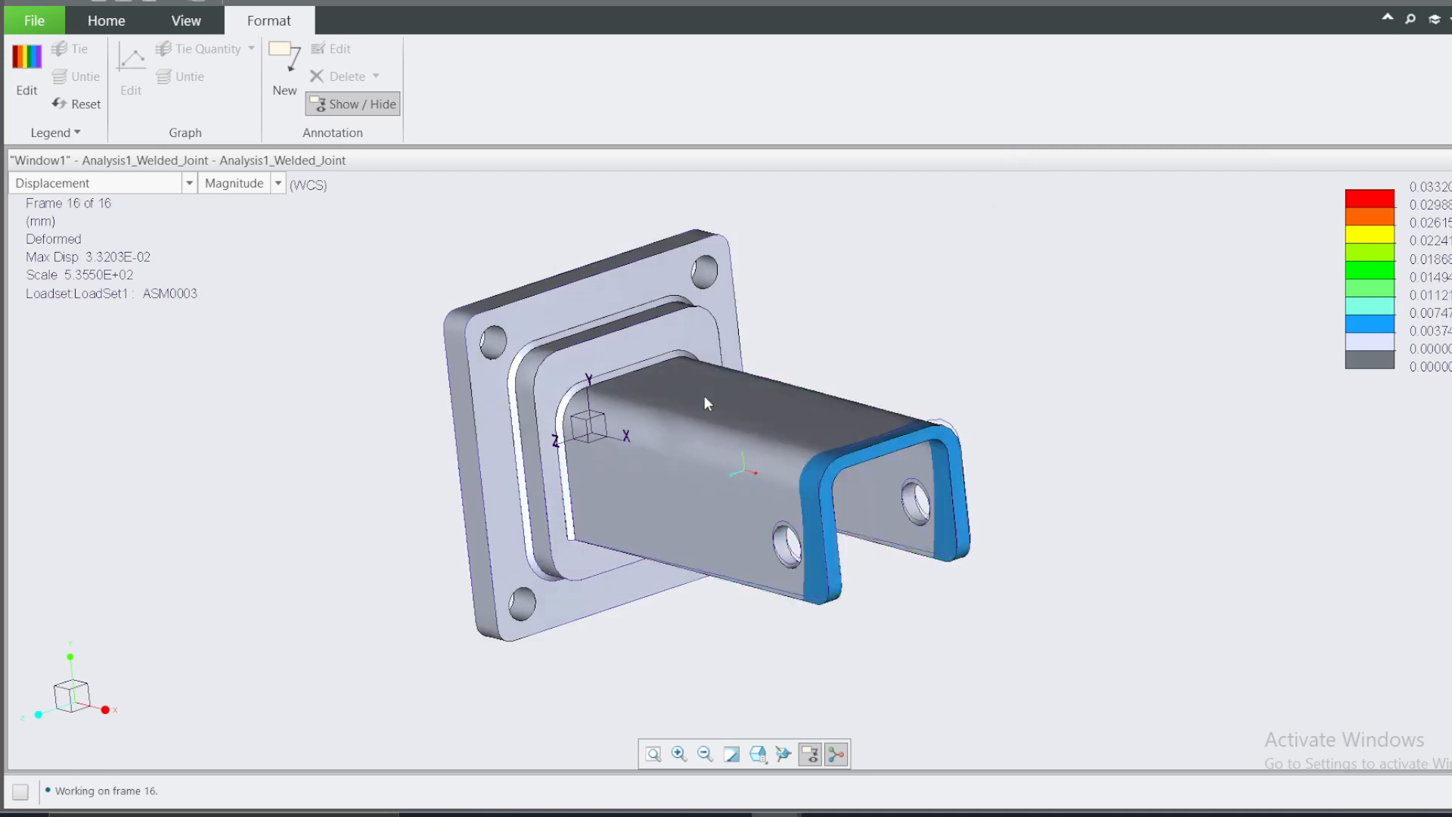
Copy the displacement result window as Window2 and set its fringe quantity to Stress.
scroll(705, 398, "down", 1)
middle_click_drag(687, 401, 733, 400)
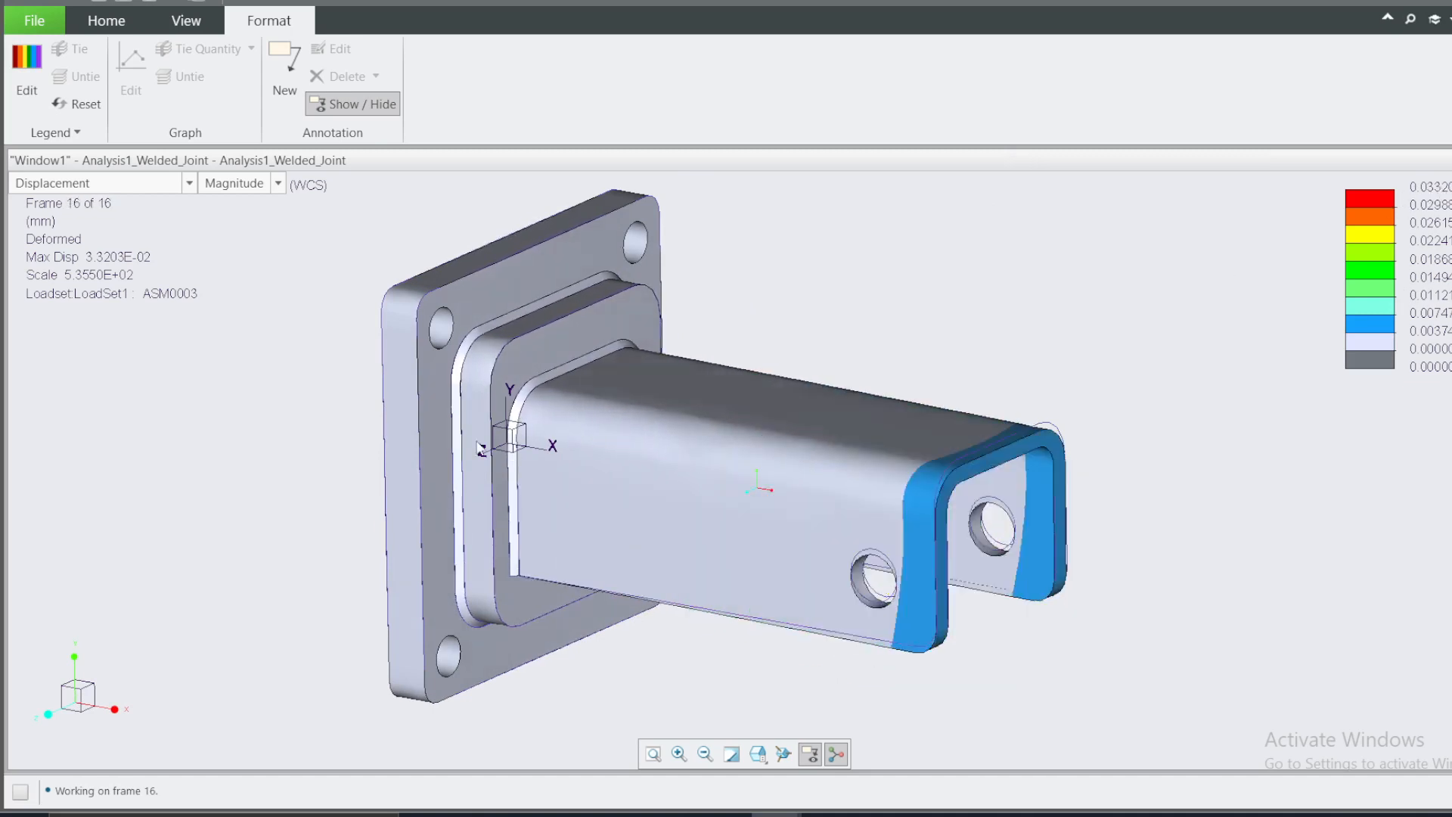
scroll(420, 428, "down", 2)
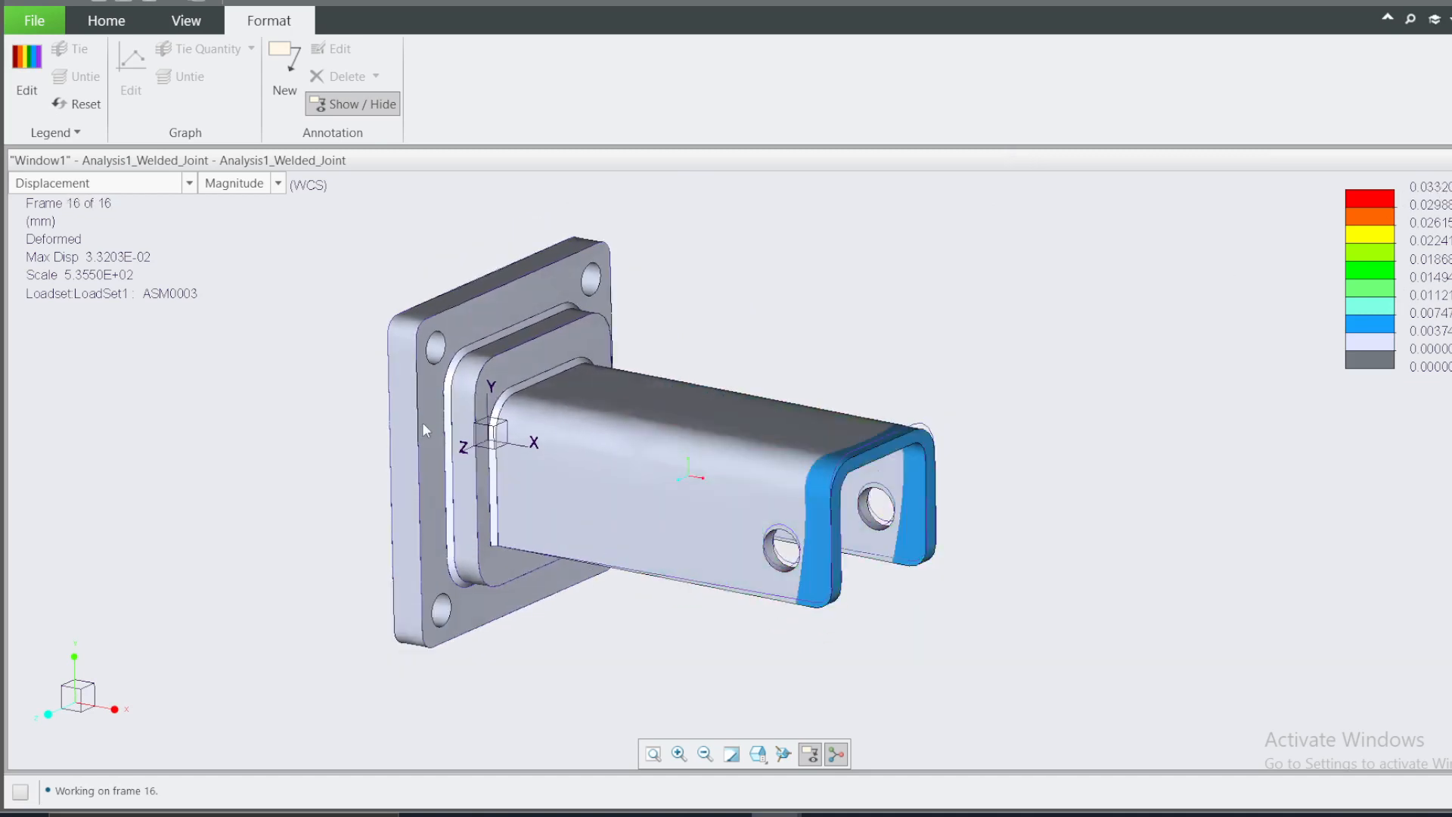
left_click(106, 20)
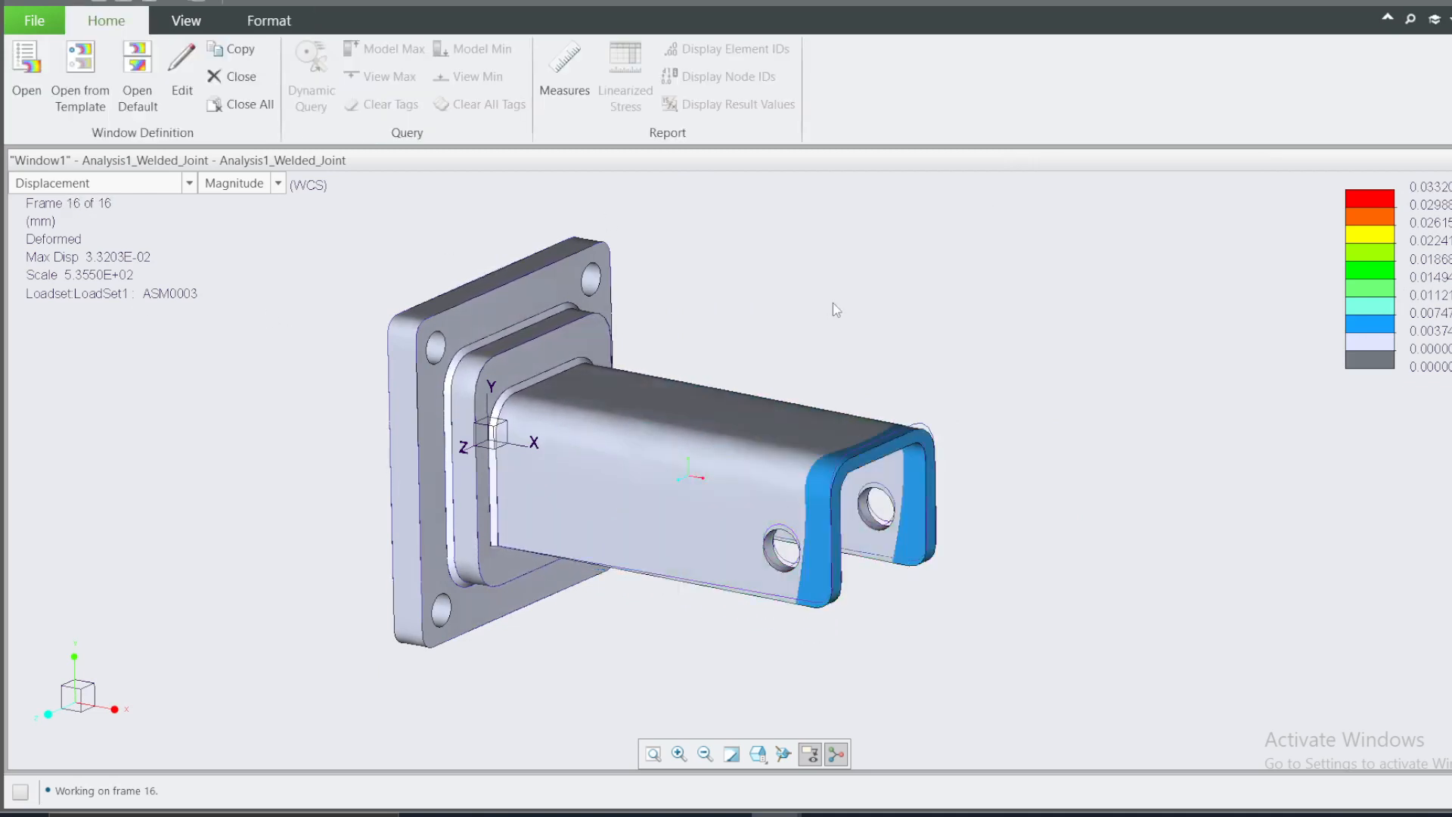
left_click(231, 49)
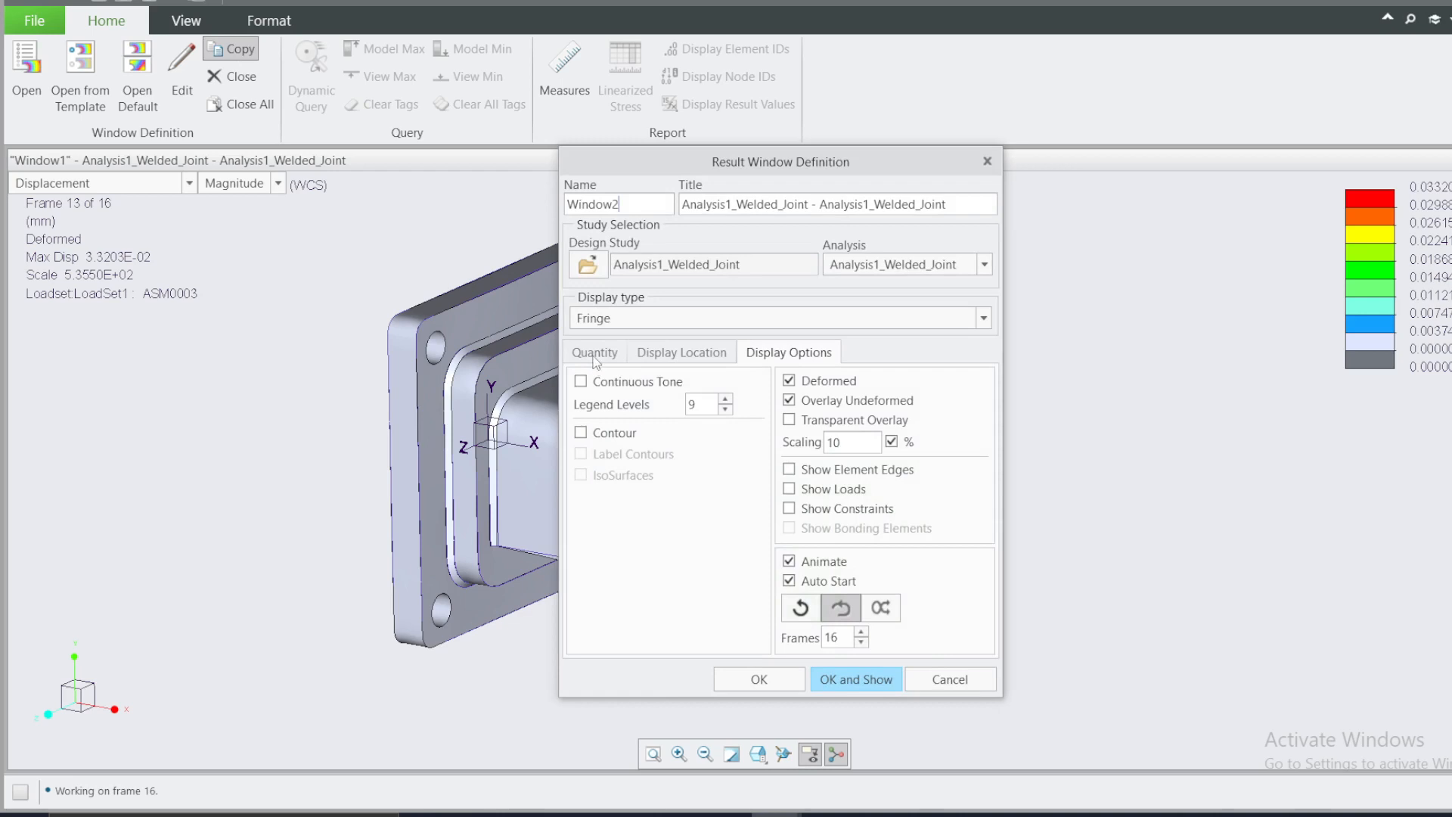
left_click(595, 354)
left_click(675, 396)
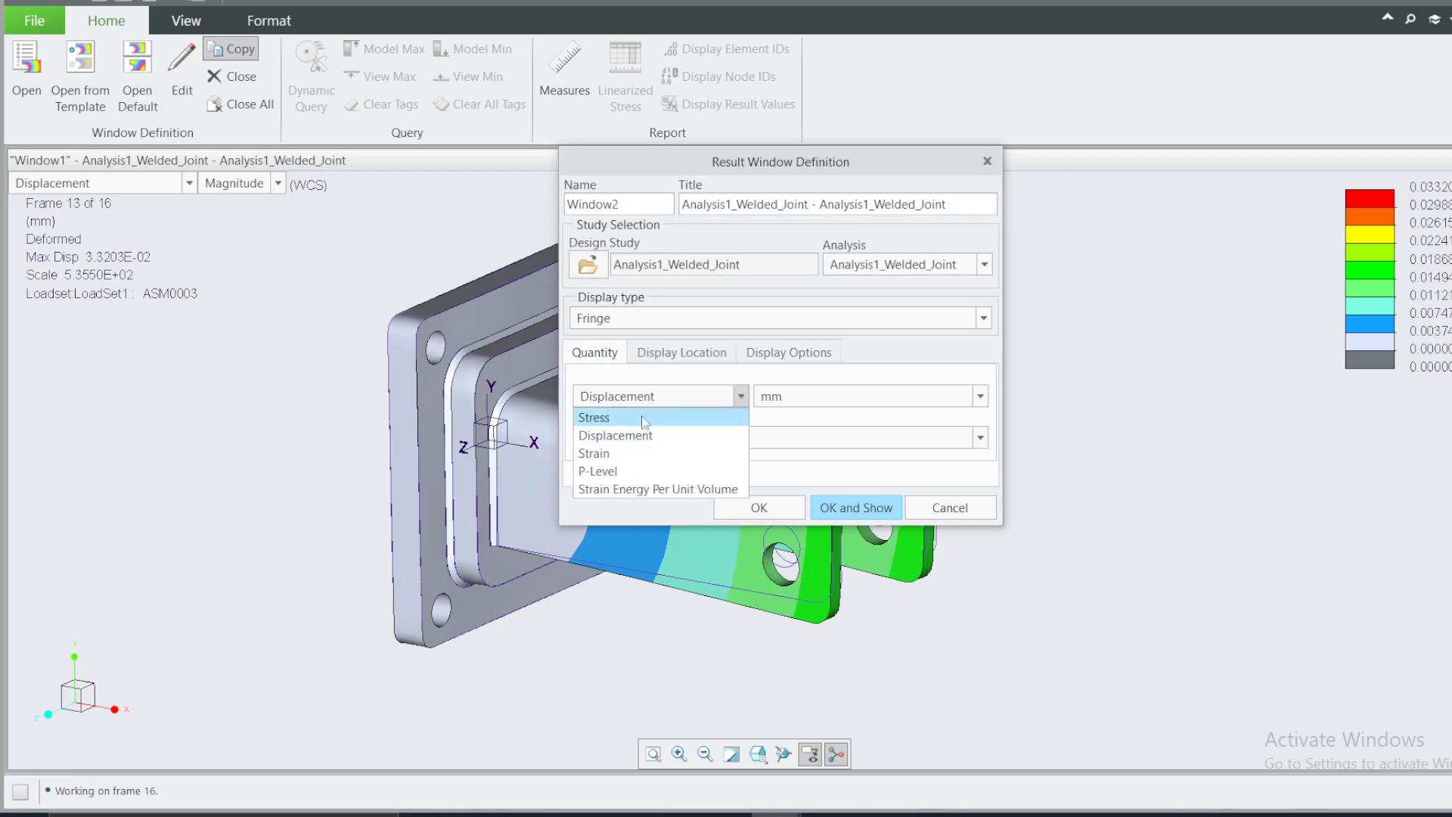
left_click(604, 419)
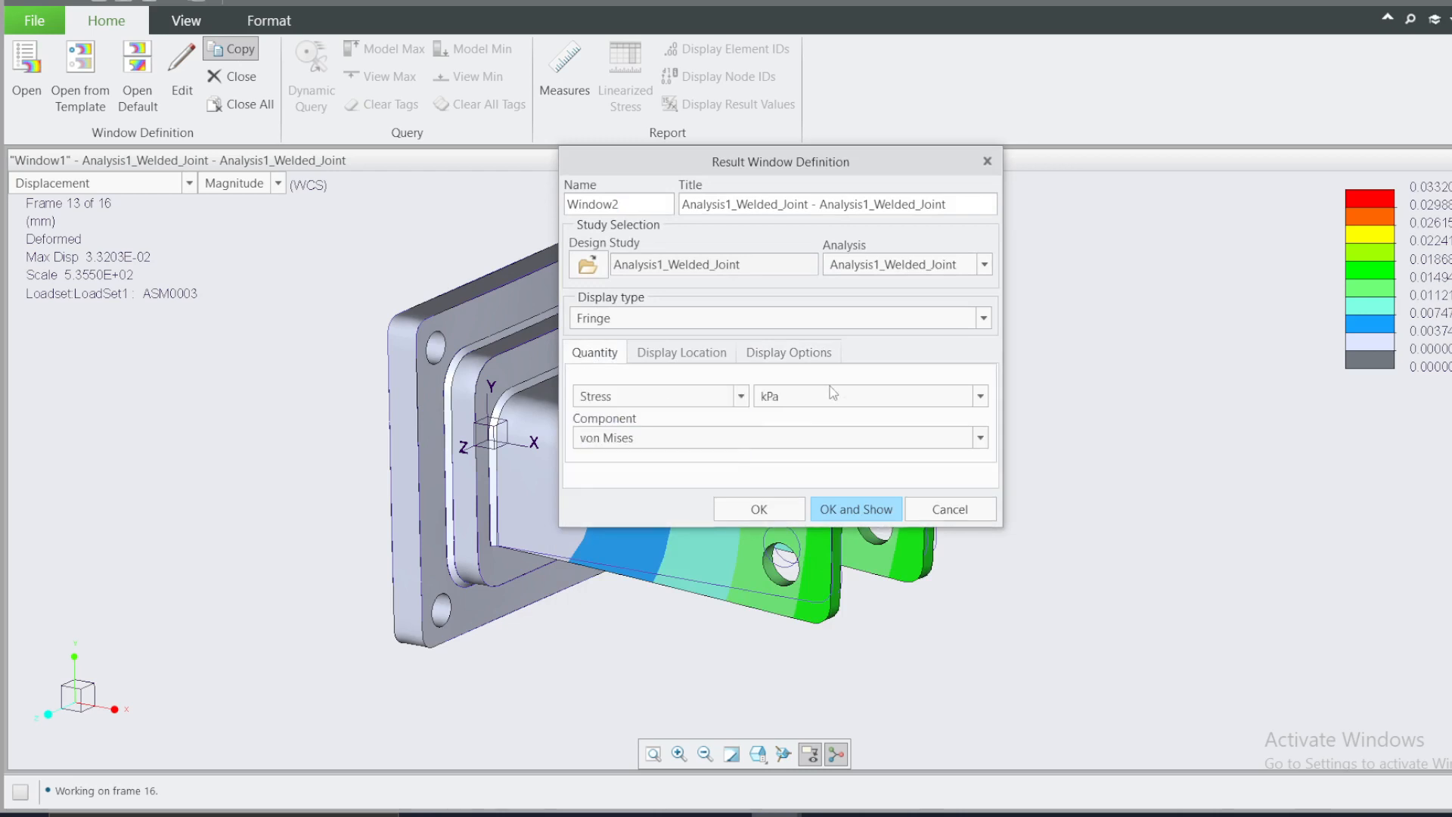
Set the stress unit to MPa with the von Mises component, keep the animation enabled, and show Window2.
left_click(795, 397)
left_click(770, 525)
left_click(631, 437)
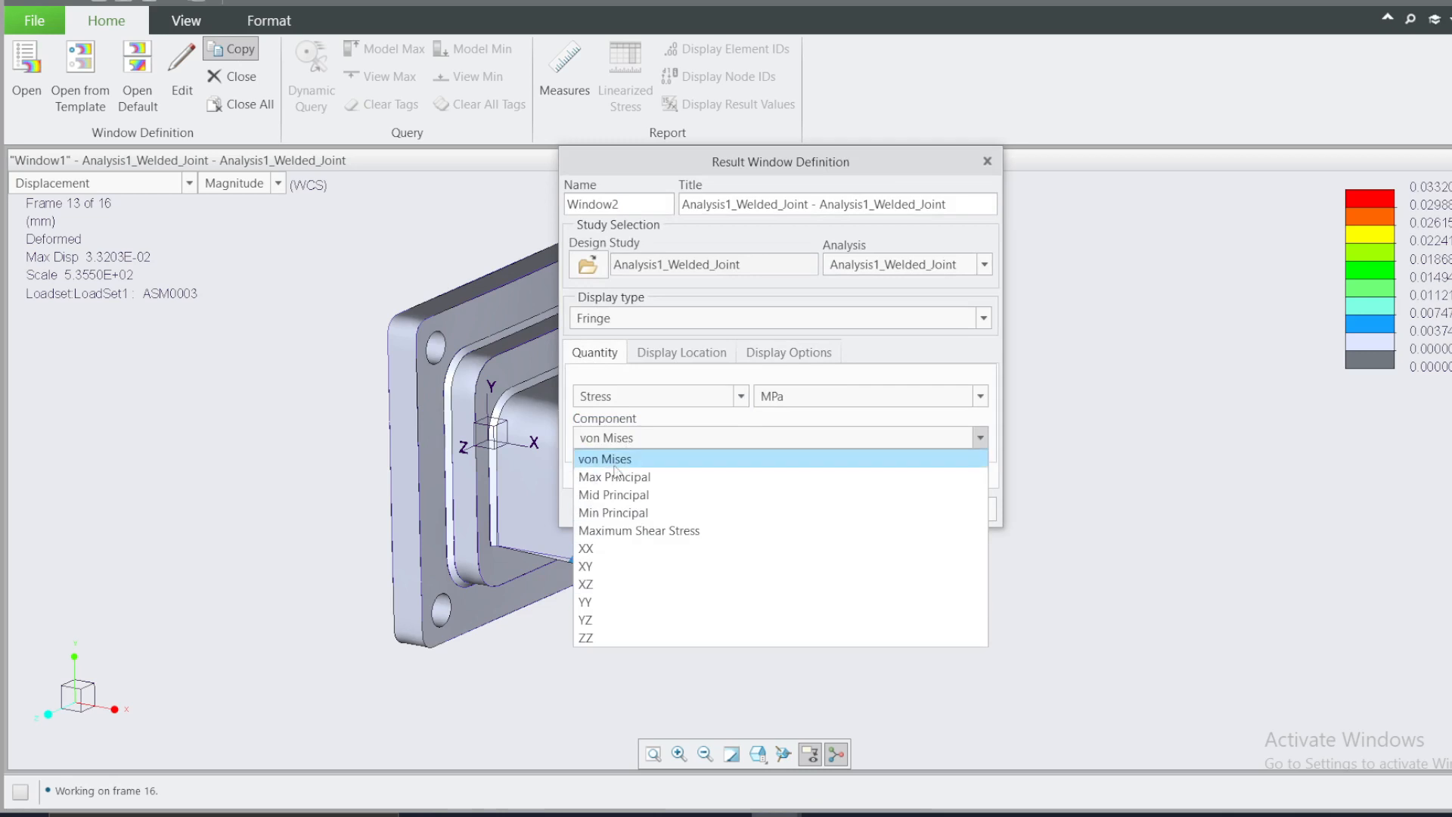
left_click(617, 462)
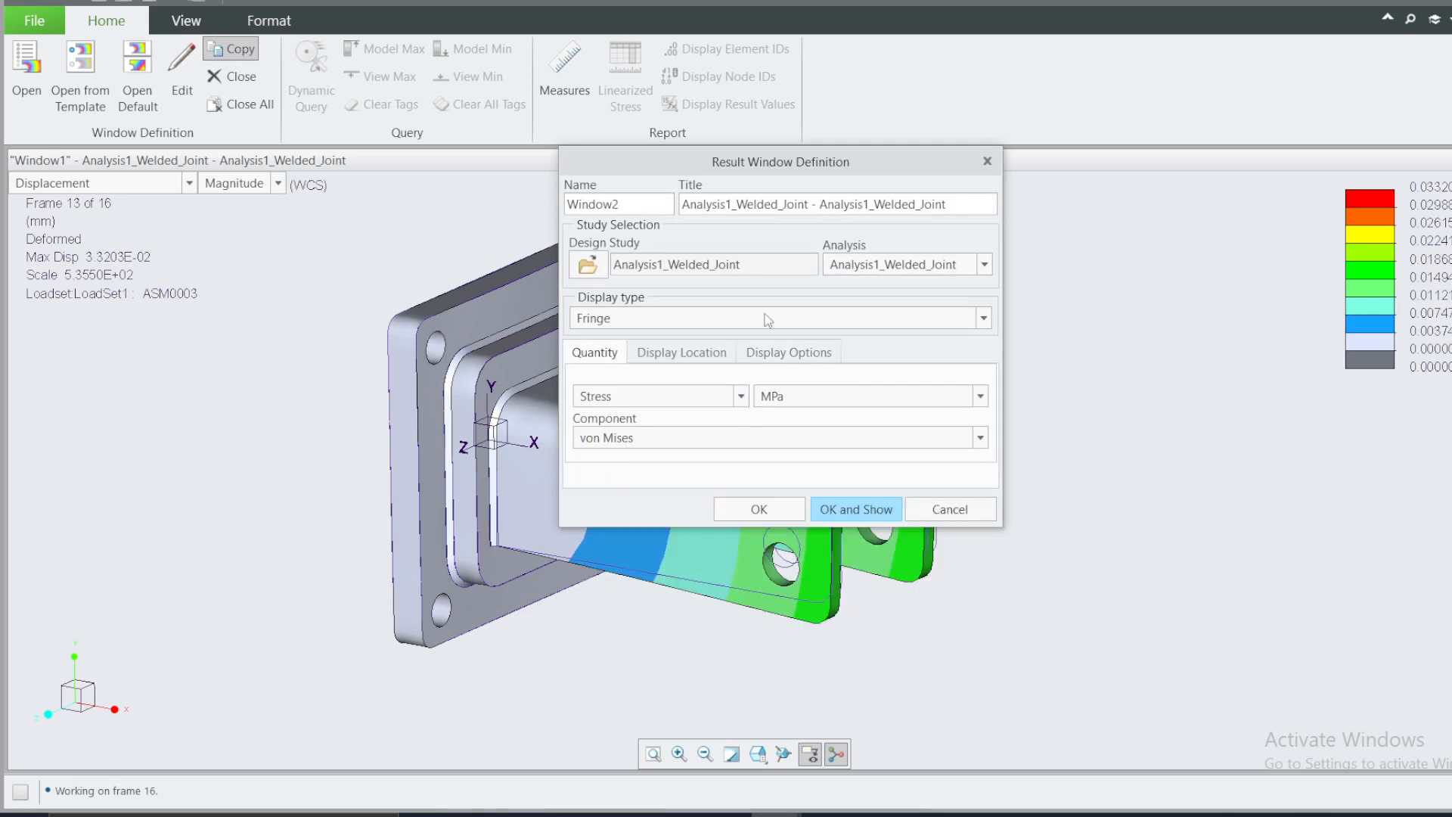
left_click(776, 355)
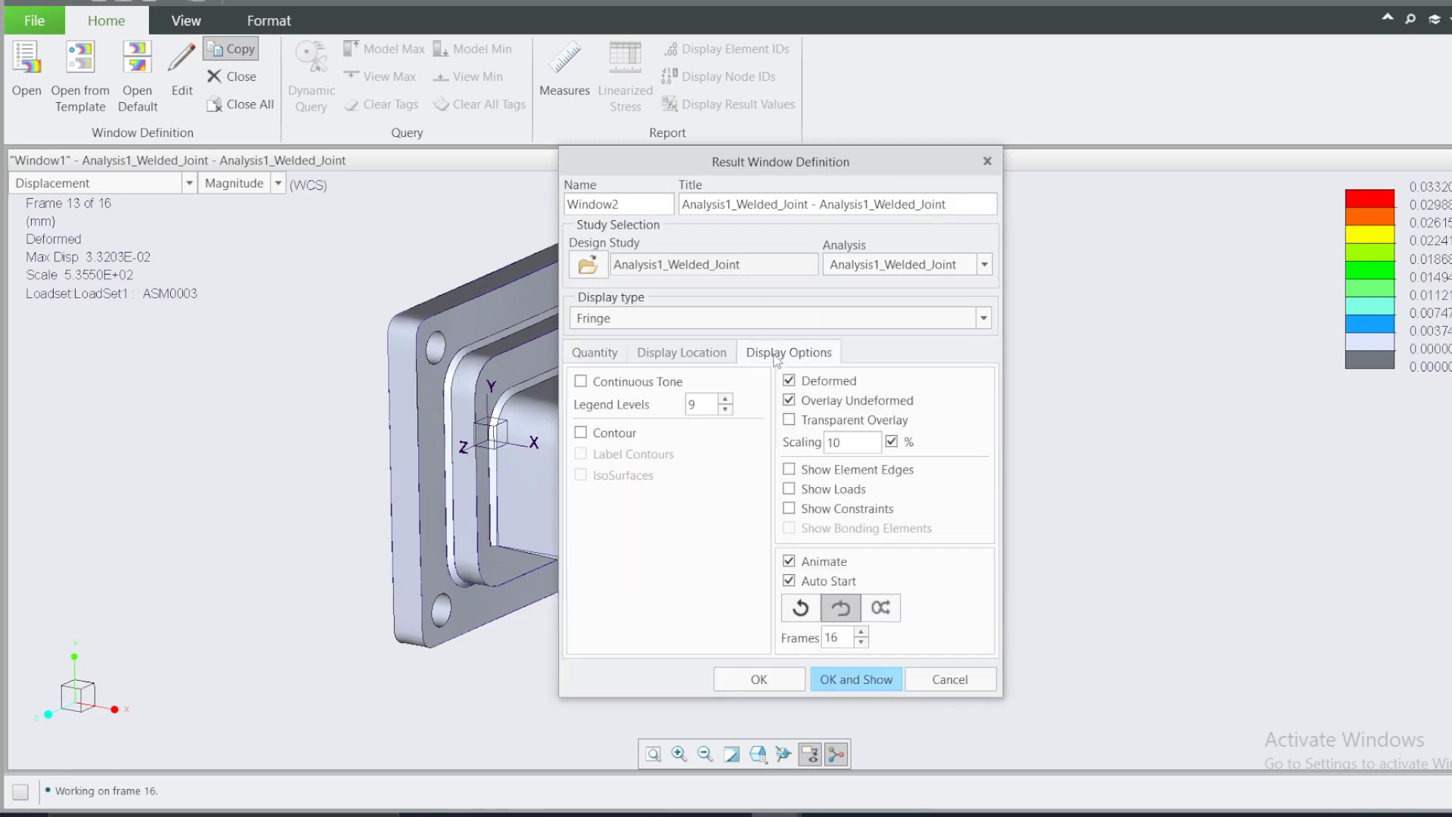
left_click(791, 565)
left_click(791, 566)
left_click(836, 681)
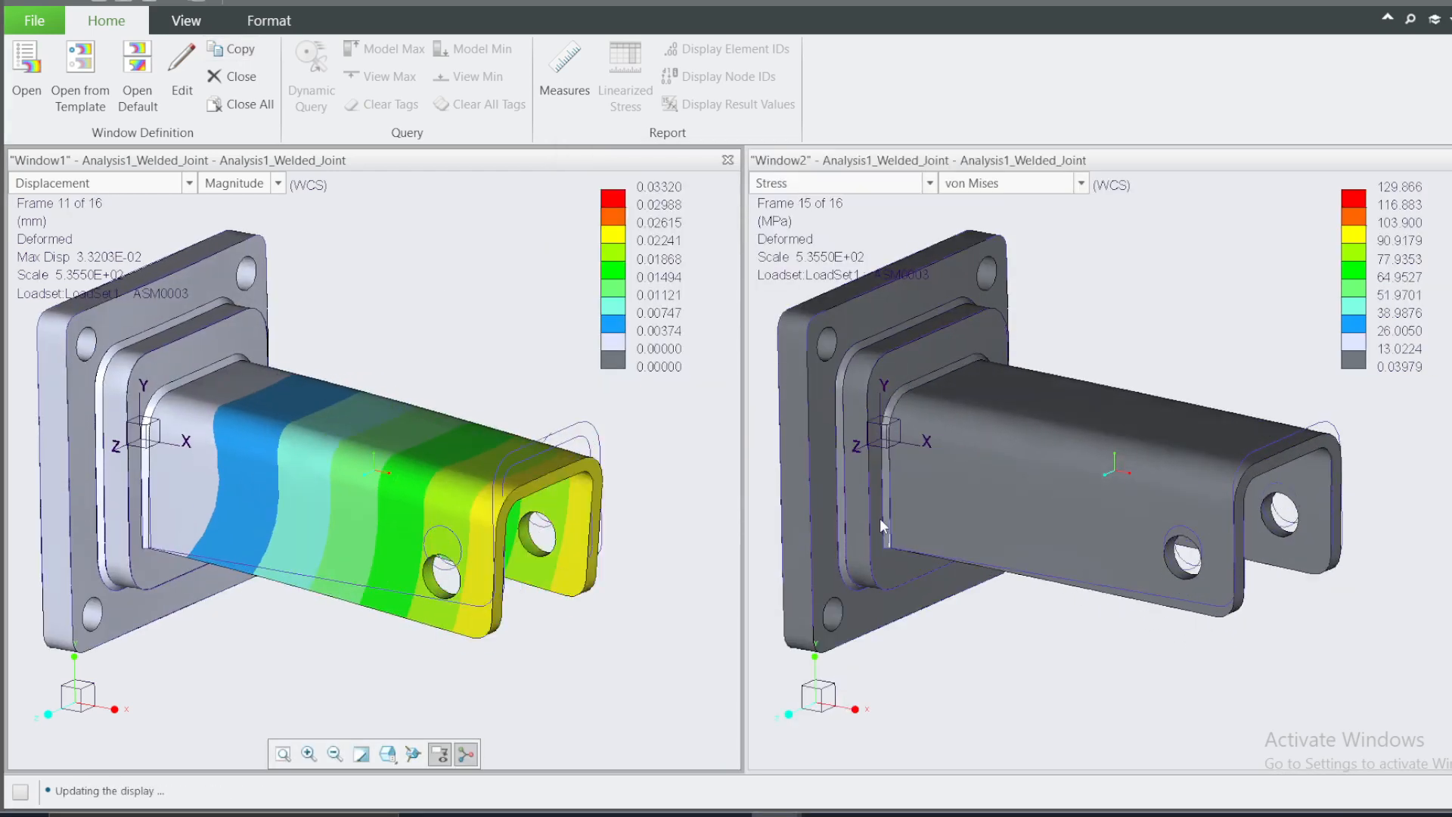
Edit the von Mises stress window to turn off the deformed display and use Continuous Tone, and redisplay it.
scroll(902, 398, "up", 2)
scroll(902, 398, "up", 4)
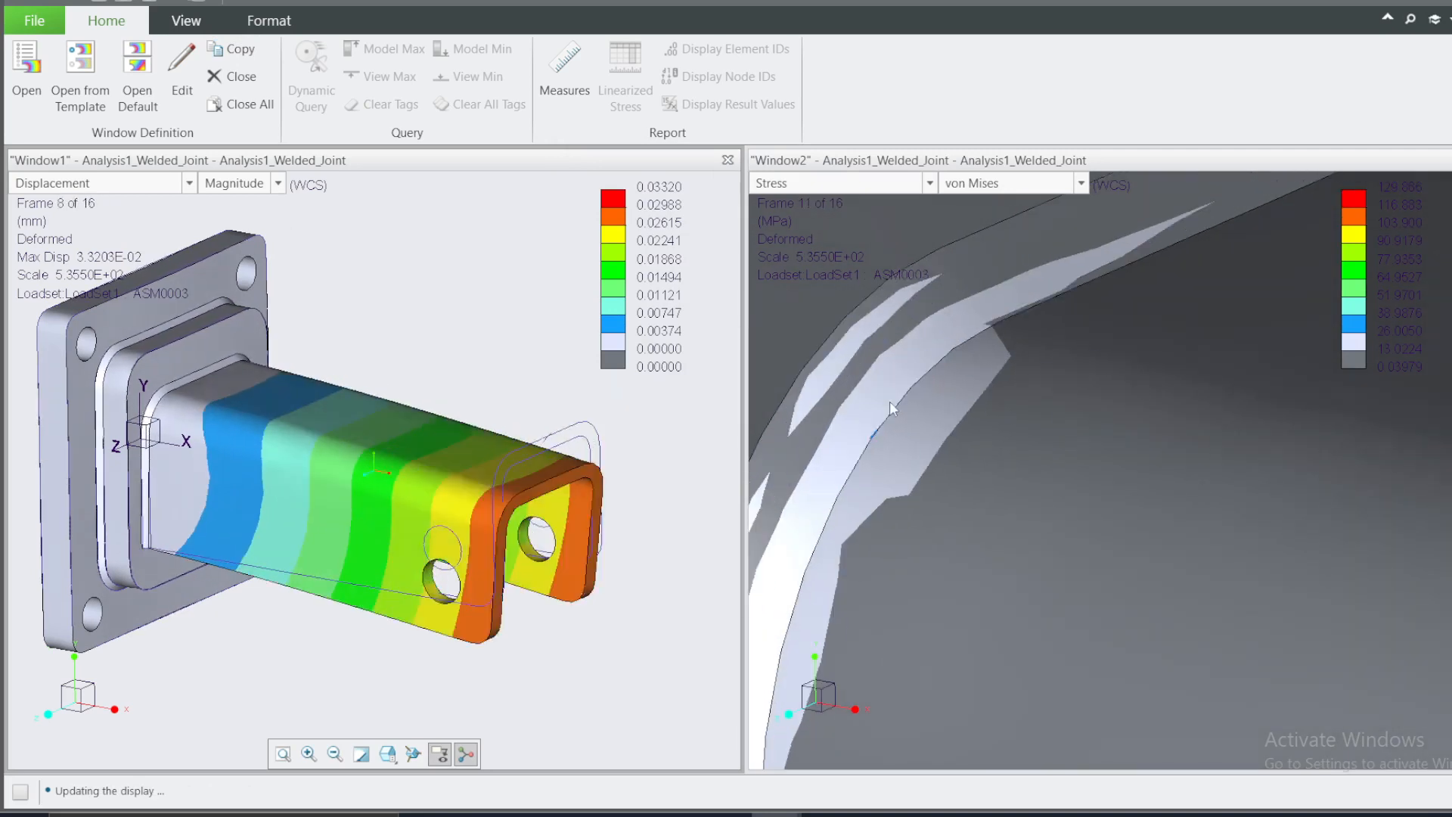
scroll(942, 405, "down", 6)
scroll(944, 393, "up", 3)
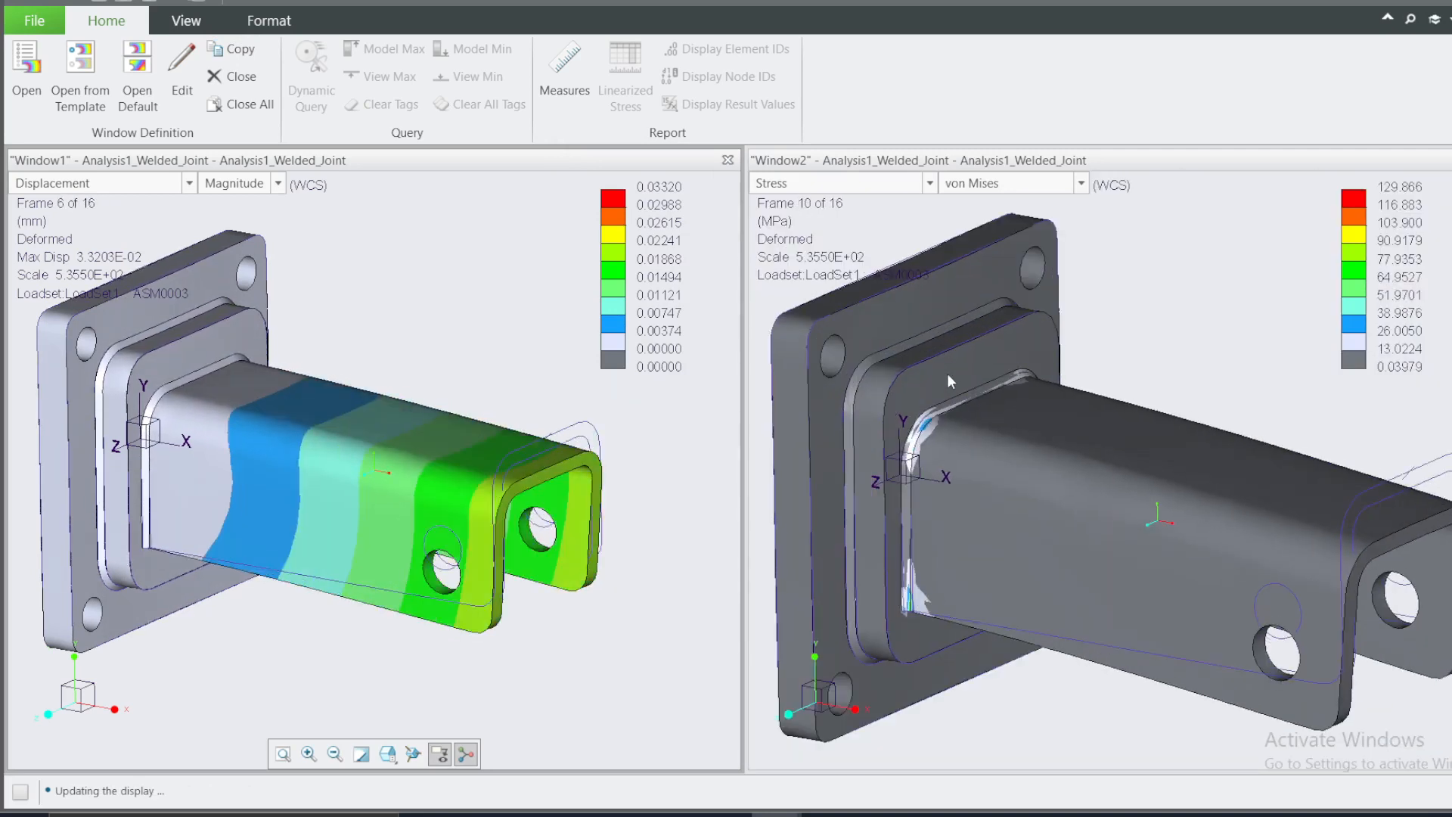
scroll(921, 427, "up", 4)
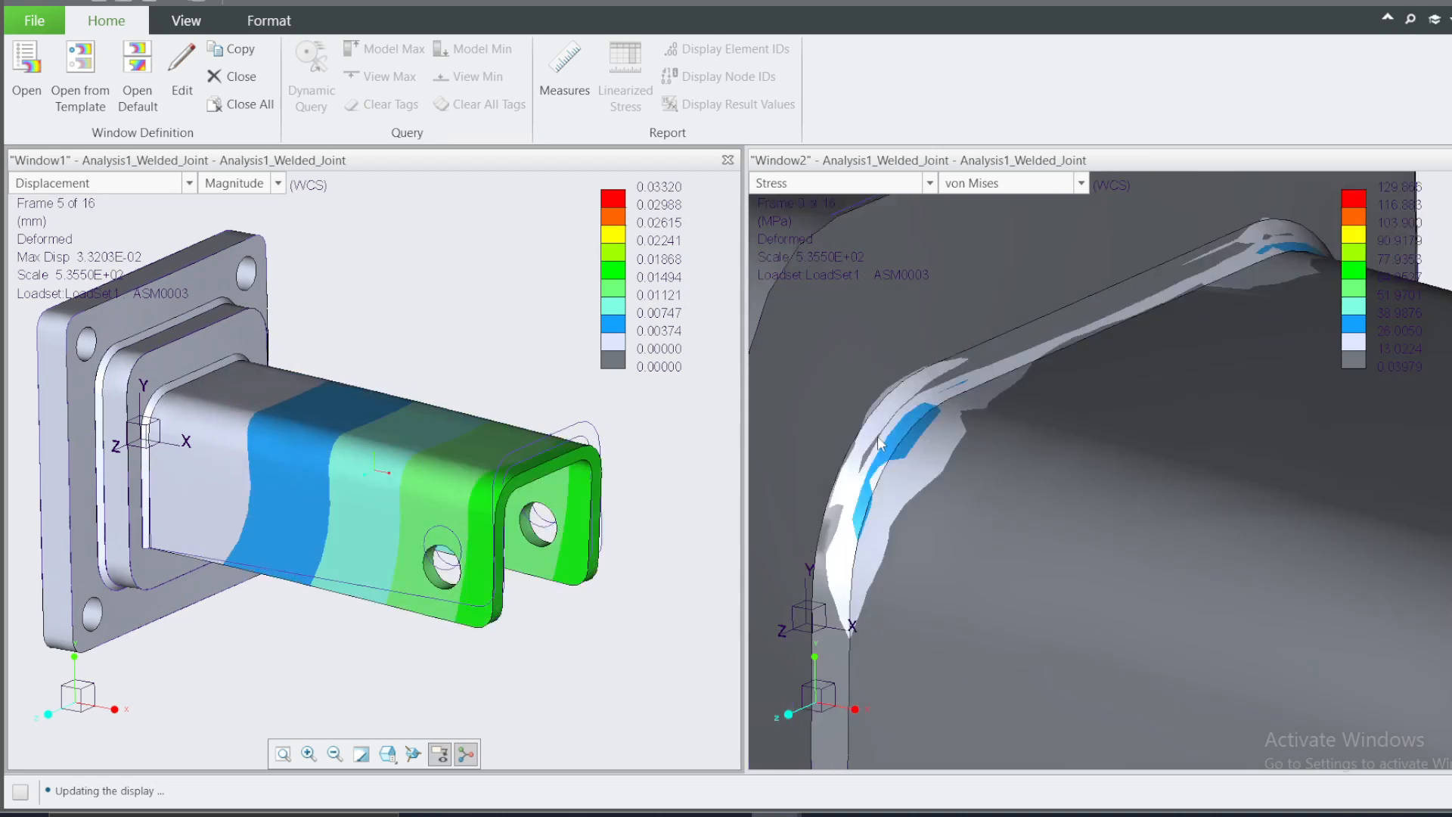
scroll(917, 397, "down", 4)
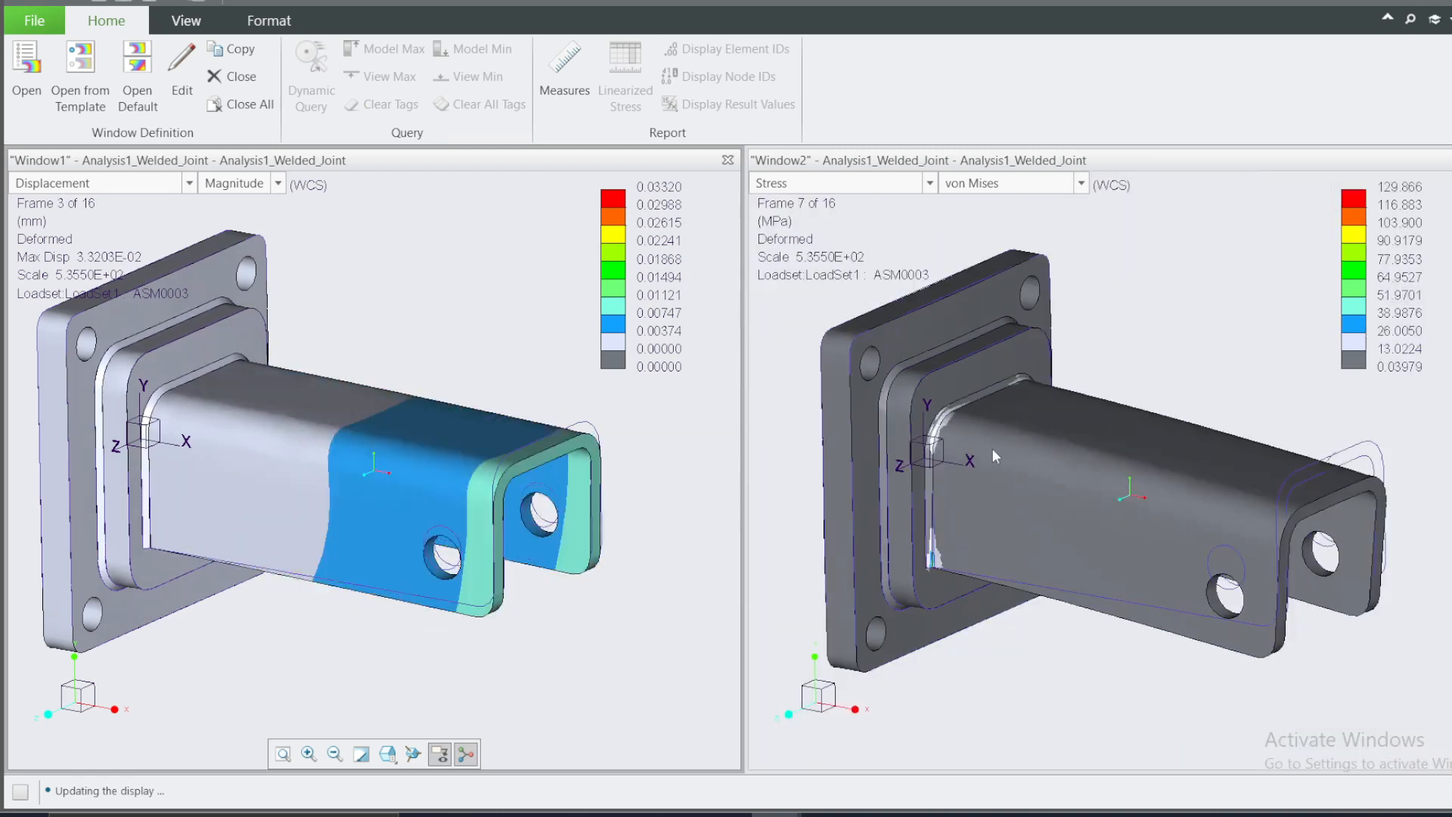
double_click(1119, 346)
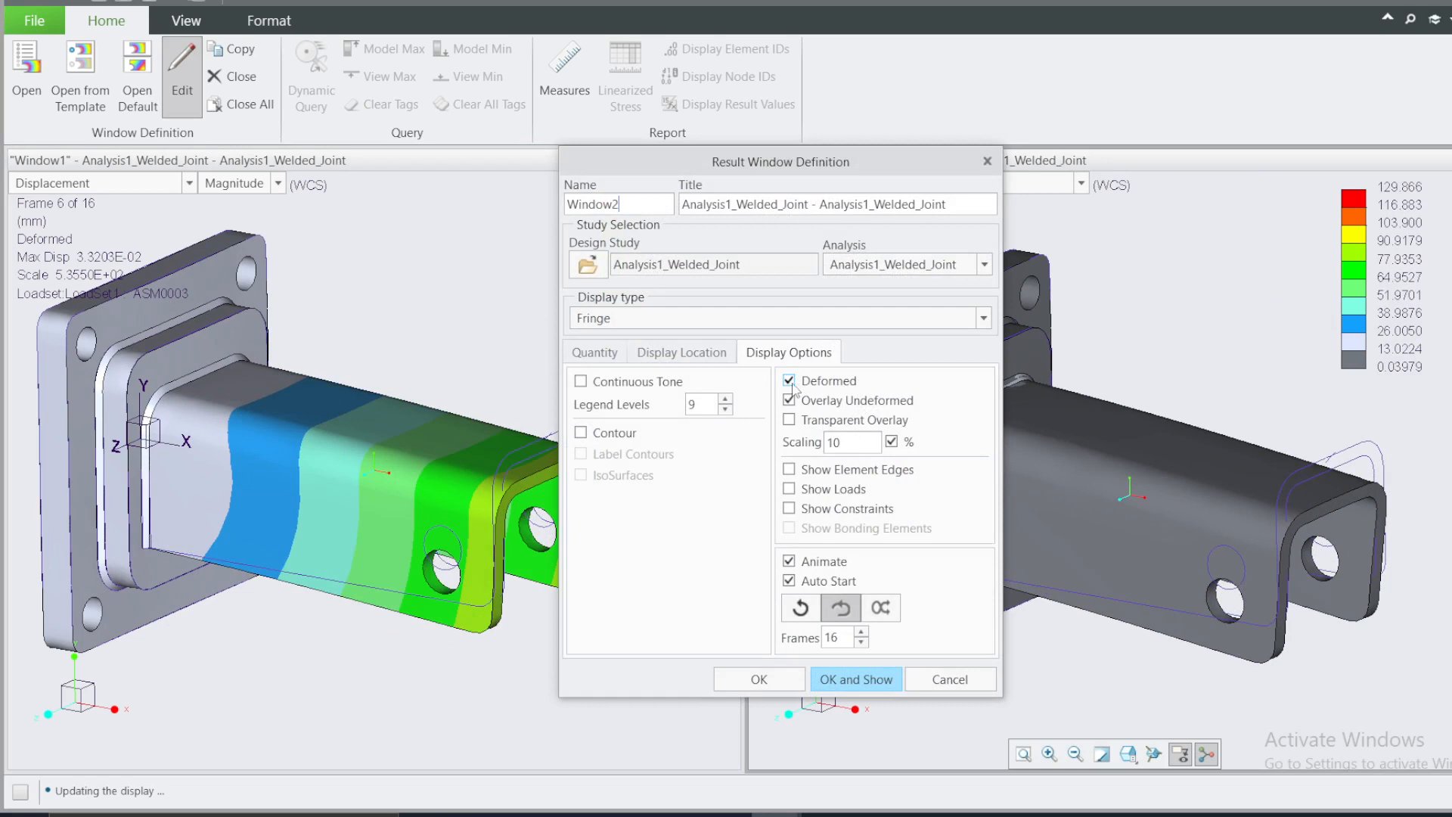
left_click(789, 381)
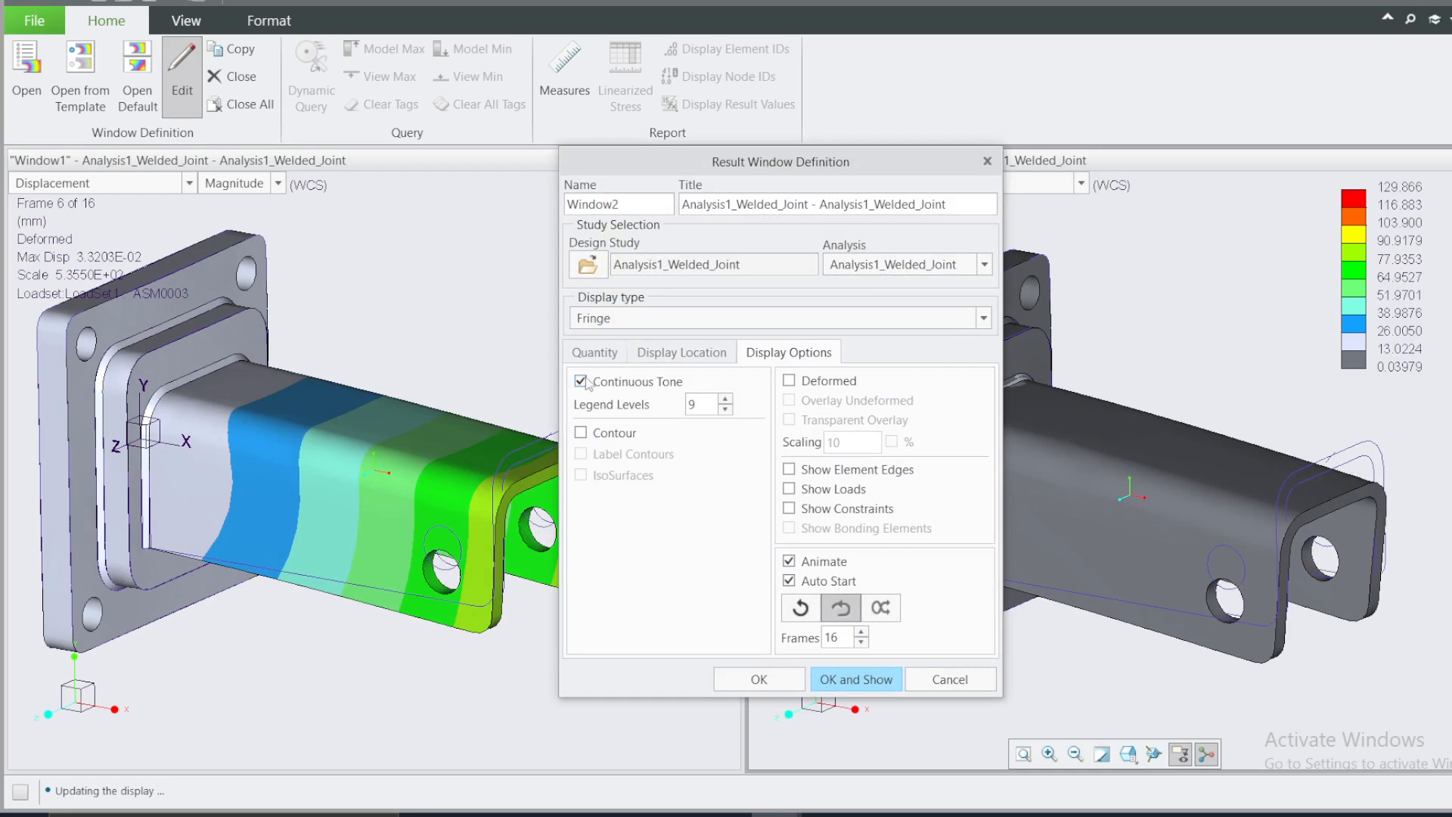
left_click(840, 680)
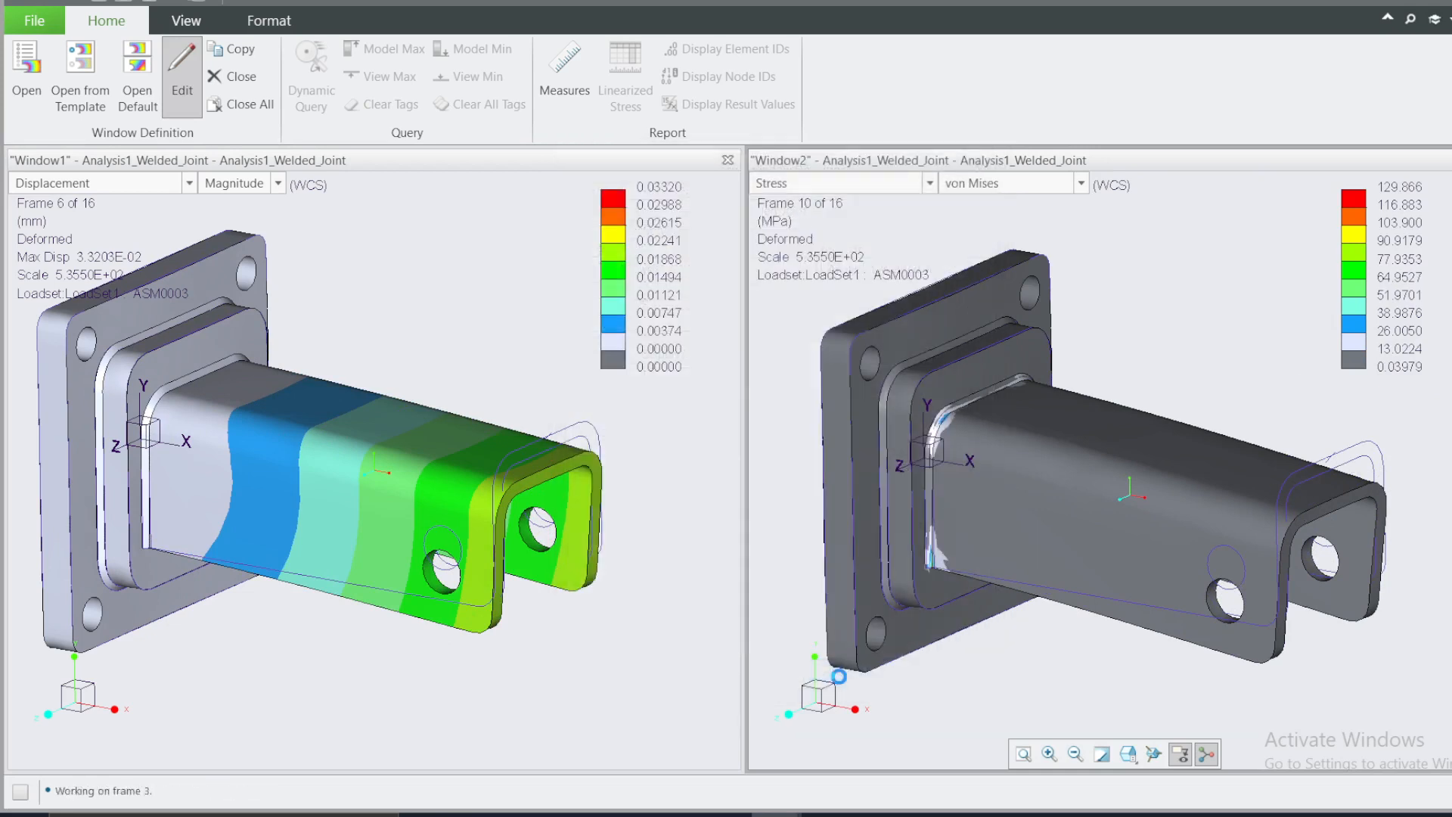
Edit the stress window to display the deformed shape at 20% scaling without the undeformed overlay, and redisplay it.
scroll(915, 347, "up", 10)
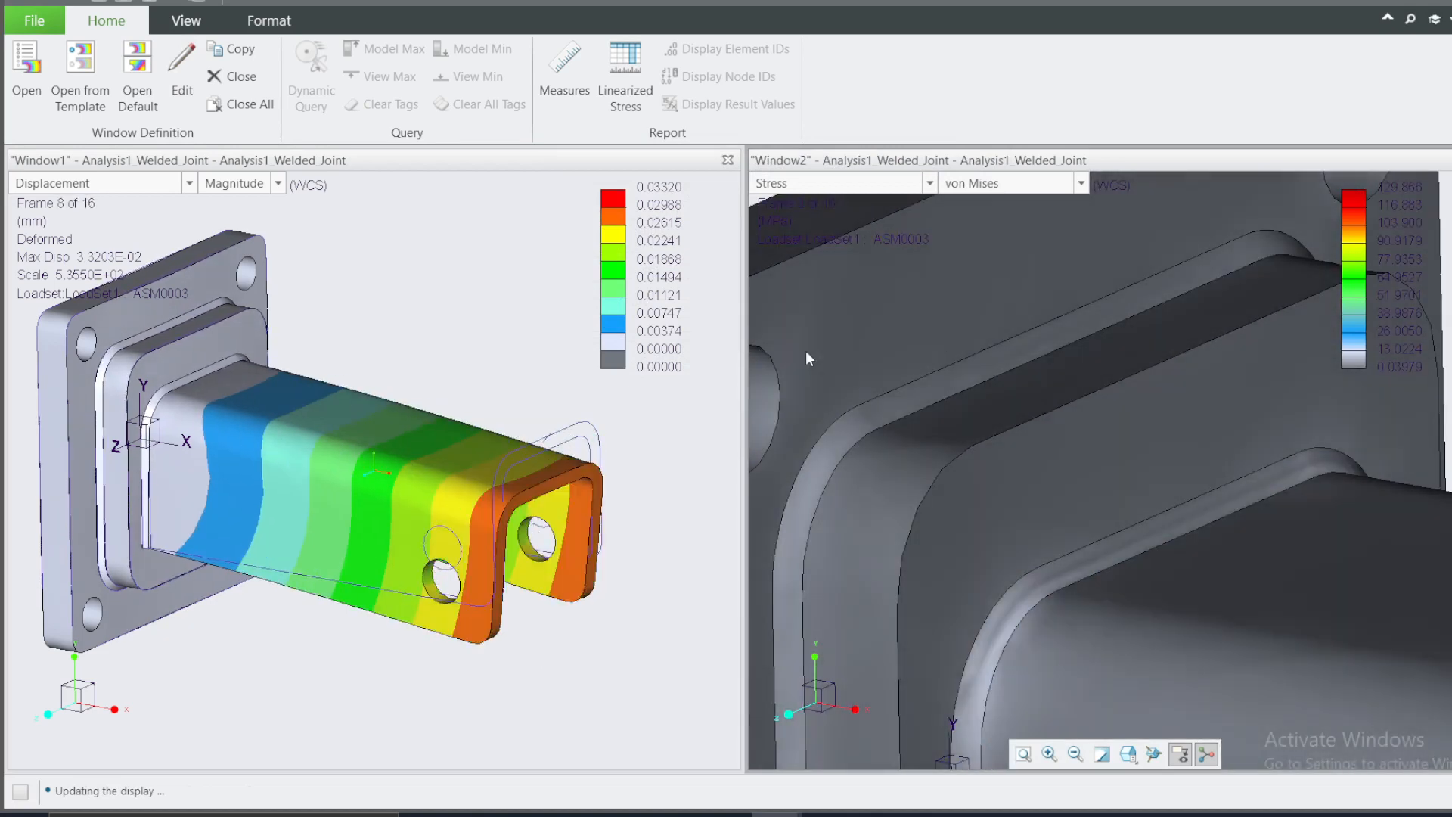
scroll(919, 485, "down", 10)
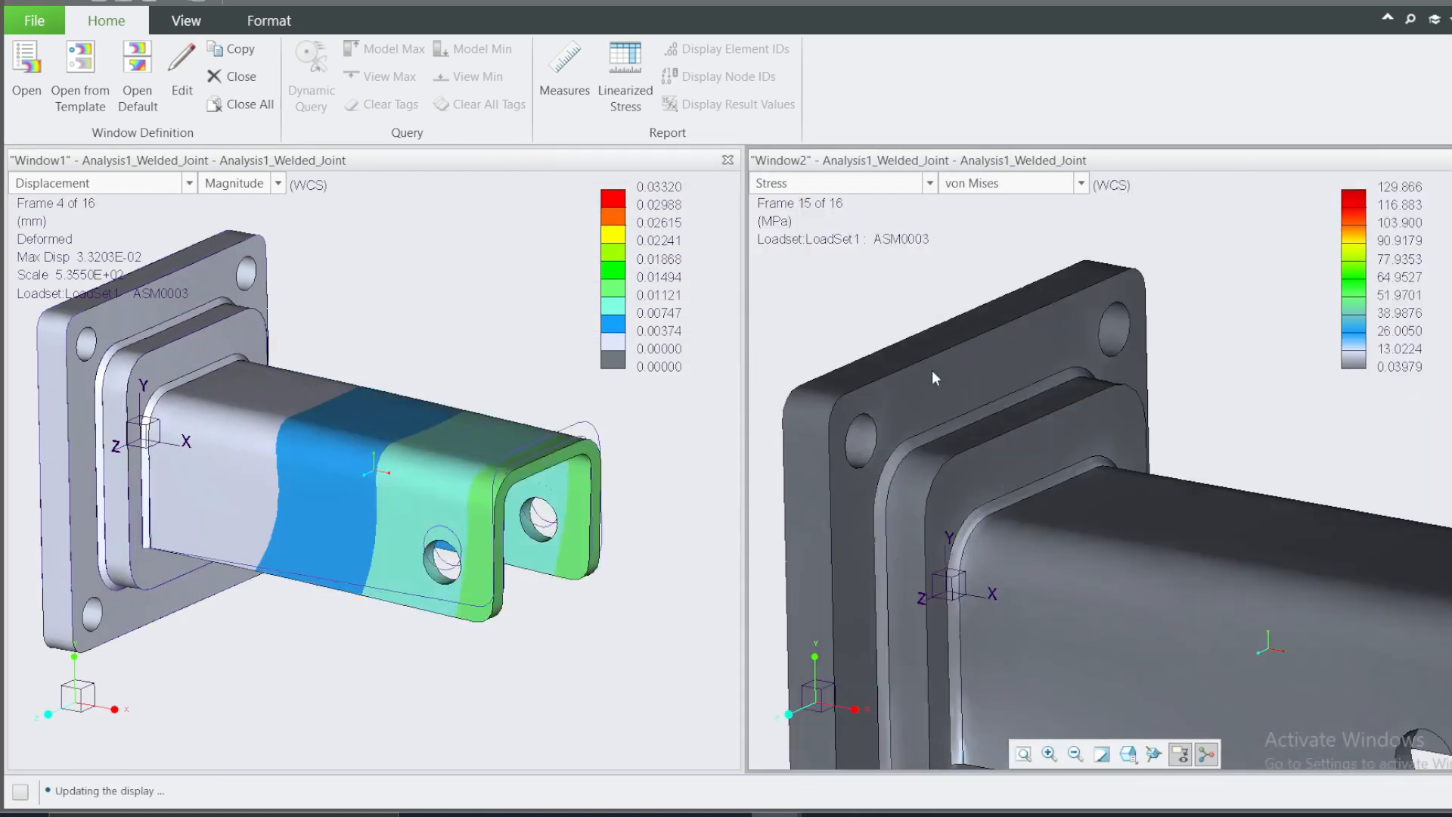
double_click(1134, 368)
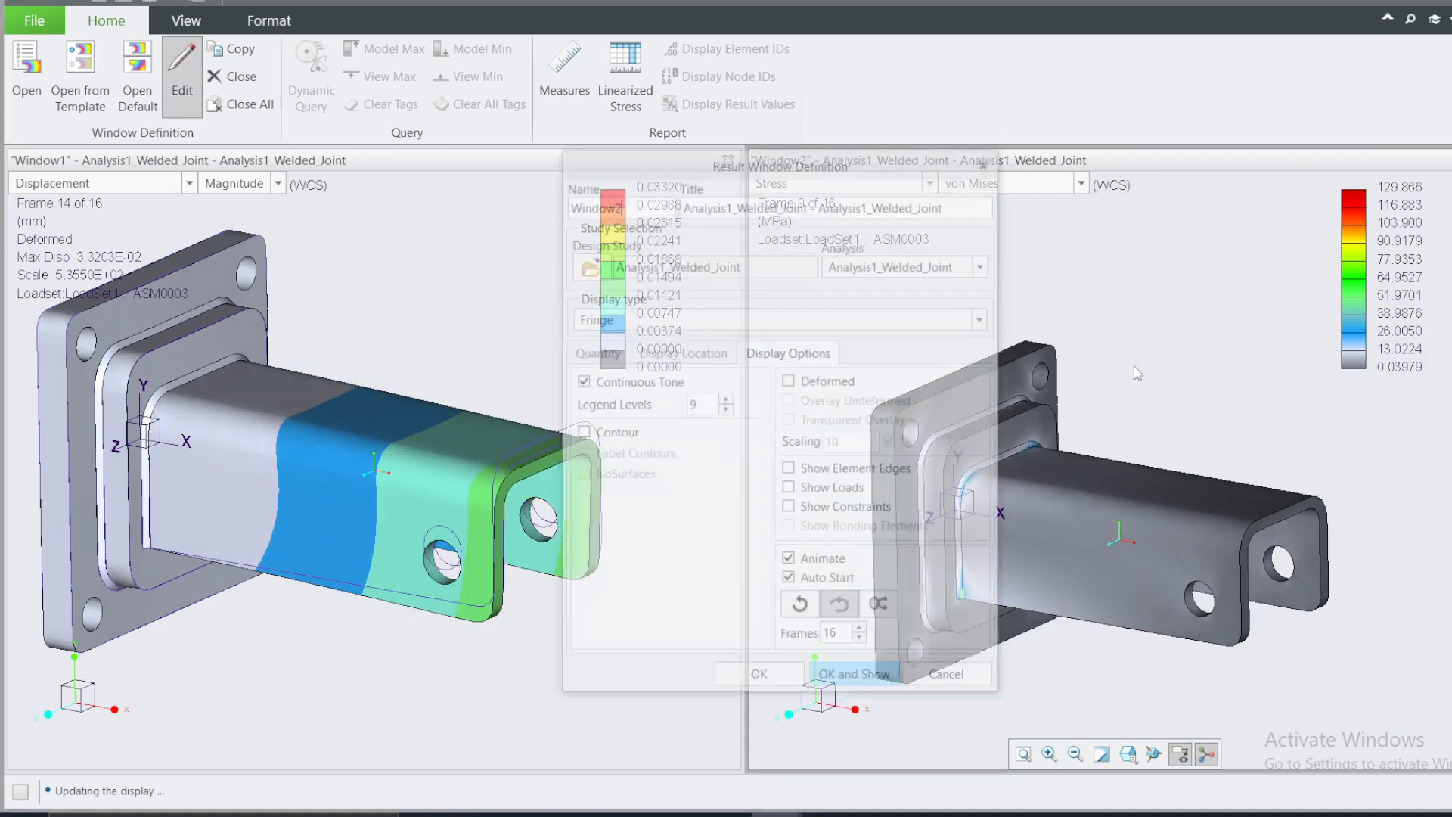
left_click(789, 382)
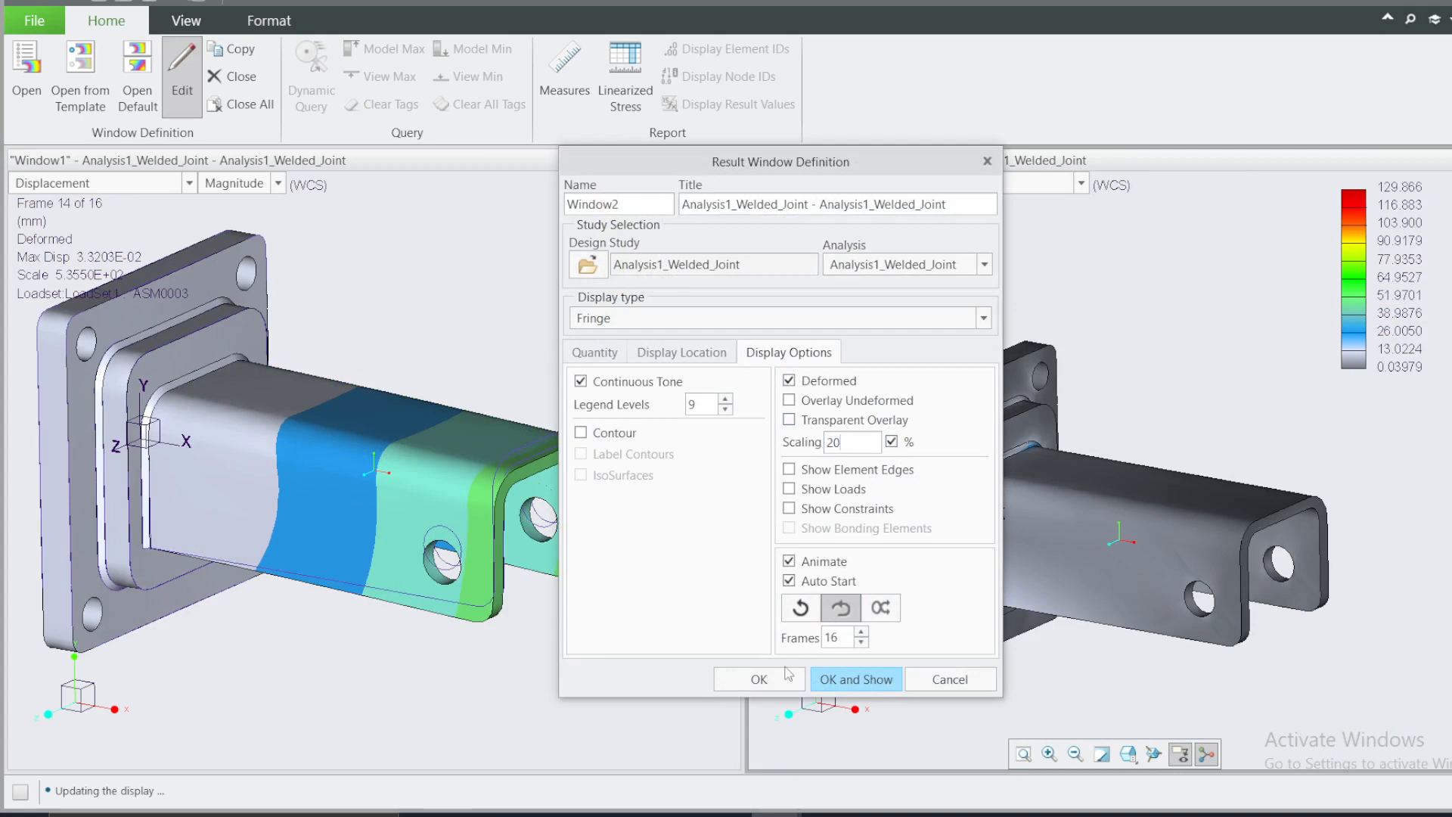
left_click(832, 679)
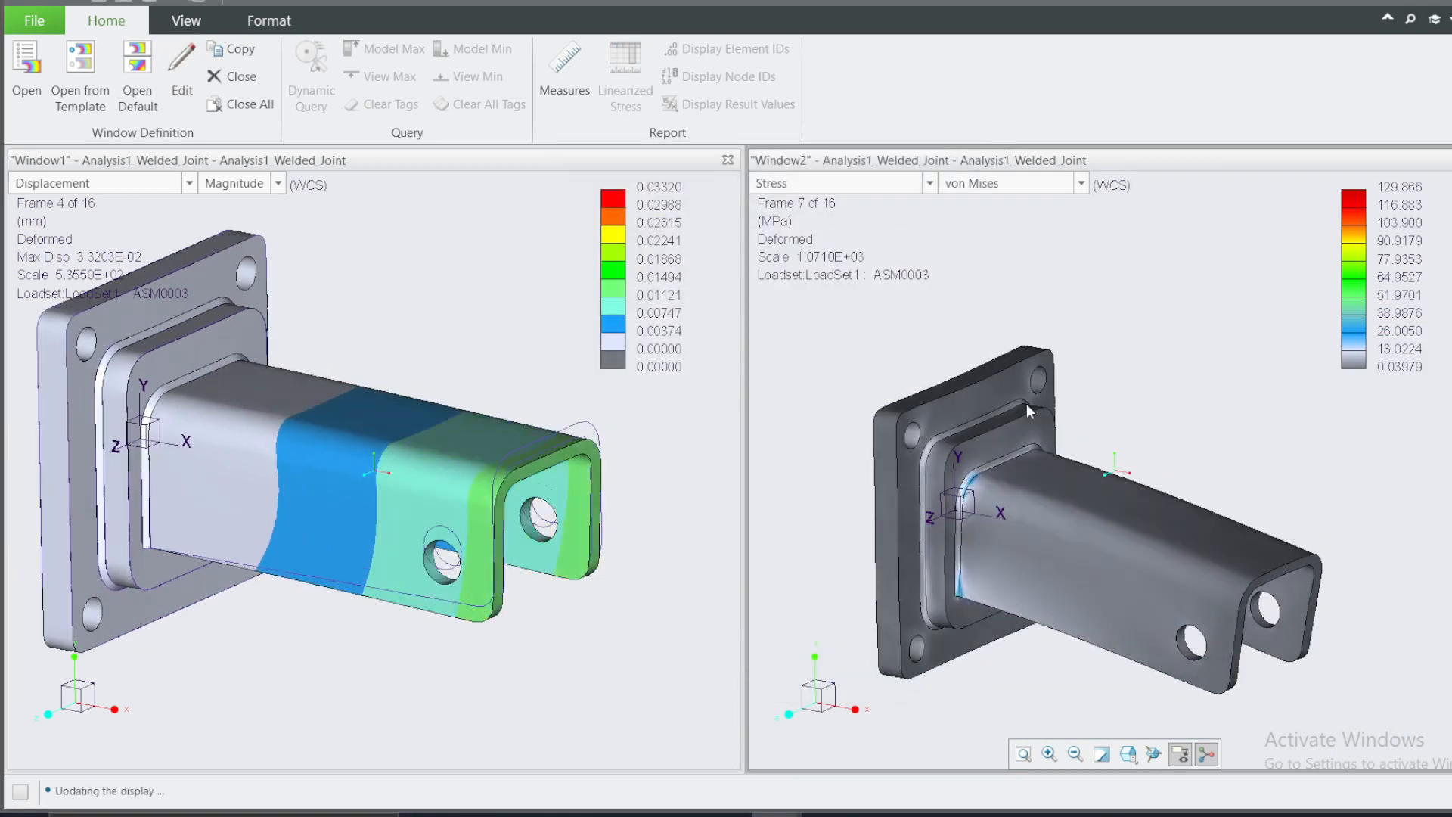
Change the result quantity of Window2 from Stress to P-Level and redisplay the window.
scroll(983, 484, "up", 3)
scroll(978, 483, "up", 2)
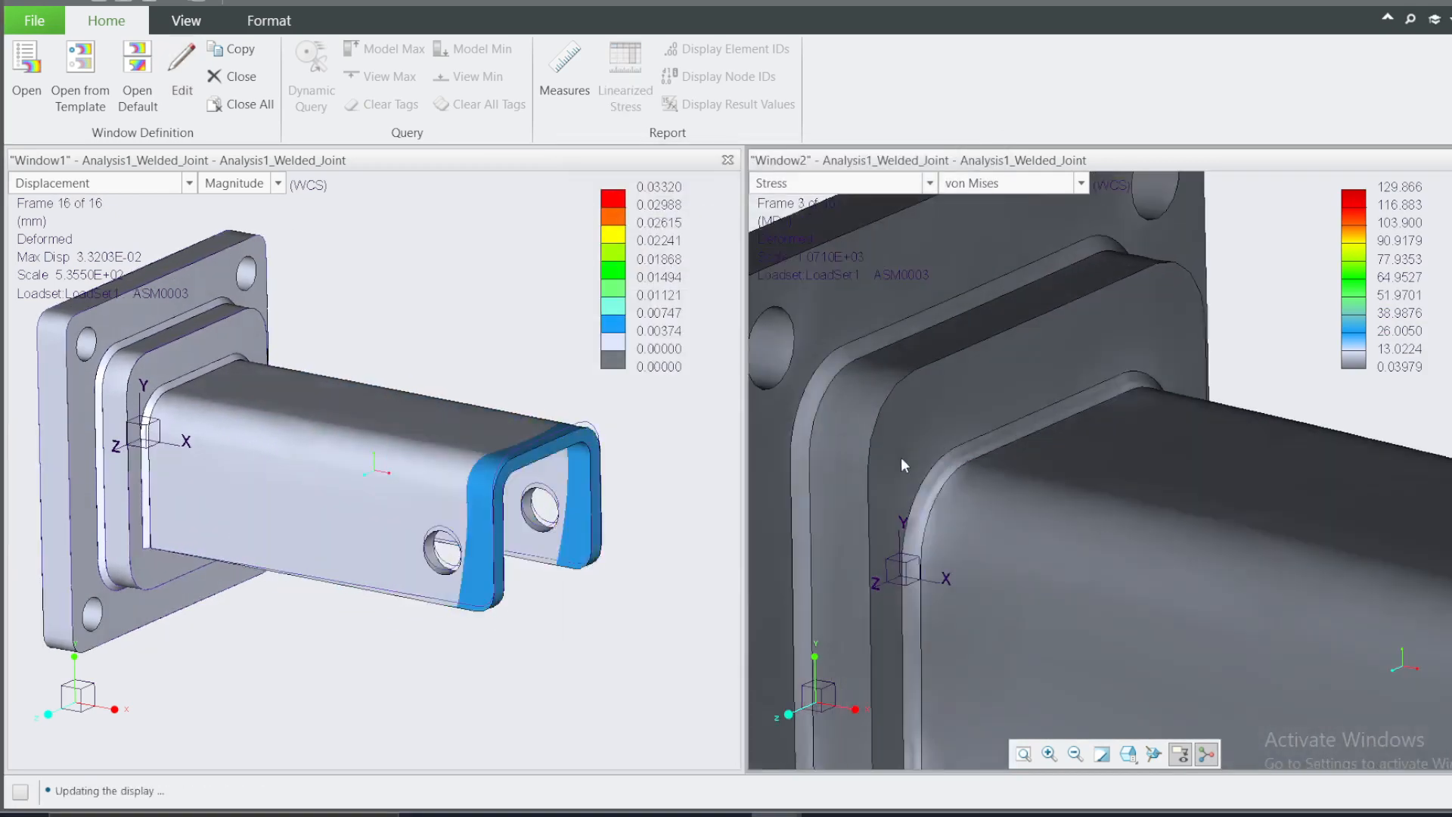
scroll(997, 497, "down", 4)
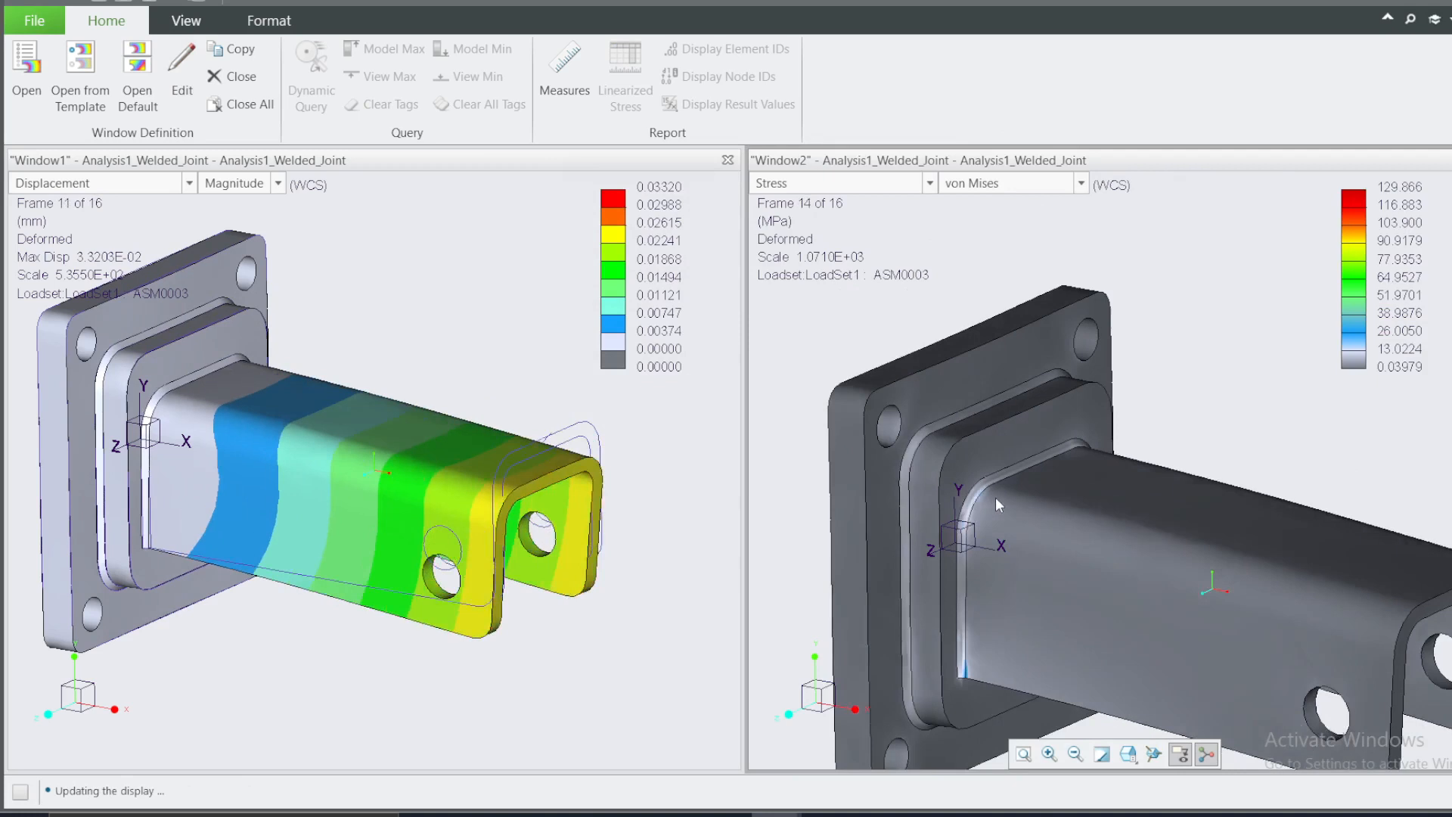
scroll(960, 473, "up", 2)
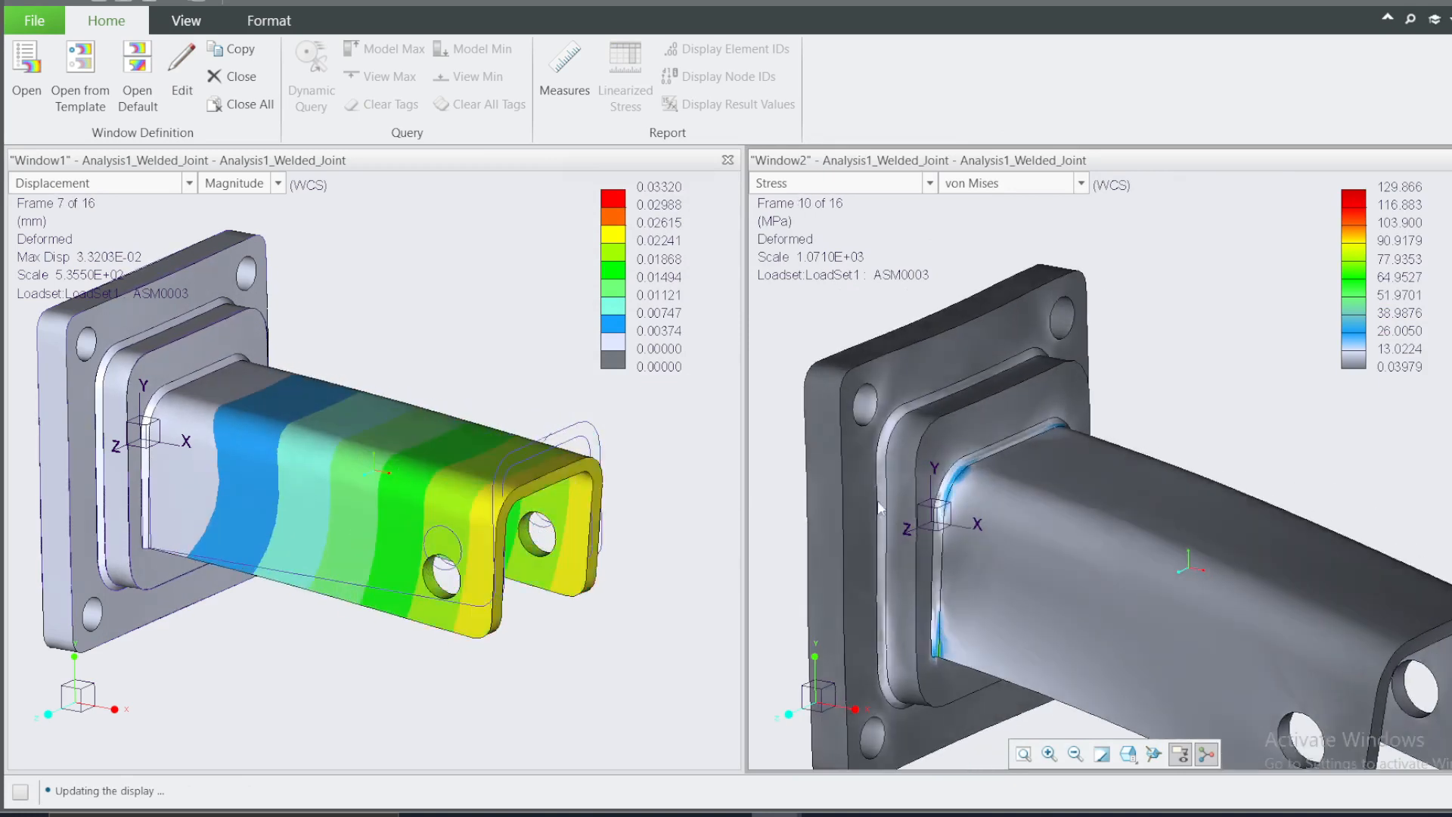
scroll(979, 483, "down", 2)
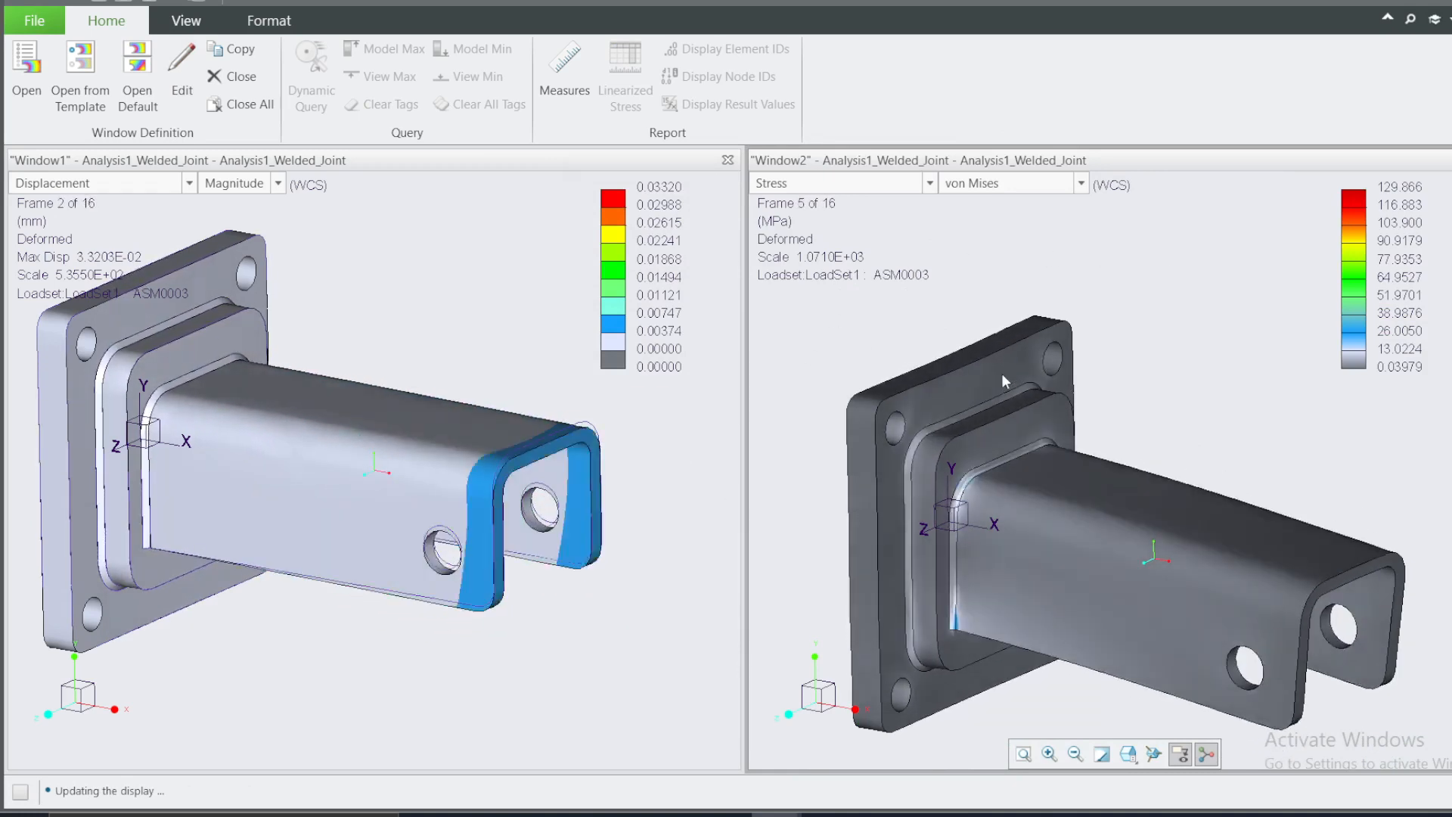
double_click(961, 290)
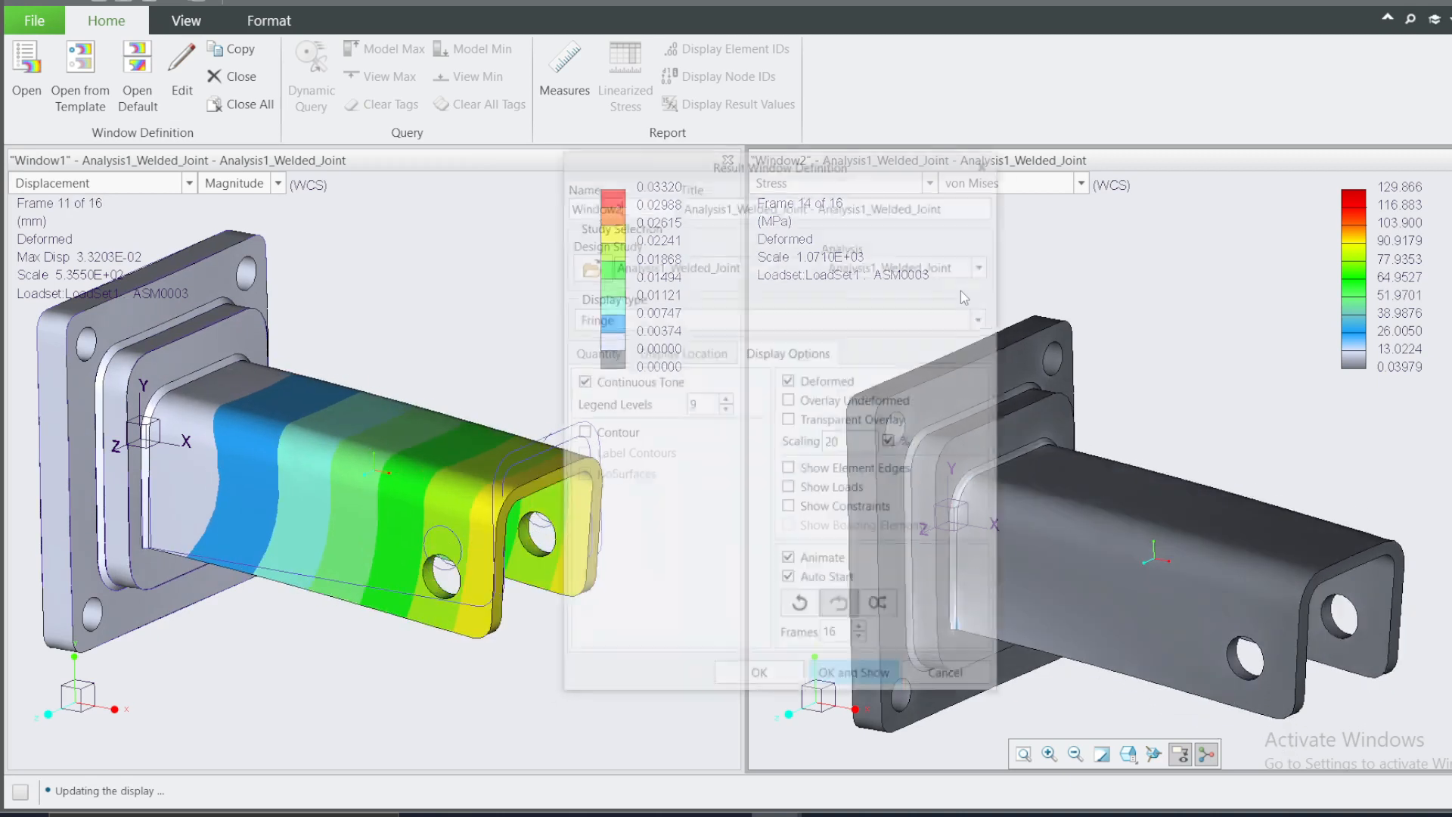
left_click(596, 355)
left_click(609, 396)
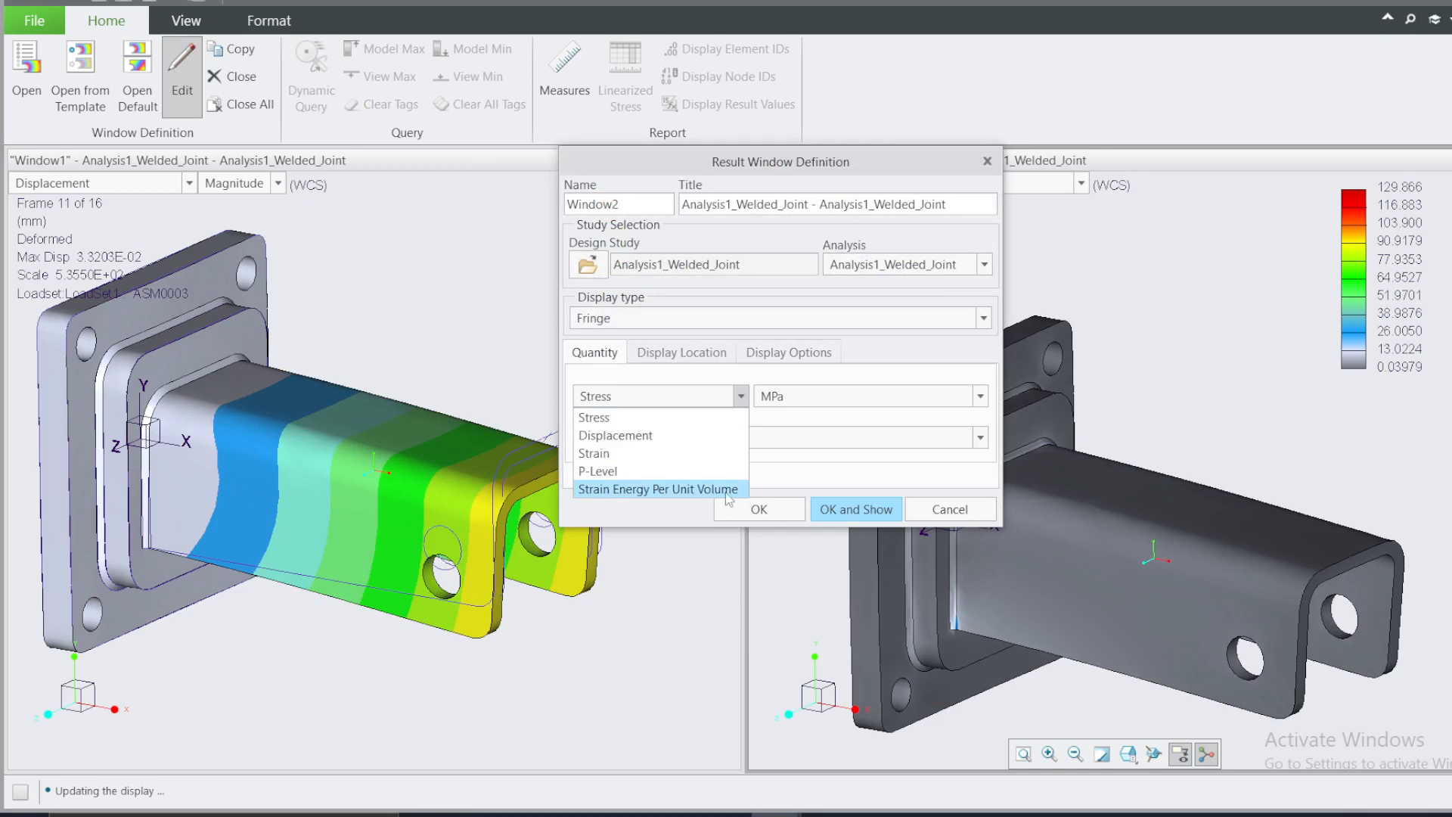
left_click(615, 475)
left_click(848, 471)
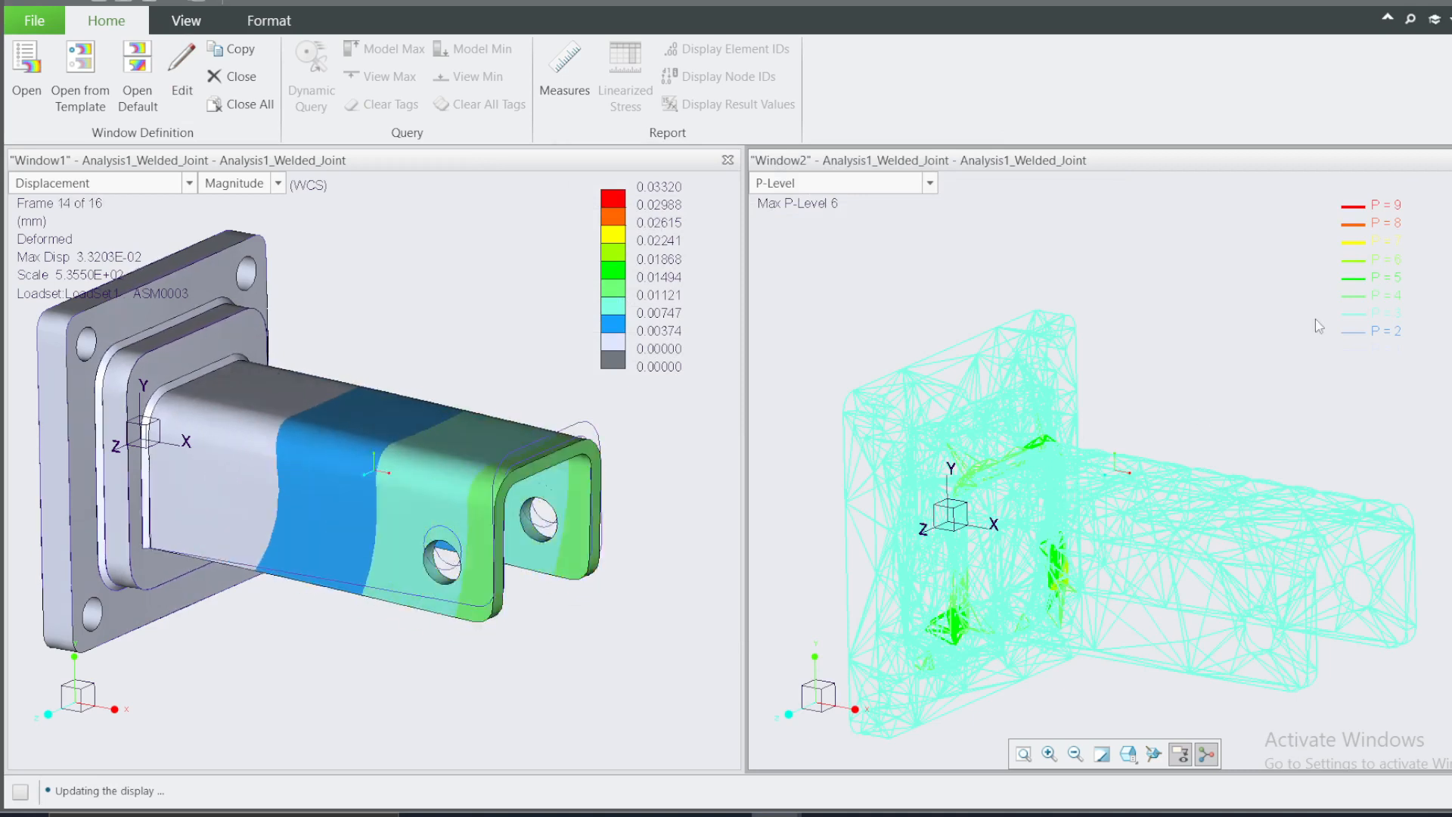
Change the result quantity of Window2 from P-Level to von Mises stress in MPa and redisplay the window.
scroll(1071, 537, "up", 5)
scroll(1068, 602, "up", 5)
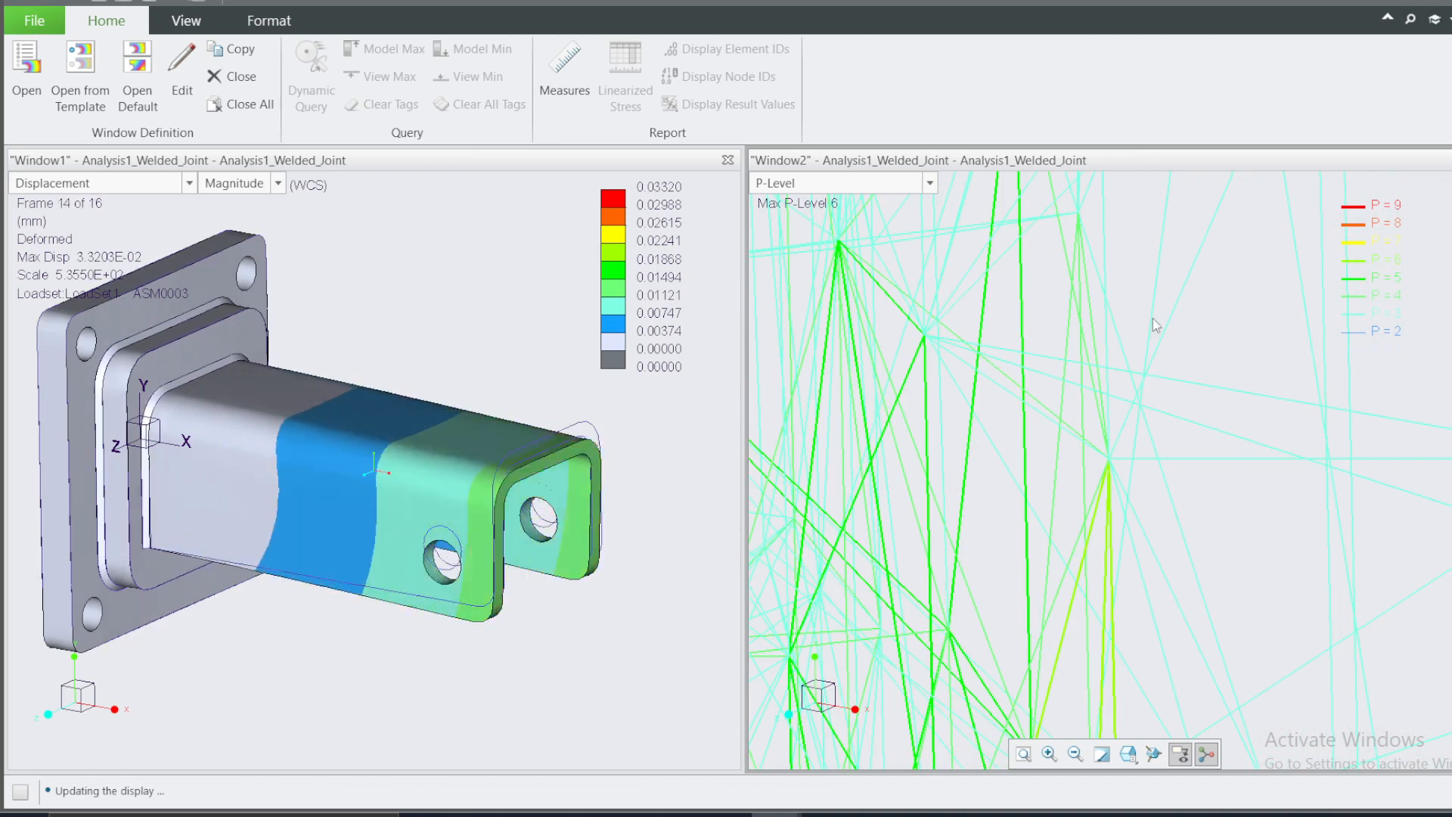
scroll(1132, 496, "down", 3)
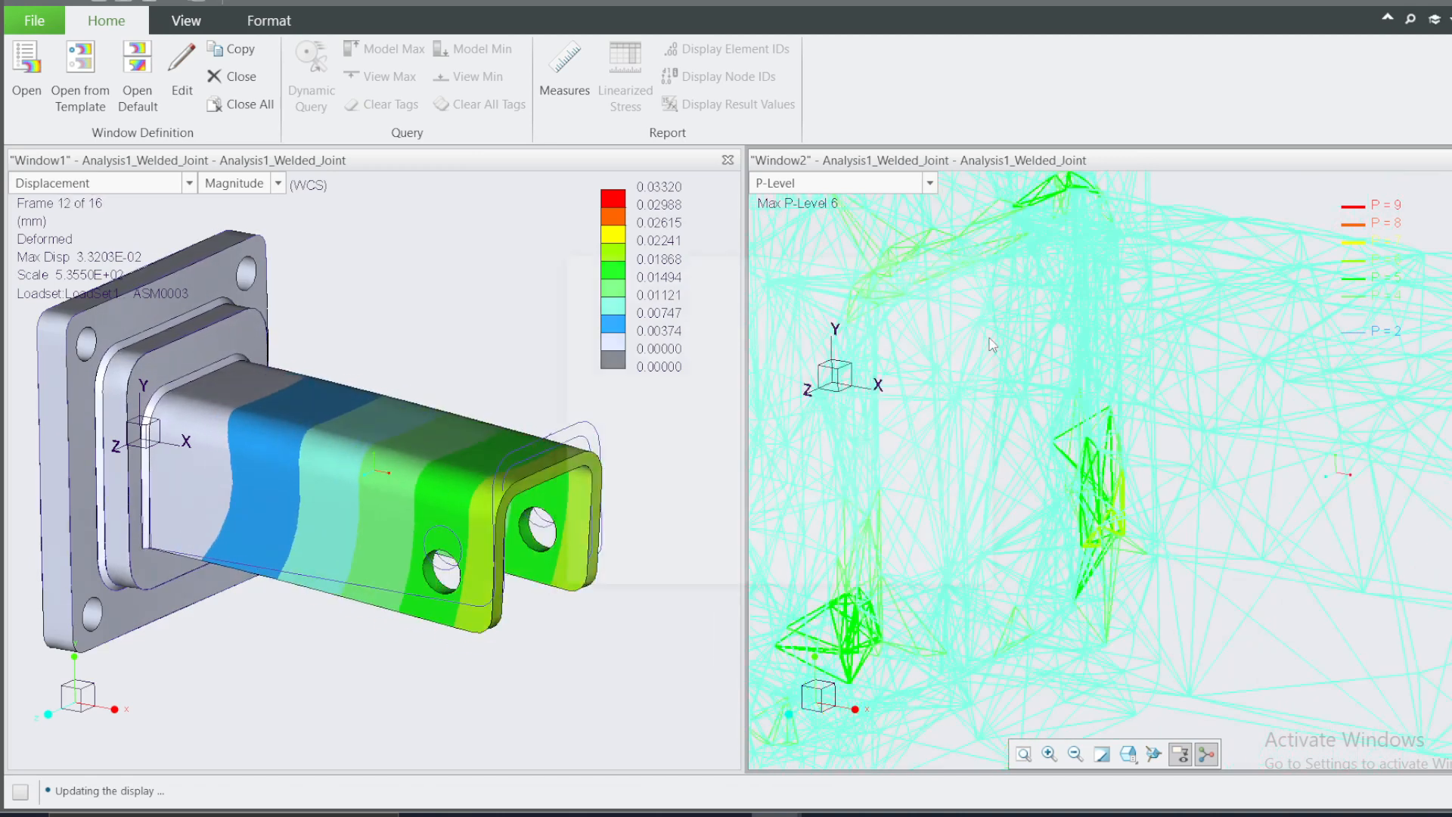
left_click(618, 504)
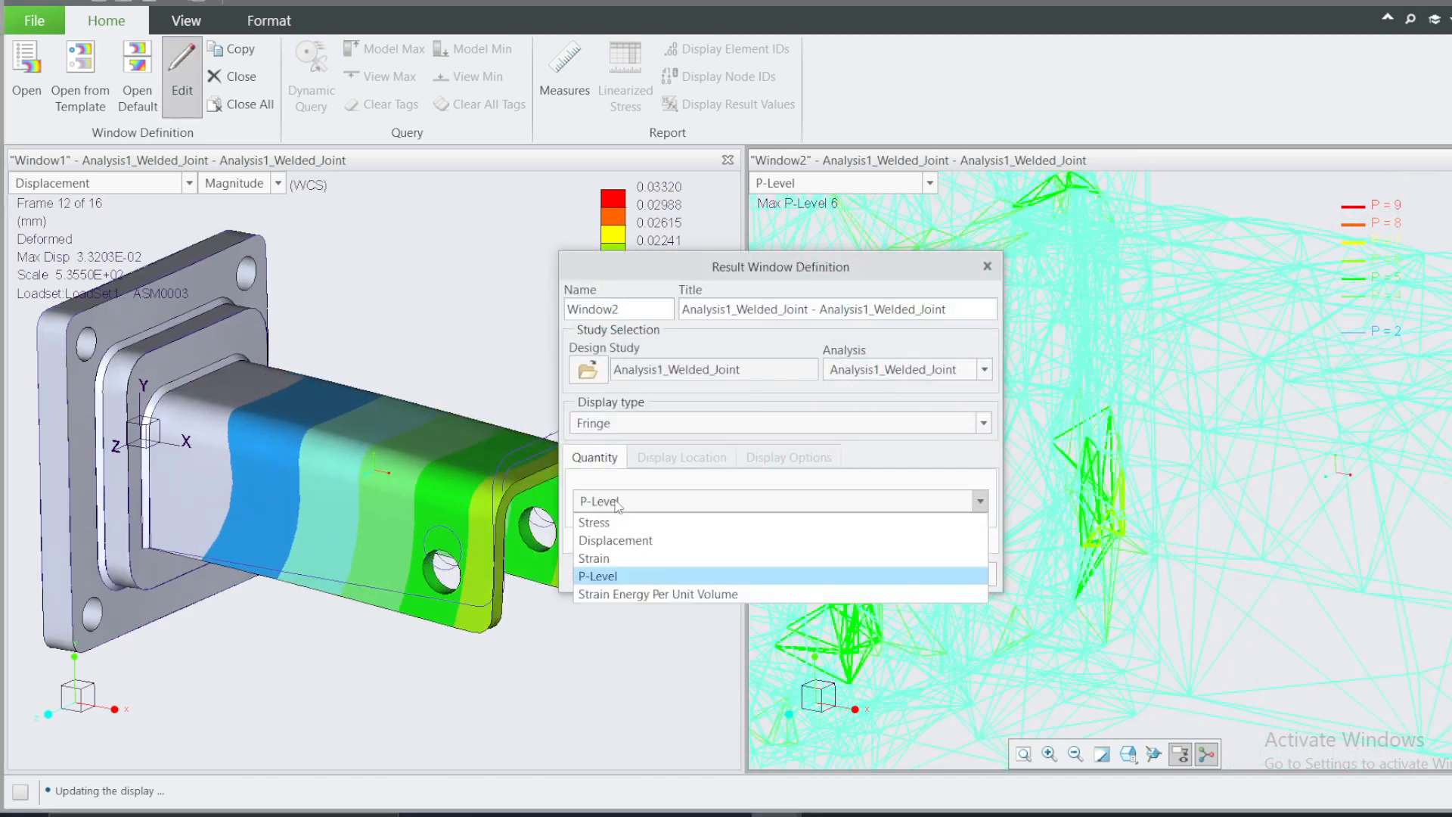
left_click(598, 522)
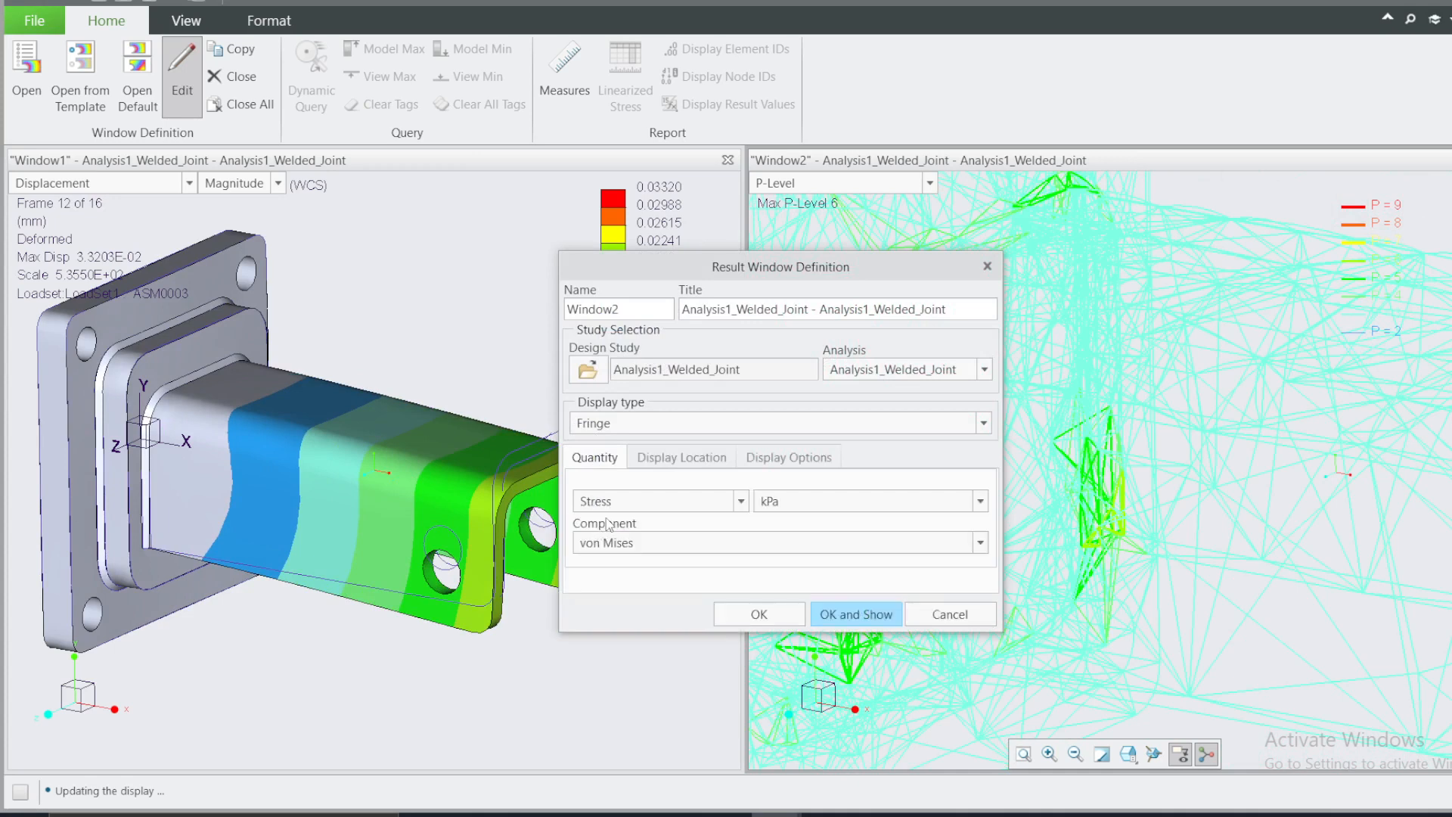
left_click(800, 501)
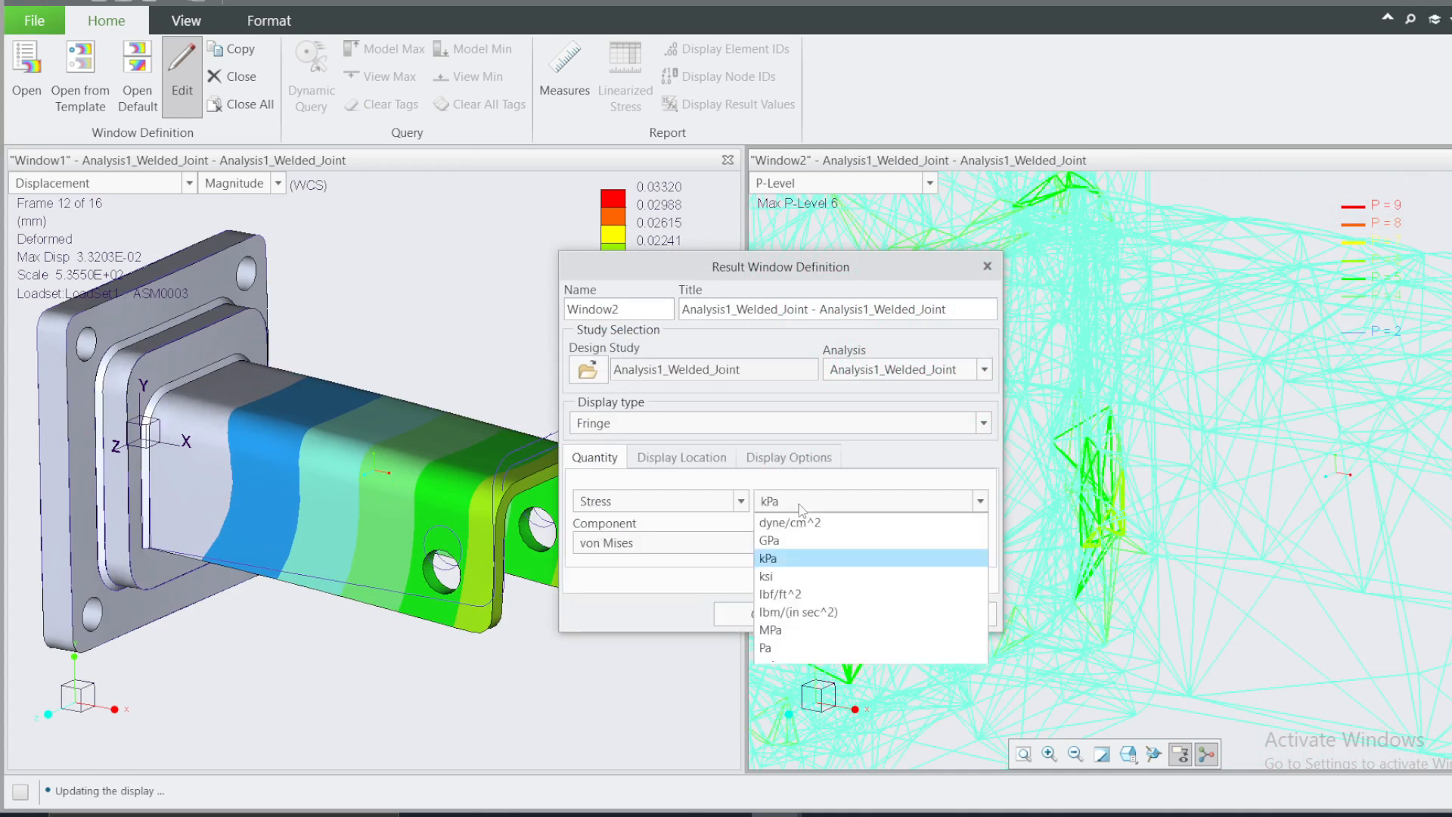
left_click(781, 627)
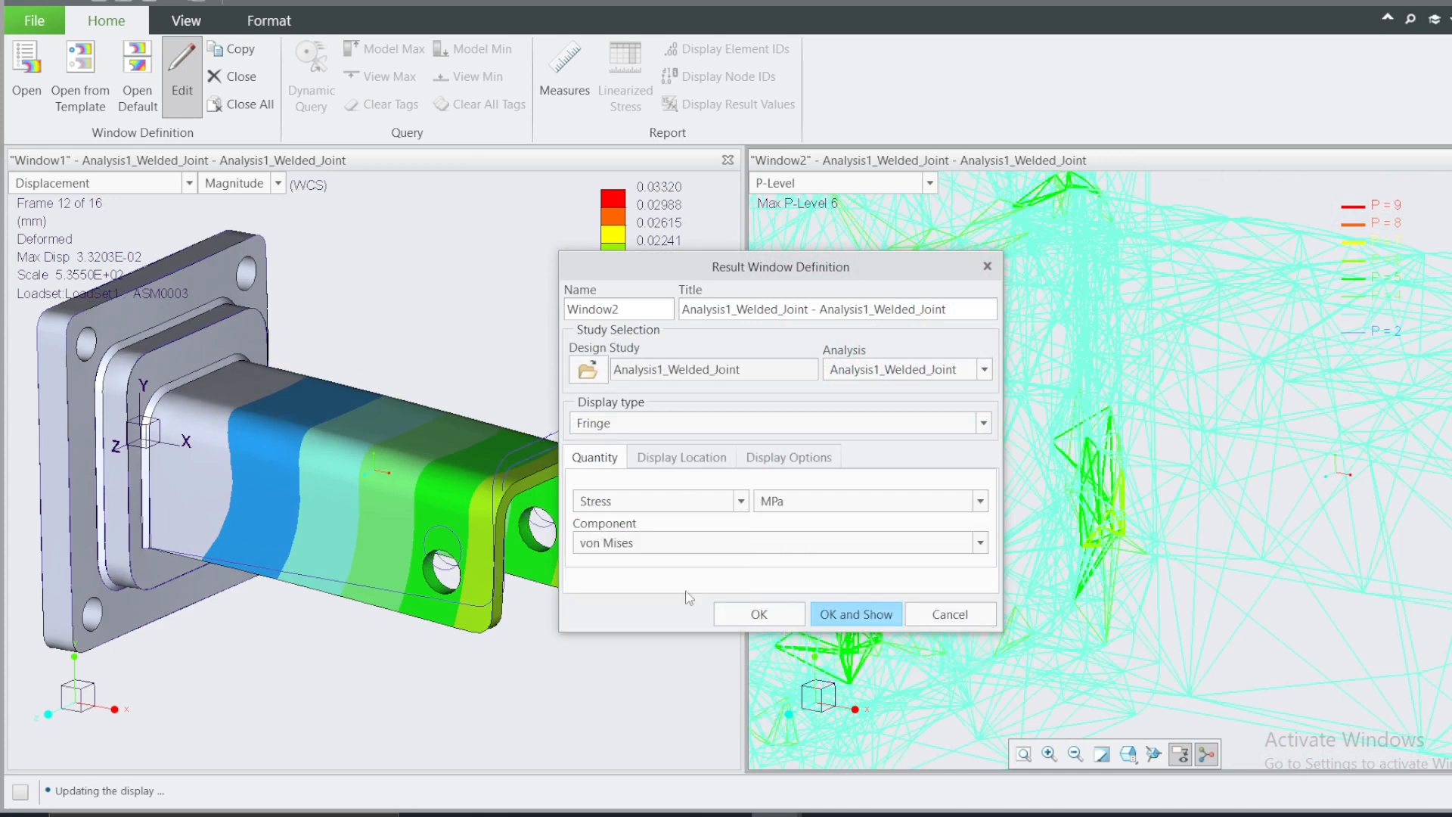
left_click(850, 616)
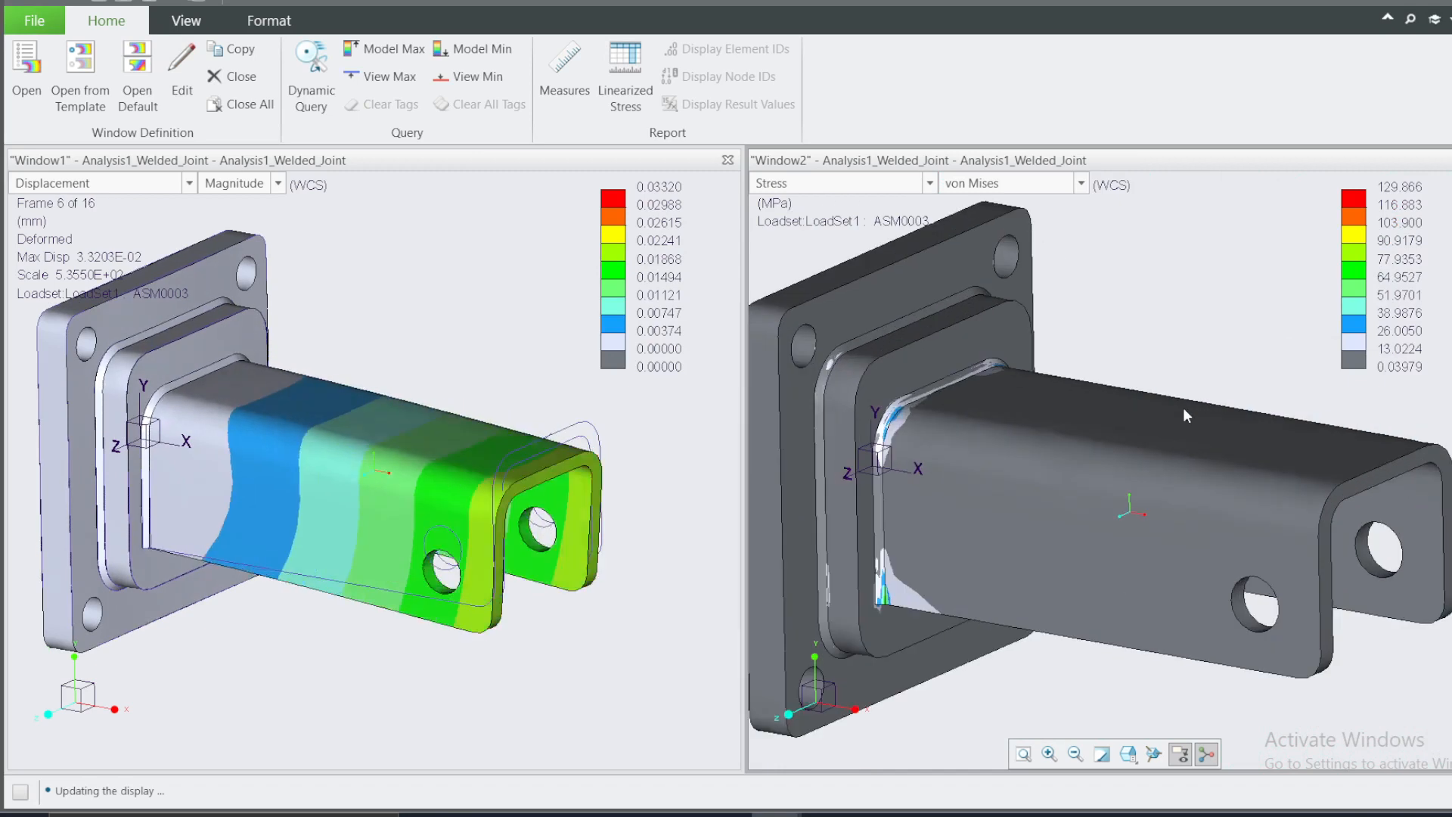